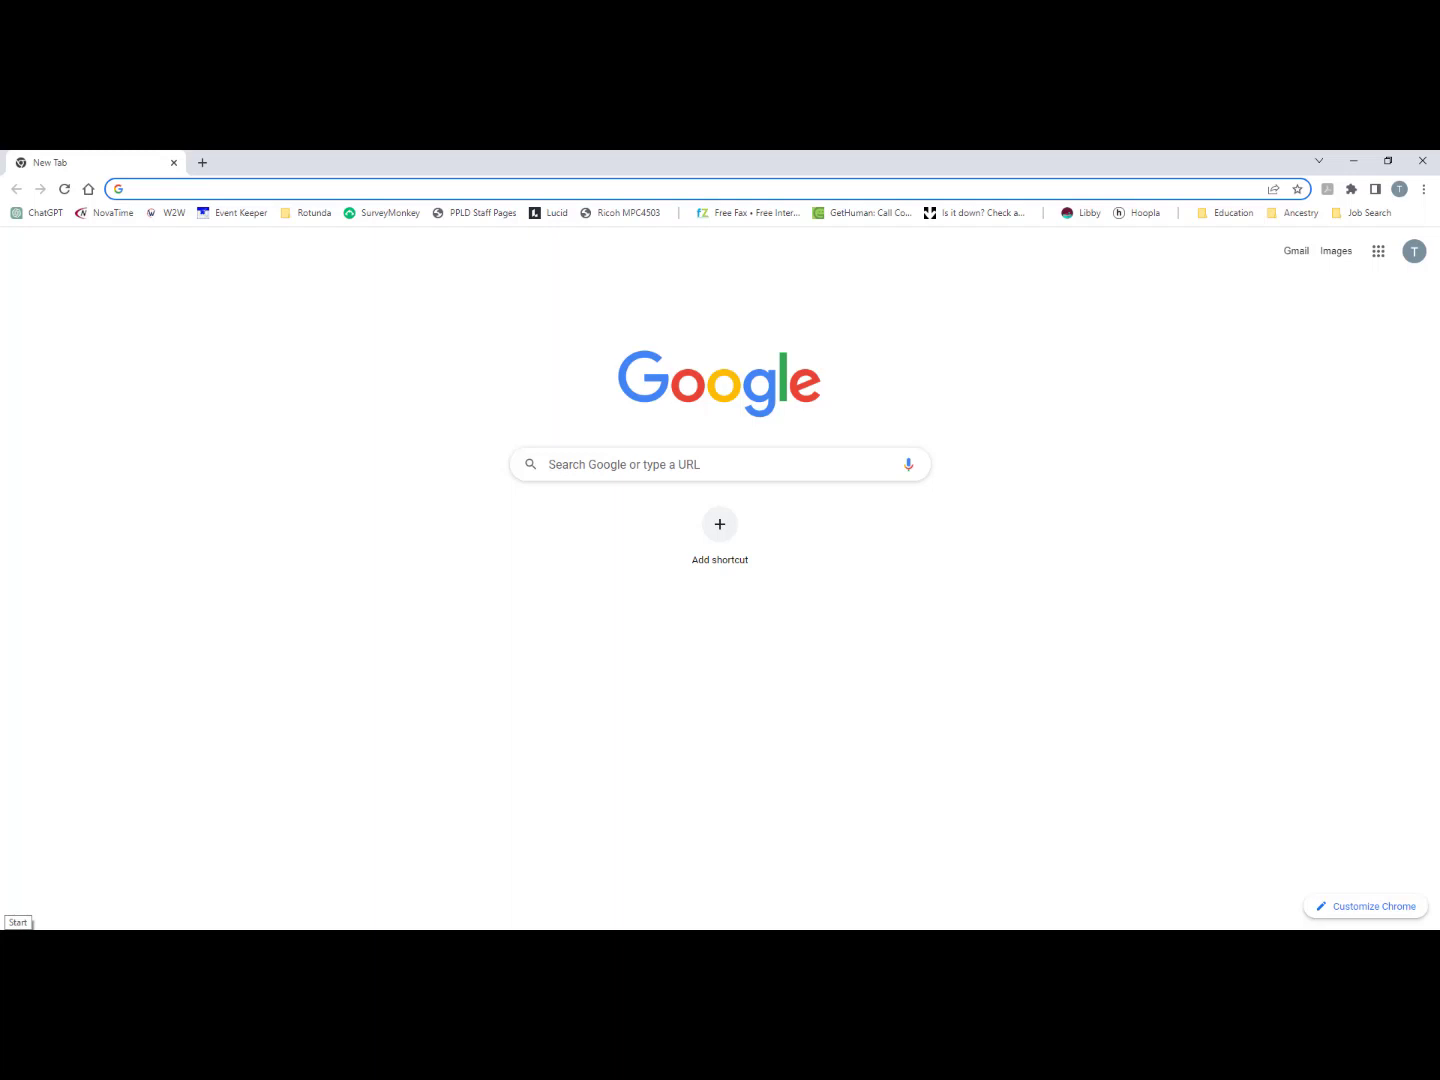
Find and open Excel from Windows, and create a new blank workbook
left_click(18, 926)
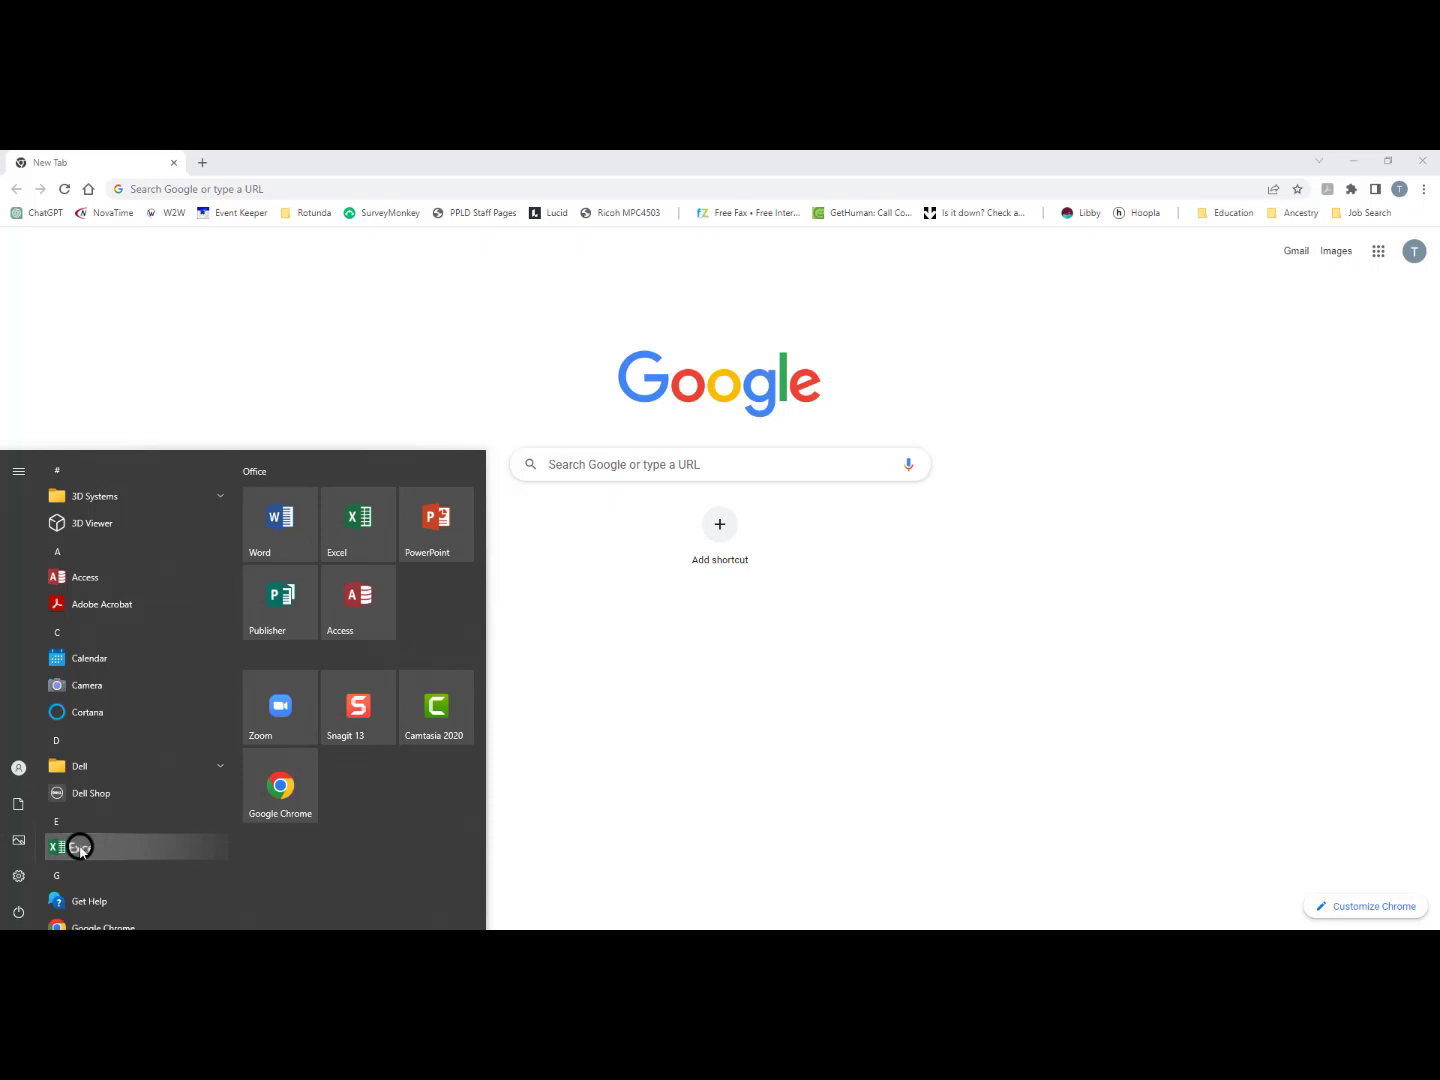
type("excel")
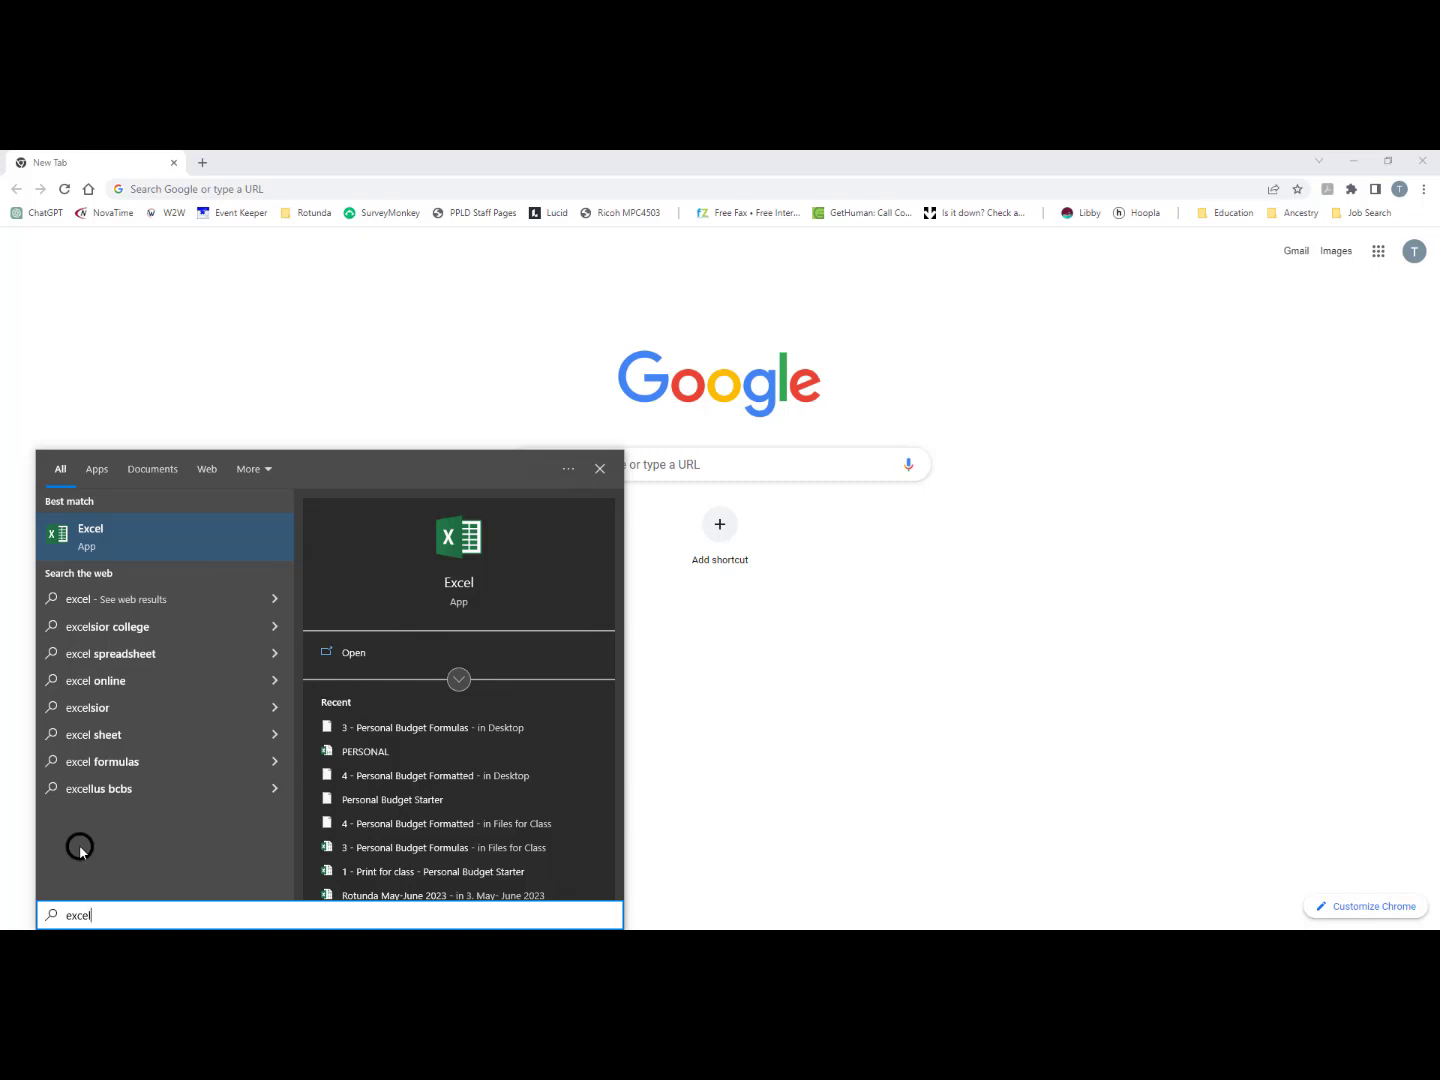
left_click(83, 535)
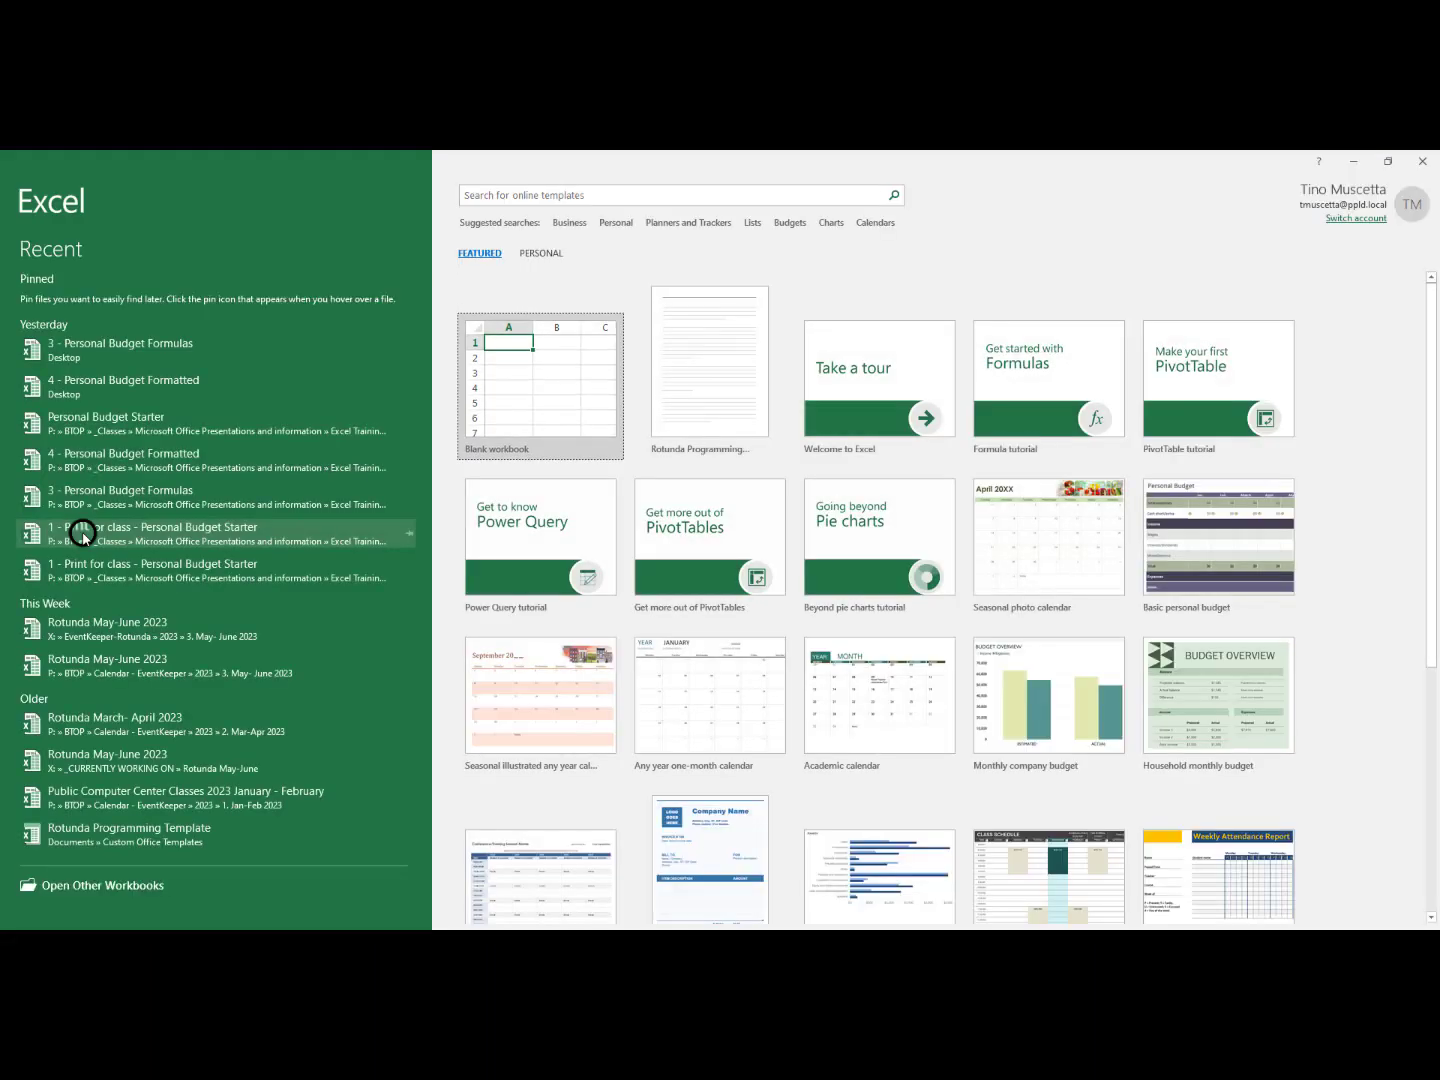
left_click(532, 400)
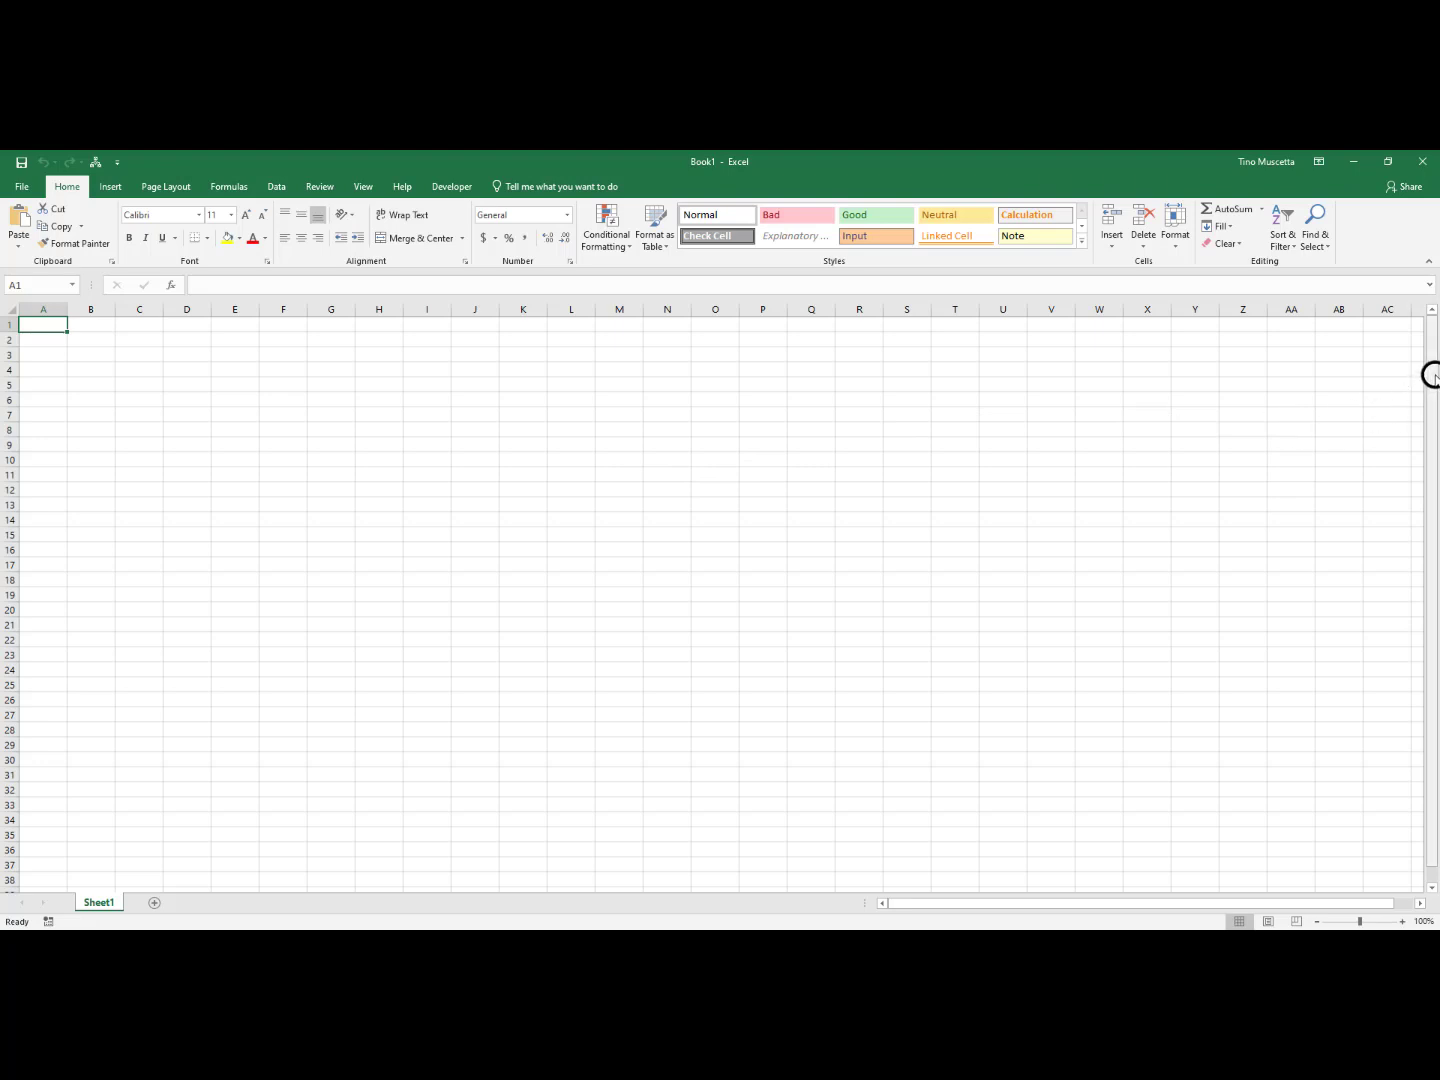
left_click_drag(1431, 373, 1431, 374)
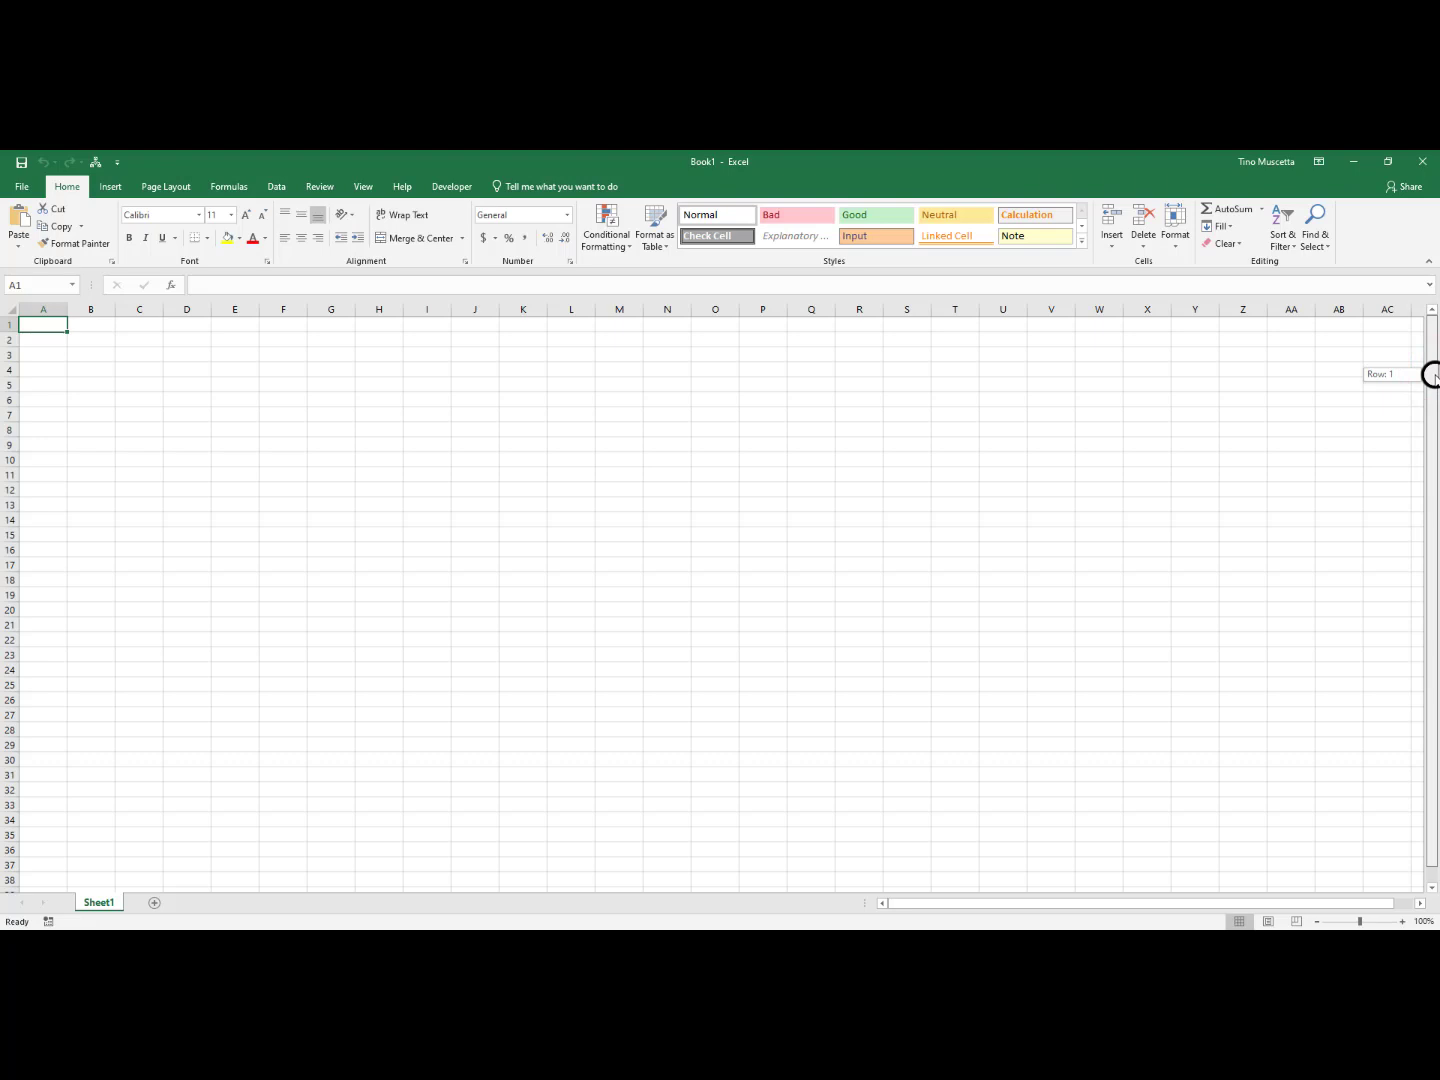
left_click_drag(1431, 373, 1434, 312)
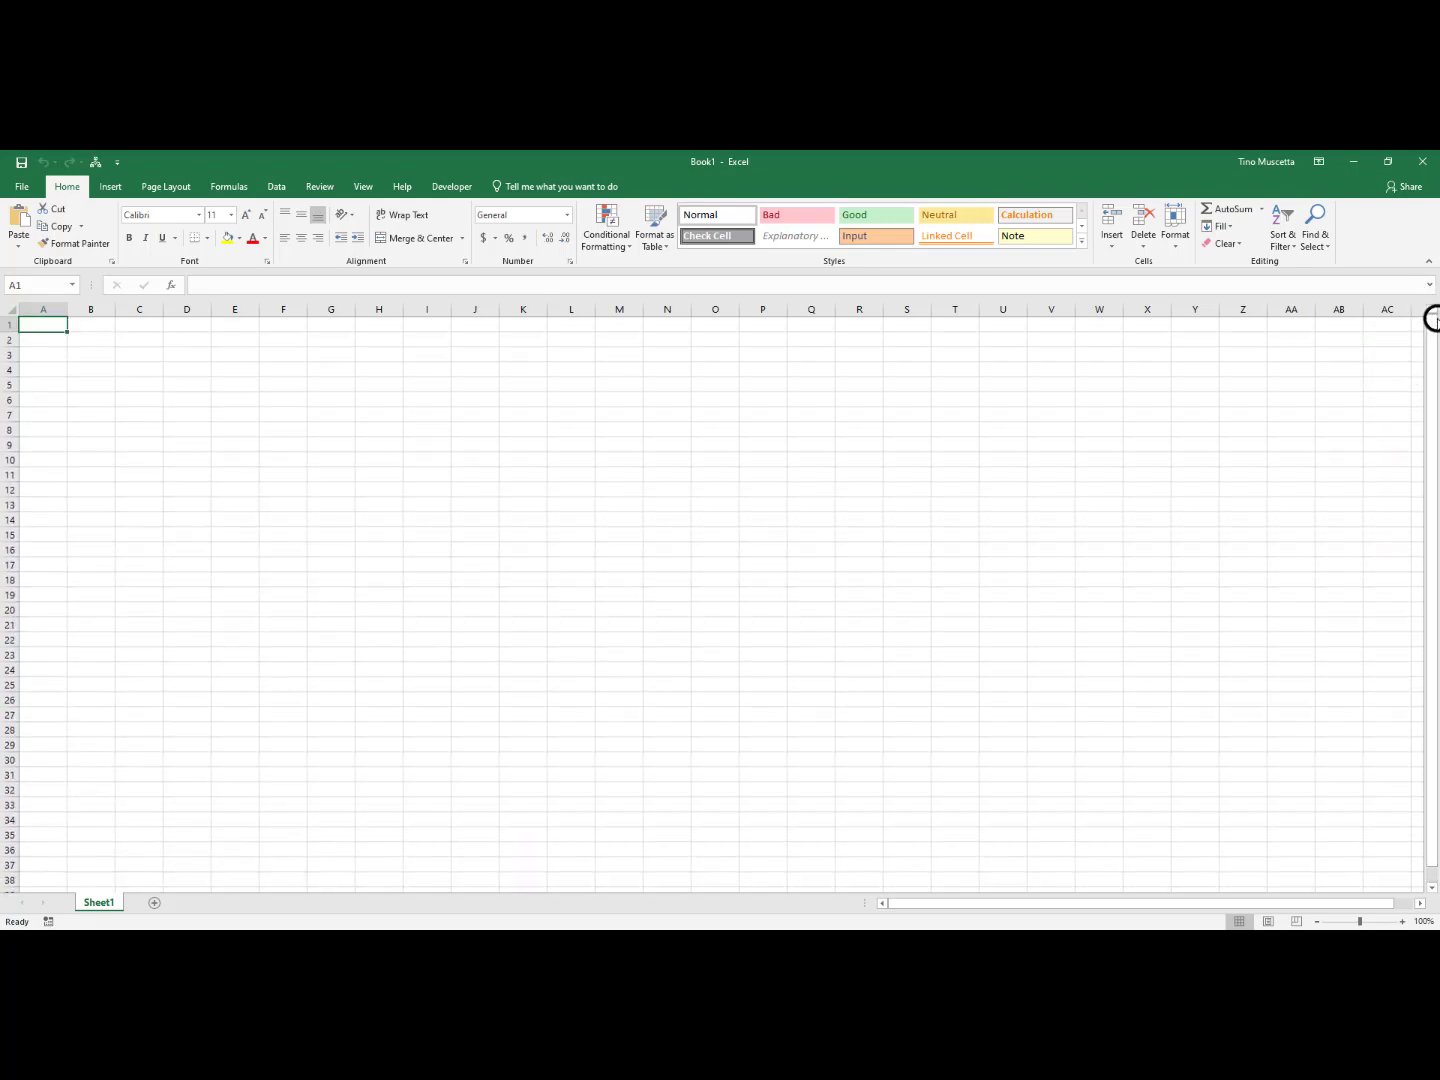
left_click(1430, 887)
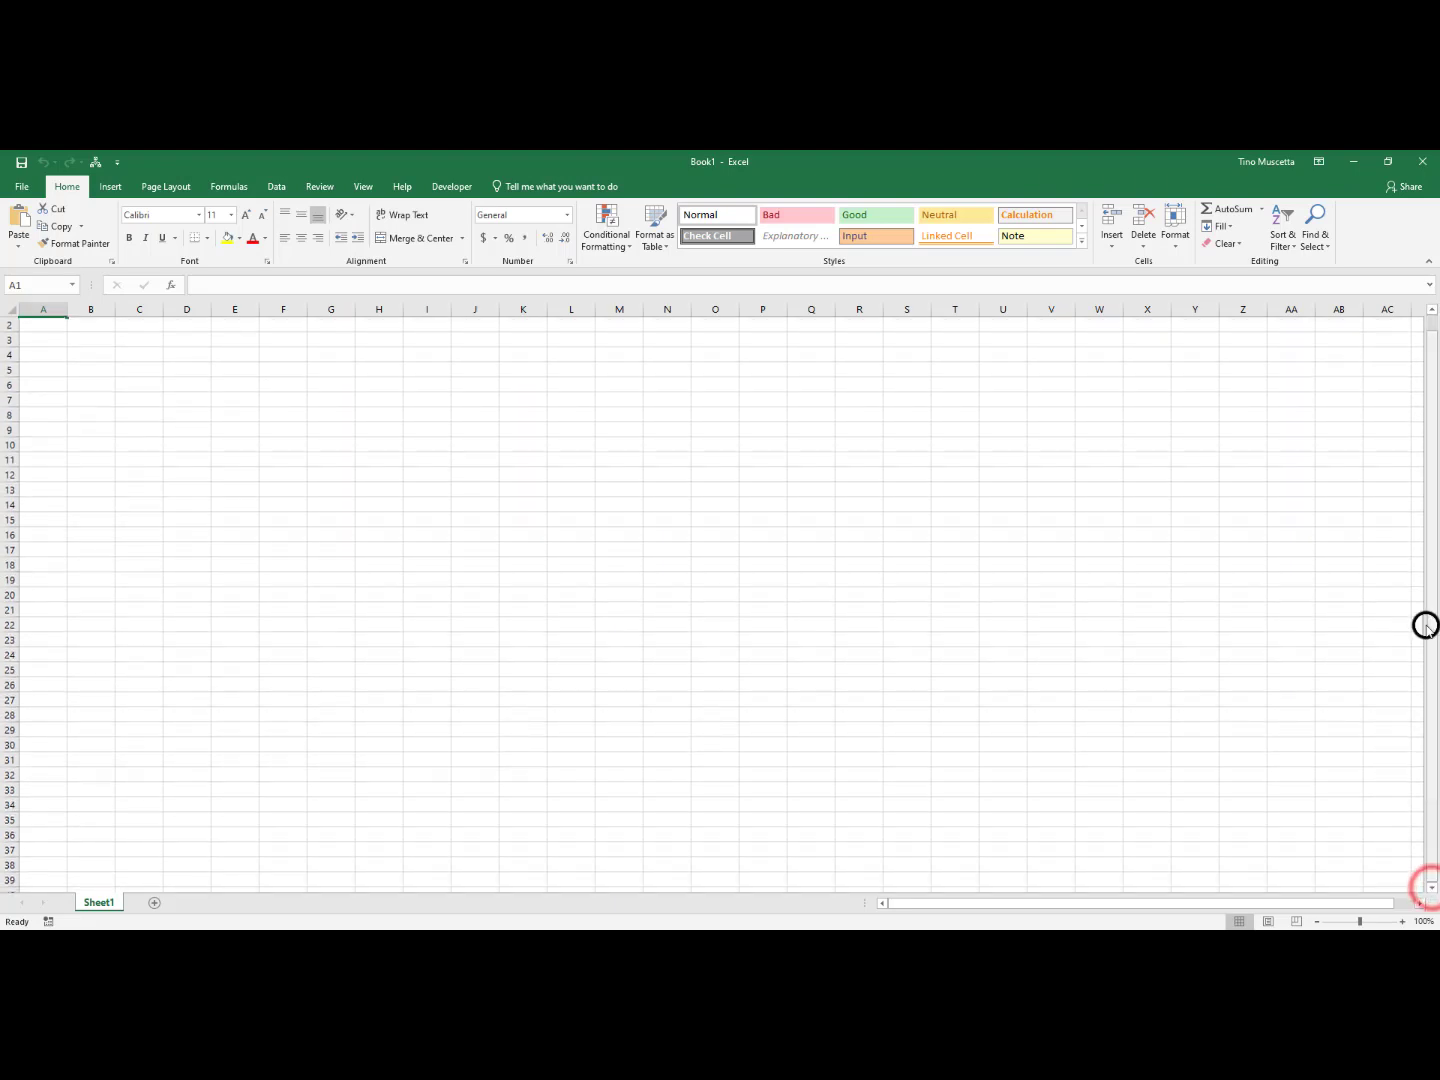
left_click(1433, 310)
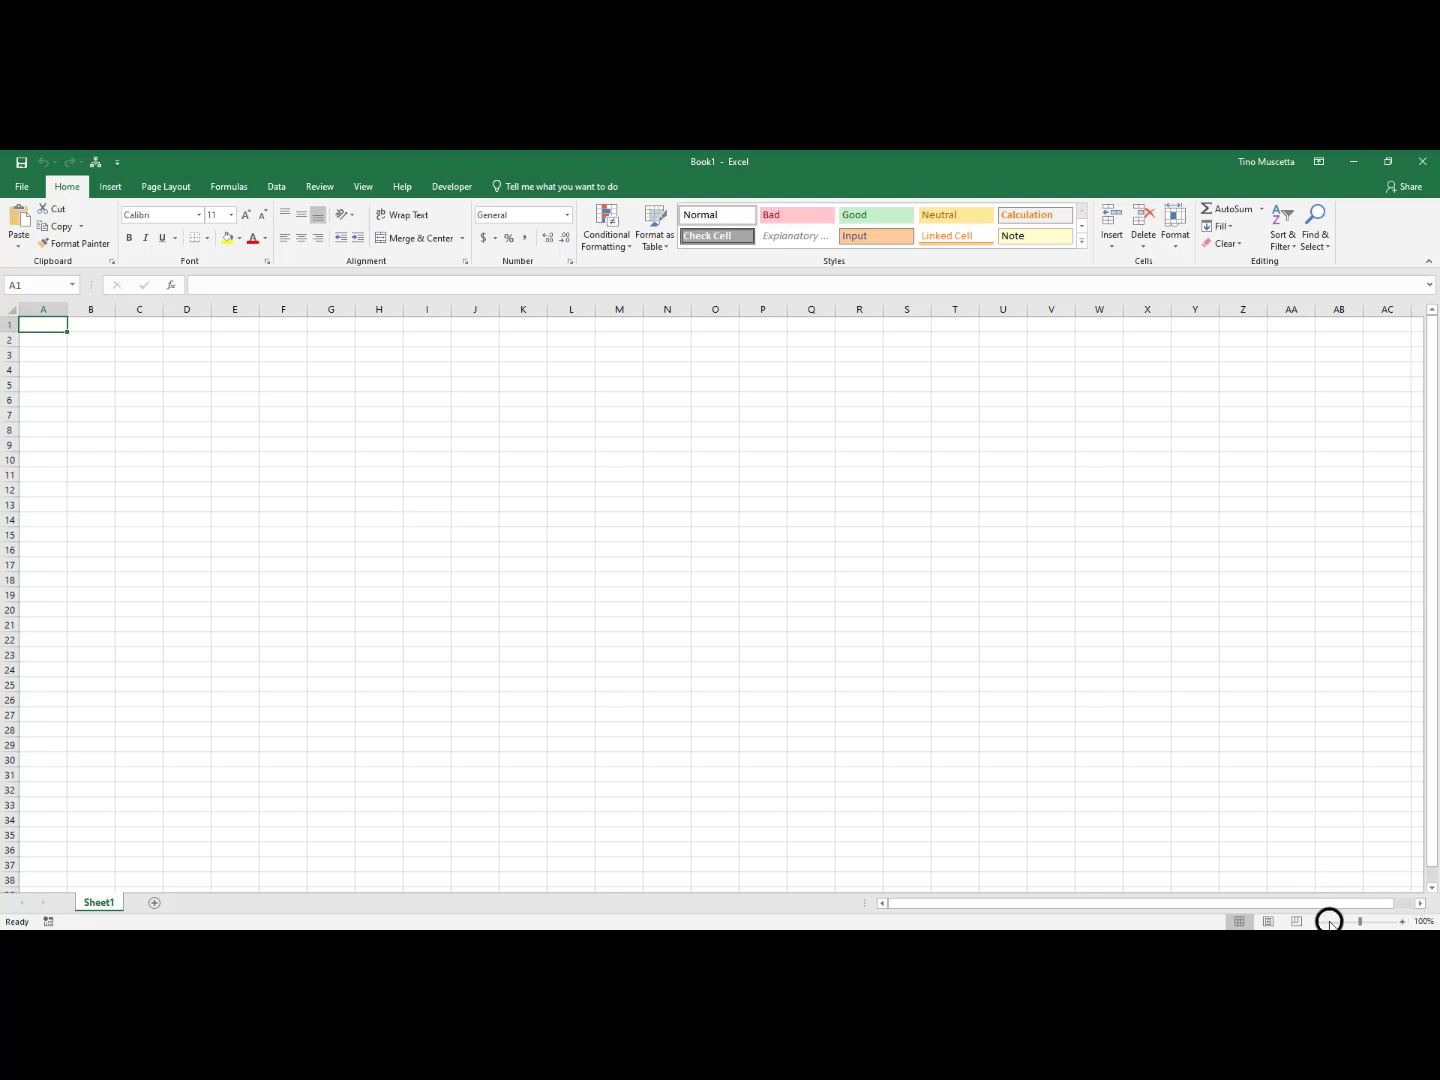
Zoom the worksheet in to 130%
left_click(1400, 921)
left_click(1400, 921)
left_click(1399, 921)
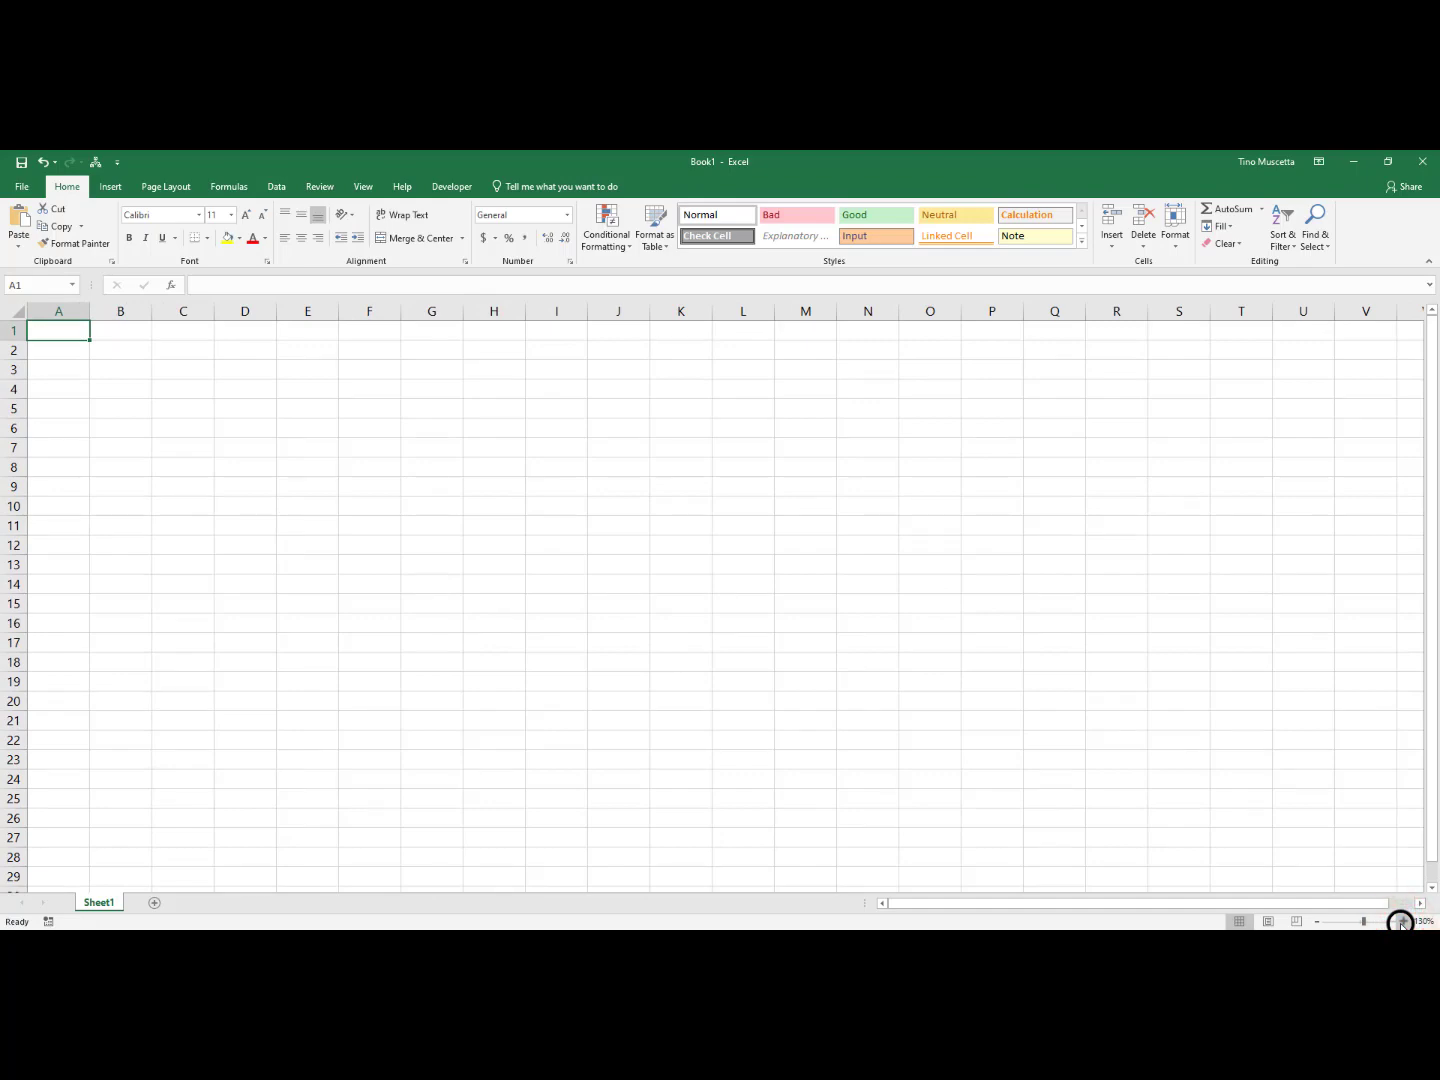
Zoom the worksheet out until columns A through AW fit in view
left_click(1319, 922)
left_click(1318, 922)
left_click(1319, 922)
left_click(1319, 922)
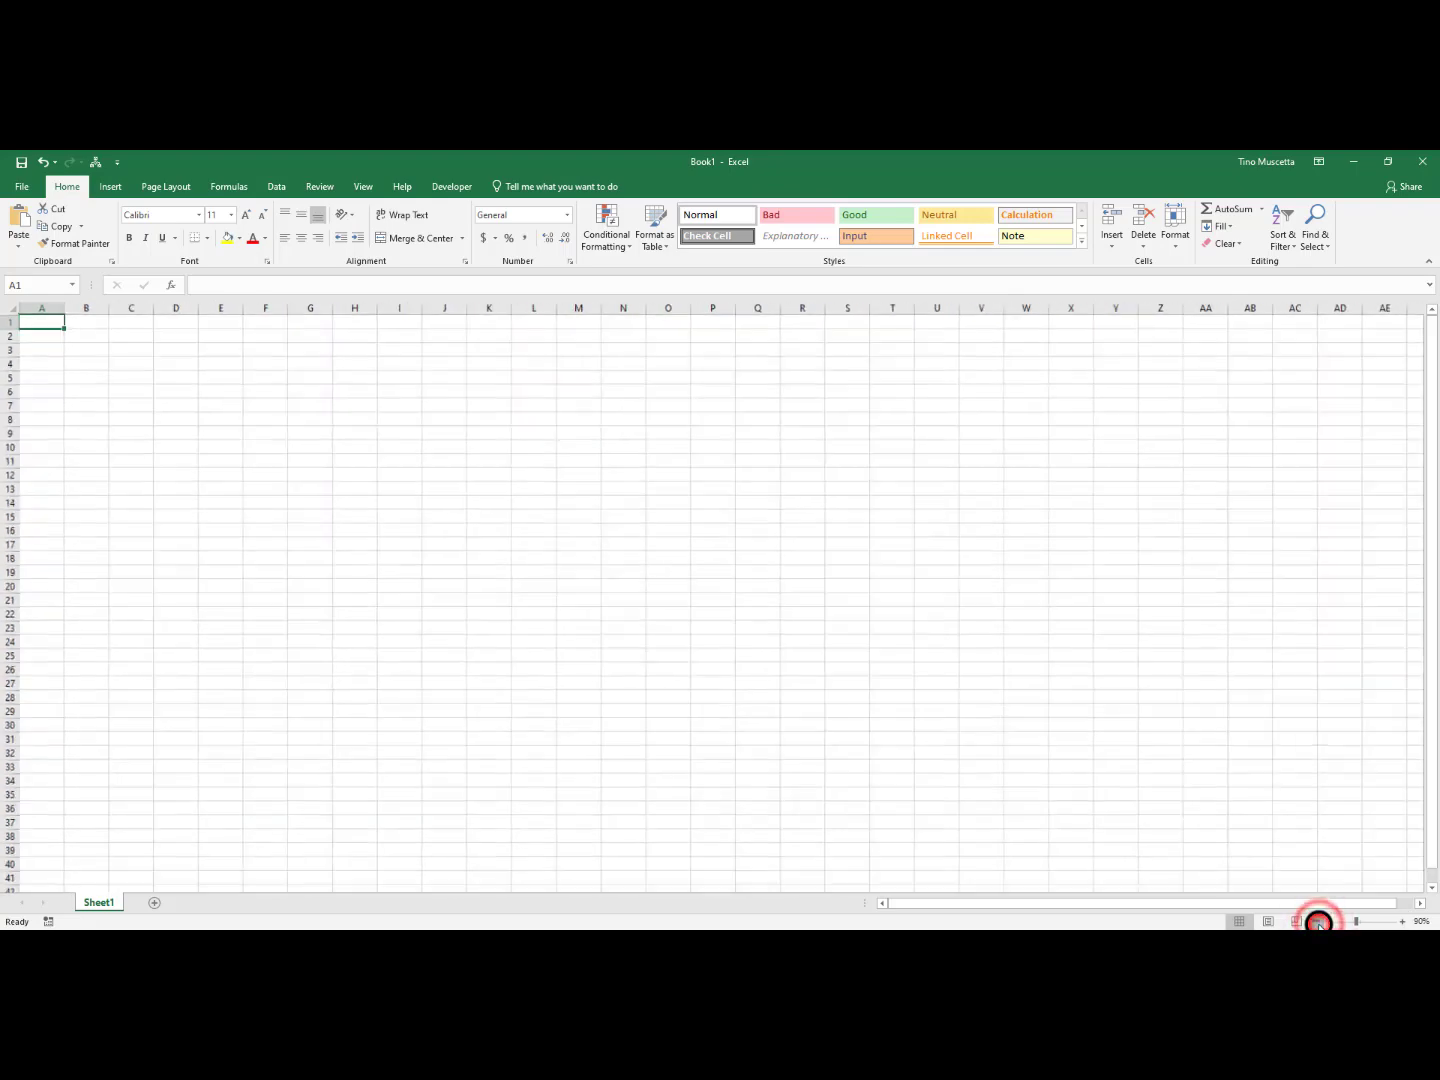
left_click(1318, 922)
left_click(1318, 922)
left_click(1319, 922)
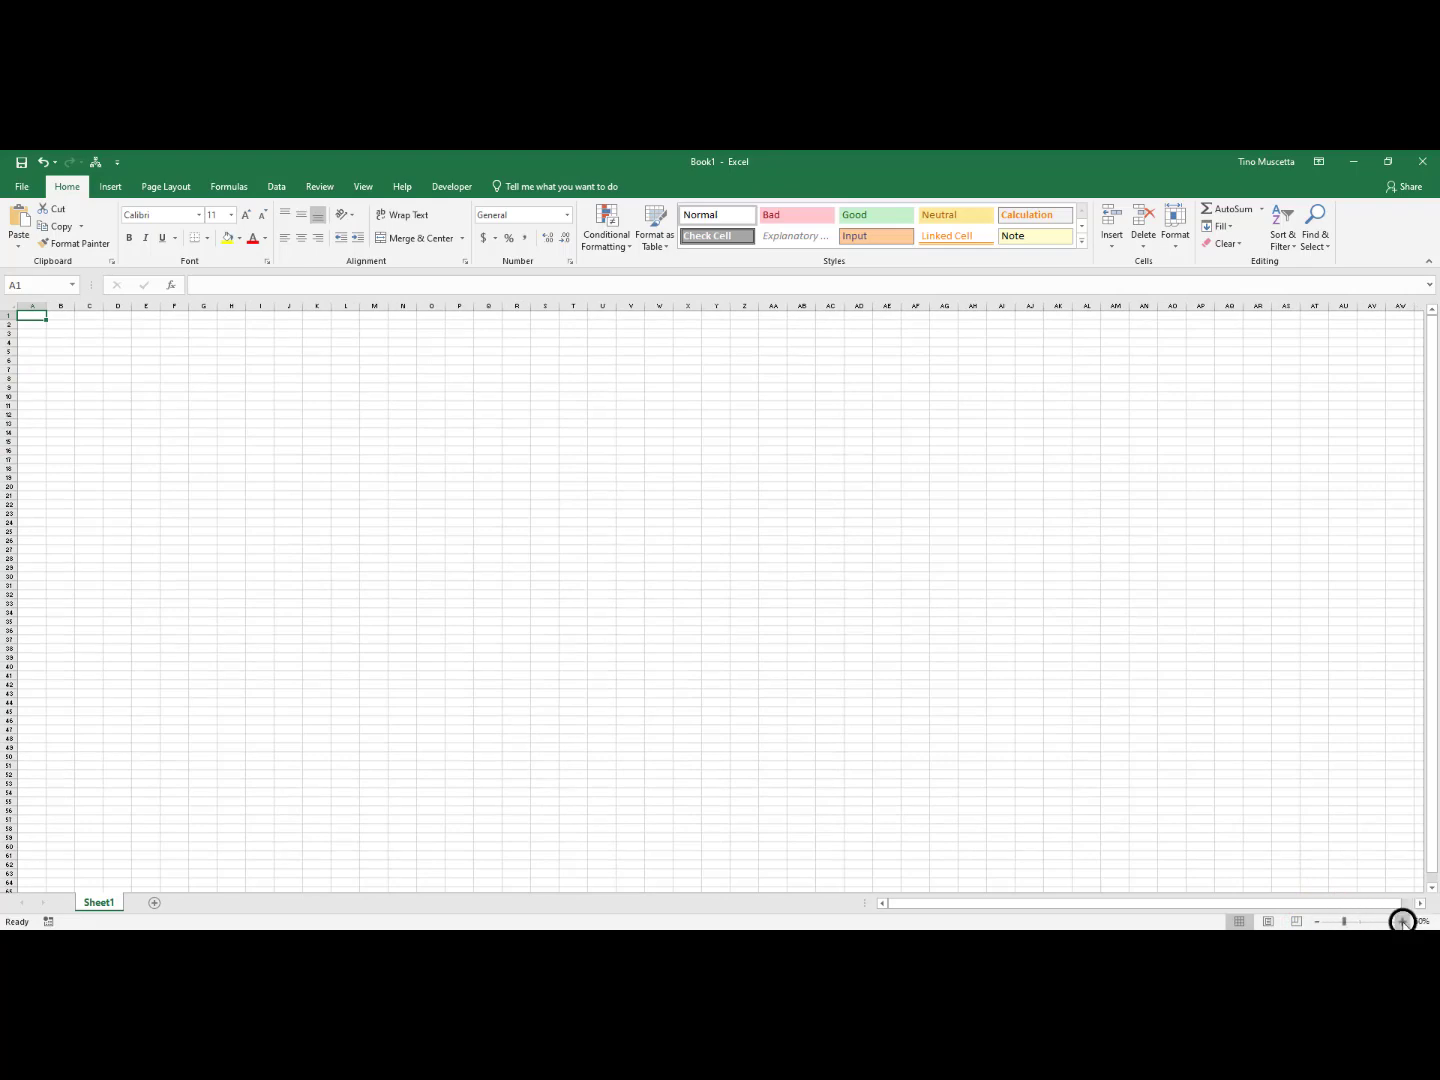
Return the worksheet zoom to 100%
left_click(1402, 922)
left_click(1403, 922)
left_click(1402, 921)
left_click(1403, 921)
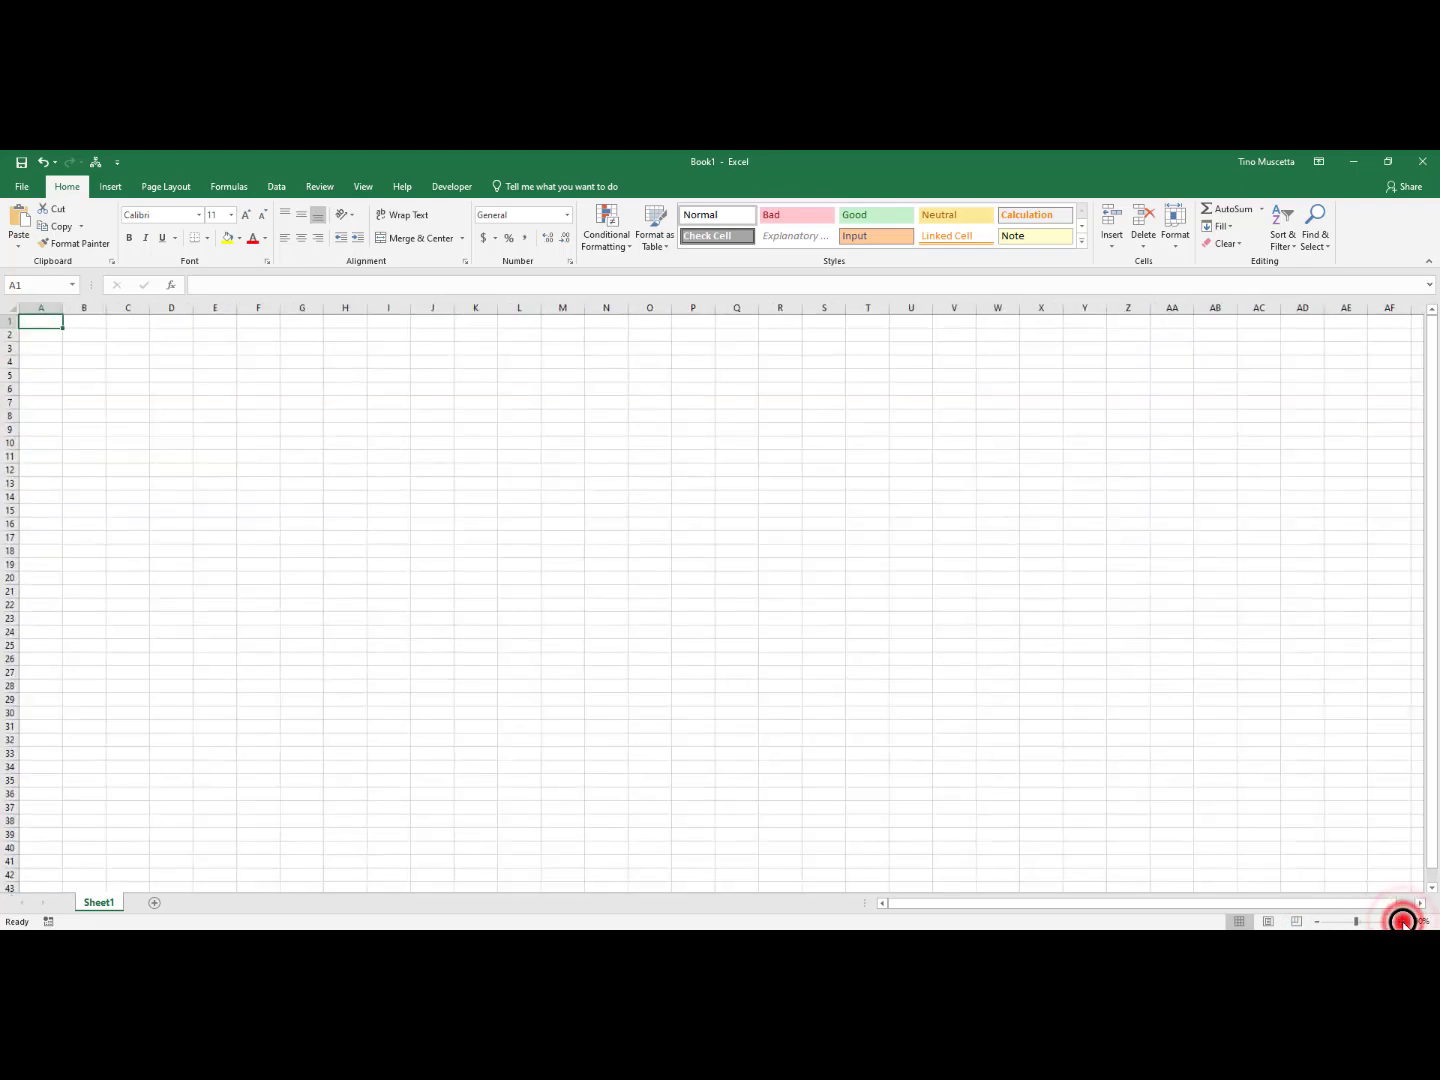
left_click(1403, 922)
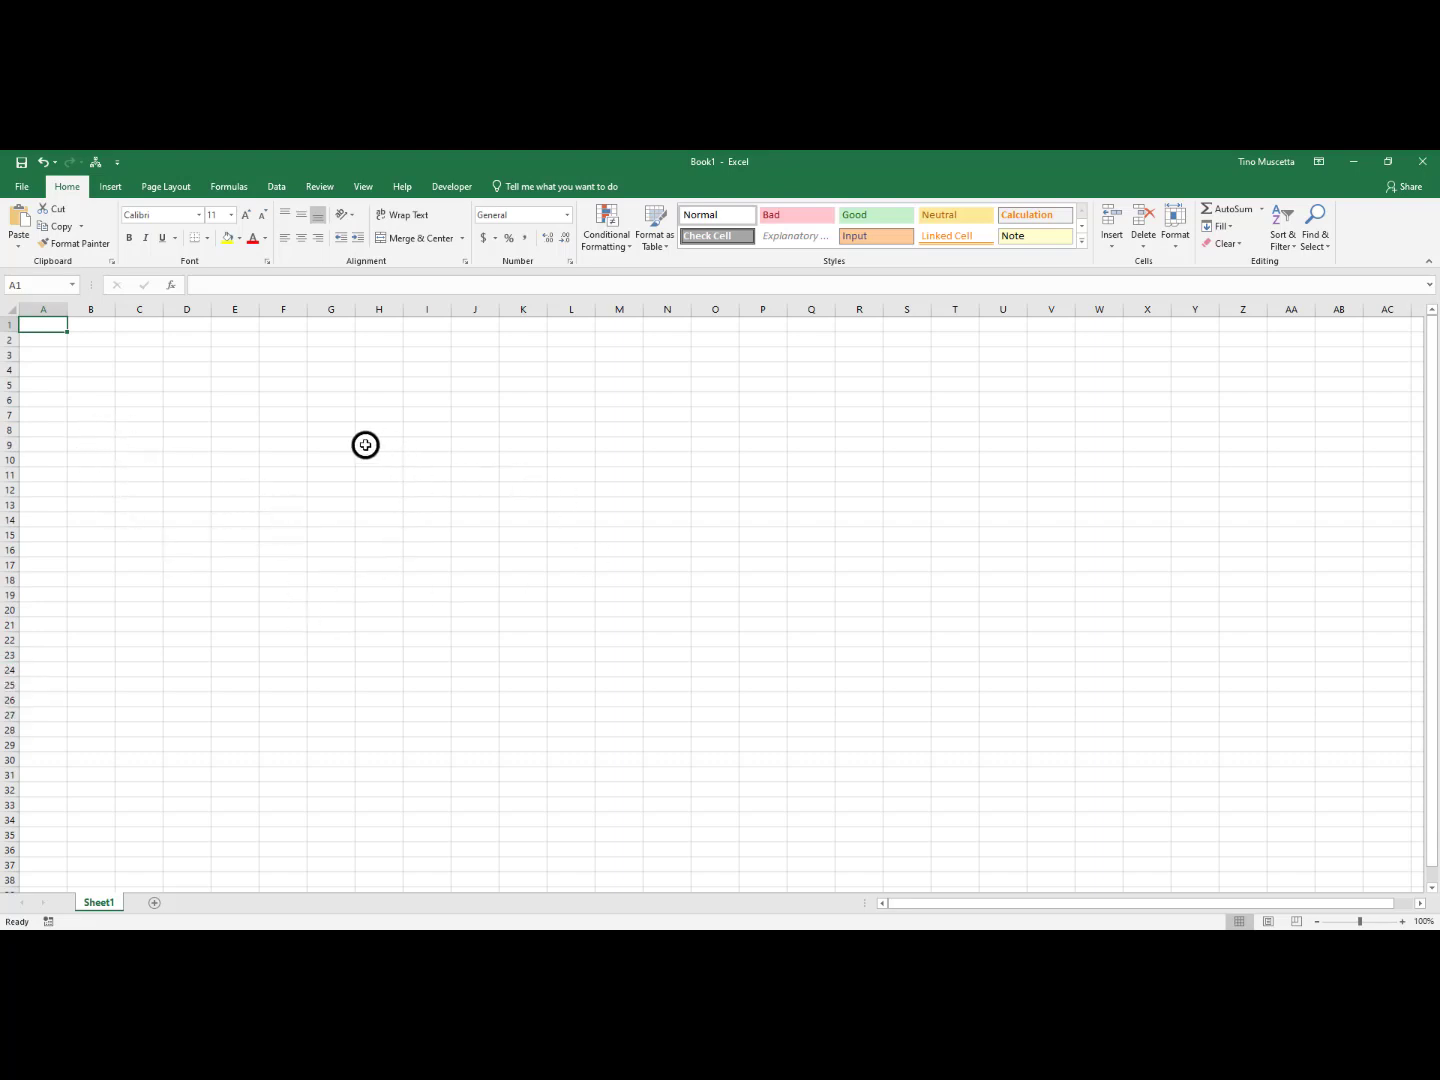
Enter the letter a in cell B1
left_click(221, 492)
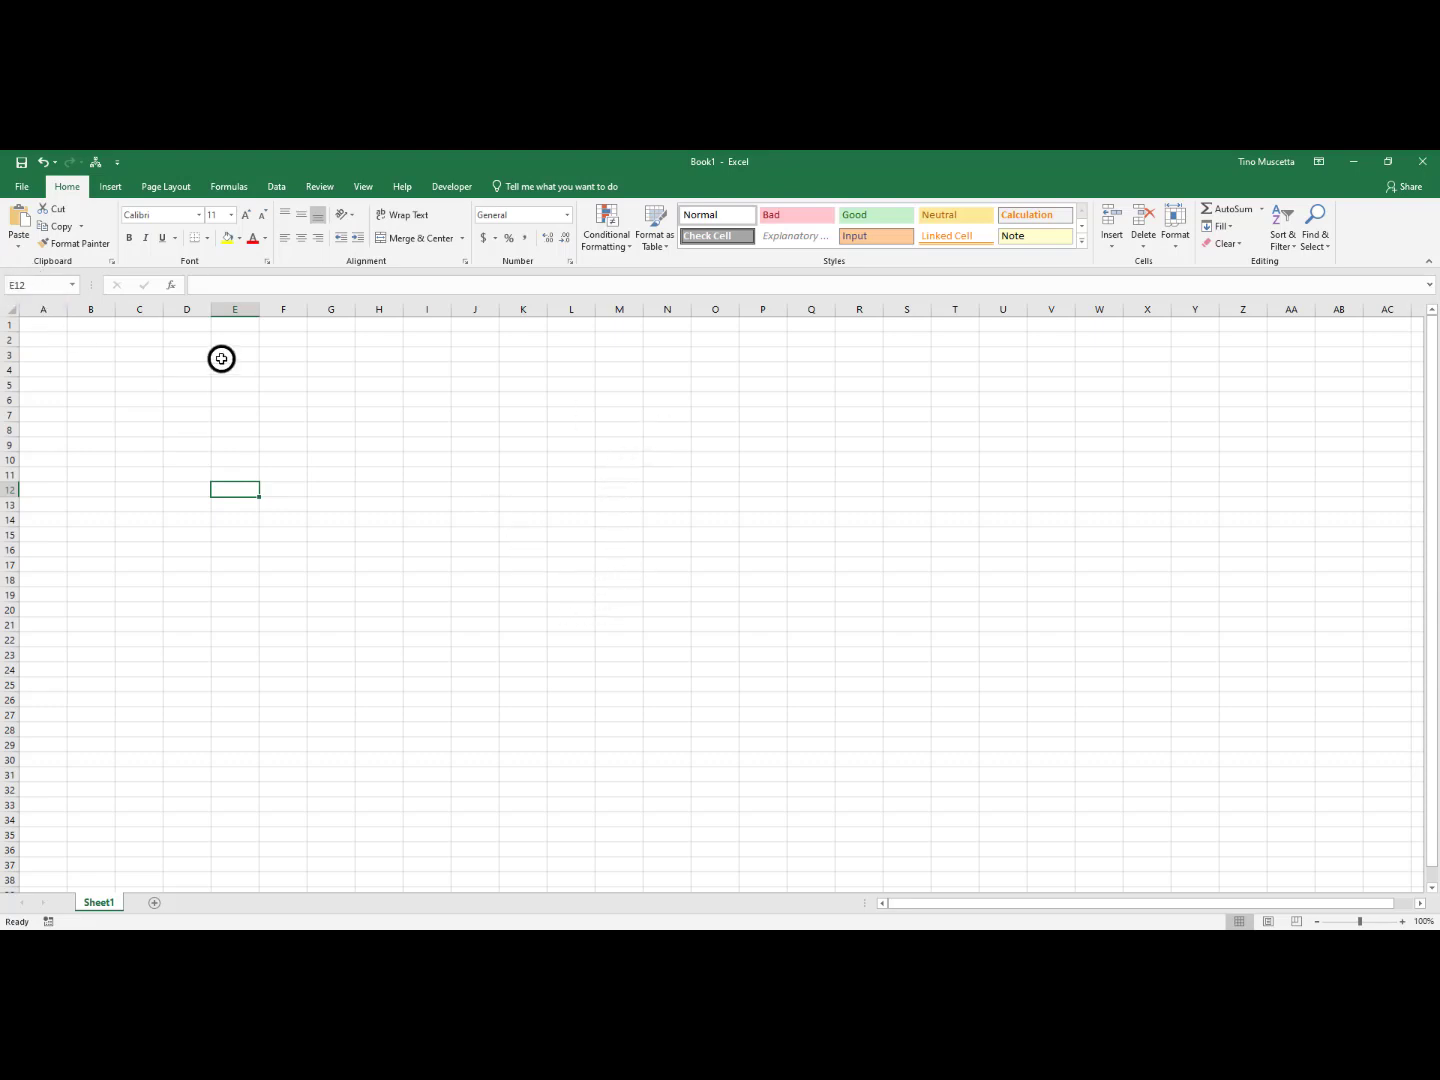
left_click(87, 325)
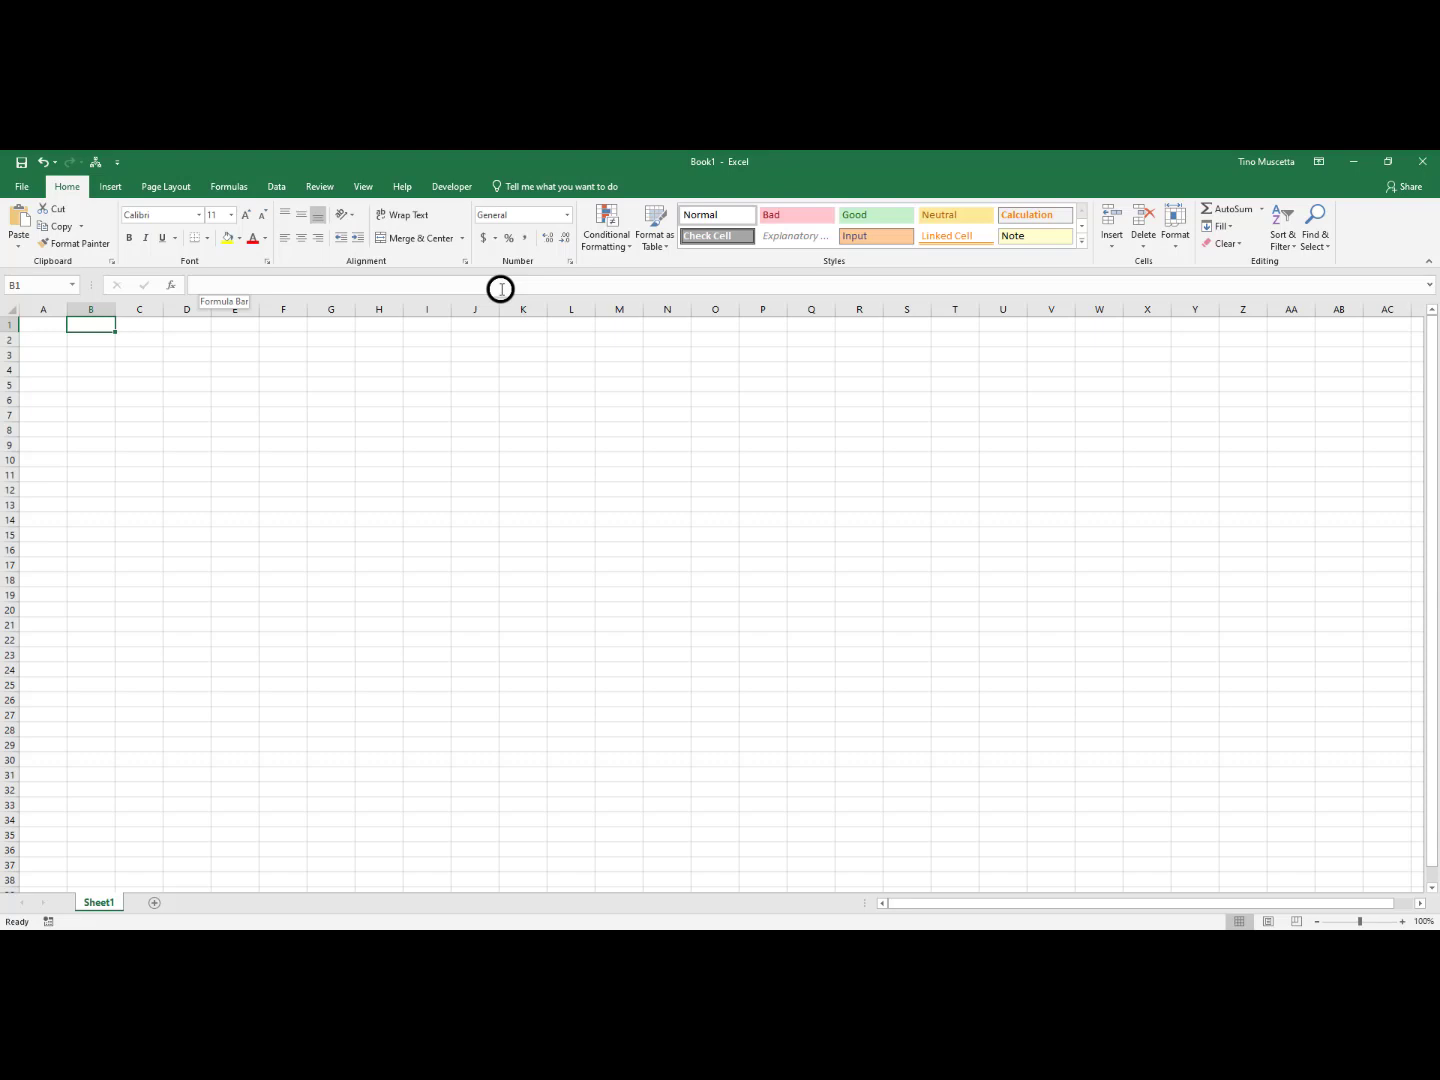
type("a")
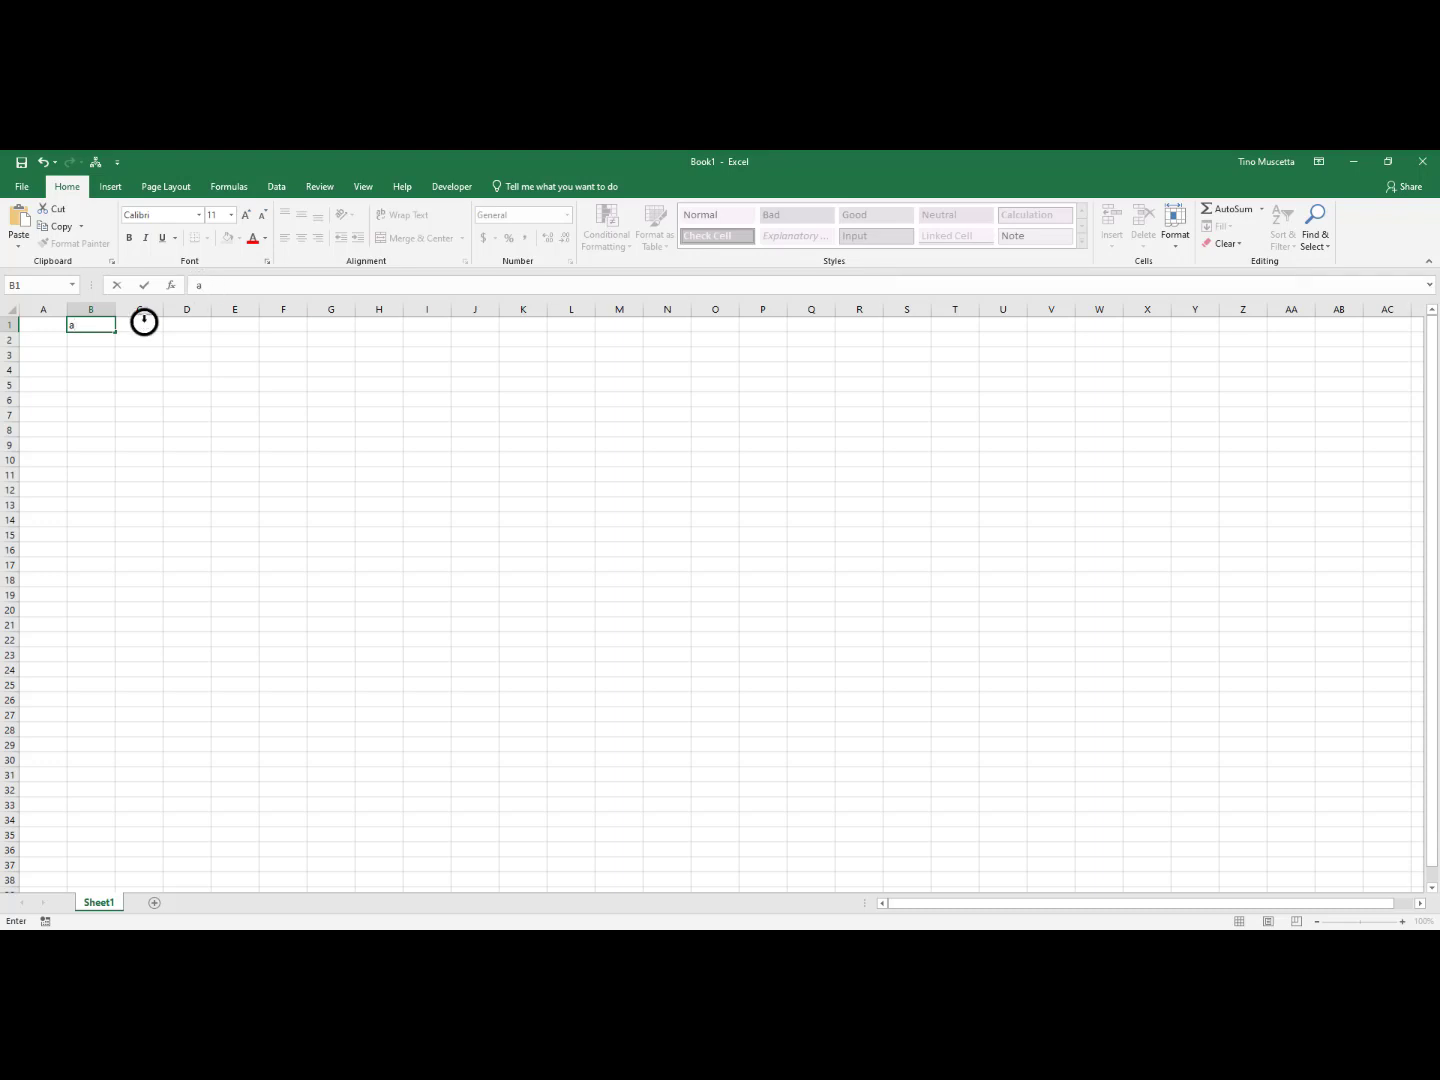
left_click(93, 320)
key("Return")
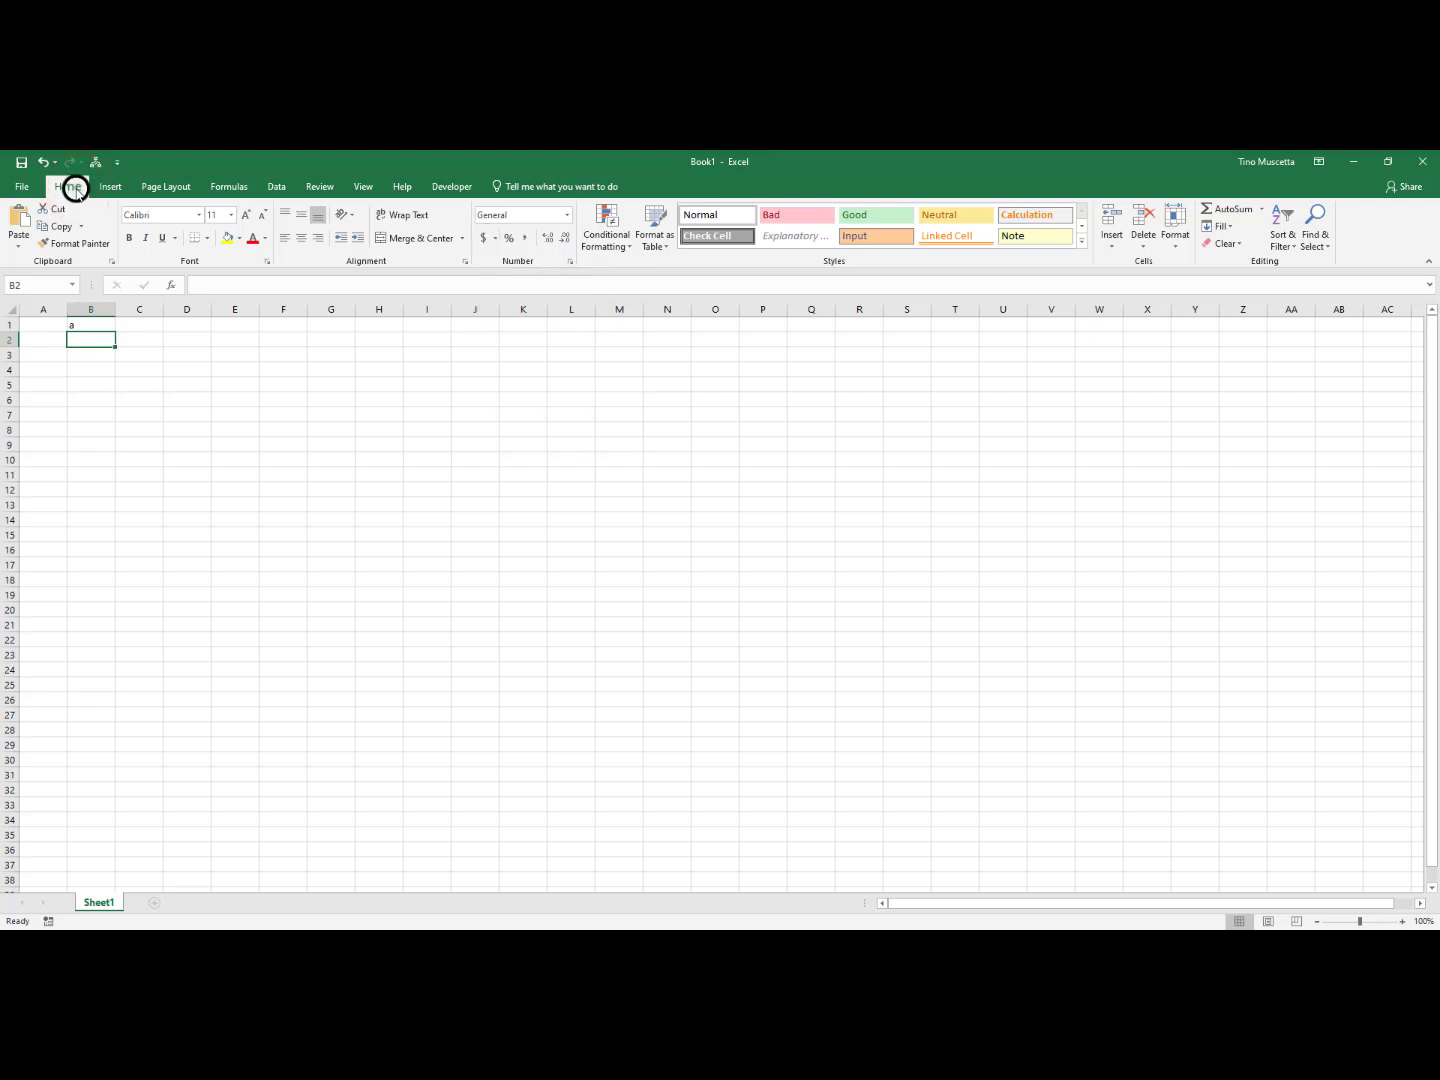
Examine the Insert, Formulas, Review and View commands, including the Financial, Date & Time and Math & Trig function lists
left_click(117, 187)
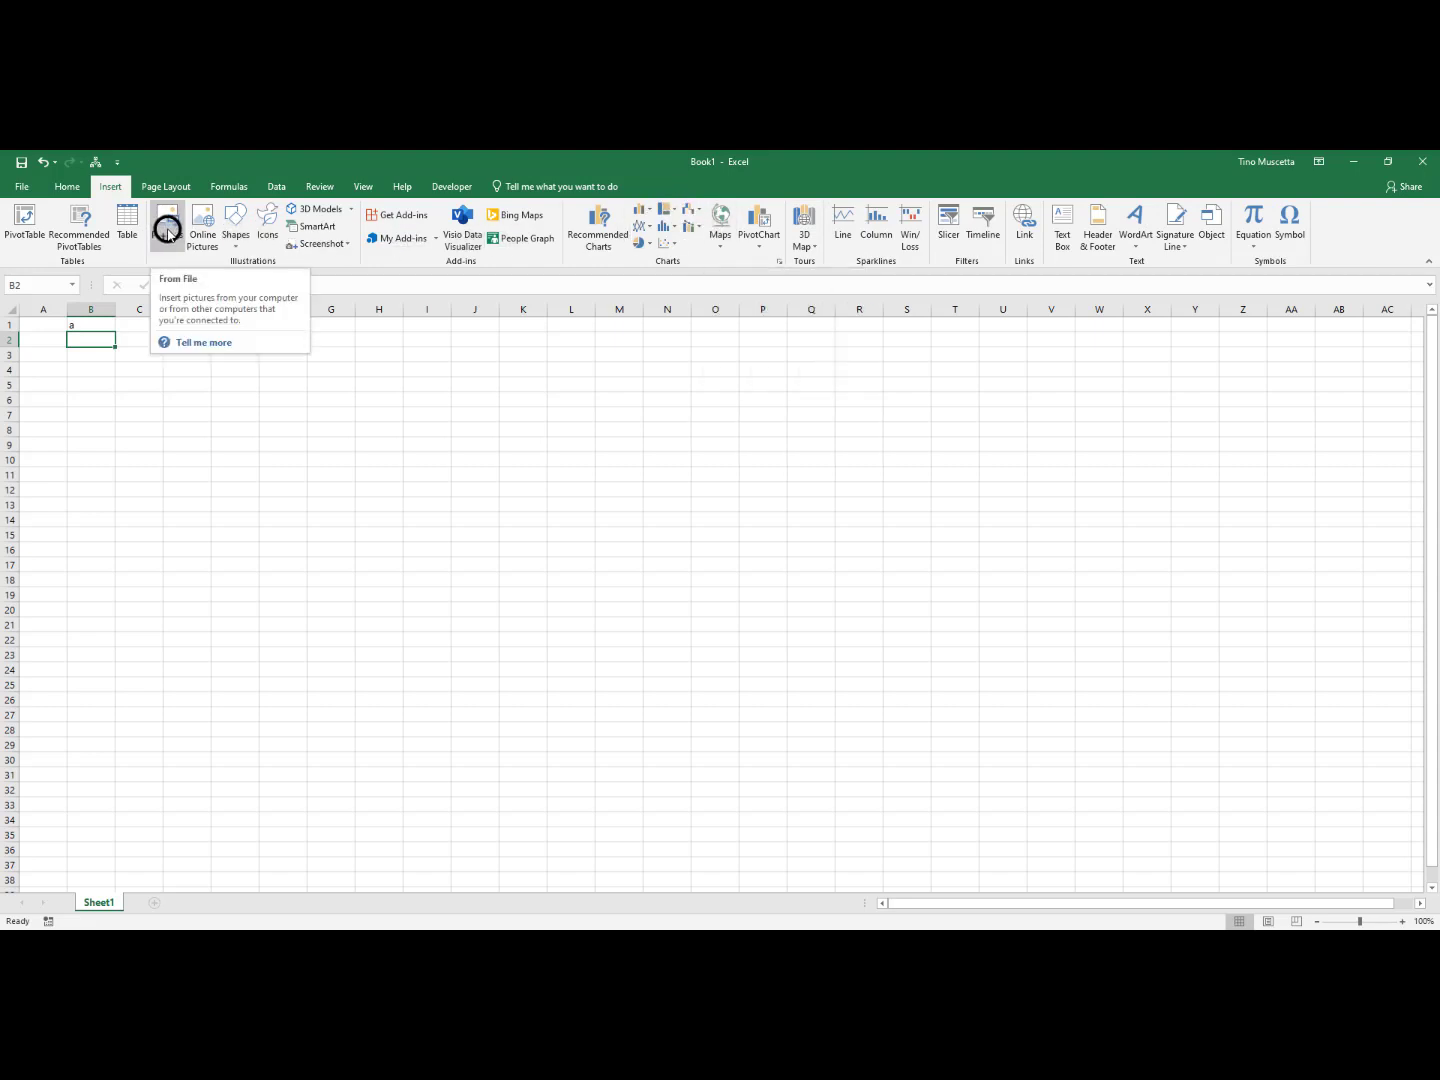
left_click(230, 185)
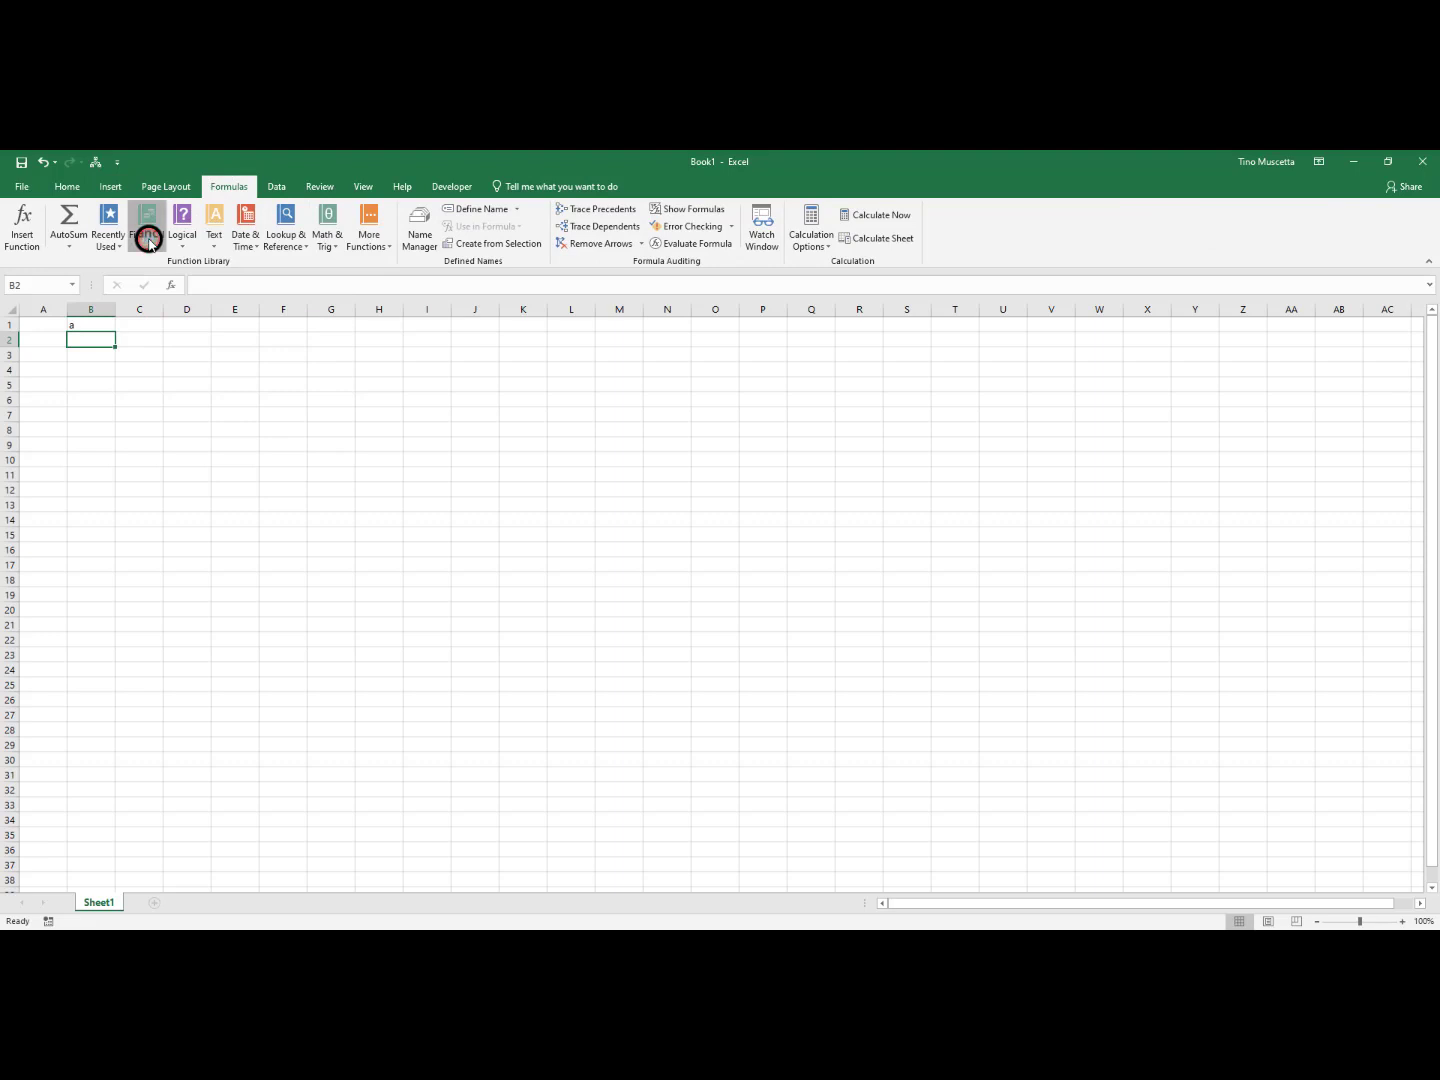
left_click(148, 239)
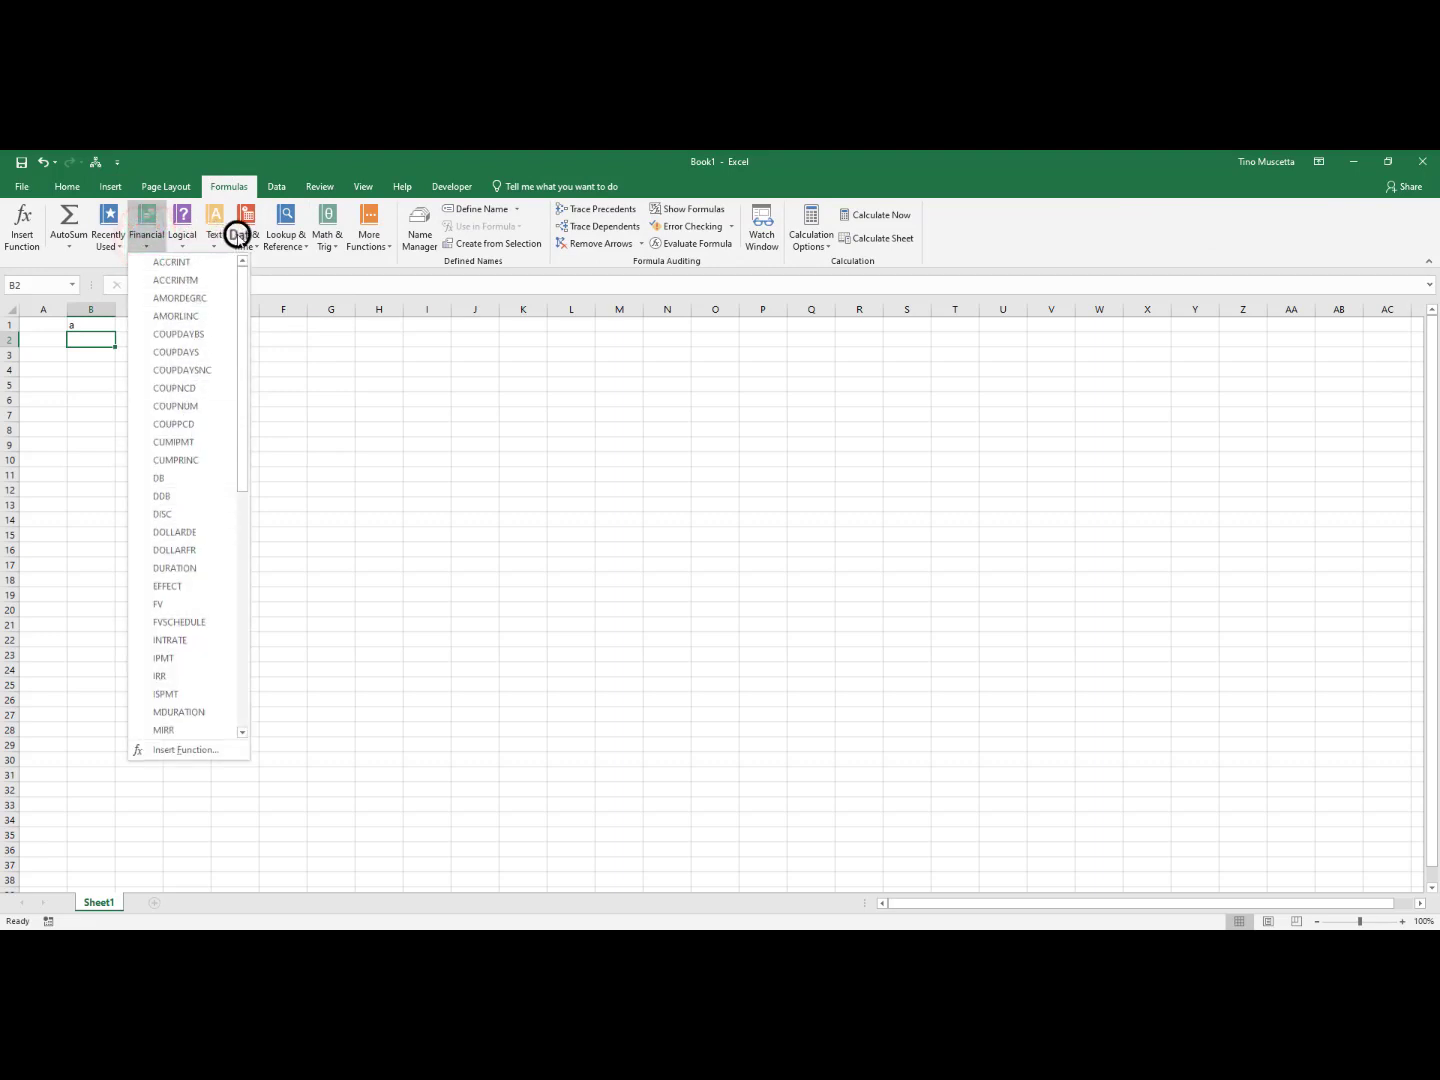
left_click(237, 234)
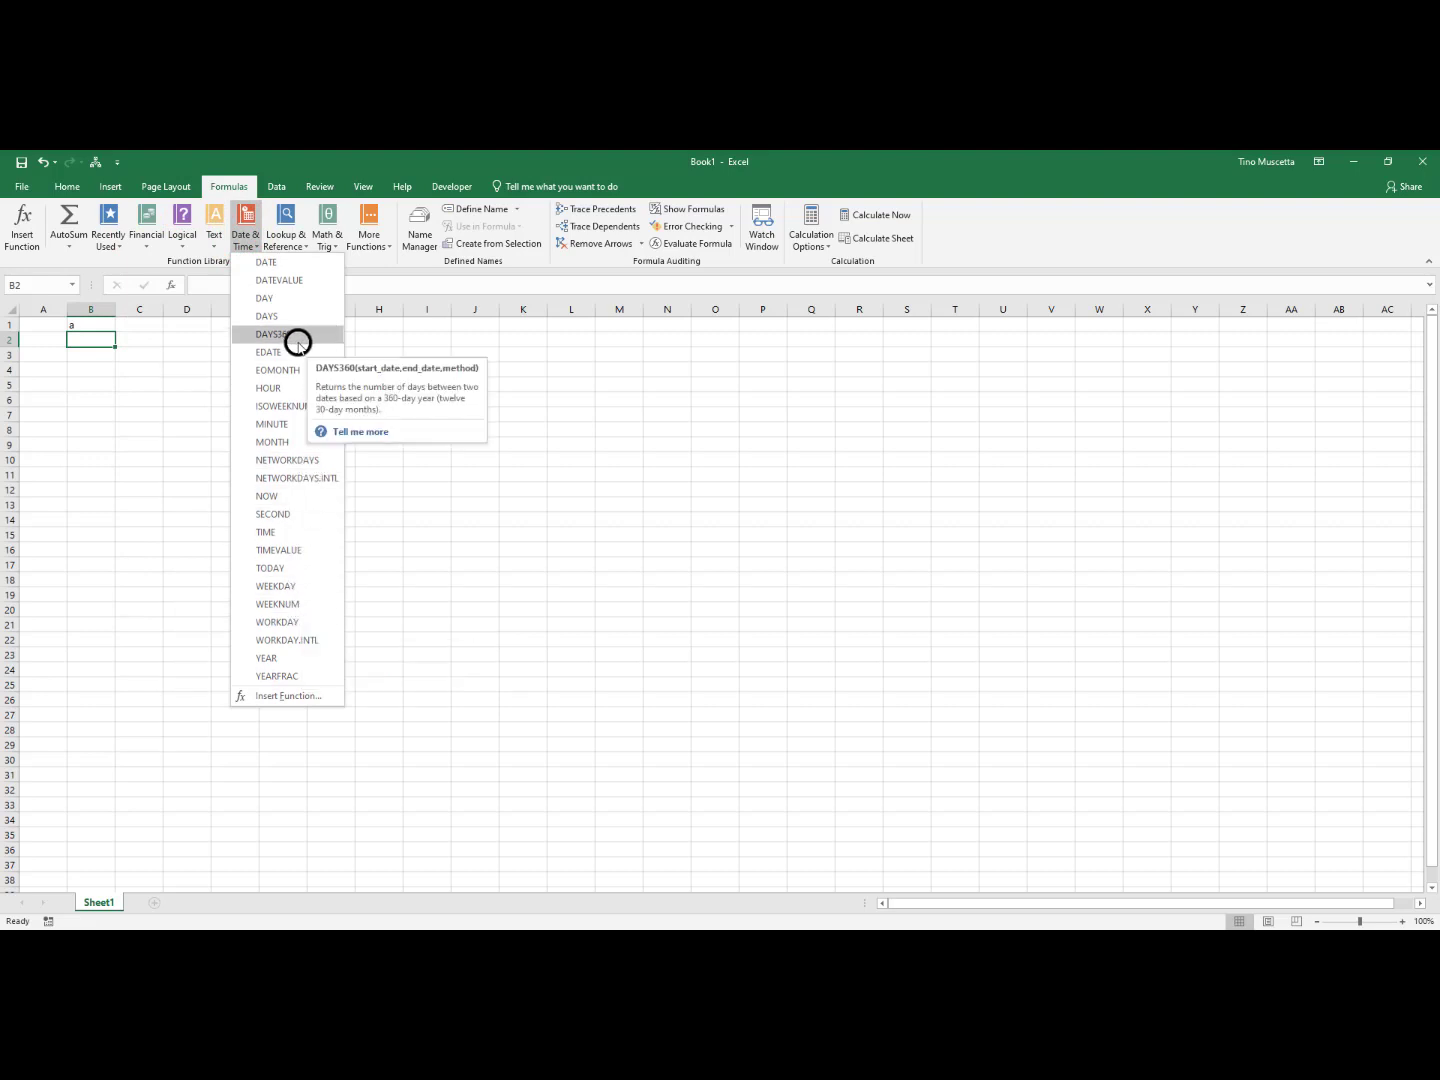
left_click(333, 239)
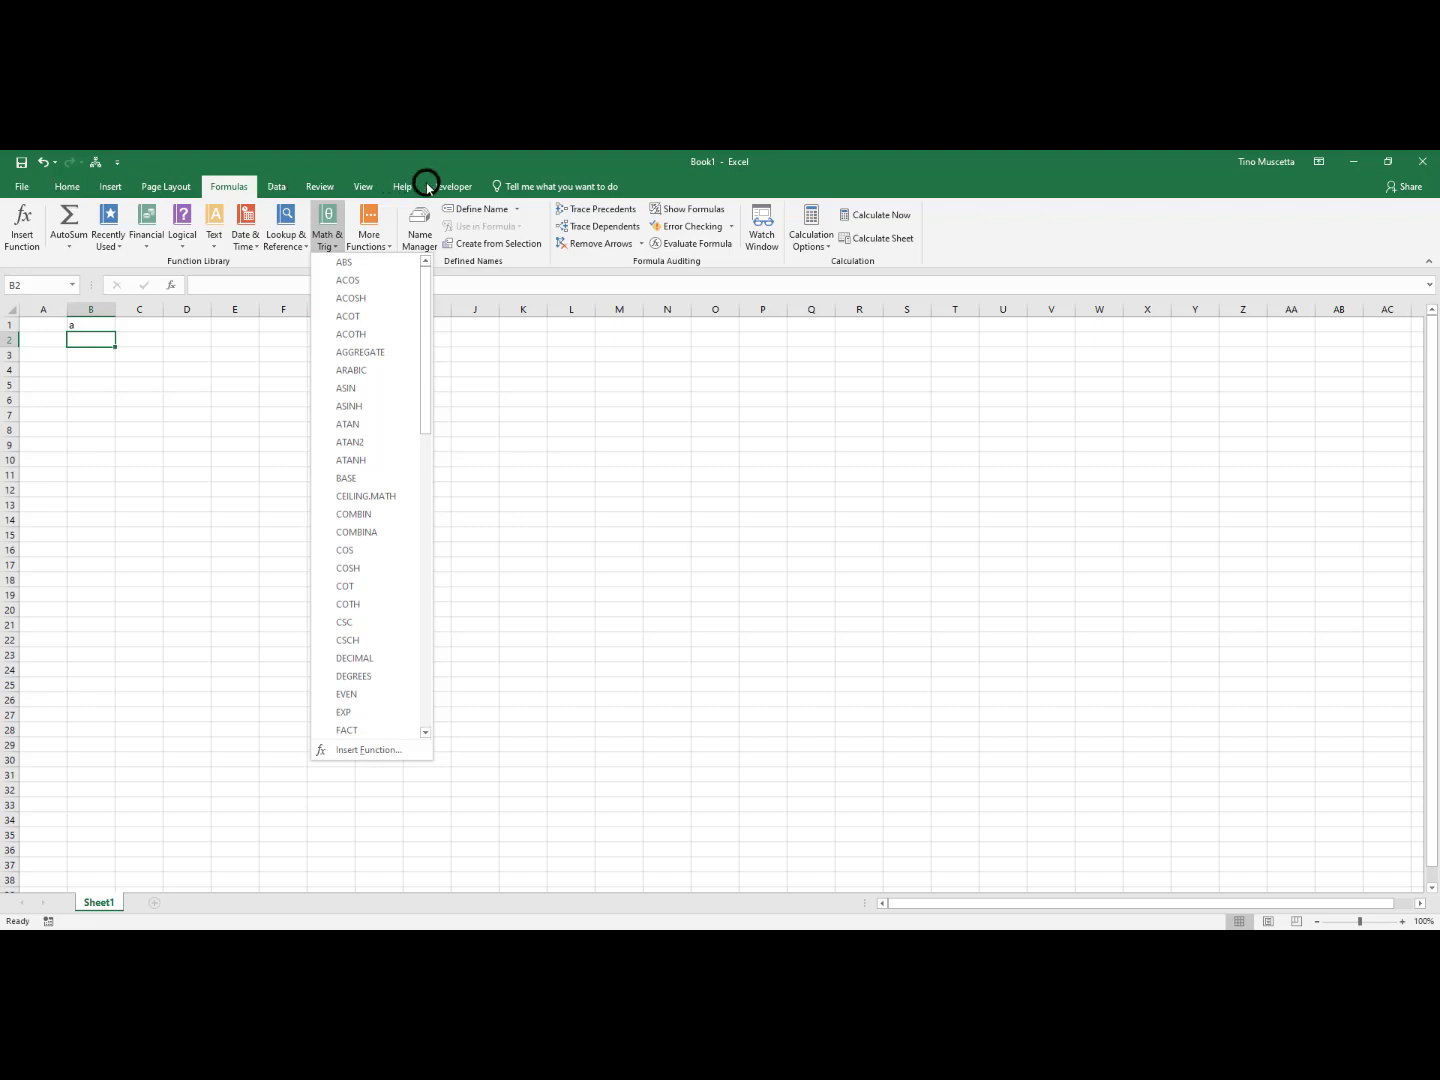
left_click(319, 184)
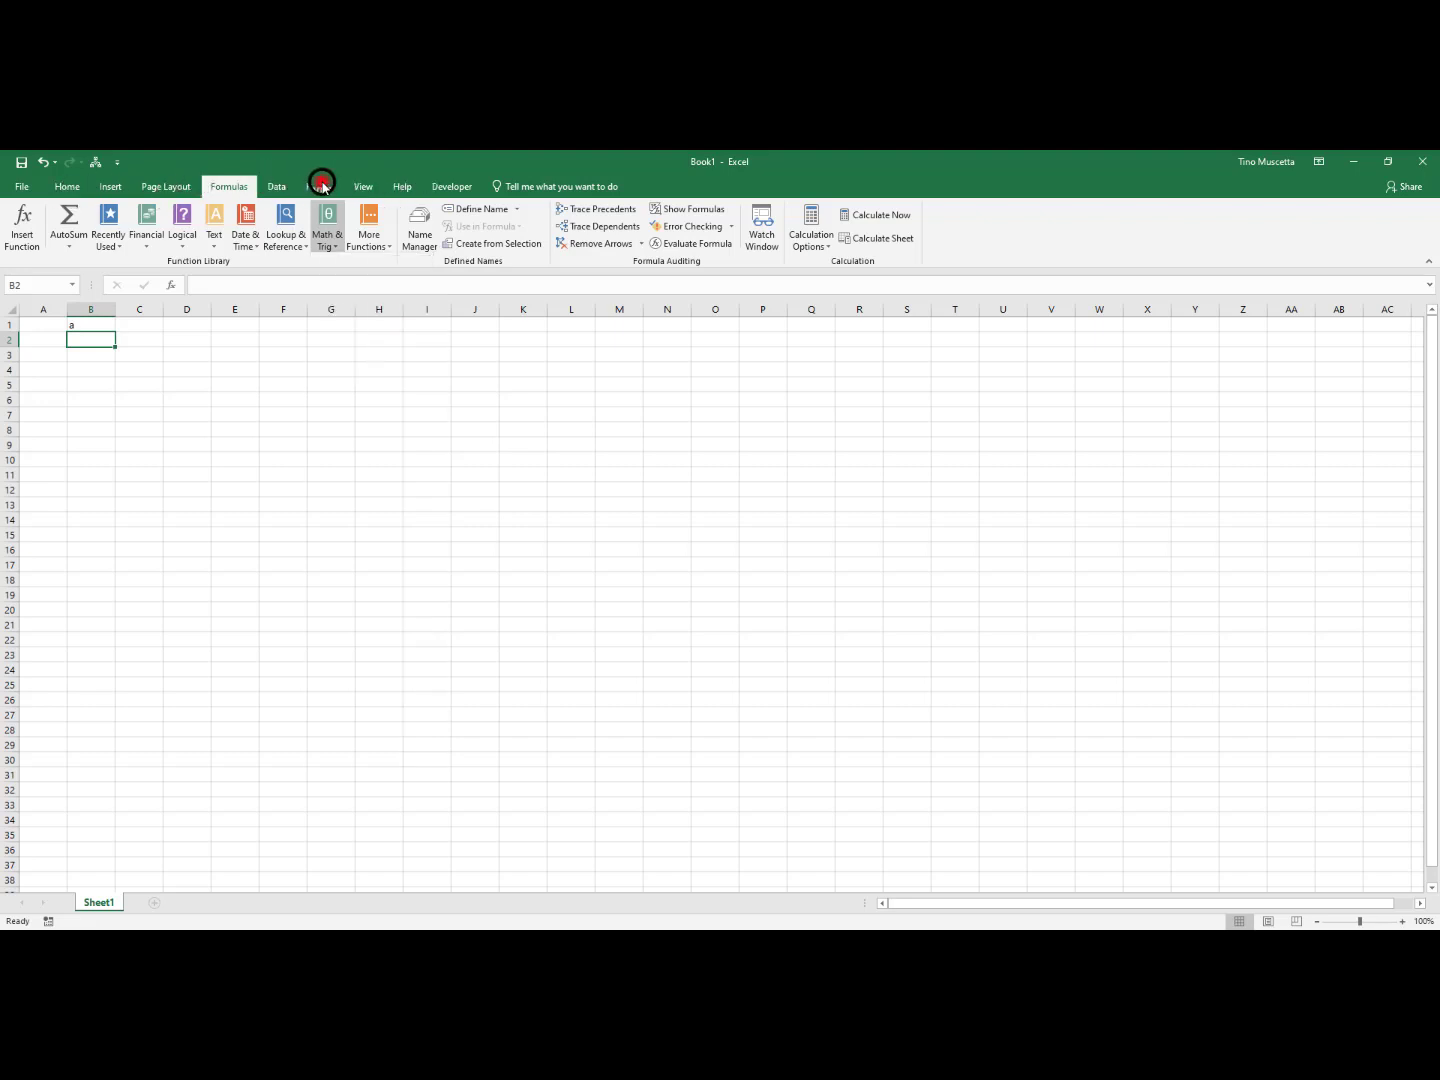
left_click(320, 185)
left_click(364, 185)
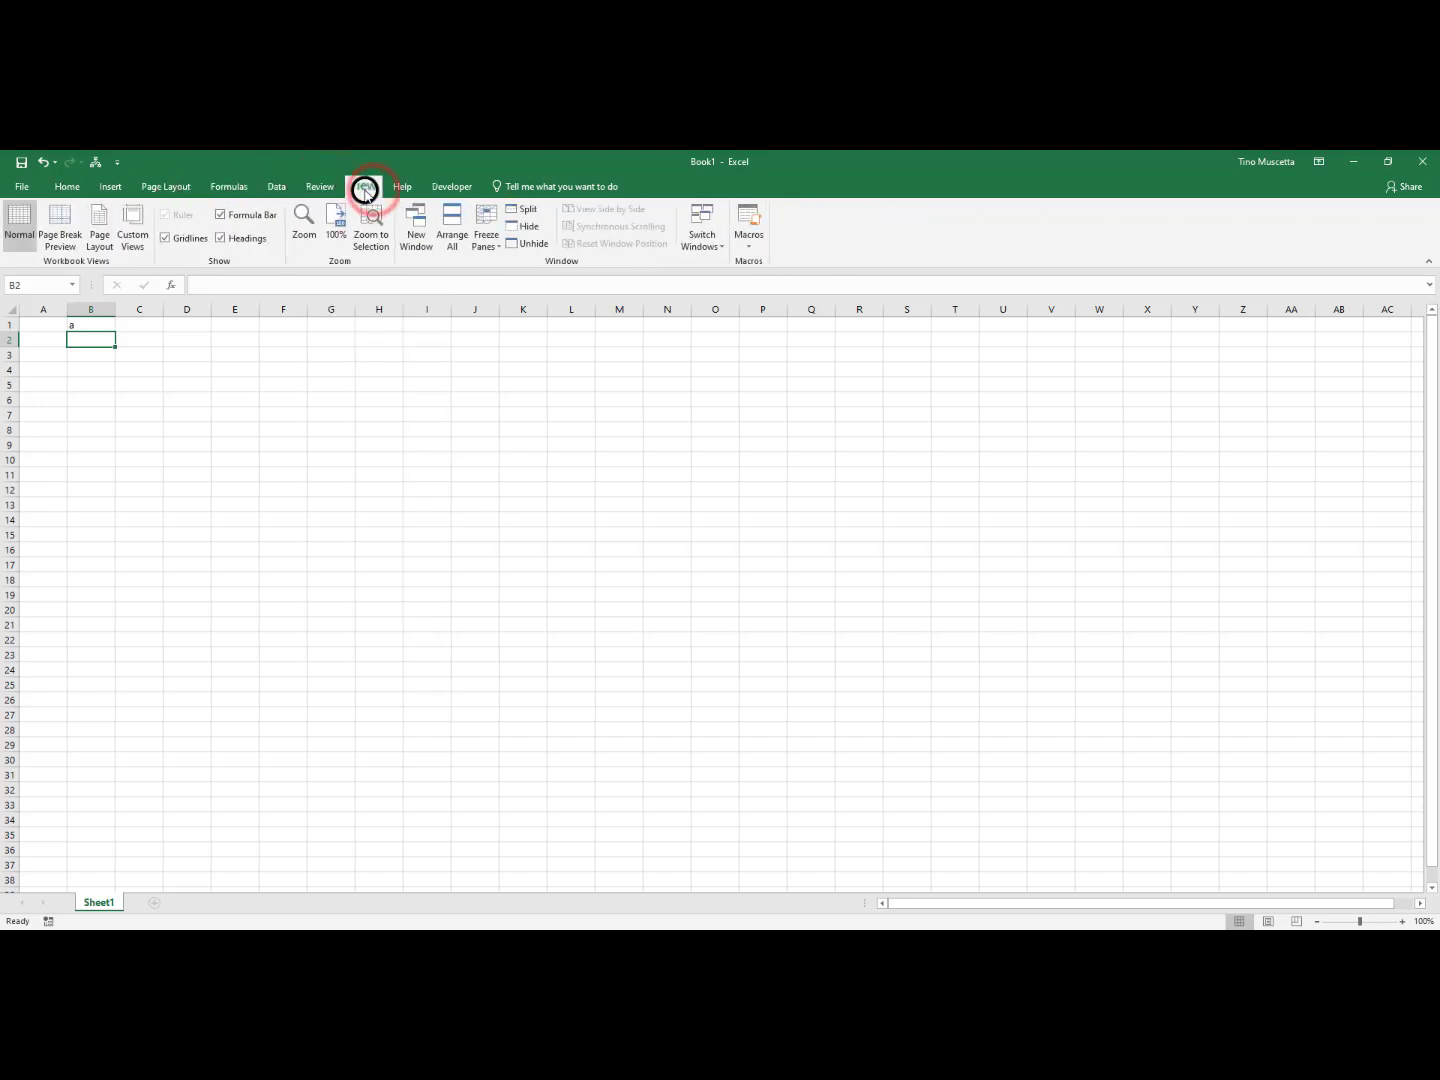
left_click(67, 188)
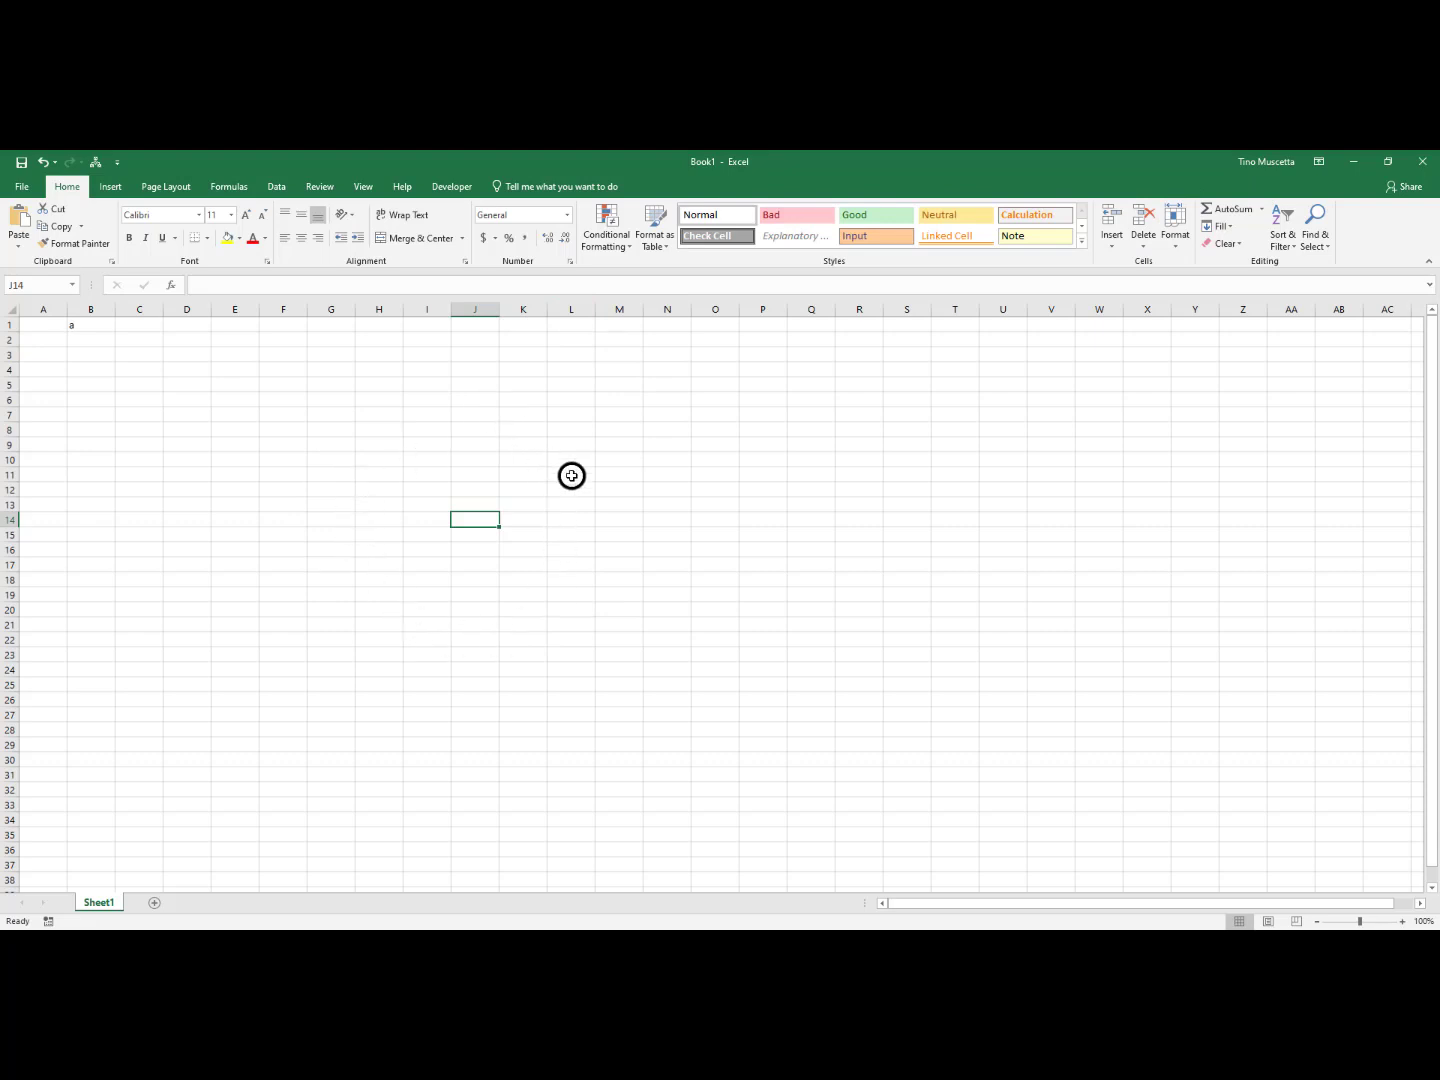
Select the block of cells from F8 to Q21
left_click(392, 566)
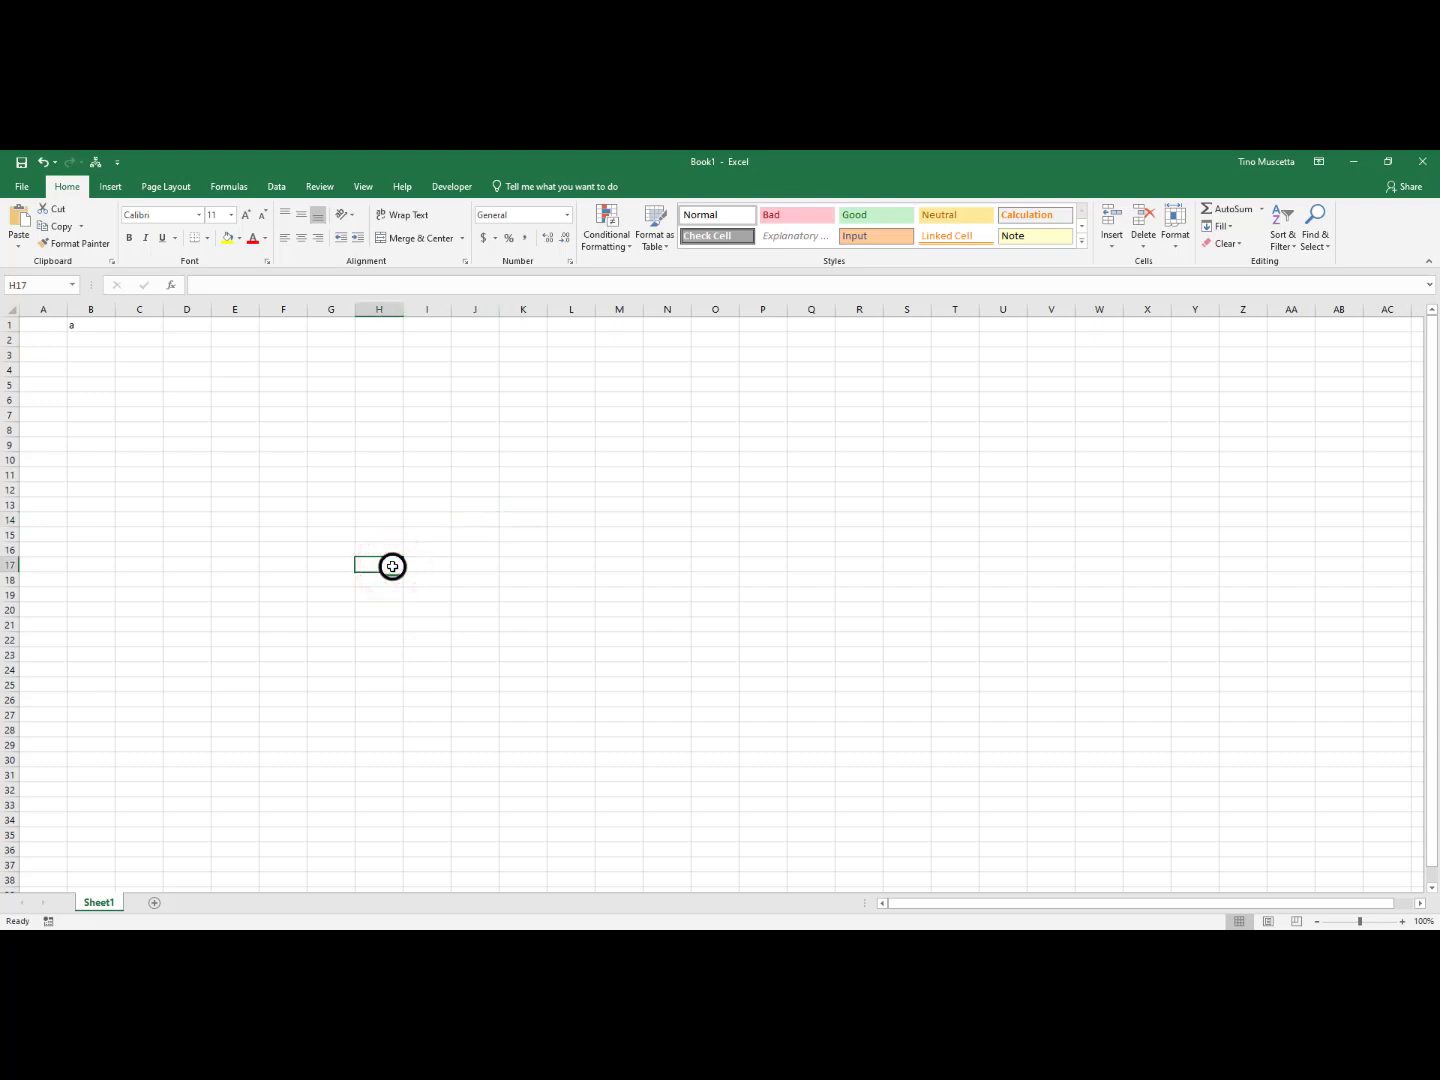
left_click(281, 433)
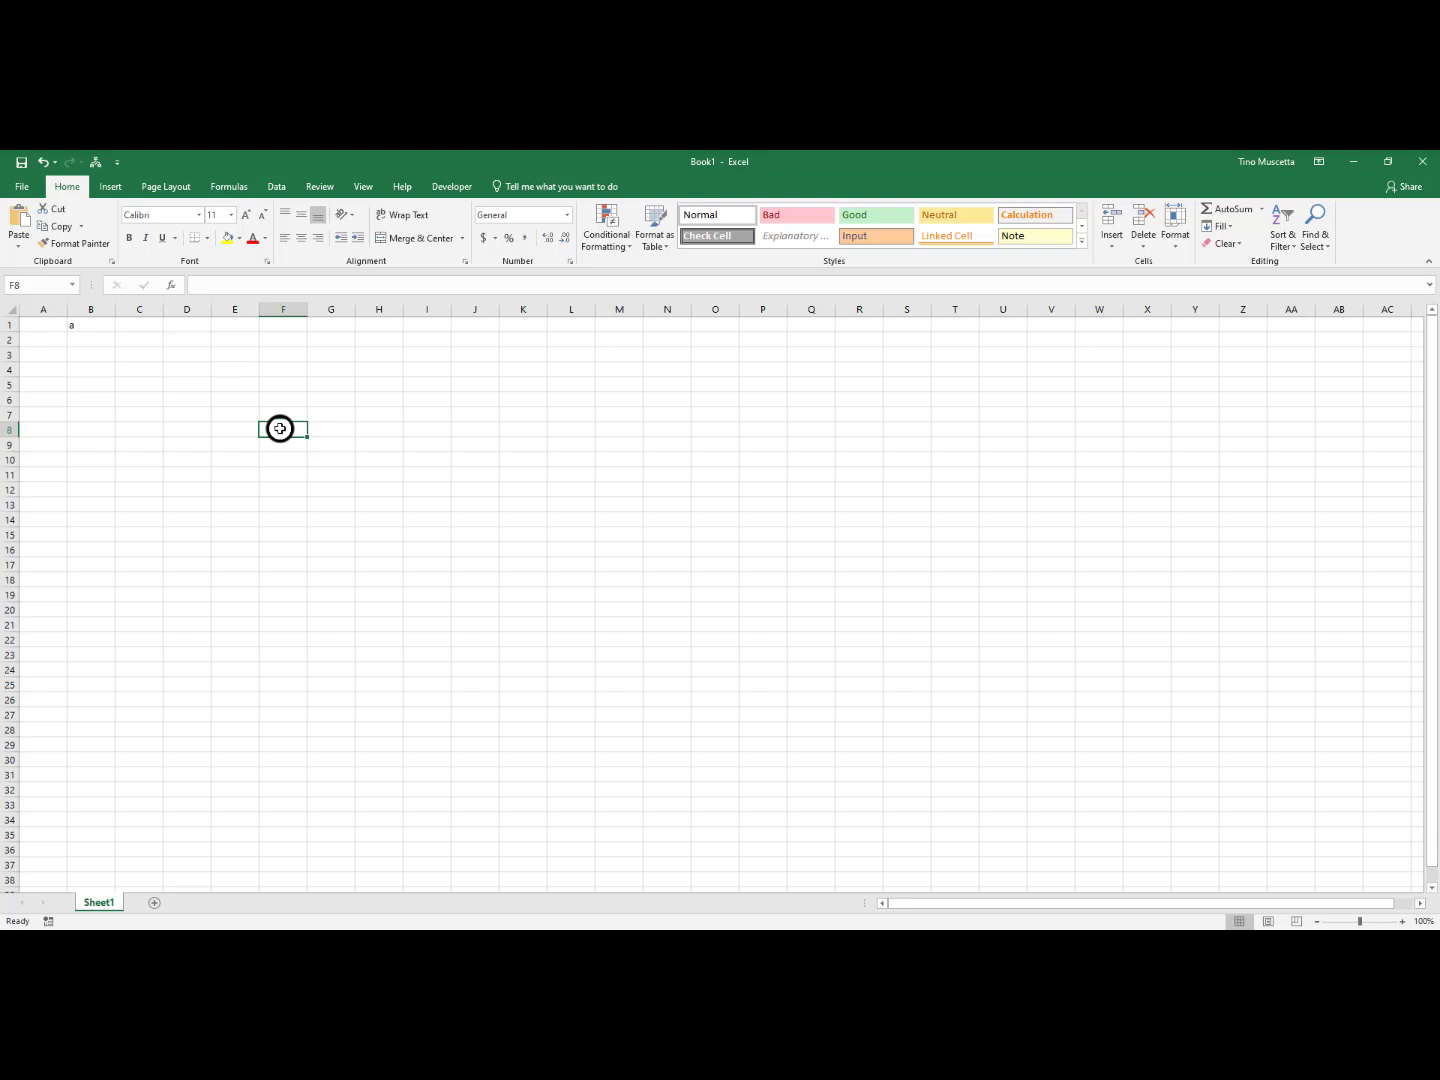
left_click(280, 427)
left_click_drag(280, 428, 829, 625)
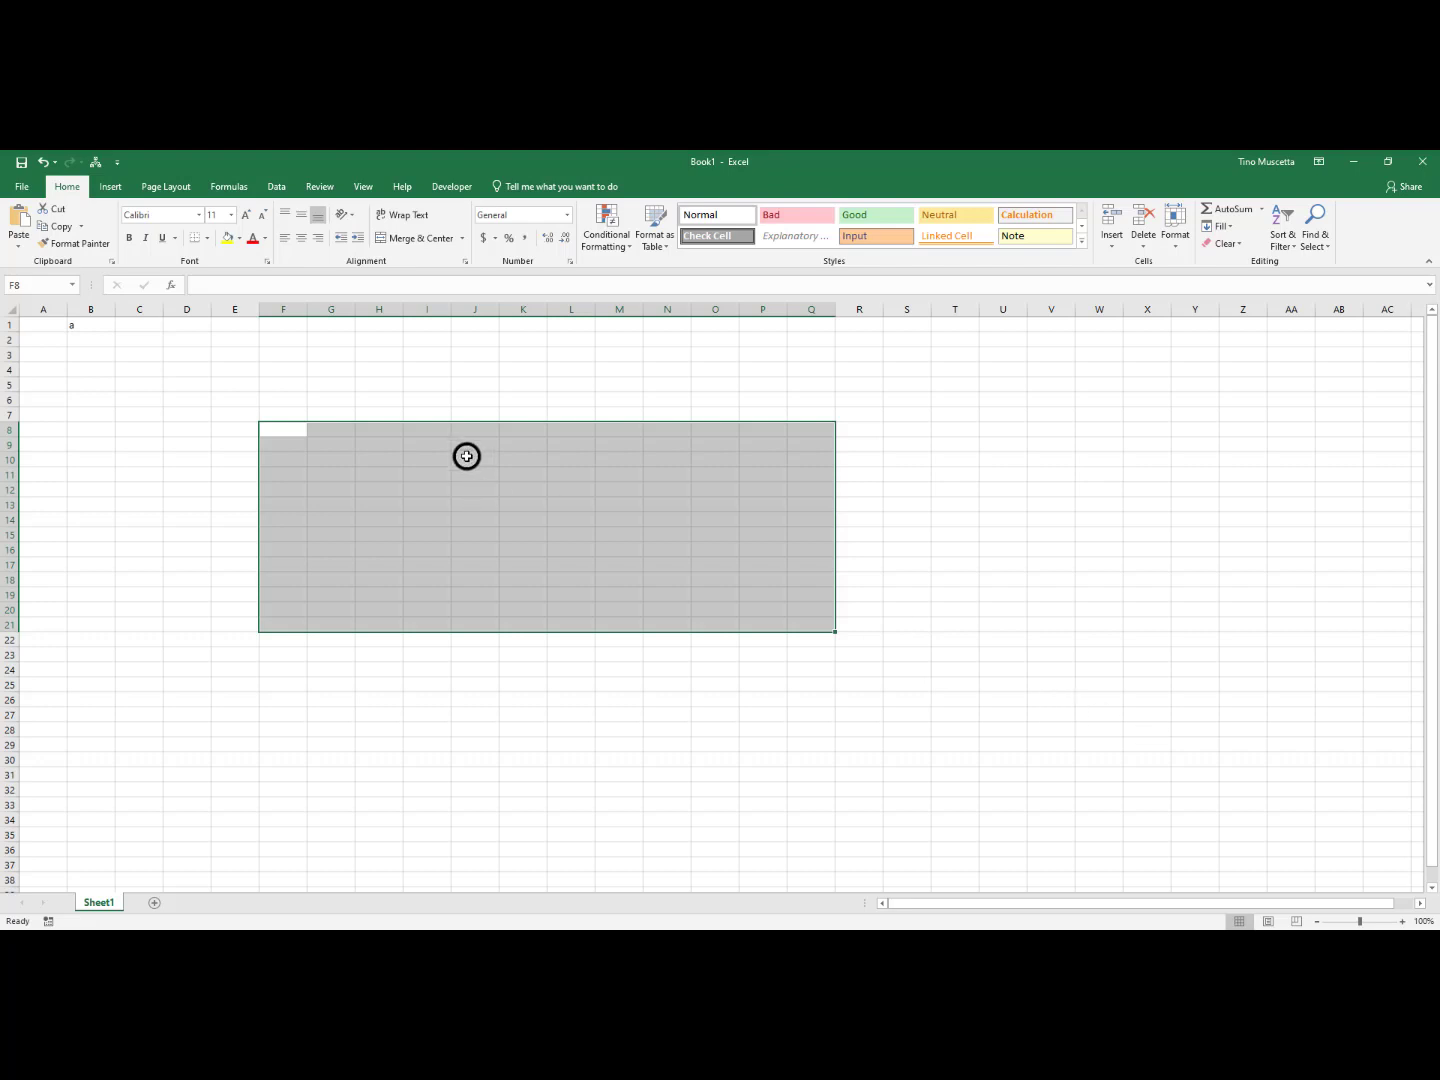
Clear the block selection and select the cell range F8 to Q22 instead
left_click(275, 427)
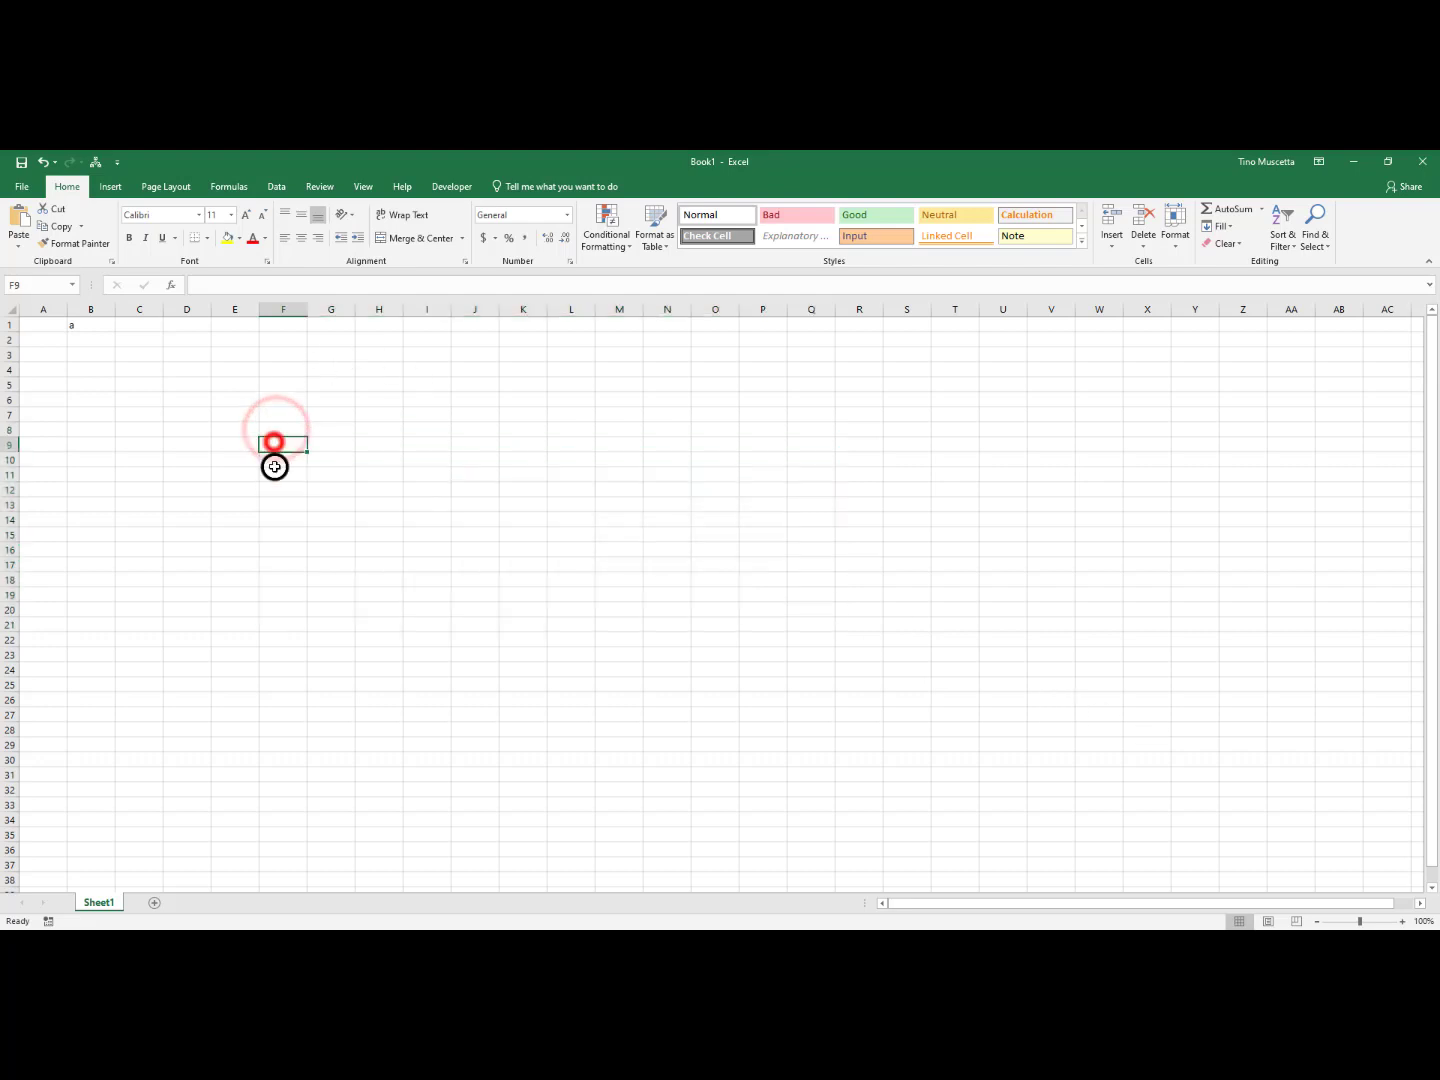
left_click(273, 464)
left_click_drag(284, 429, 794, 633)
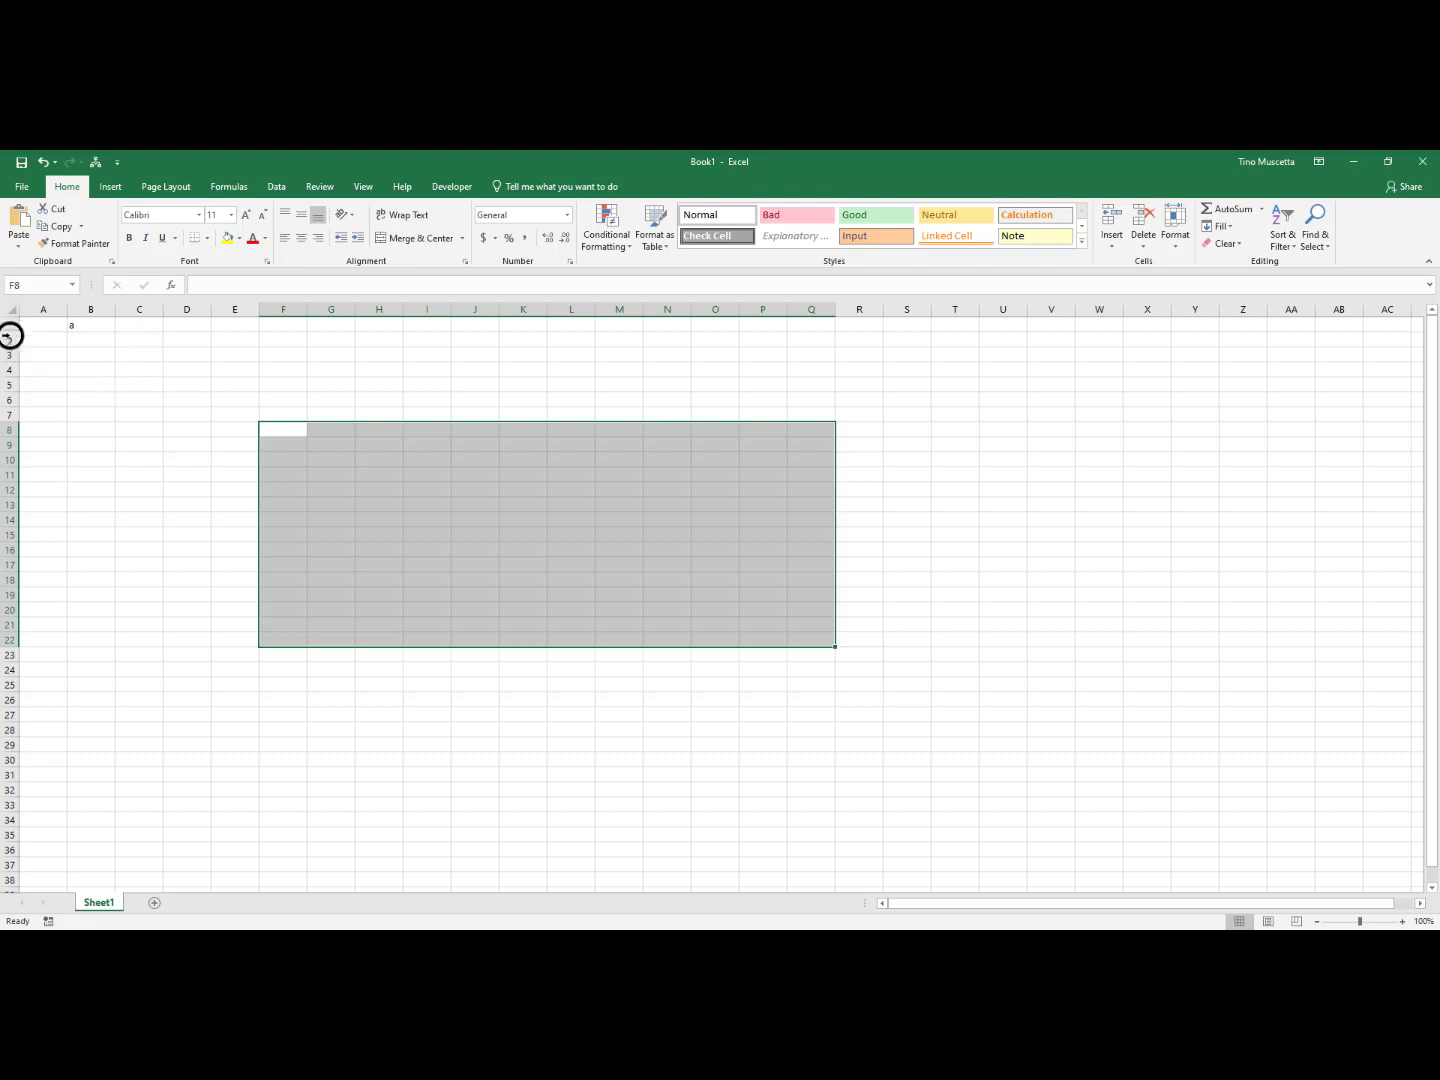
Enter 1 in cell A1 and 2 in cell A2
left_click(38, 324)
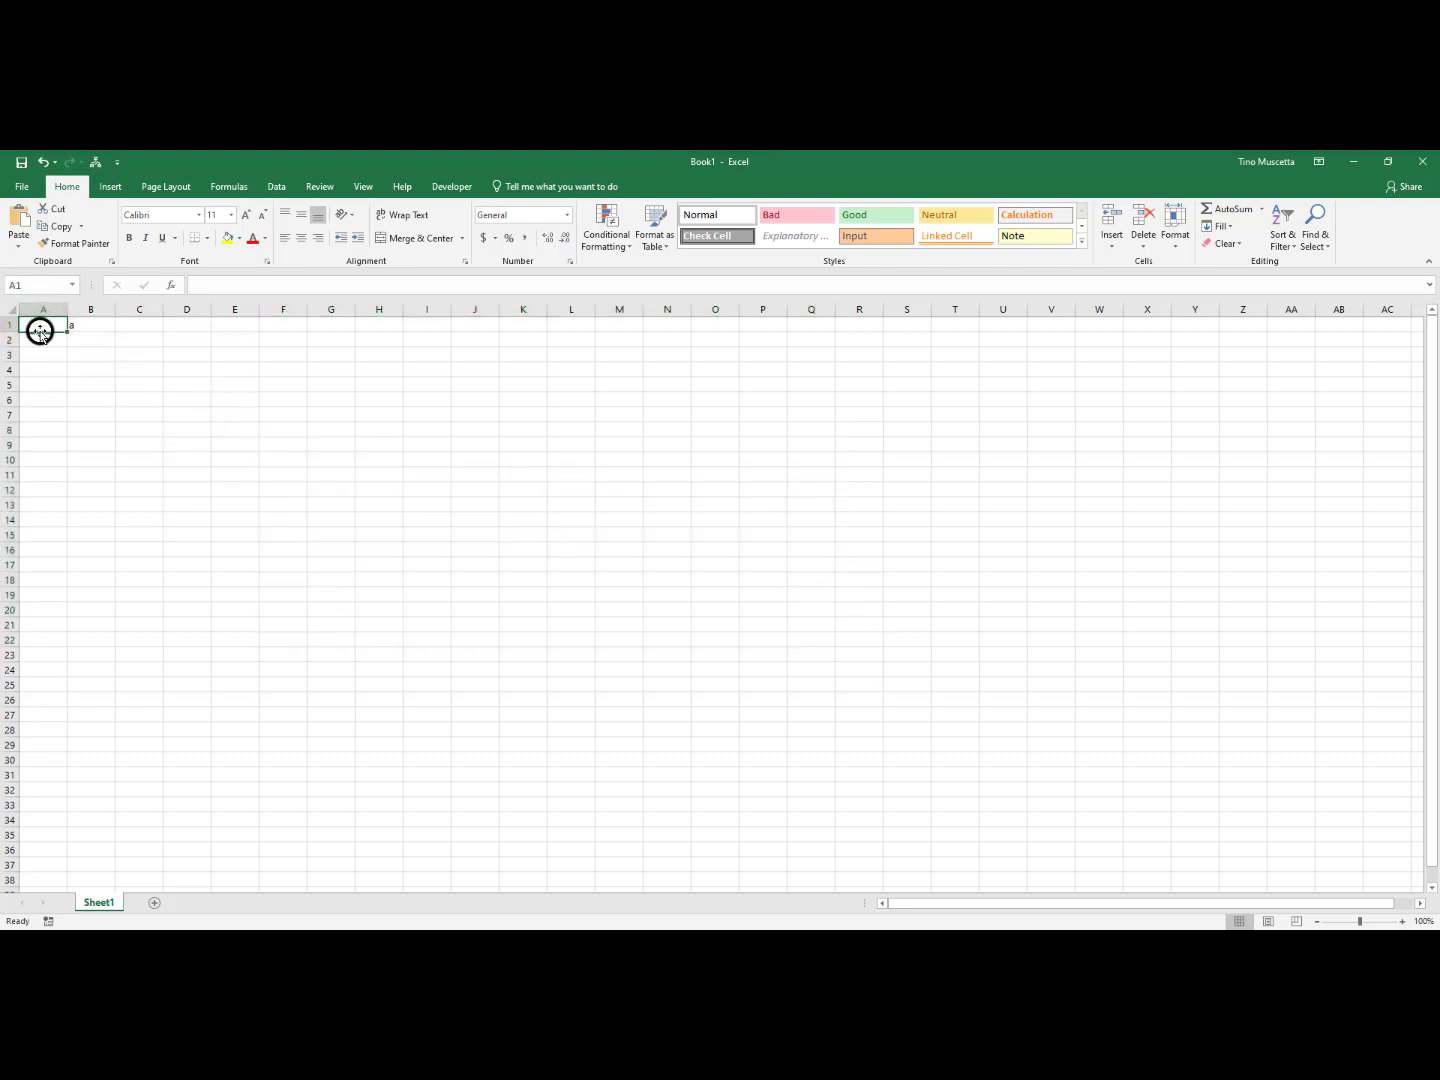
left_click(43, 325)
type("1")
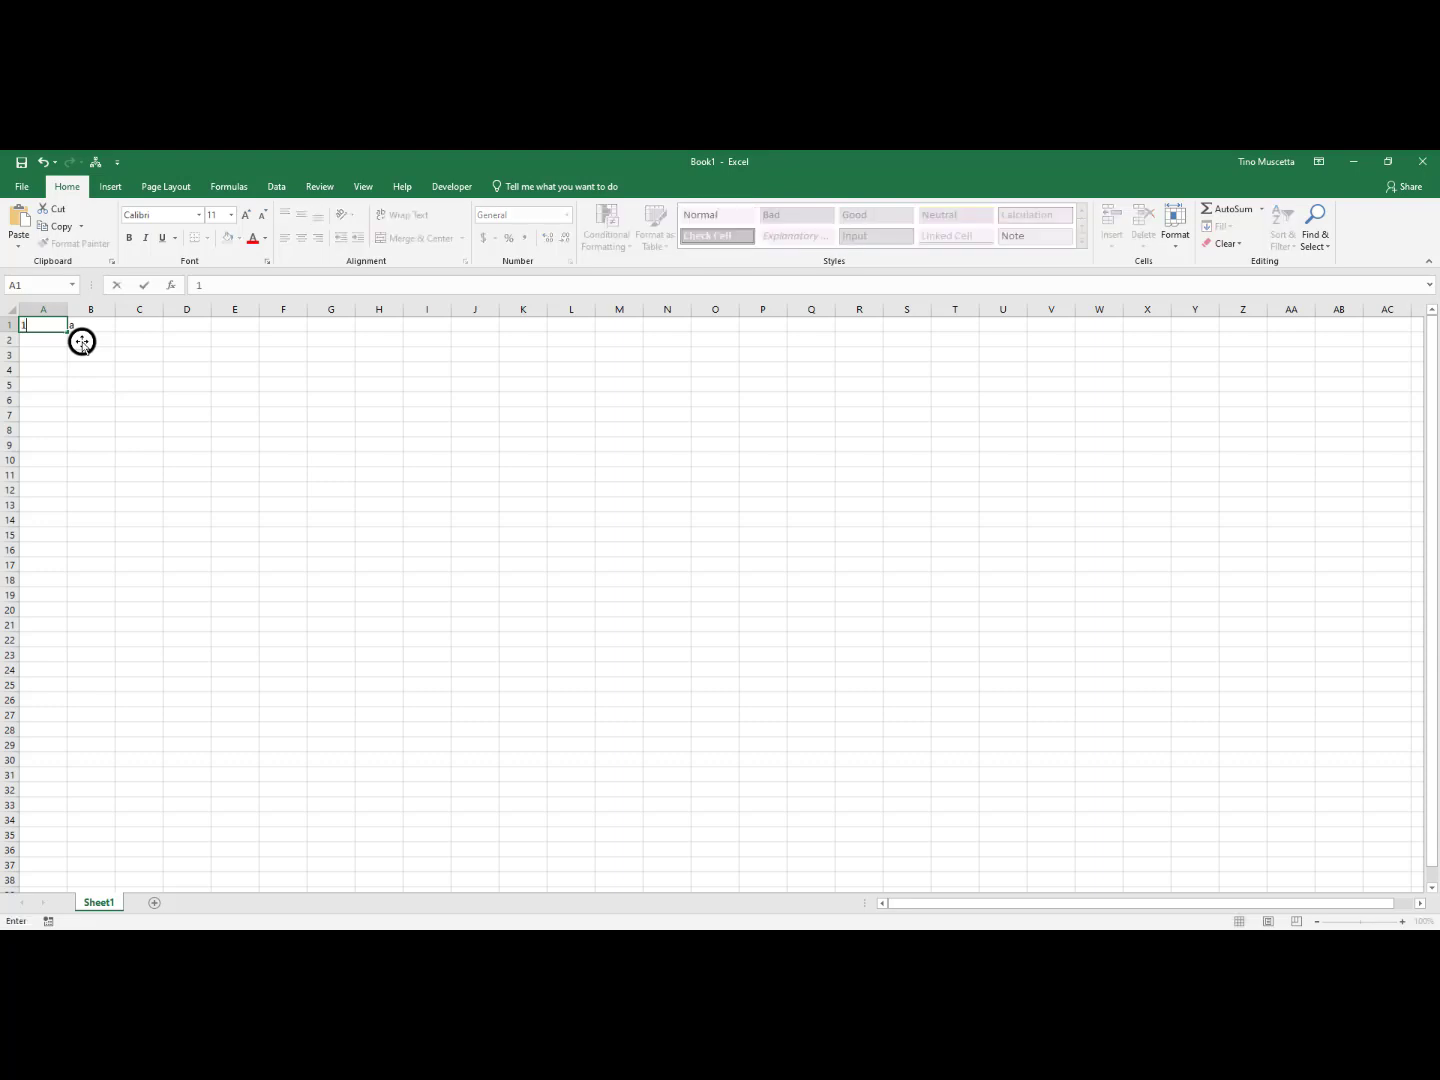
key("Return")
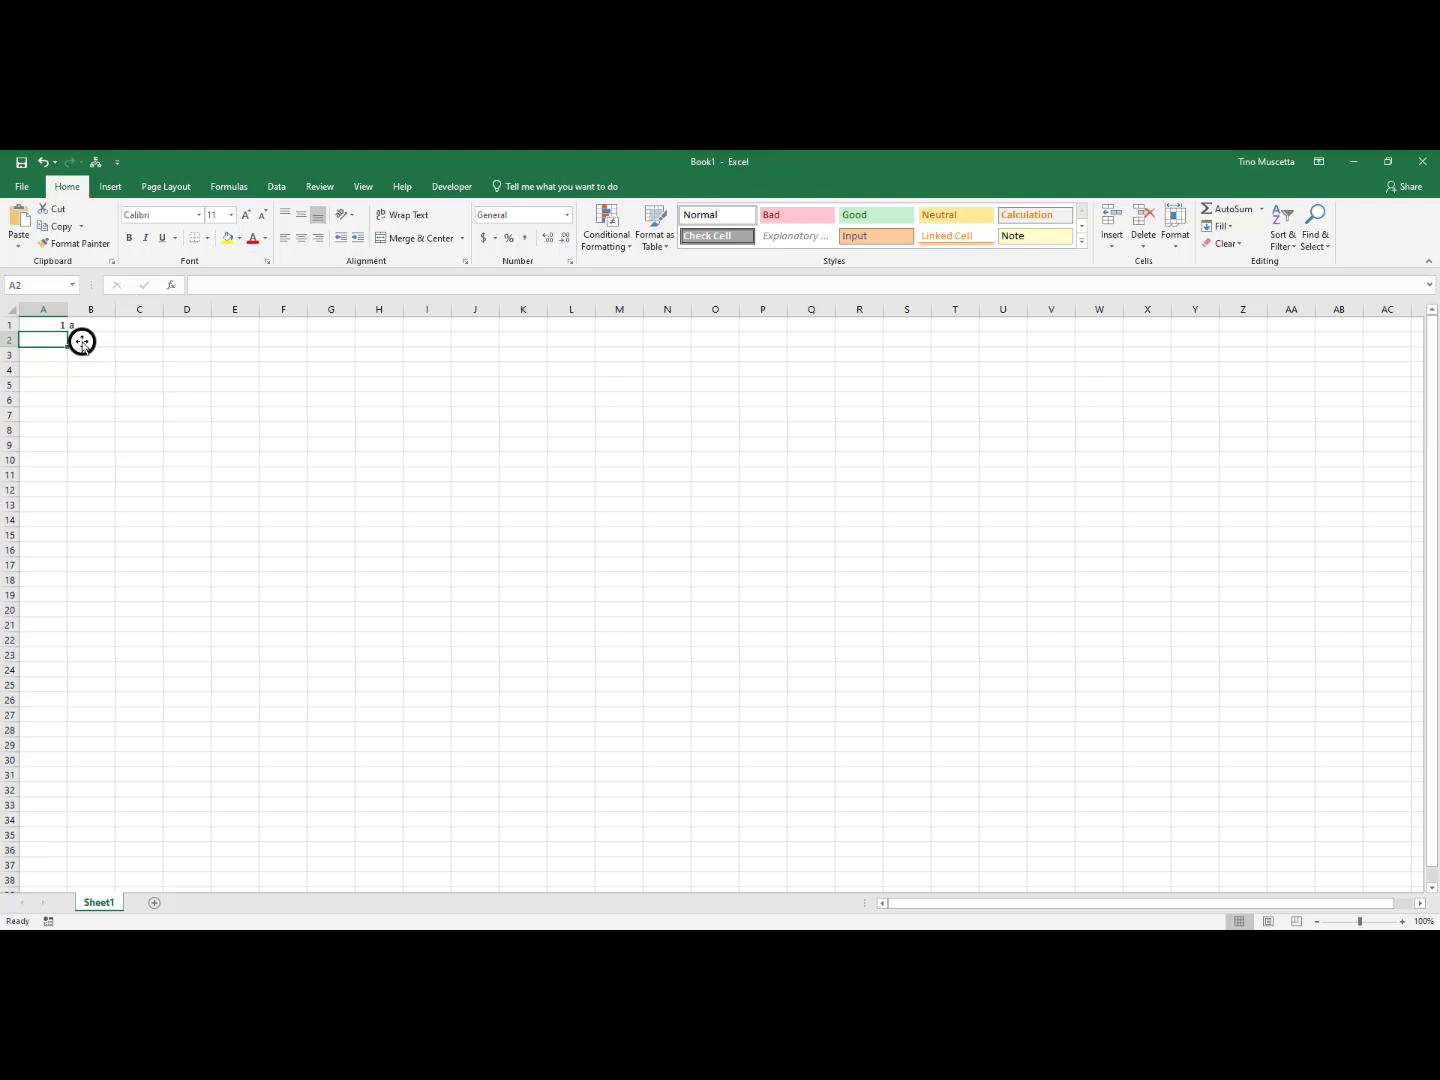
type("2")
key("Return")
Enter 10 in cell A10
key("Down")
key("Down")
key("Down")
key("Down")
key("Down")
key("Down")
key("Down")
type("10")
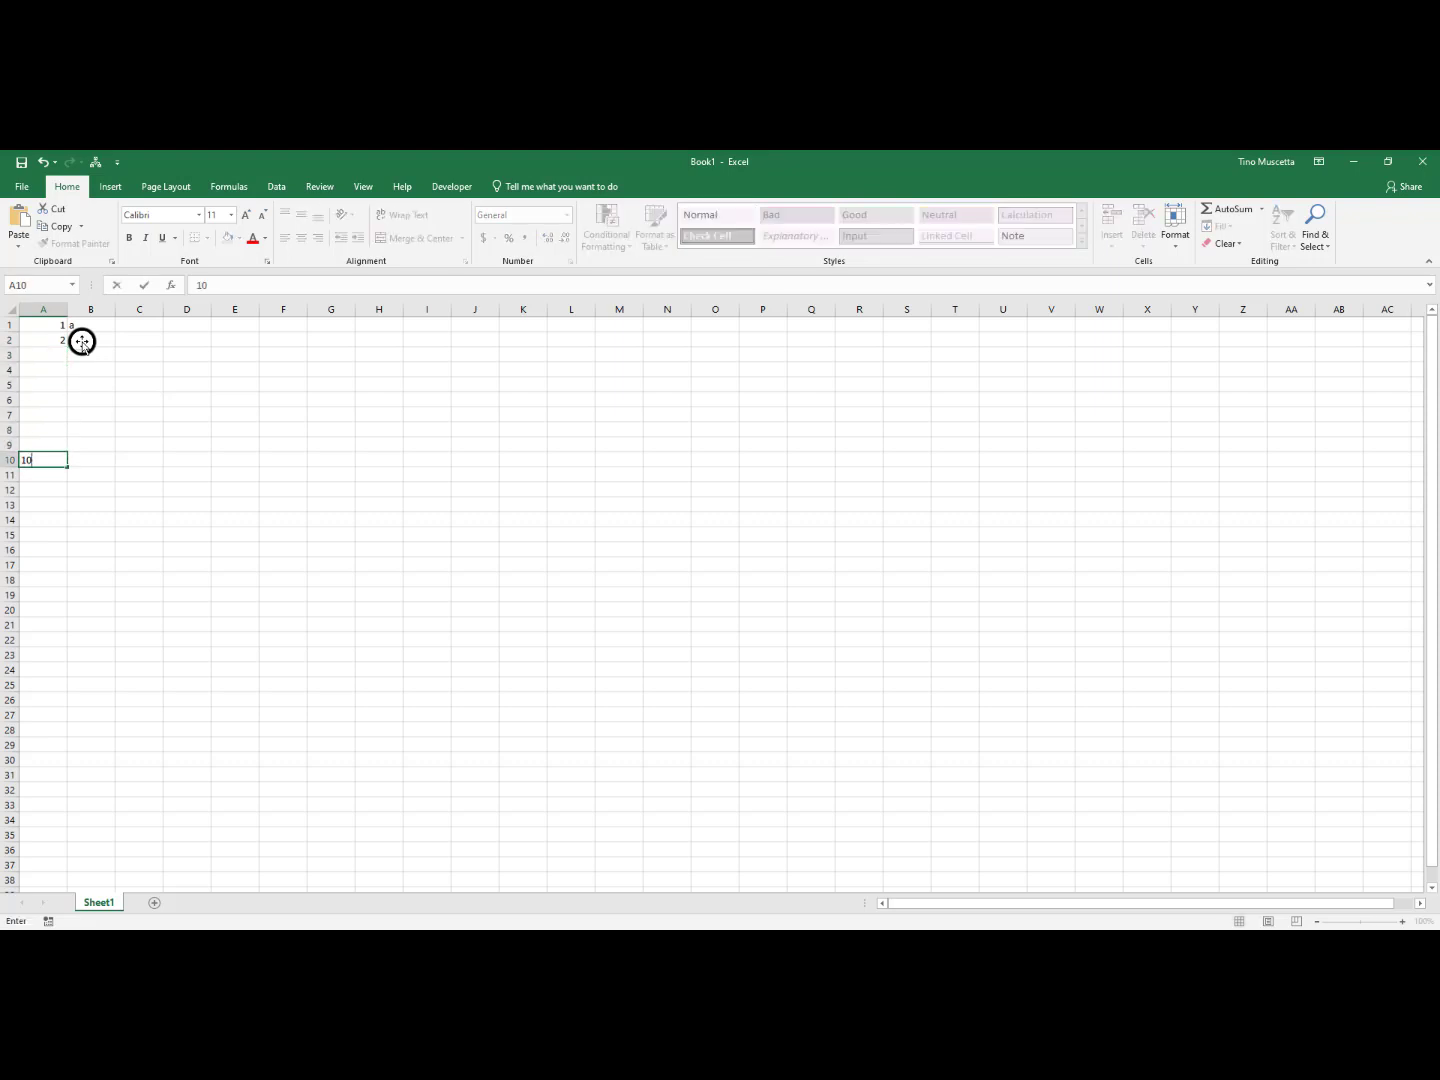
key("Return")
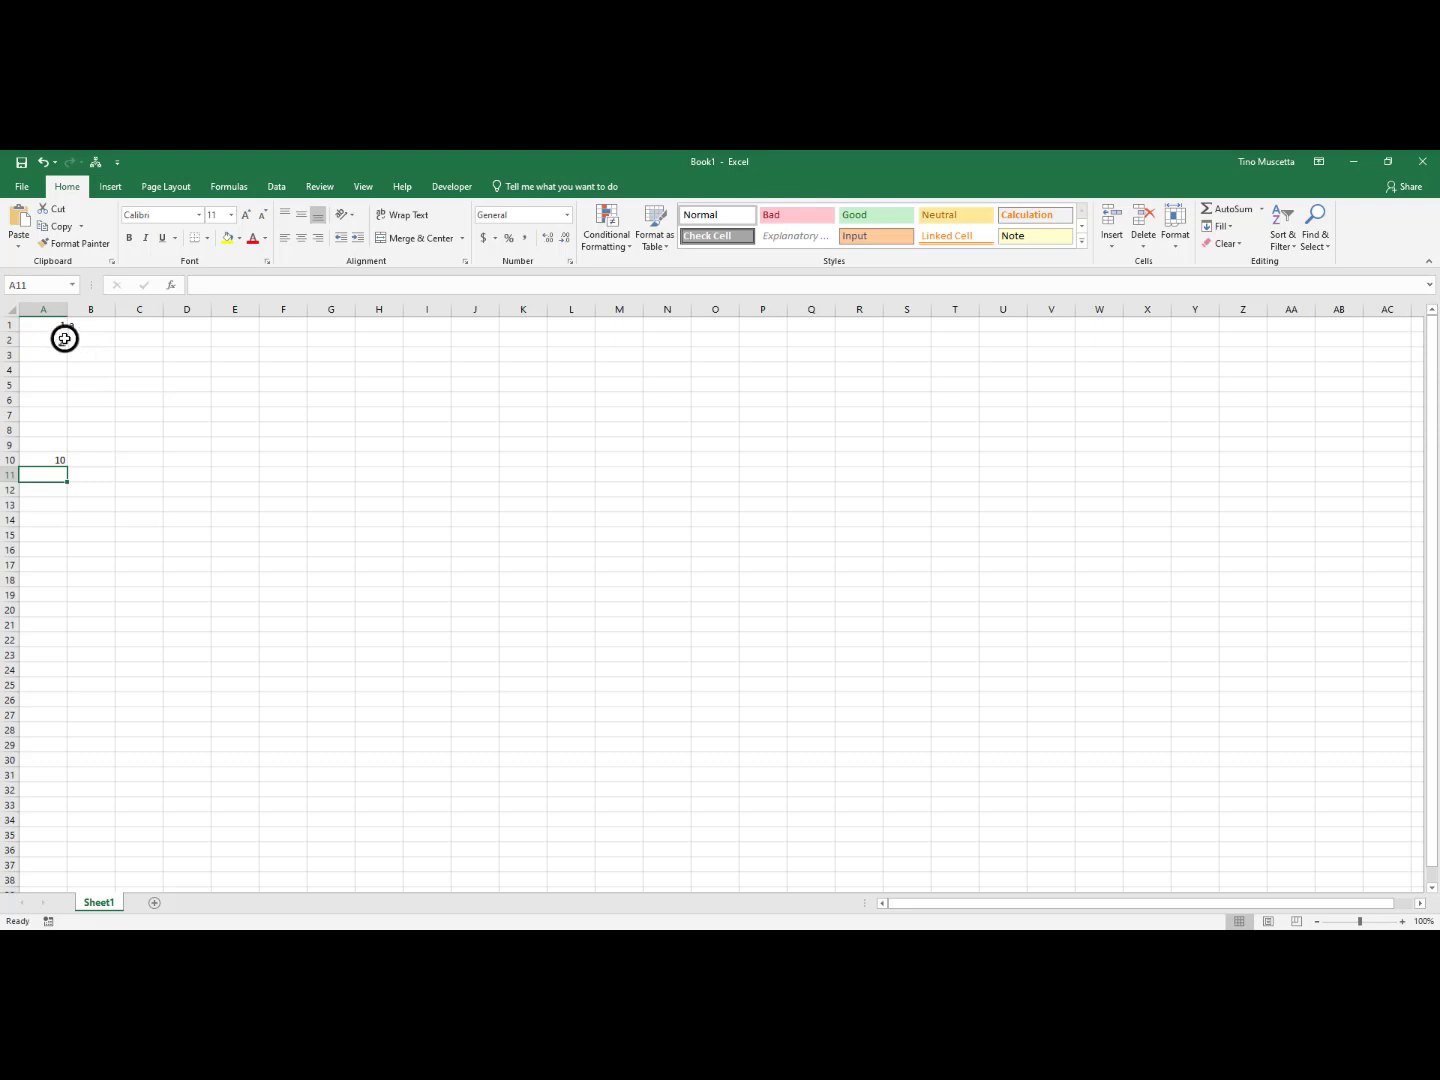
Select the range A1 to A25 and undo the last three number entries in column A
left_click_drag(55, 322, 30, 679)
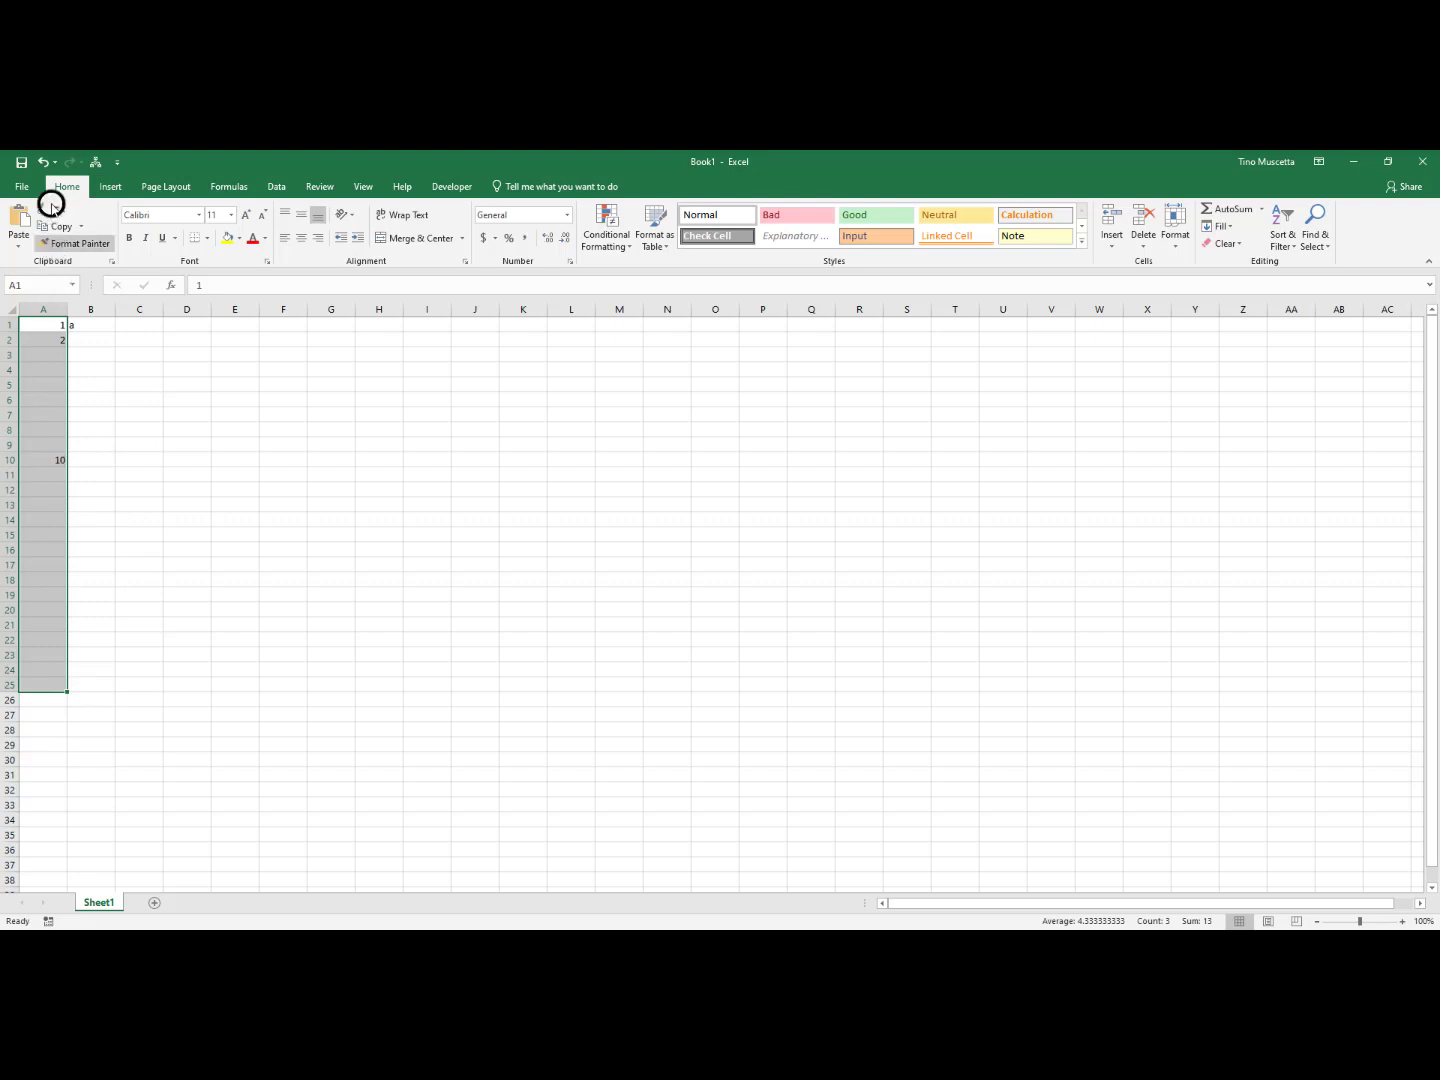
left_click(41, 163)
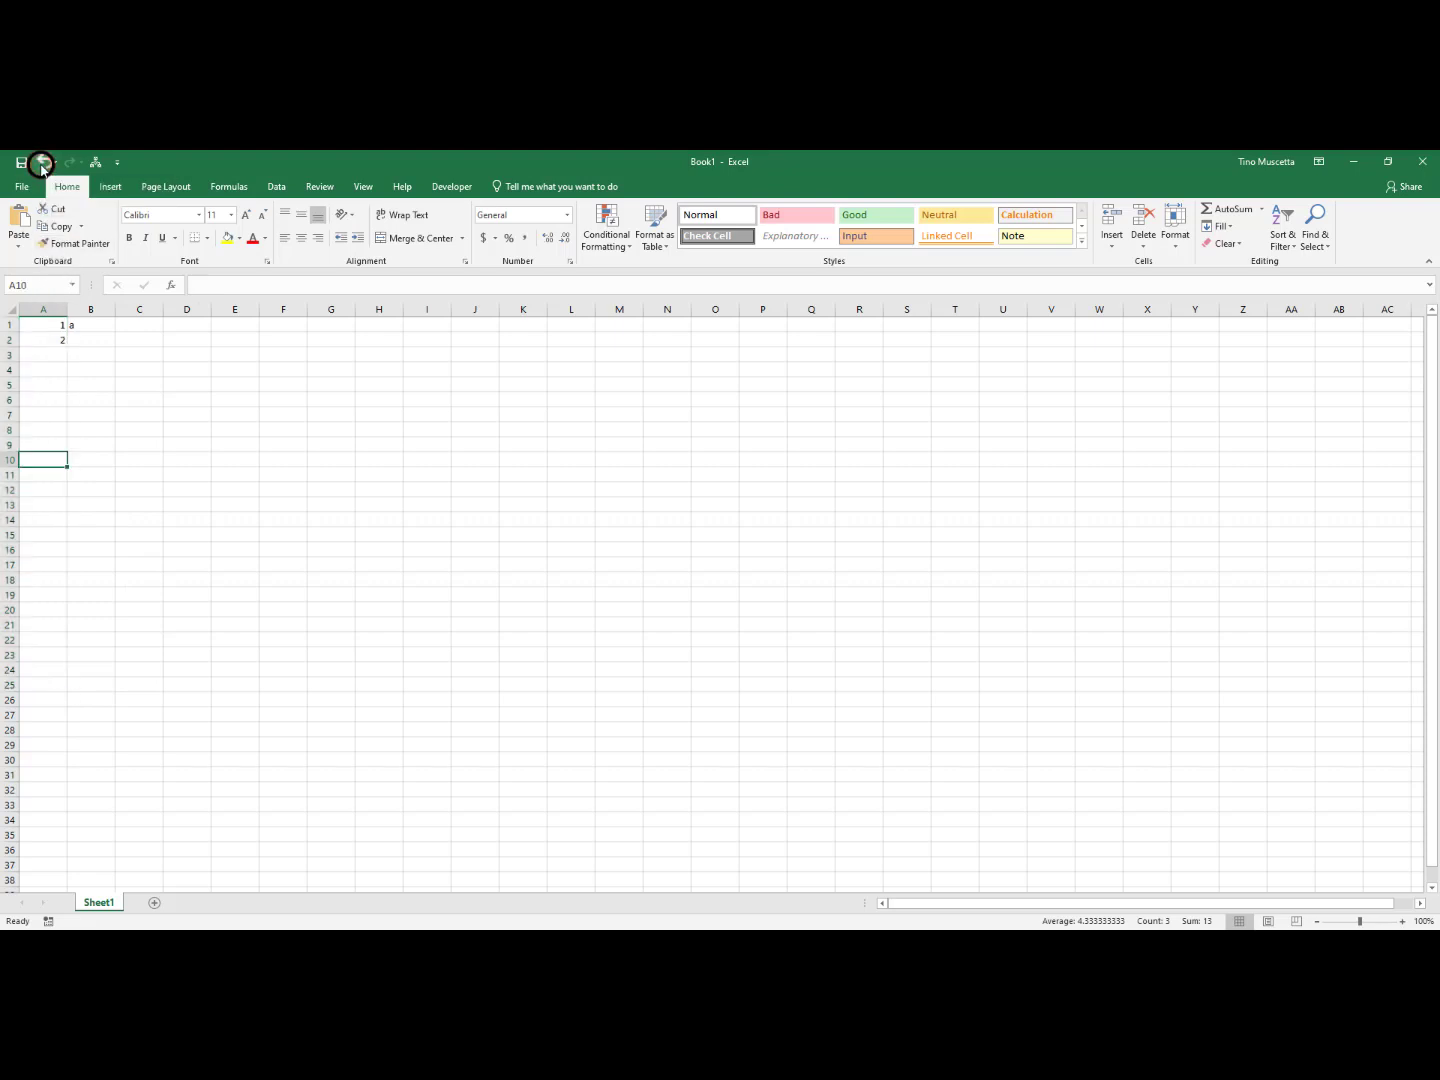
left_click(40, 163)
left_click(40, 163)
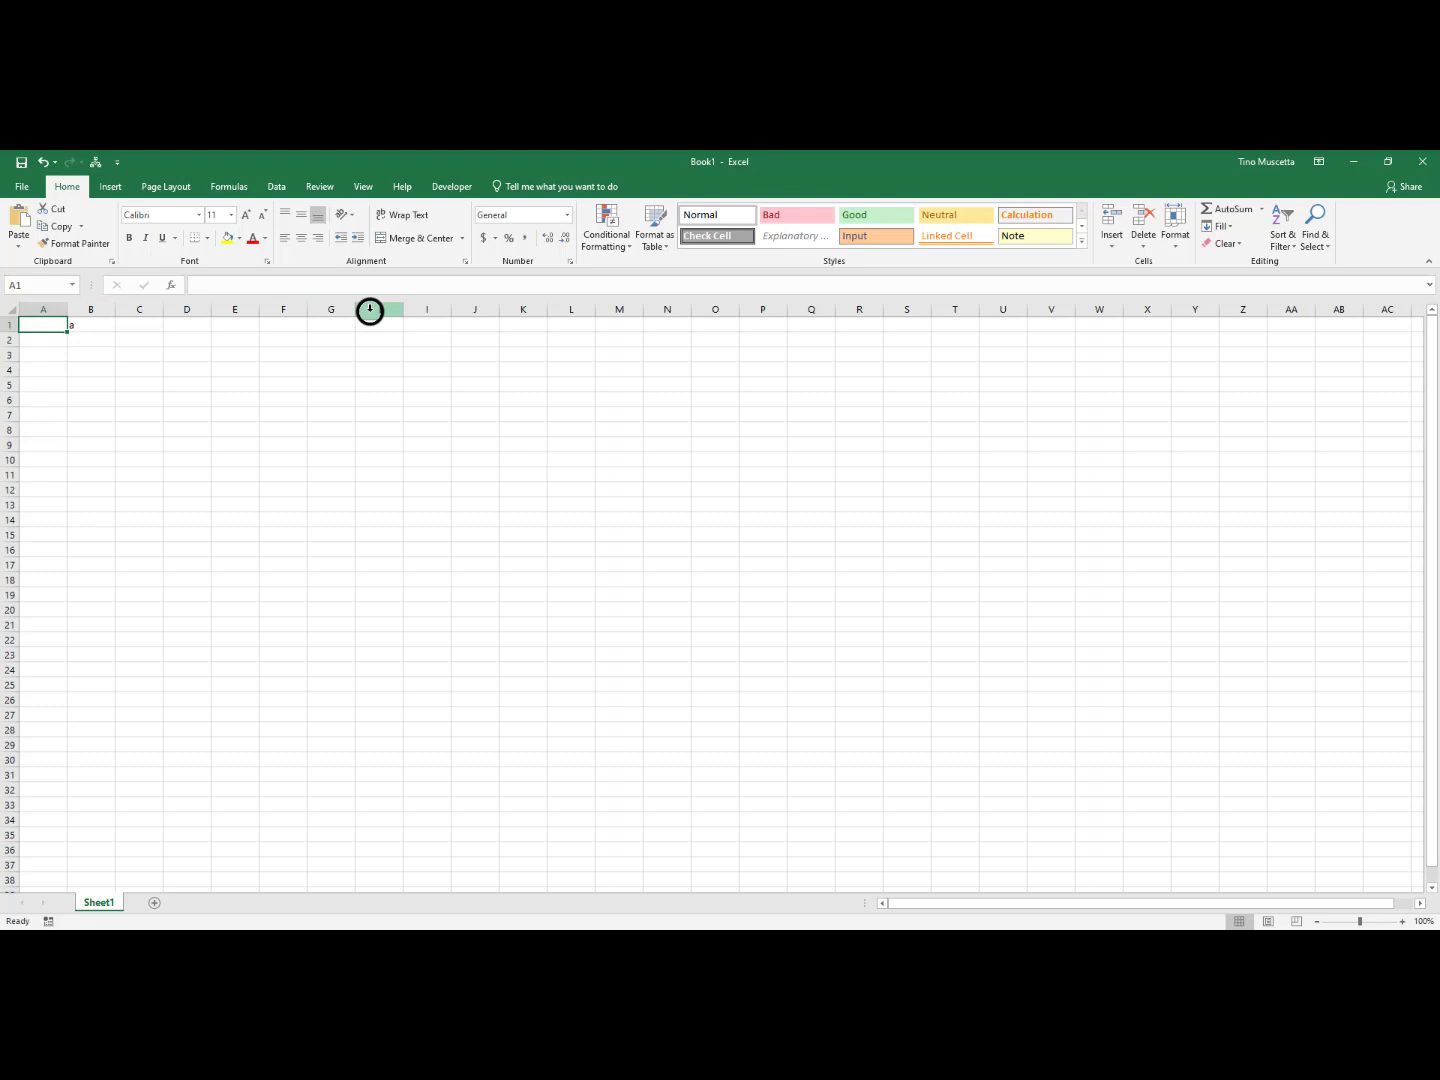
Enter 1 in cell A1, try filling it down to A10, and undo the fill
left_click(36, 325)
type("1")
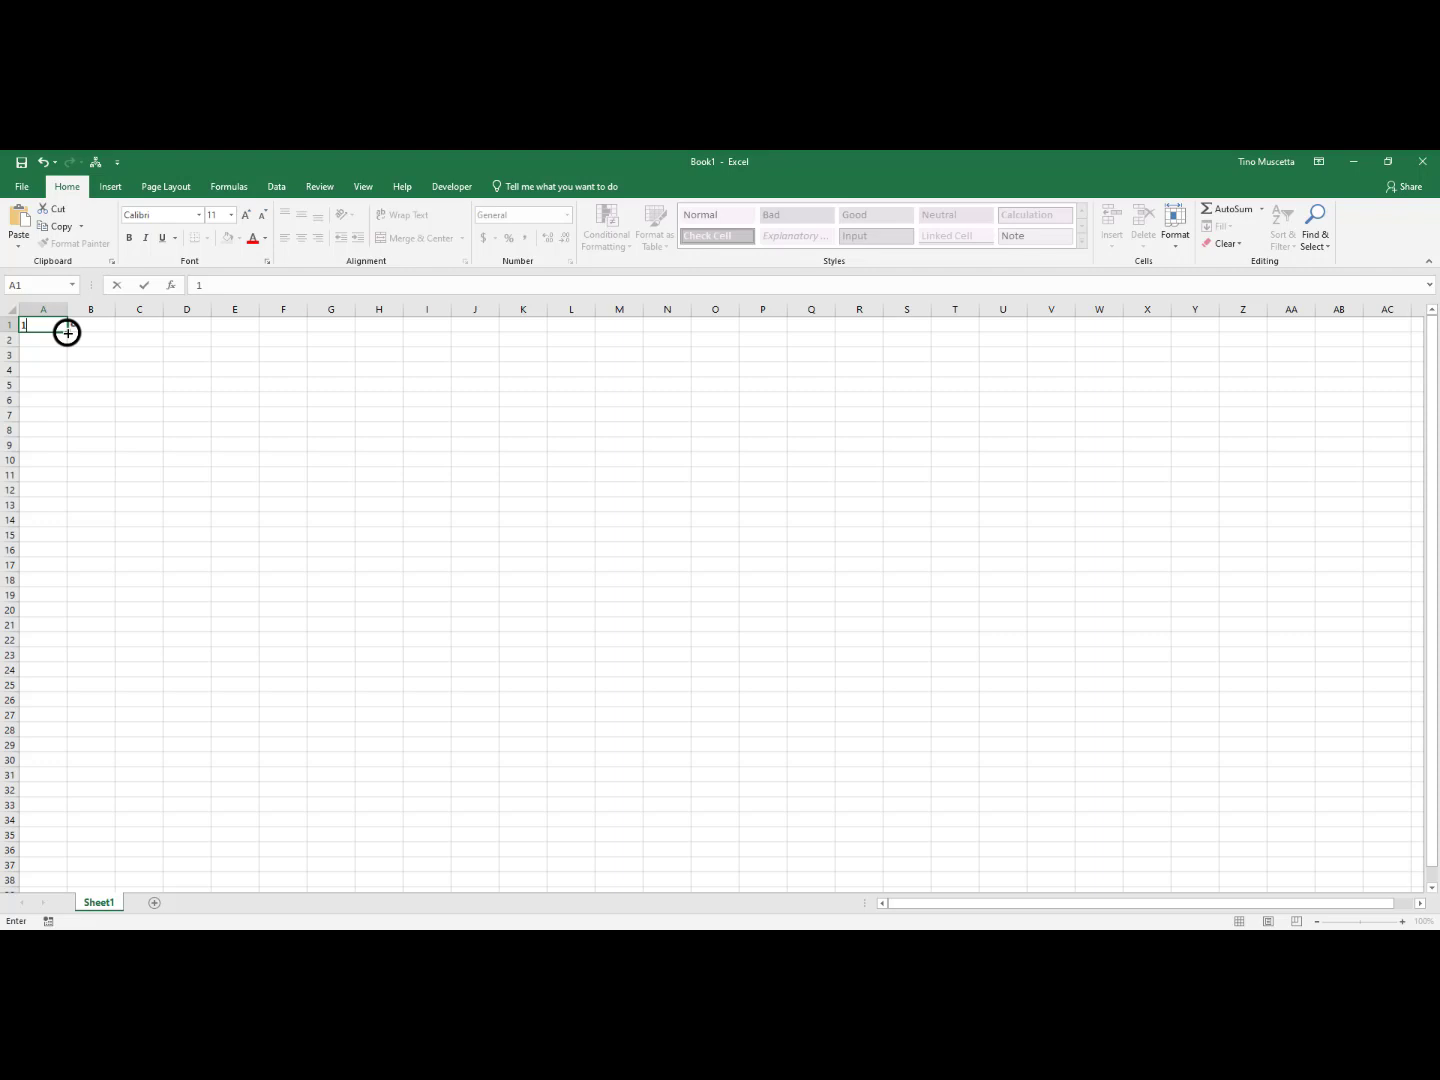
left_click_drag(67, 332, 45, 469)
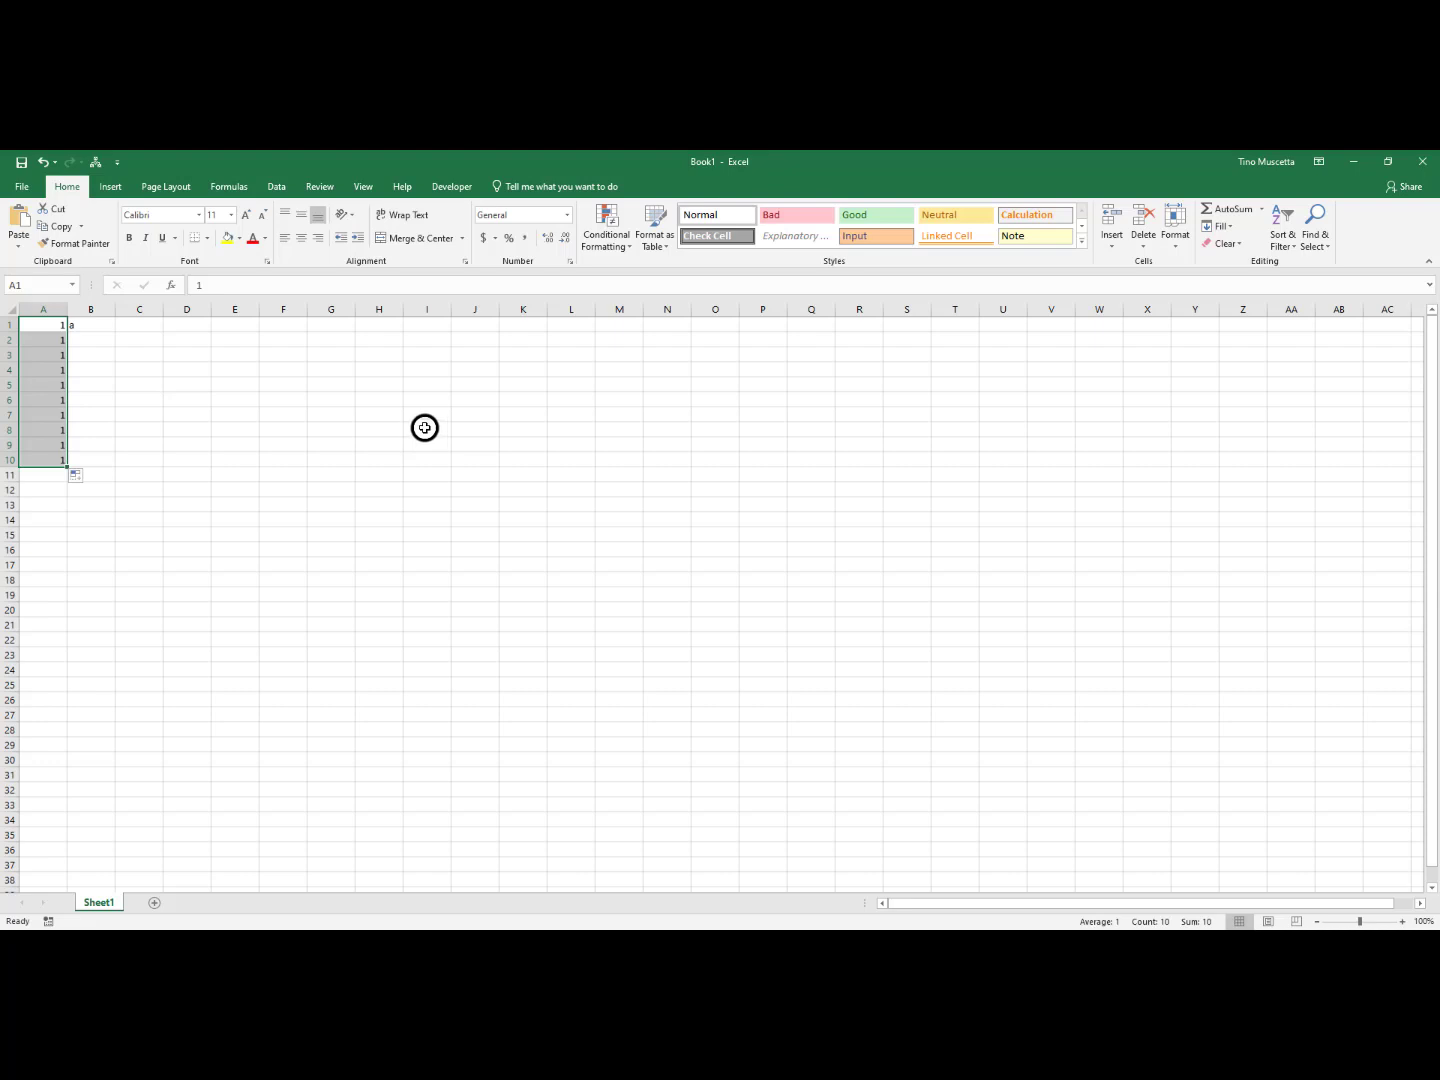
left_click(38, 162)
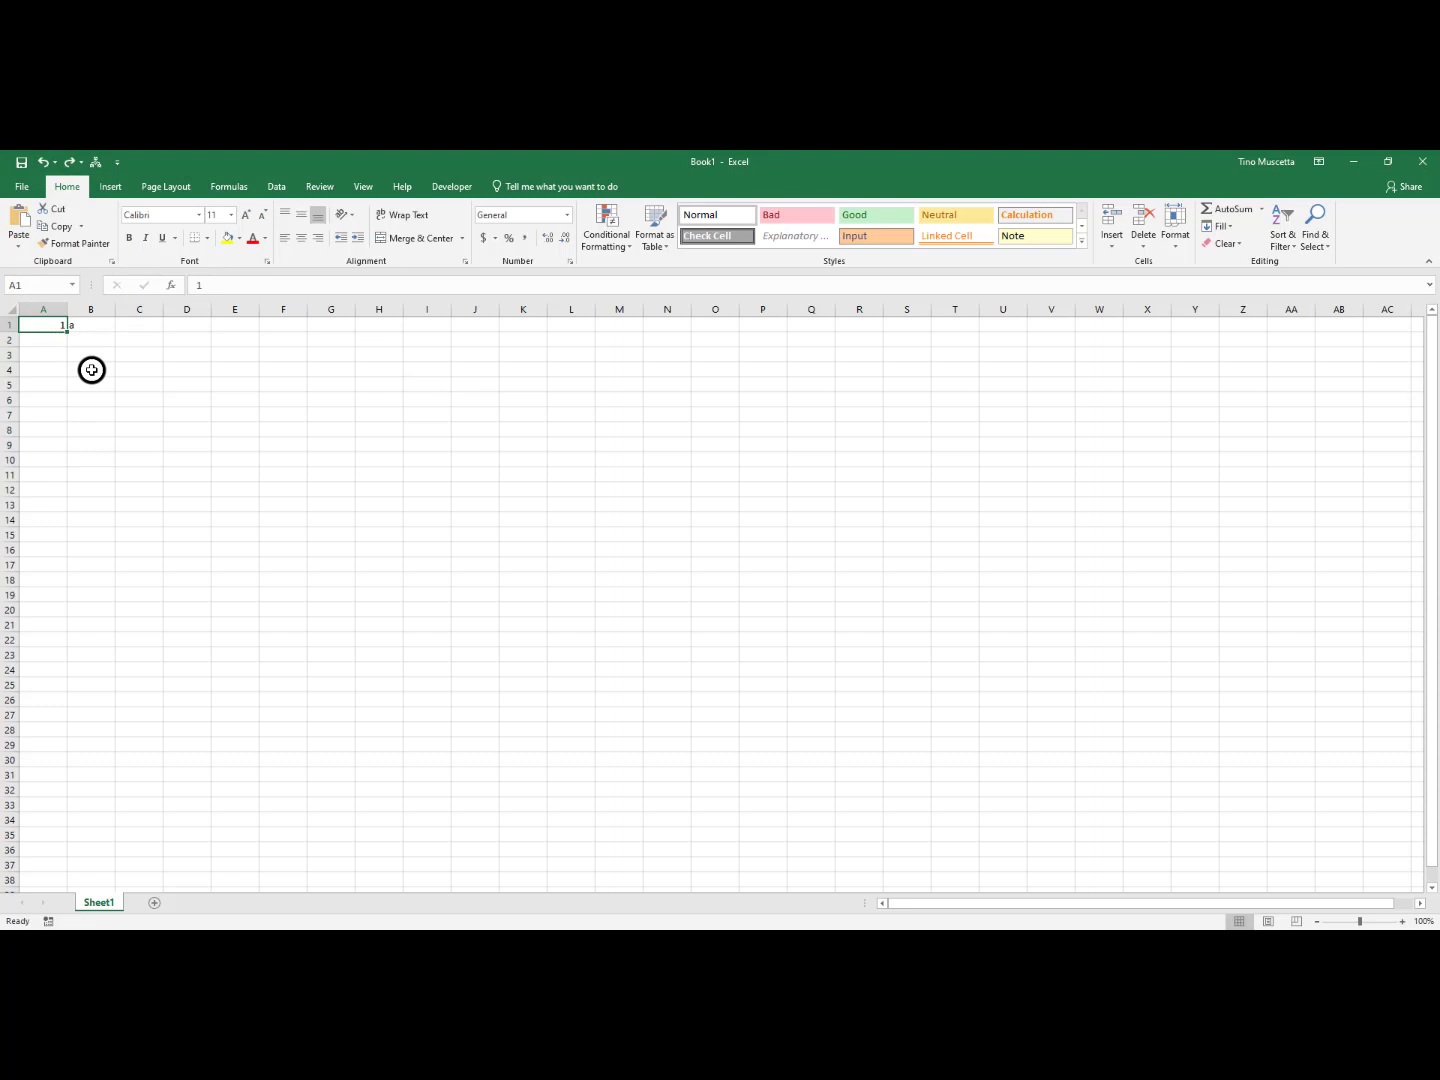
Enter 2 in cell A2 below the 1
left_click(46, 343)
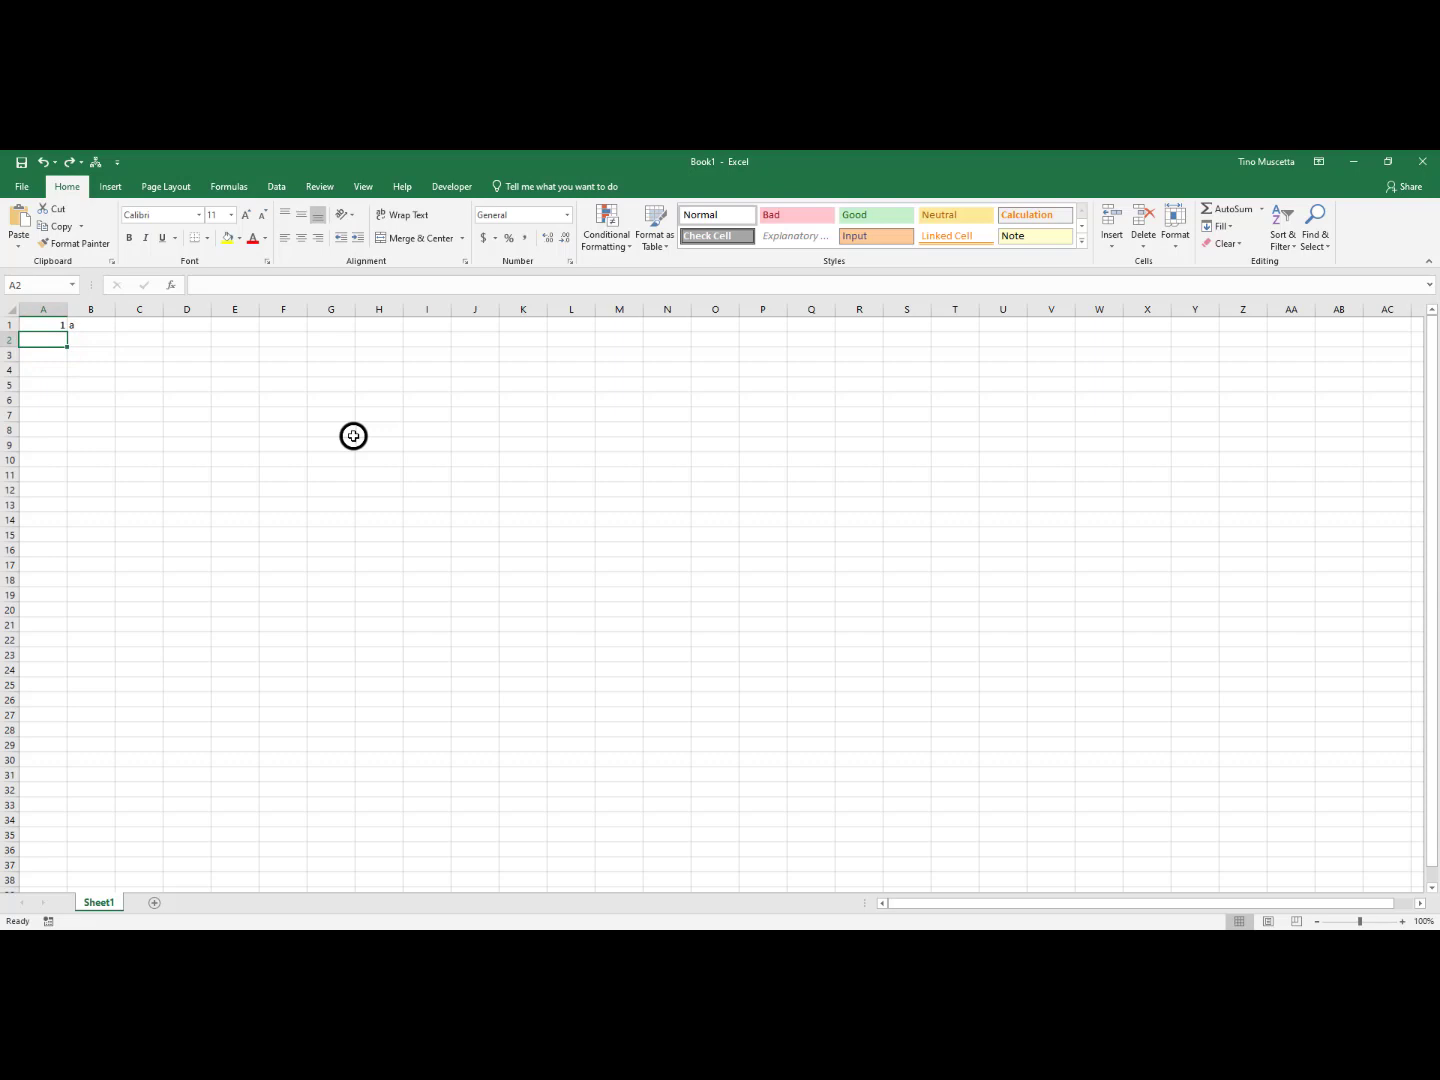
type("2")
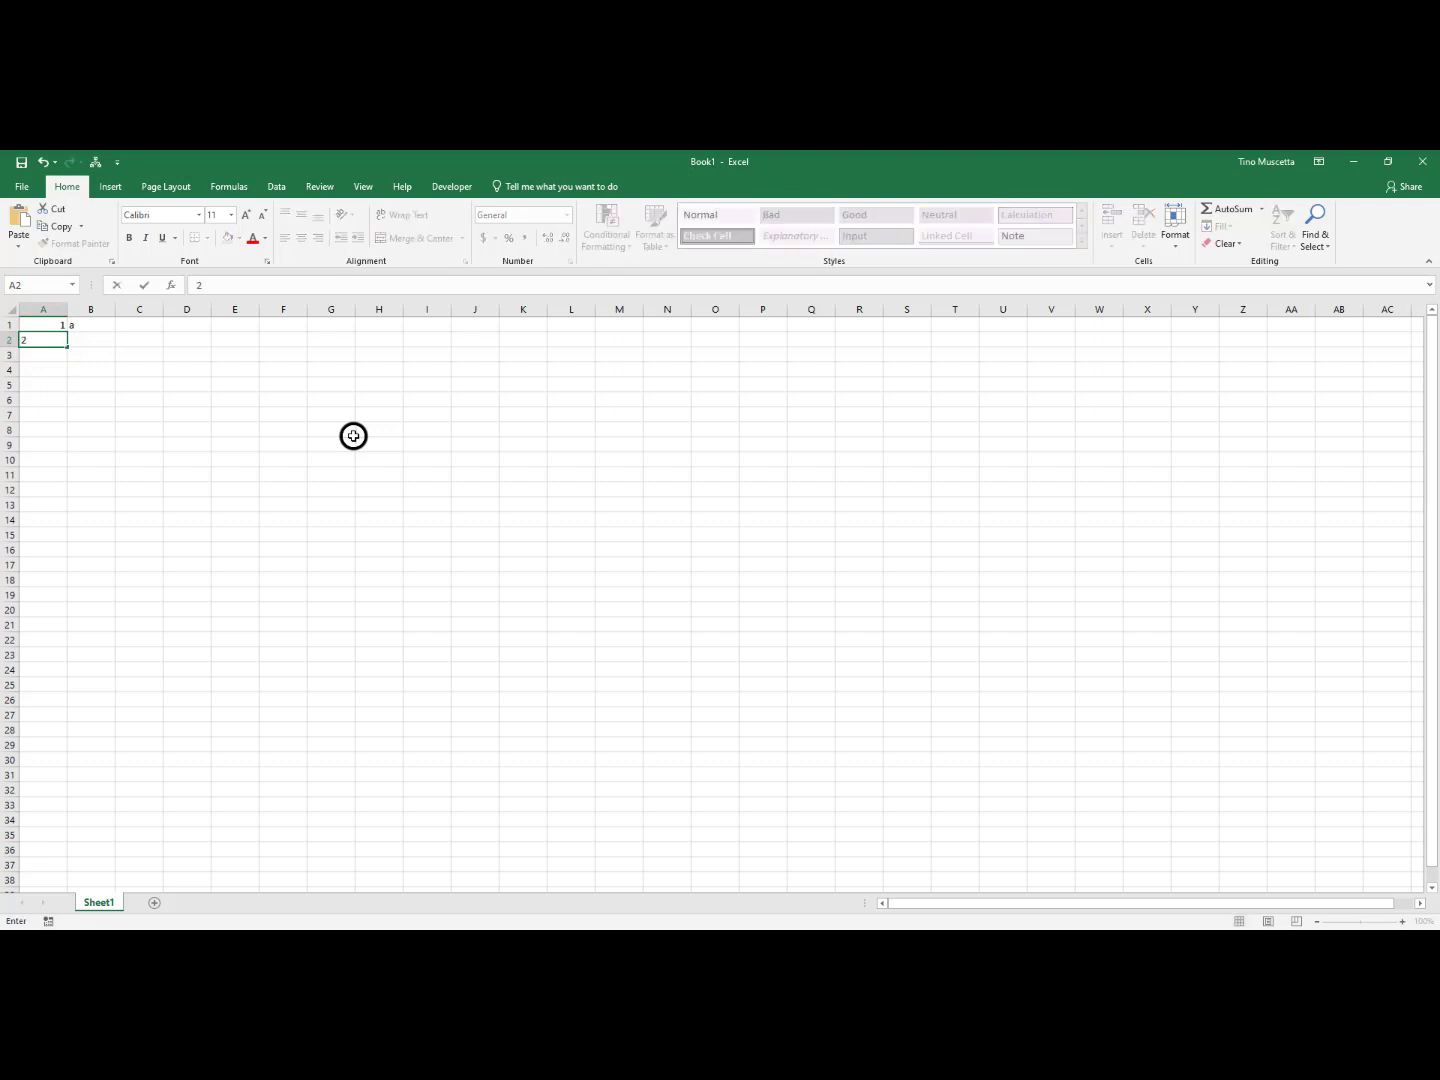
key("Return")
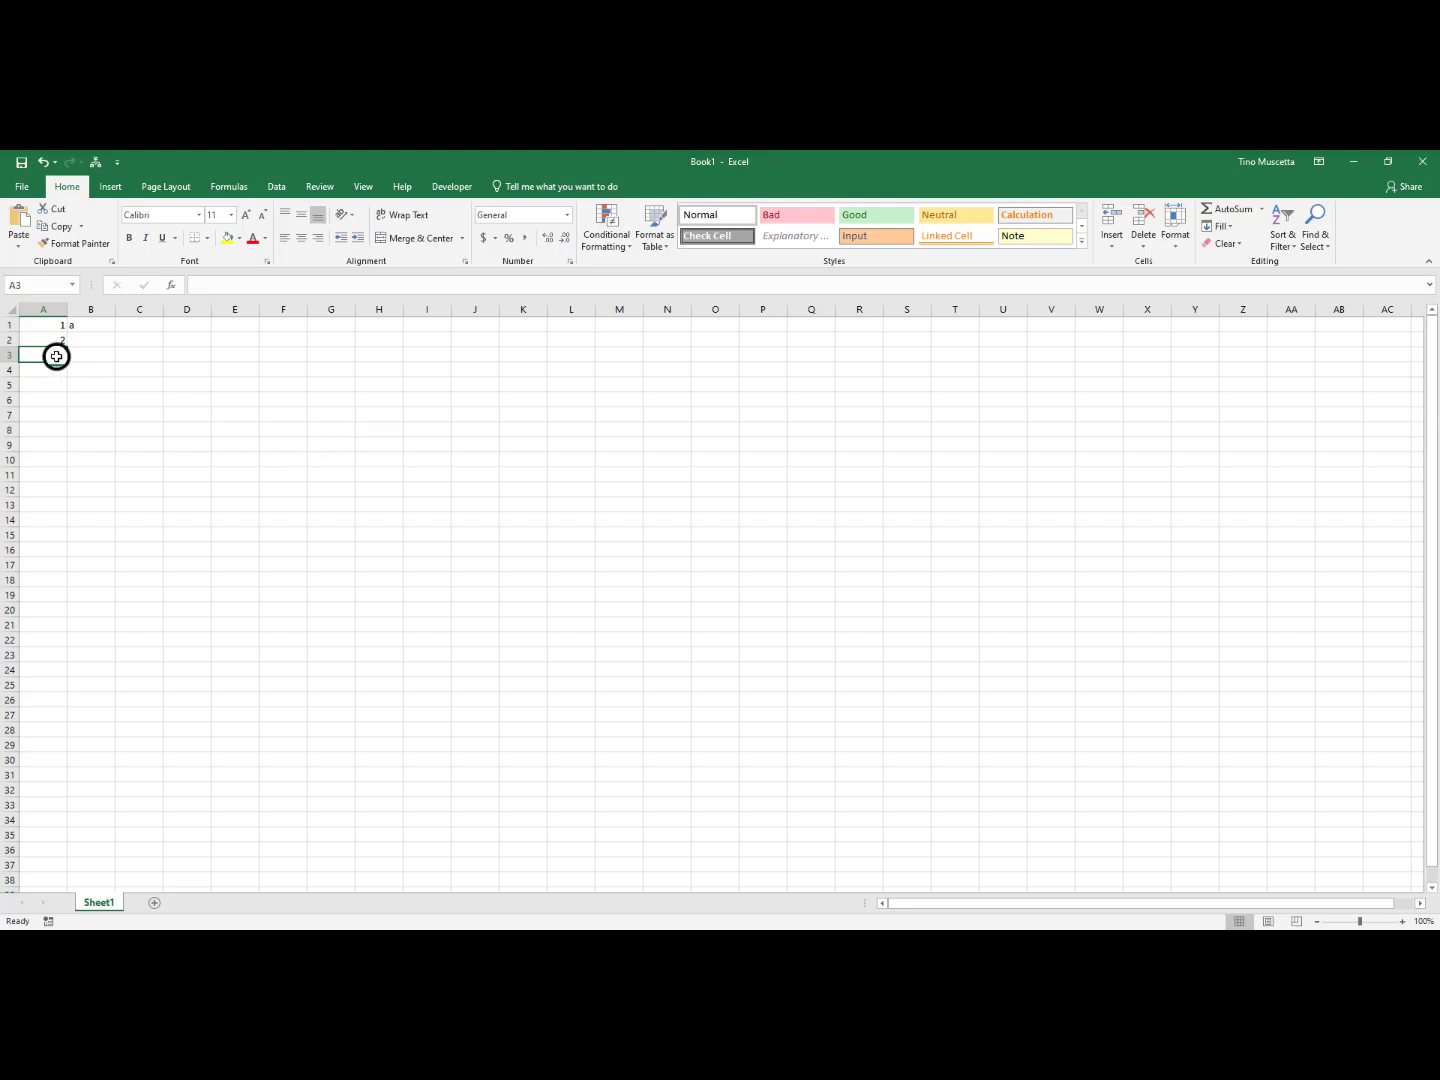
Extend the number series from cells A1 and A2 down to A10 and further to A37
left_click(41, 326)
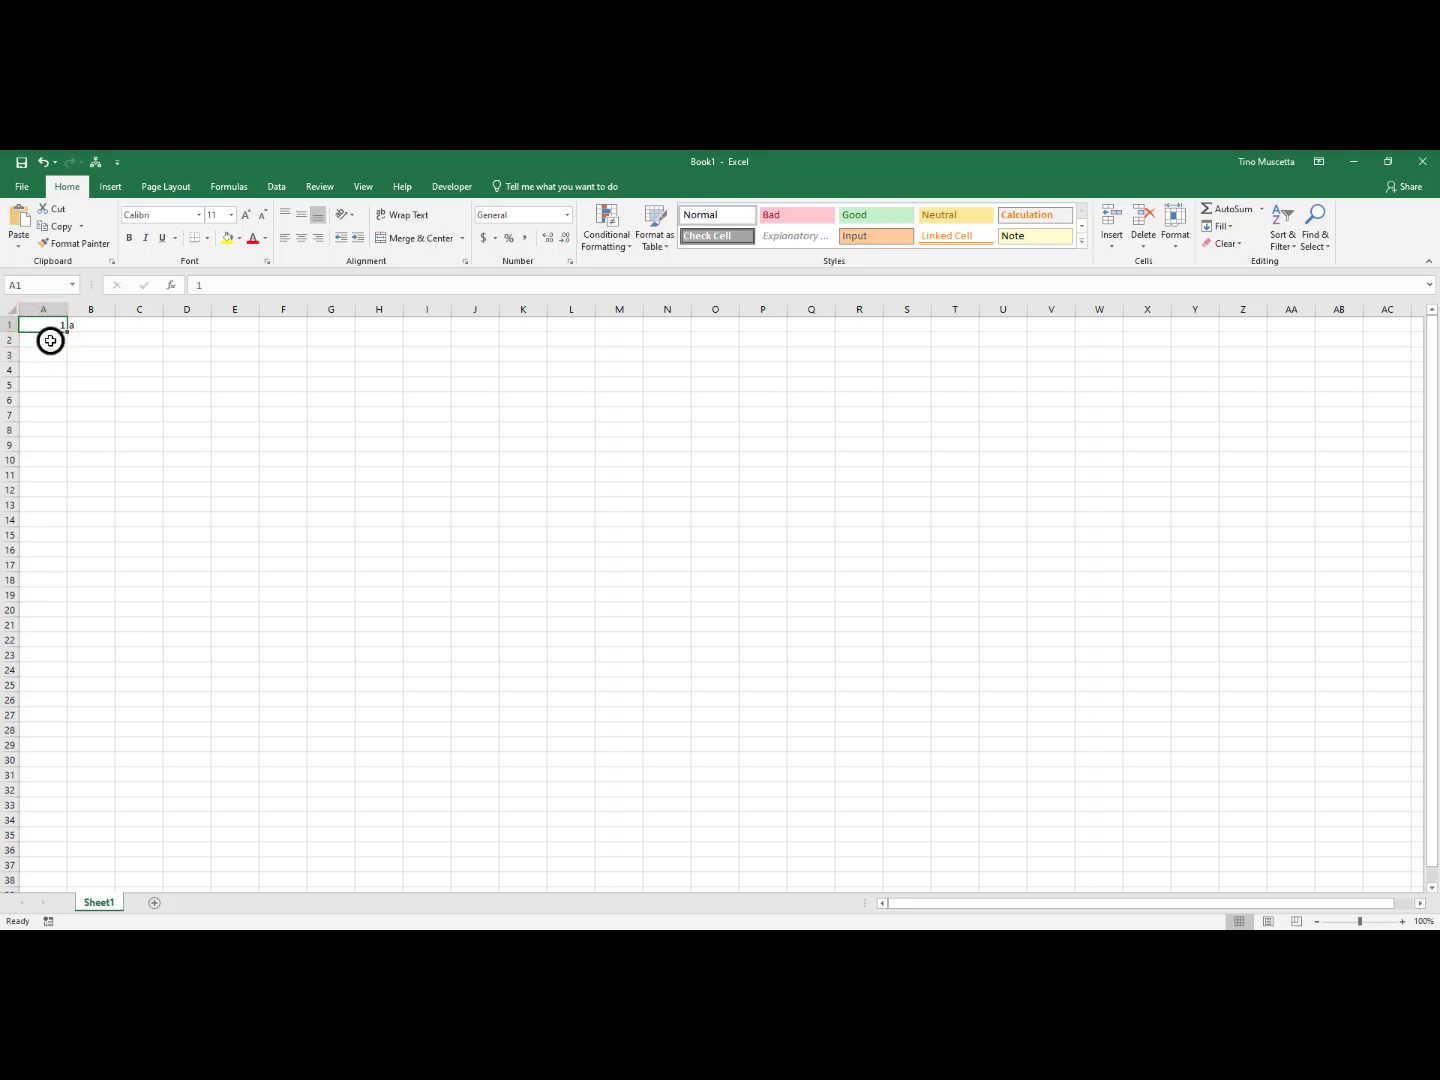
left_click(49, 338)
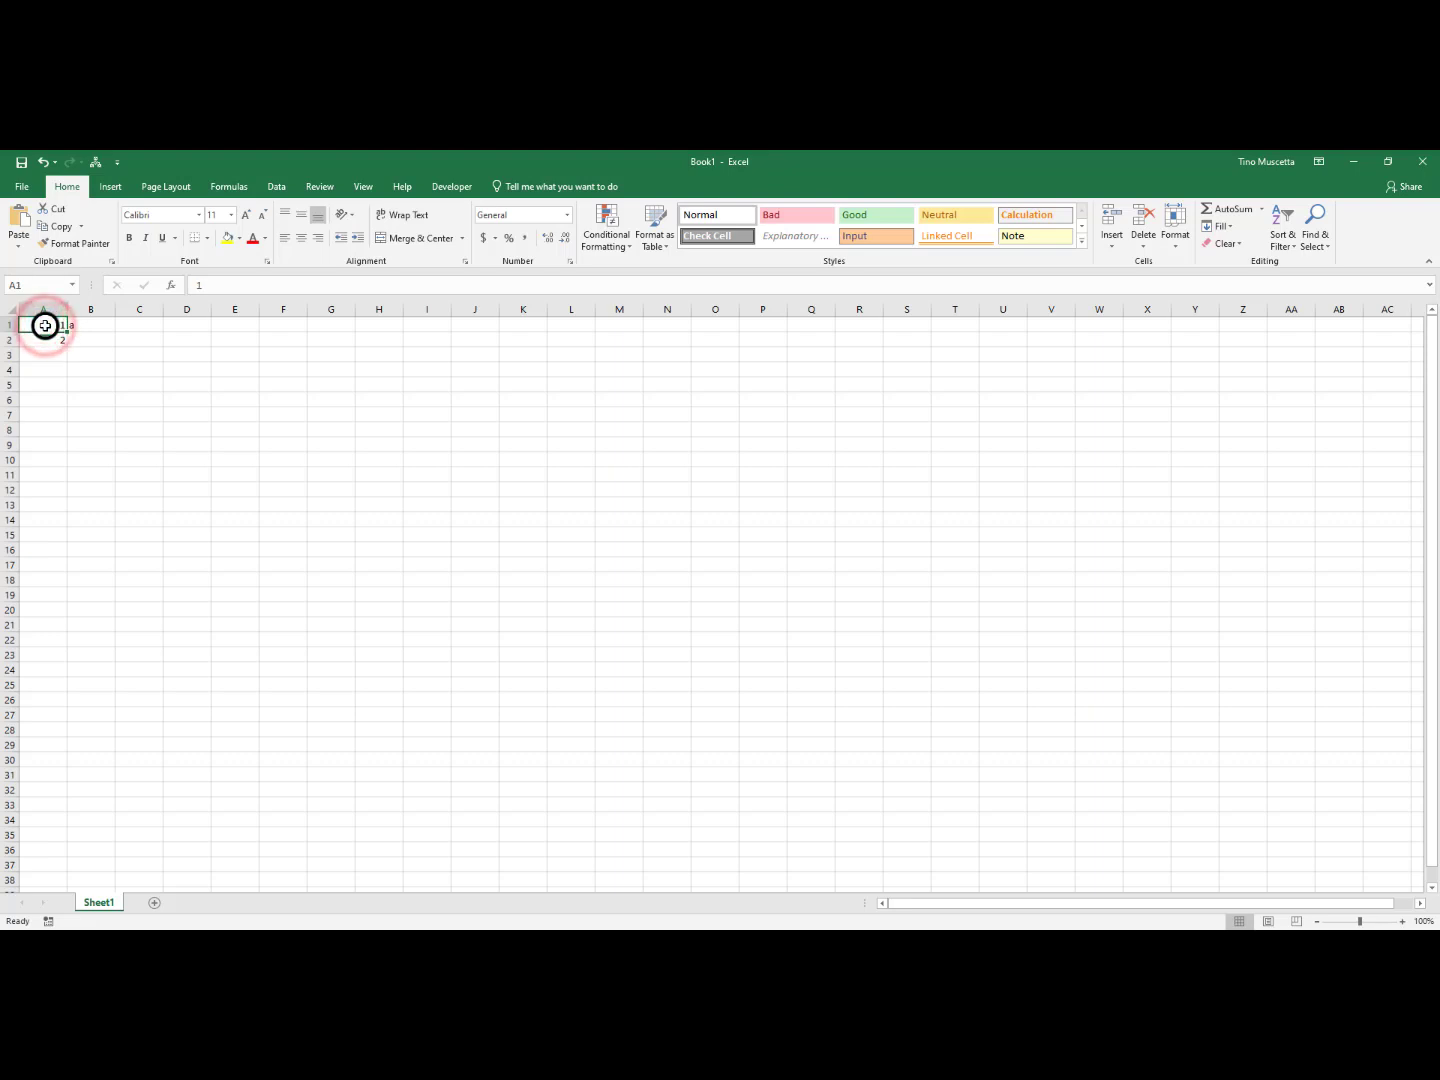
left_click_drag(45, 327, 42, 336)
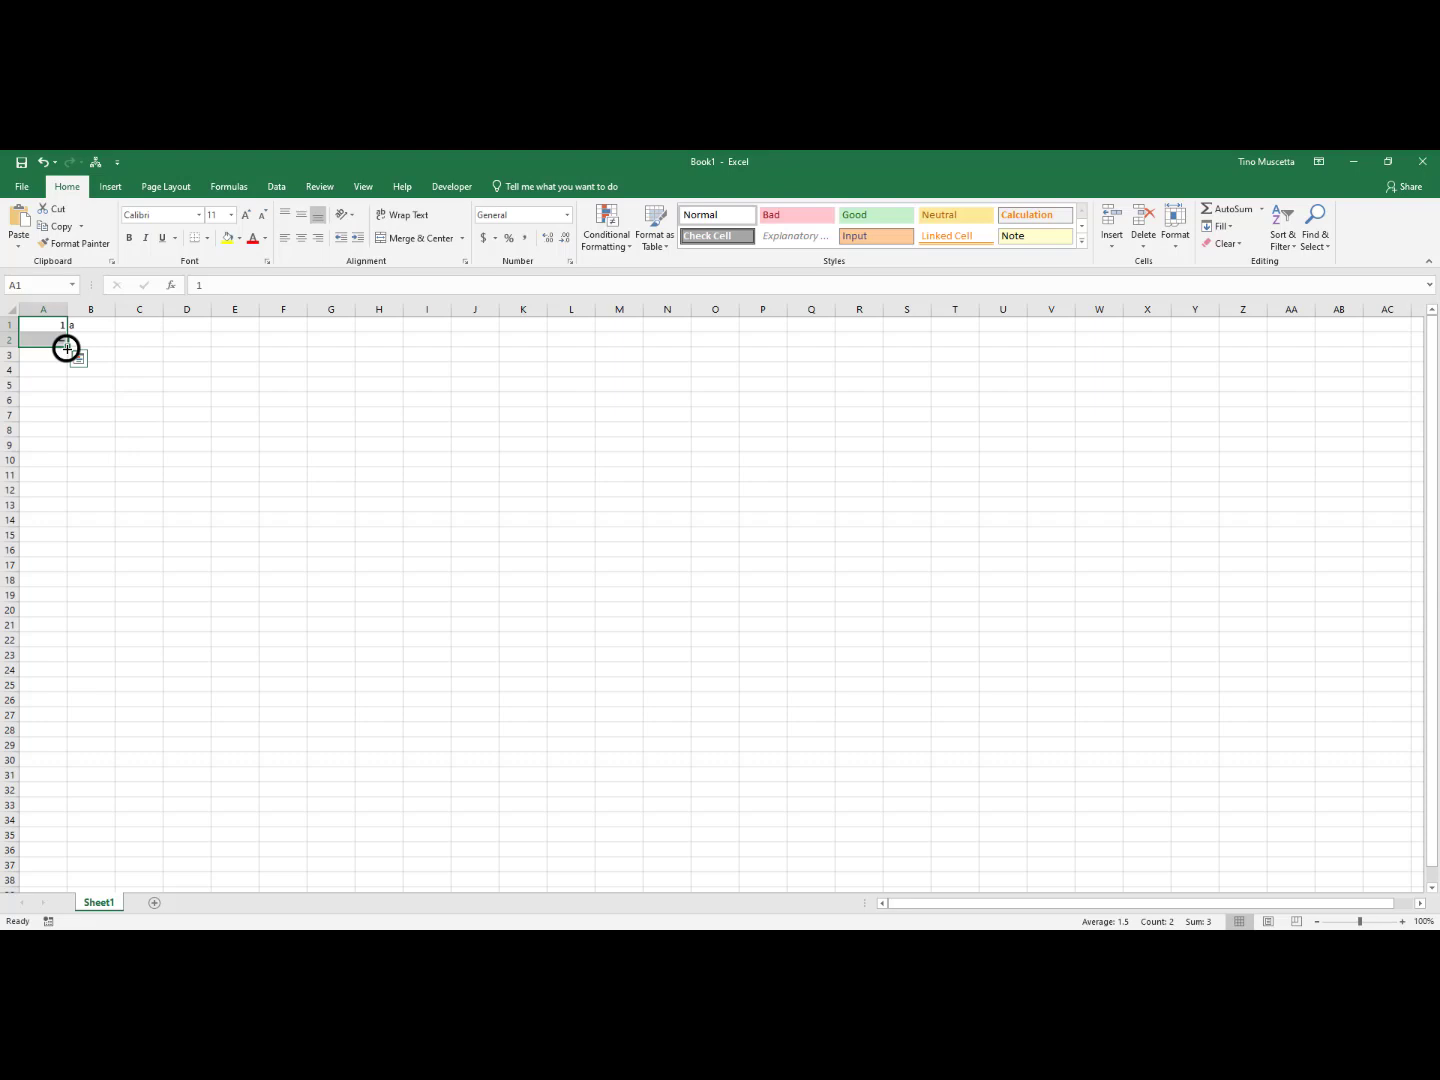
left_click_drag(67, 347, 40, 460)
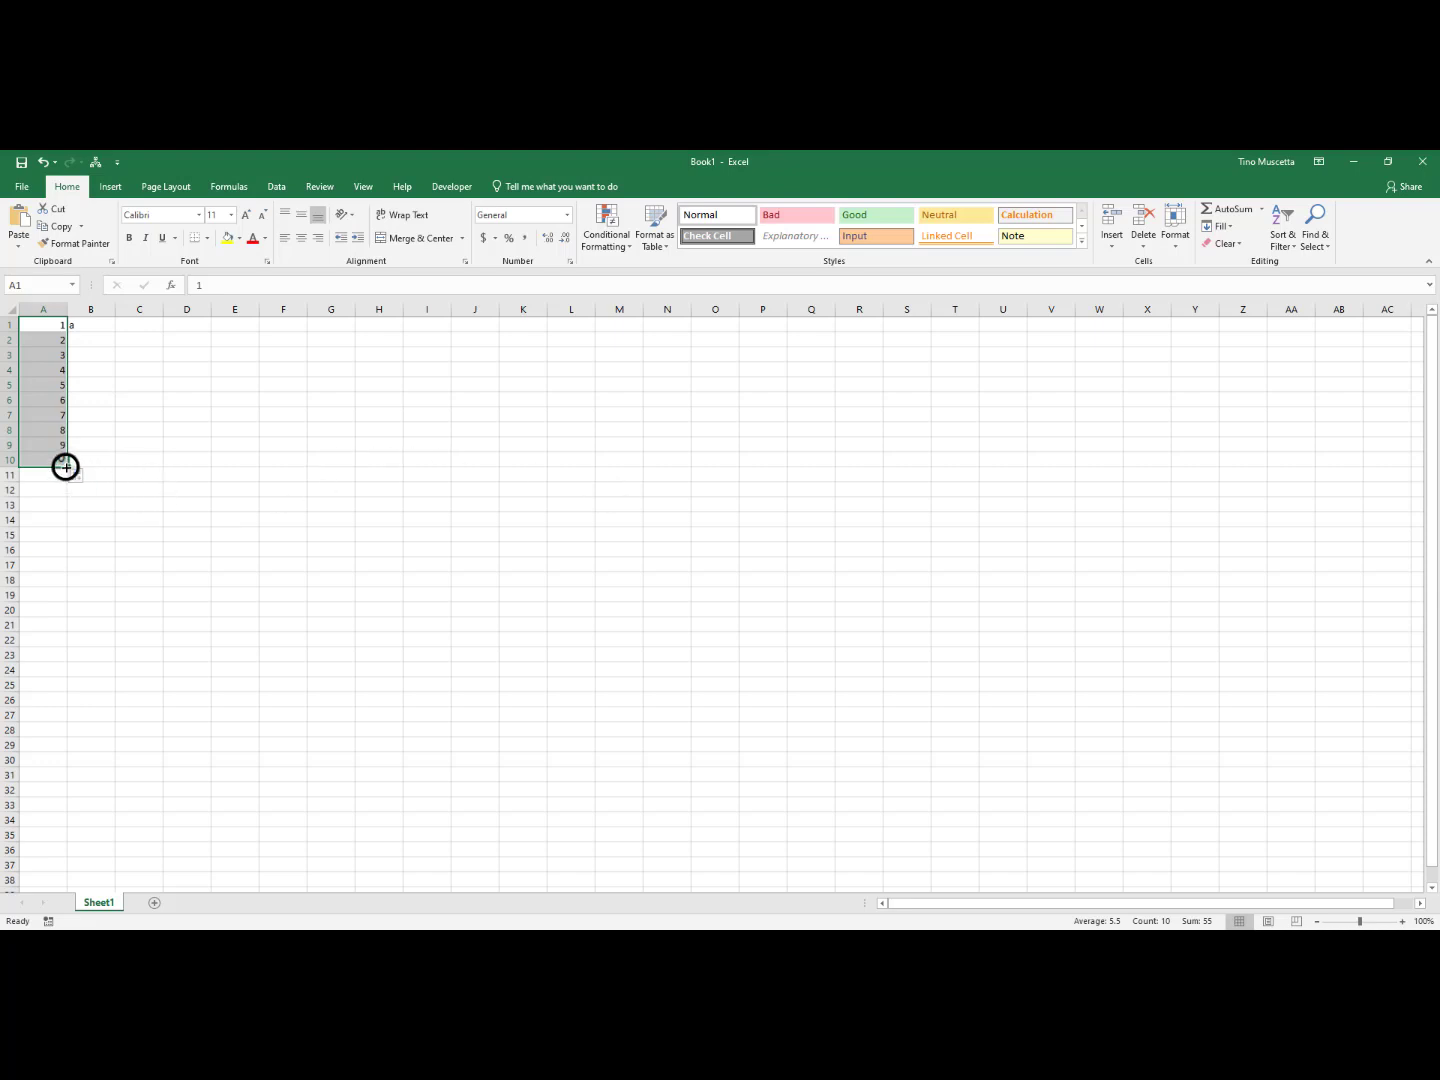
left_click_drag(65, 467, 30, 872)
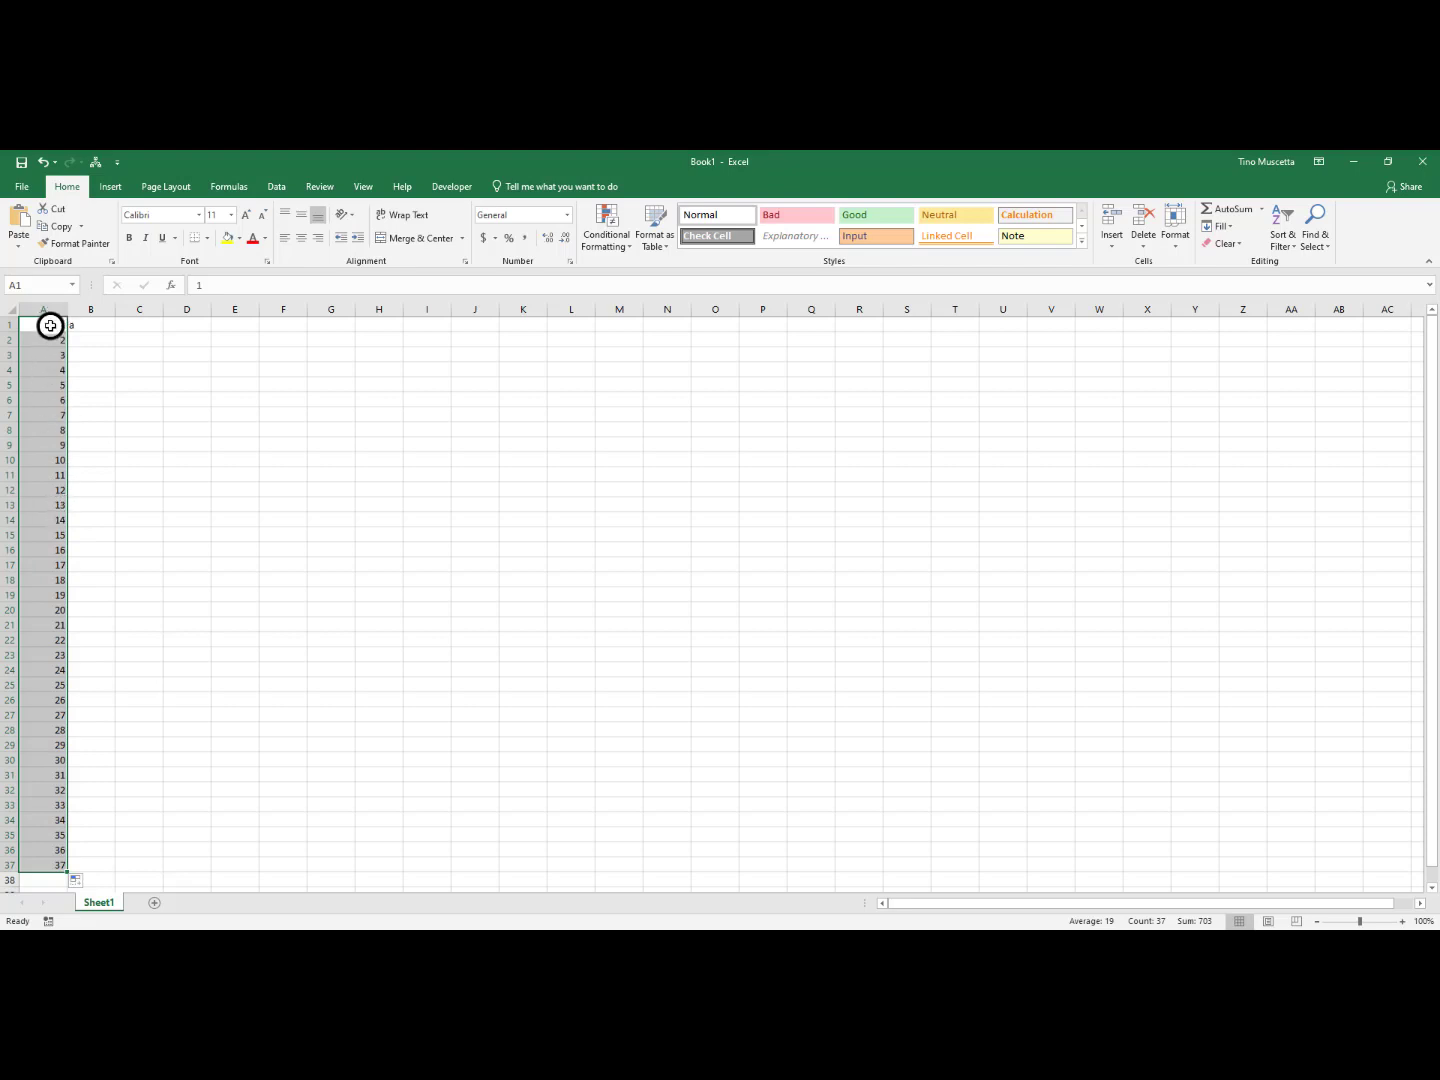
left_click_drag(49, 328, 46, 334)
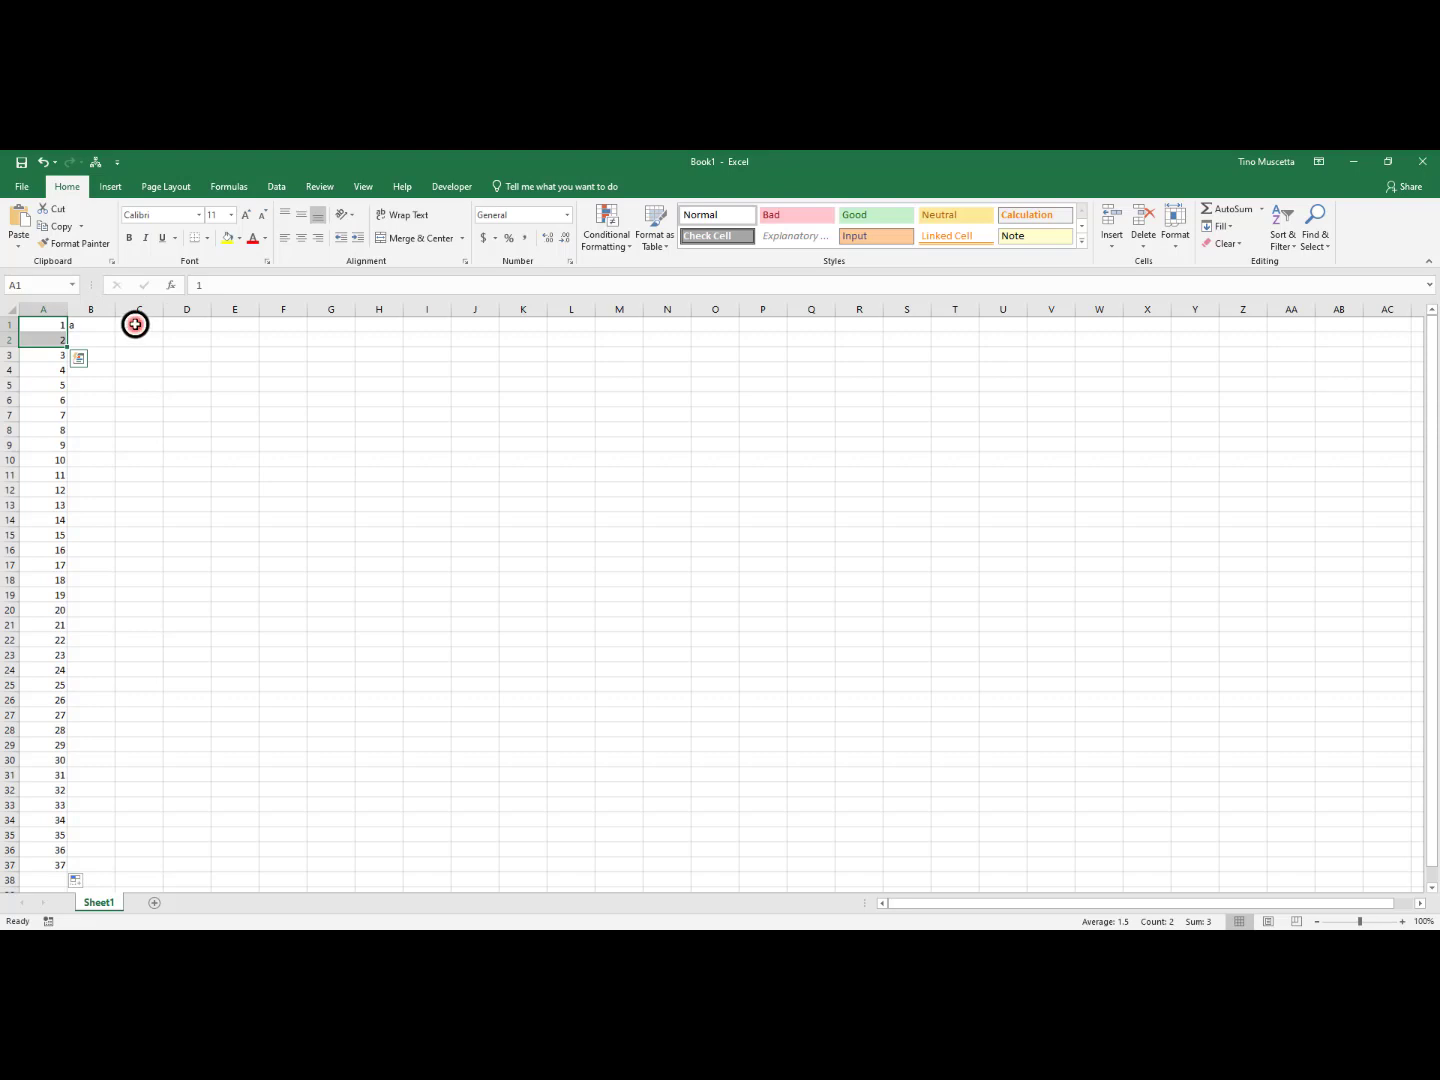
Enter Monday in cell C1 and fill the weekdays across row 1 to Sunday in I1
left_click(135, 324)
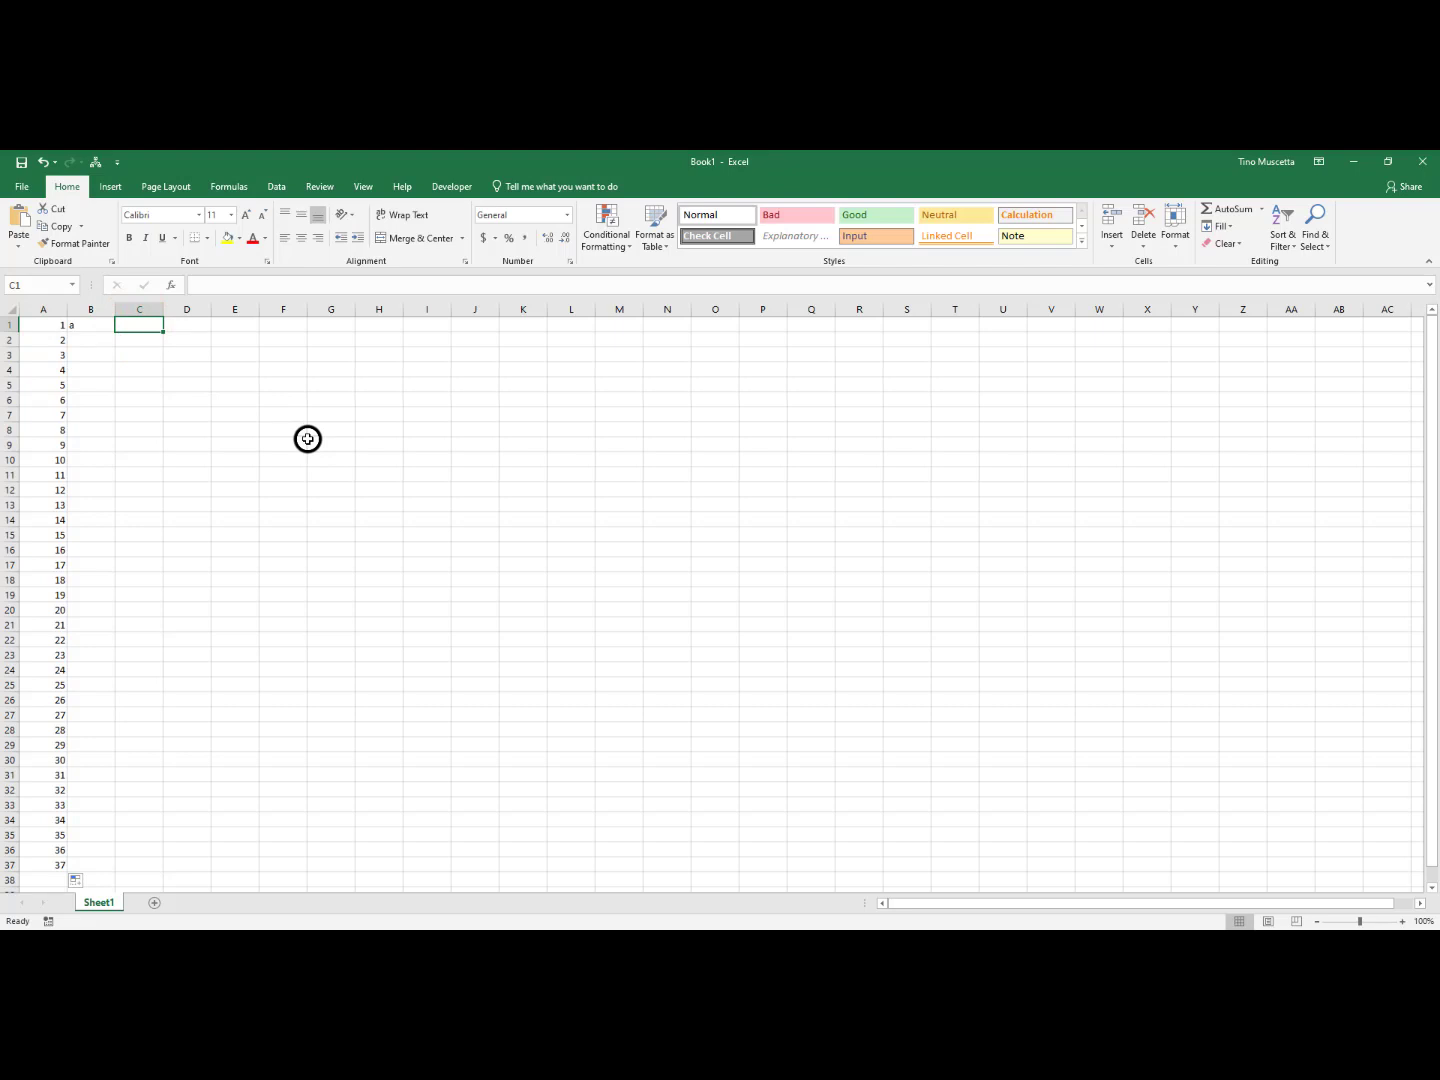
type("M")
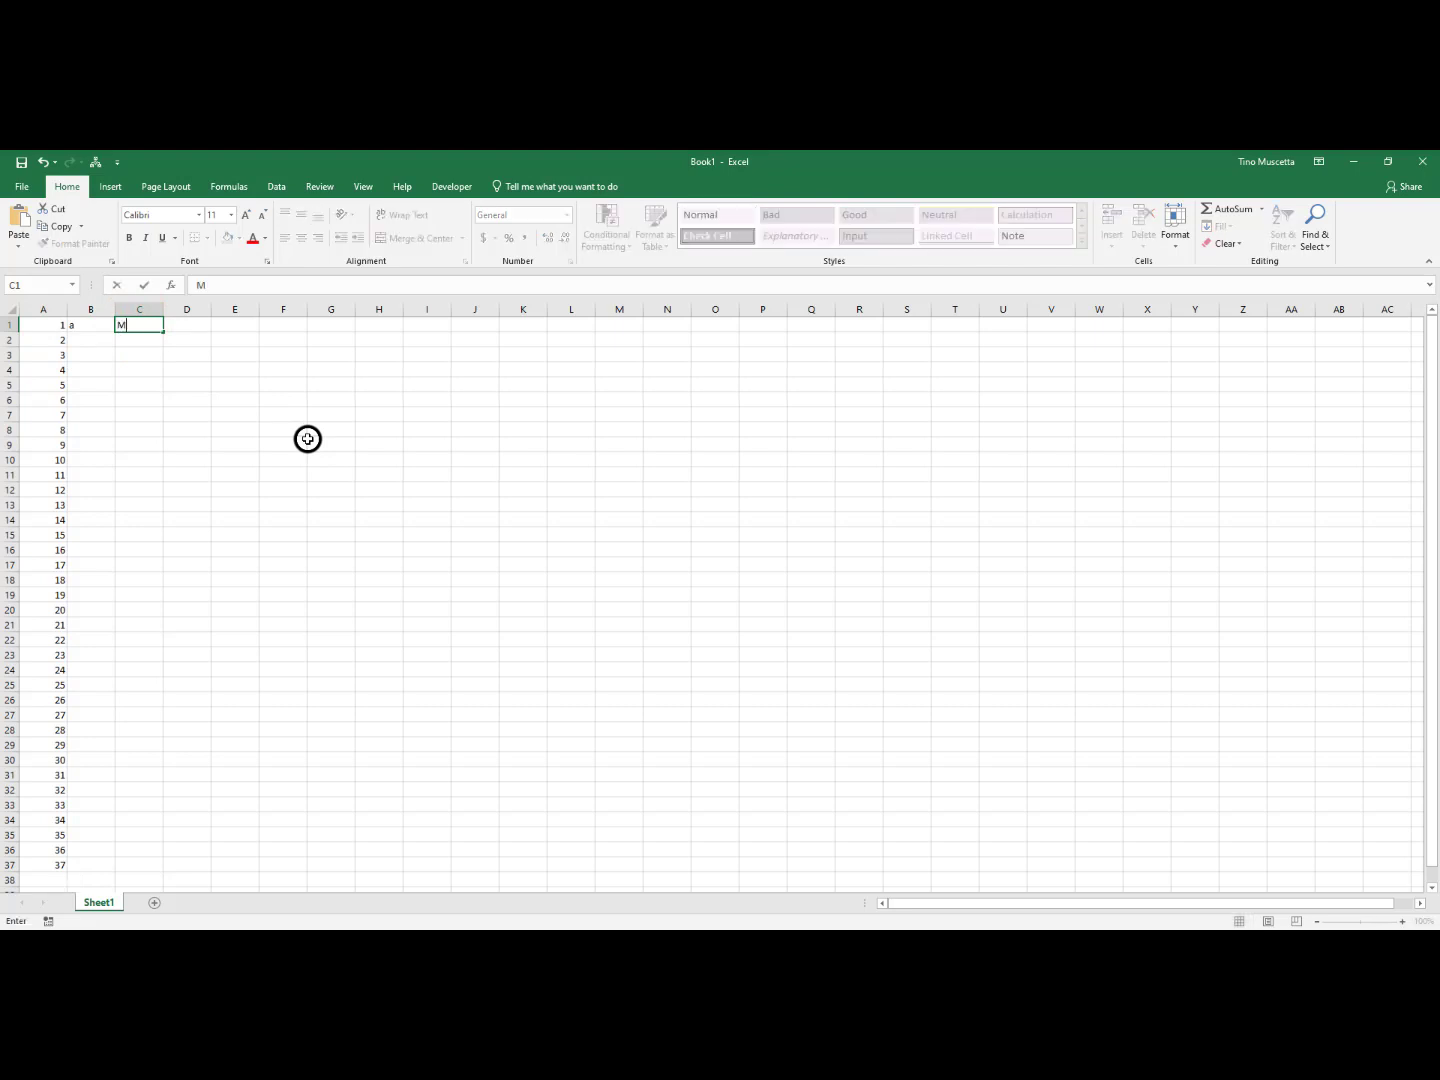
type("onday")
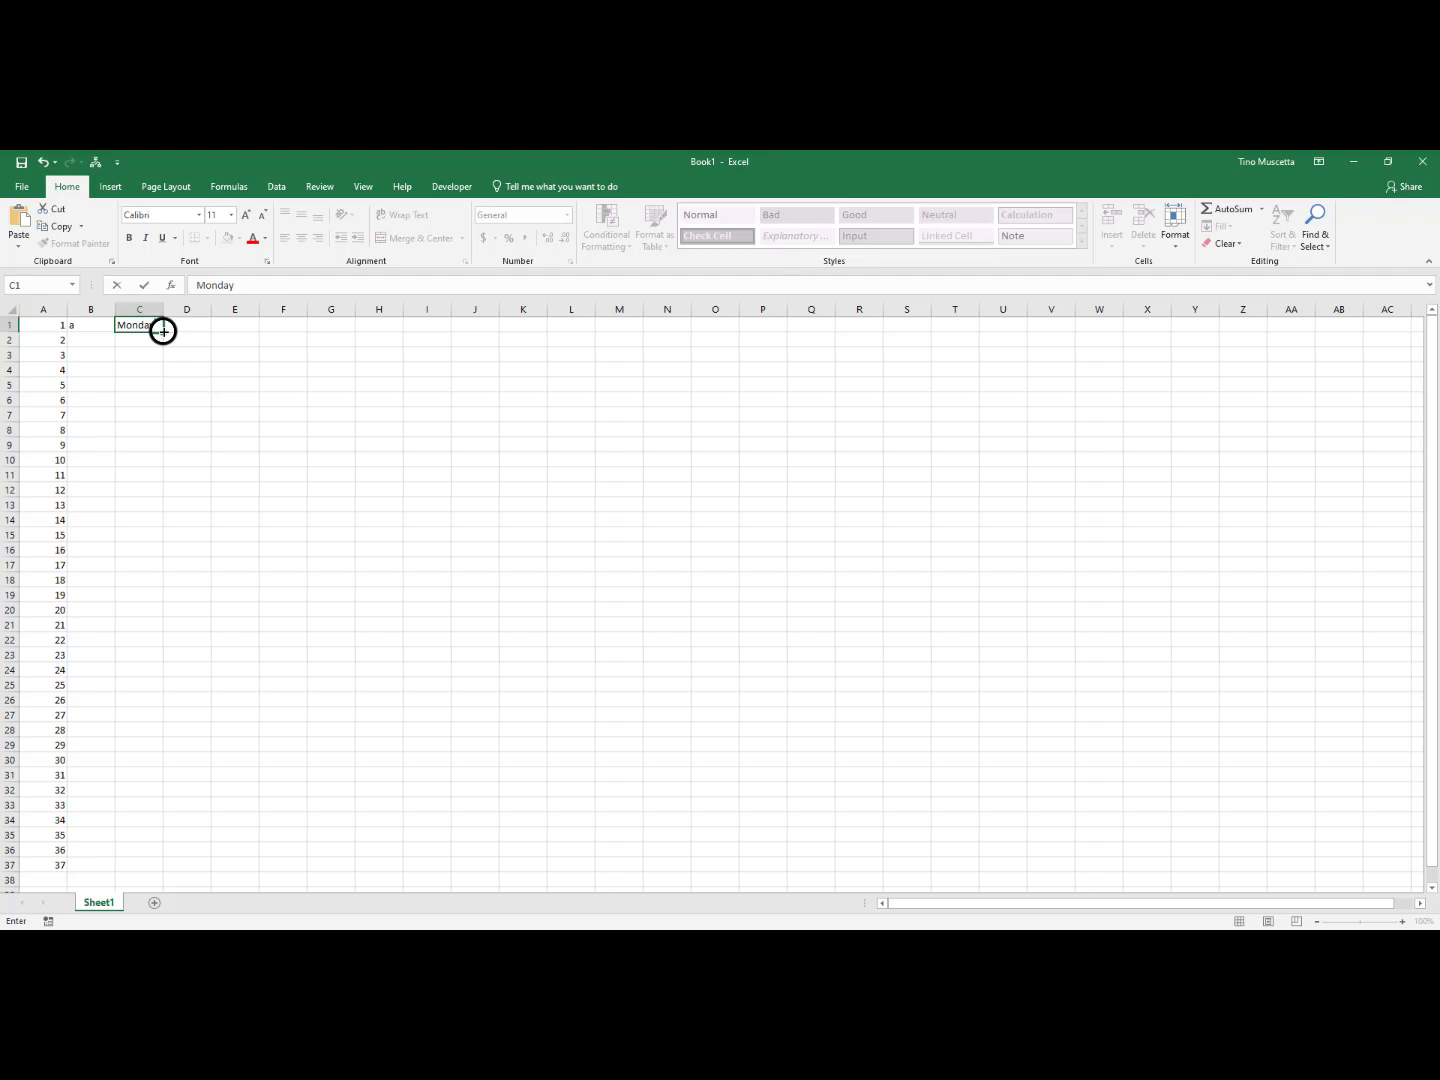
left_click_drag(163, 331, 438, 335)
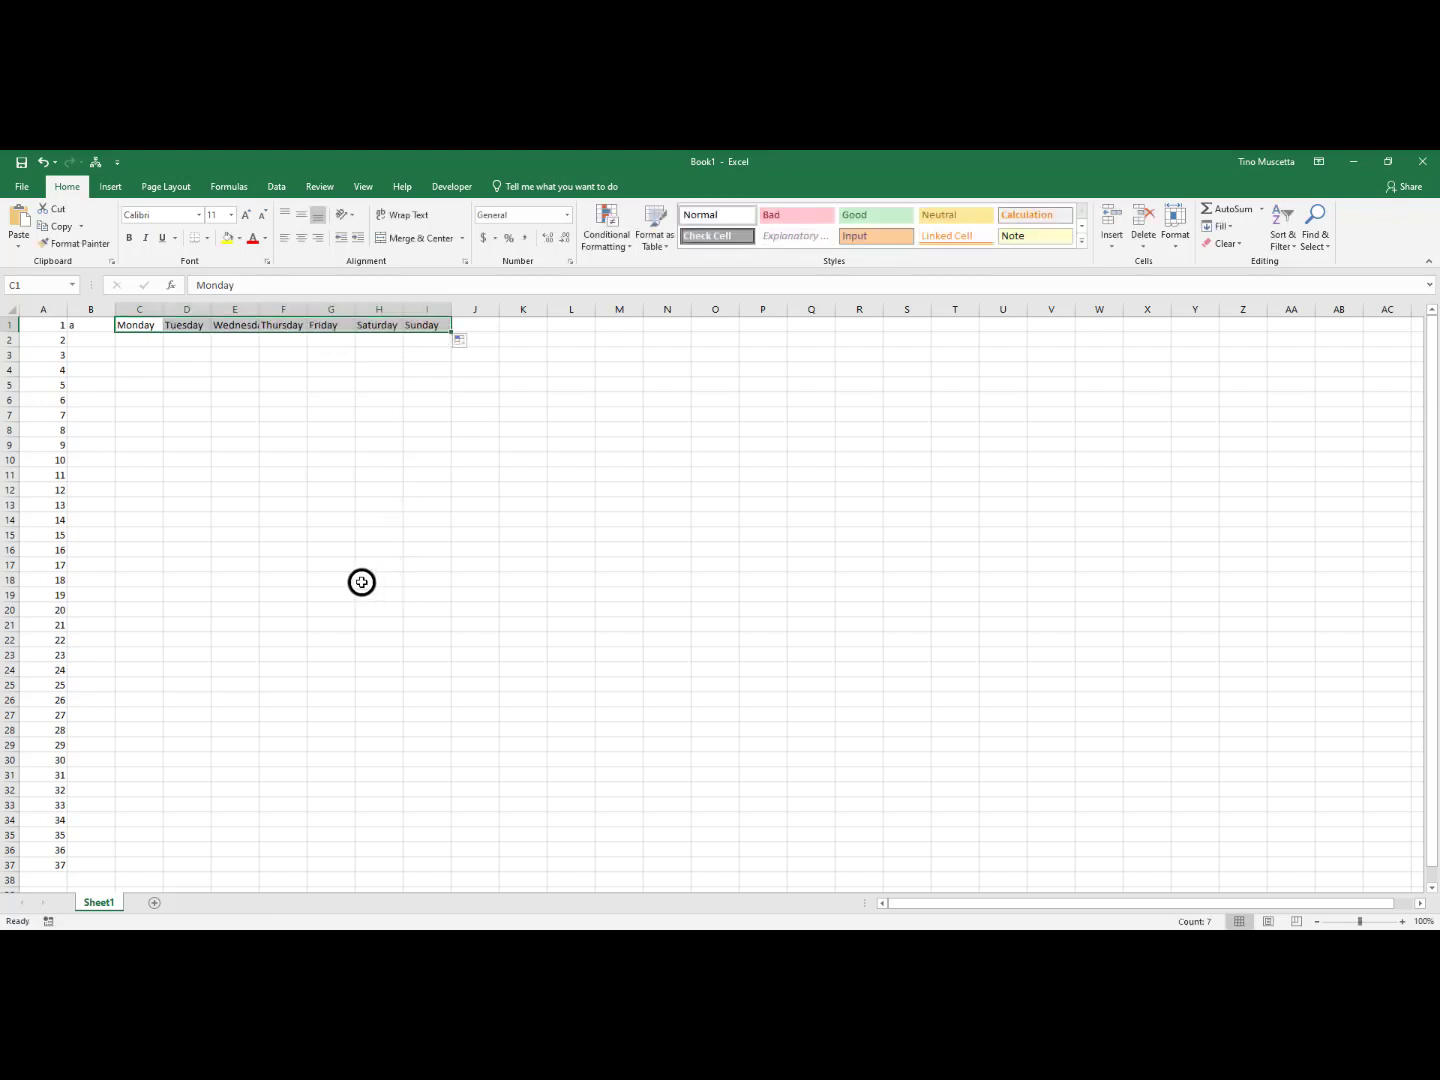
Enter January in cell C2 and fill the months across row 2 to December in N2
key("ctrl+z")
left_click(135, 339)
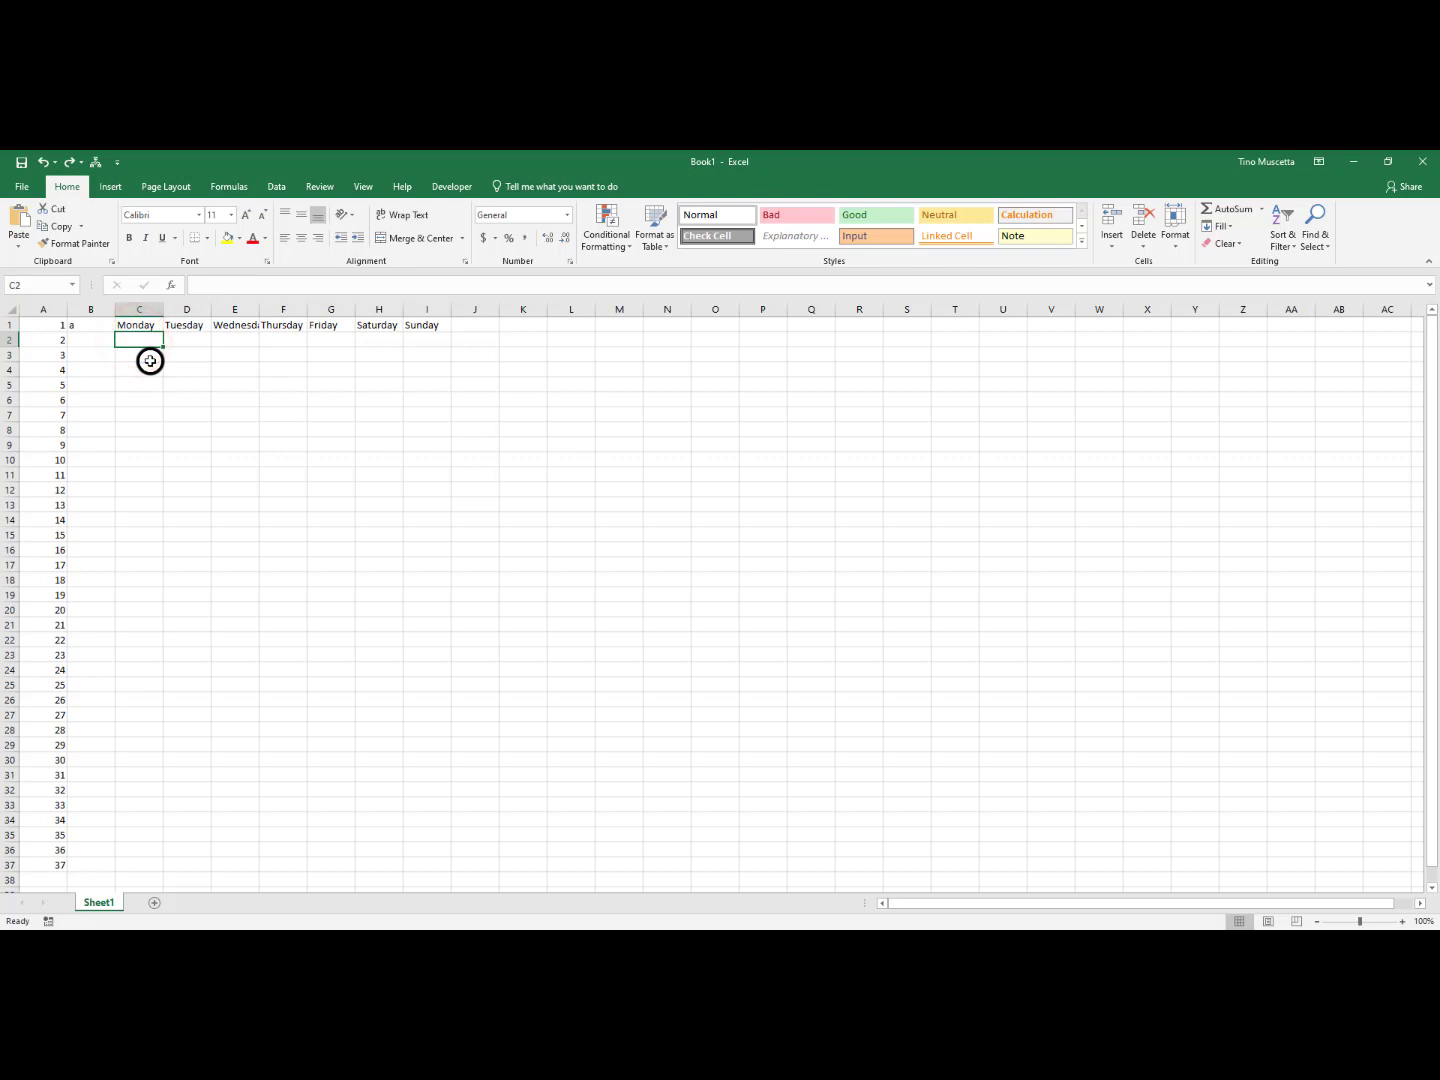
type("January")
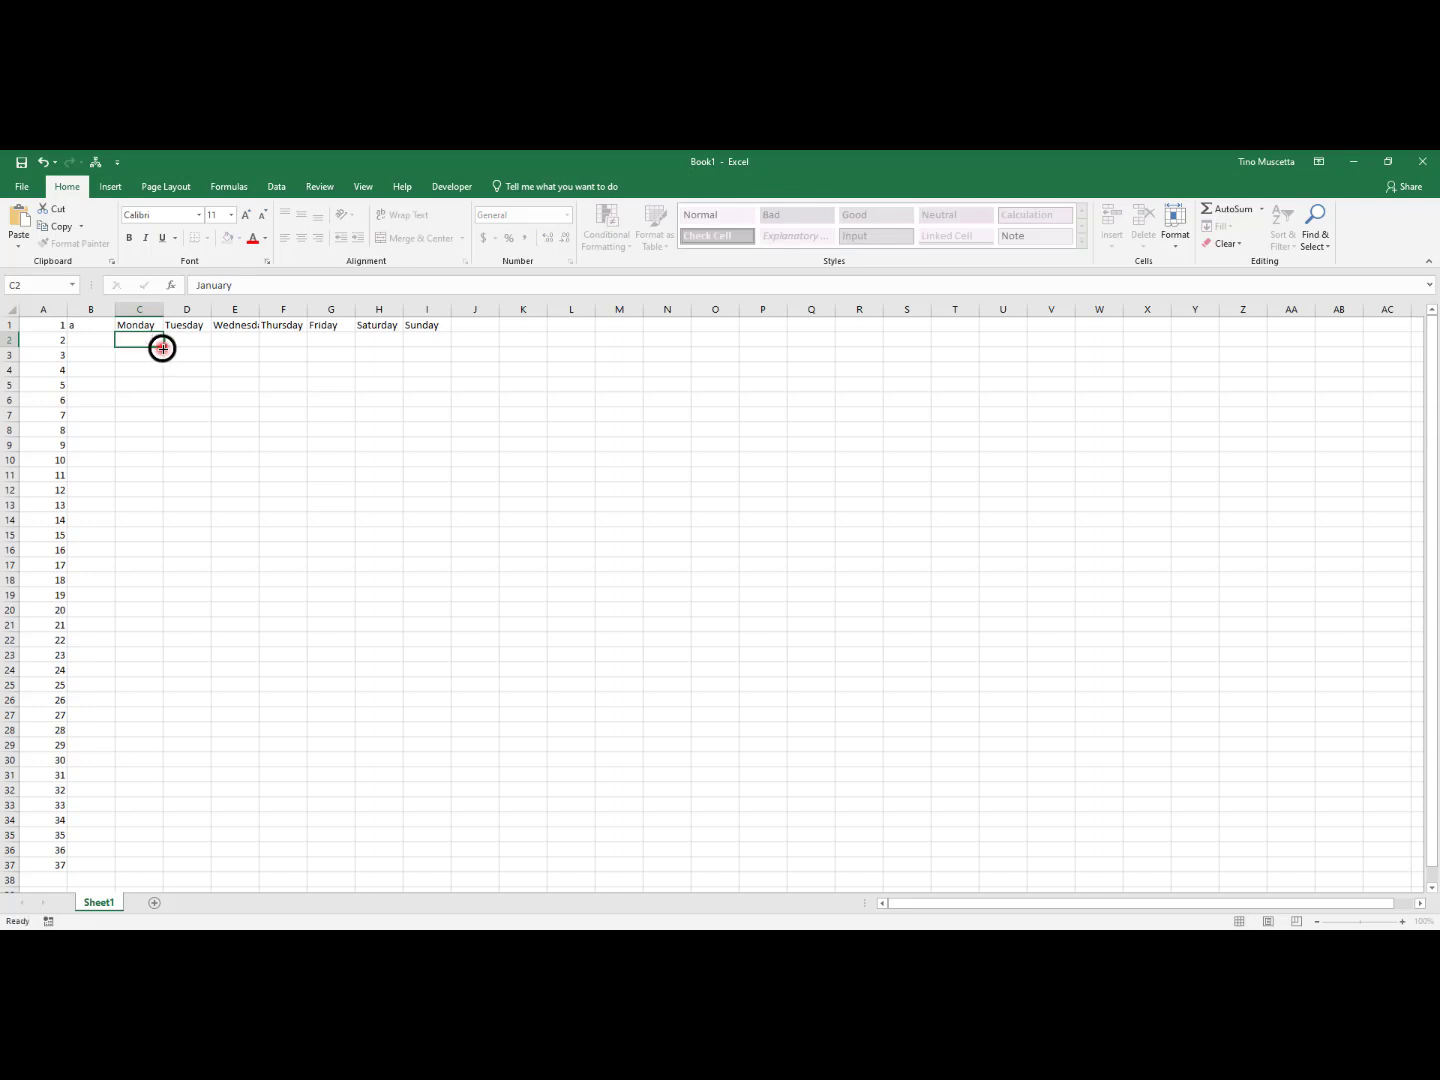
left_click(163, 348)
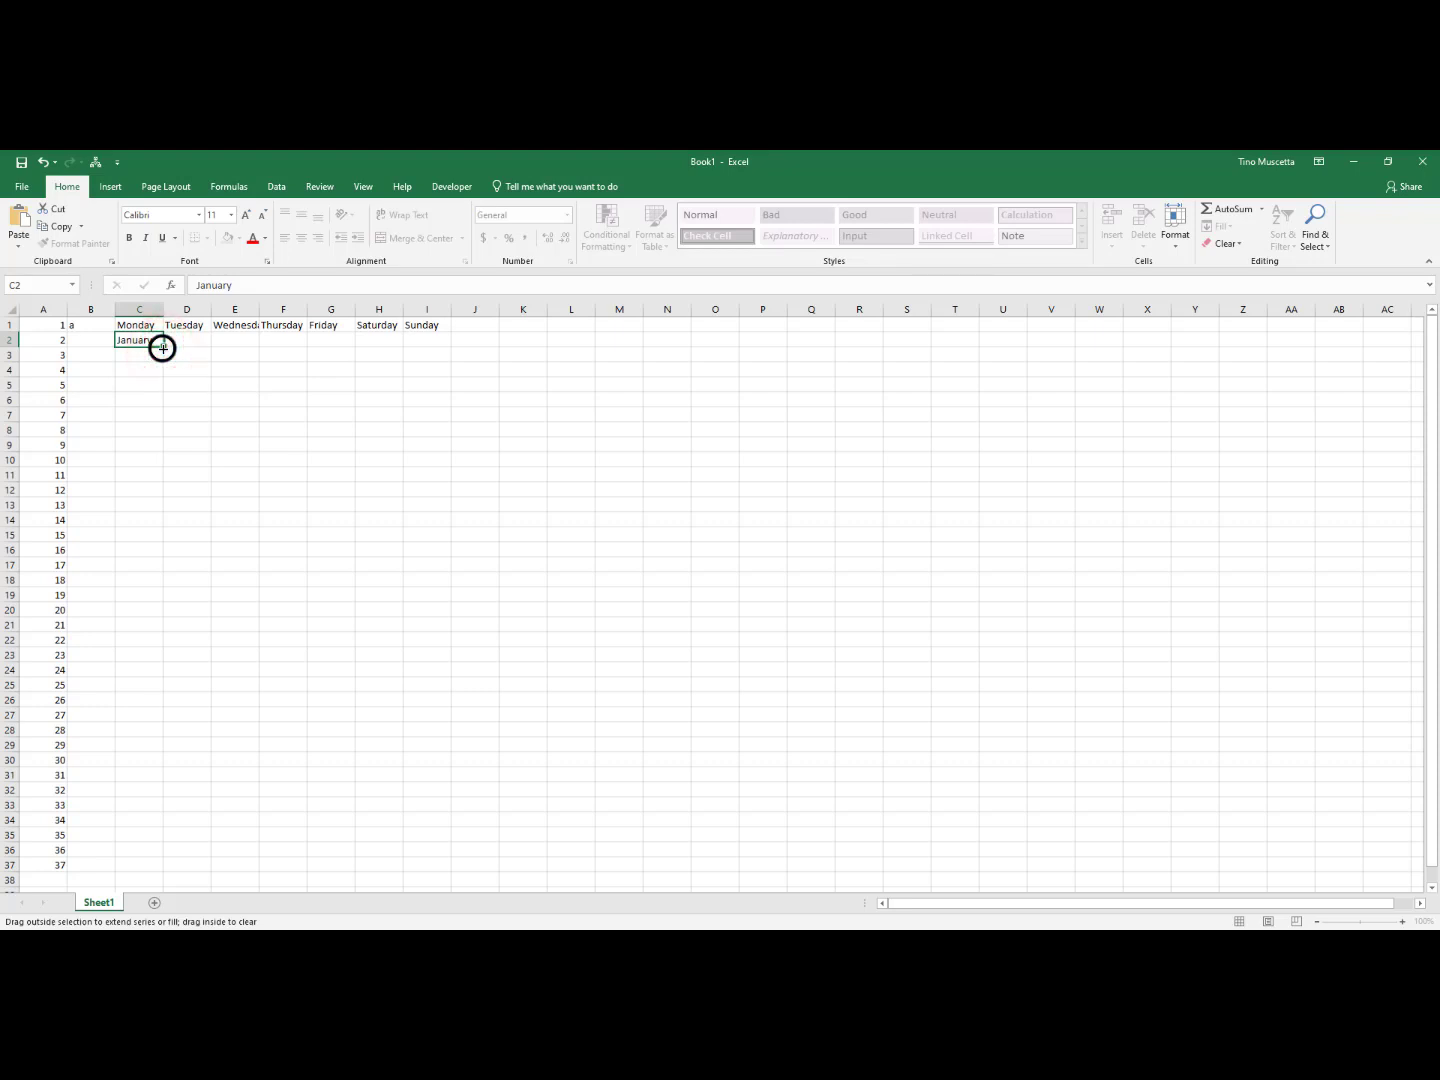
left_click_drag(163, 348, 671, 345)
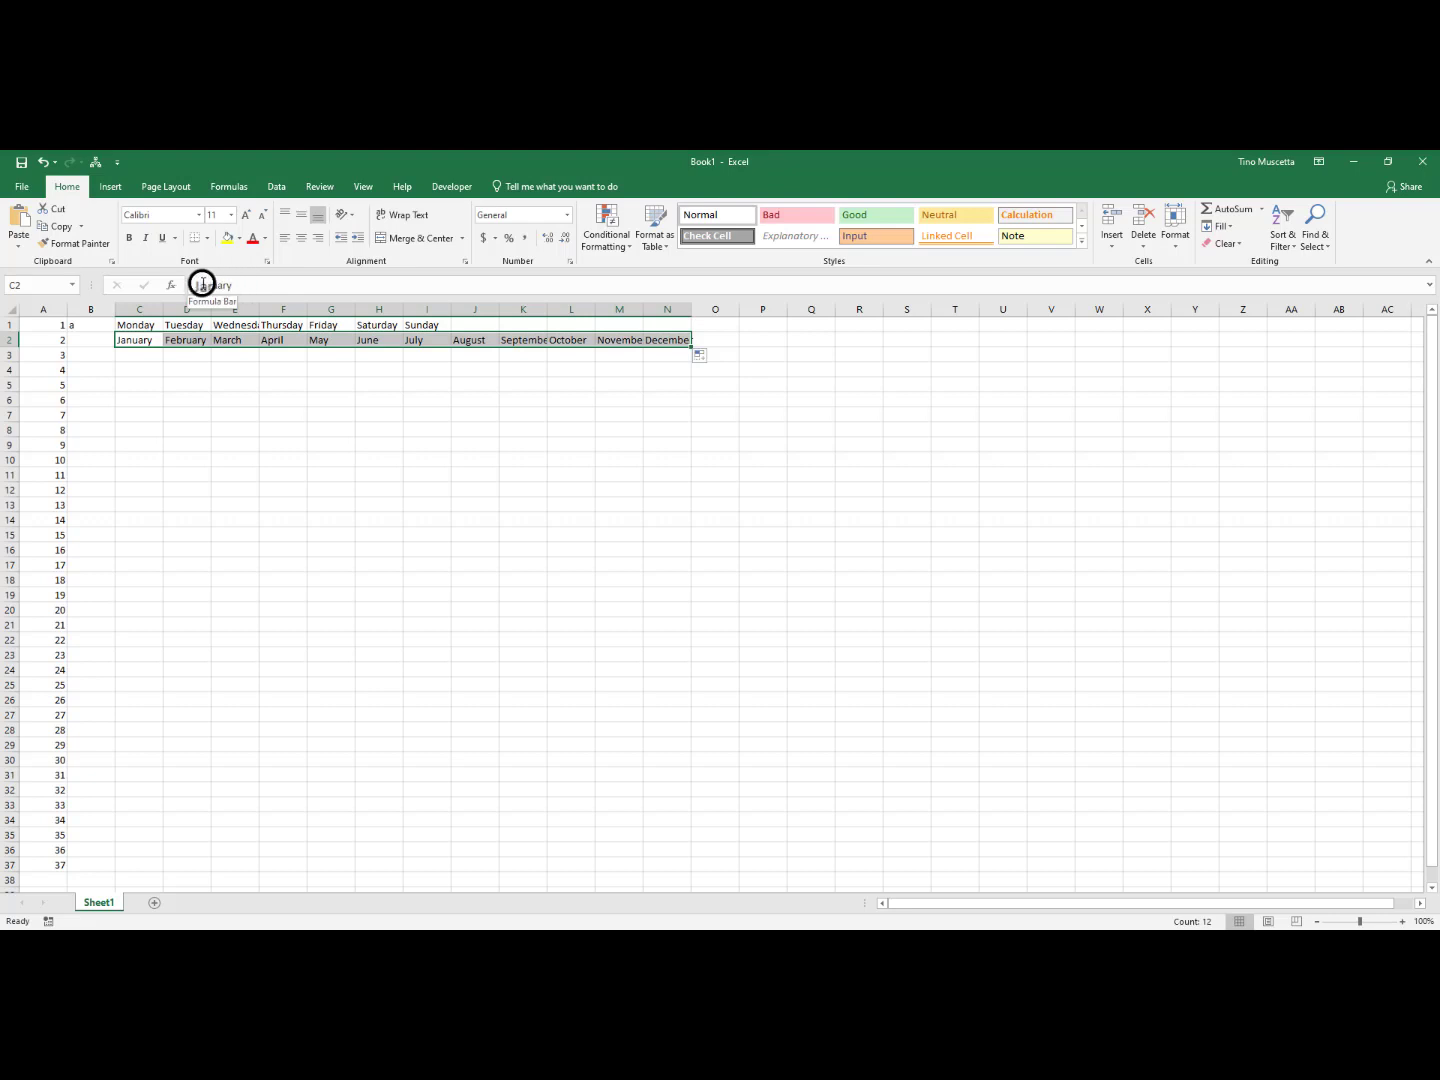
Shorten the entry in cell C2 to Jan and refill row 2 with abbreviated months through Dec in N2
left_click(137, 340)
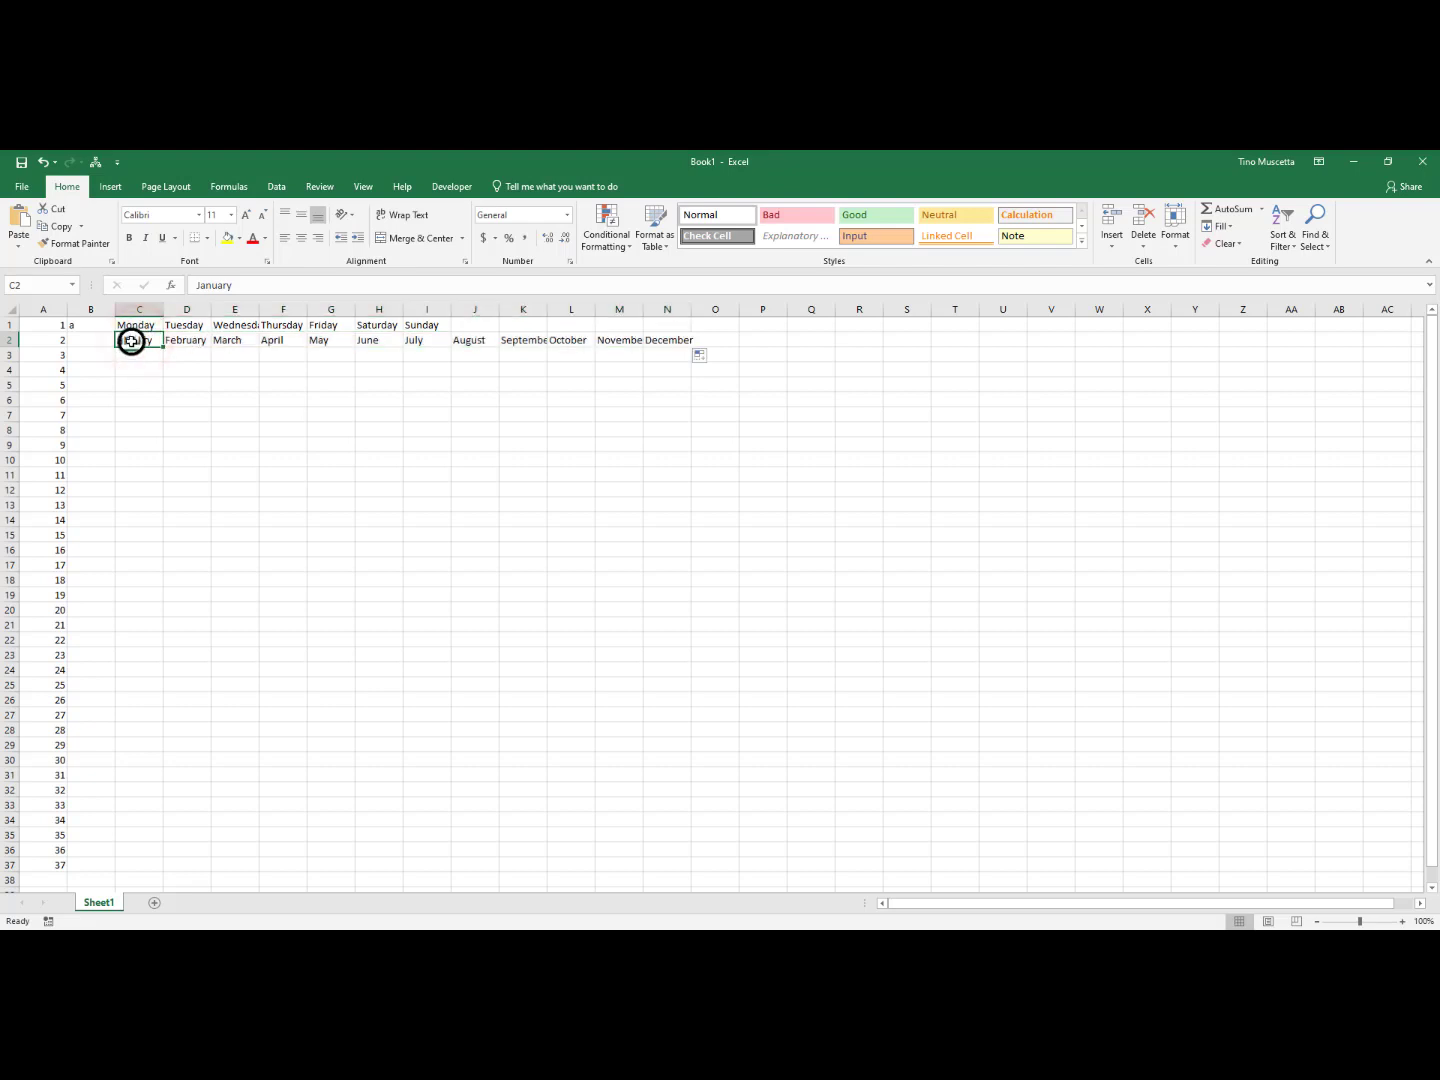
left_click(200, 284)
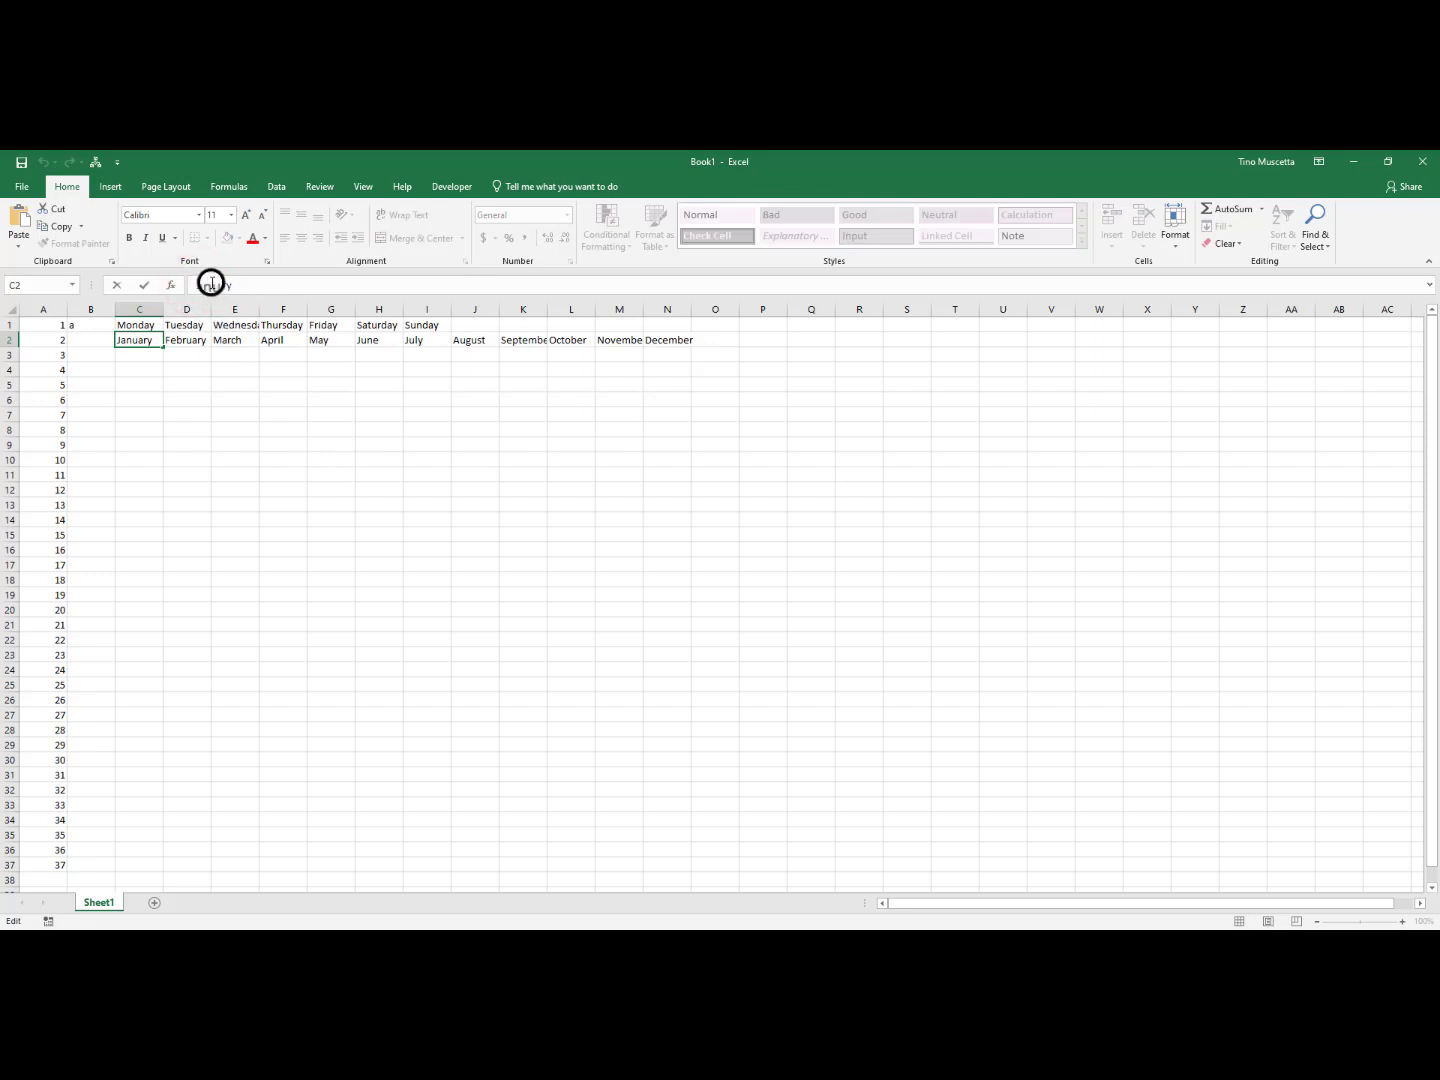
left_click(211, 284)
left_click(231, 283)
key("BackSpace")
key("BackSpace")
key("BackSpace")
key("BackSpace")
key("Return")
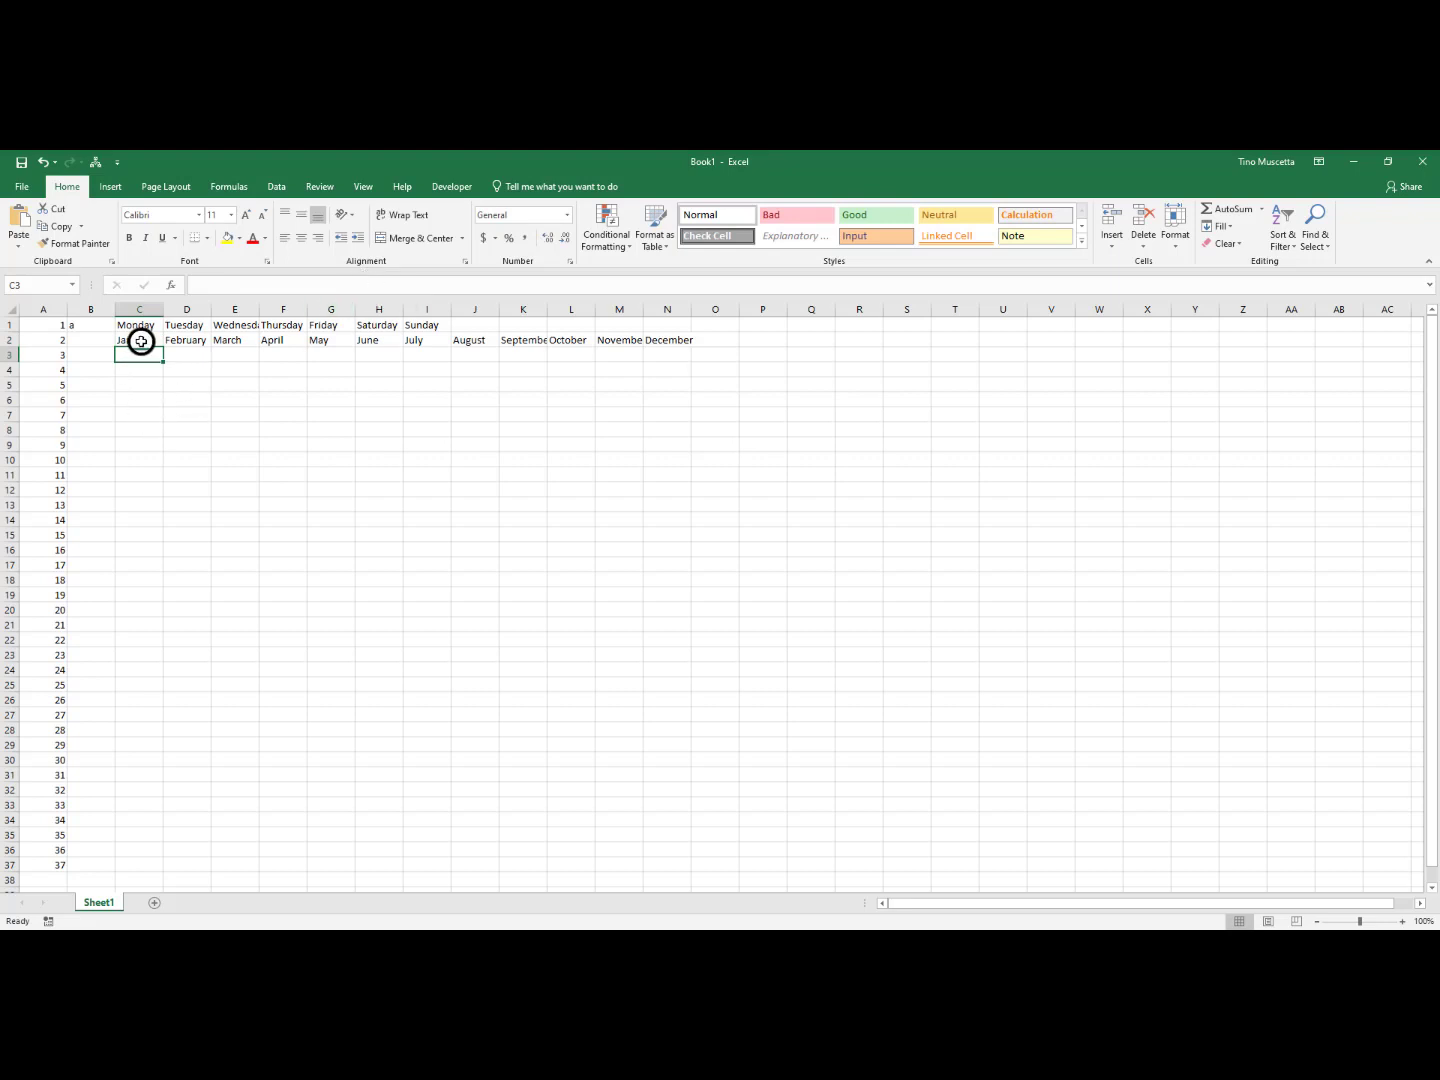
left_click(140, 341)
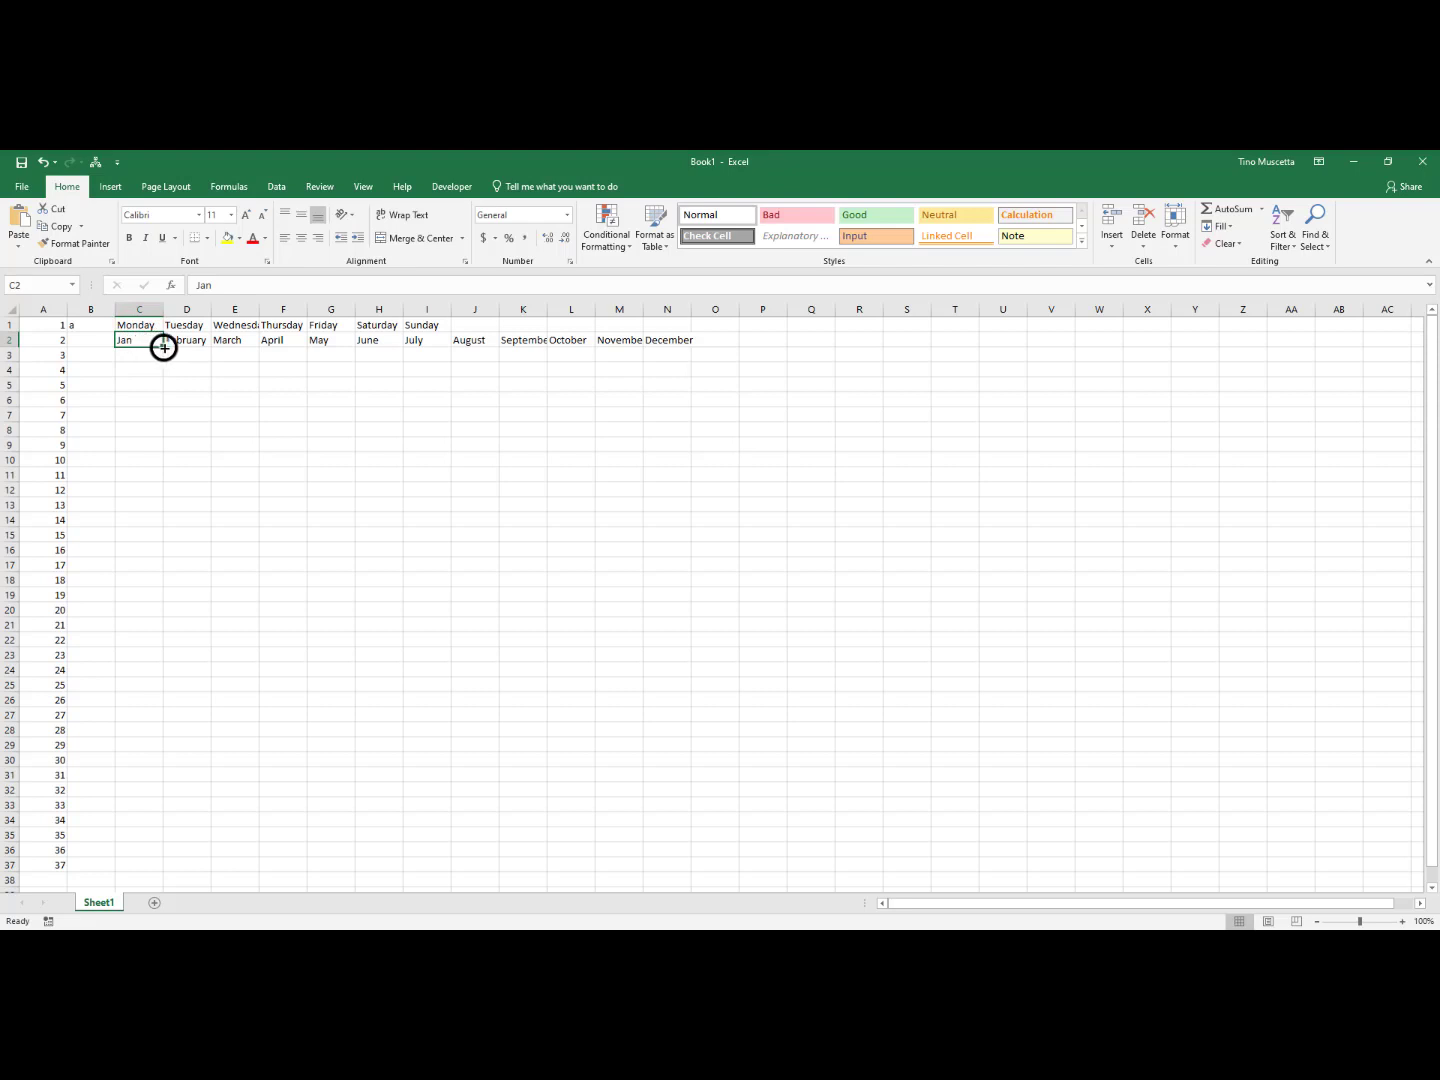
left_click_drag(164, 347, 680, 340)
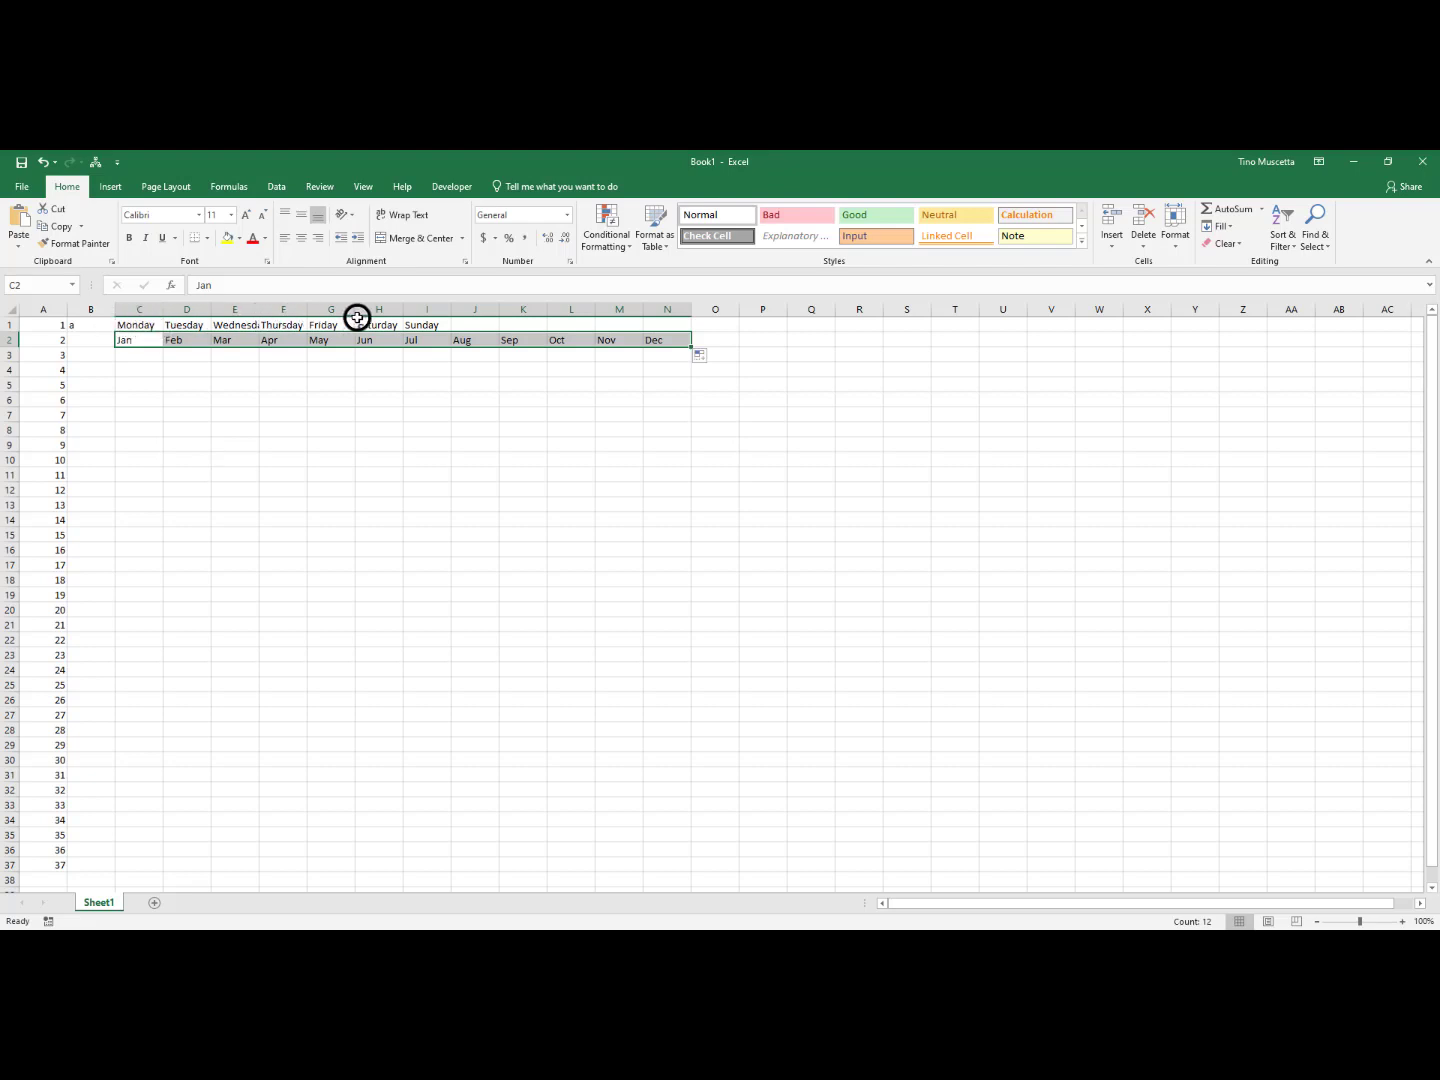
Replace the entry in C1 with mon and fill abbreviated weekdays across row 1 to sun in I1
left_click(133, 325)
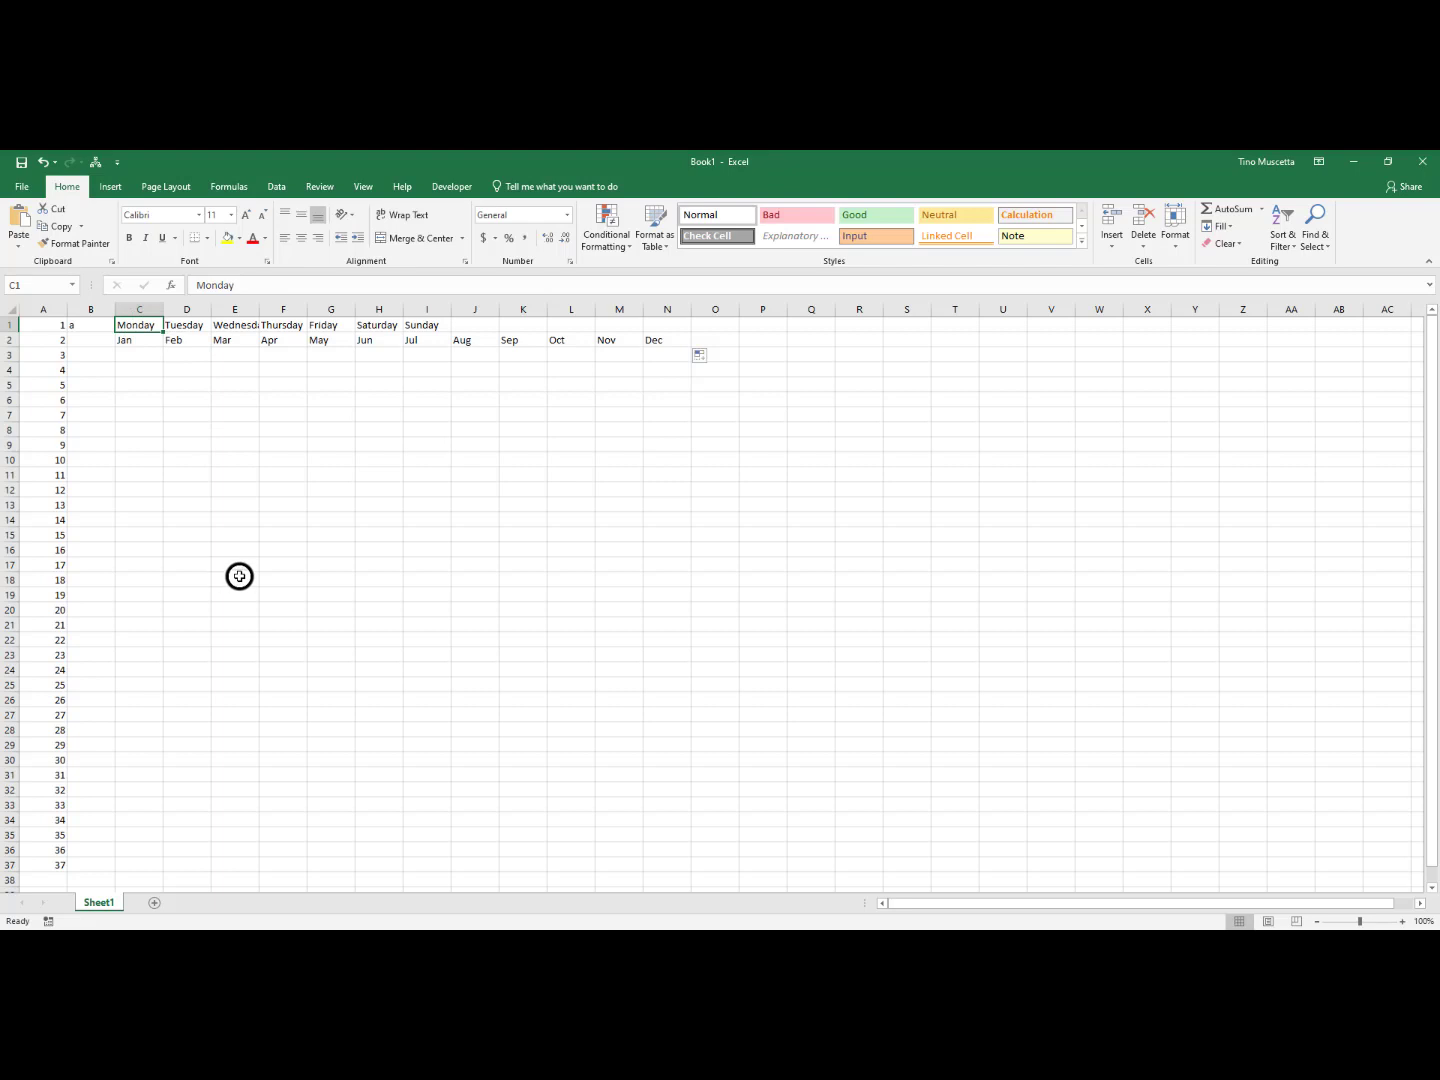
type("mon")
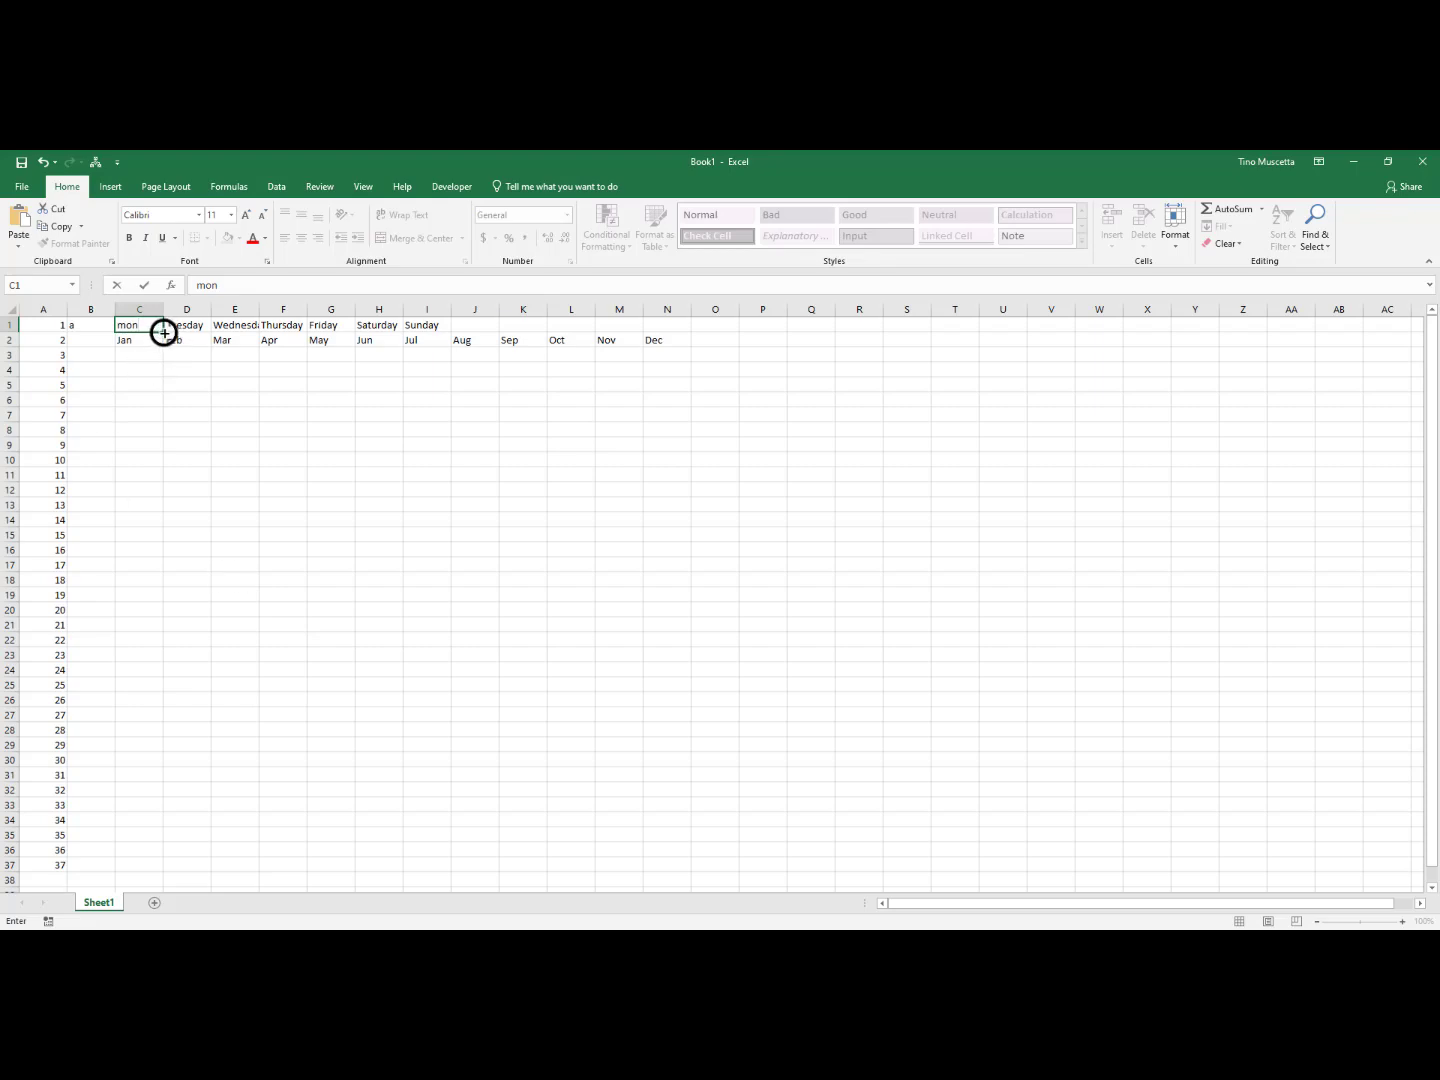
left_click_drag(164, 333, 437, 333)
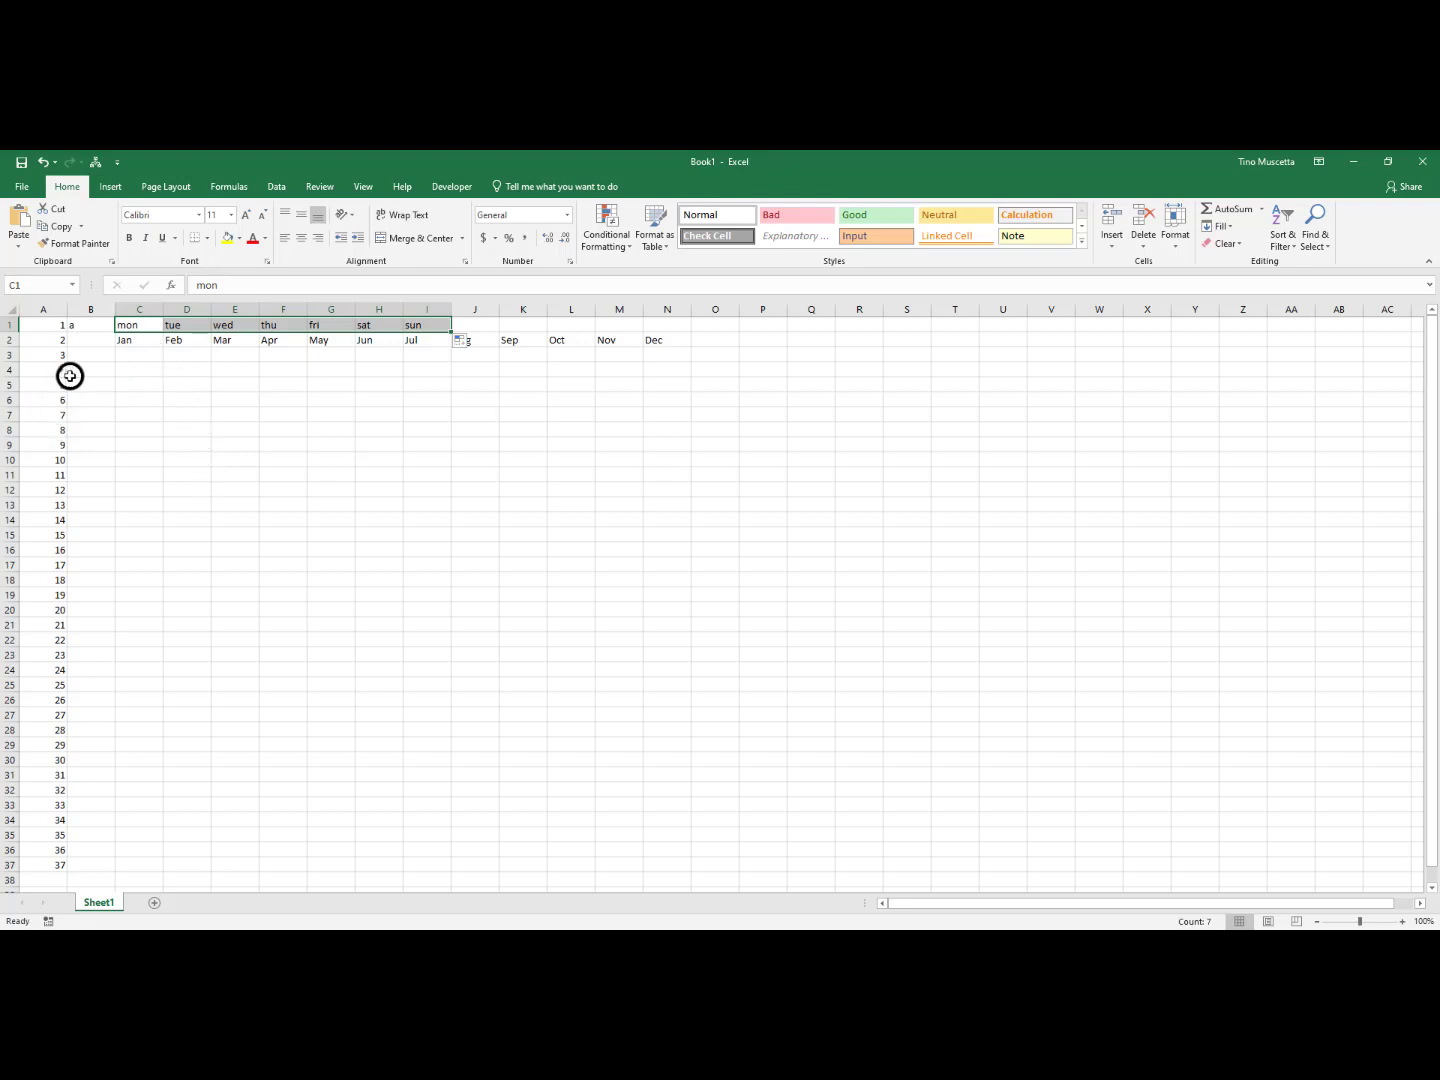
Replace the lowercase letter in cell B1 with a capital A
left_click(87, 325)
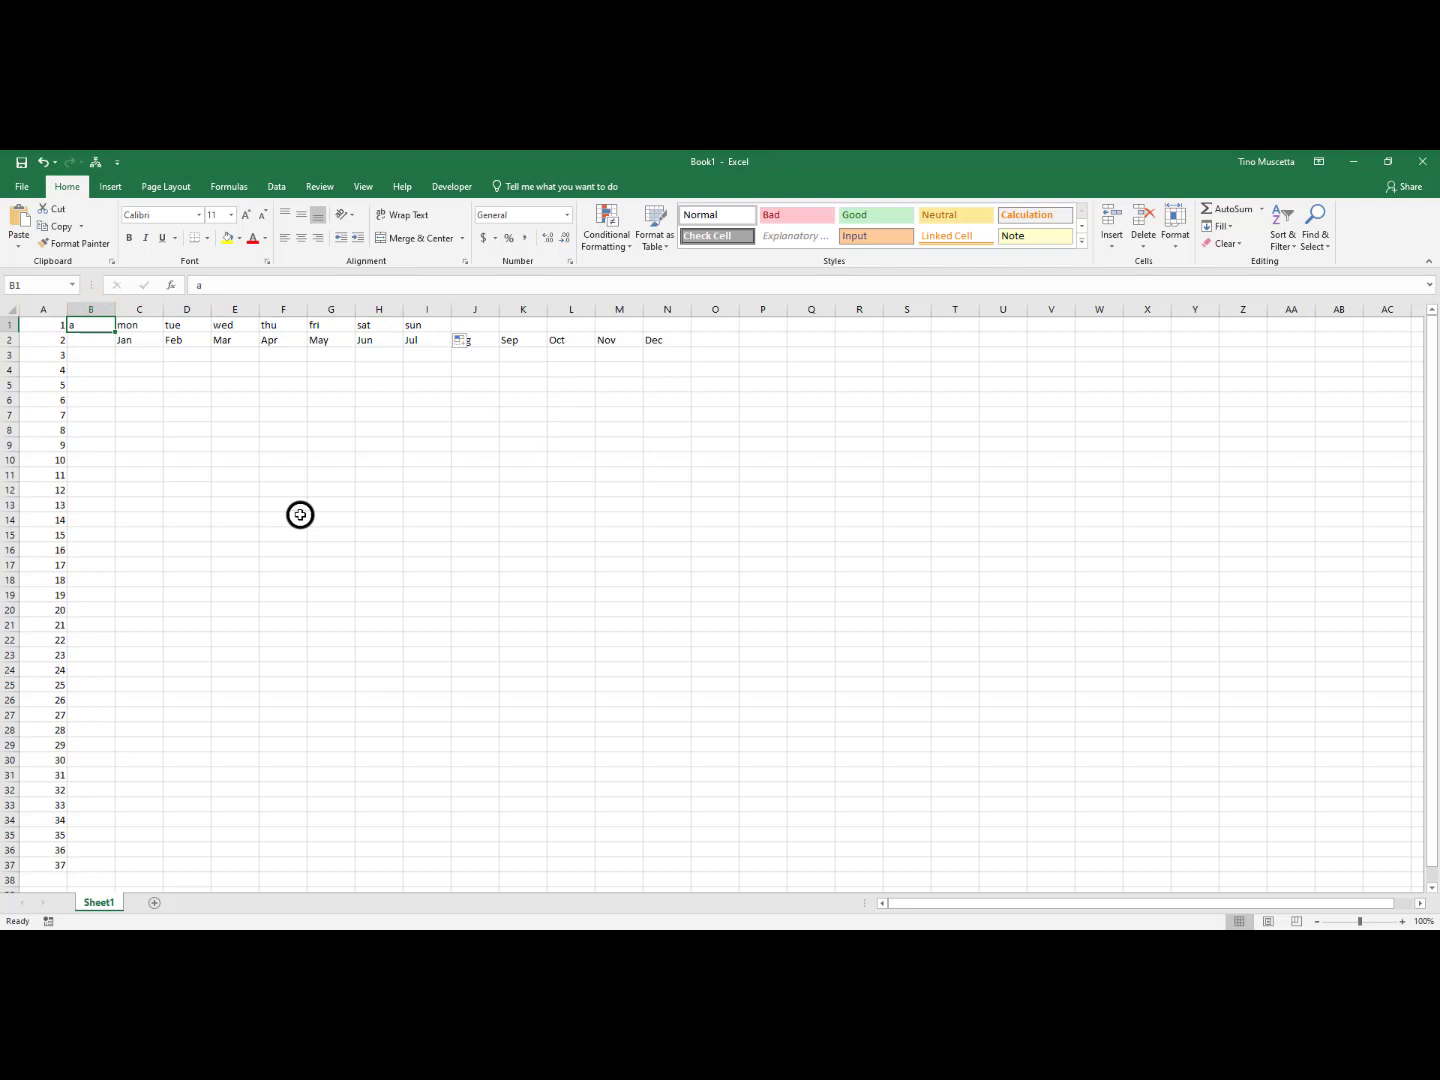
type("A")
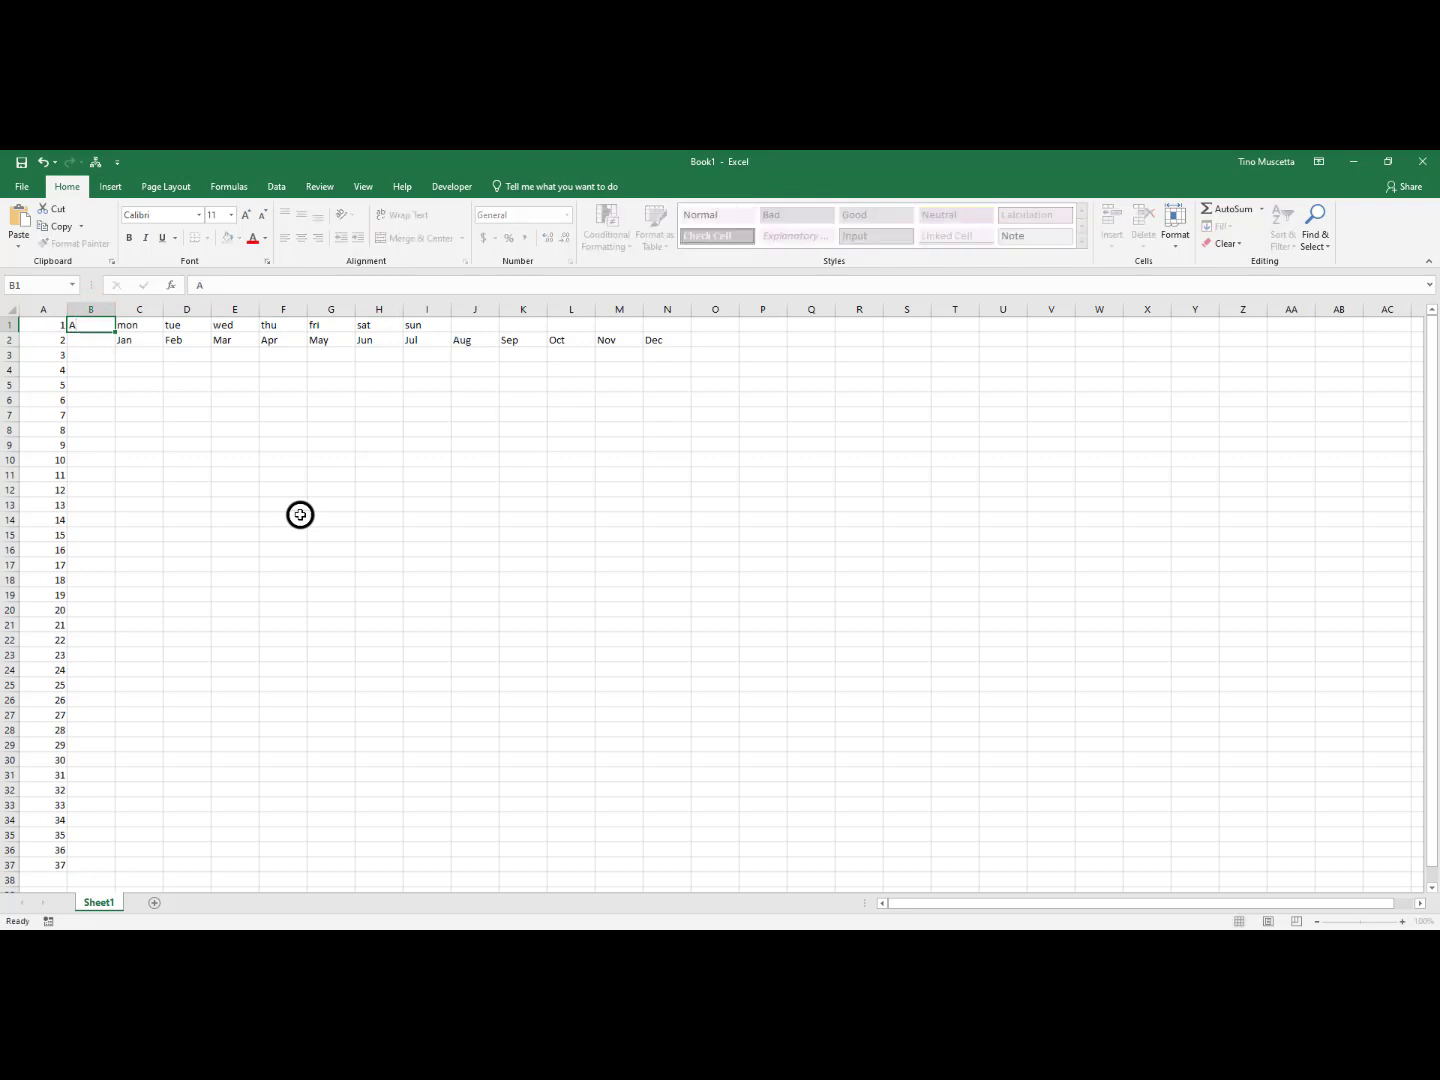
key("Return")
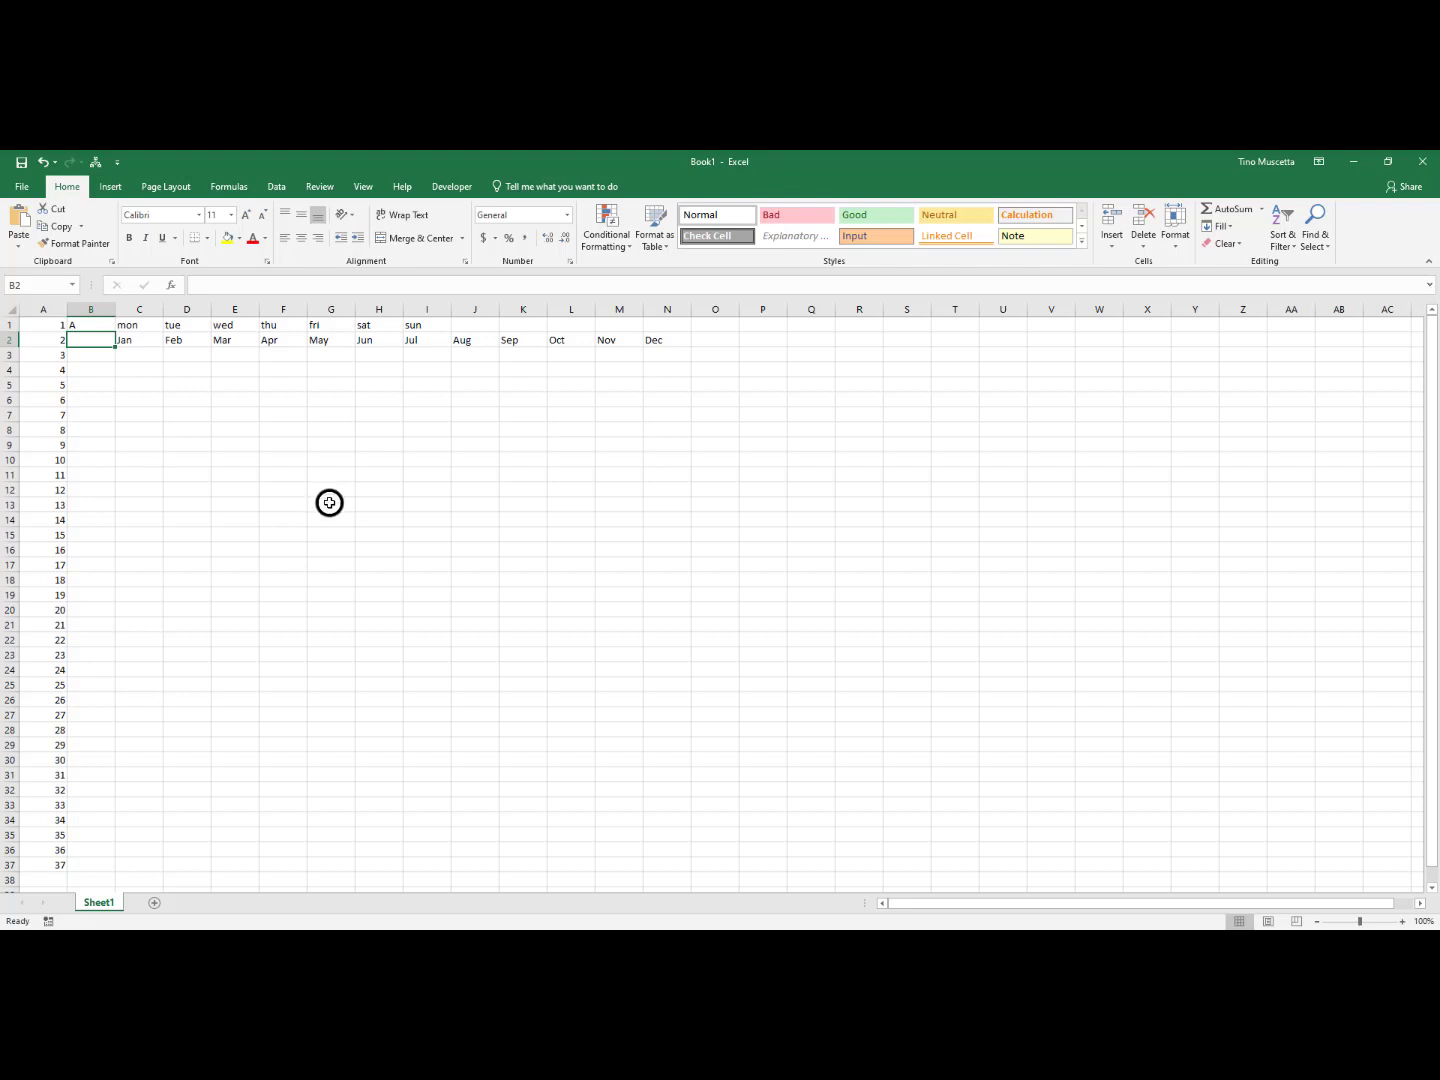
Practise range selection on a block of empty cells, C1 to N3, the cells along row 1, and C1 to C37
left_click_drag(328, 503, 585, 641)
left_click_drag(141, 322, 644, 351)
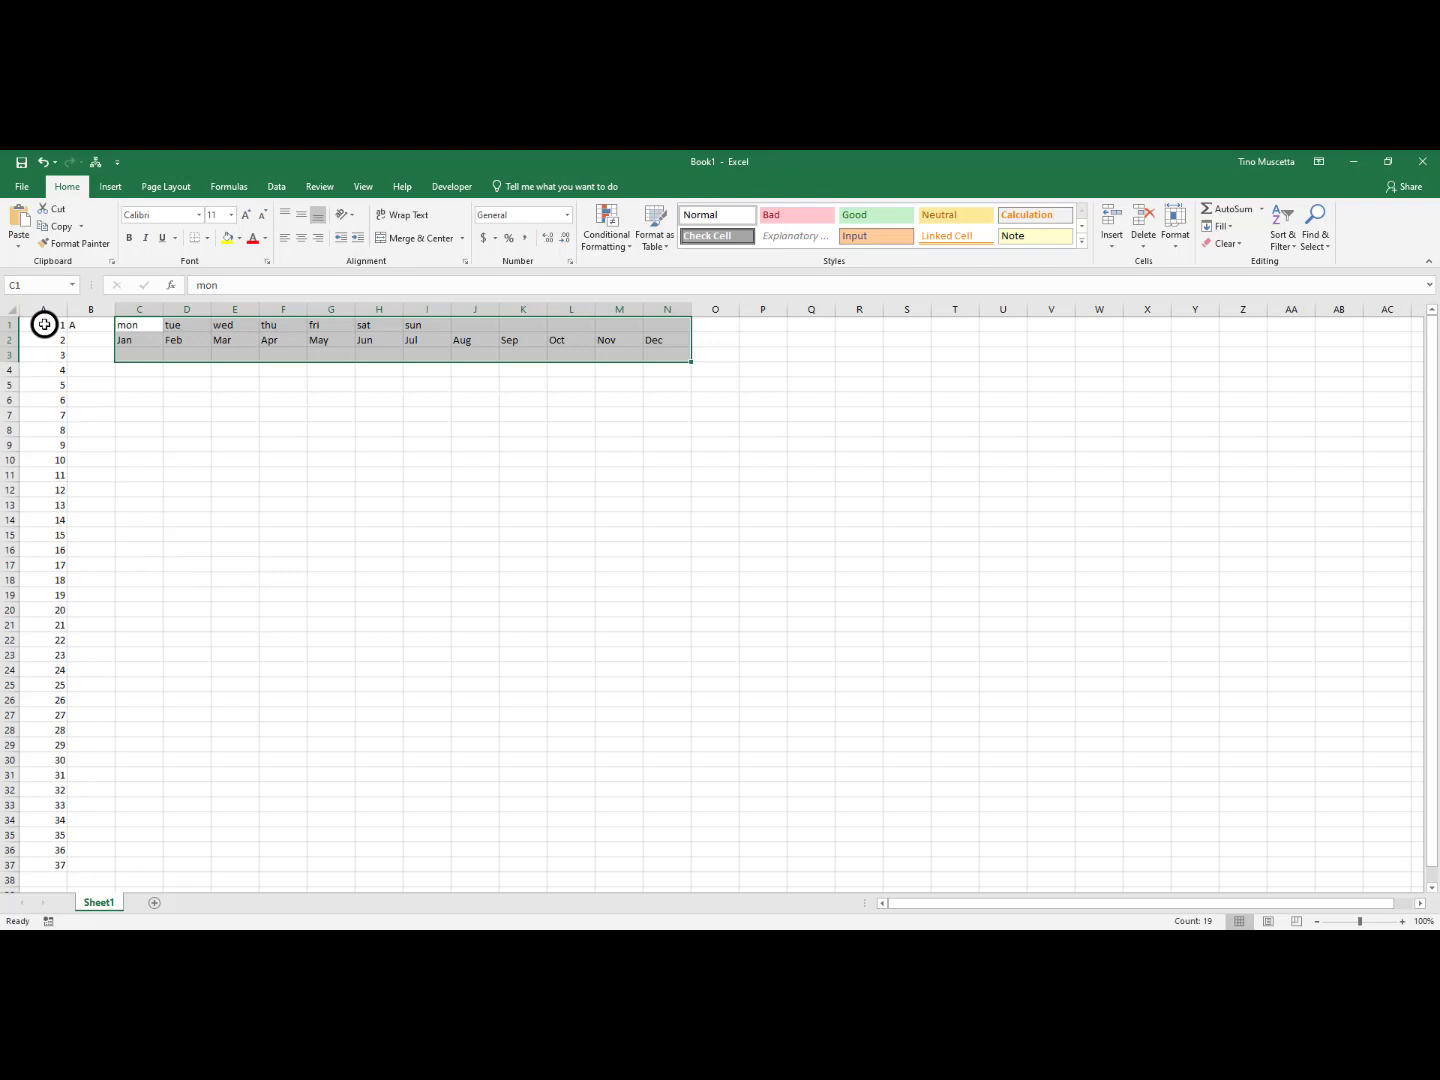
left_click_drag(44, 324, 789, 325)
left_click_drag(1223, 322, 1384, 314)
left_click_drag(136, 323, 124, 865)
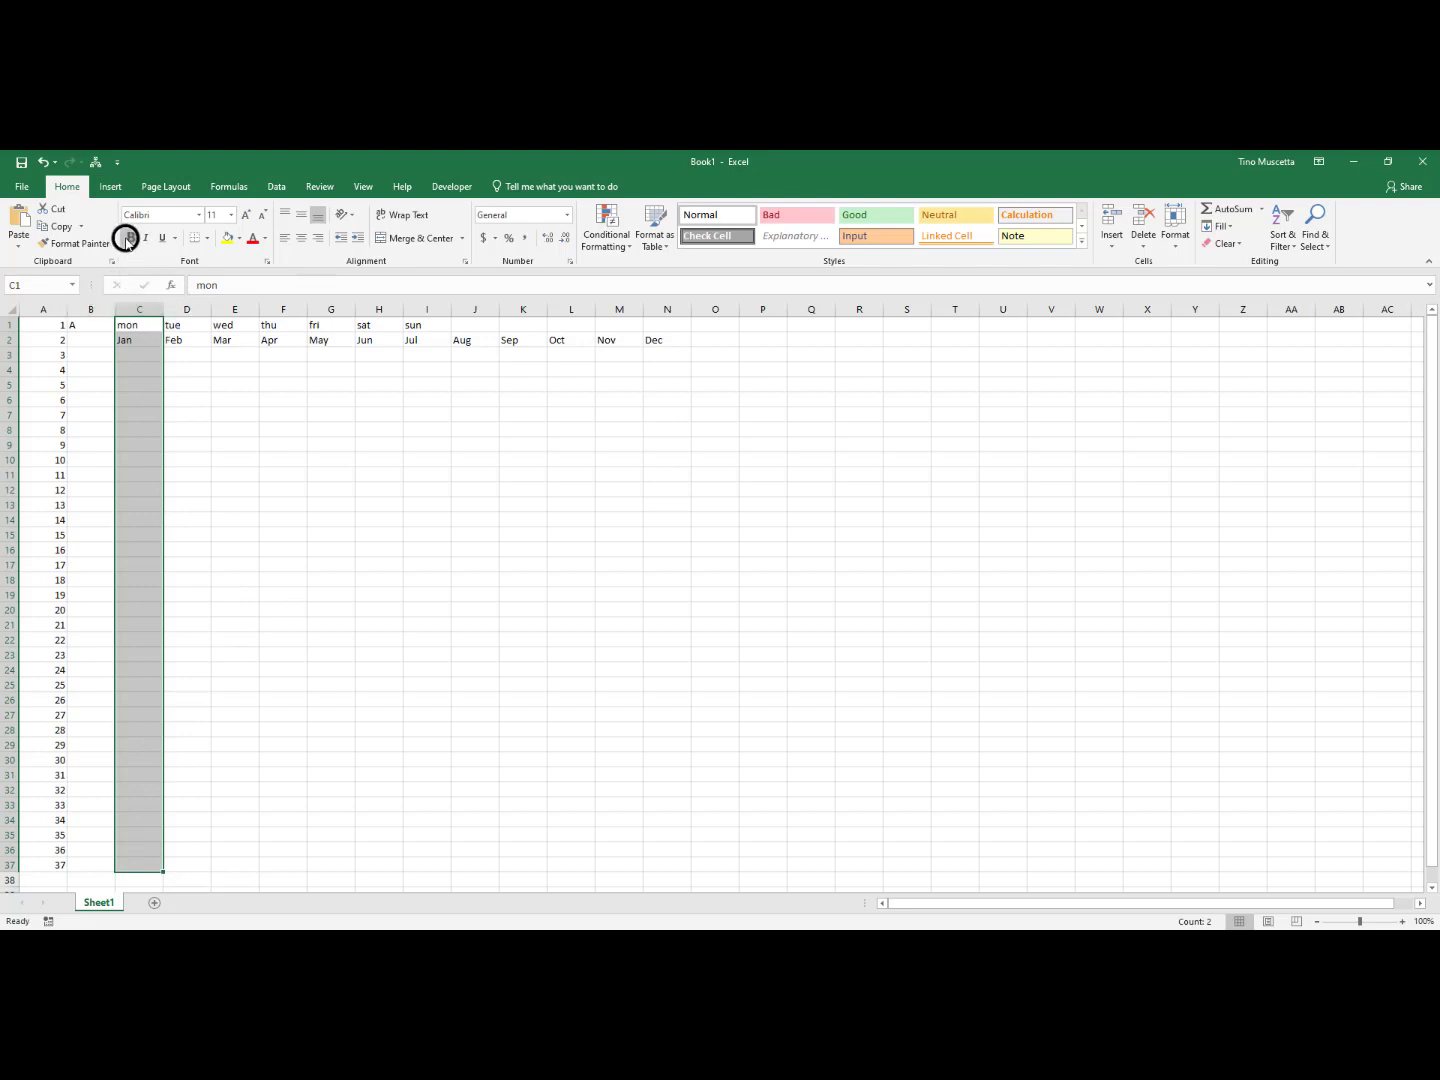
Practise range selection on the numbers in column A, from A1 to A34
left_click(355, 607)
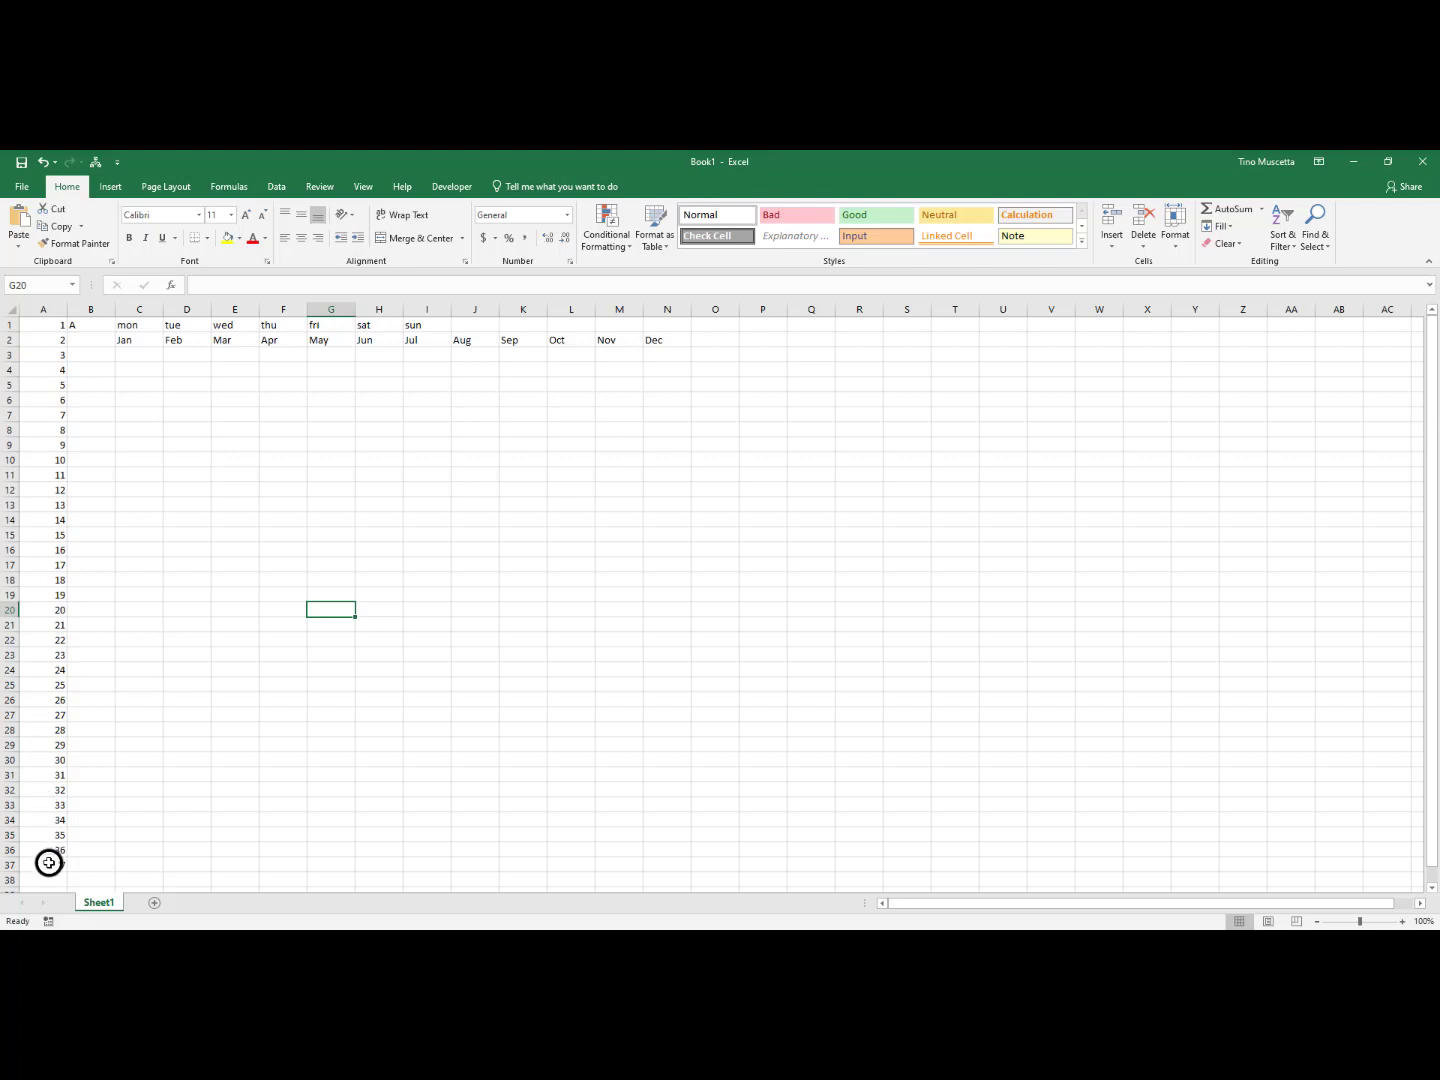
left_click(35, 322)
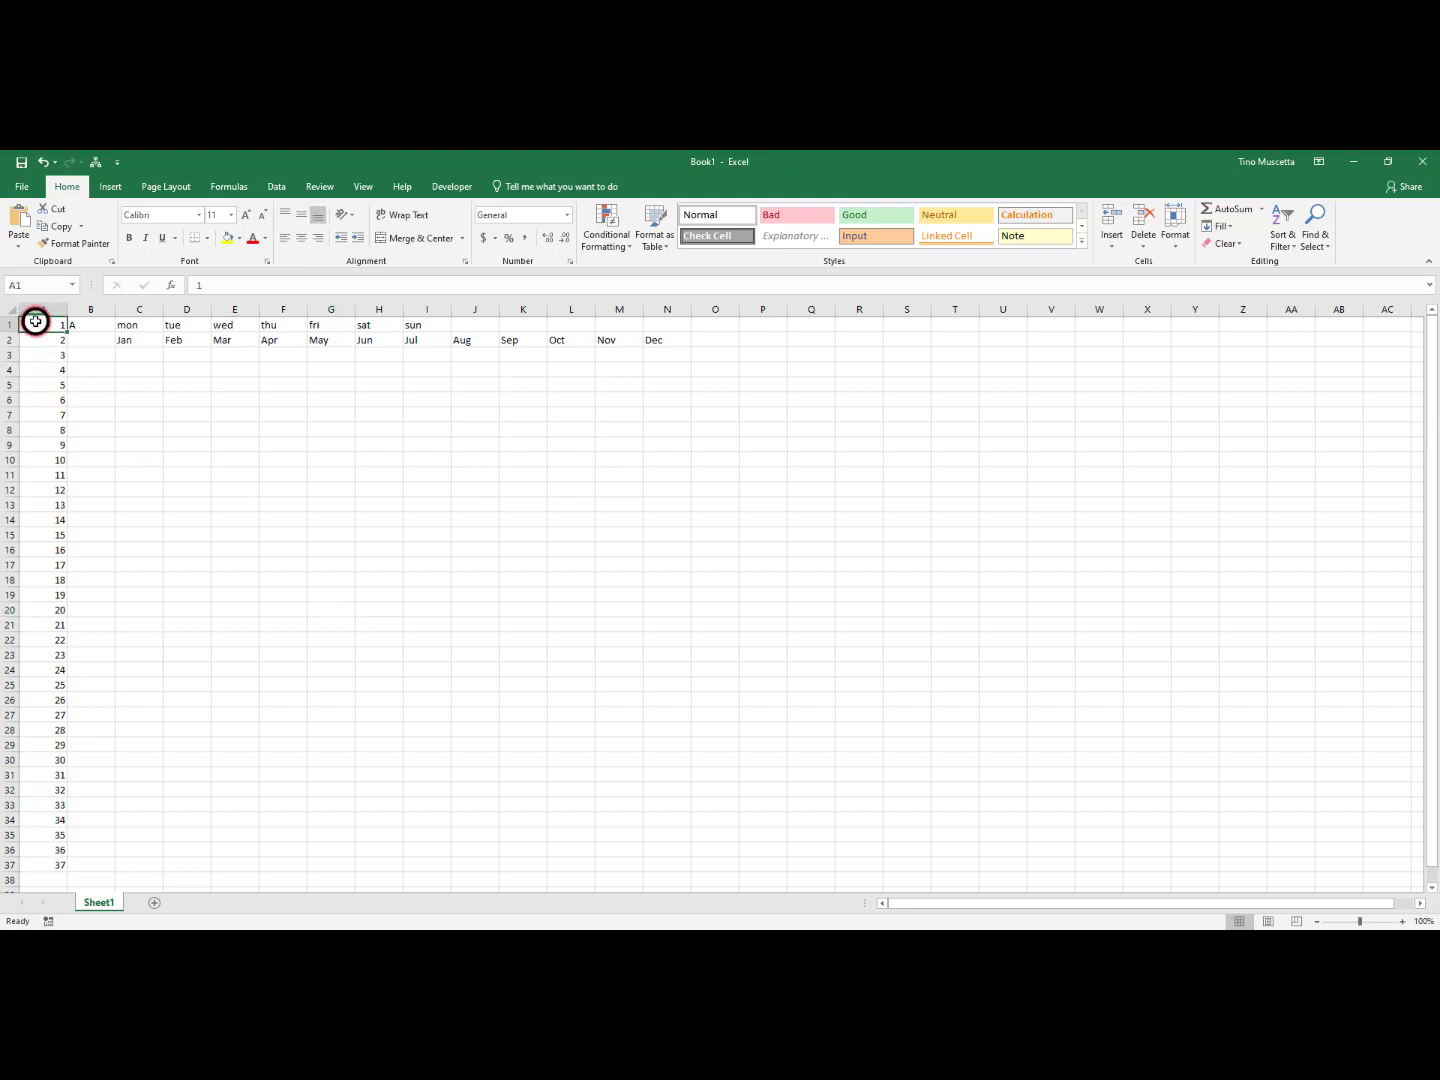
left_click_drag(35, 322, 51, 817)
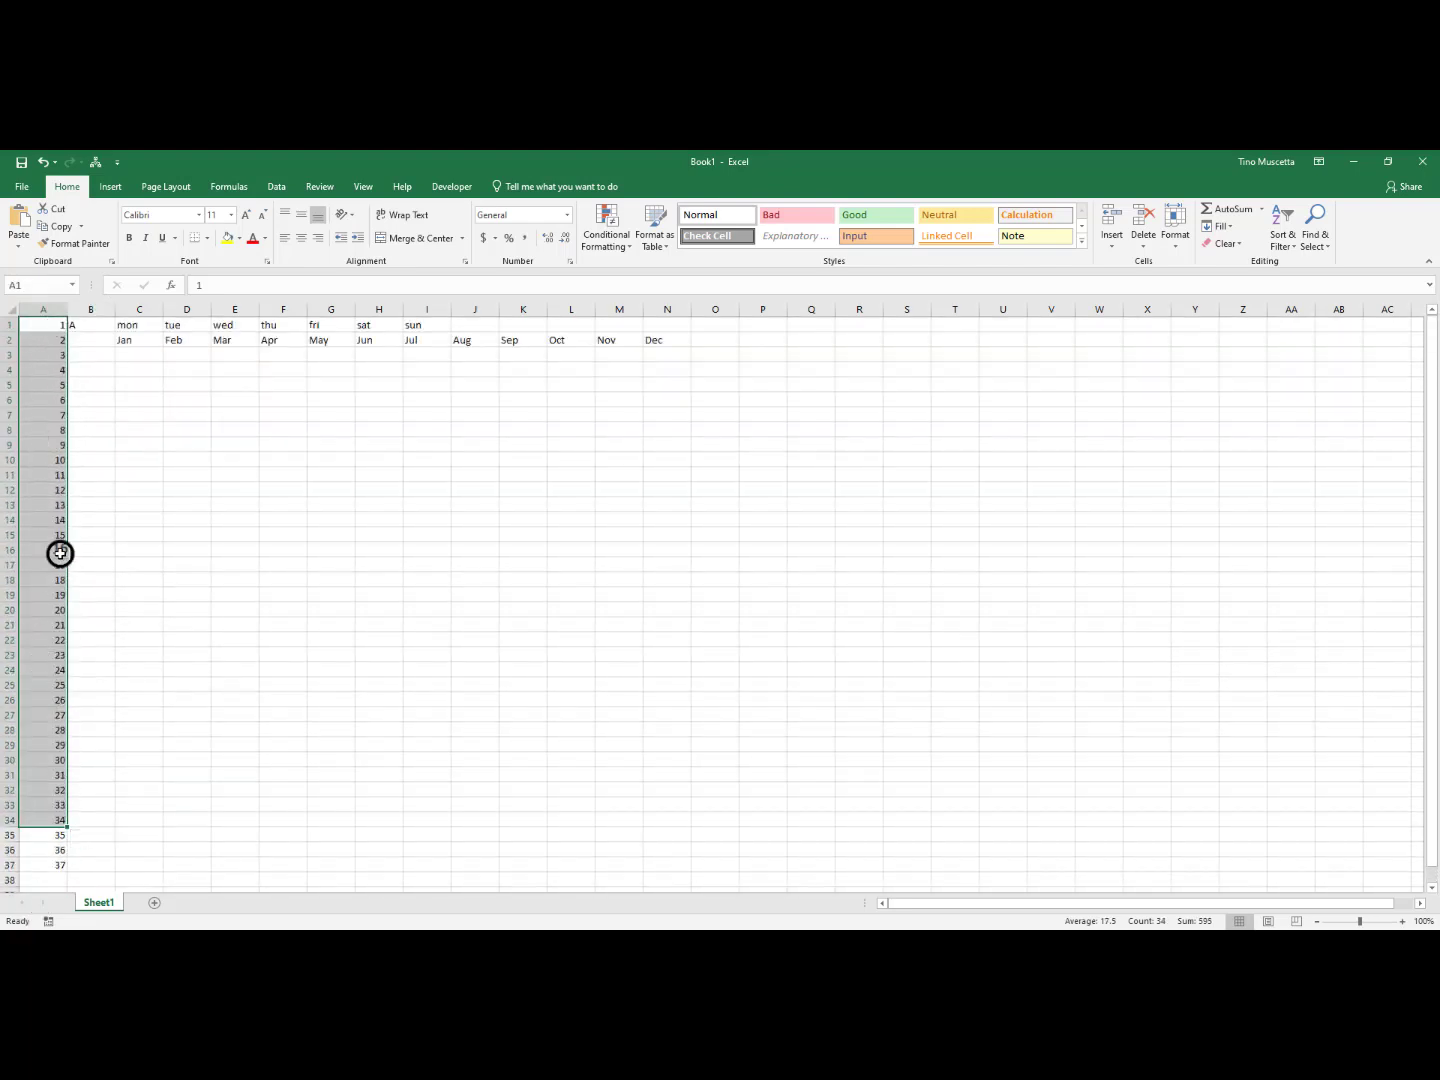
left_click(125, 507)
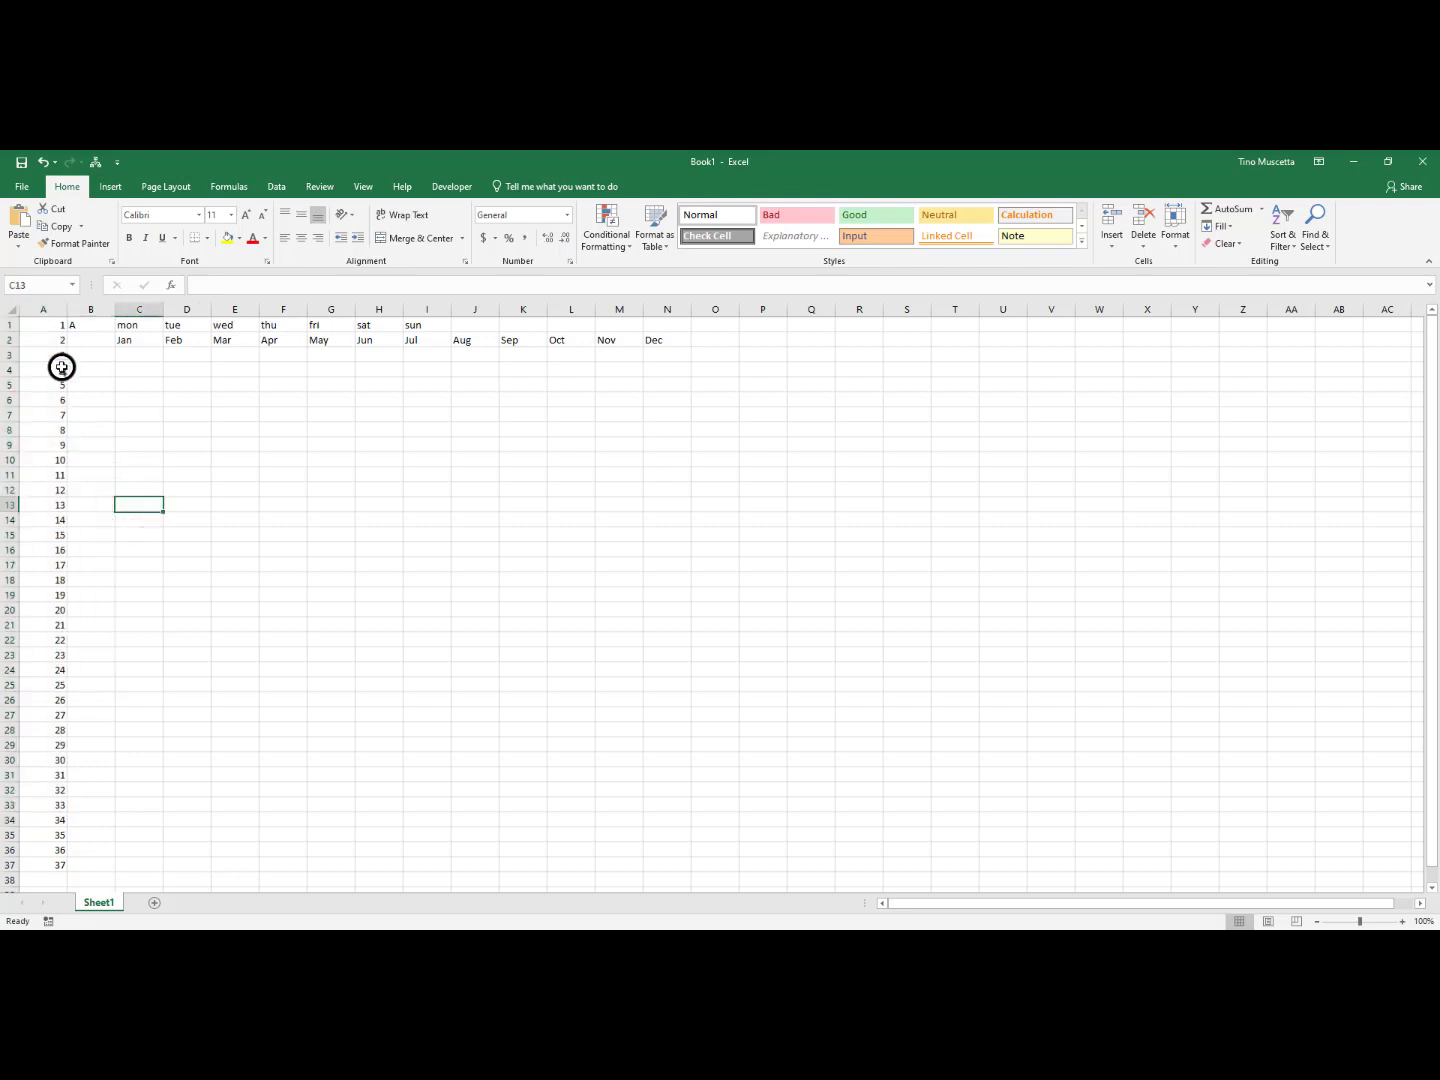
Make the whole of column A bold and enter 38 in cell A38
left_click(44, 310)
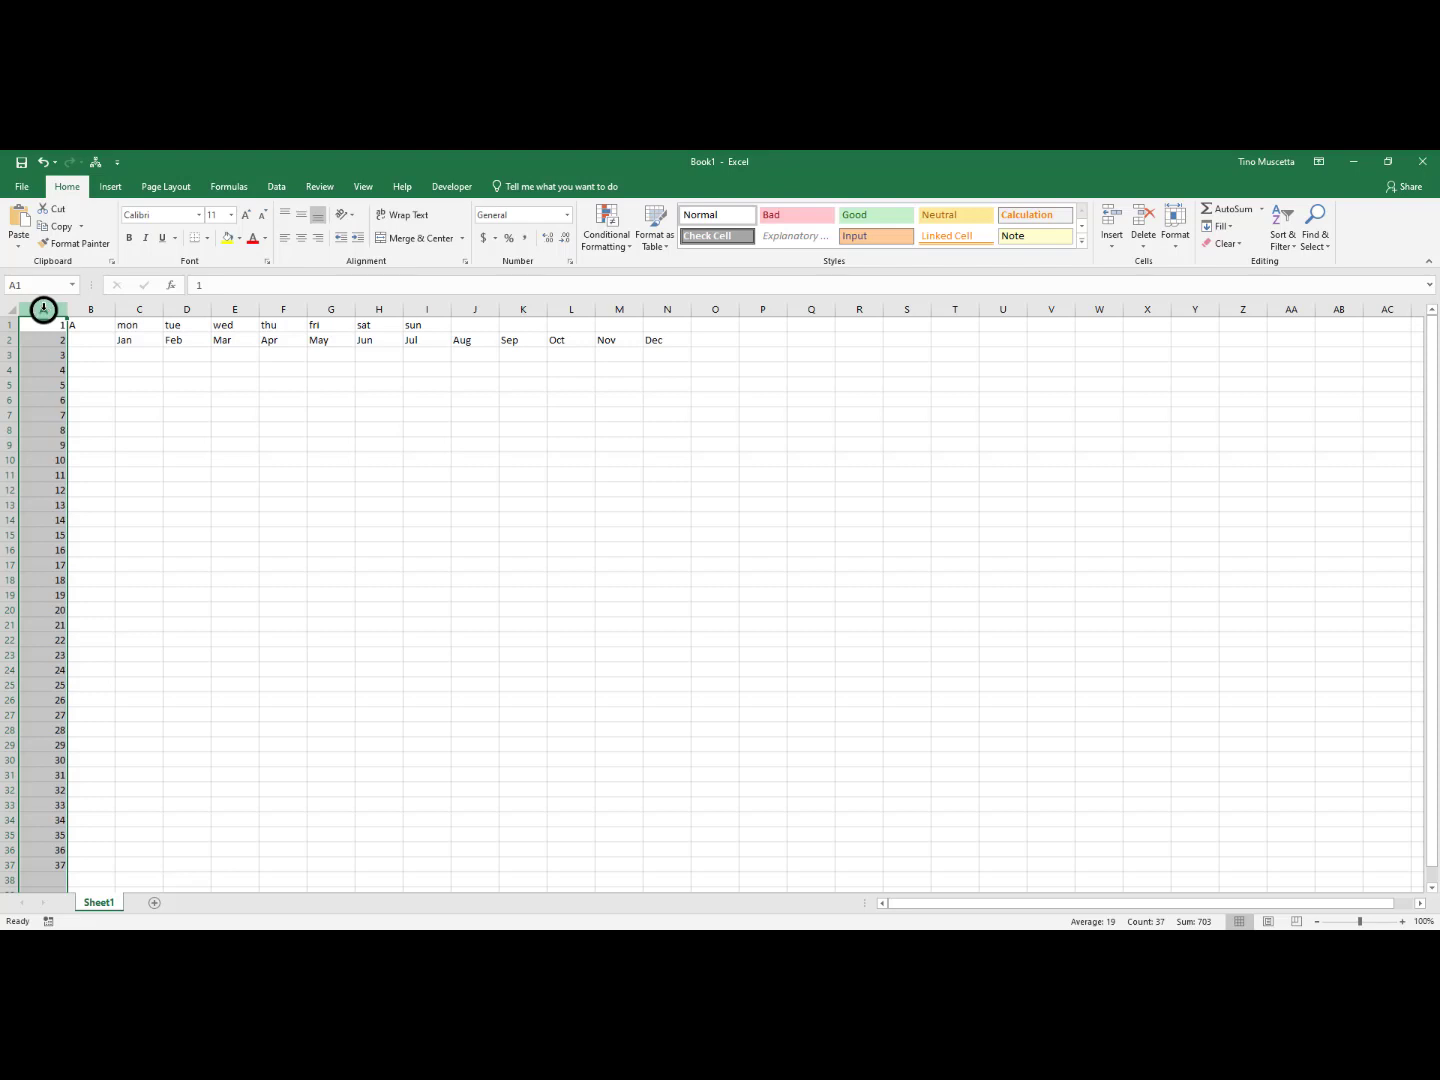
left_click(130, 240)
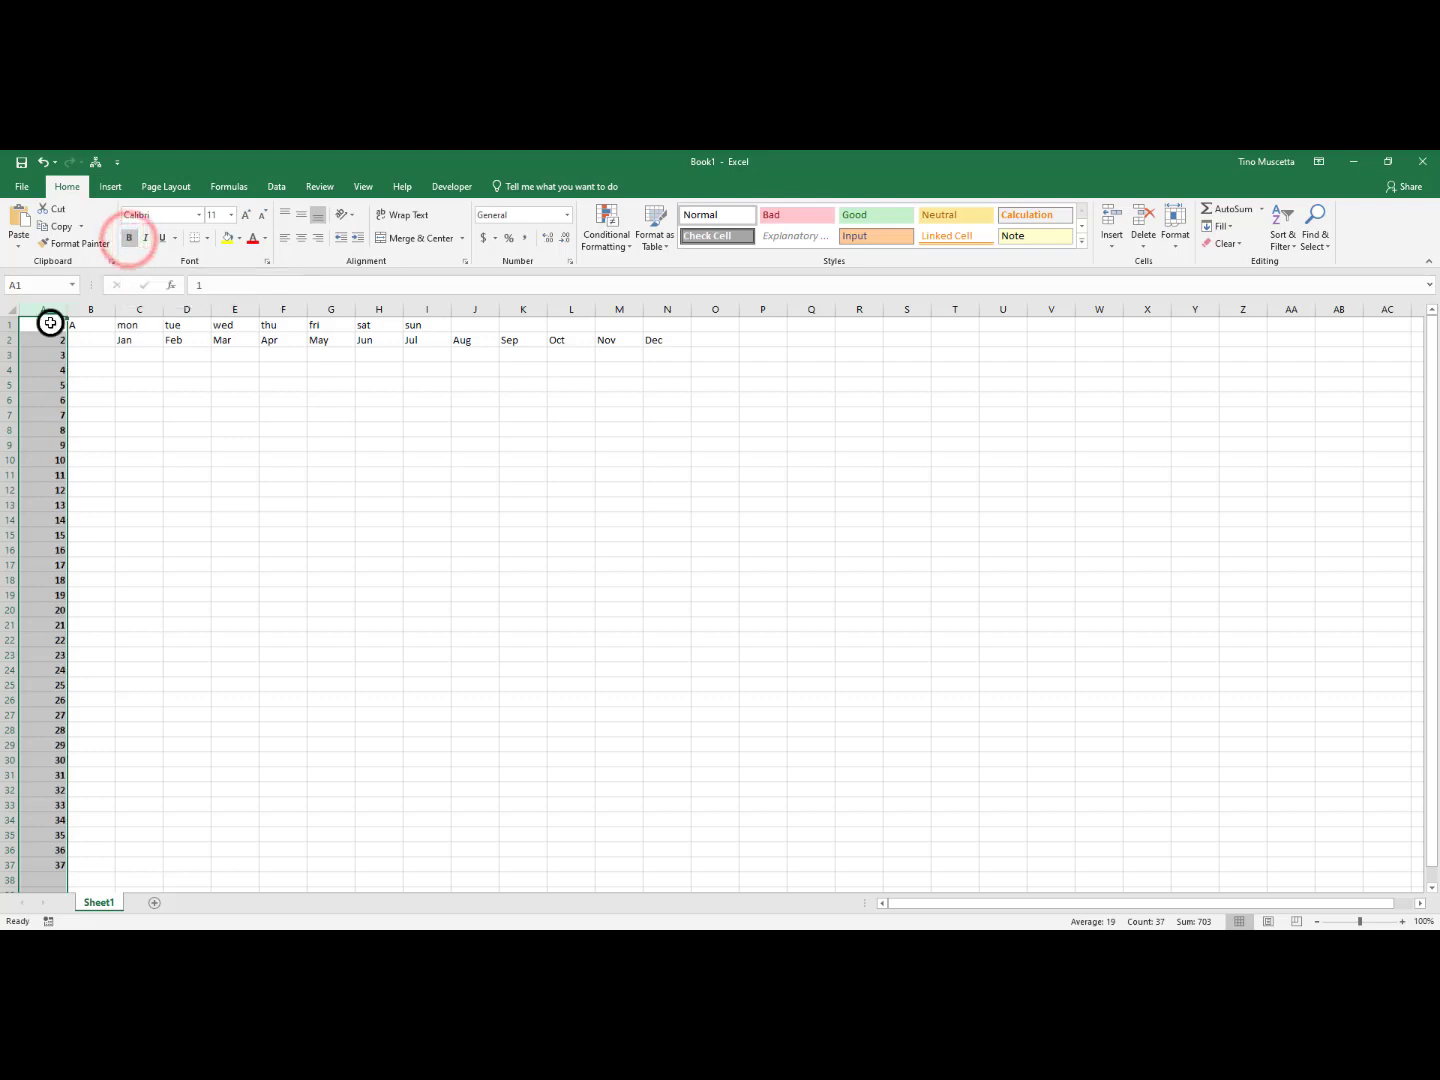
left_click(47, 878)
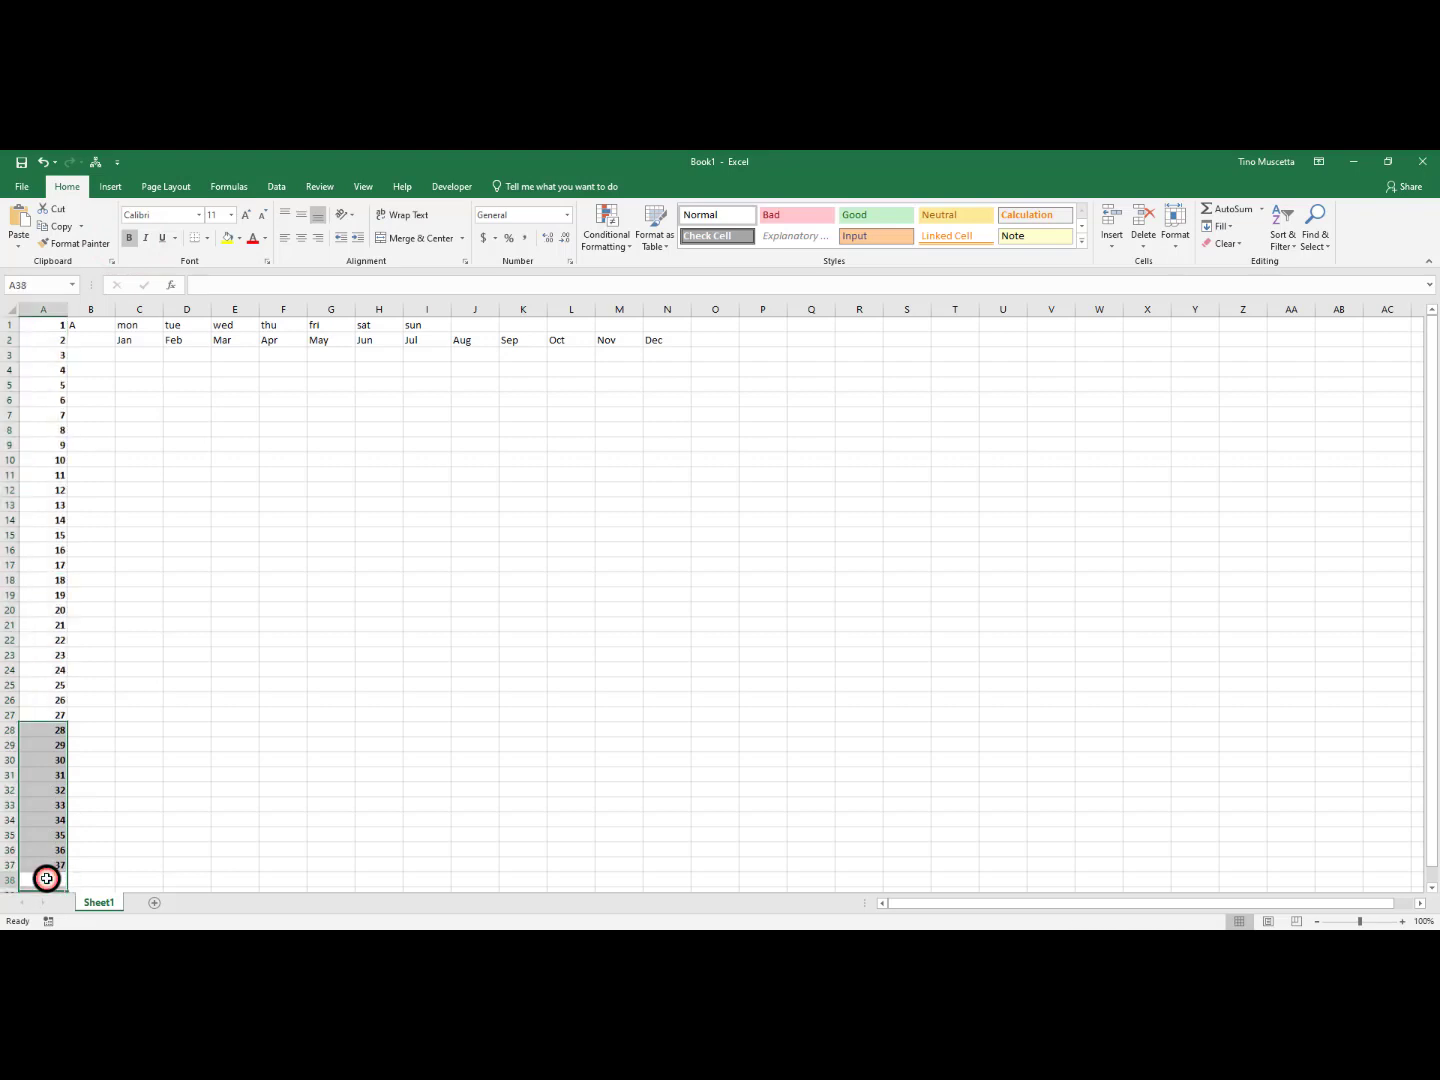
type("38")
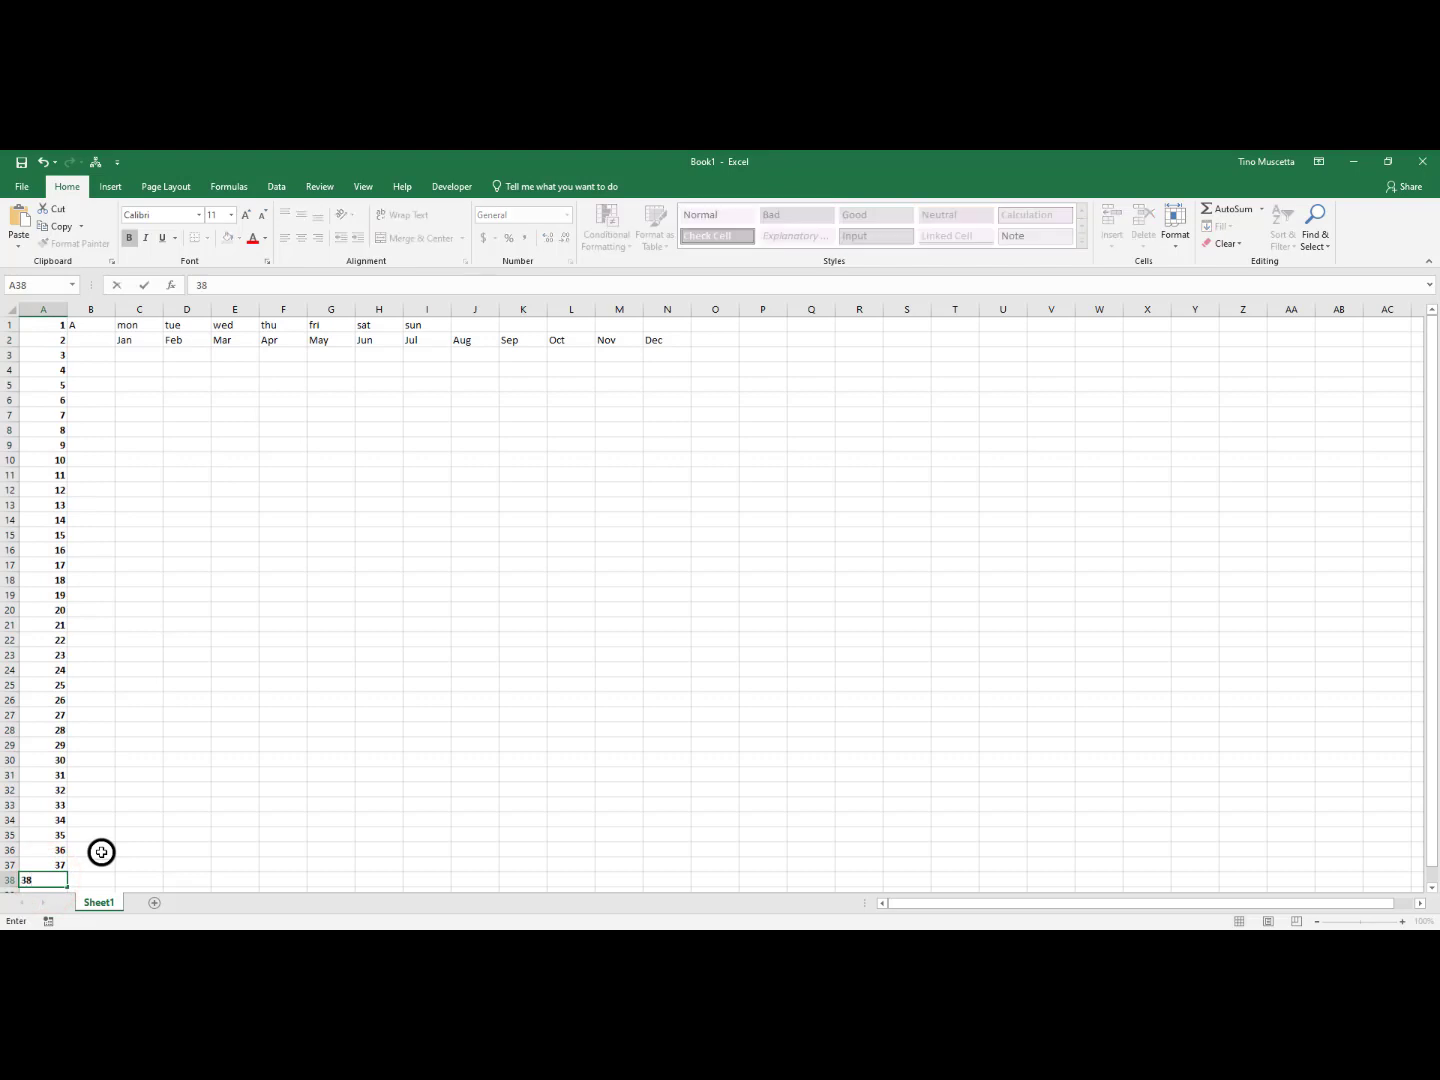
key("Return")
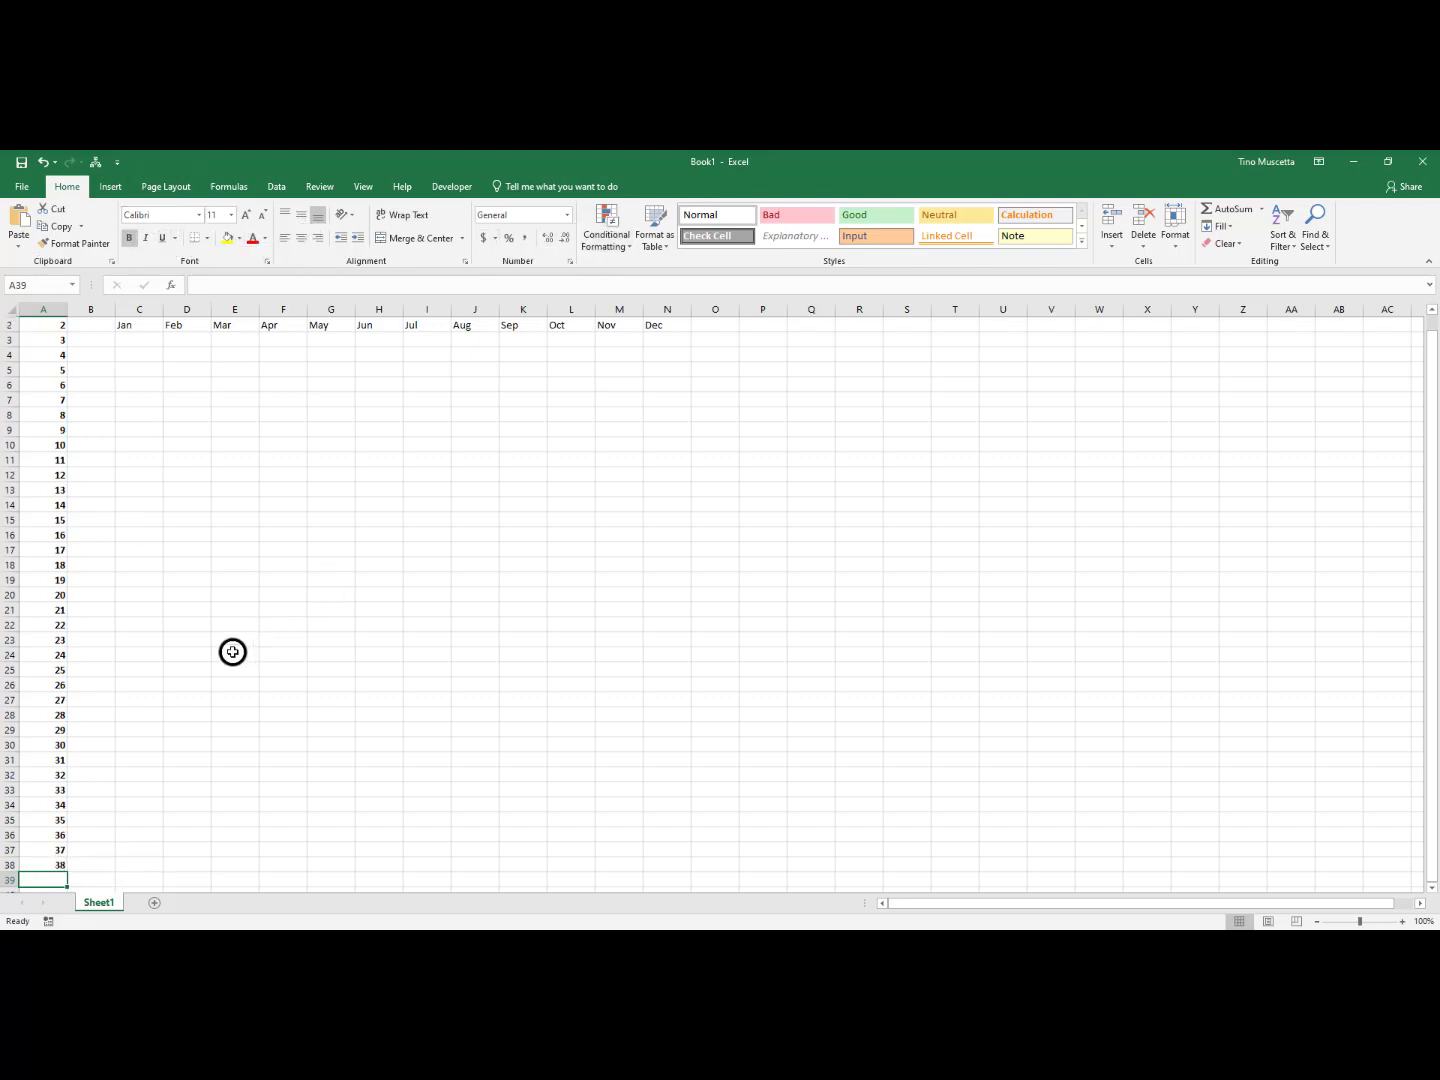
Apply a yellow fill colour to the entire row 2
scroll(215, 653, "up", 1)
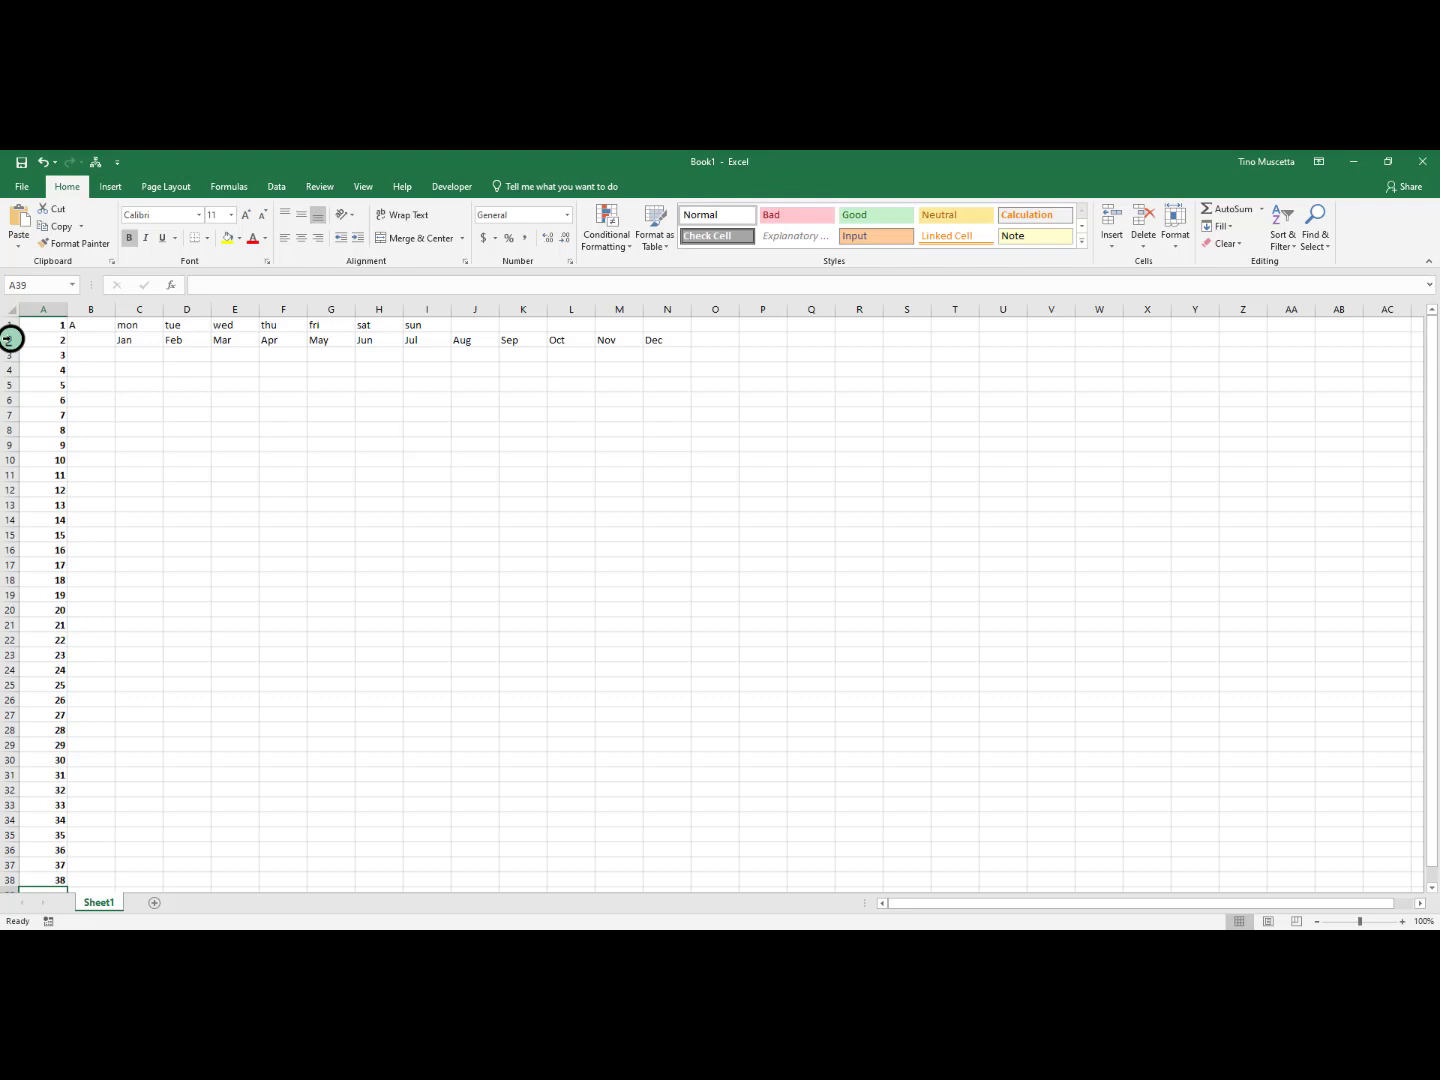
left_click(12, 339)
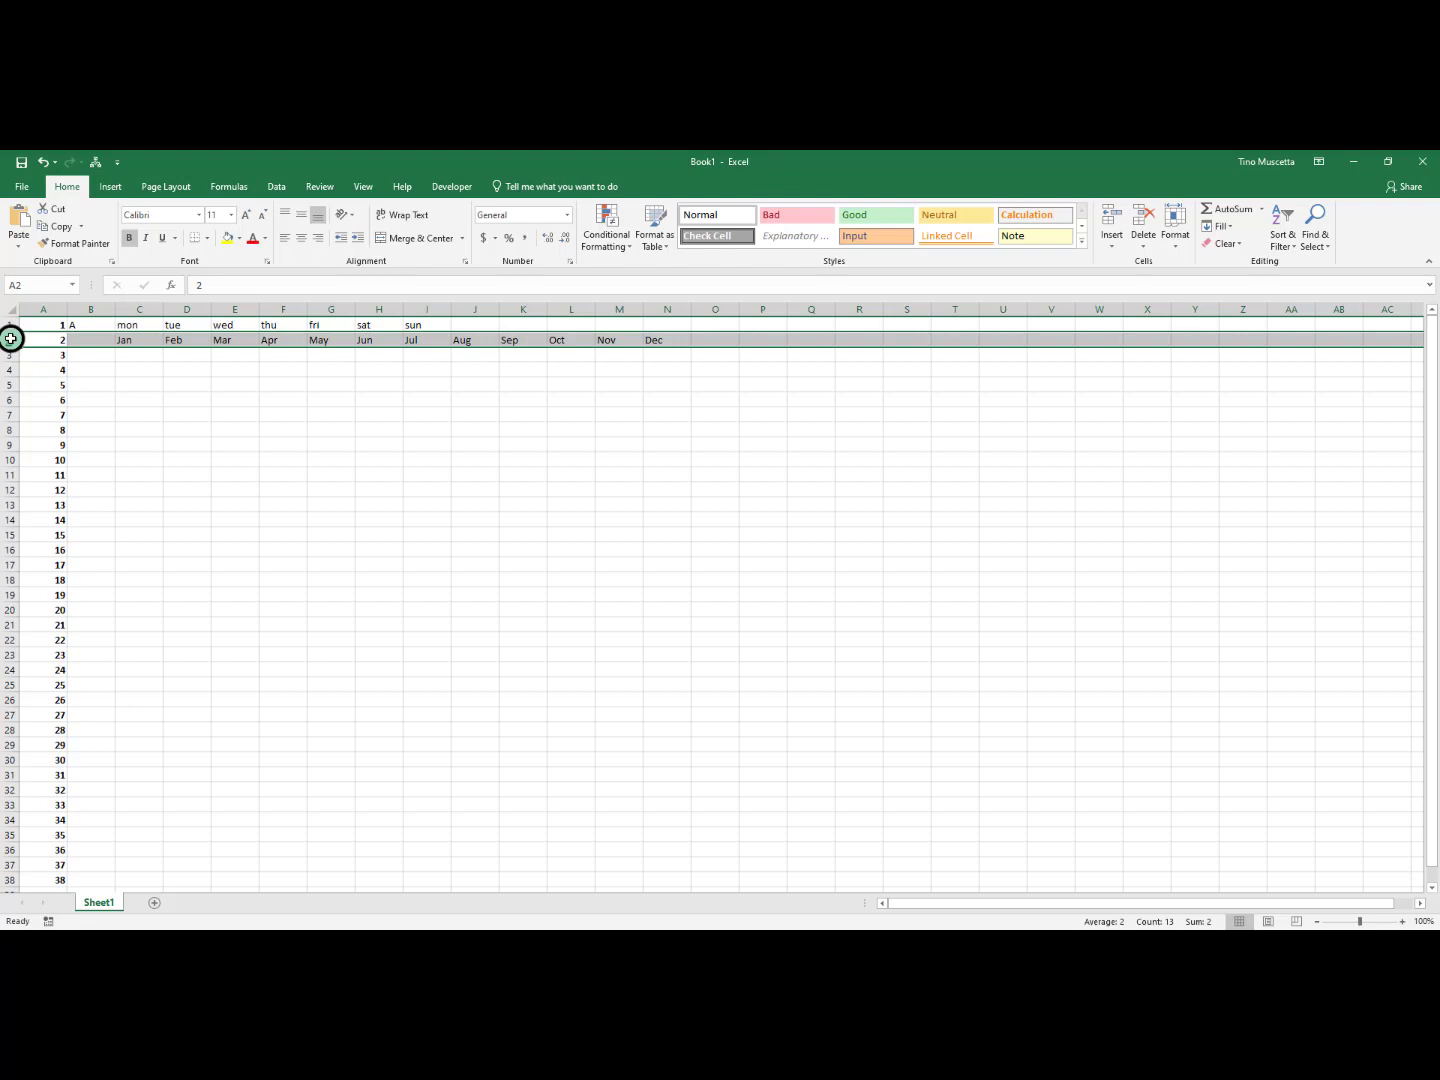
left_click(226, 239)
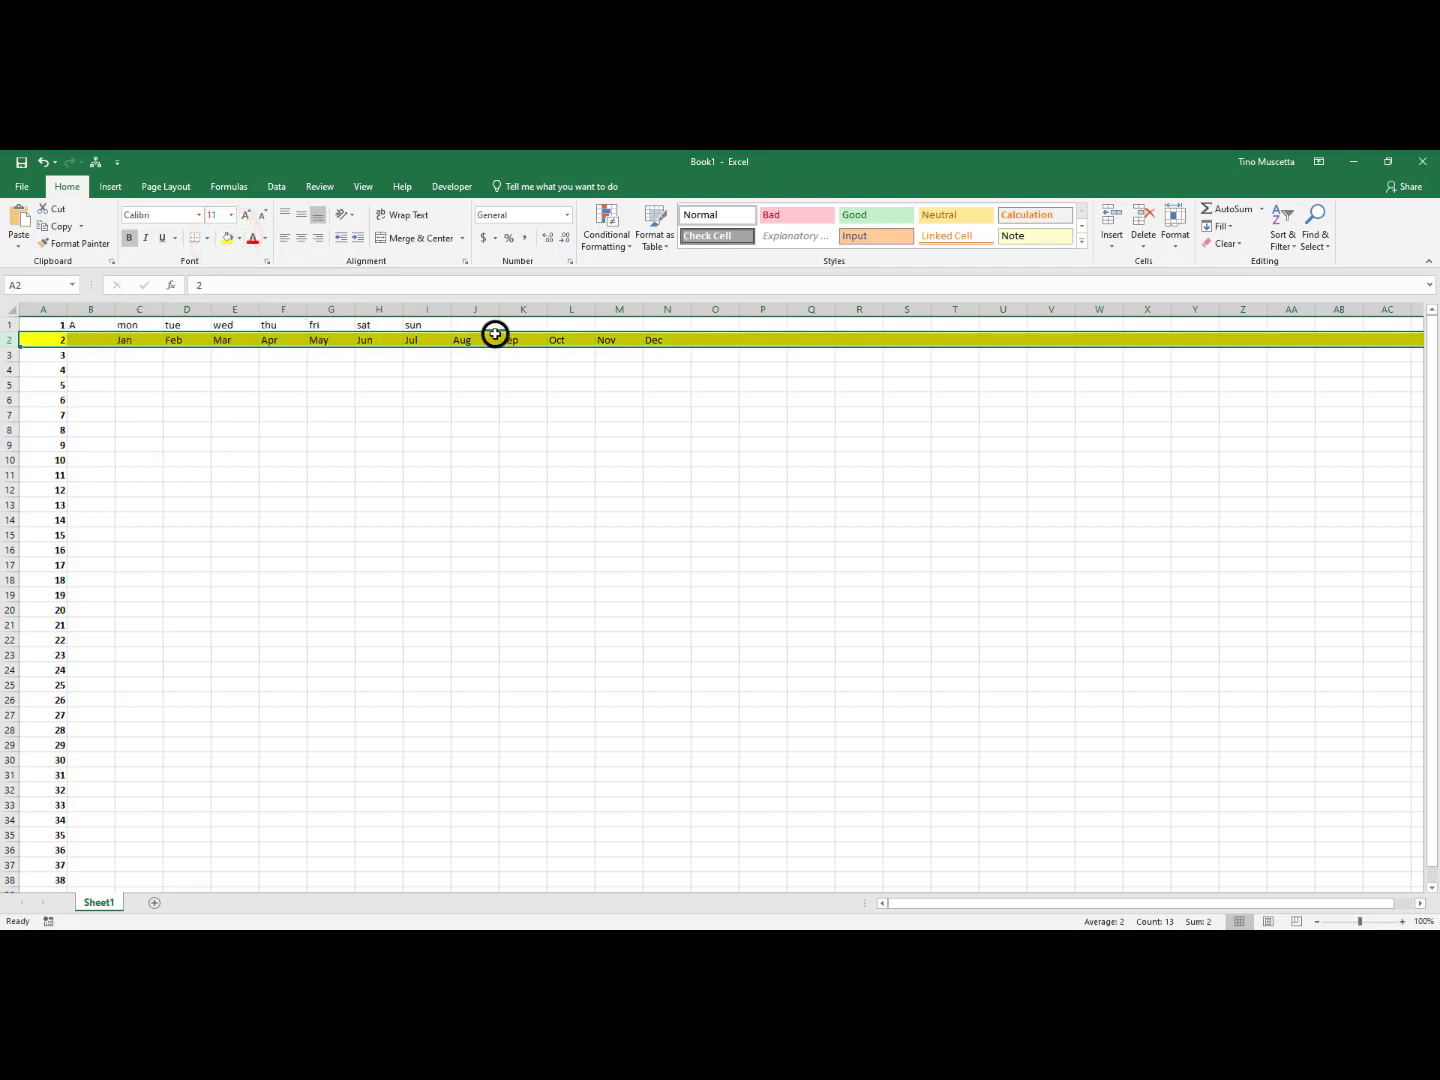
left_click(420, 490)
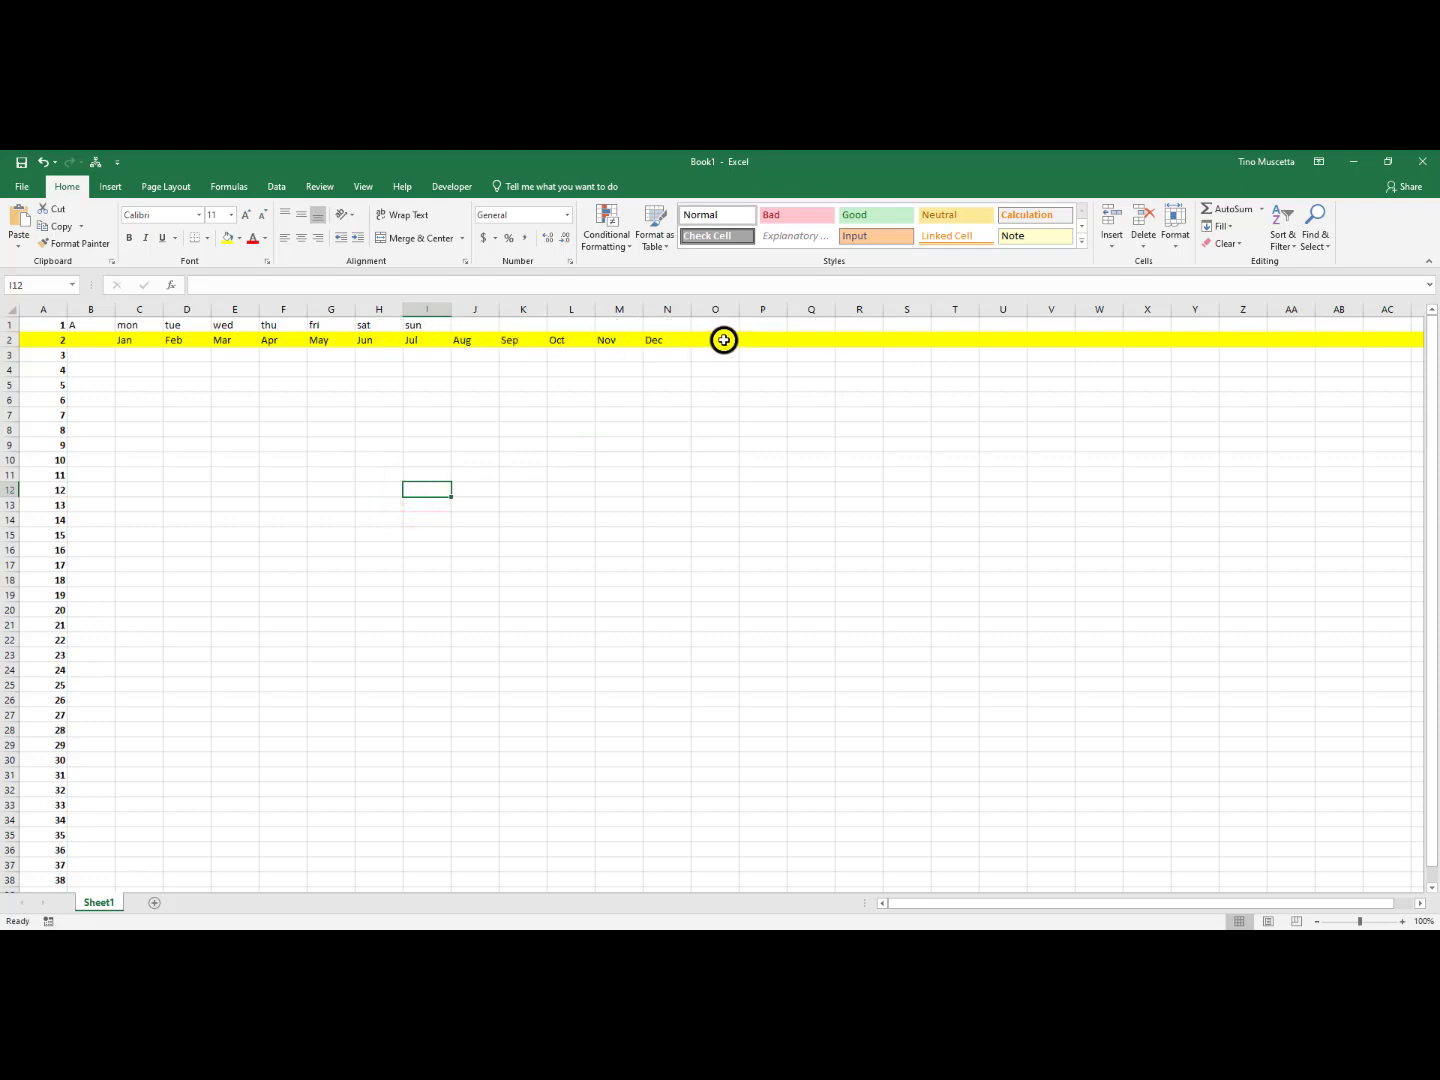
left_click(723, 340)
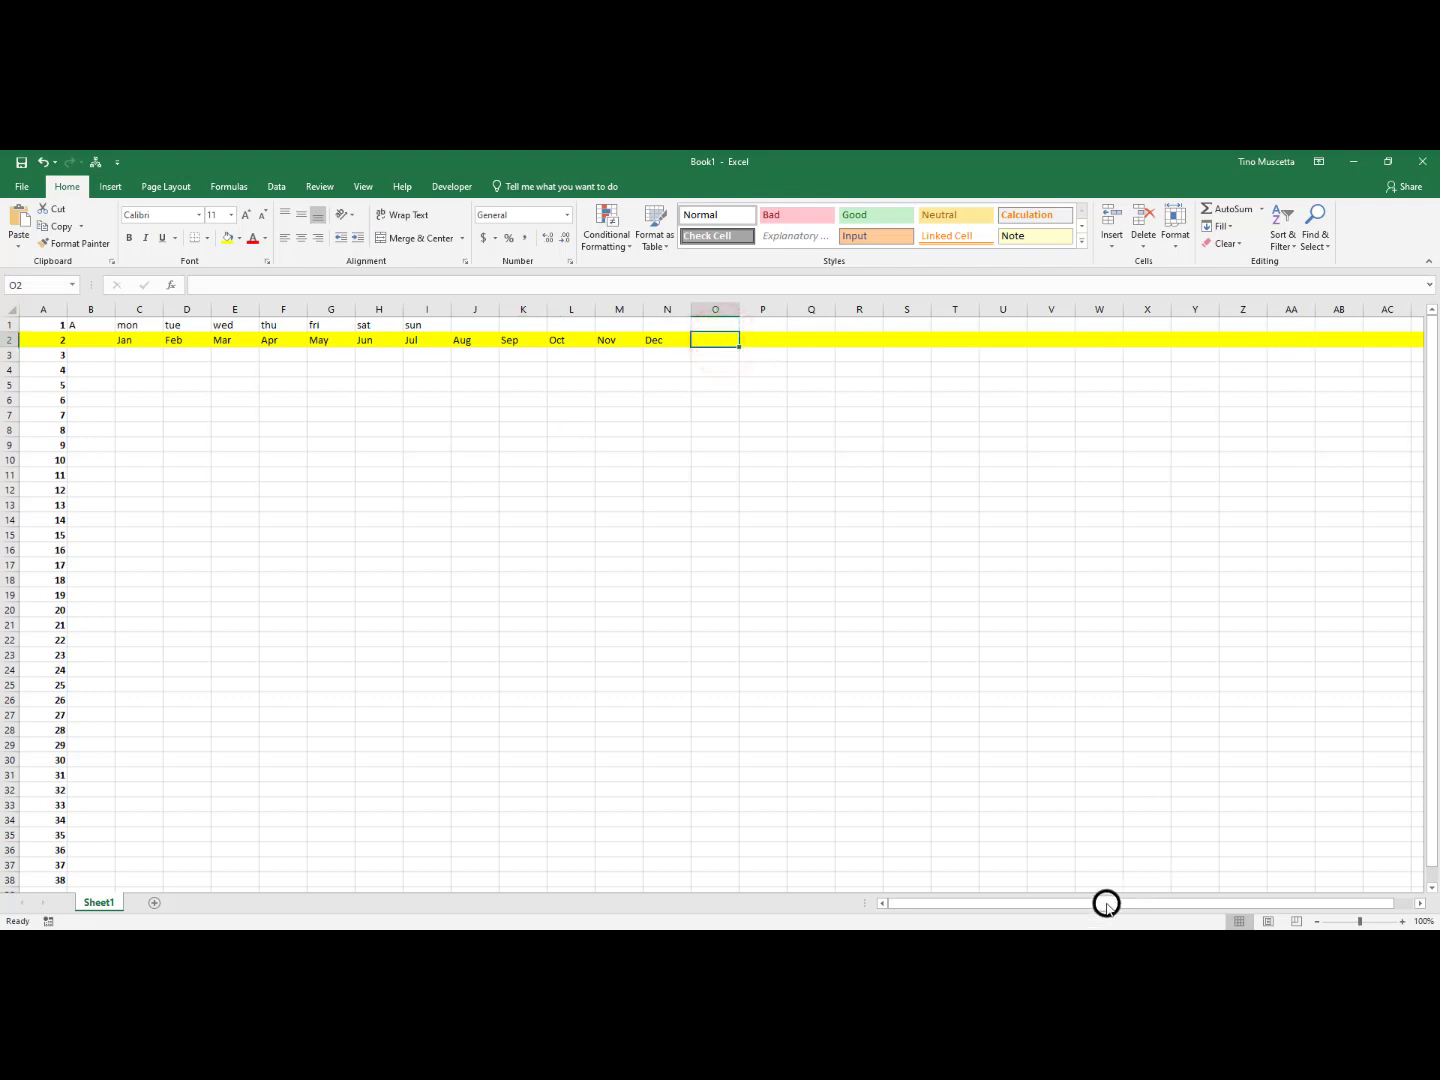
left_click_drag(1106, 904, 1134, 896)
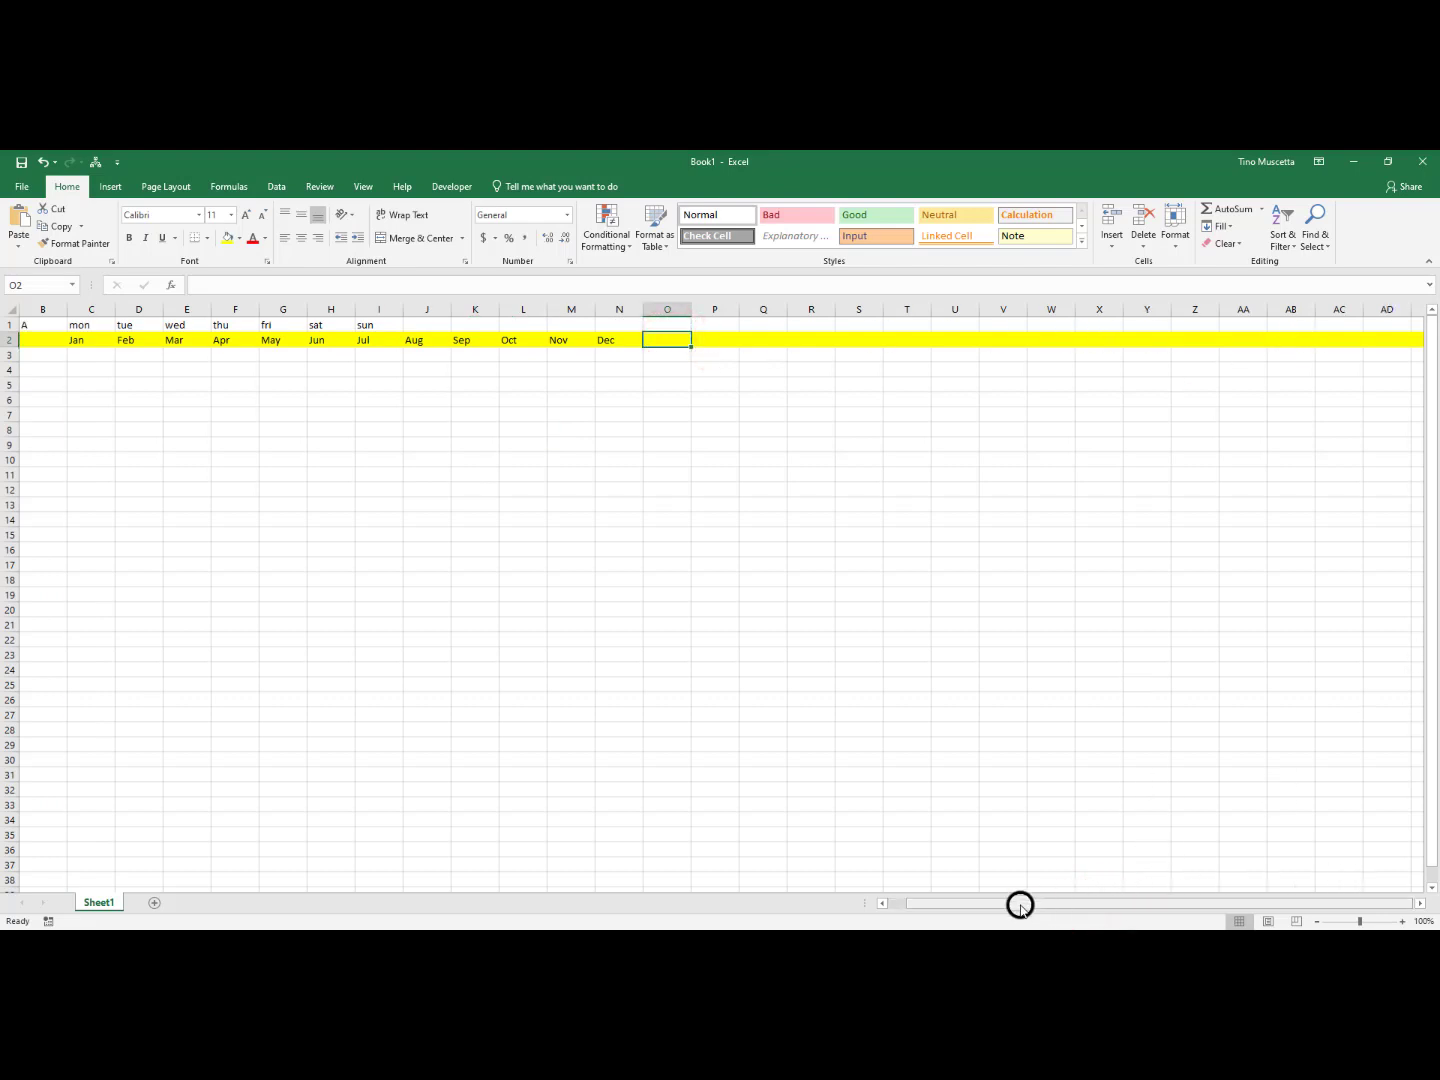
left_click_drag(1020, 906, 932, 904)
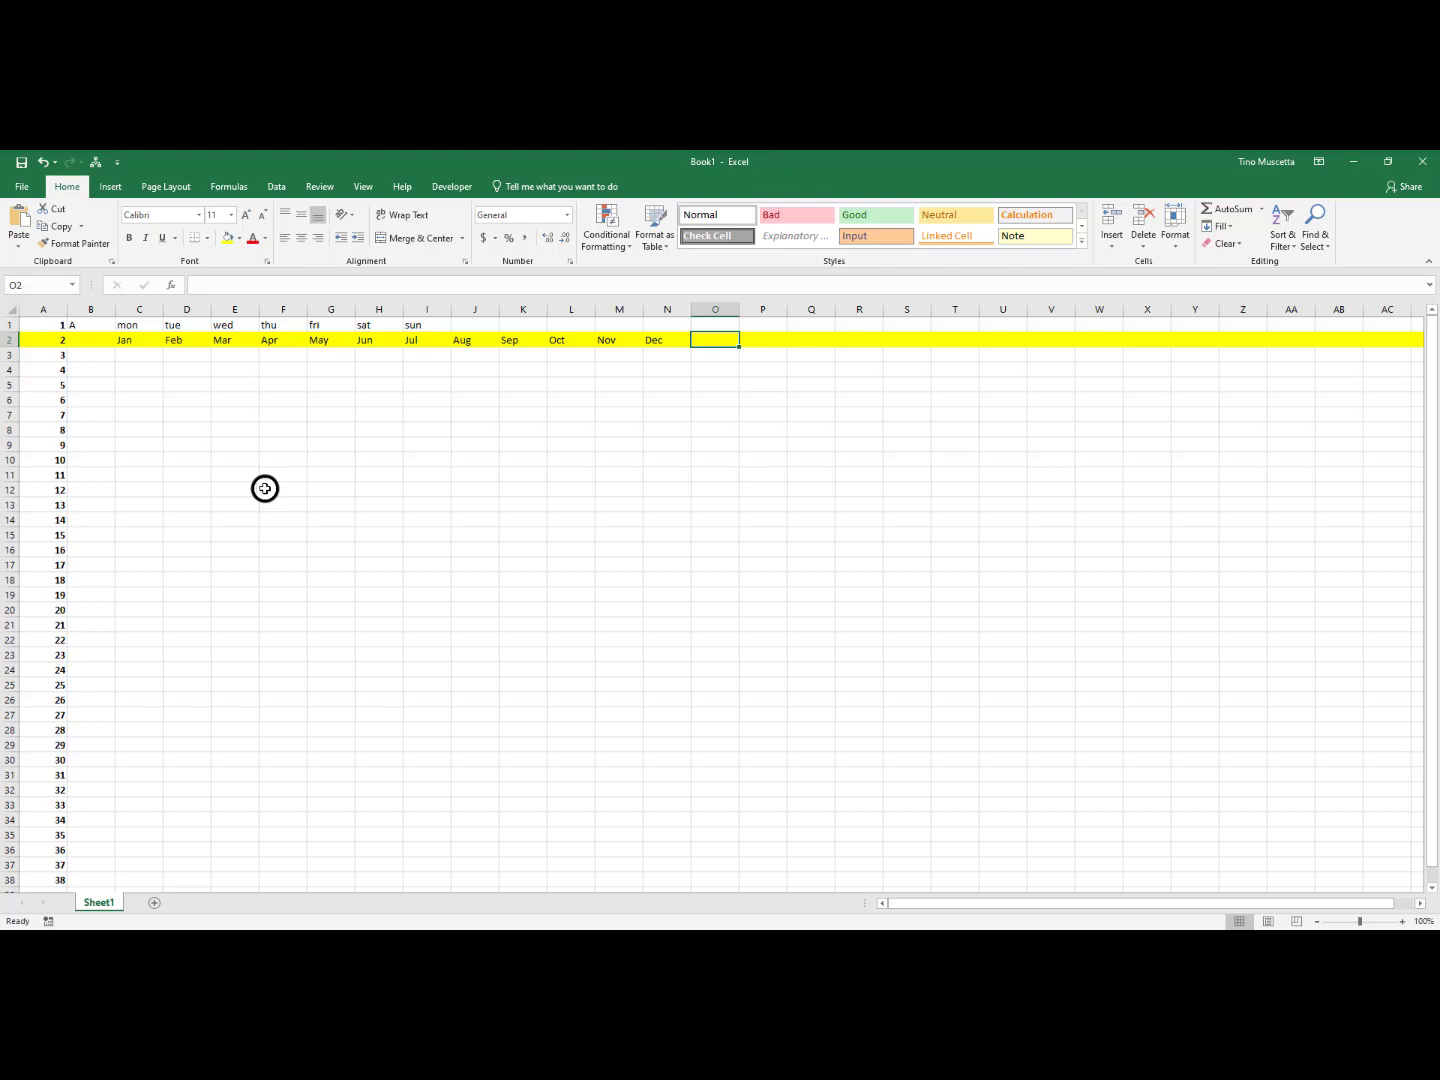
Replace the entry in C1 with Monday and fill the full weekday names across row 1 to Sunday in I1
left_click(132, 323)
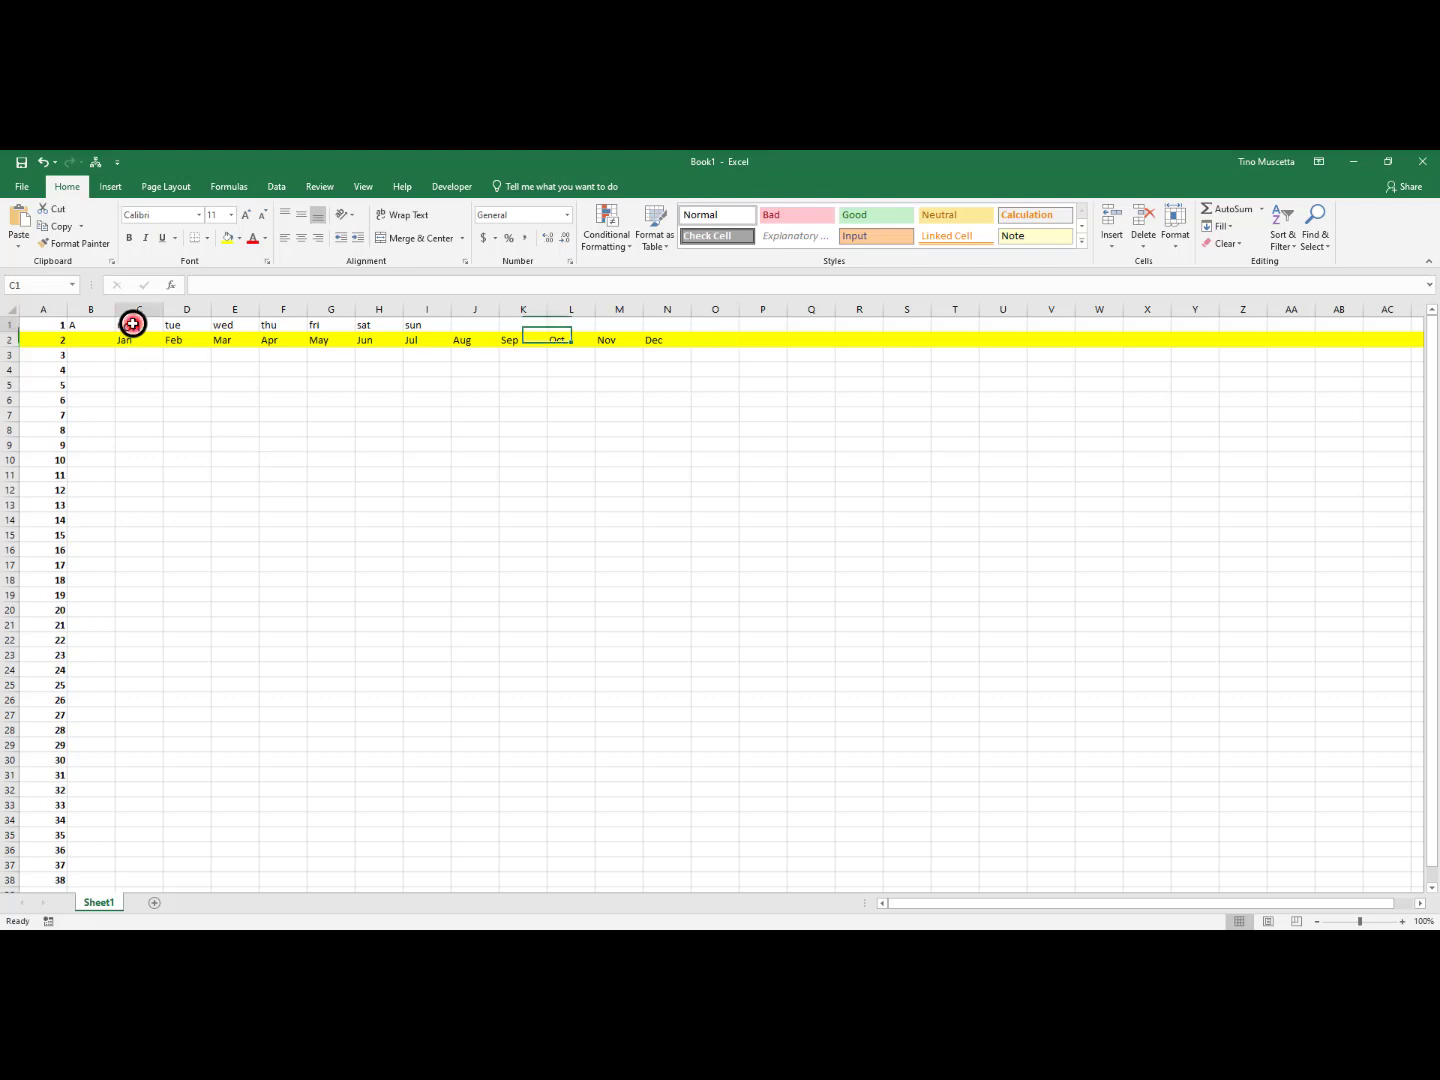
type("mon")
key("ctrl+Return")
type("M")
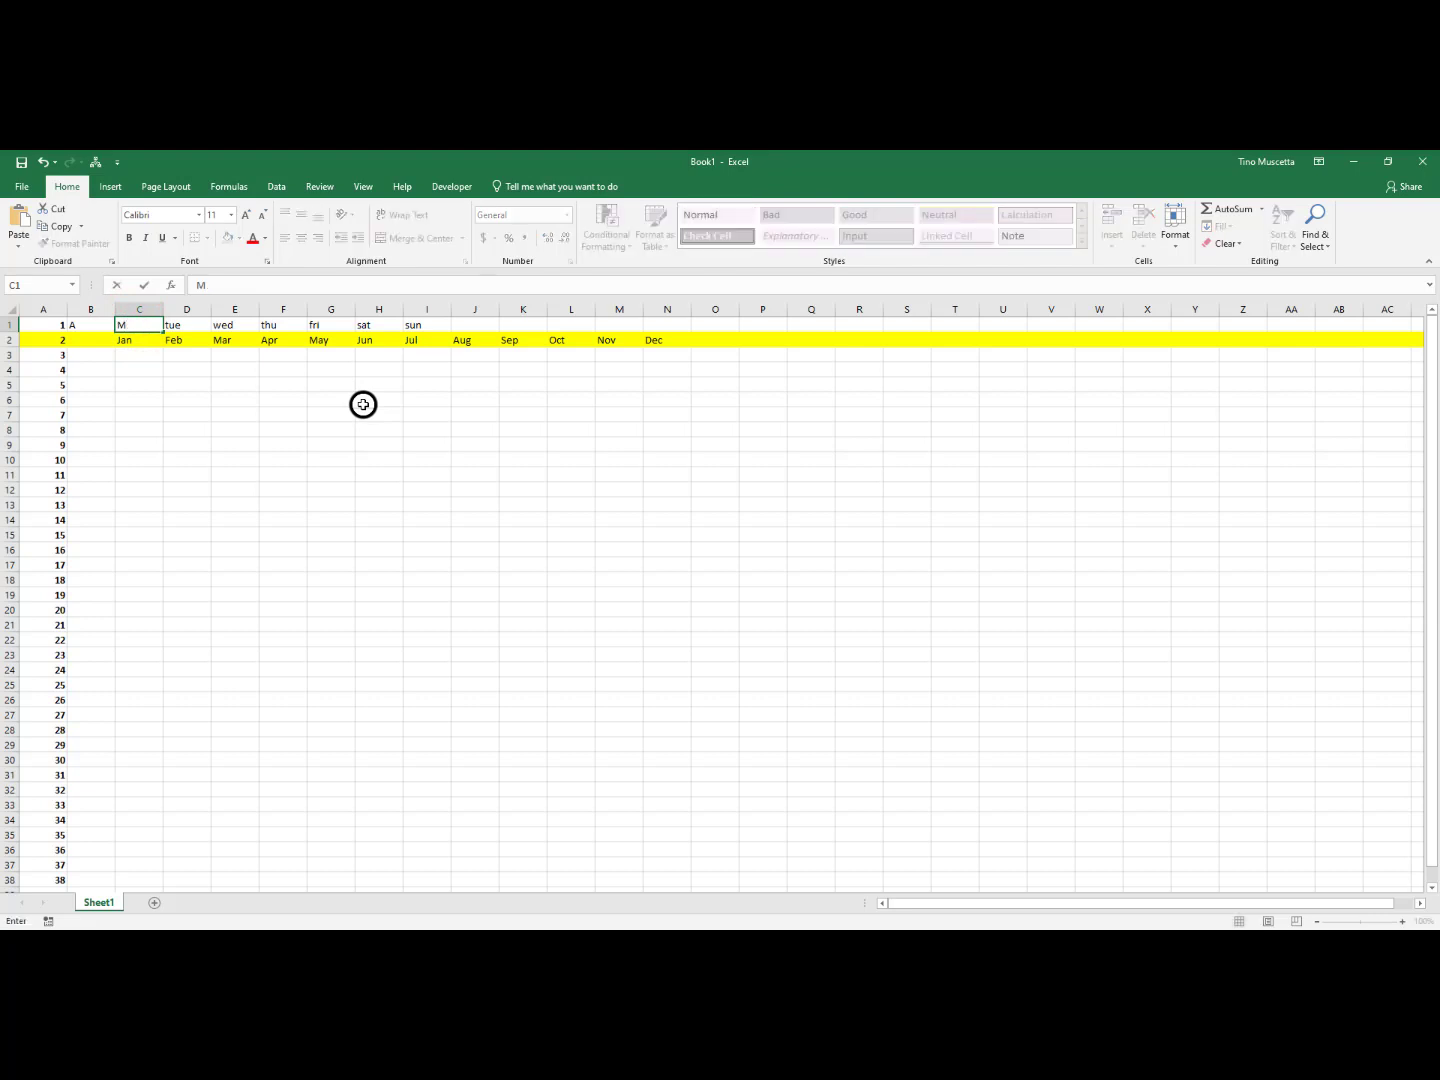
type("onday")
left_click_drag(163, 334, 441, 320)
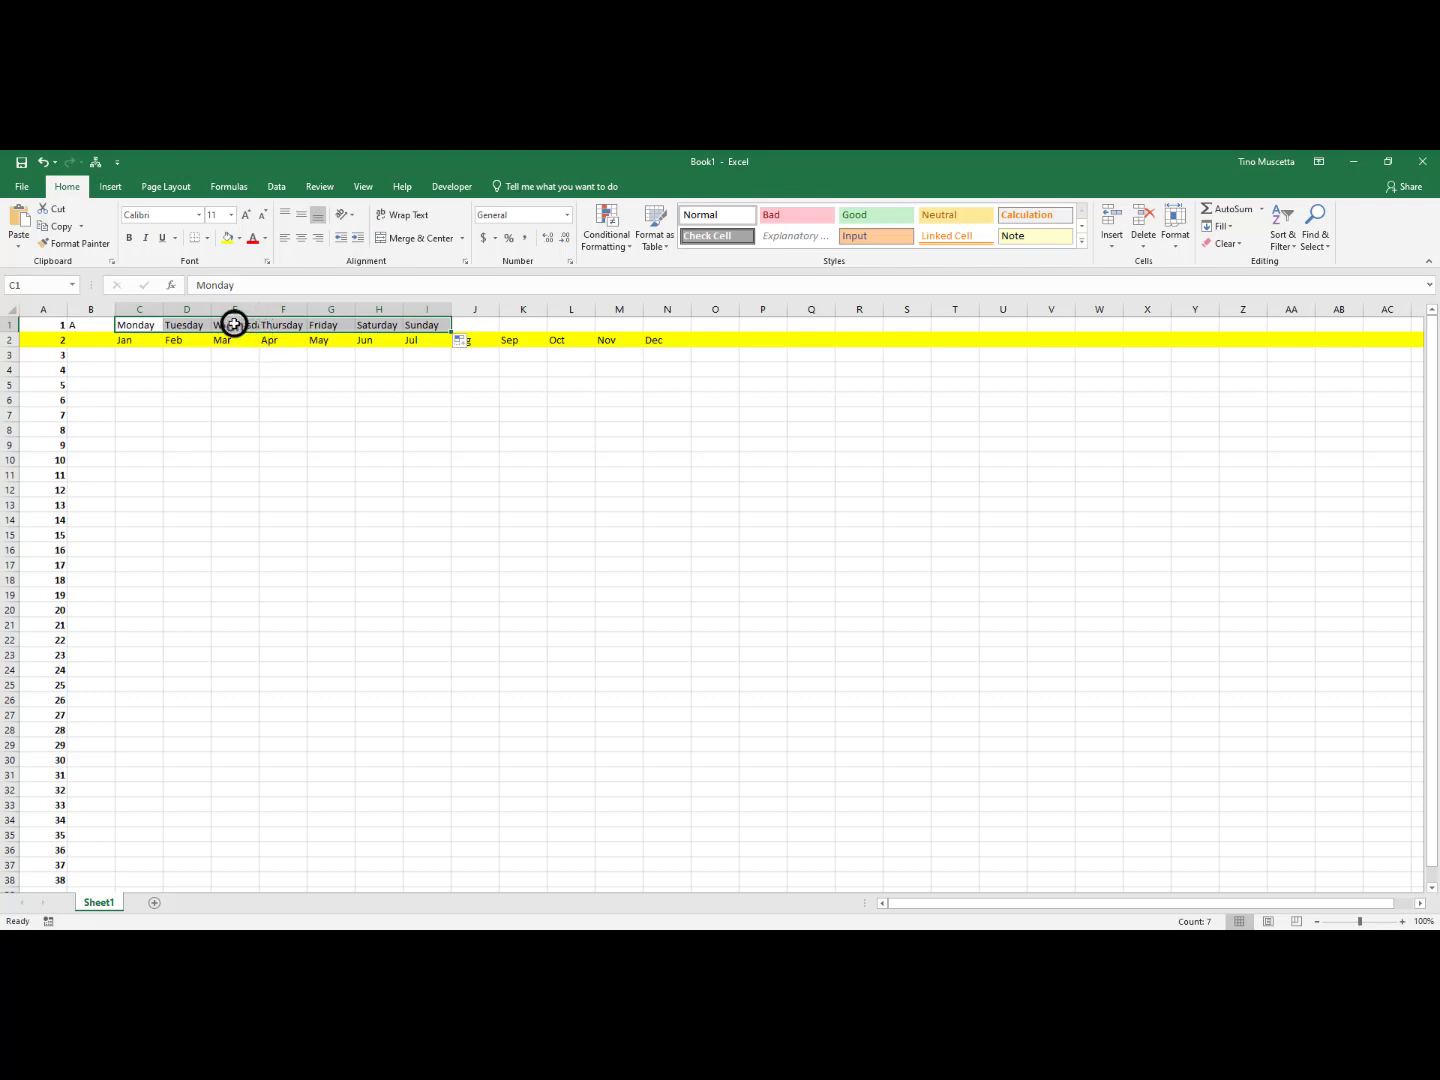
left_click(235, 325)
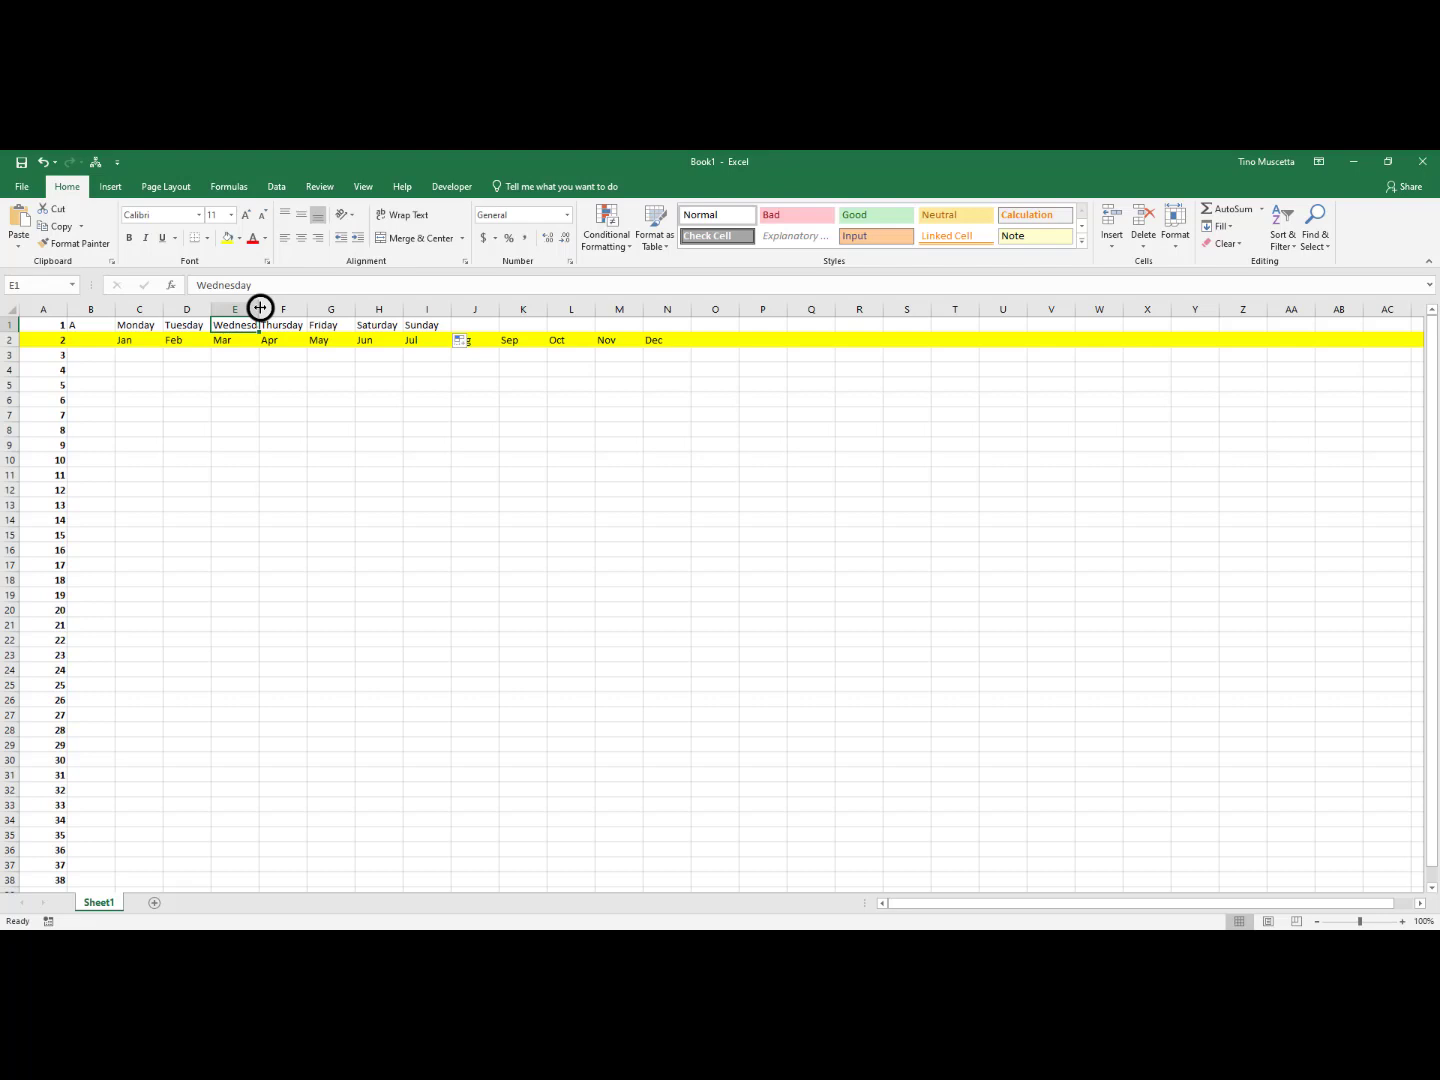
Widen column E so that Wednesday fits in its cell, and increase the height of row 3
double_click(260, 307)
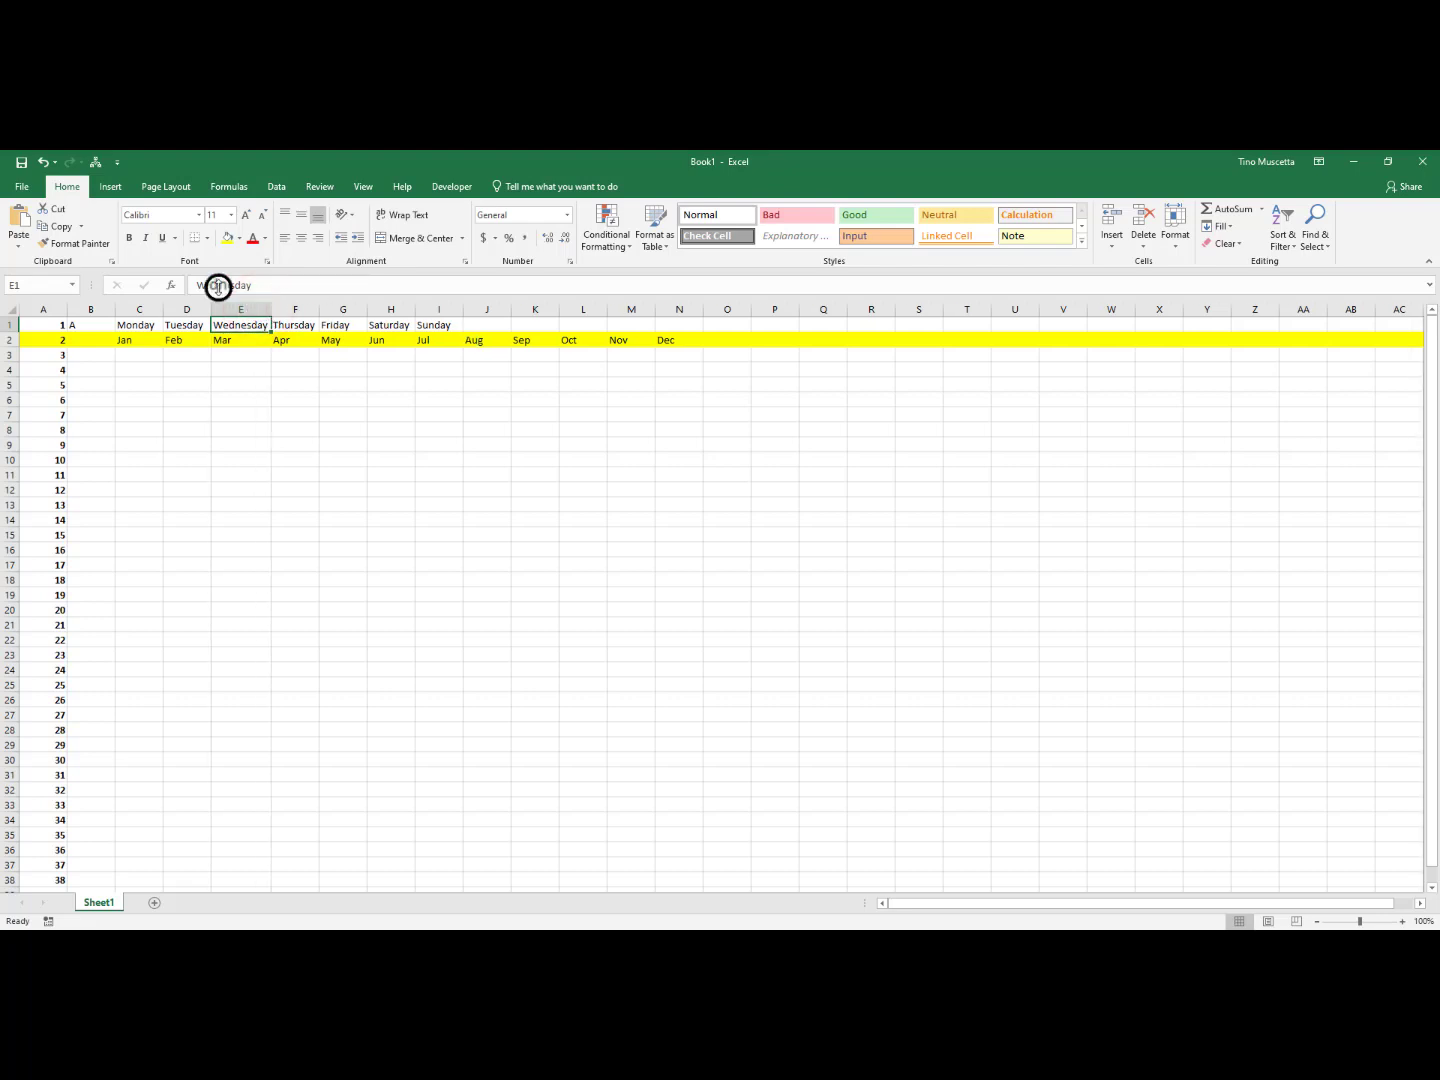
left_click(45, 162)
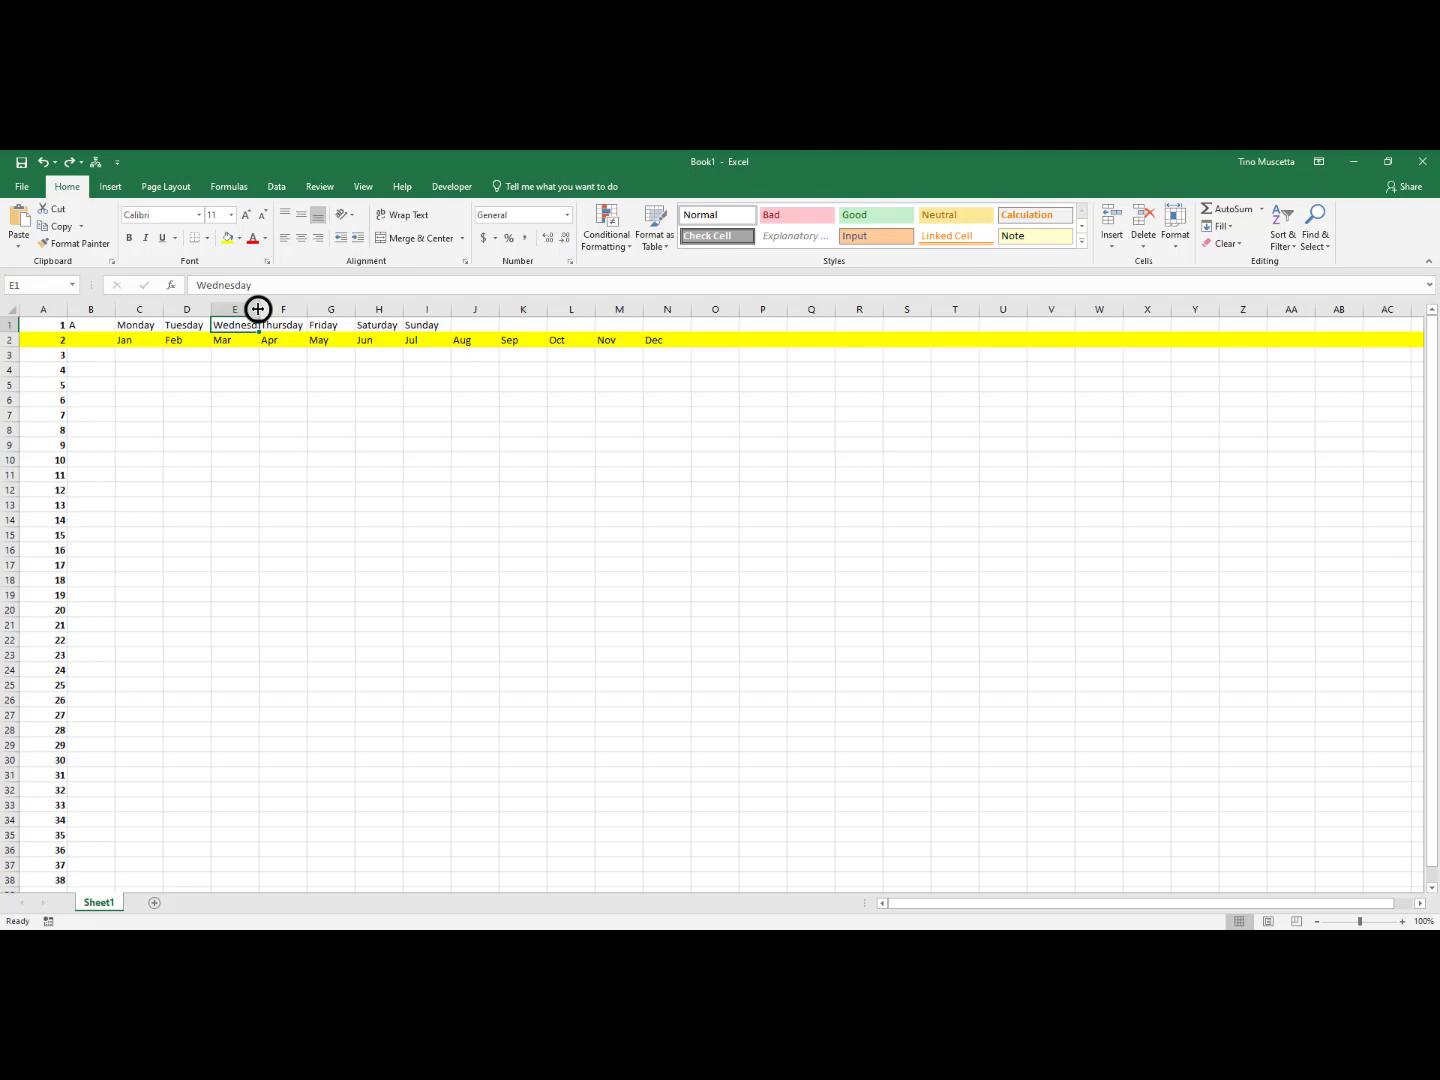
left_click_drag(258, 310, 275, 310)
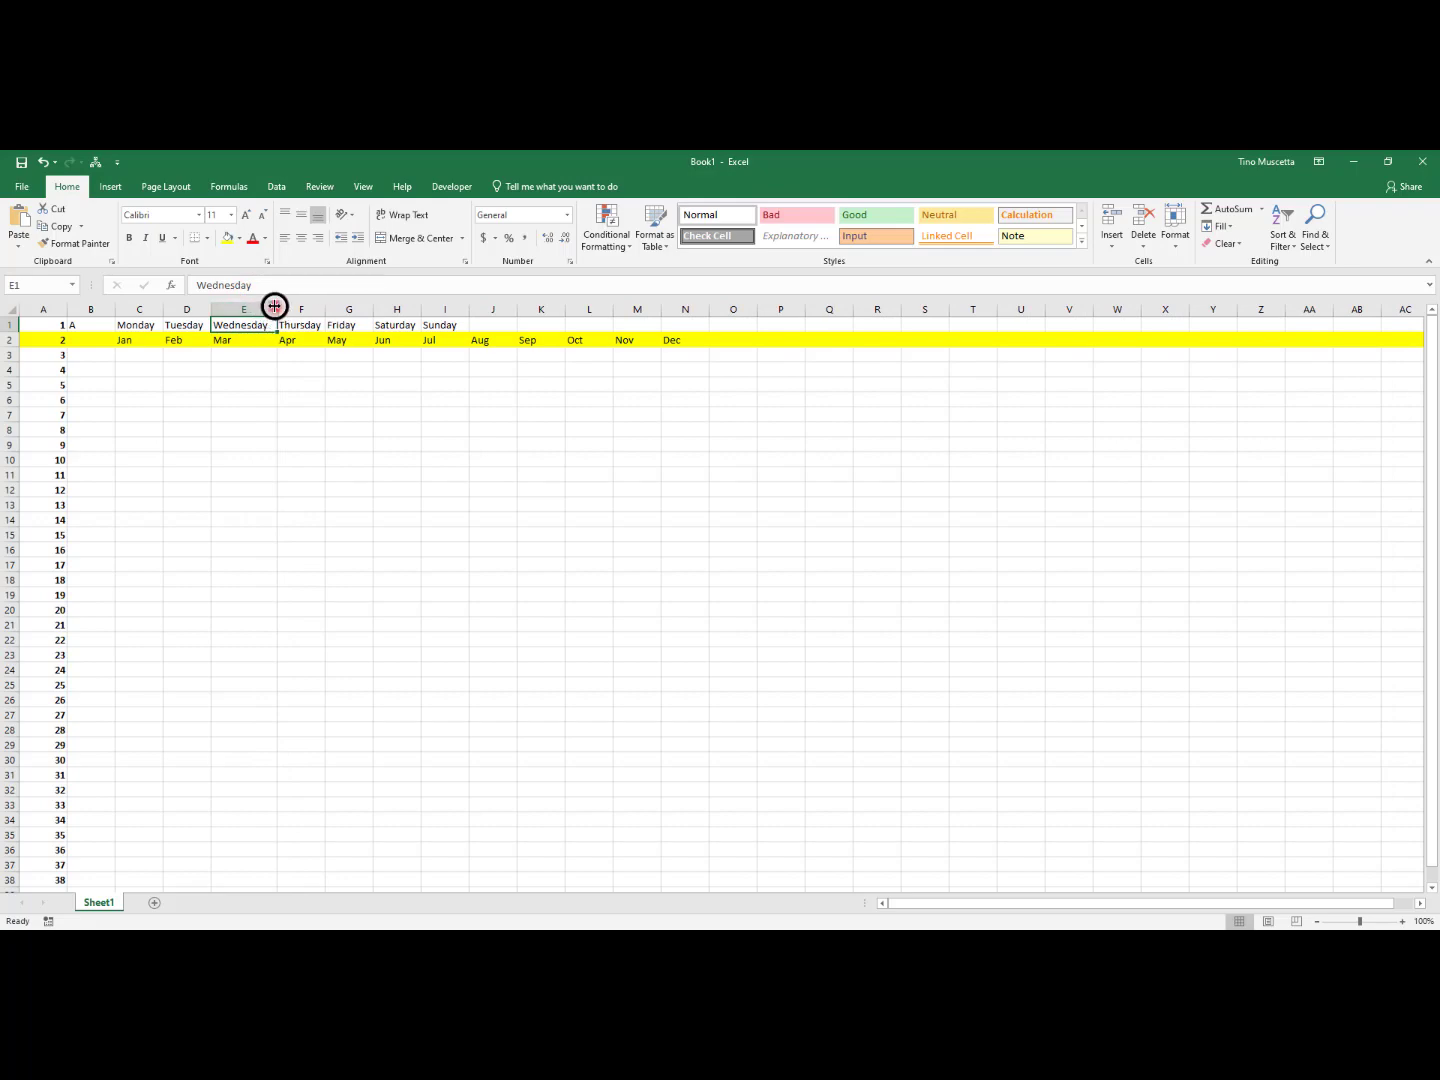
left_click_drag(274, 306, 482, 308)
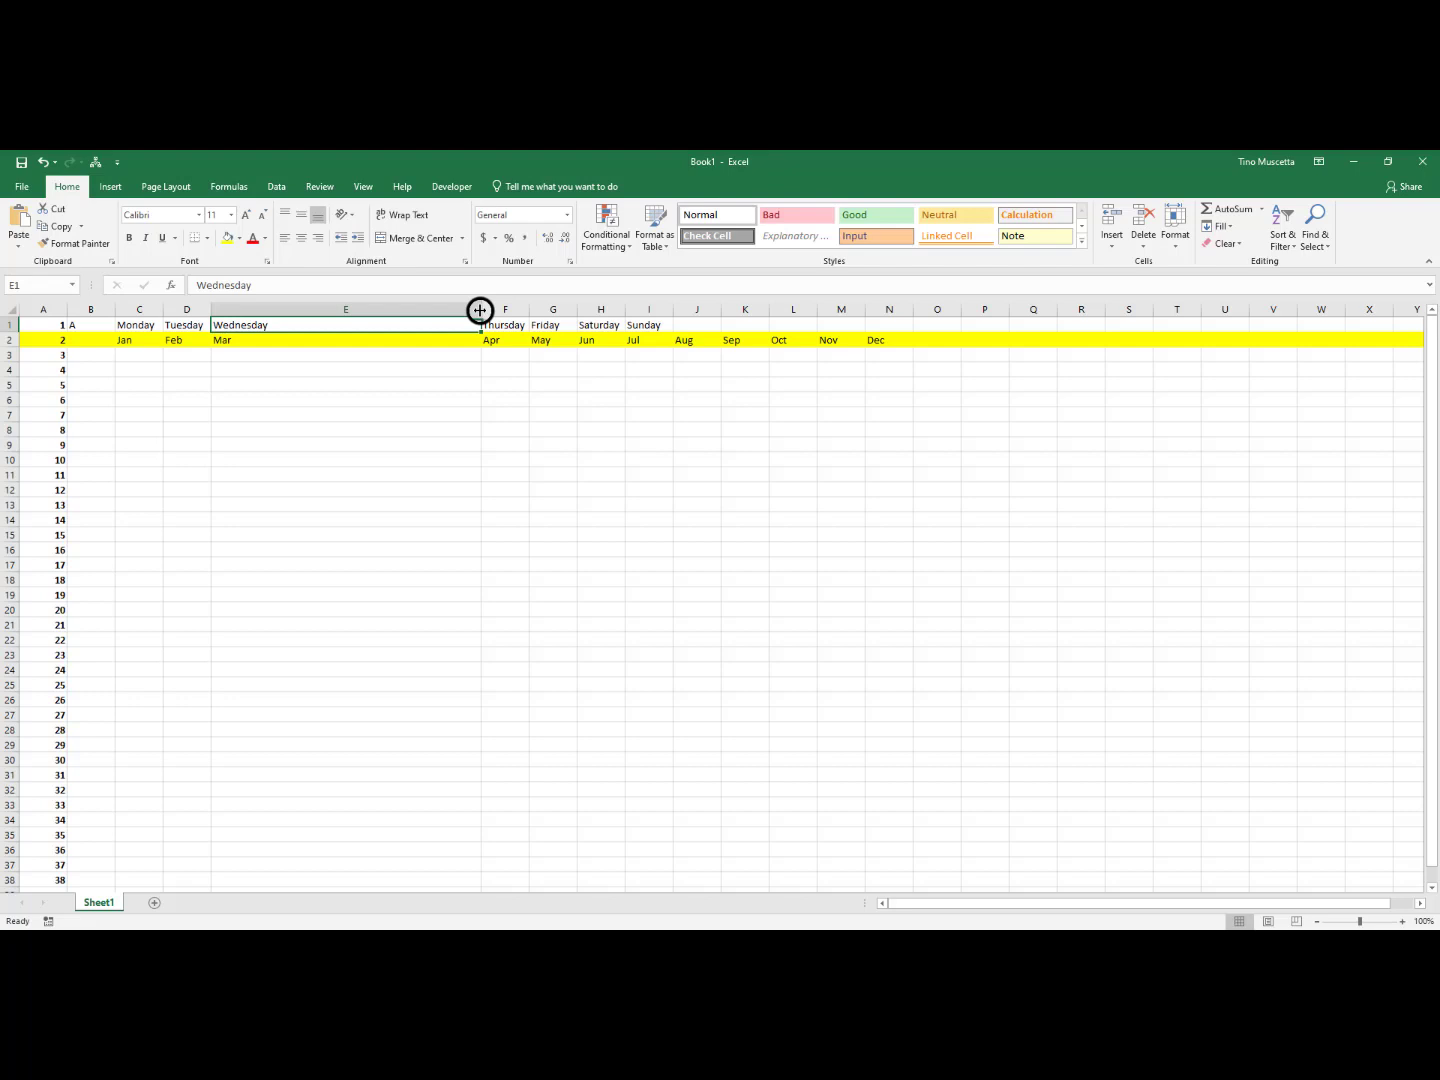
left_click_drag(481, 311, 269, 312)
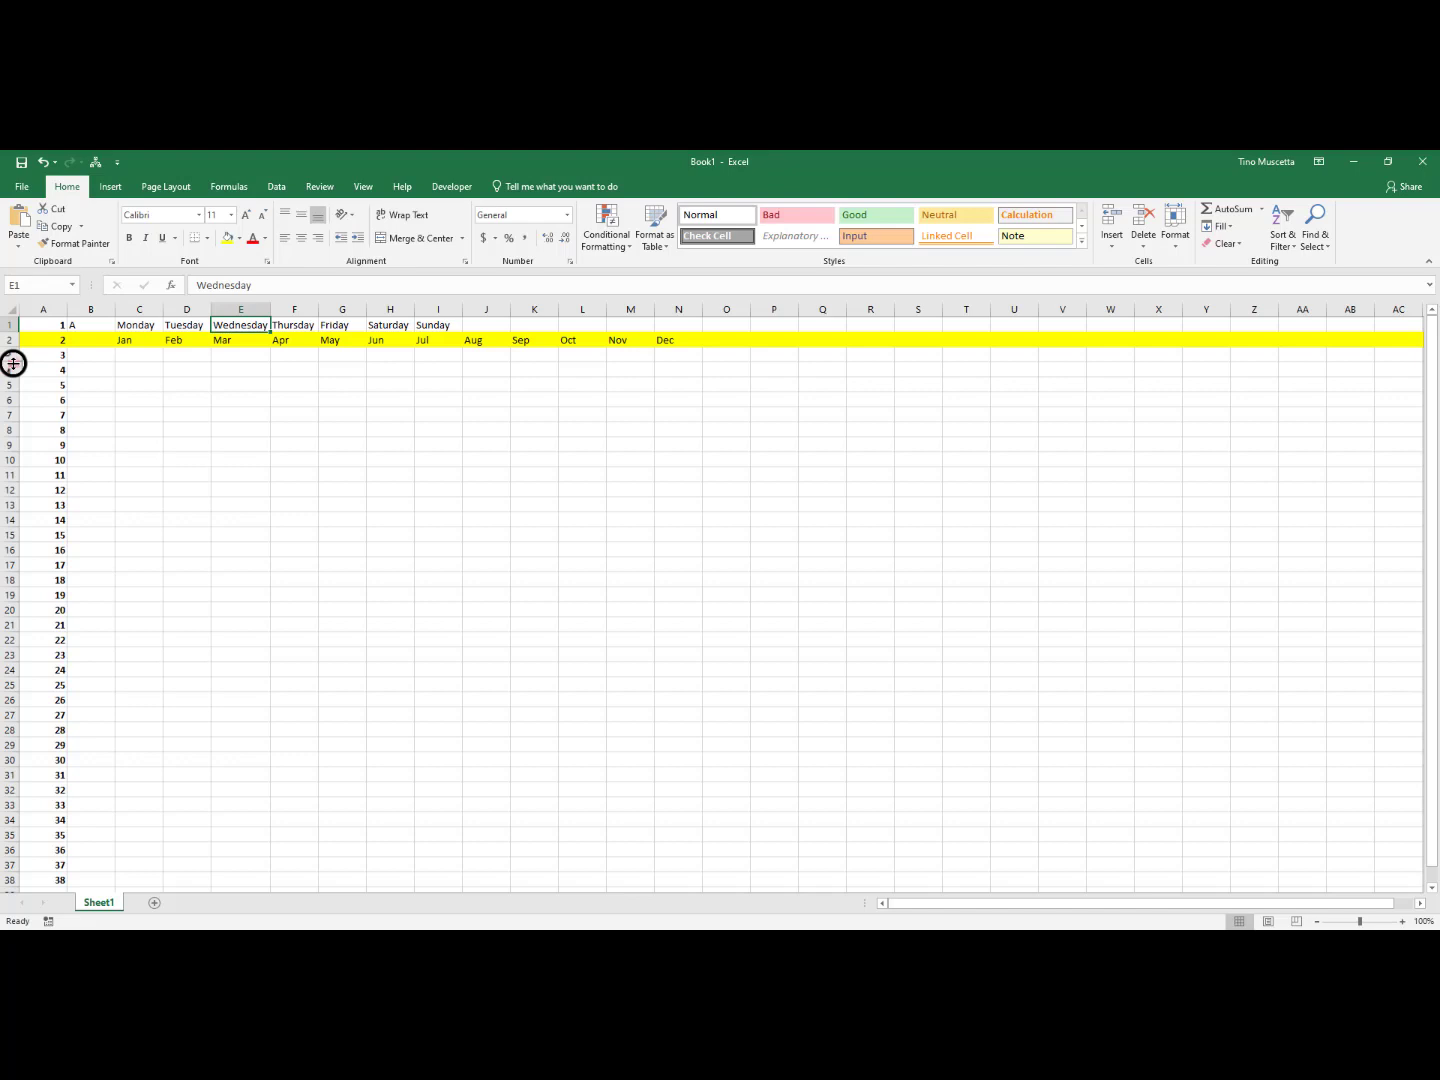
left_click_drag(14, 364, 10, 403)
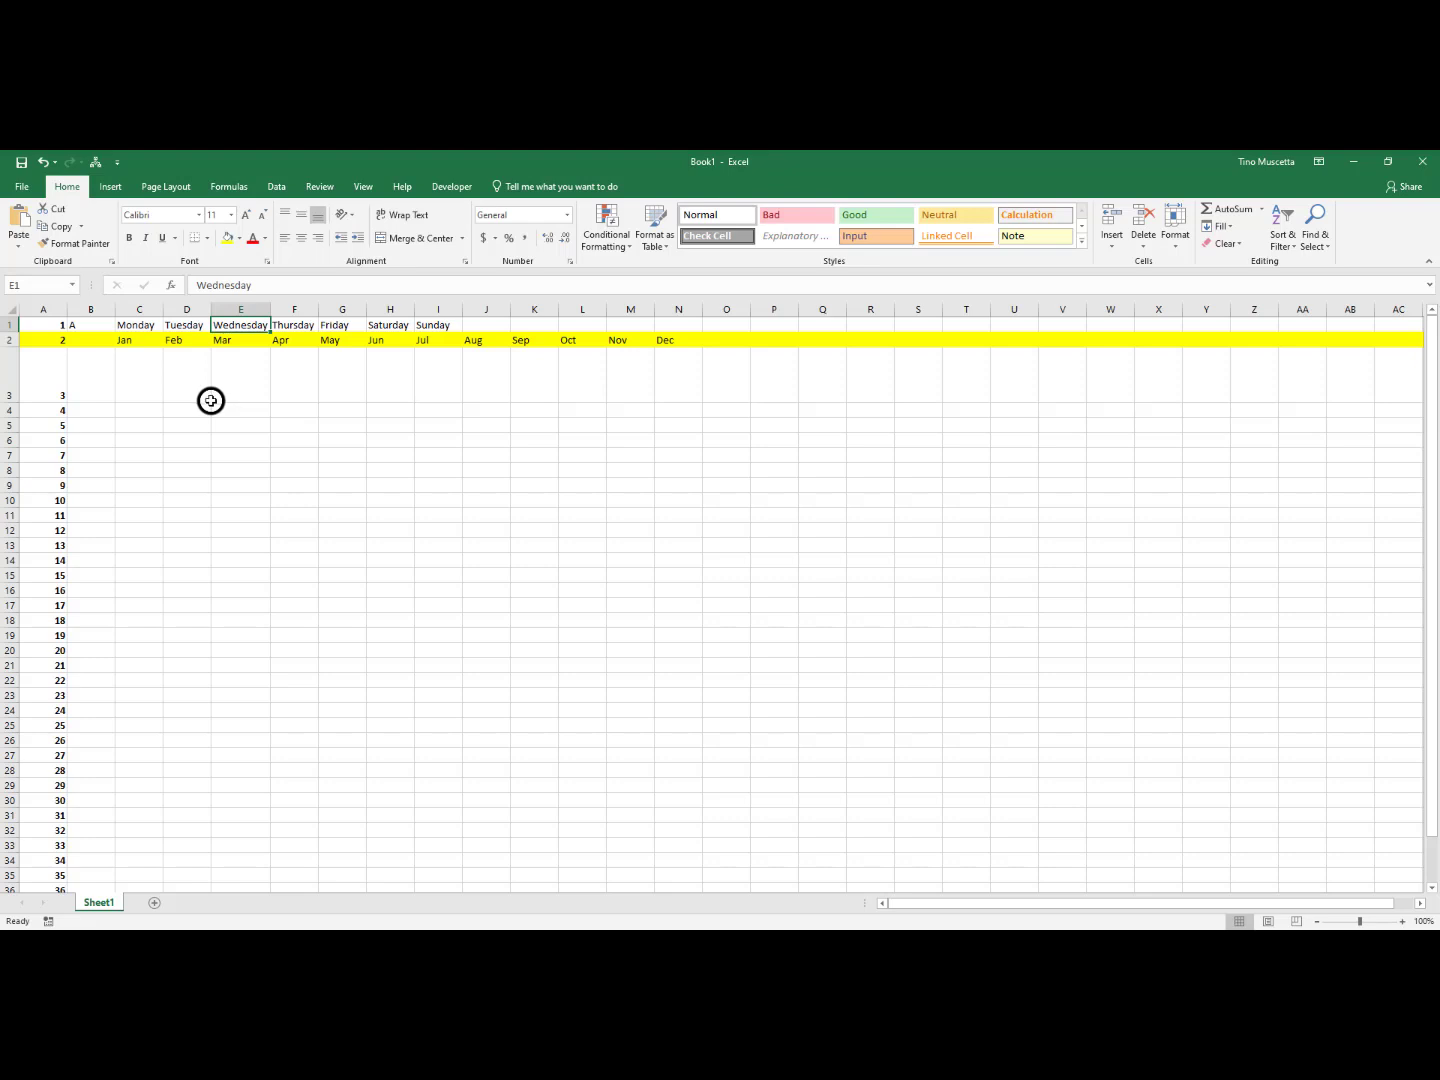
Move the Wednesday entry from cell E1 to the empty cell K10
left_click(251, 325)
left_click(1402, 920)
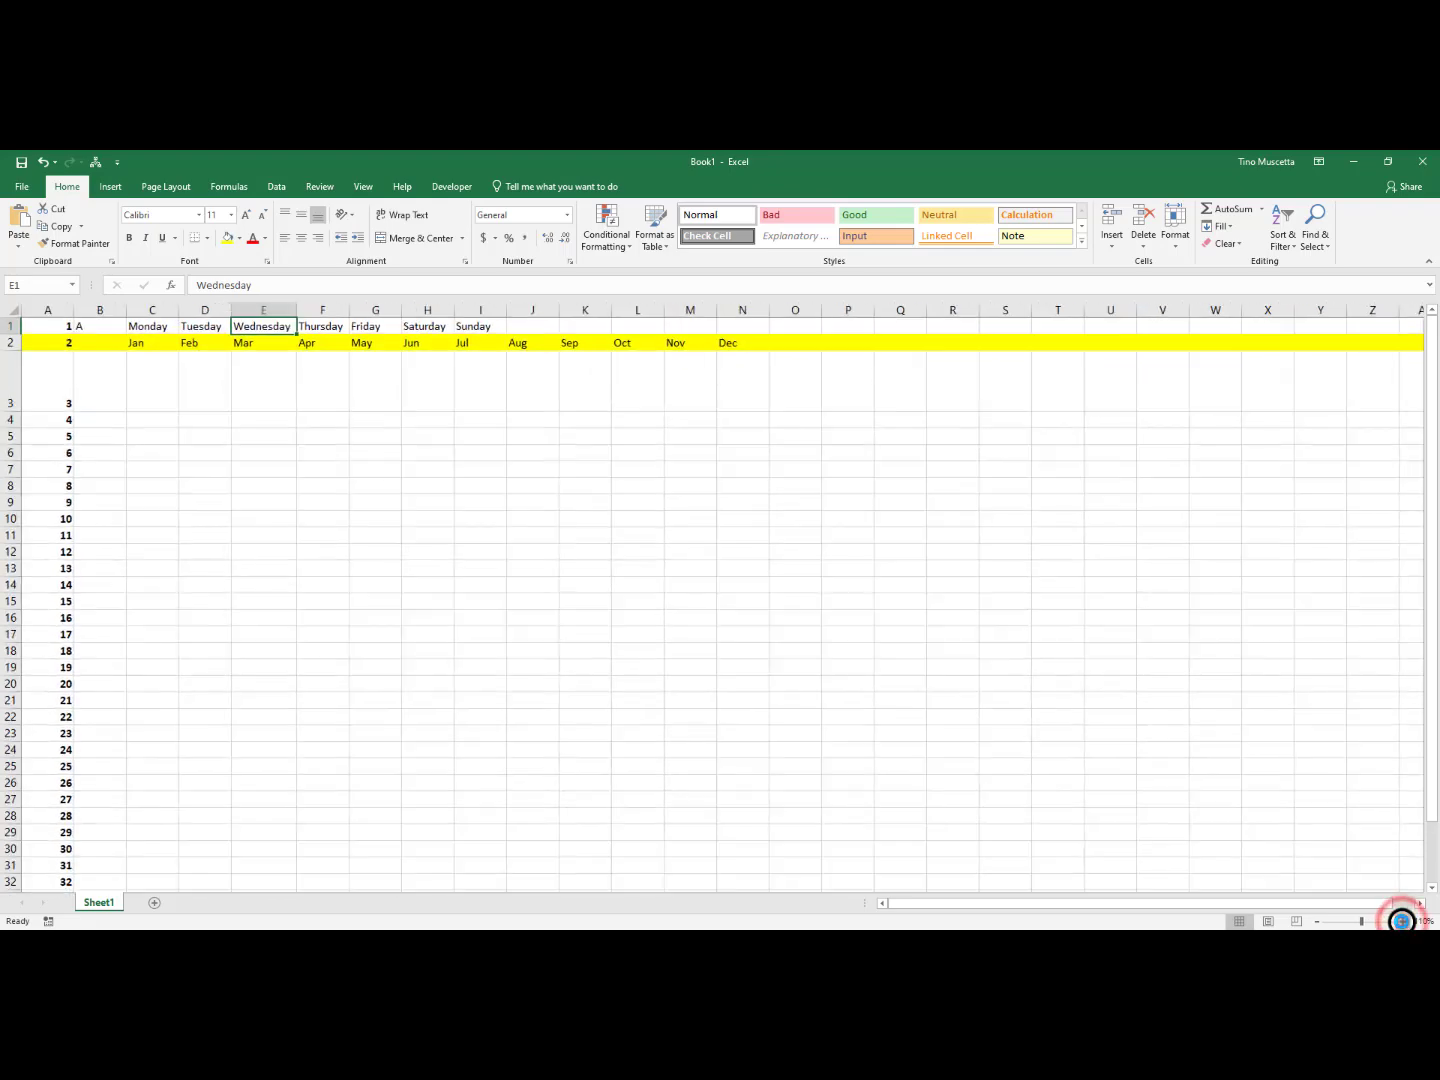
left_click(1402, 920)
left_click(1402, 920)
left_click(1402, 920)
left_click(1402, 920)
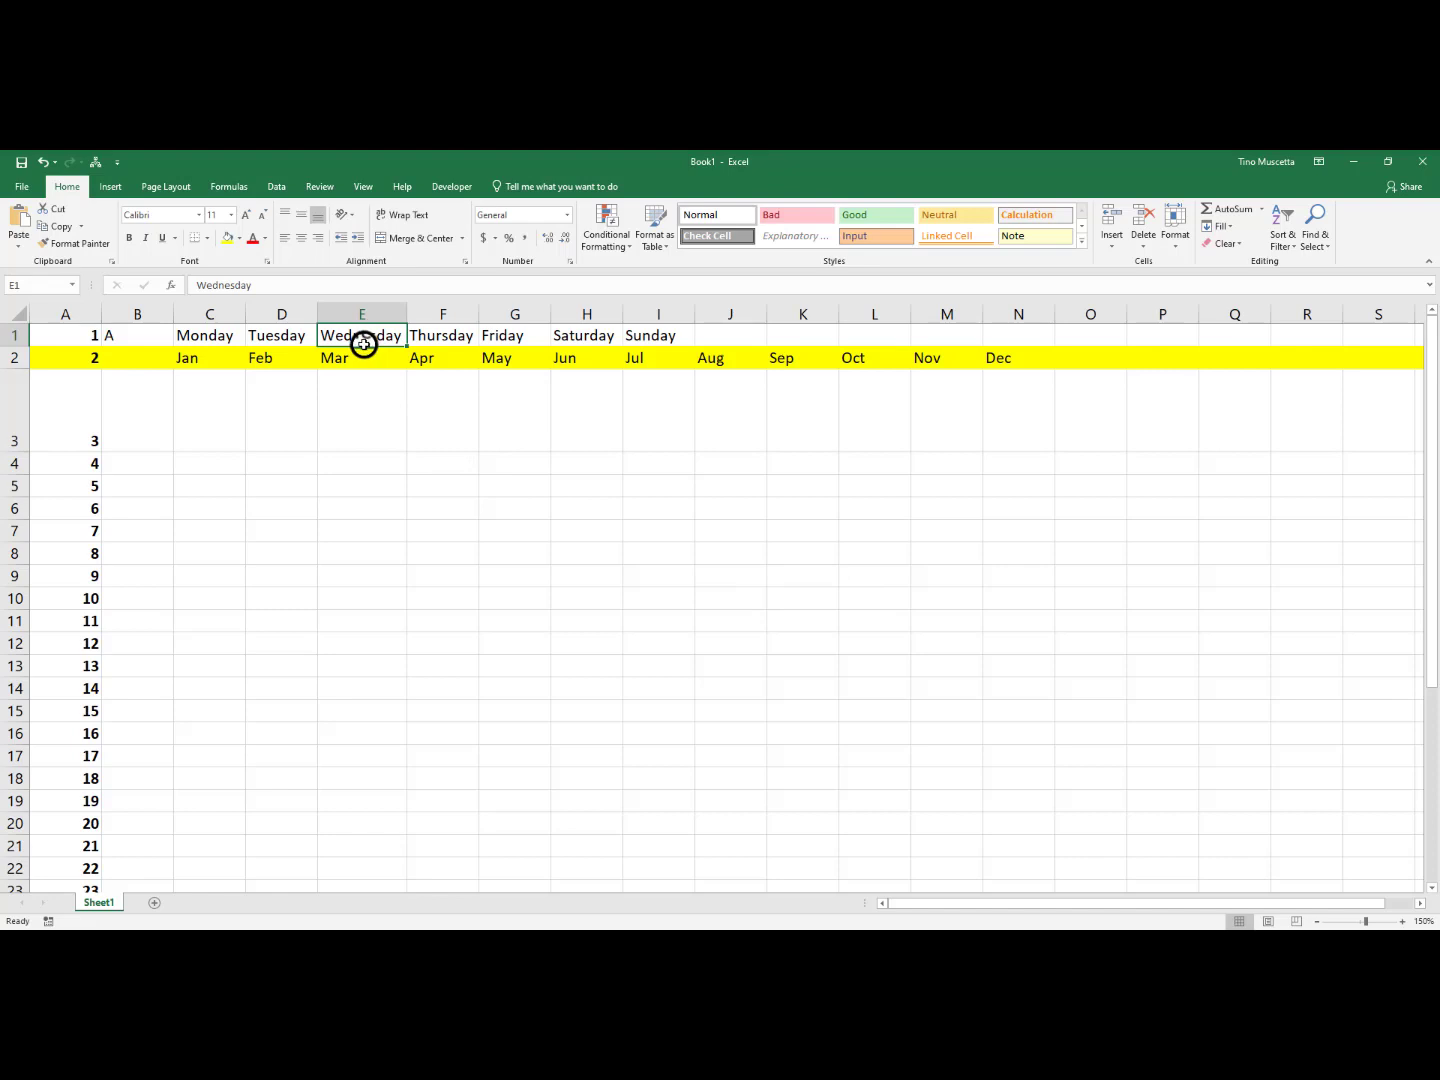
left_click_drag(363, 344, 802, 592)
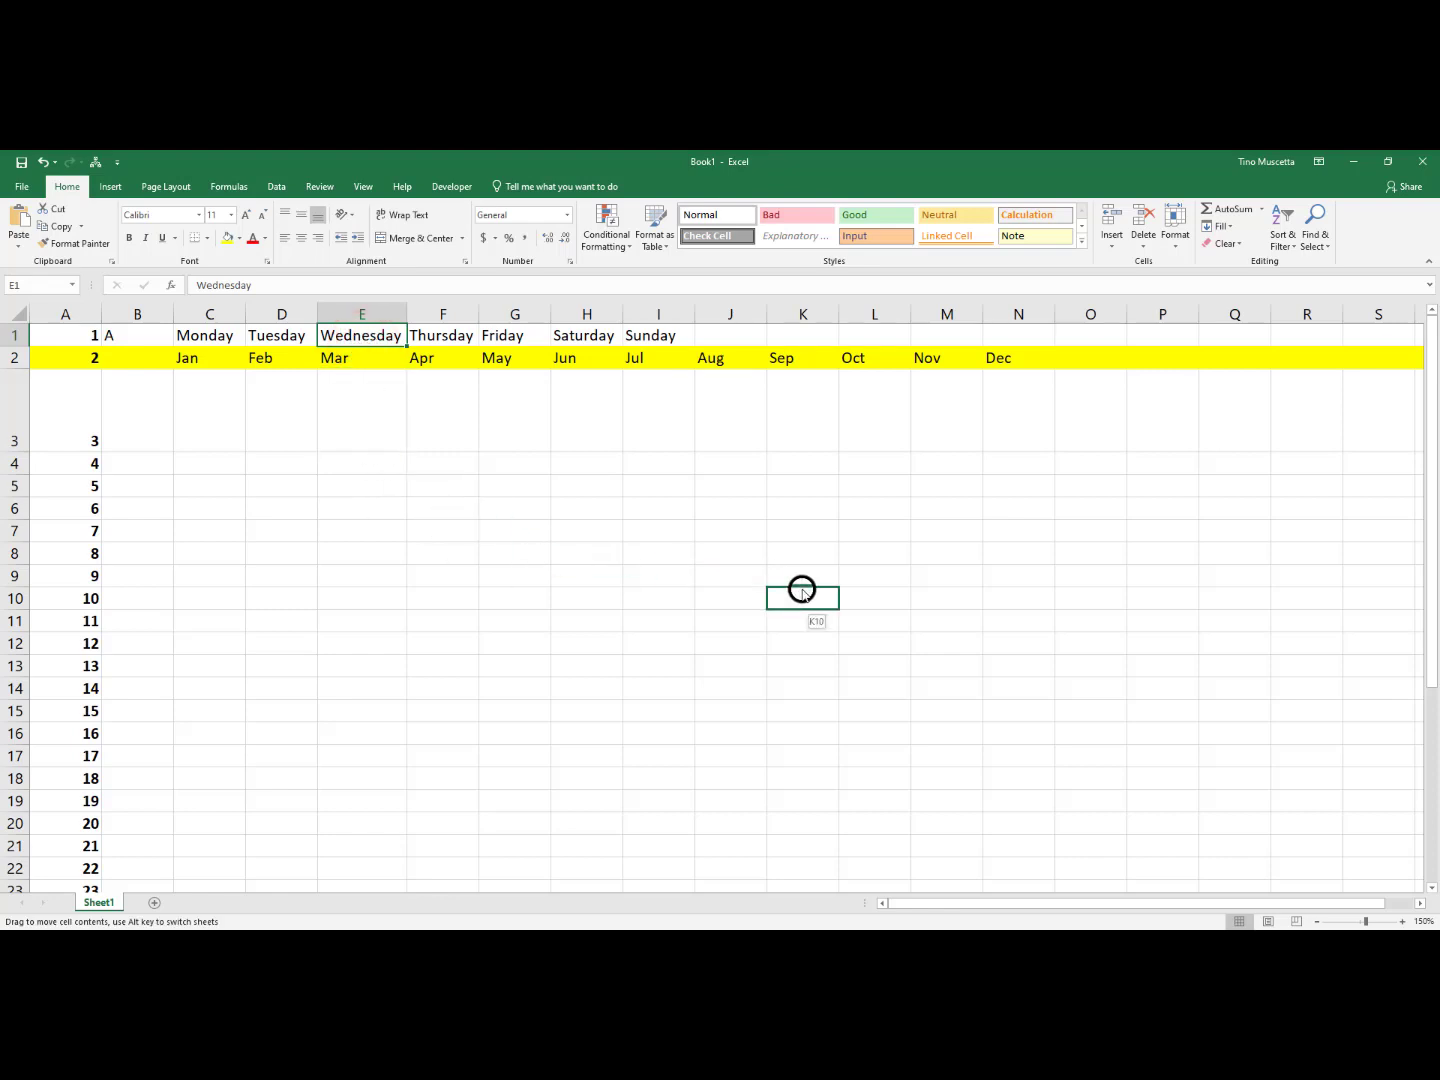
left_click_drag(802, 592, 804, 594)
left_click_drag(805, 590, 804, 591)
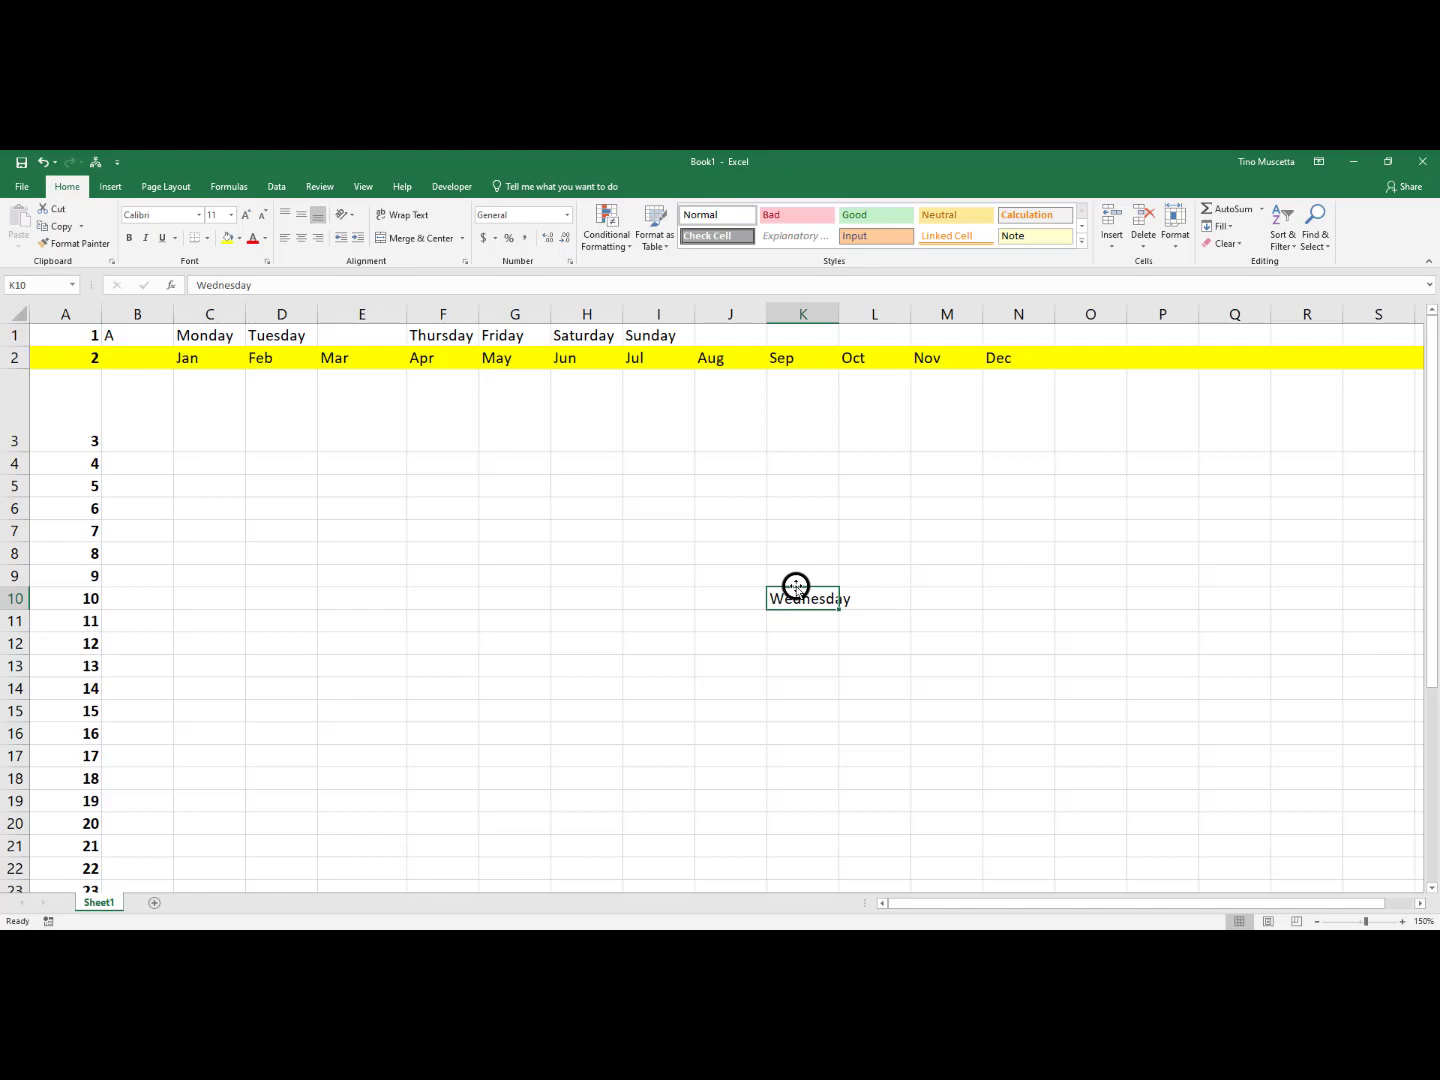
Move the Wednesday entry from K10 onto cell A9, replacing the data already there
left_click_drag(797, 586, 74, 571)
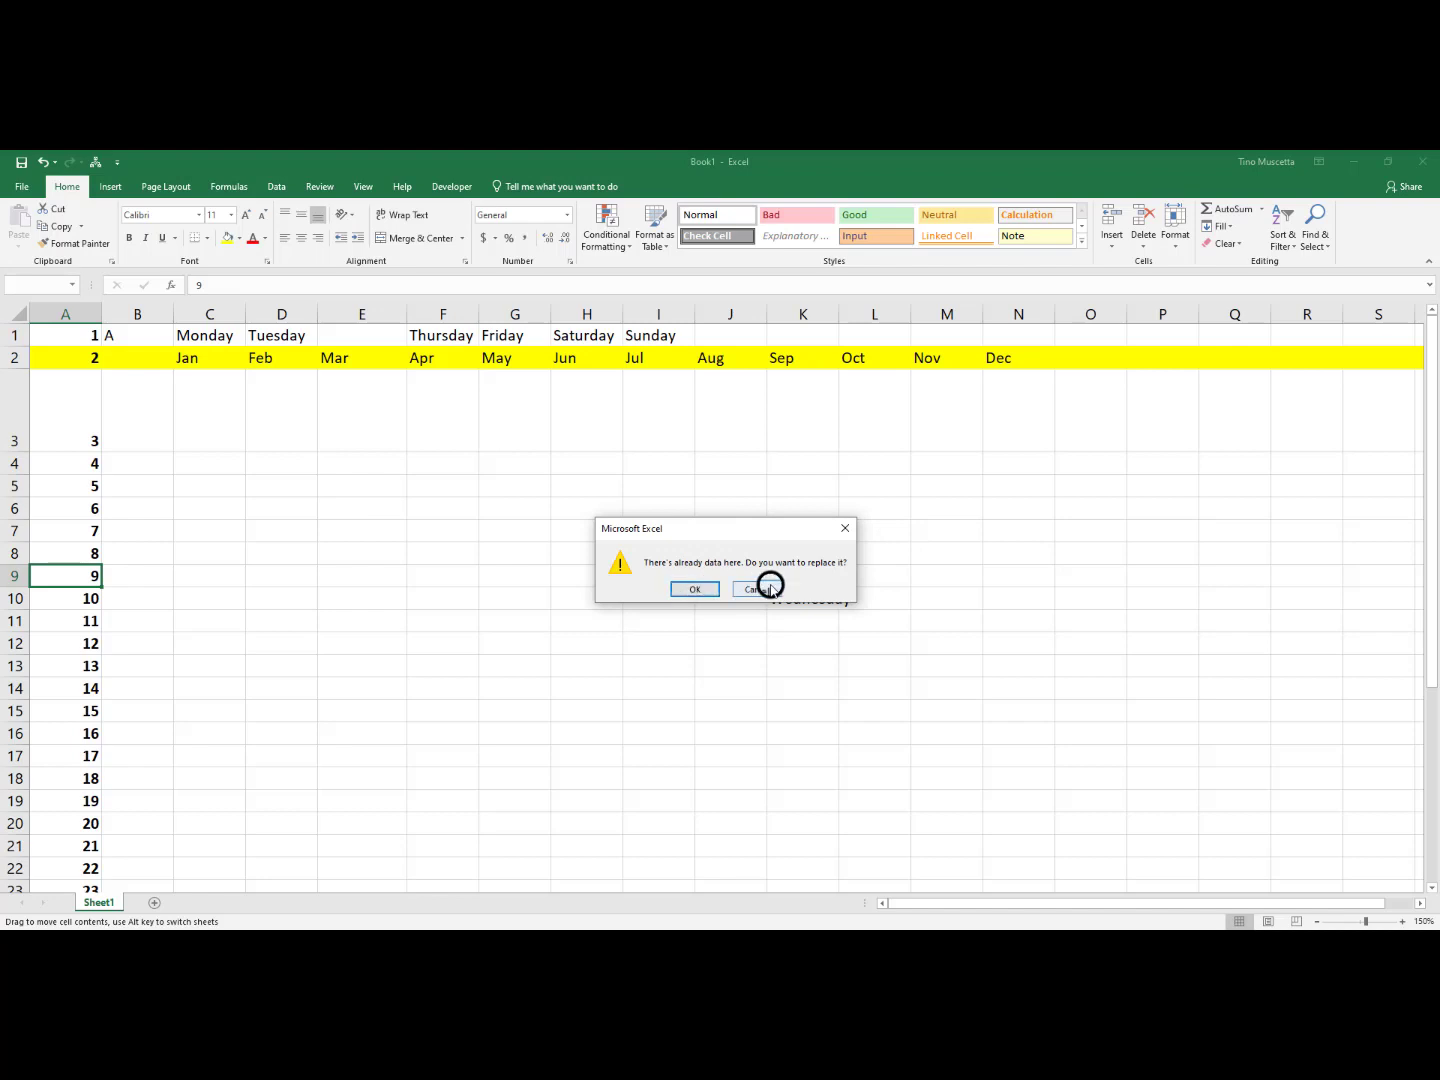
left_click_drag(777, 517, 775, 463)
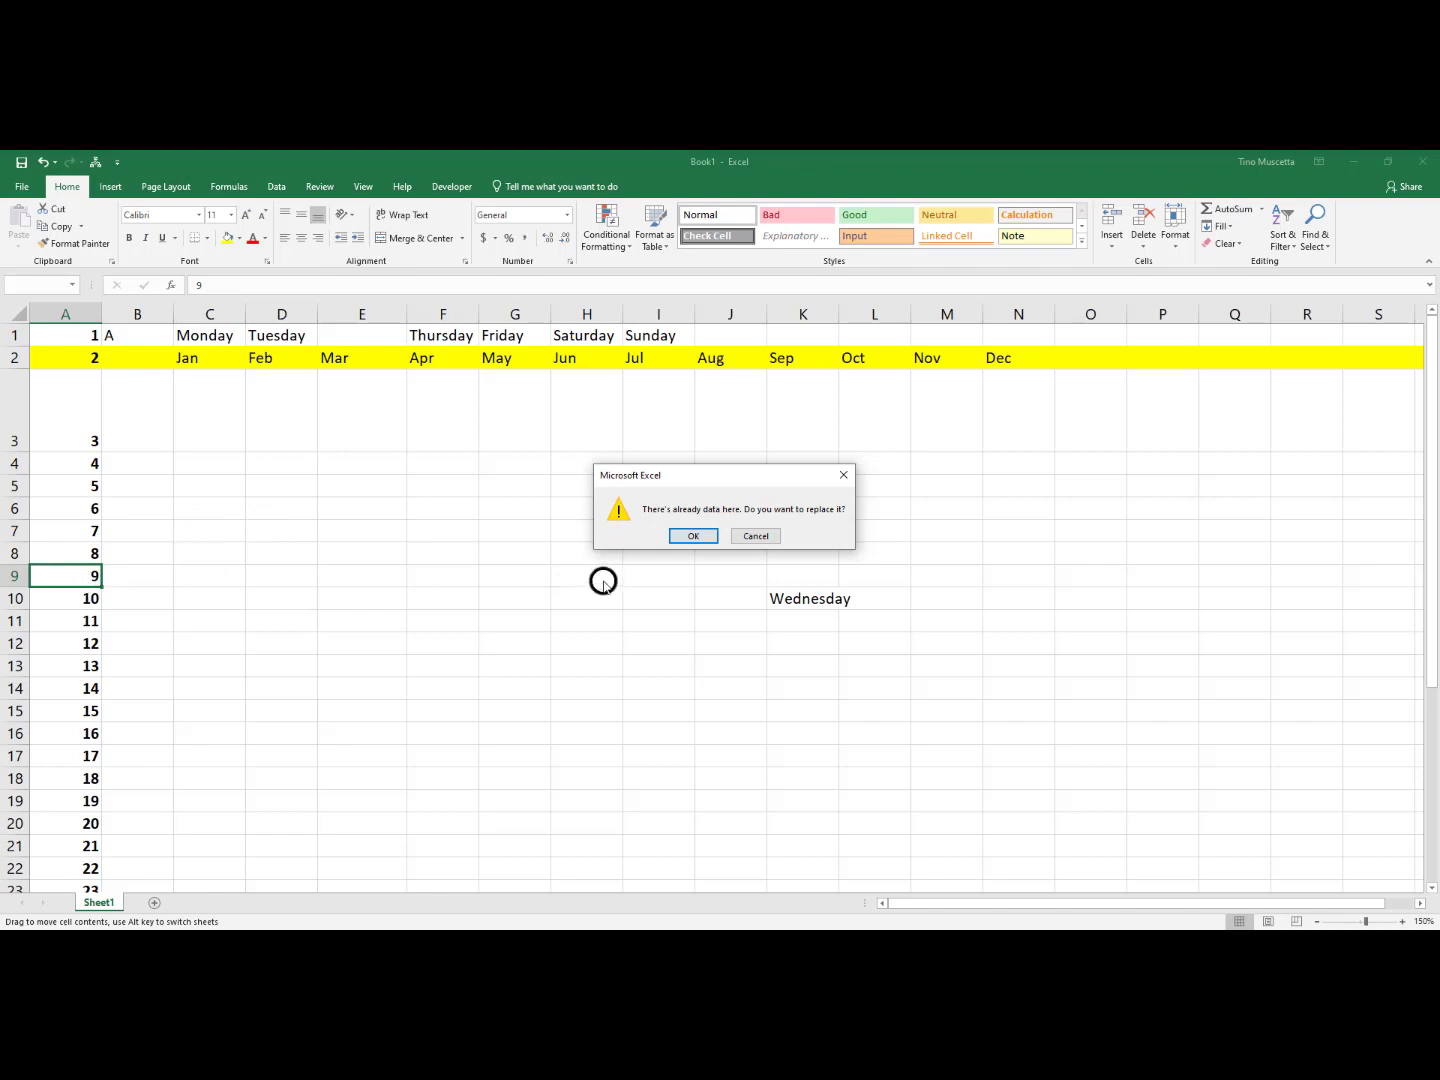
left_click(690, 537)
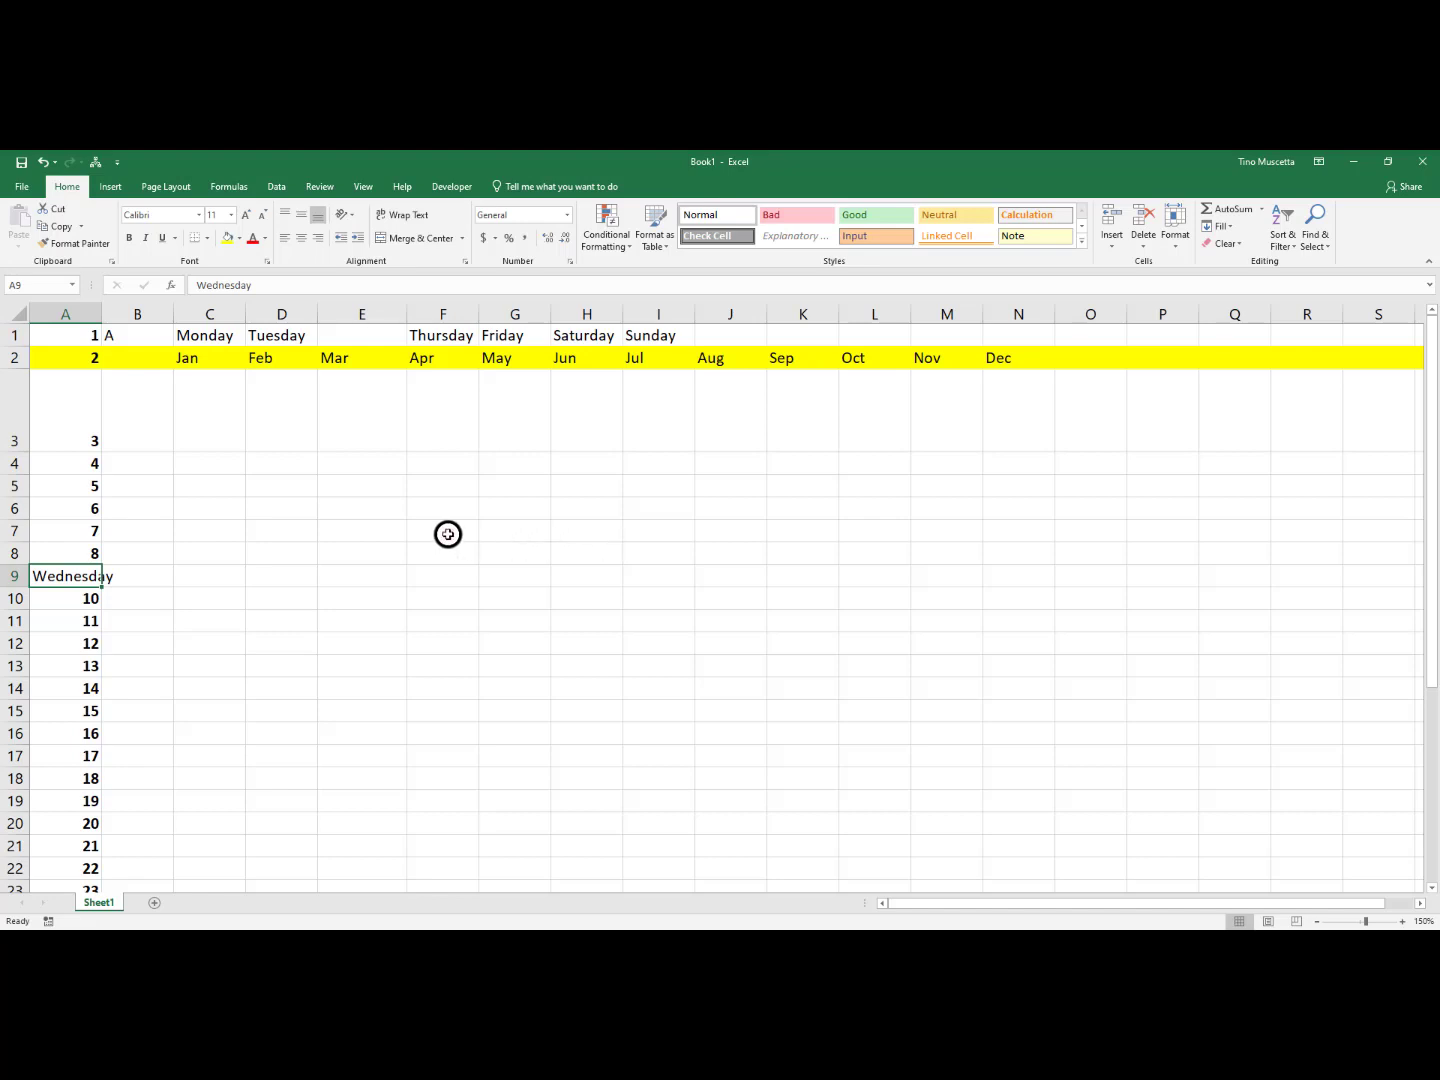
Practise selecting a cell range (F7:M14), a column (B), a row (6) and the entire sheet, ending on cell F8
left_click_drag(447, 535, 913, 681)
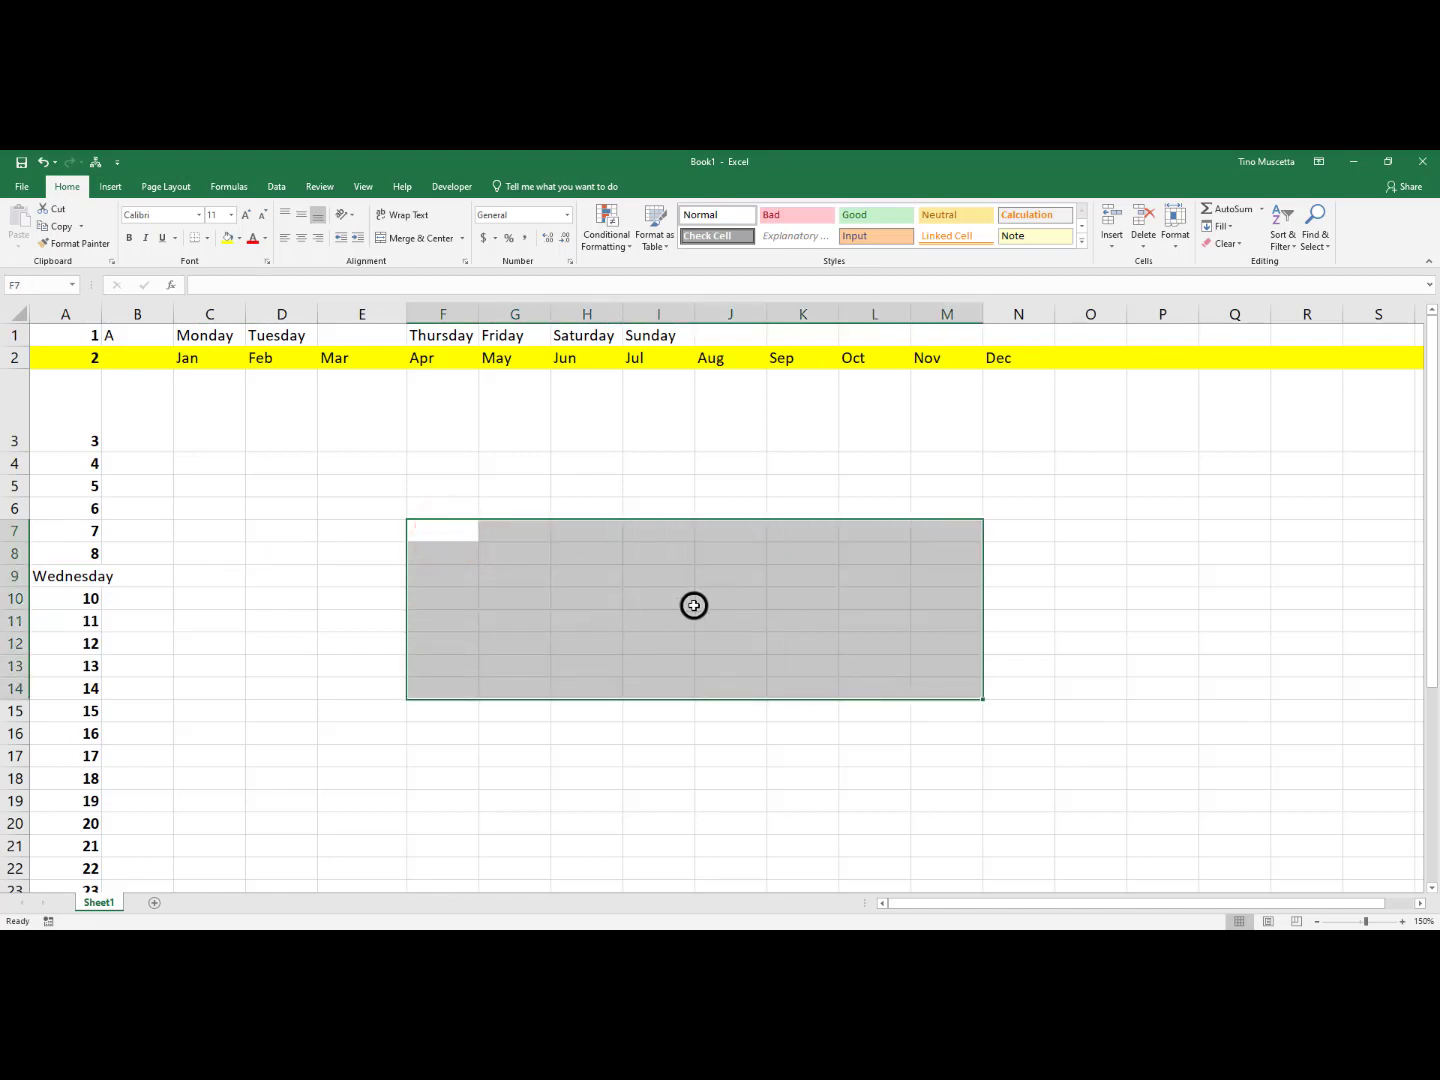
left_click(134, 311)
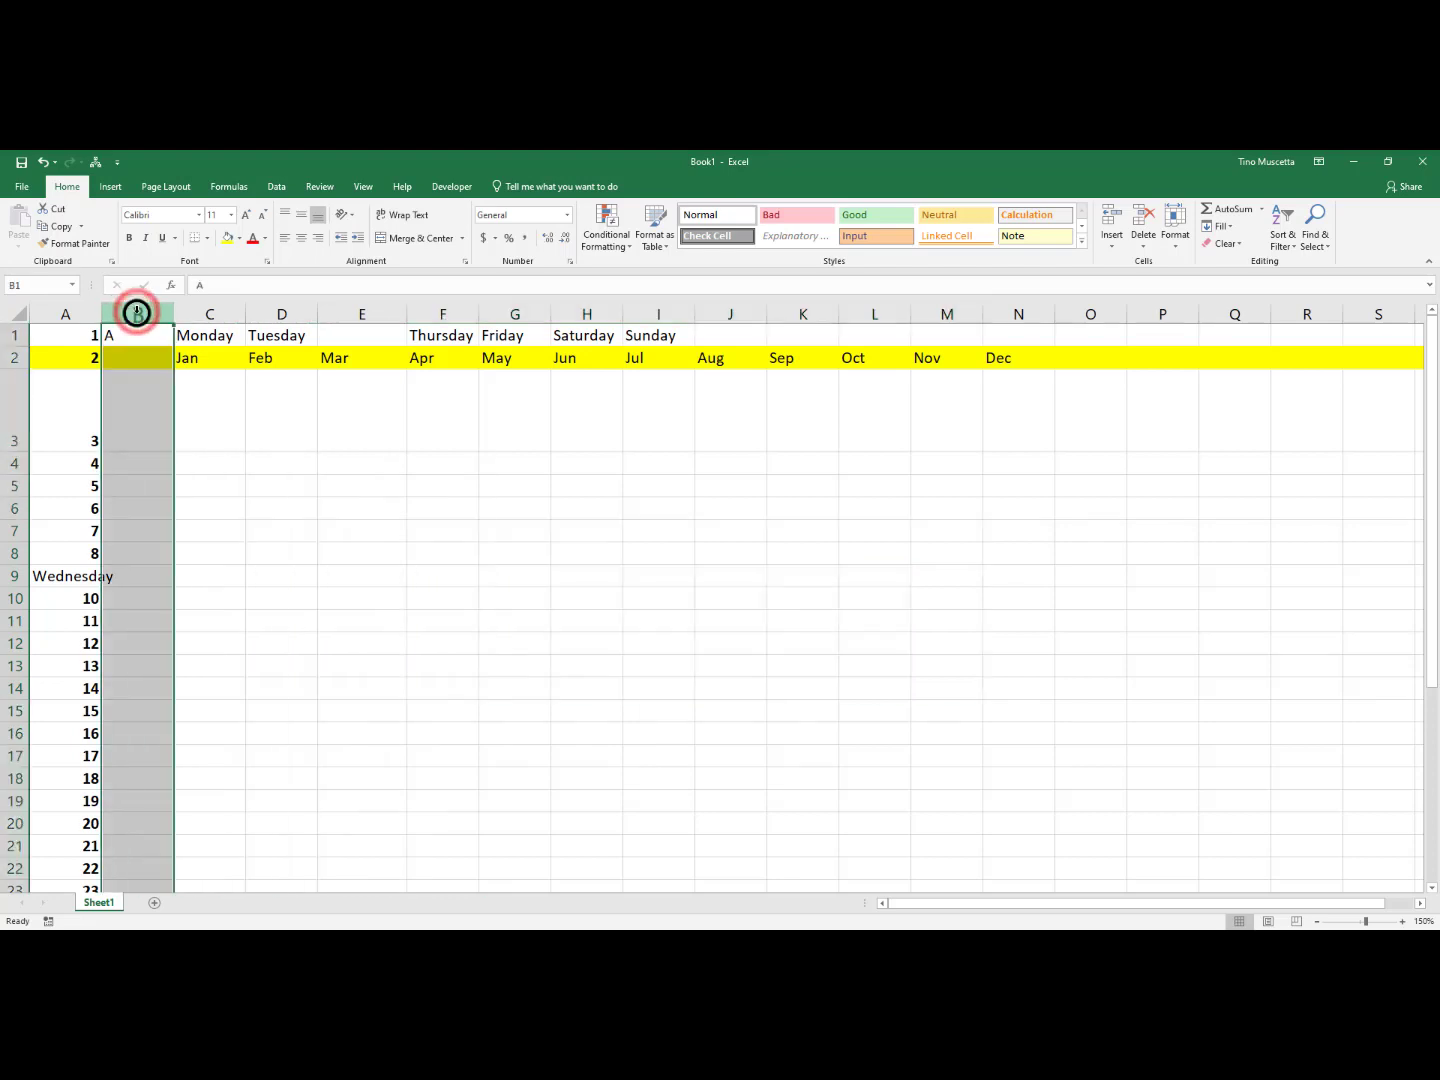
left_click(9, 508)
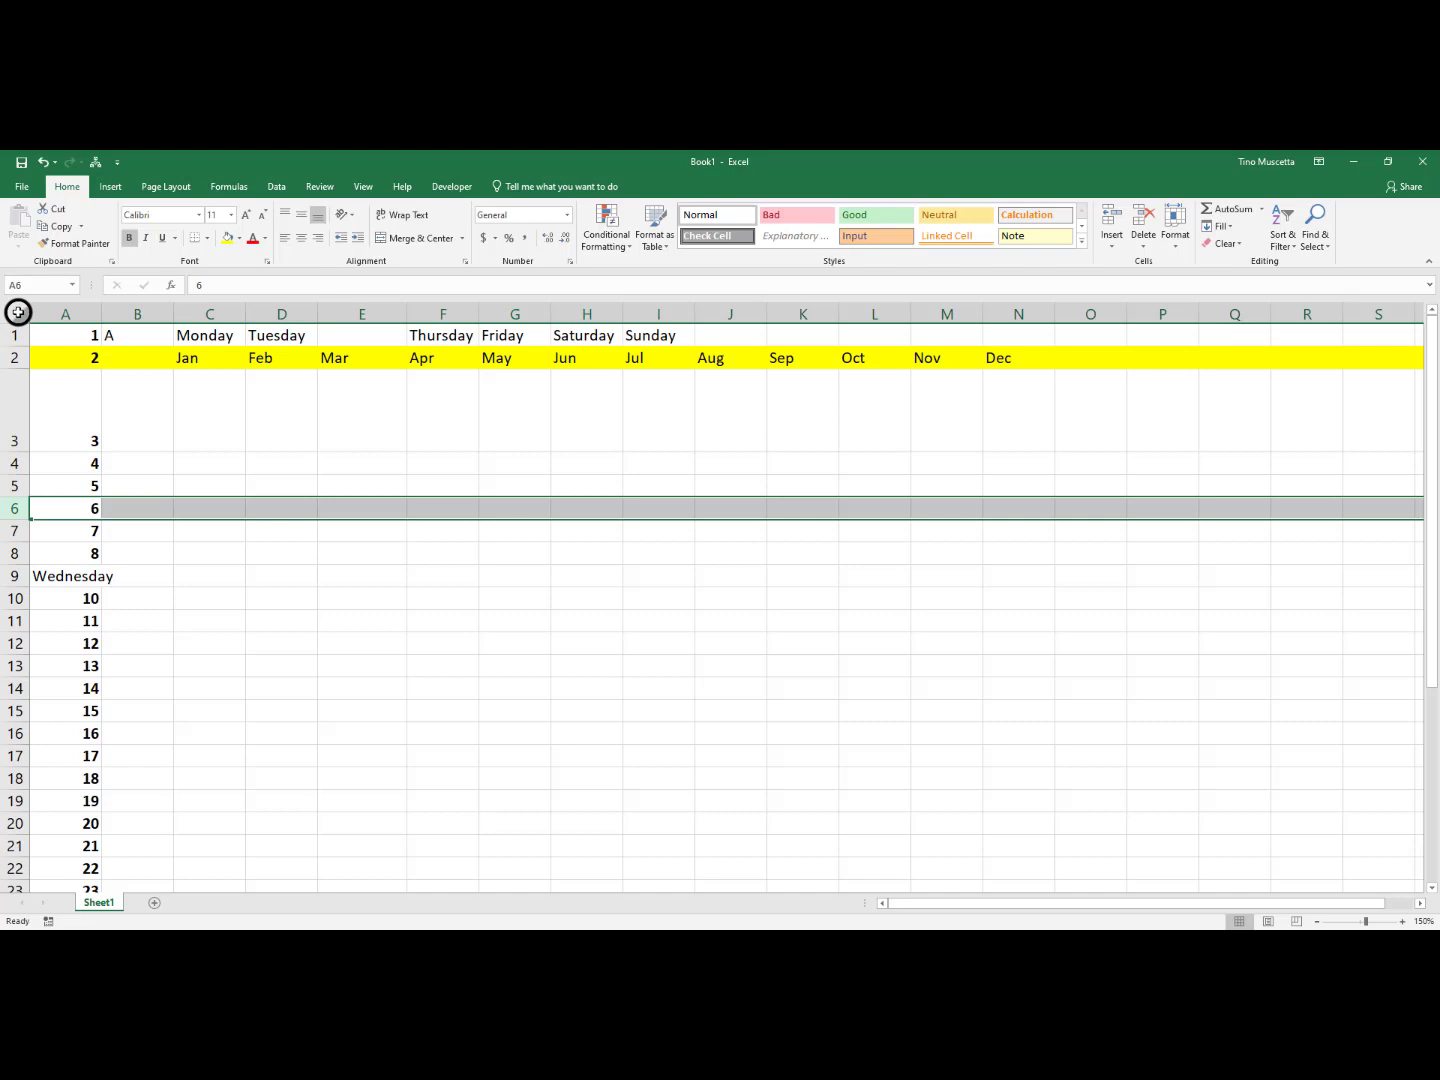
left_click(18, 311)
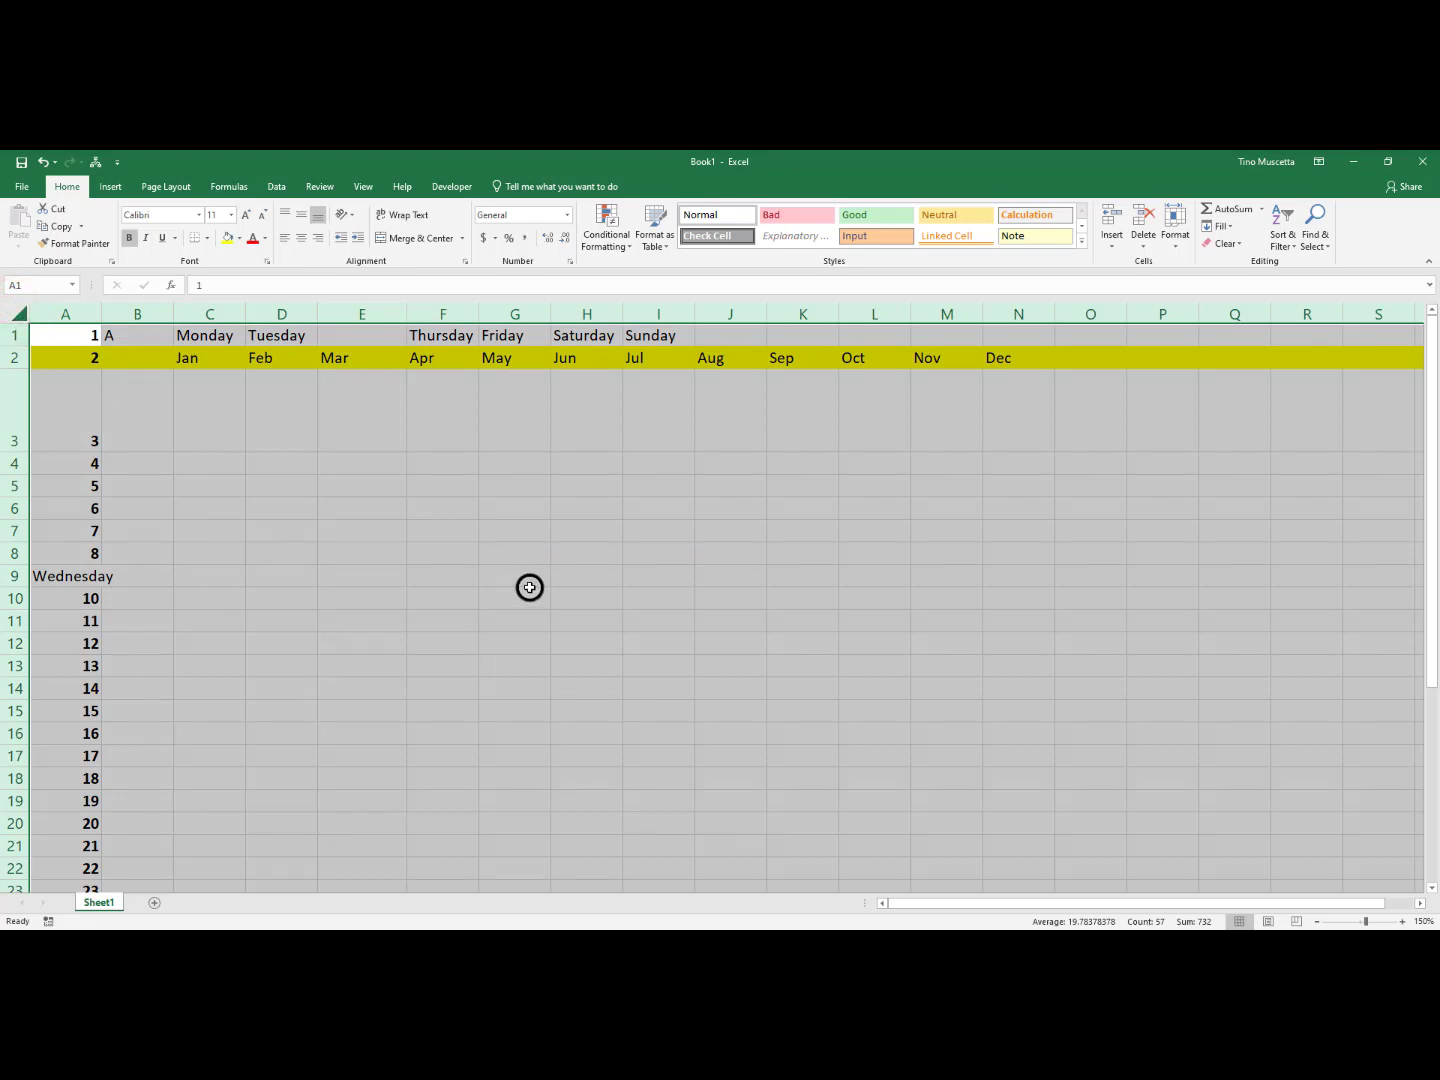
left_click(443, 554)
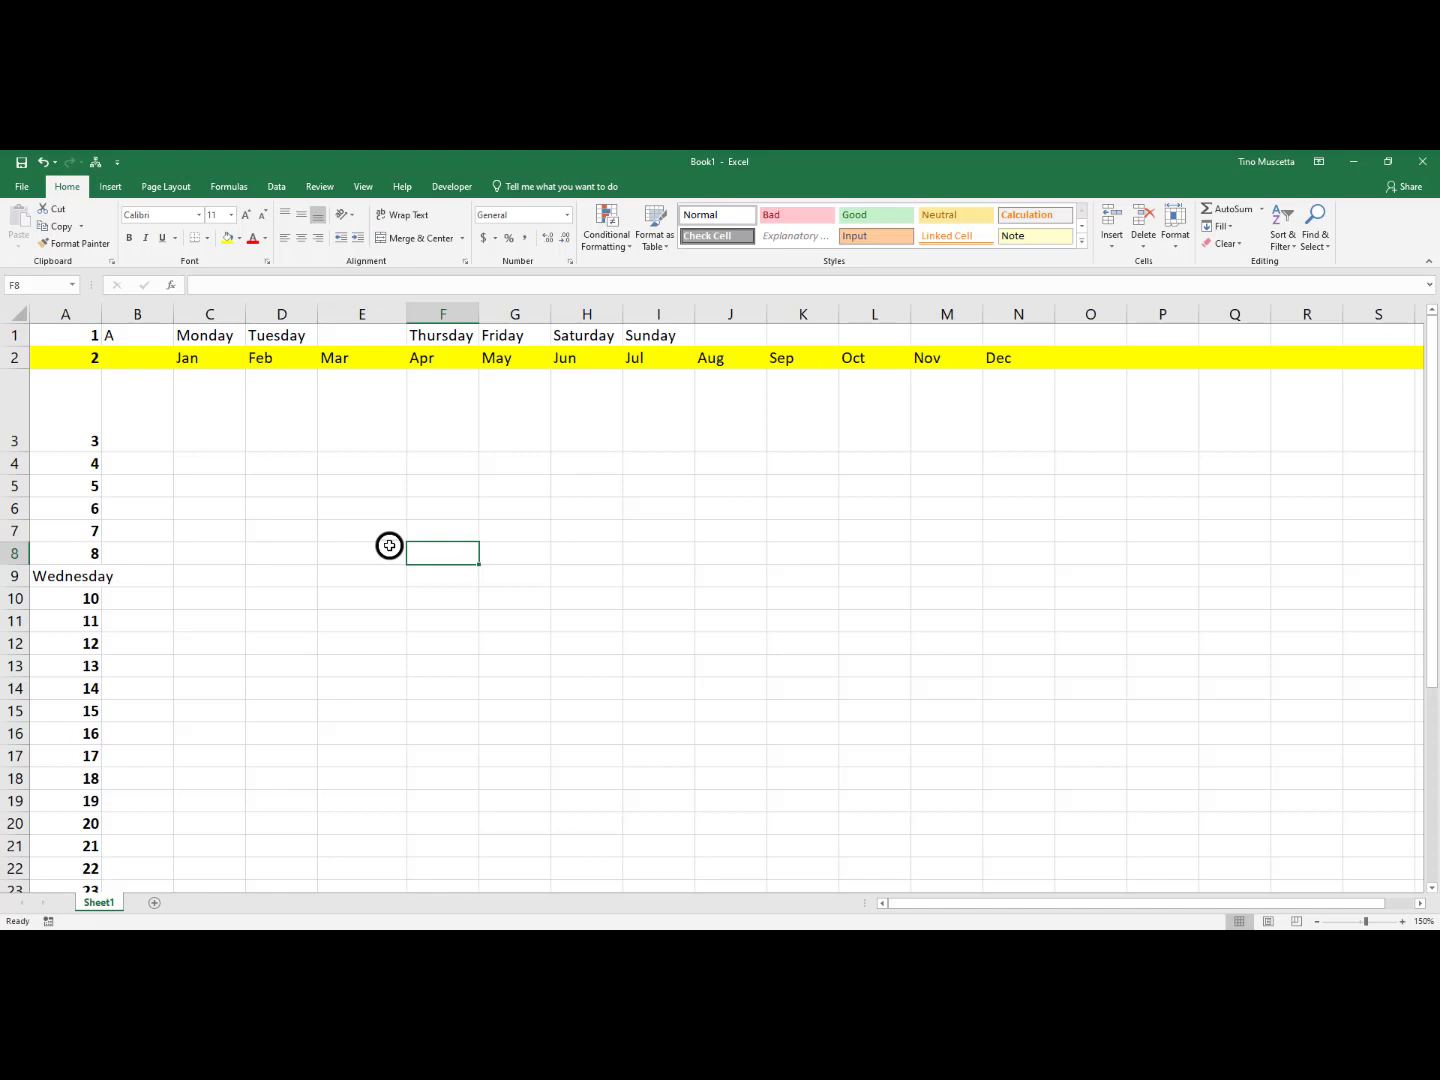
Make all cells of the sheet bold and change their font to Arial Unicode MS
key("ctrl+a")
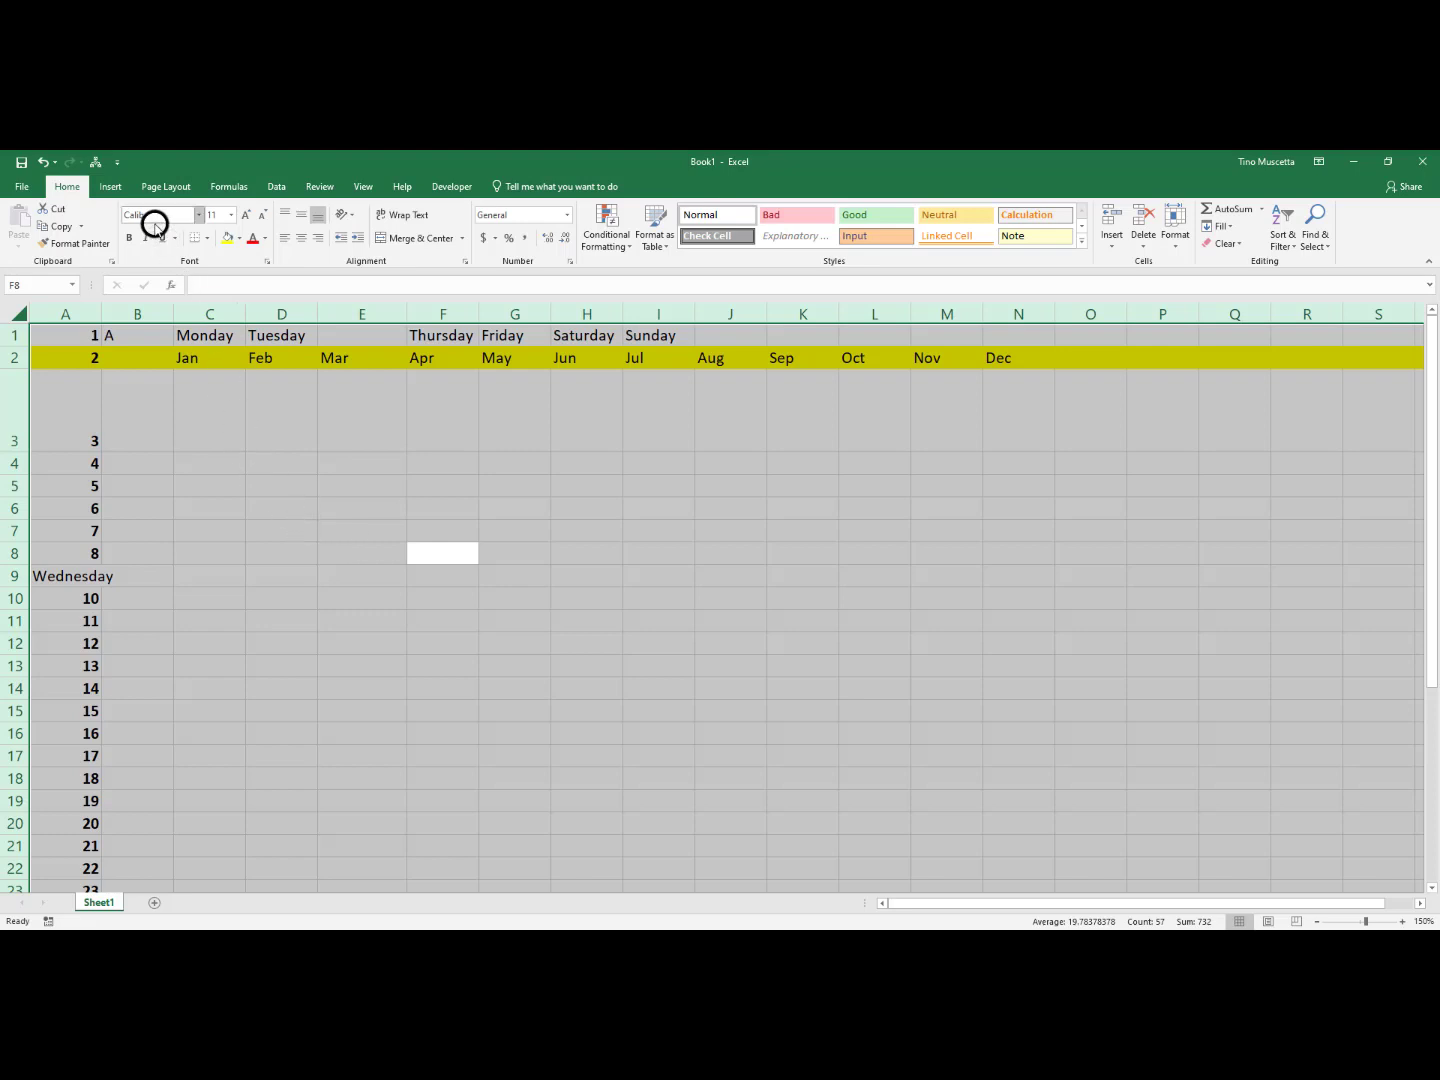
left_click(134, 240)
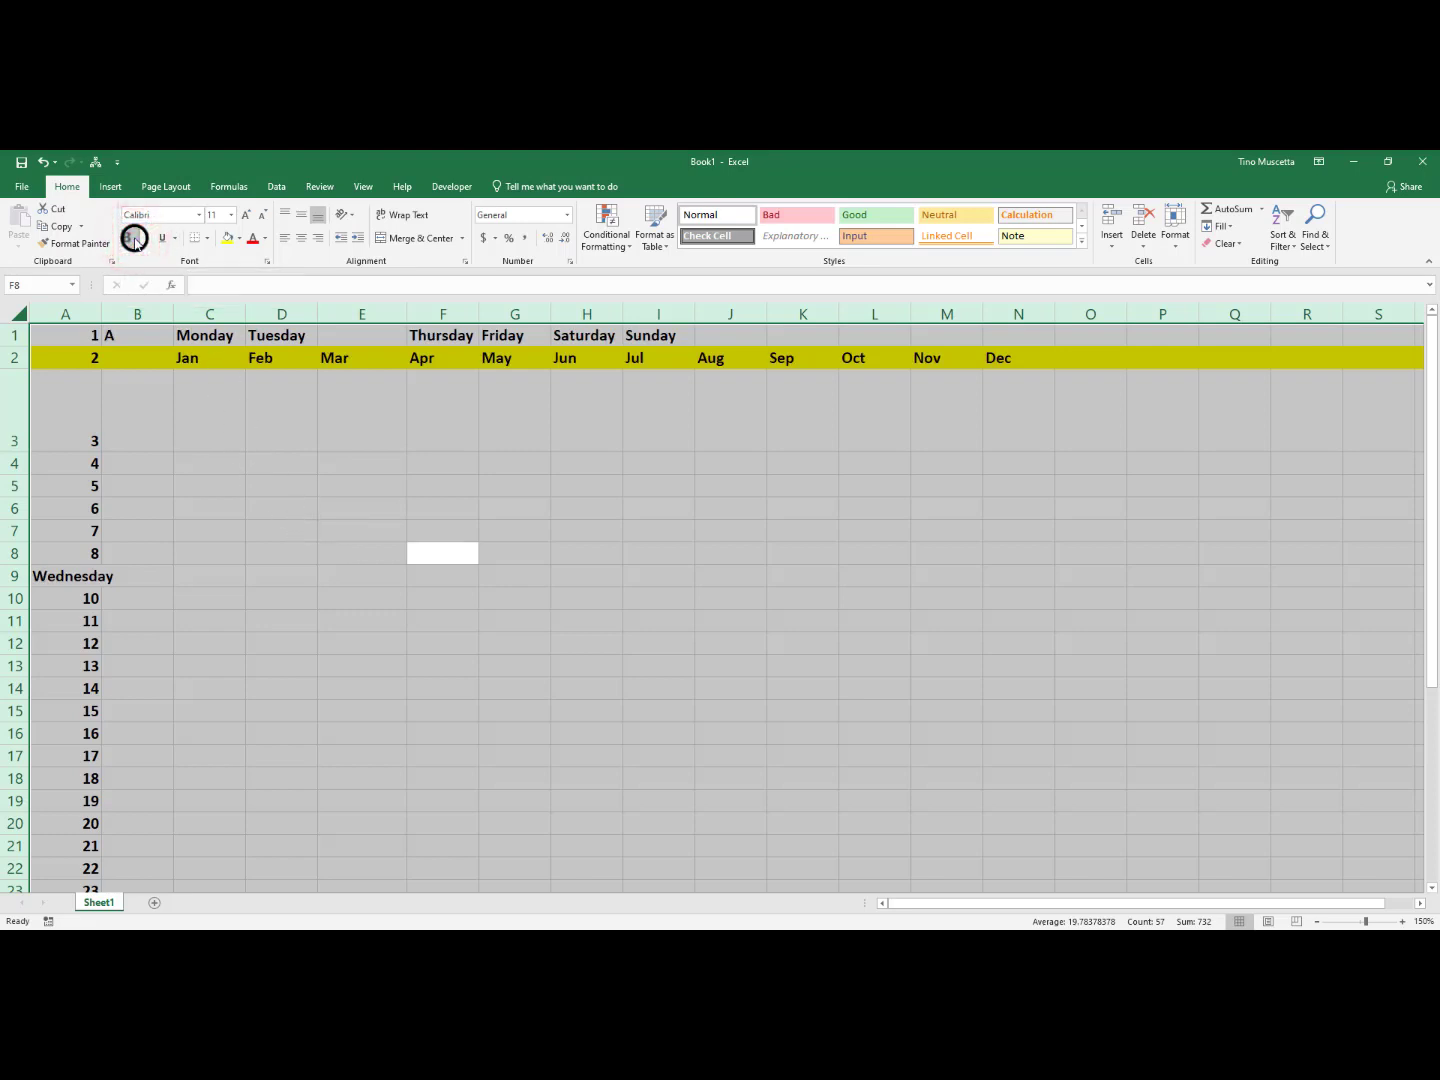
left_click(200, 214)
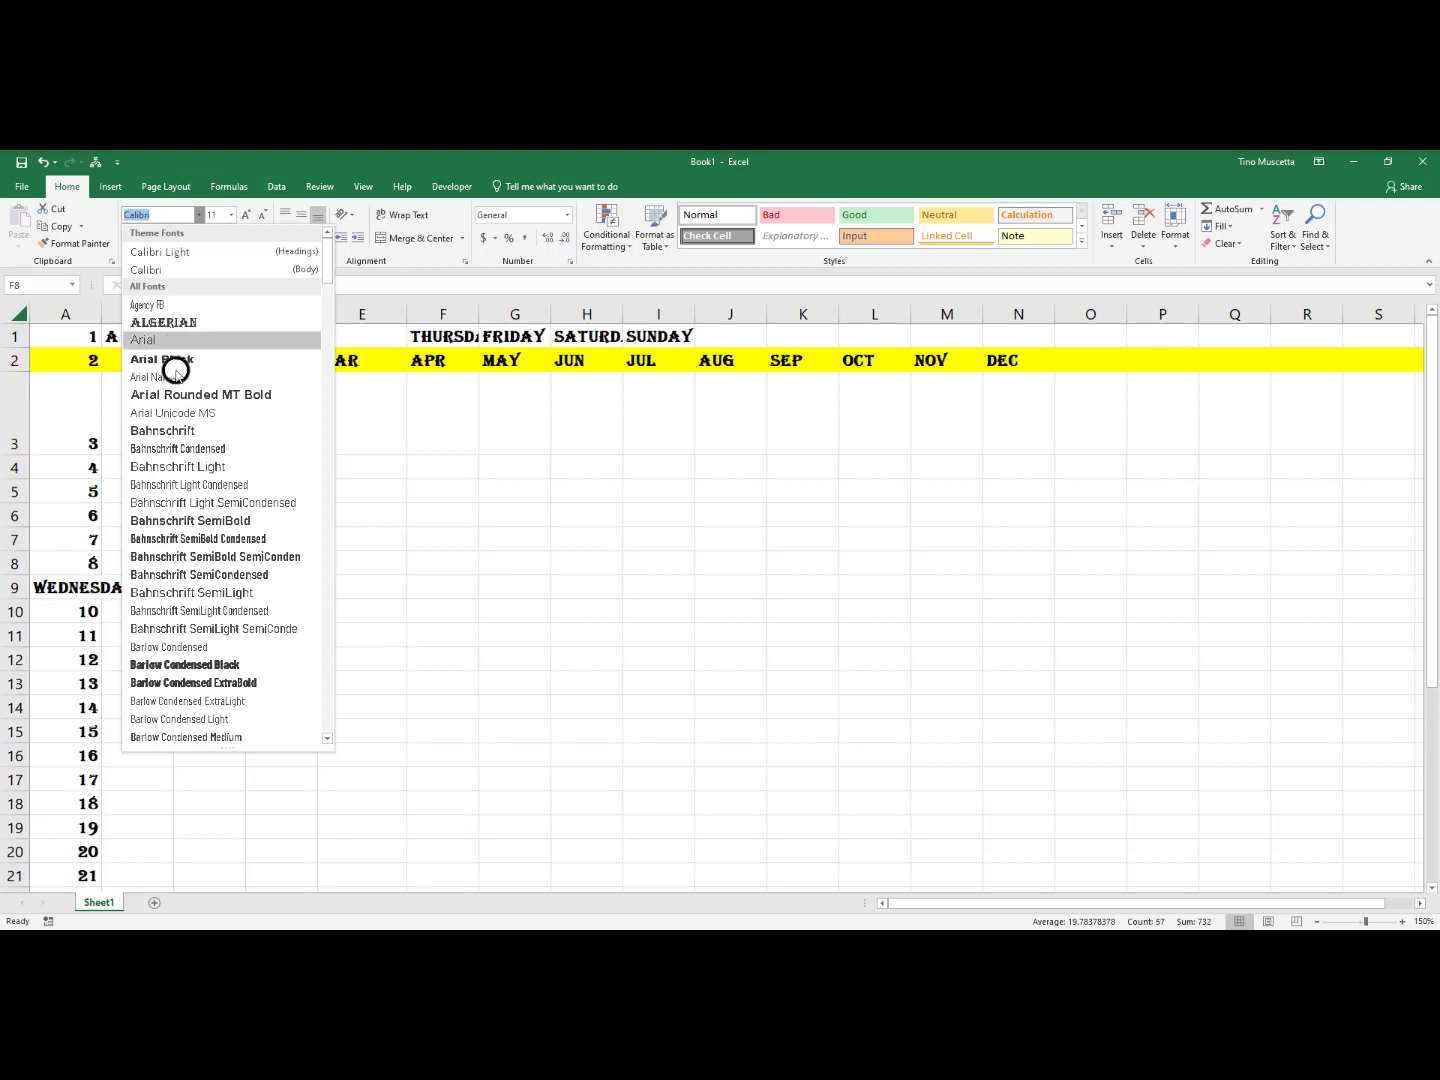
left_click(176, 413)
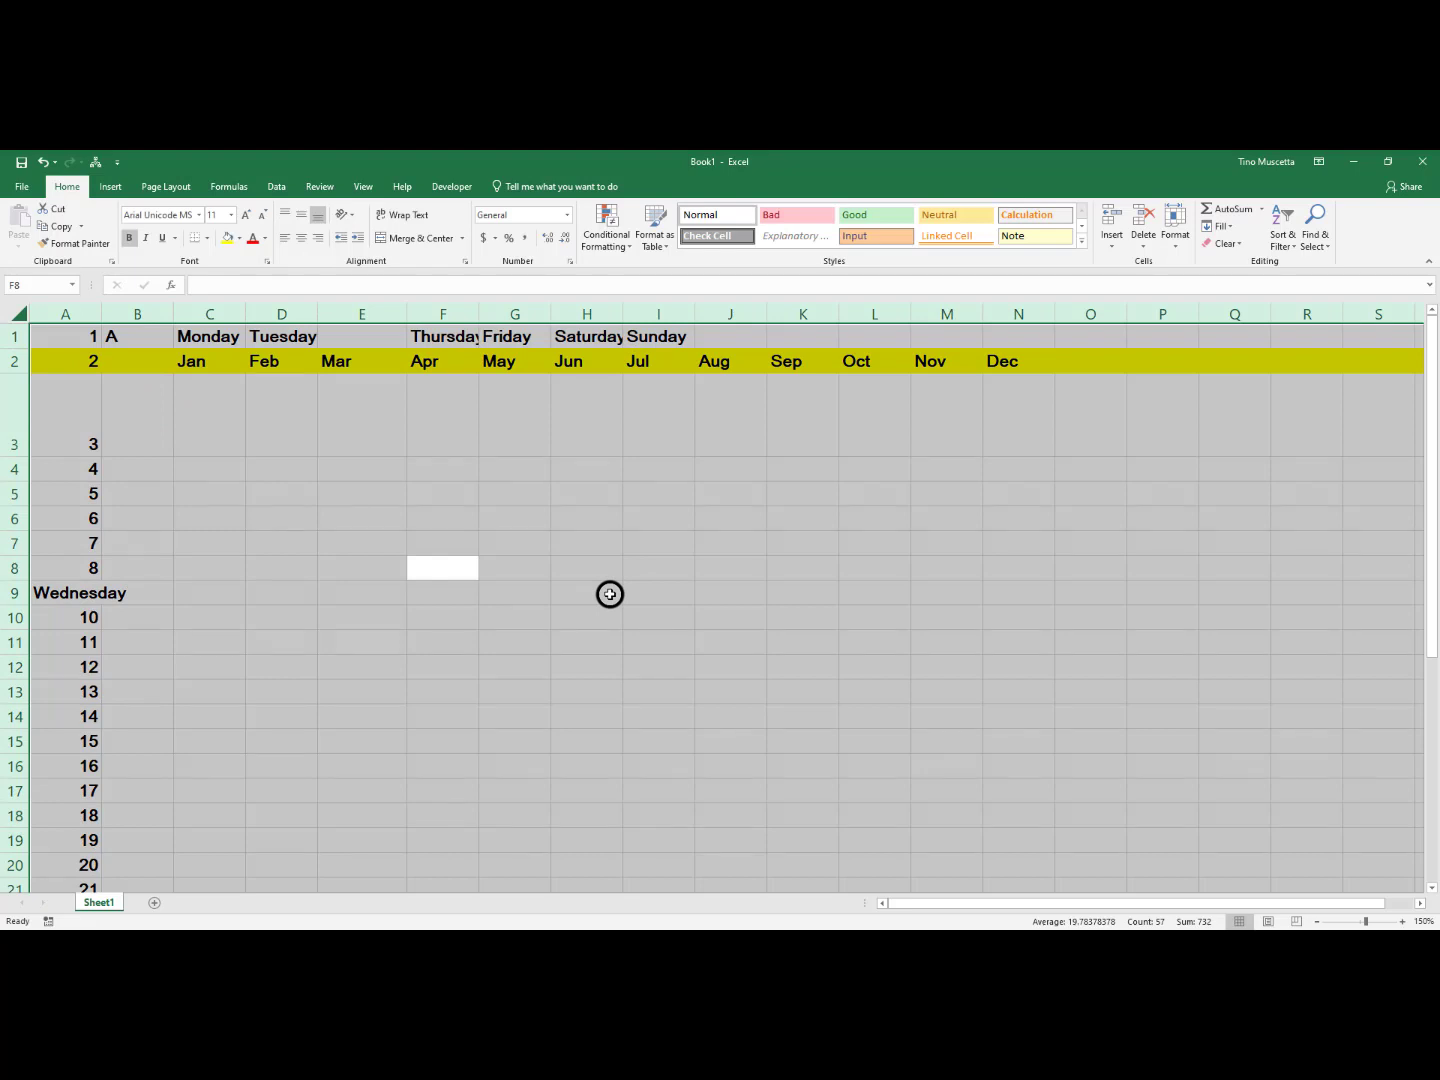
left_click(285, 517)
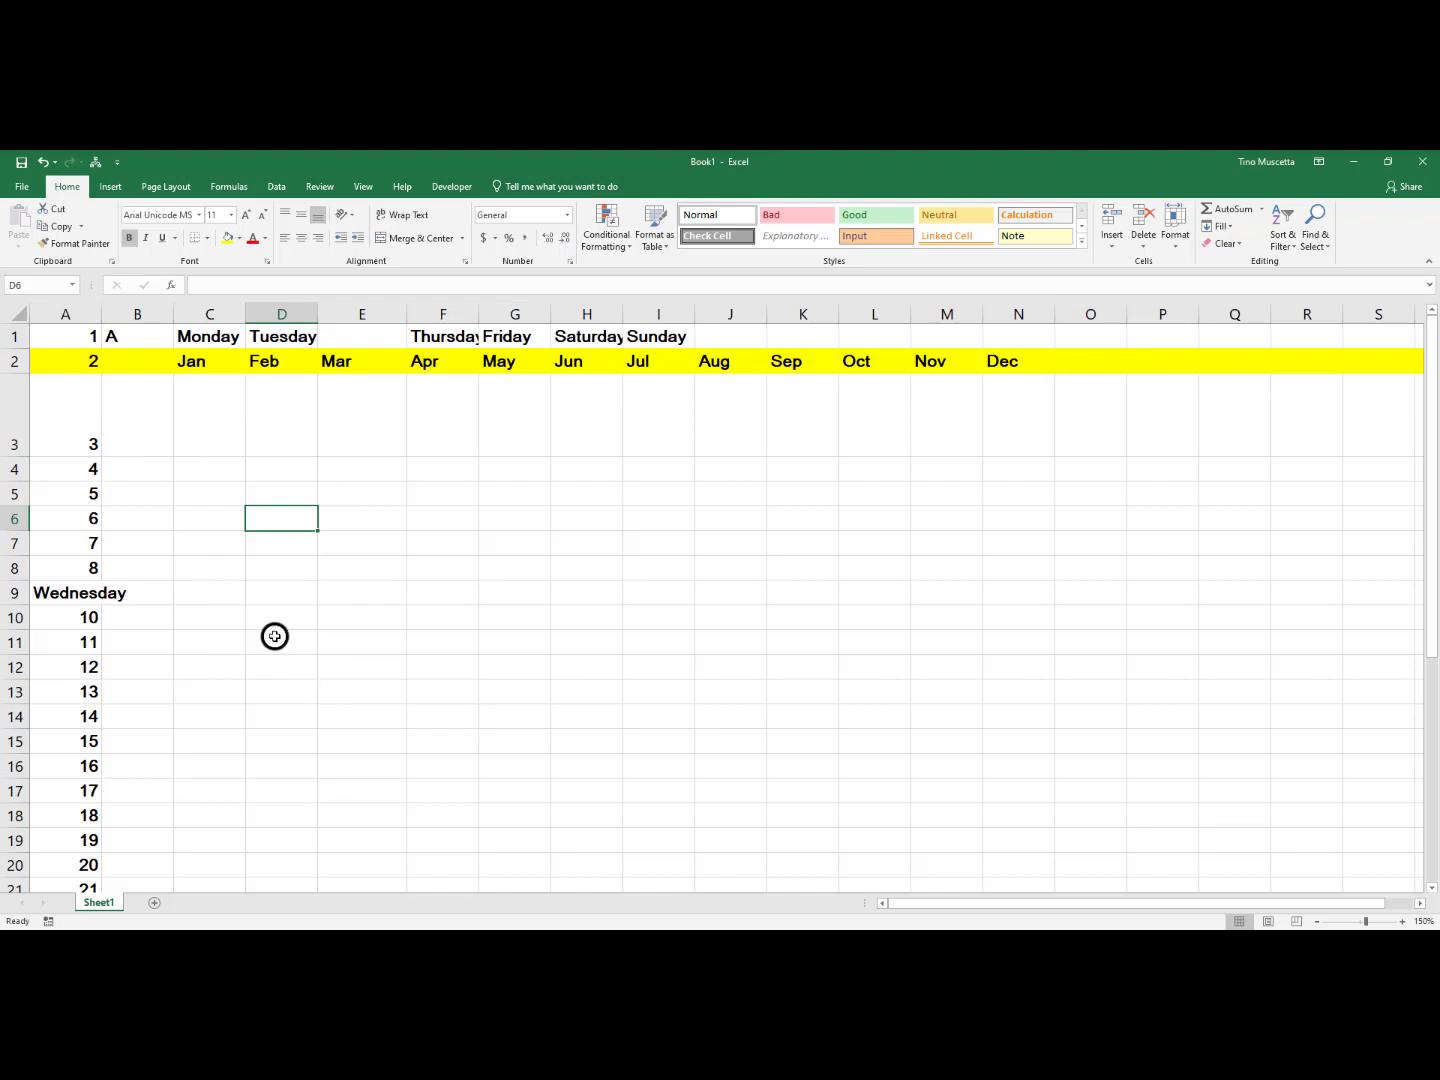
Save the workbook under the name Excel Practice in the Documents folder
left_click(19, 163)
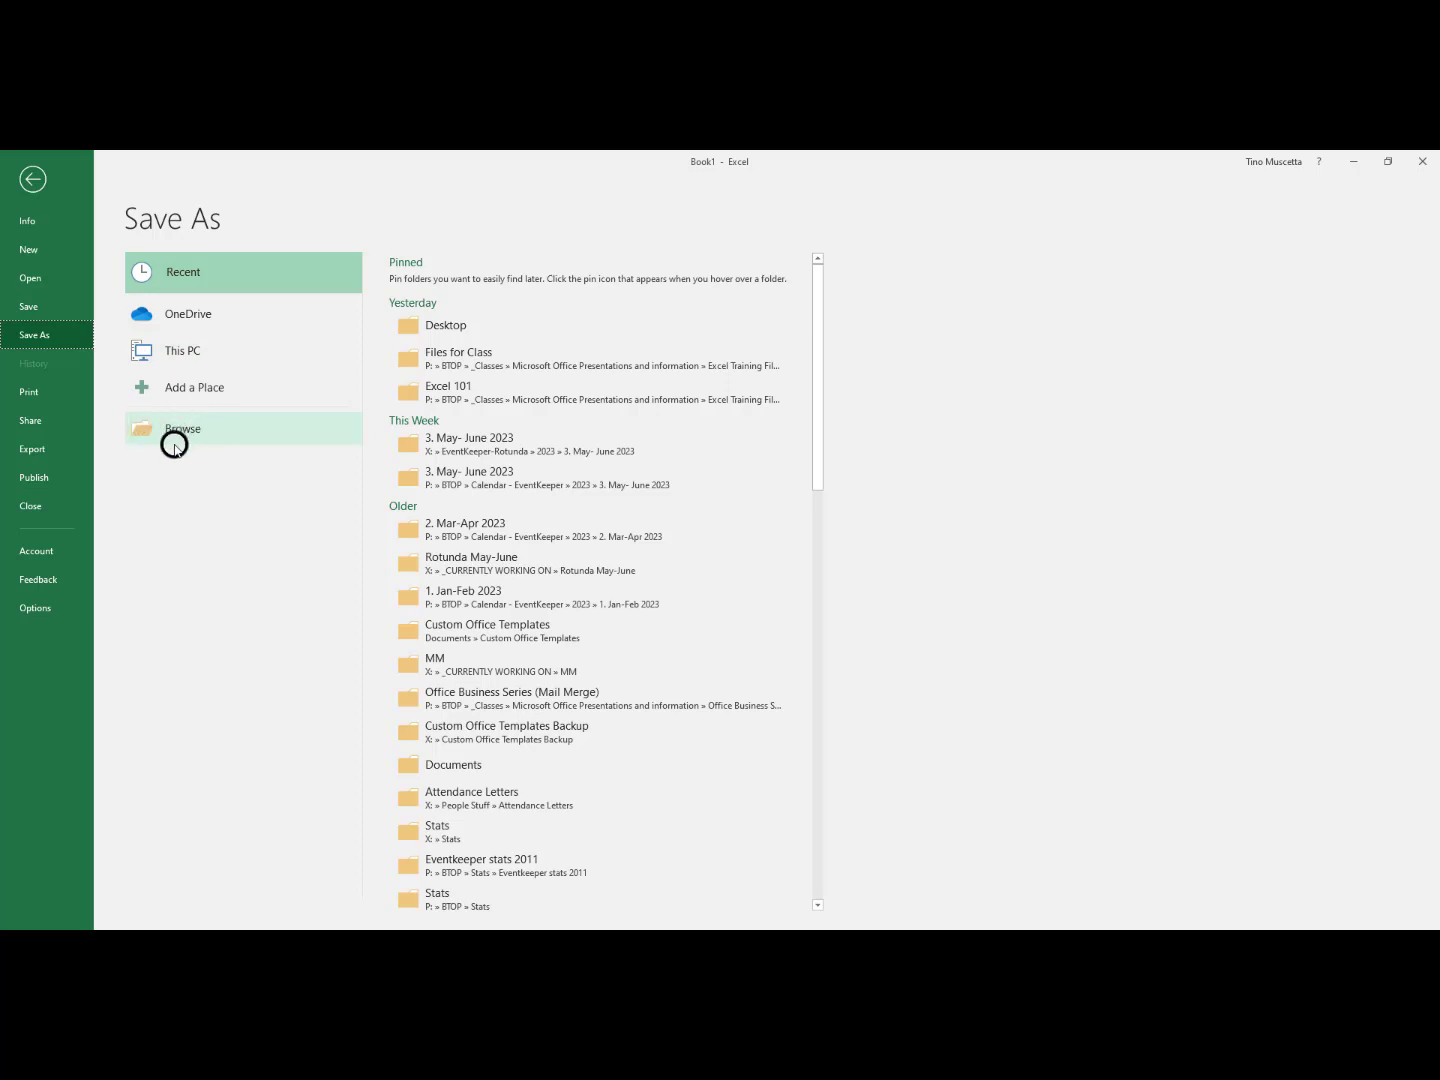
left_click(138, 436)
left_click(172, 431)
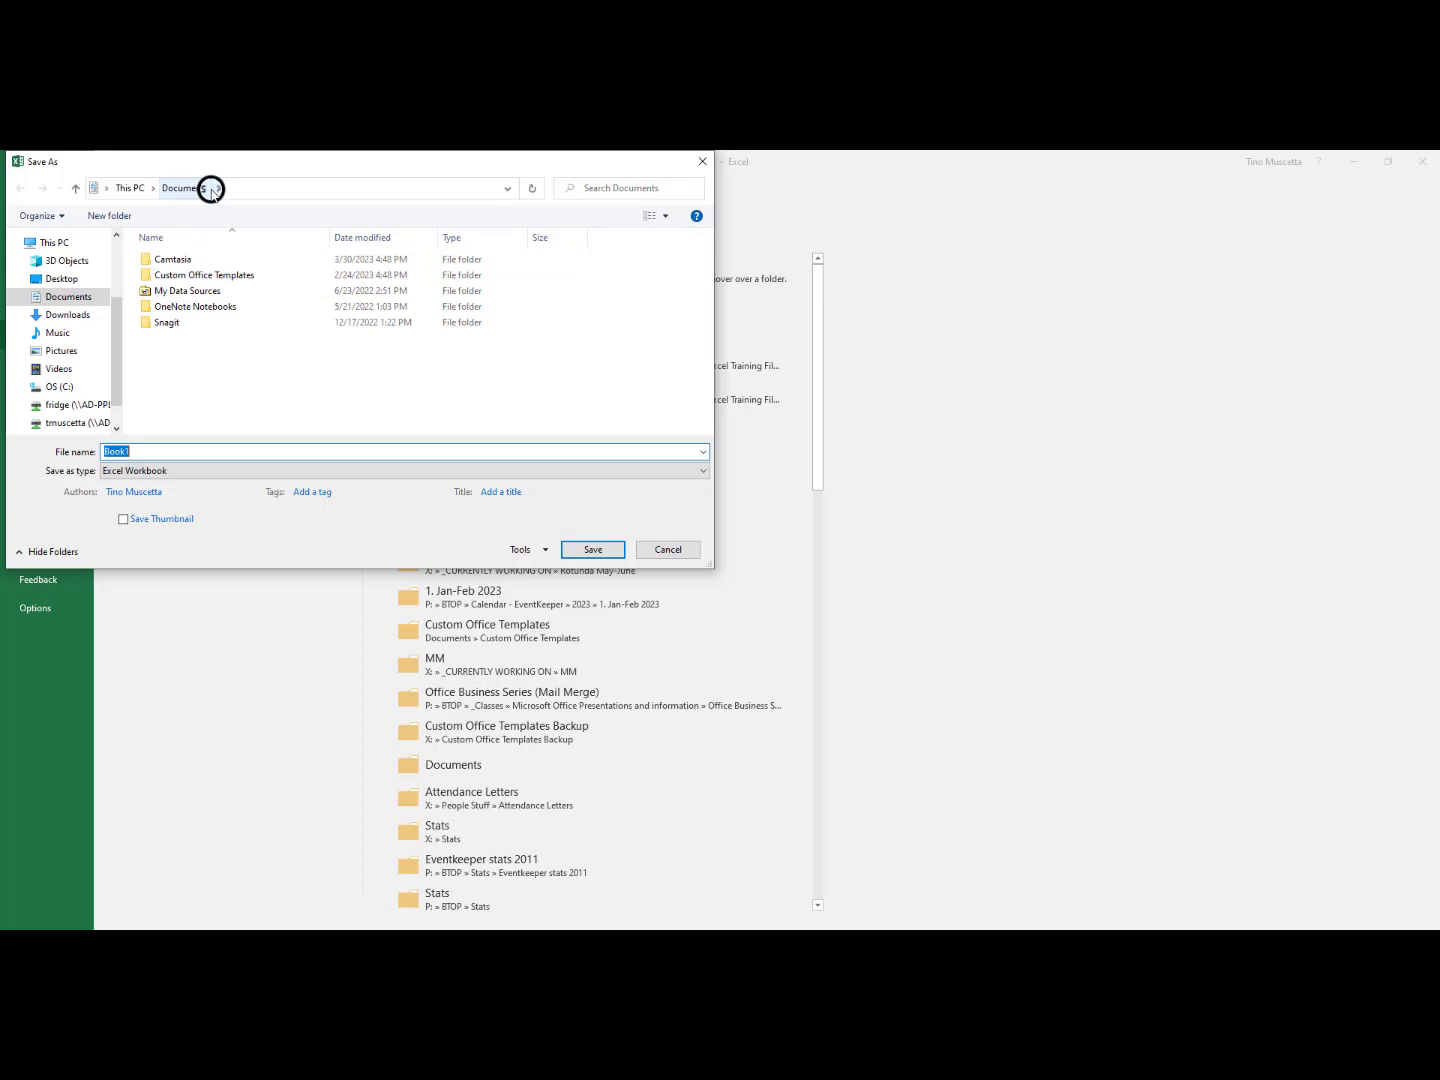
left_click(58, 275)
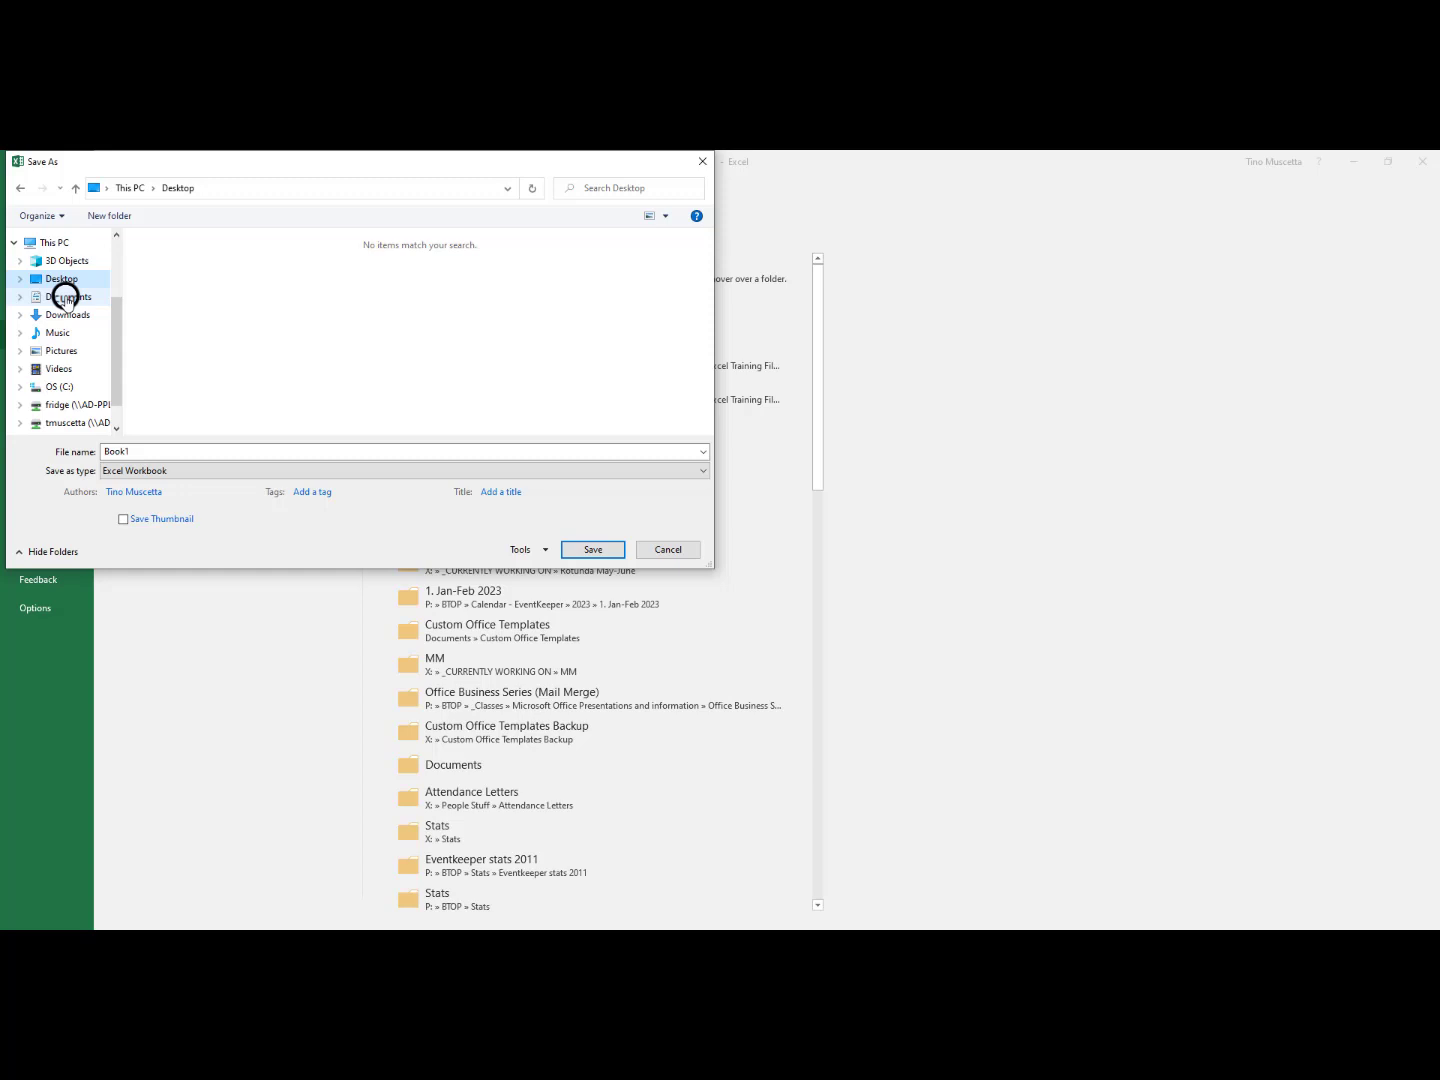
left_click(66, 297)
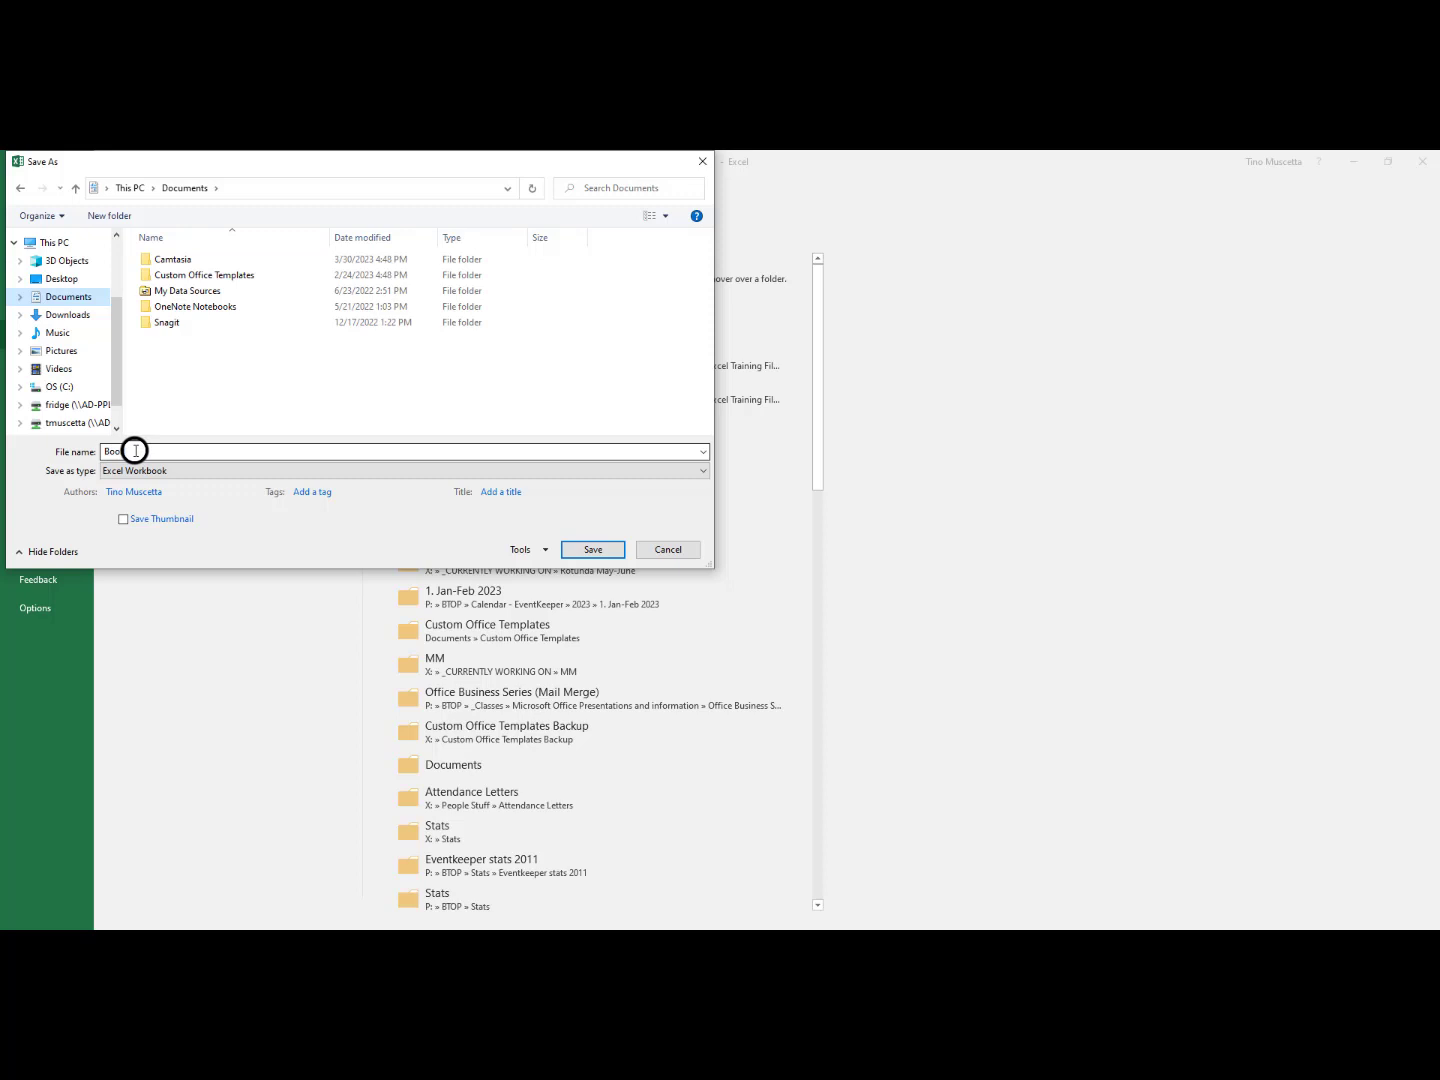
double_click(111, 452)
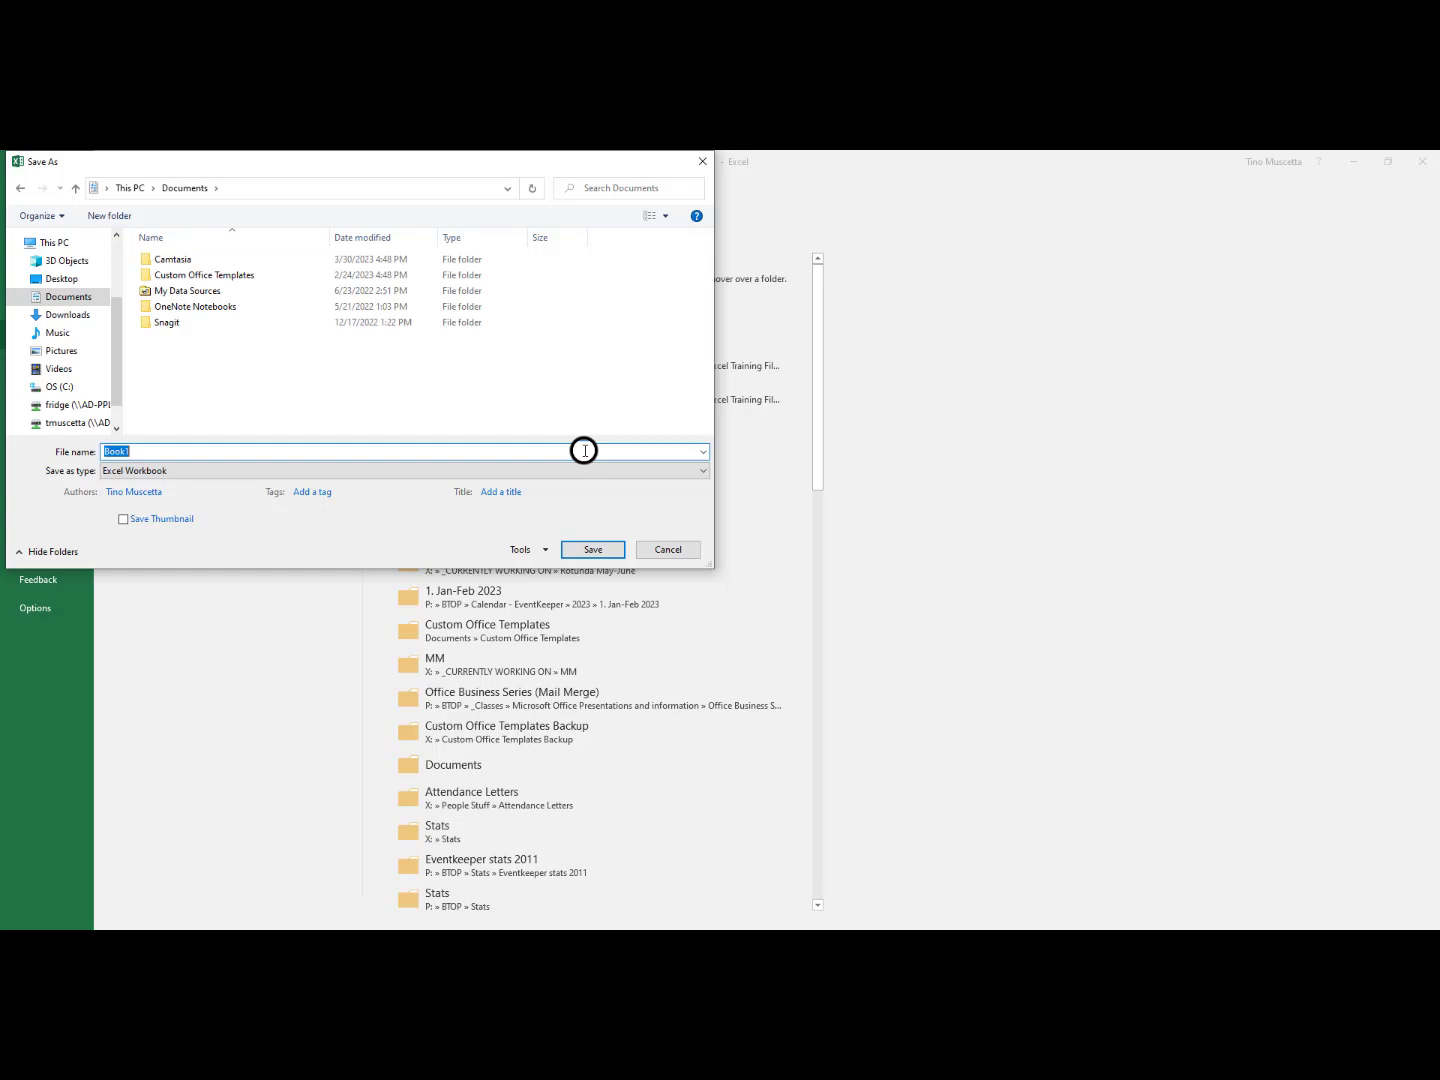
type("Excel Practice")
left_click(588, 550)
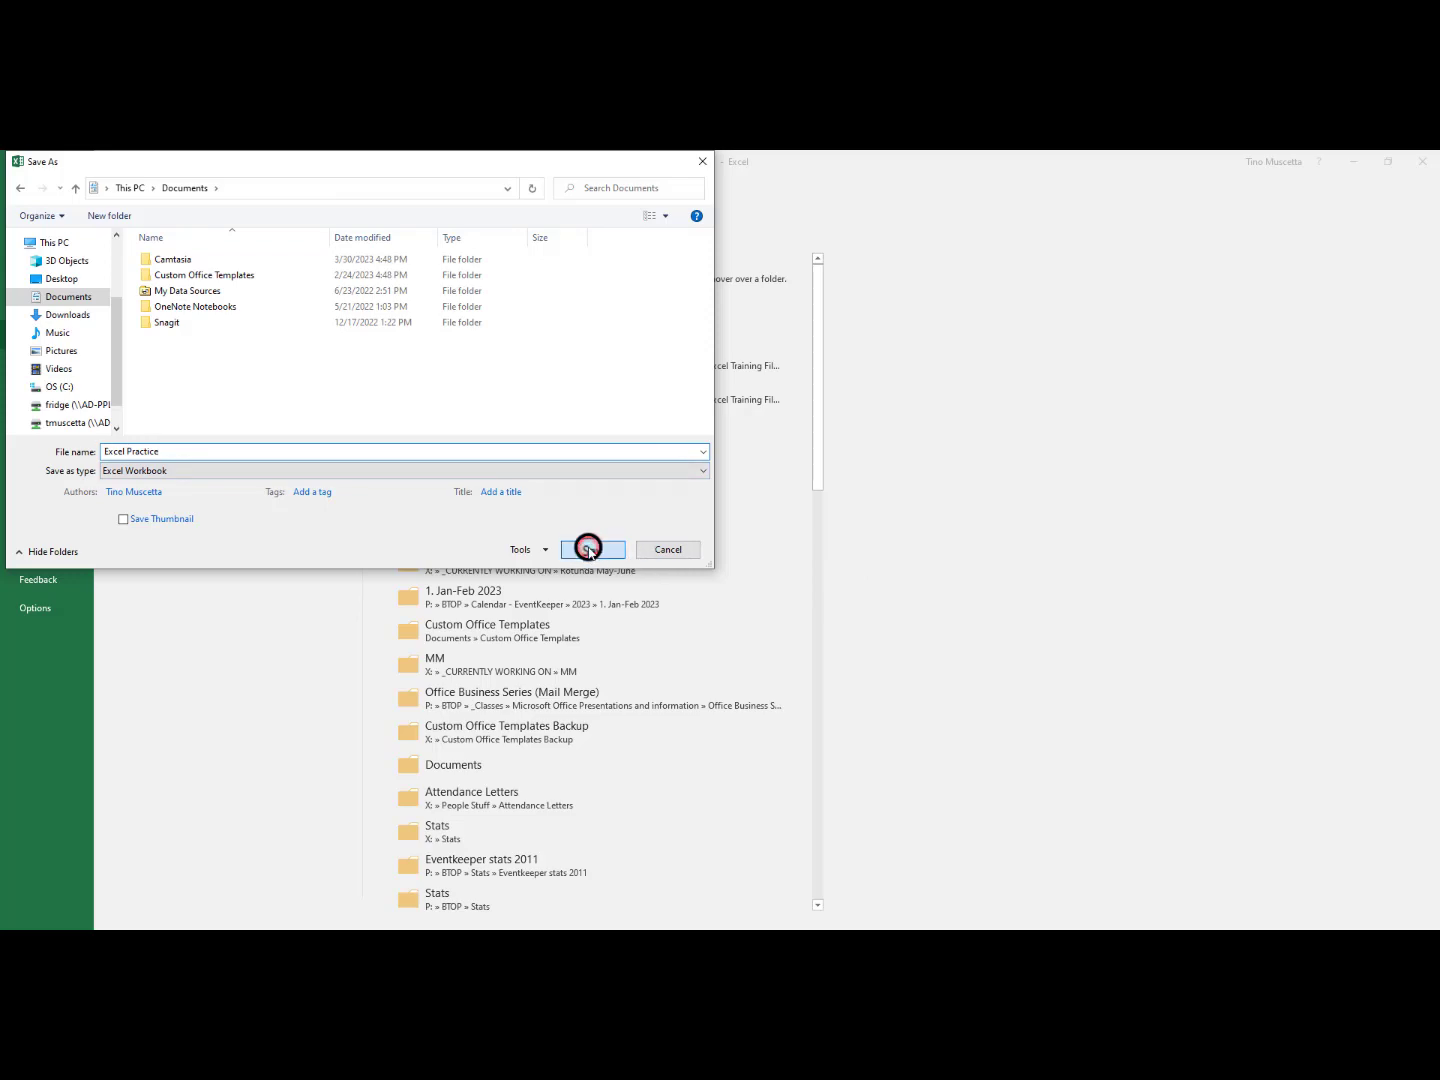
left_click(587, 550)
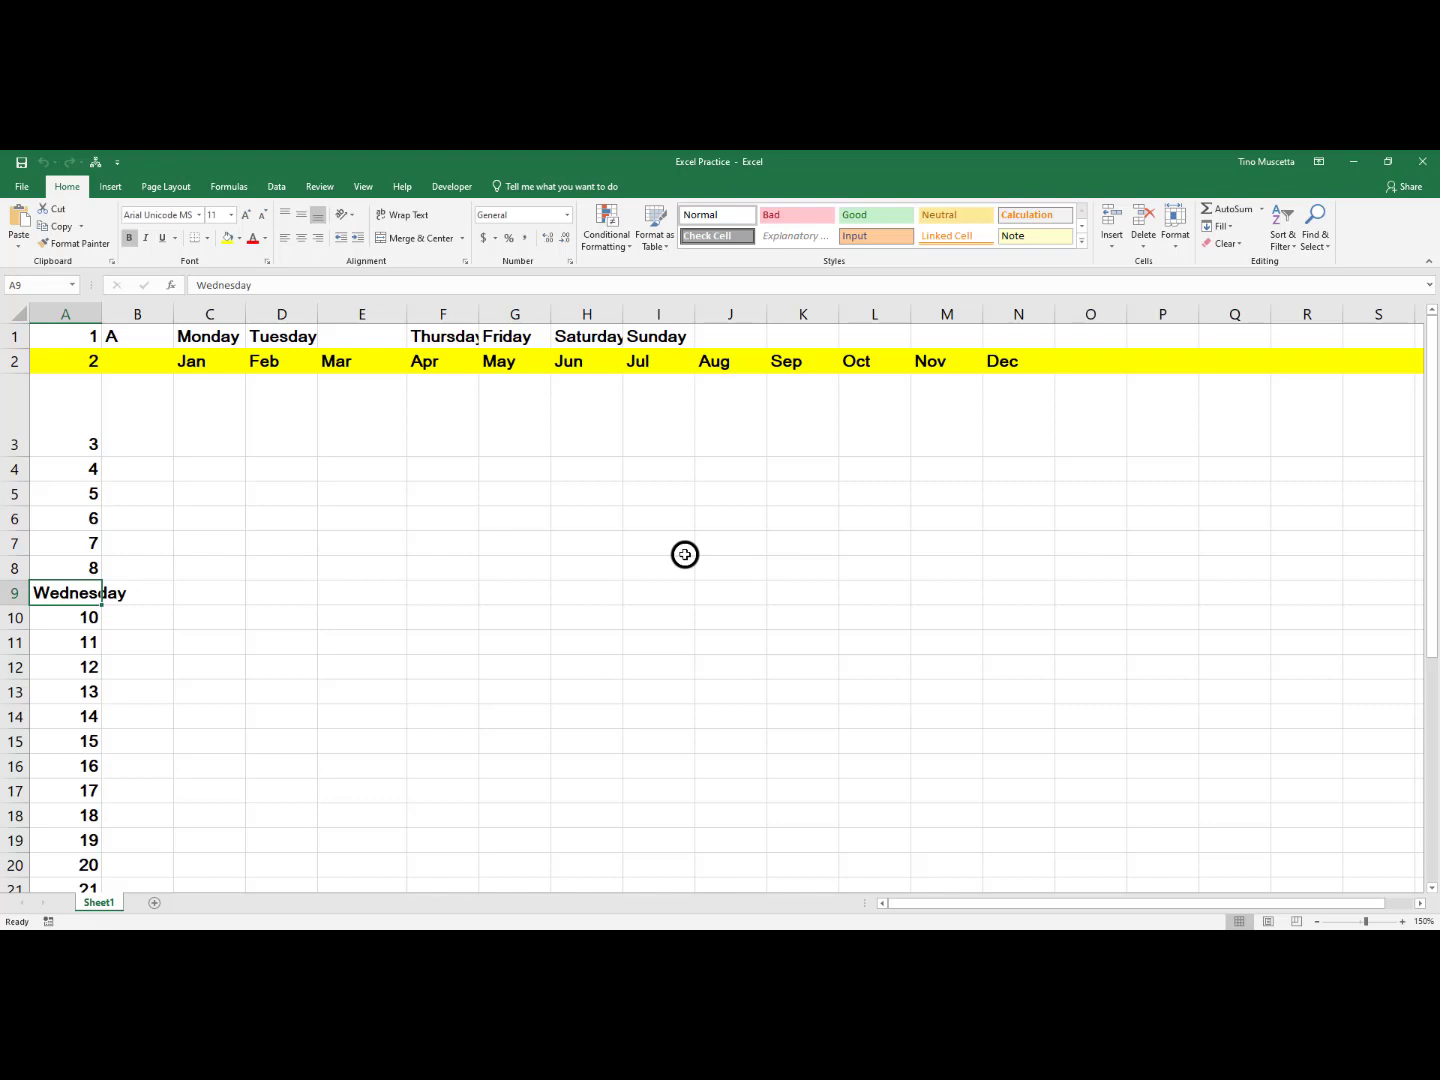
Create a new blank workbook and enter the title Personal Budget in cell A1
left_click(17, 187)
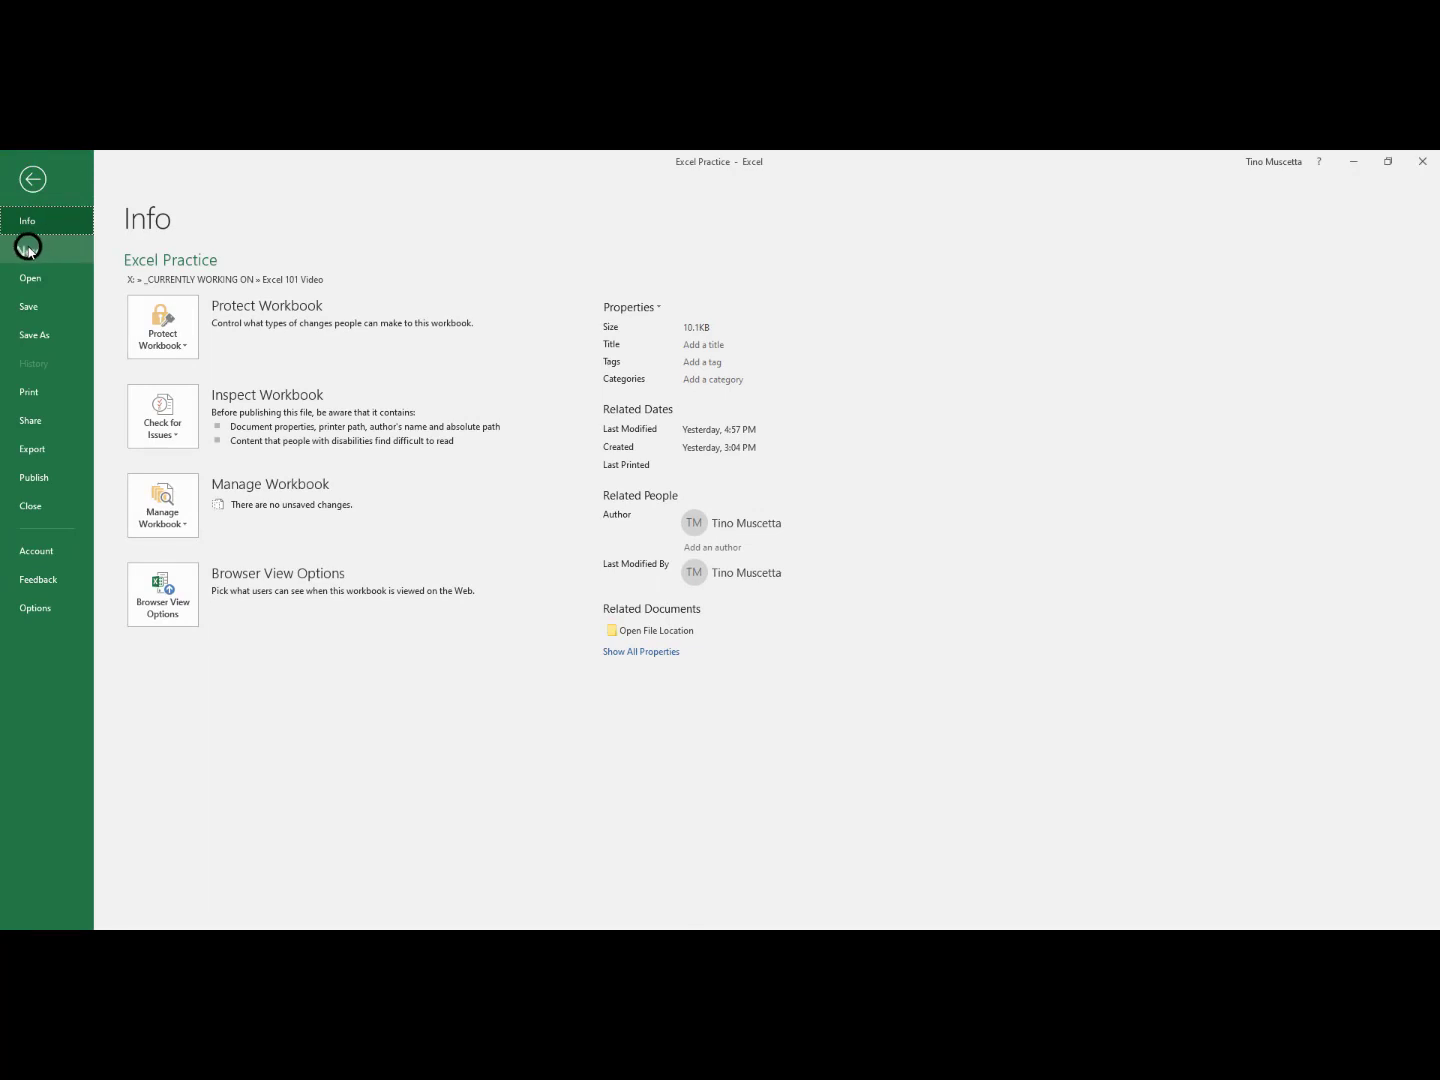
left_click(29, 249)
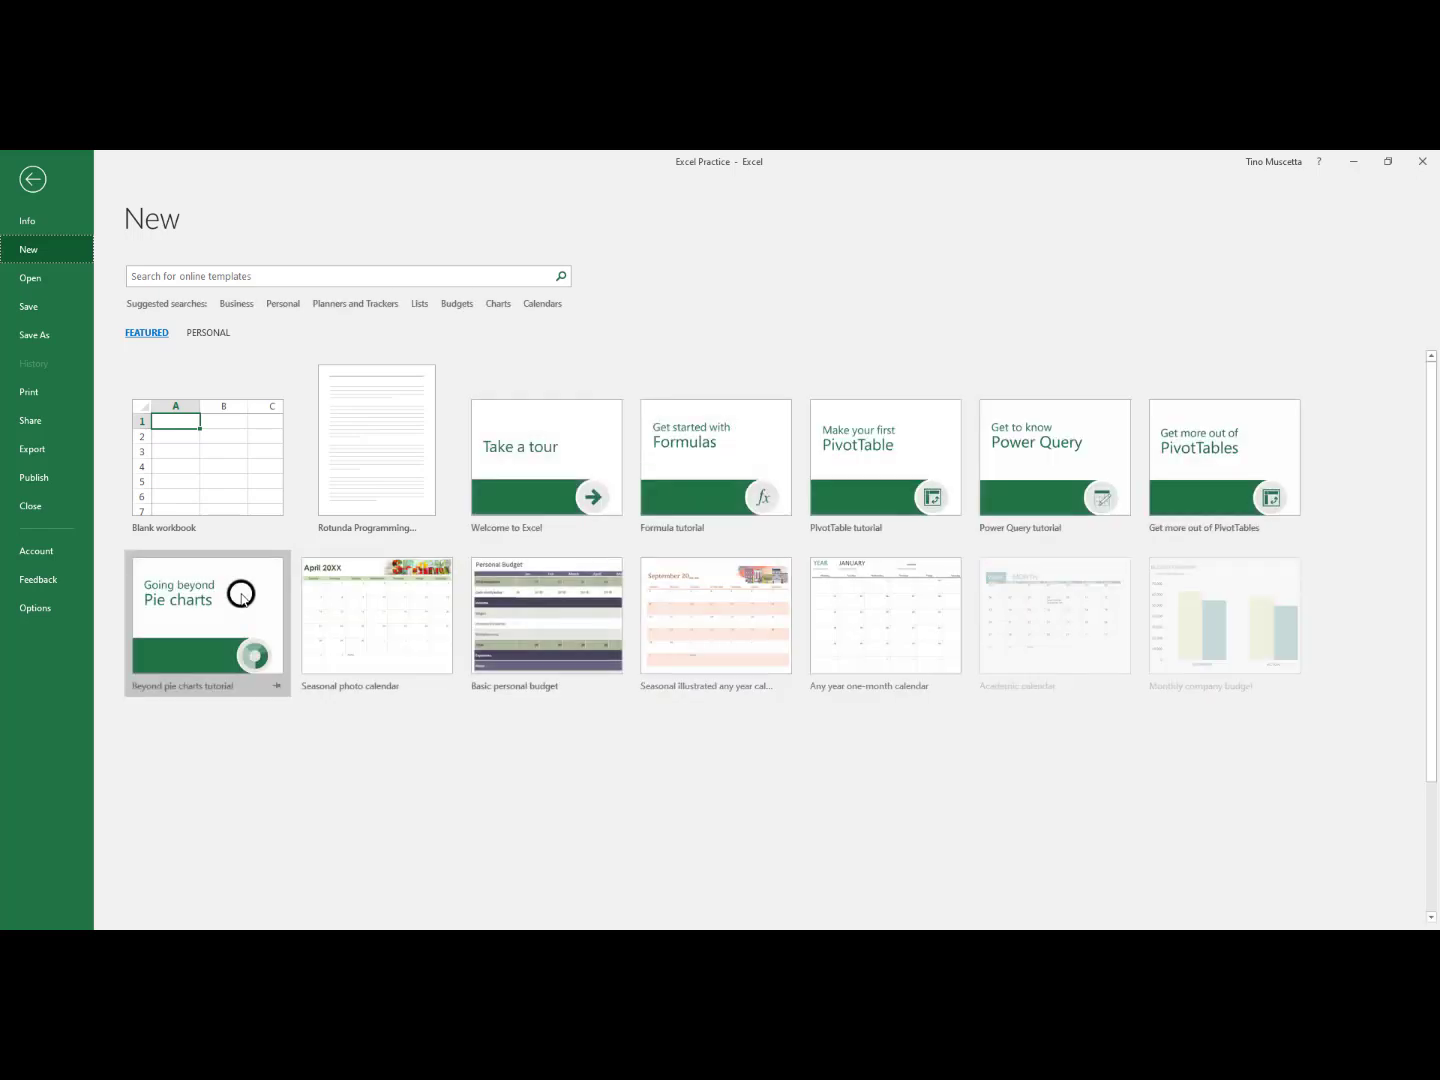
left_click(190, 467)
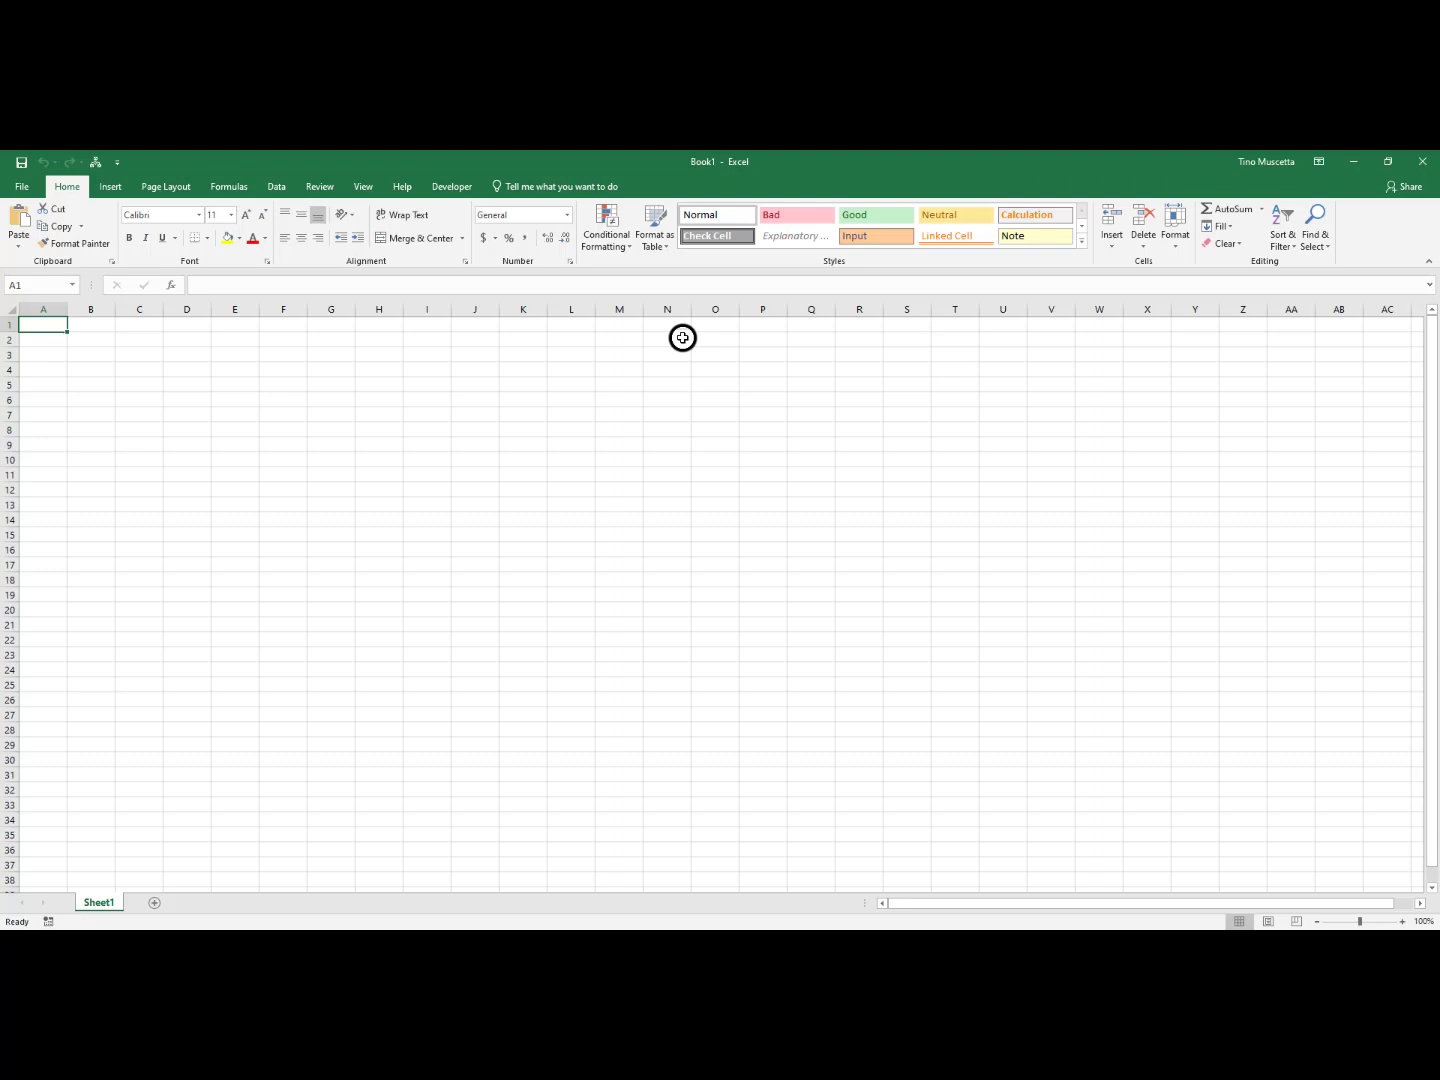
type("Personal")
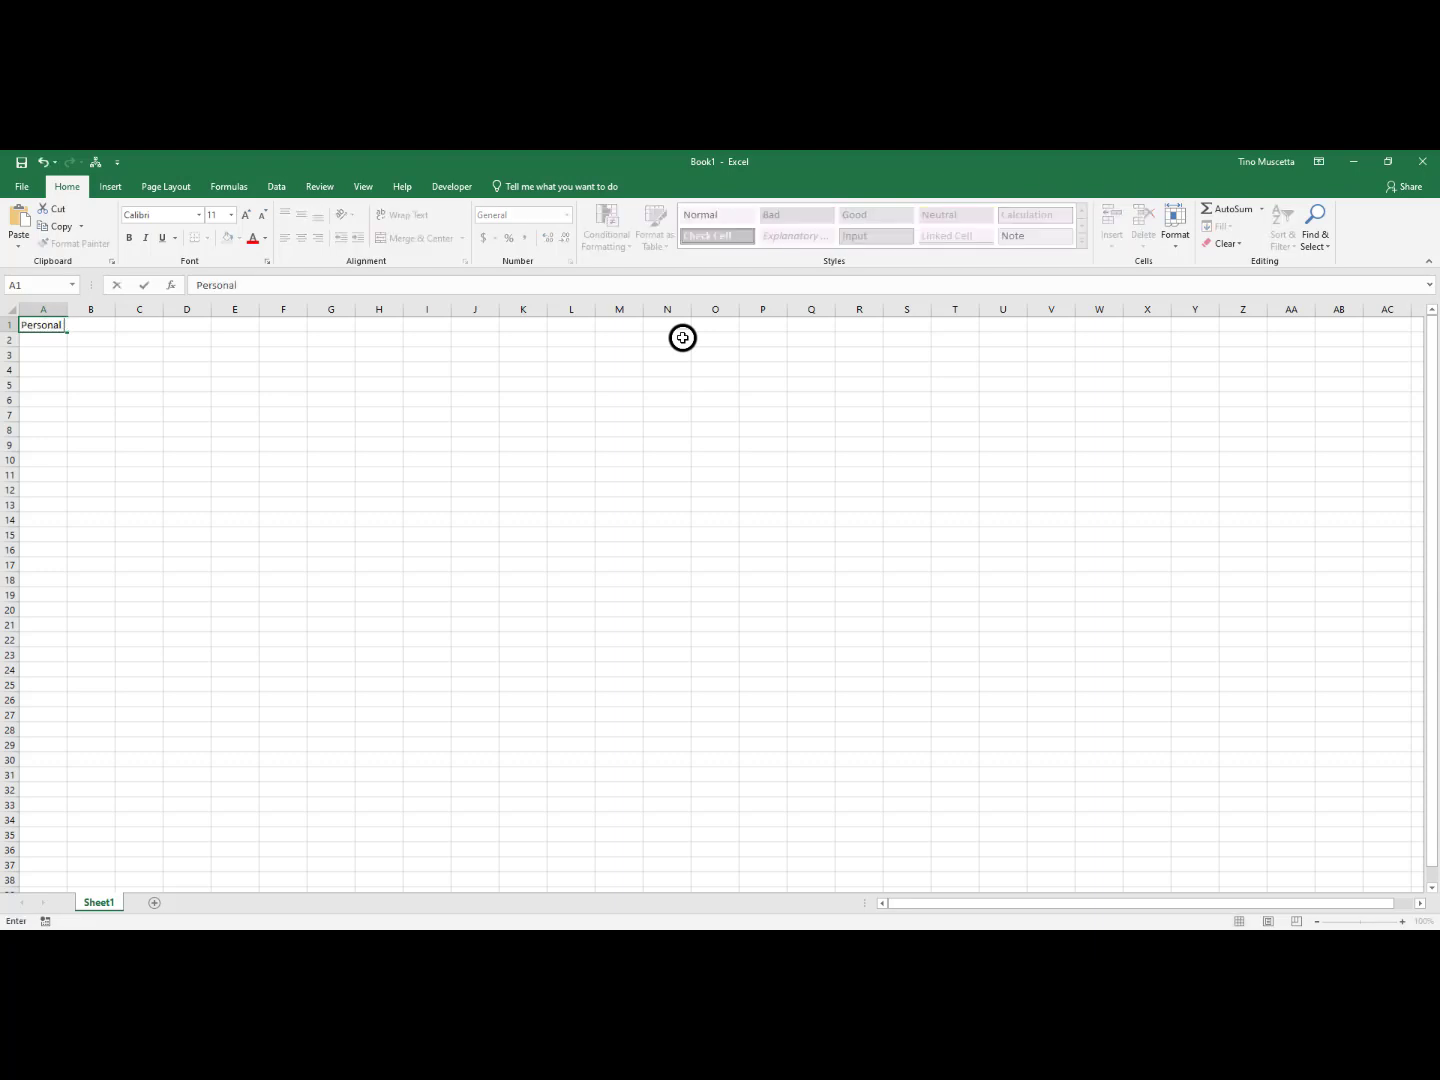
type(" Budget")
key("Return")
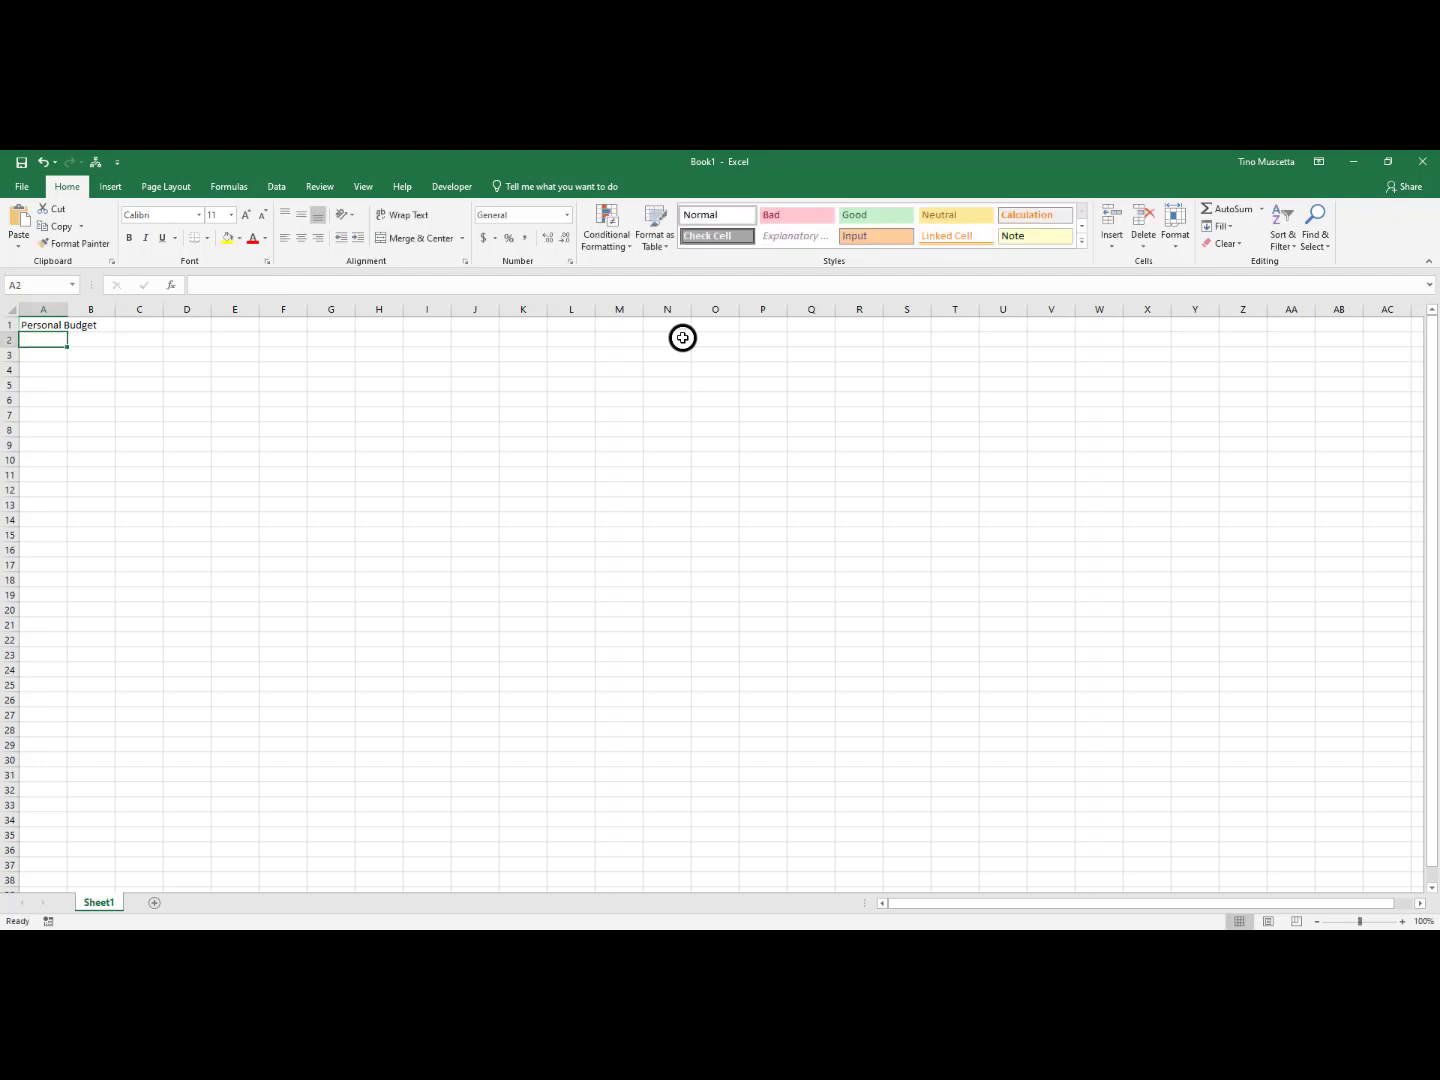
Enter the income labels Wages, Interest, Misc. and Income Totals in cells A4 to A7
left_click(35, 371)
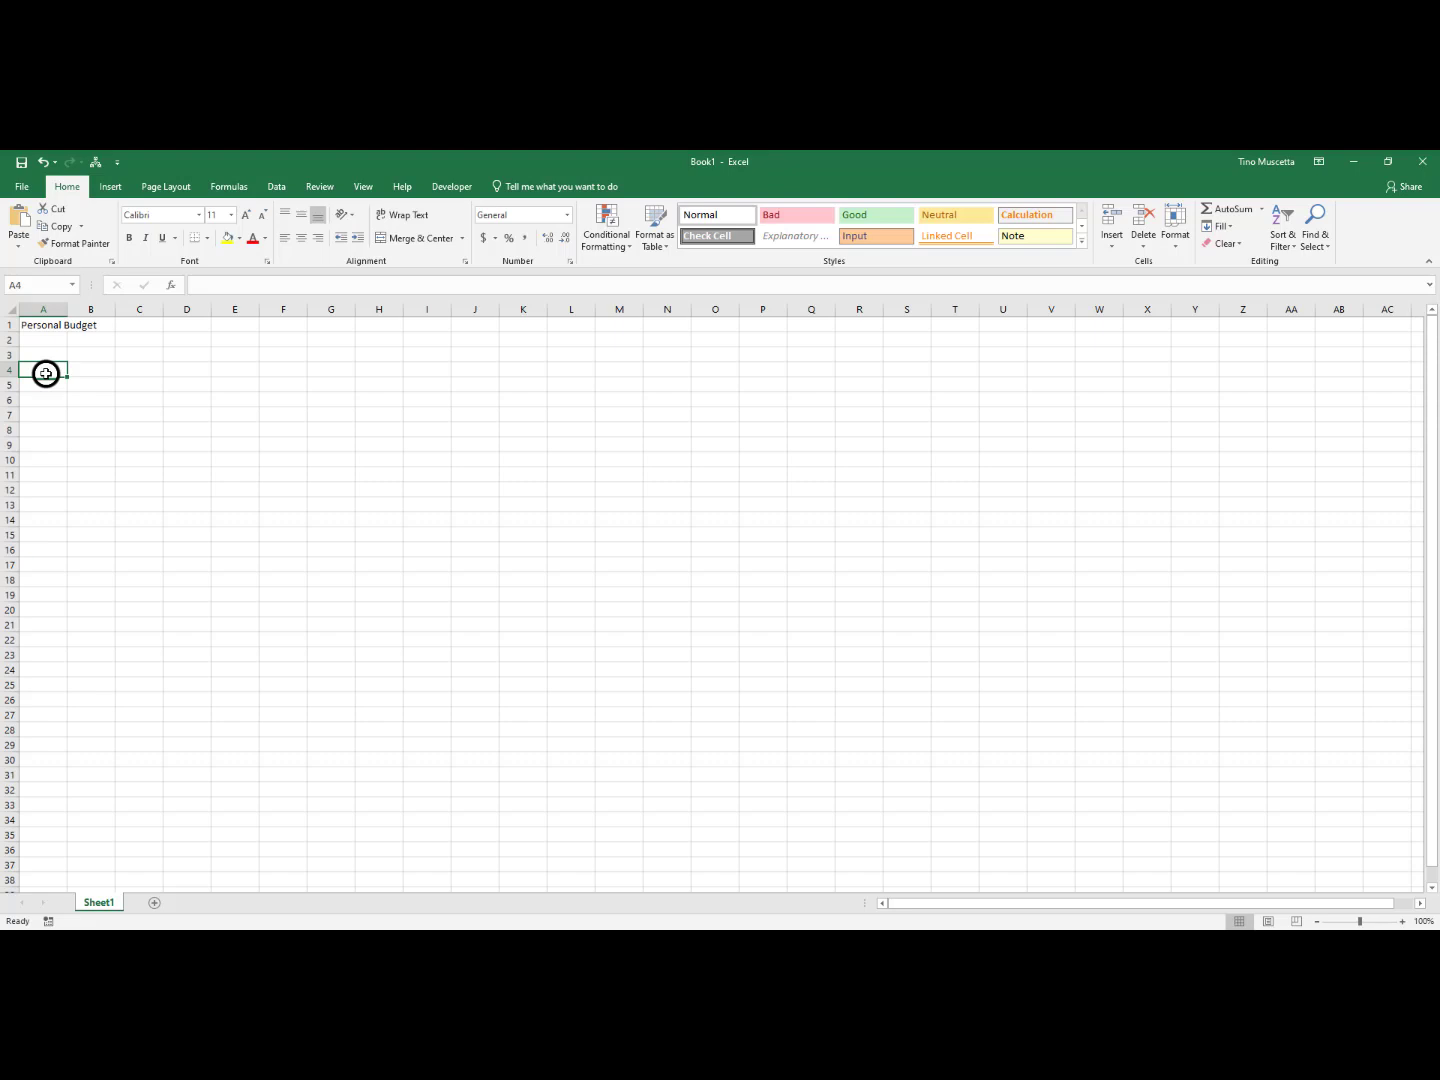
type("Wages")
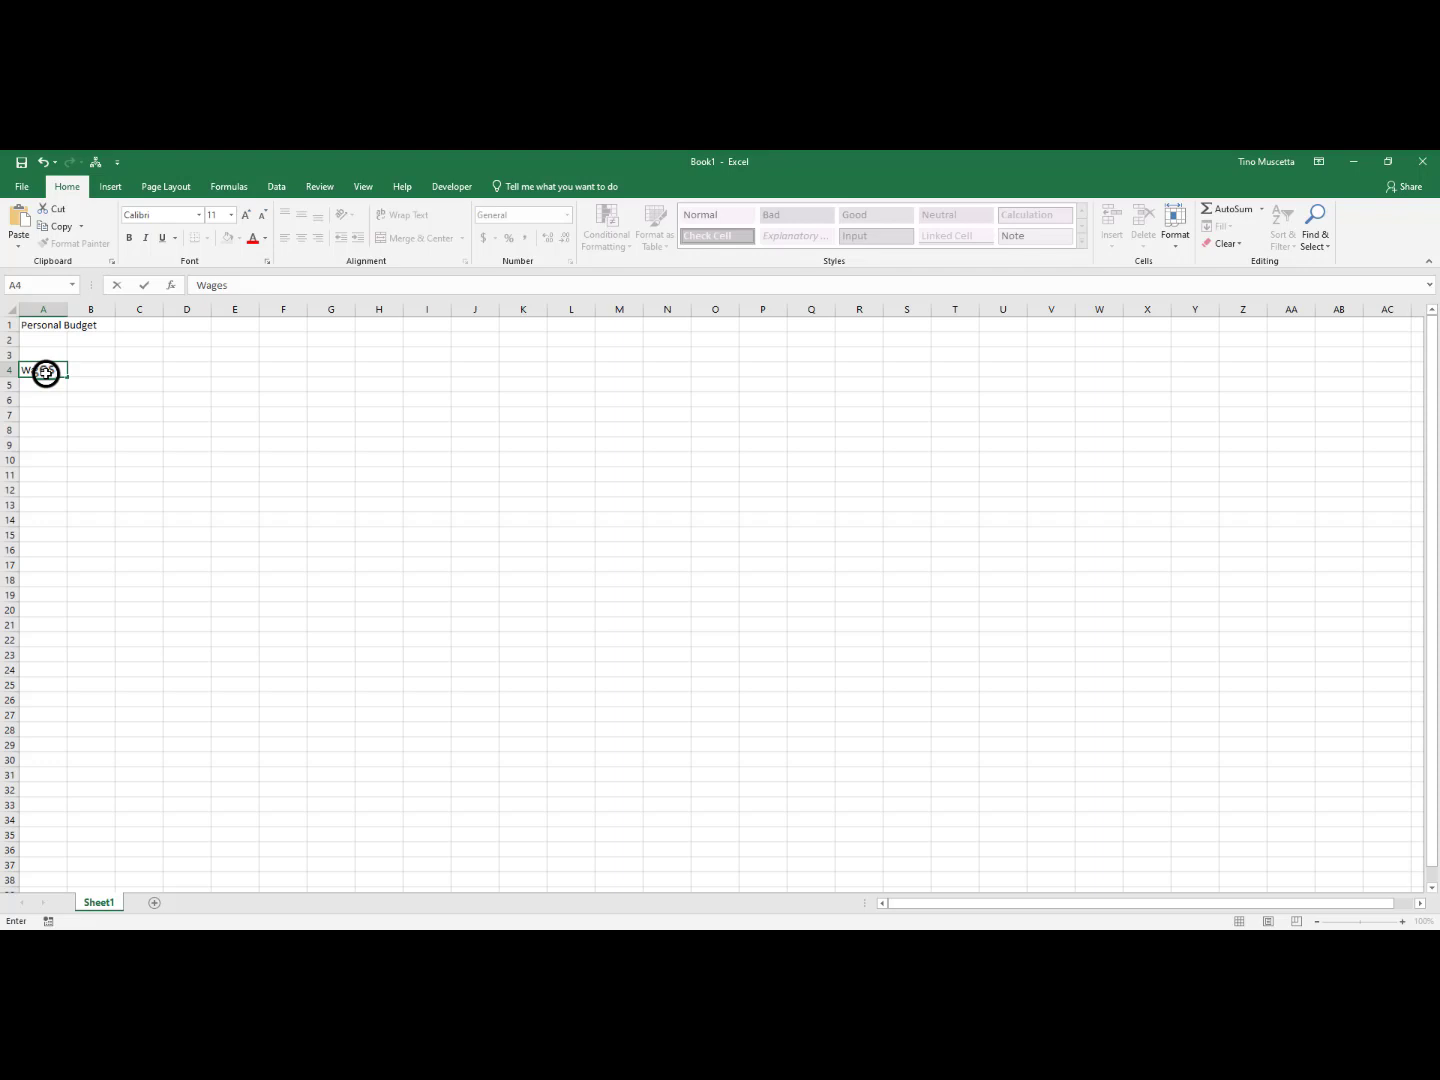
key("Return")
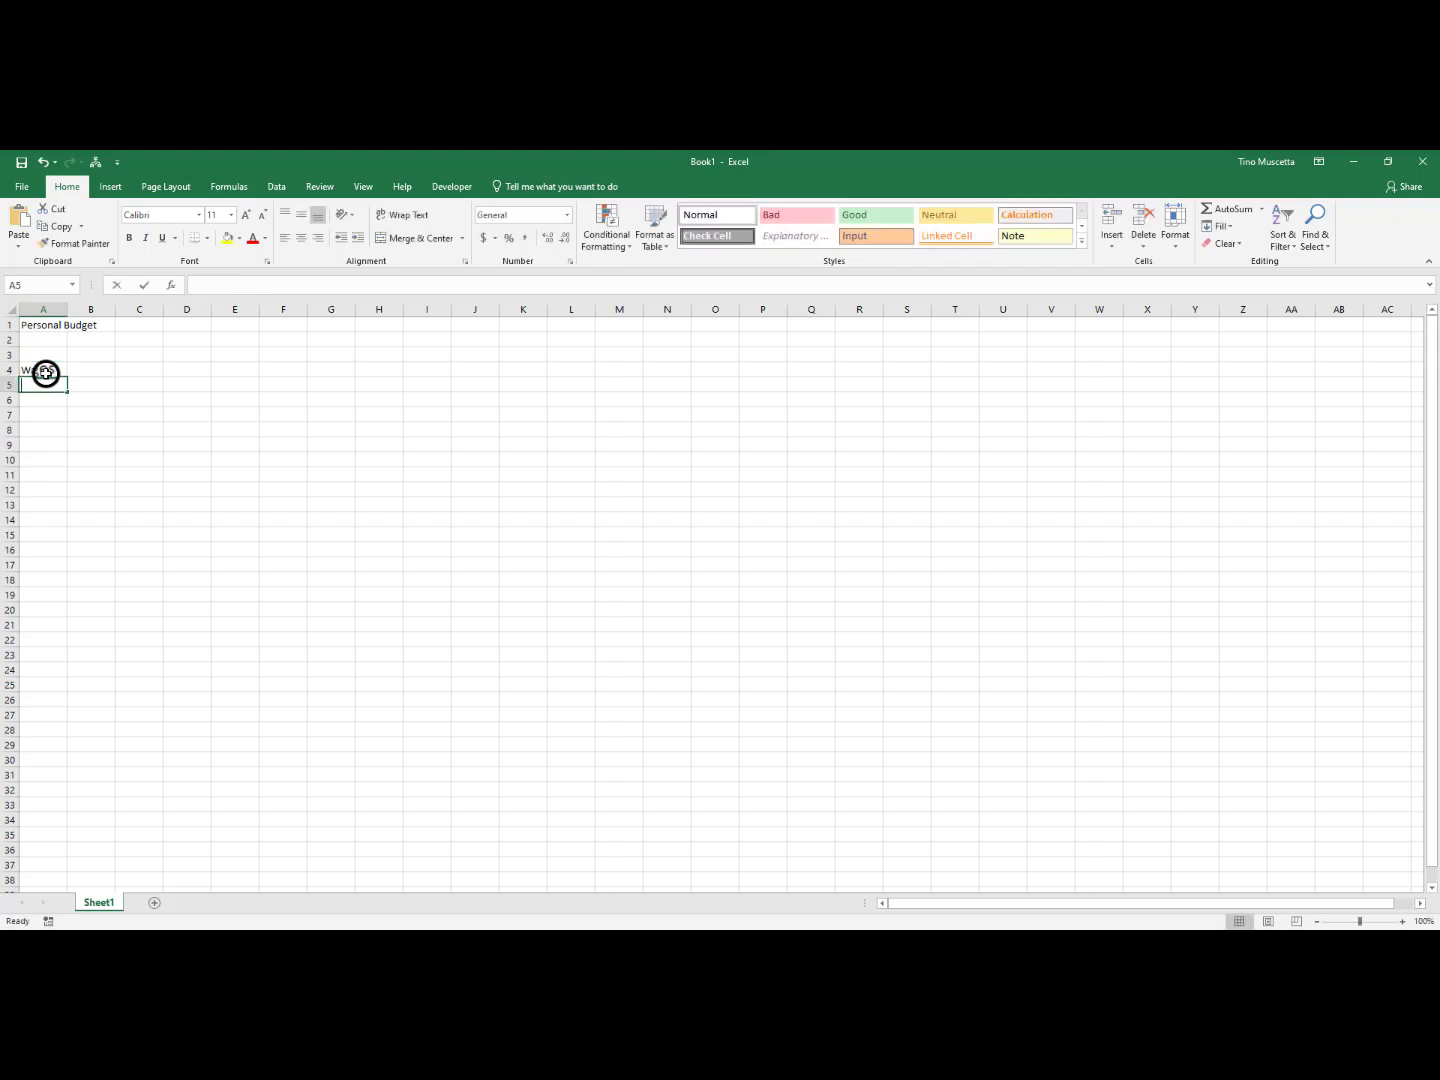
type("Inters")
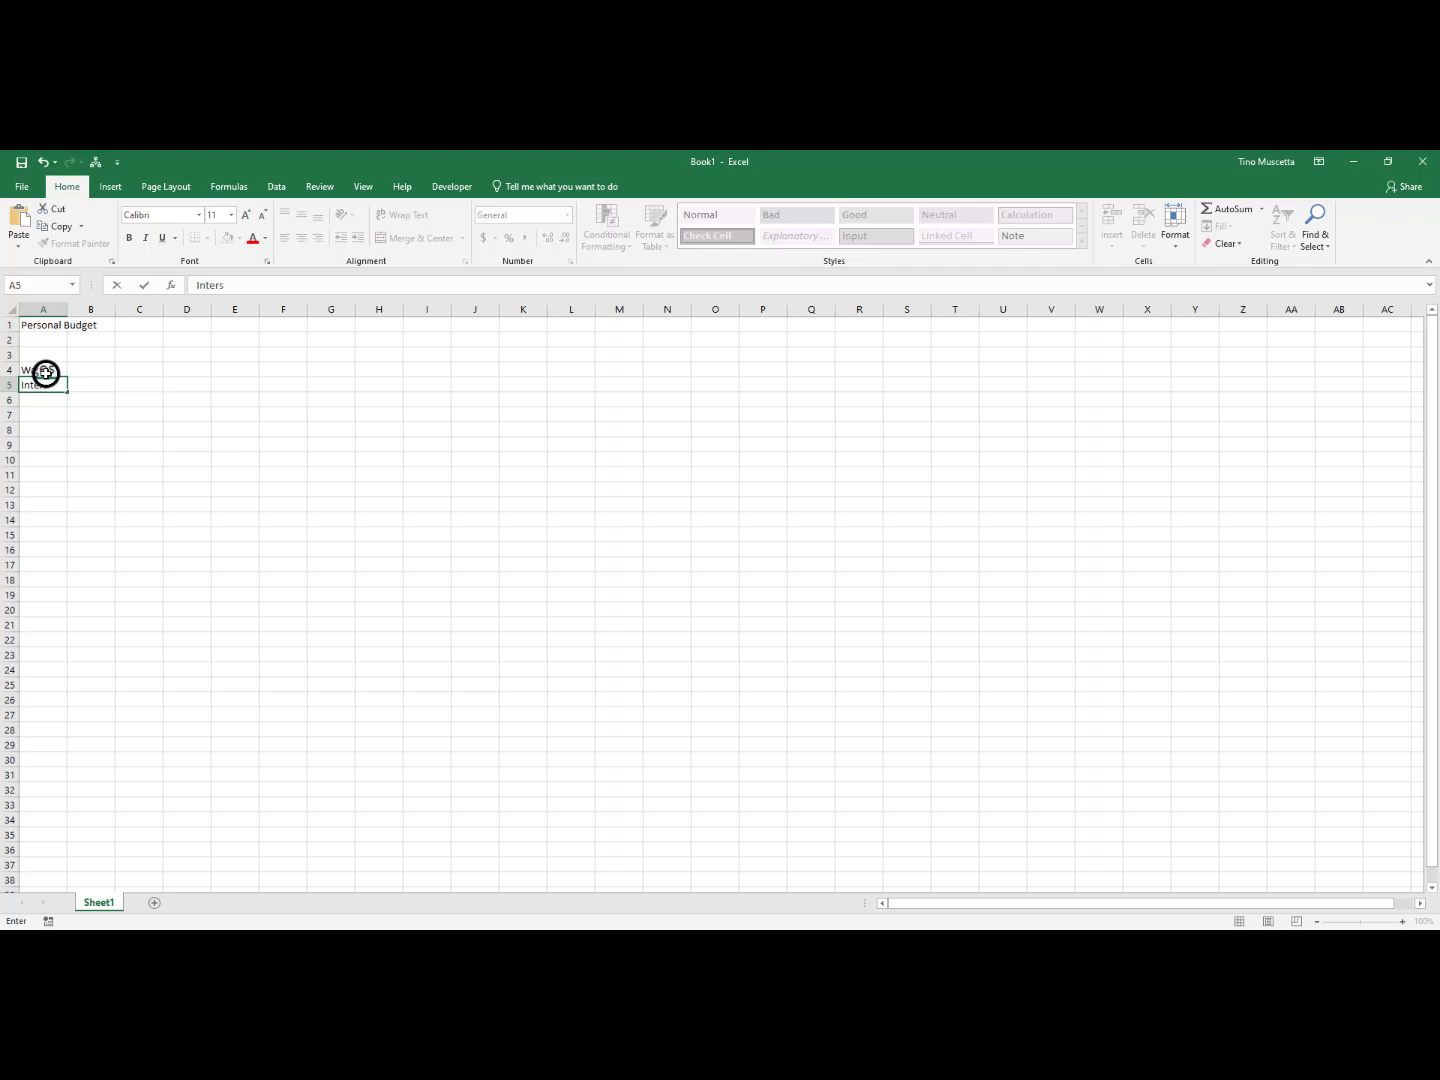
key("BackSpace")
type("est")
key("Return")
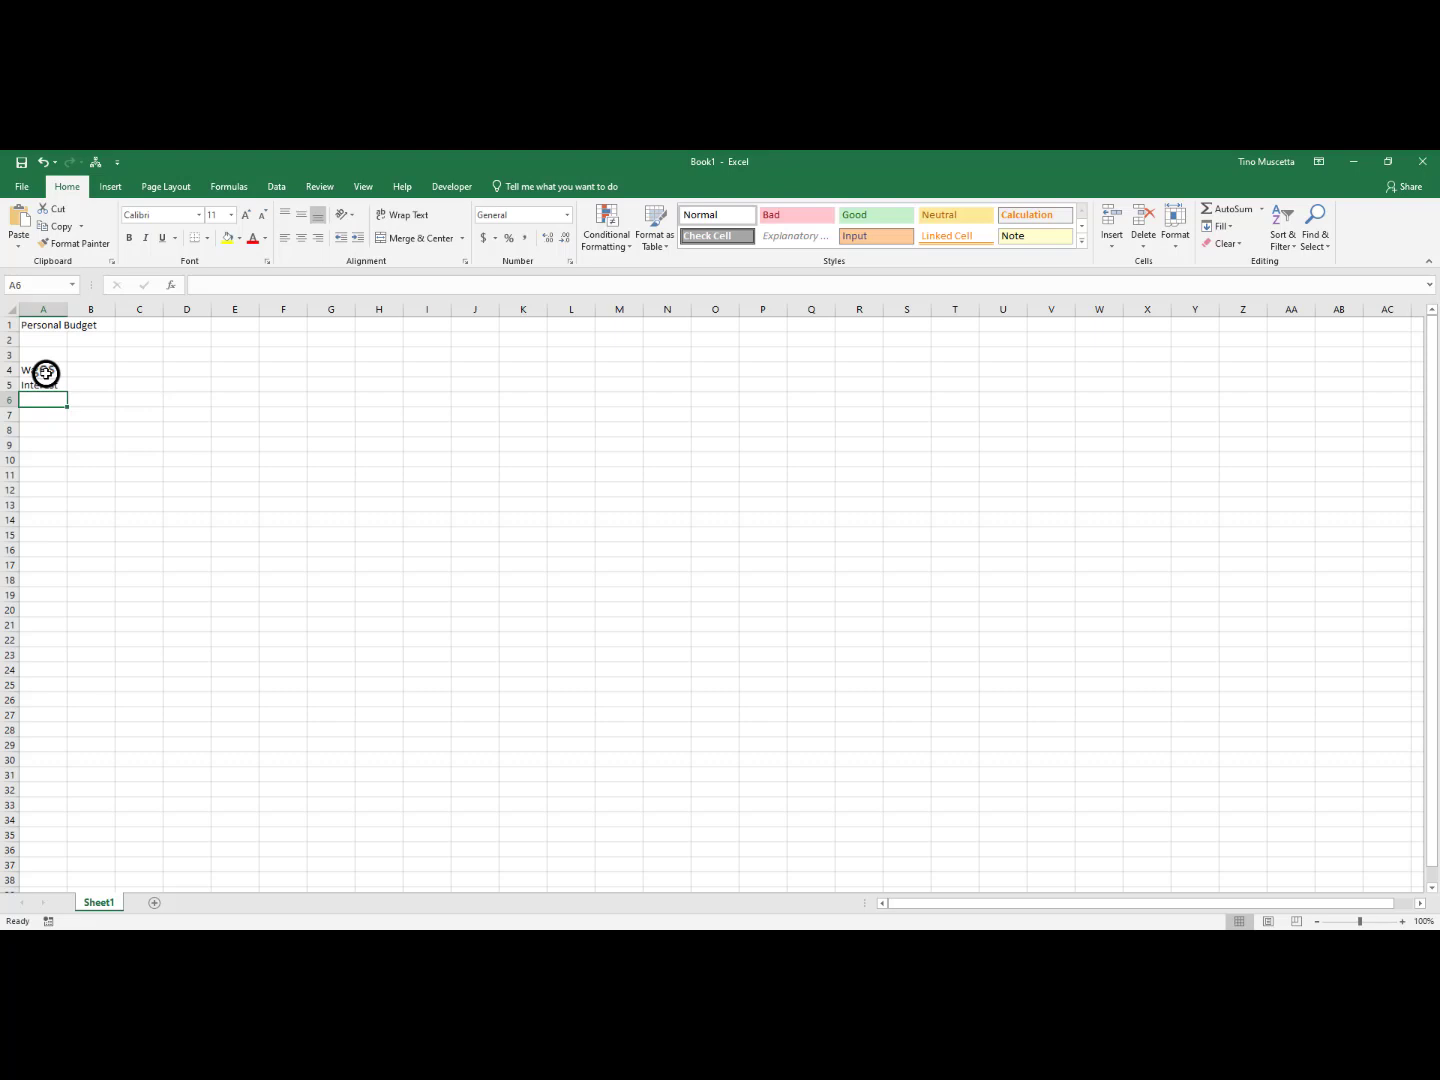
type("Misc.")
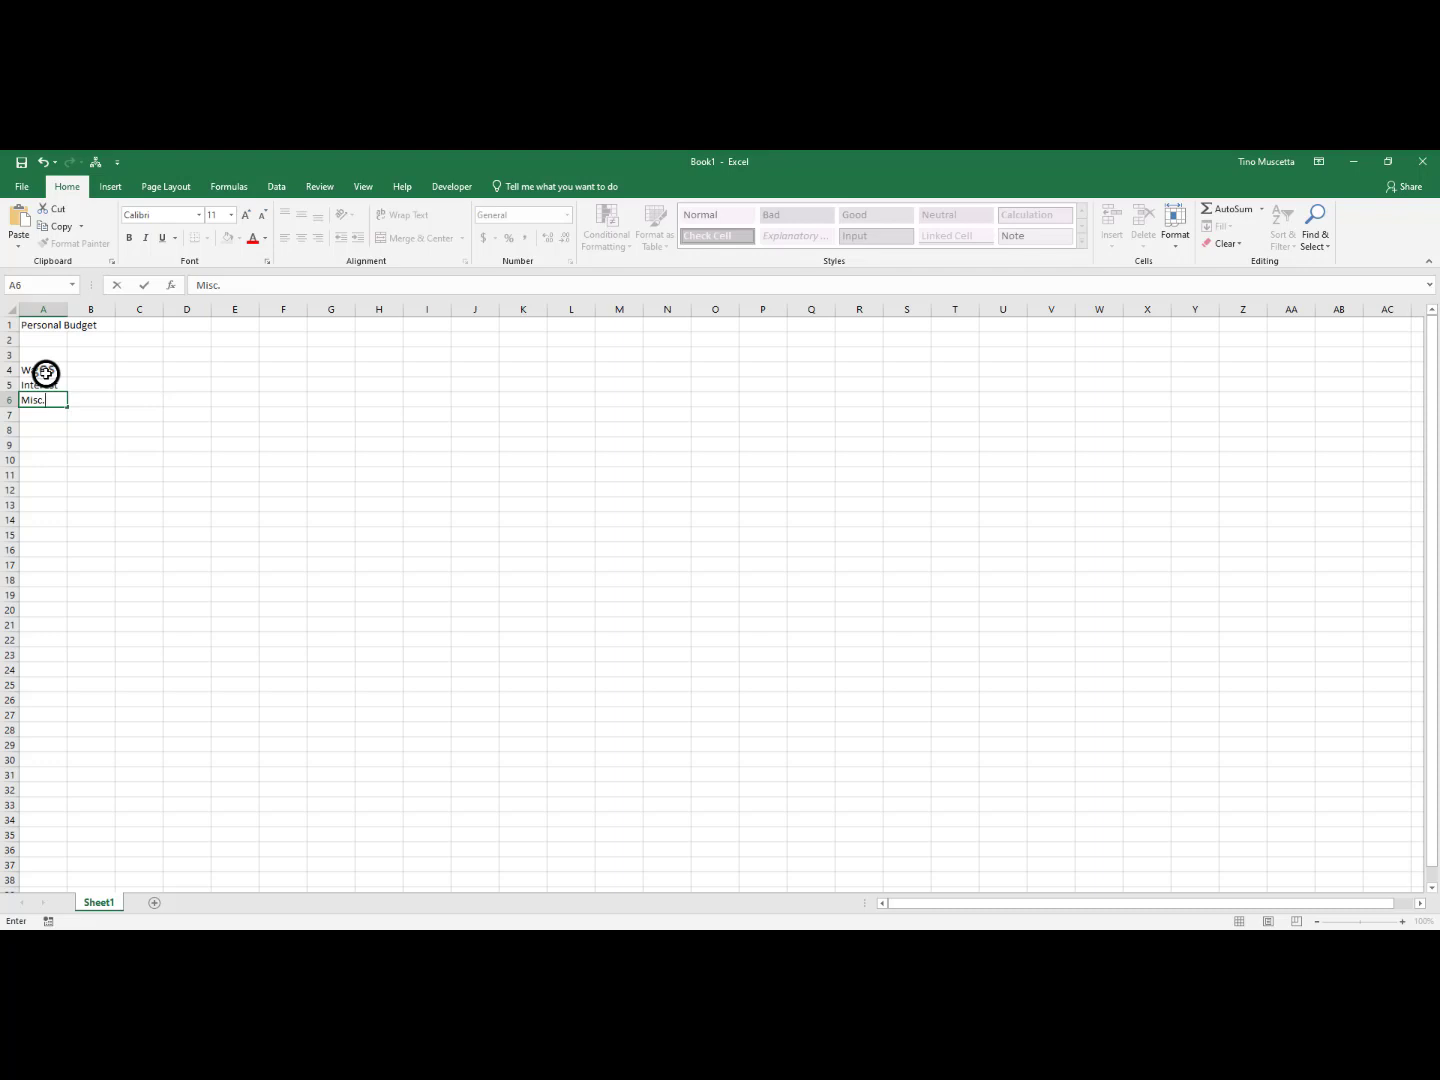
key("Return")
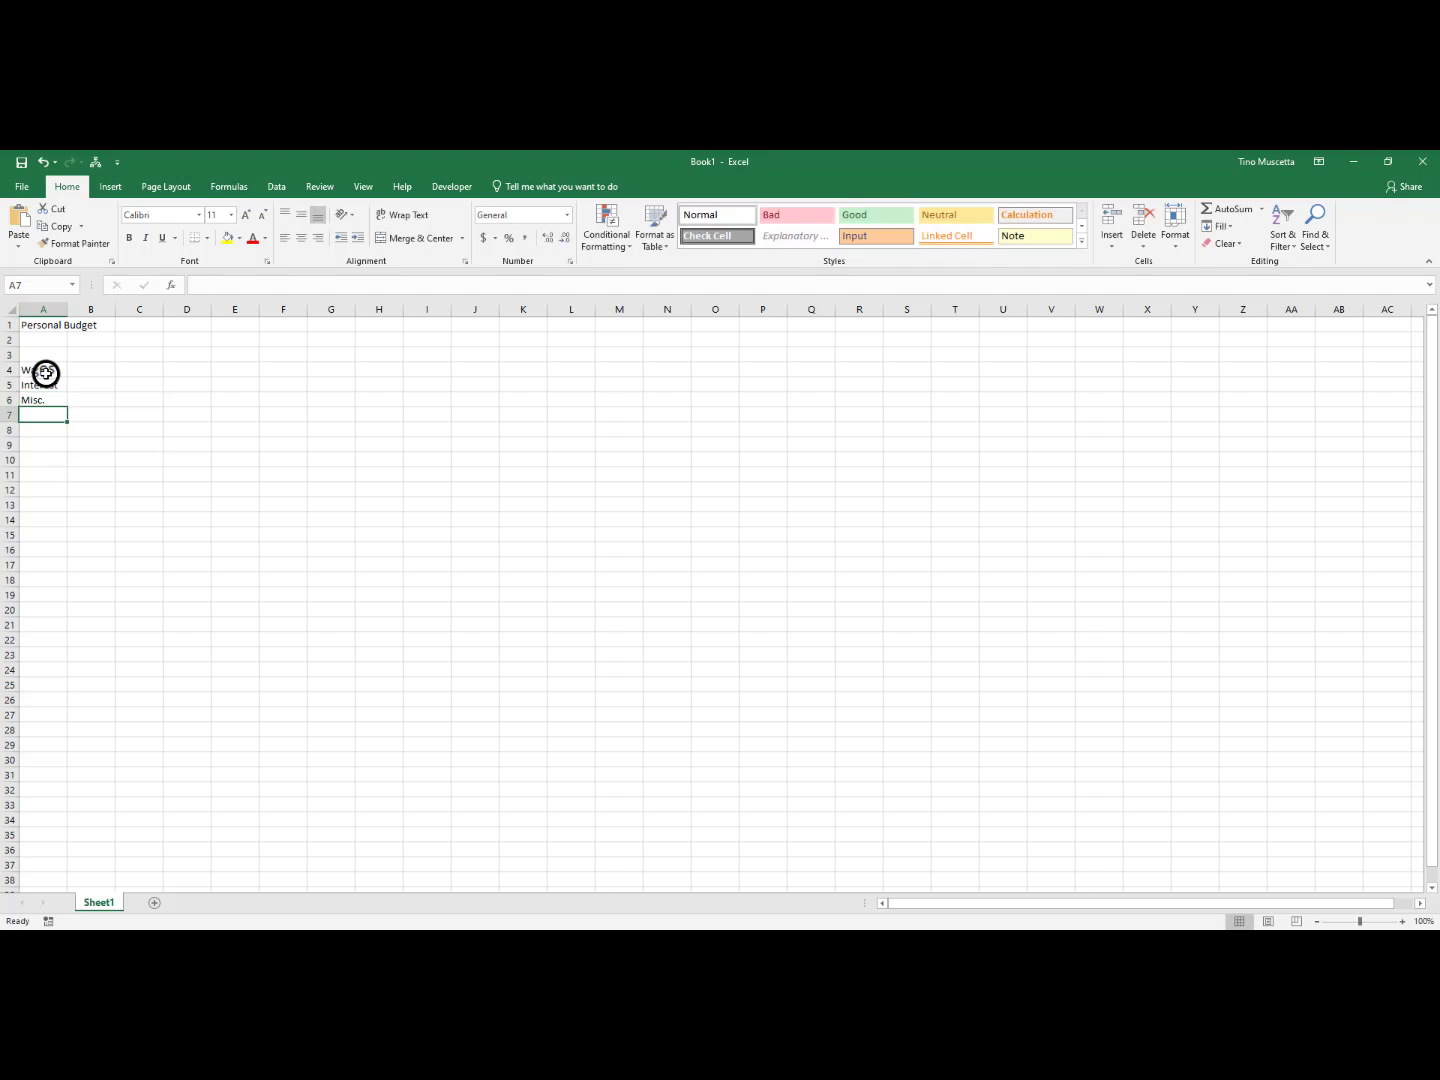
type("Income")
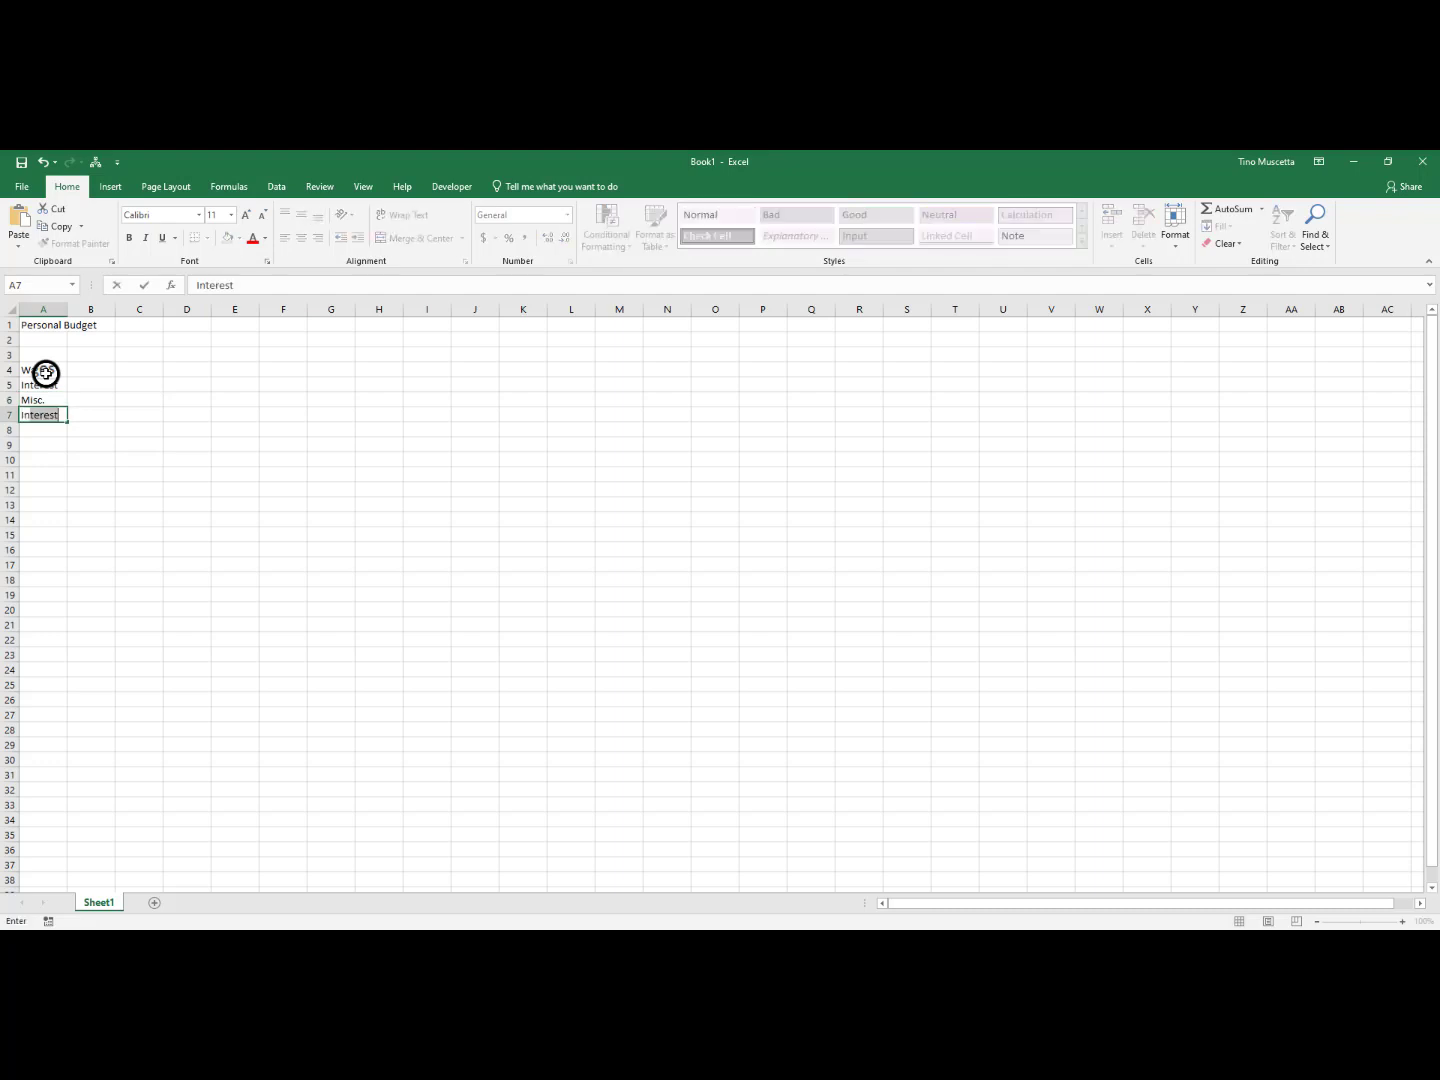
type(" Totals")
key("Return")
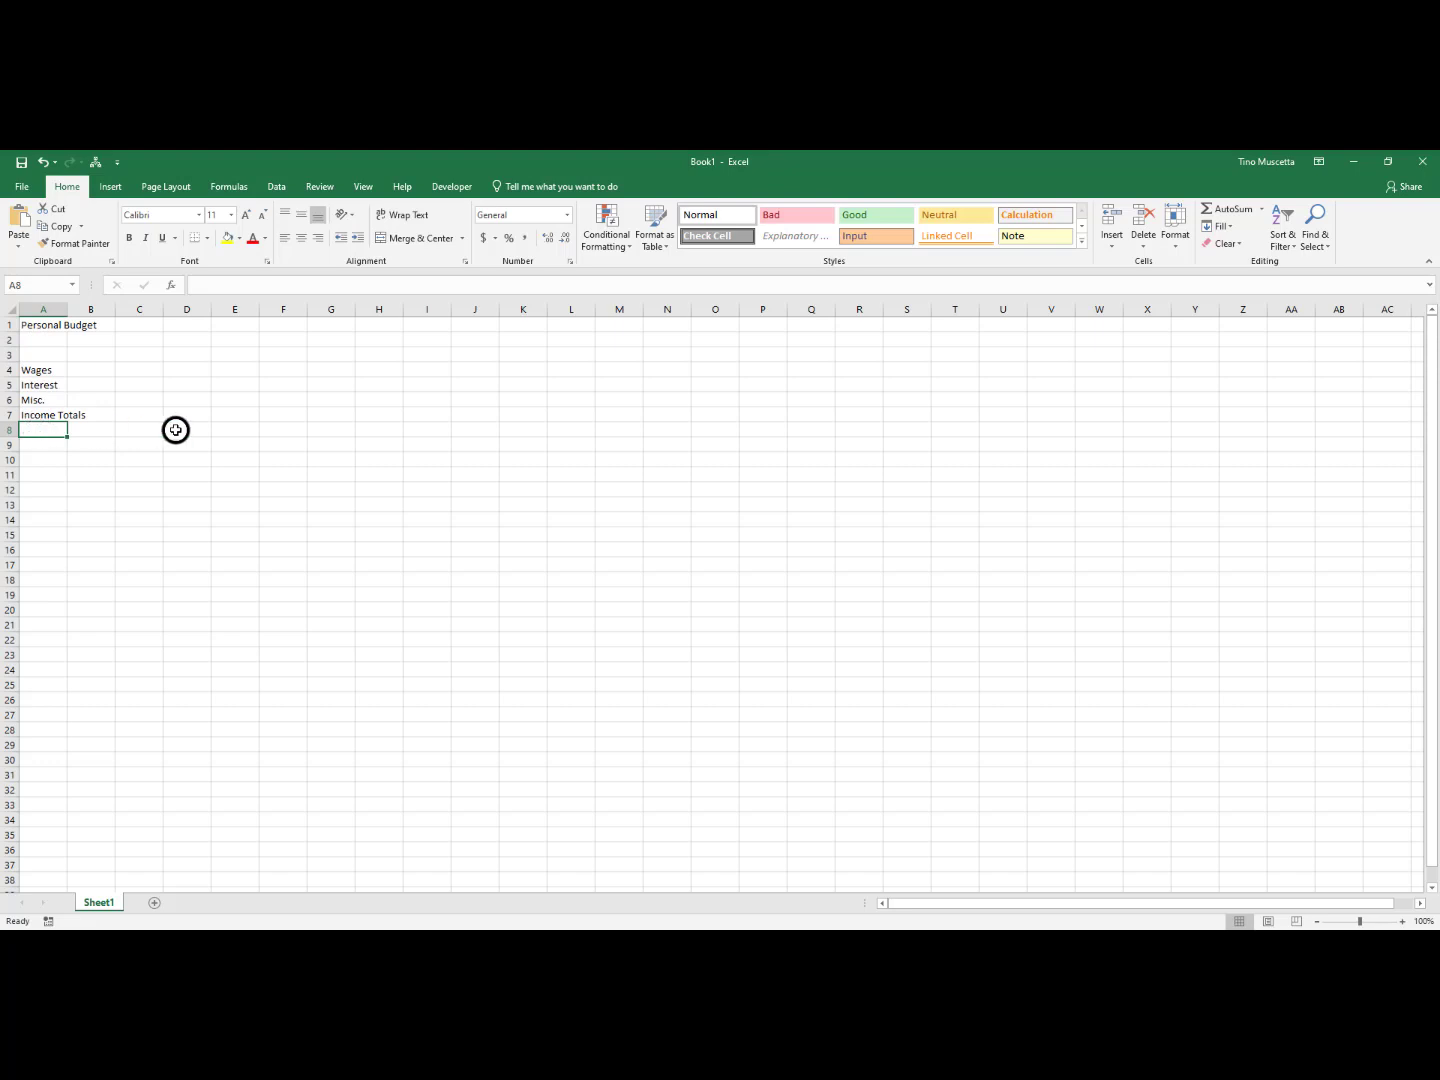
Enter the expense labels Housing, Utilities, Food and Misc. in cells A9 to A12, leaving row 8 blank
key("Down")
type("Housing")
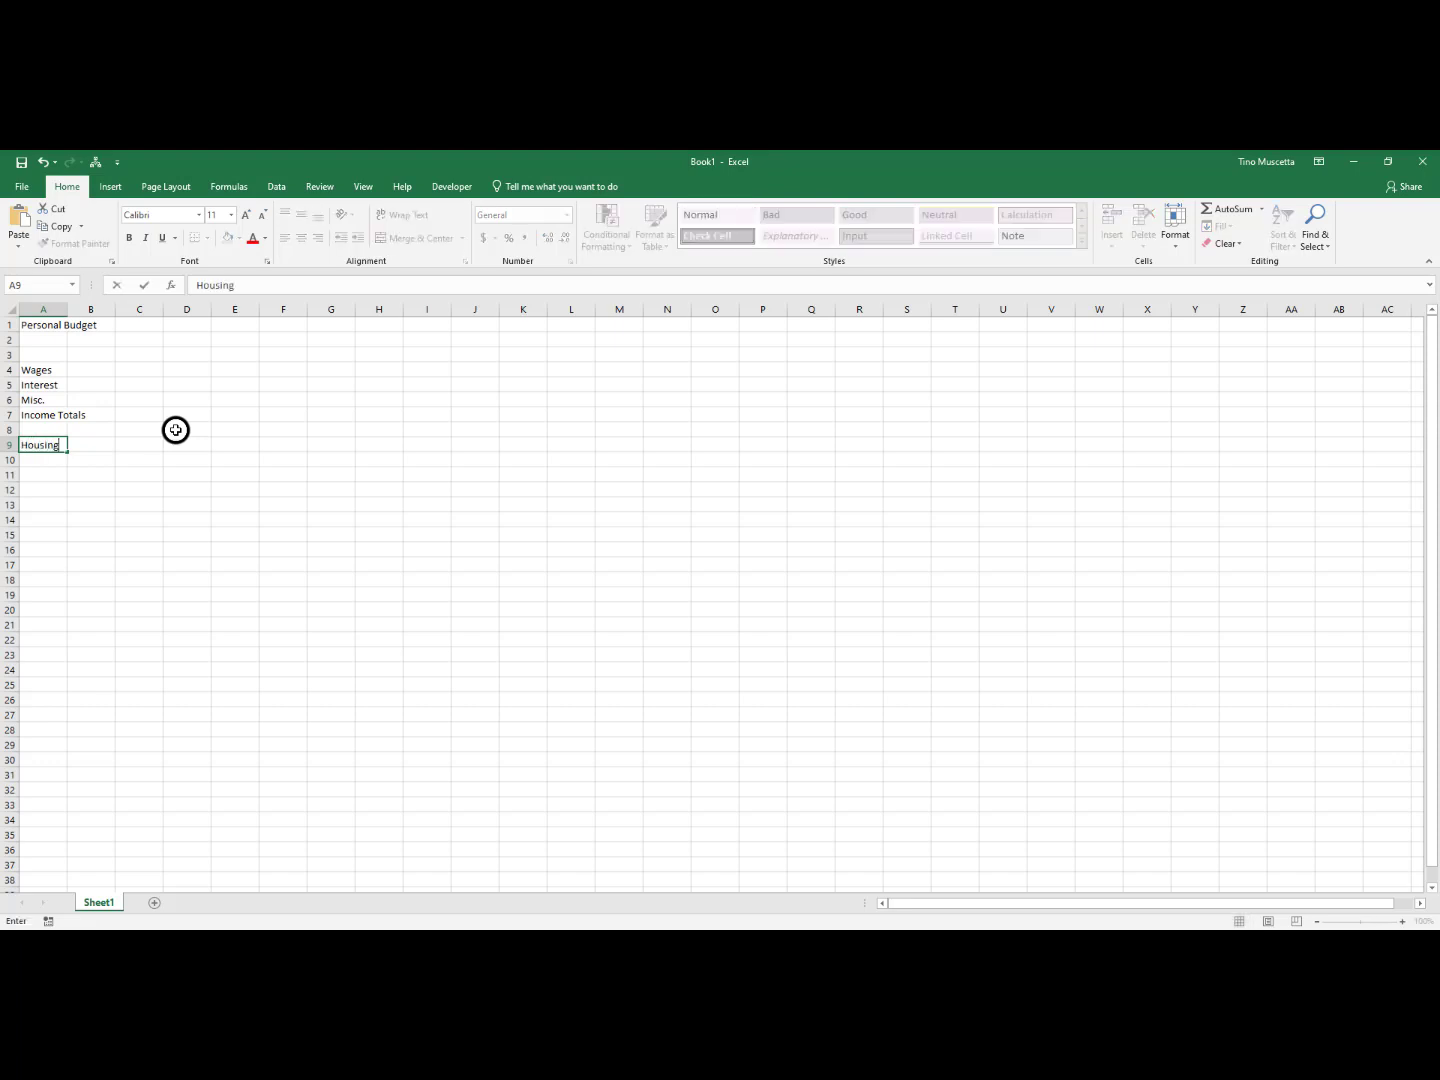
key("Return")
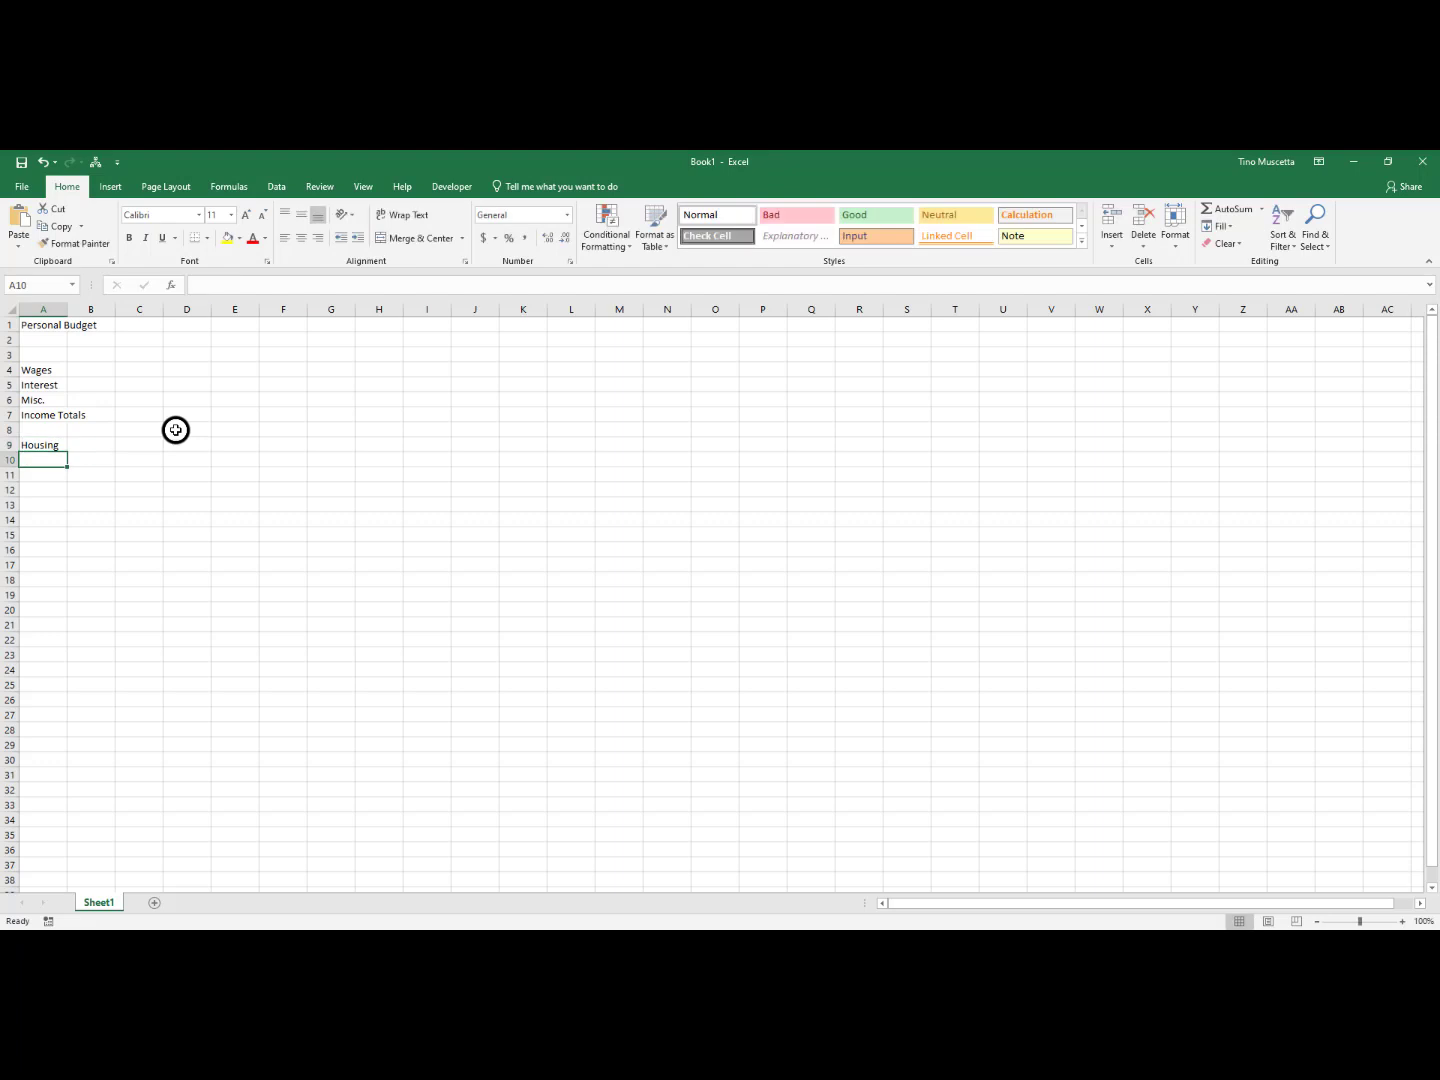
type("Uti")
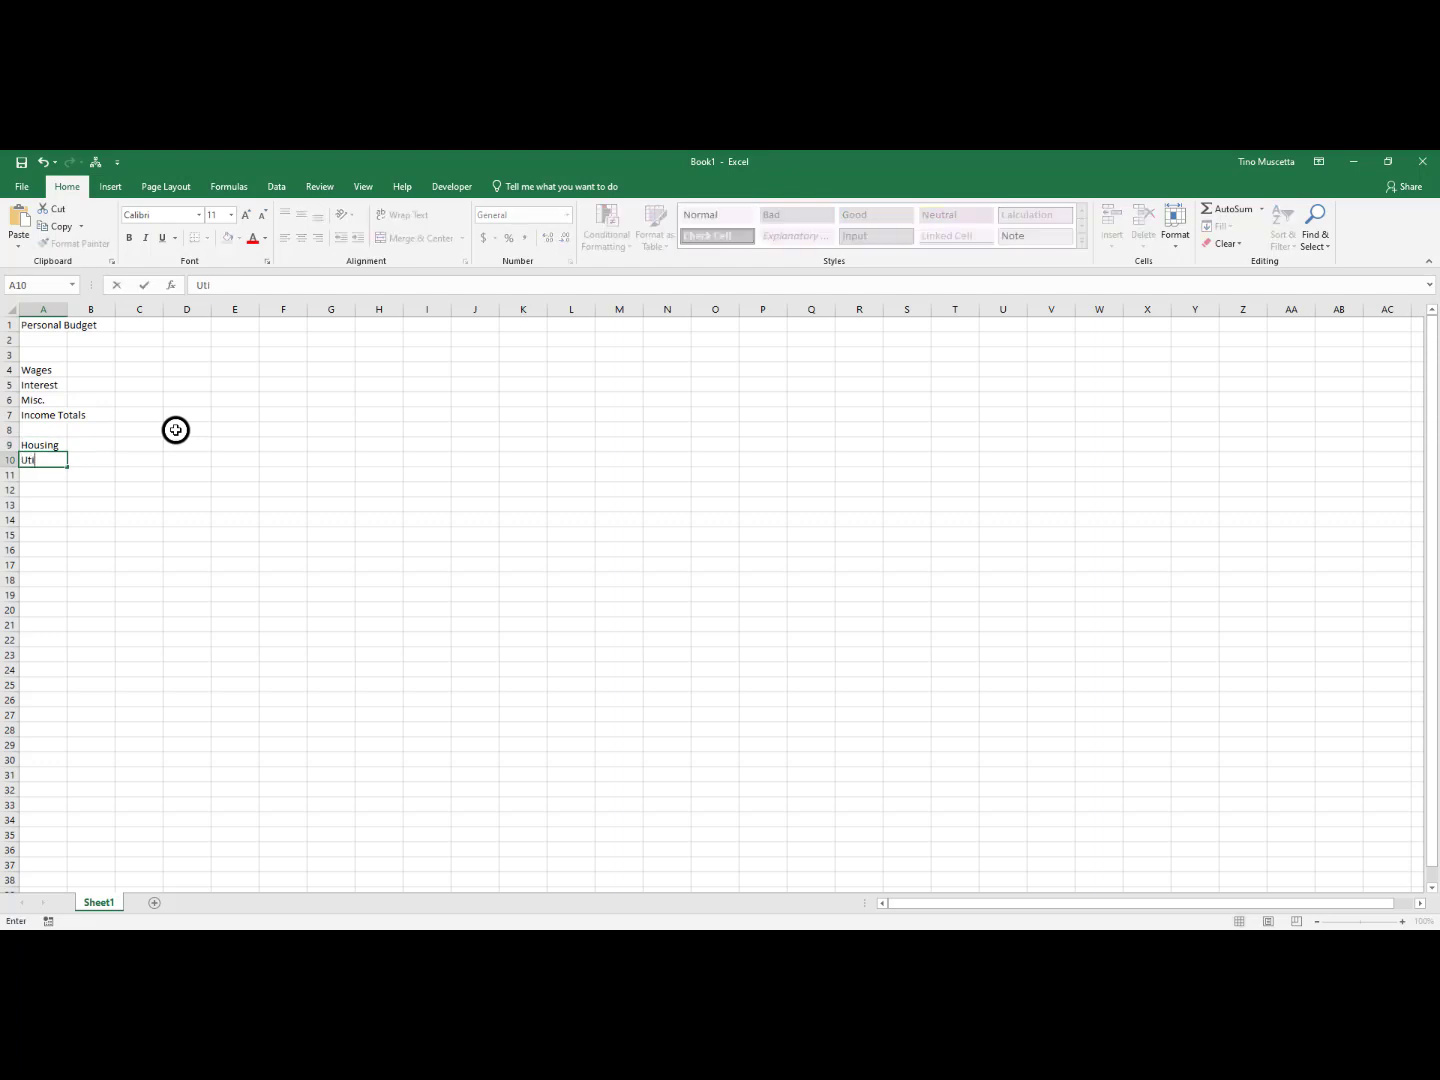
type("lities")
key("Return")
type("Food")
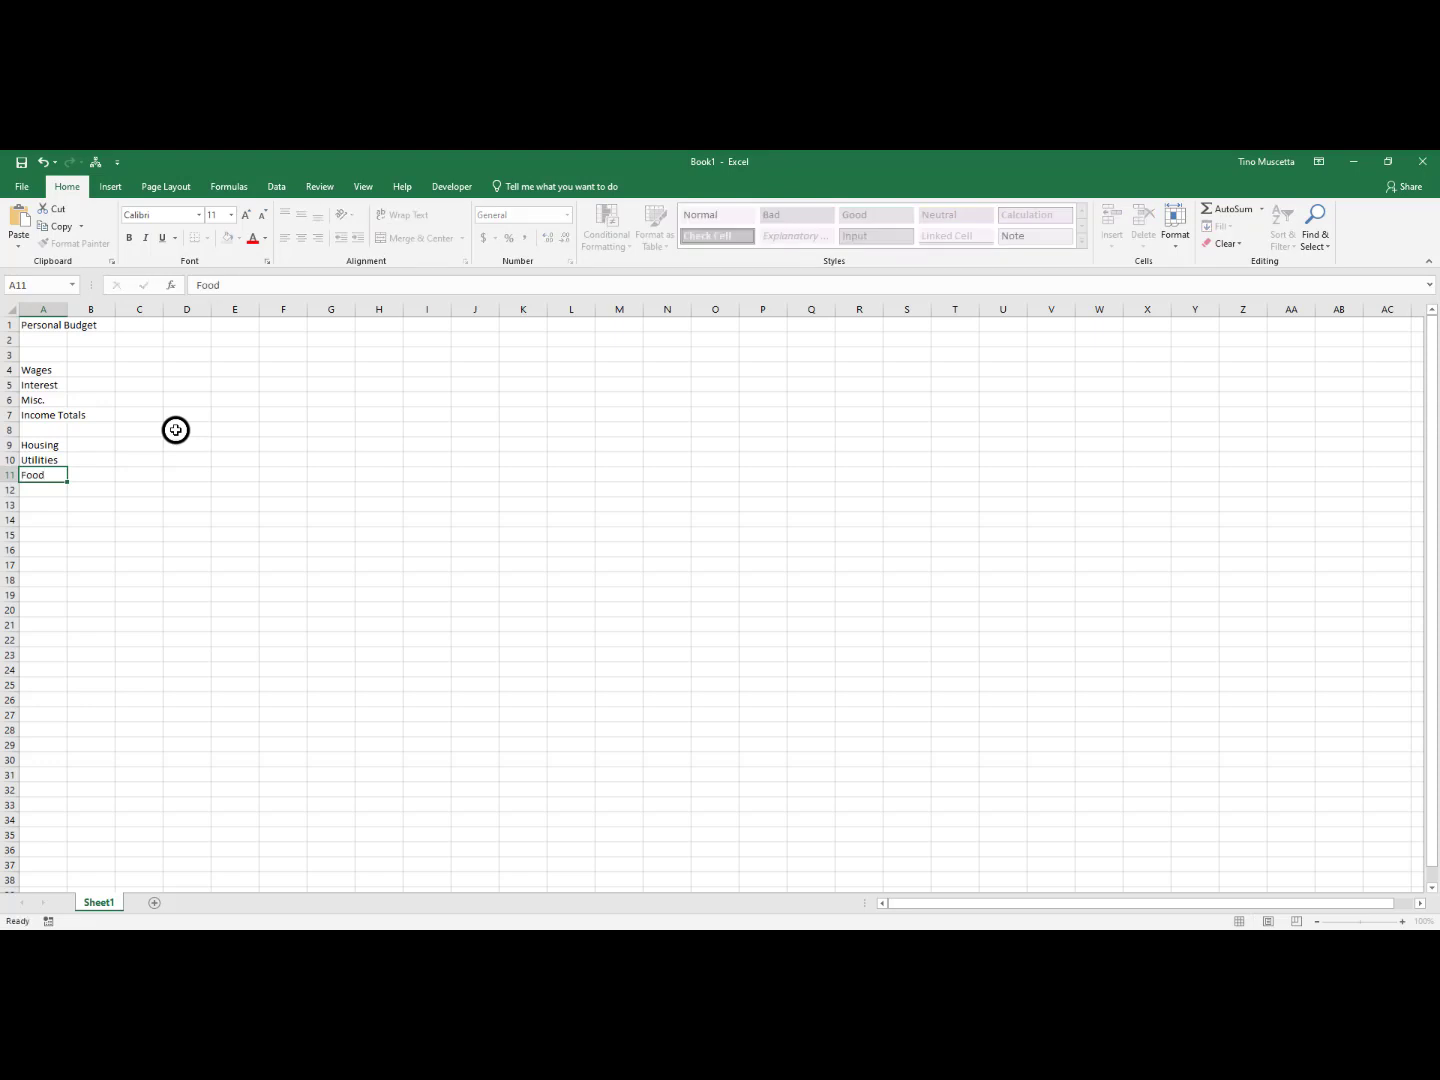
key("Return")
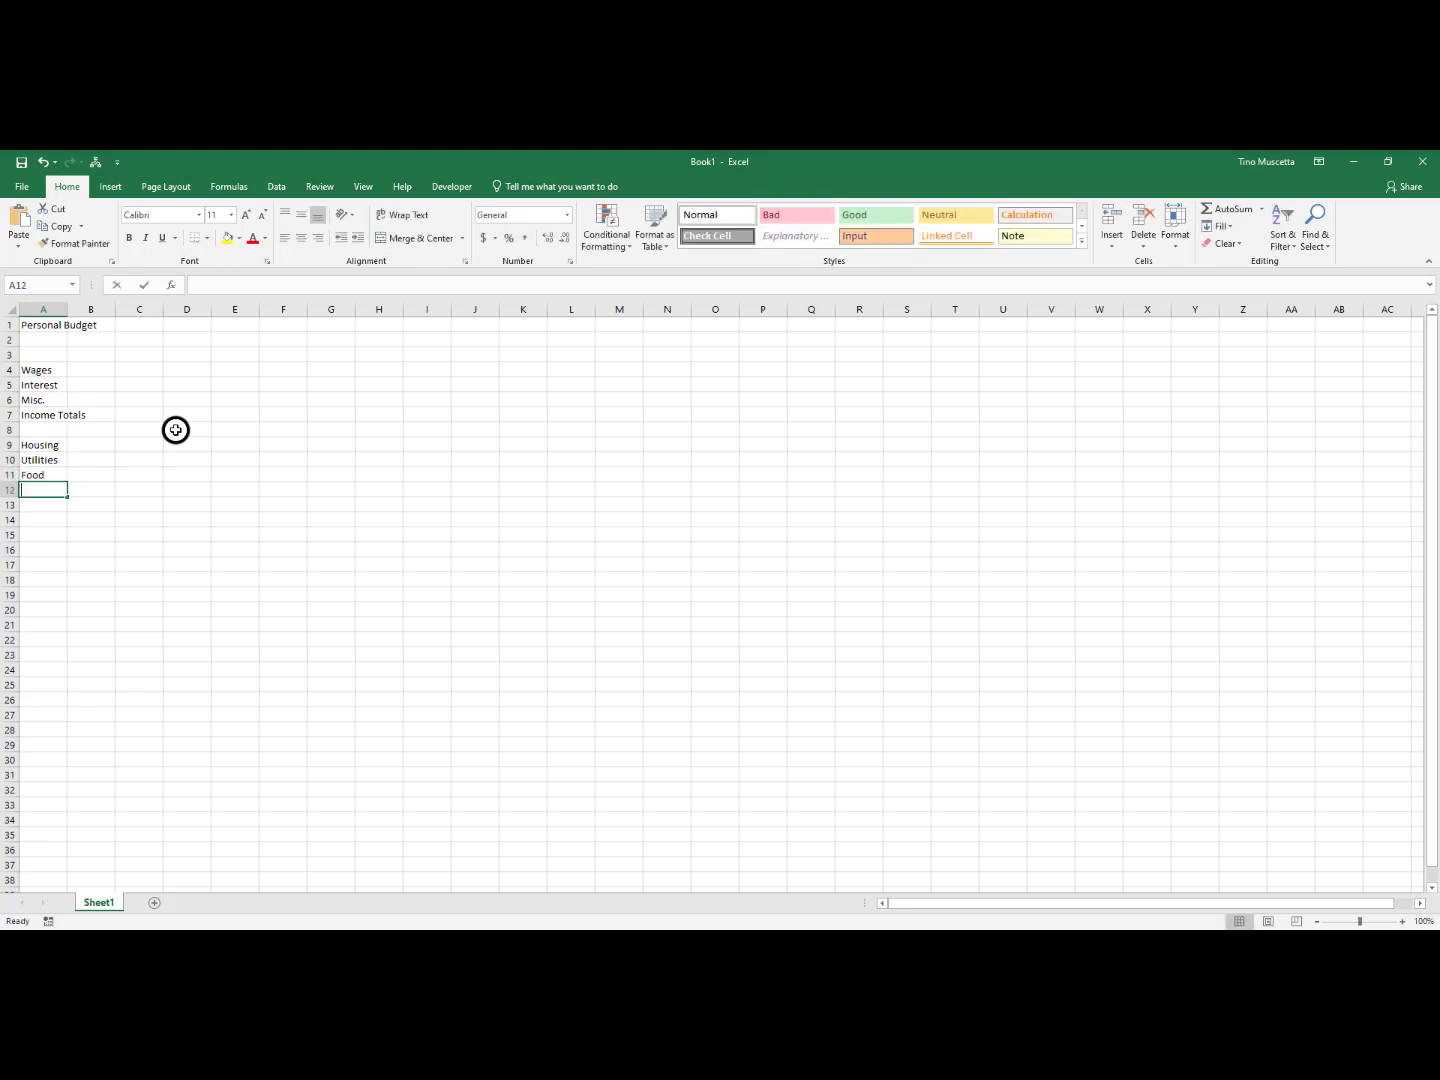
type("Misc.")
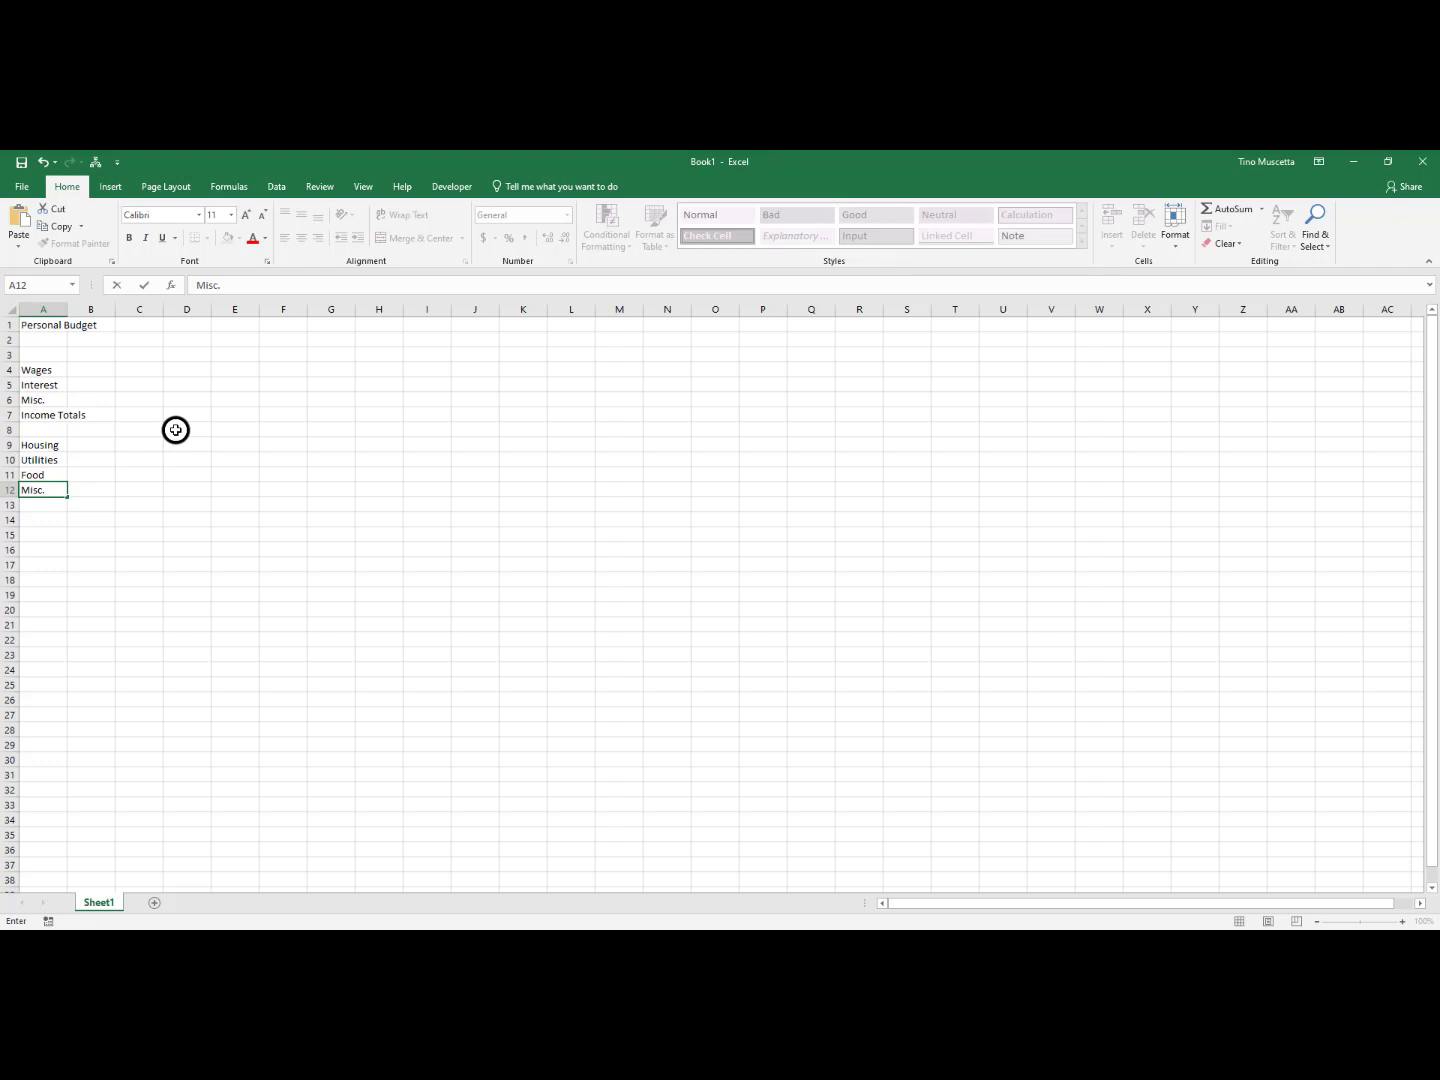
key("Return")
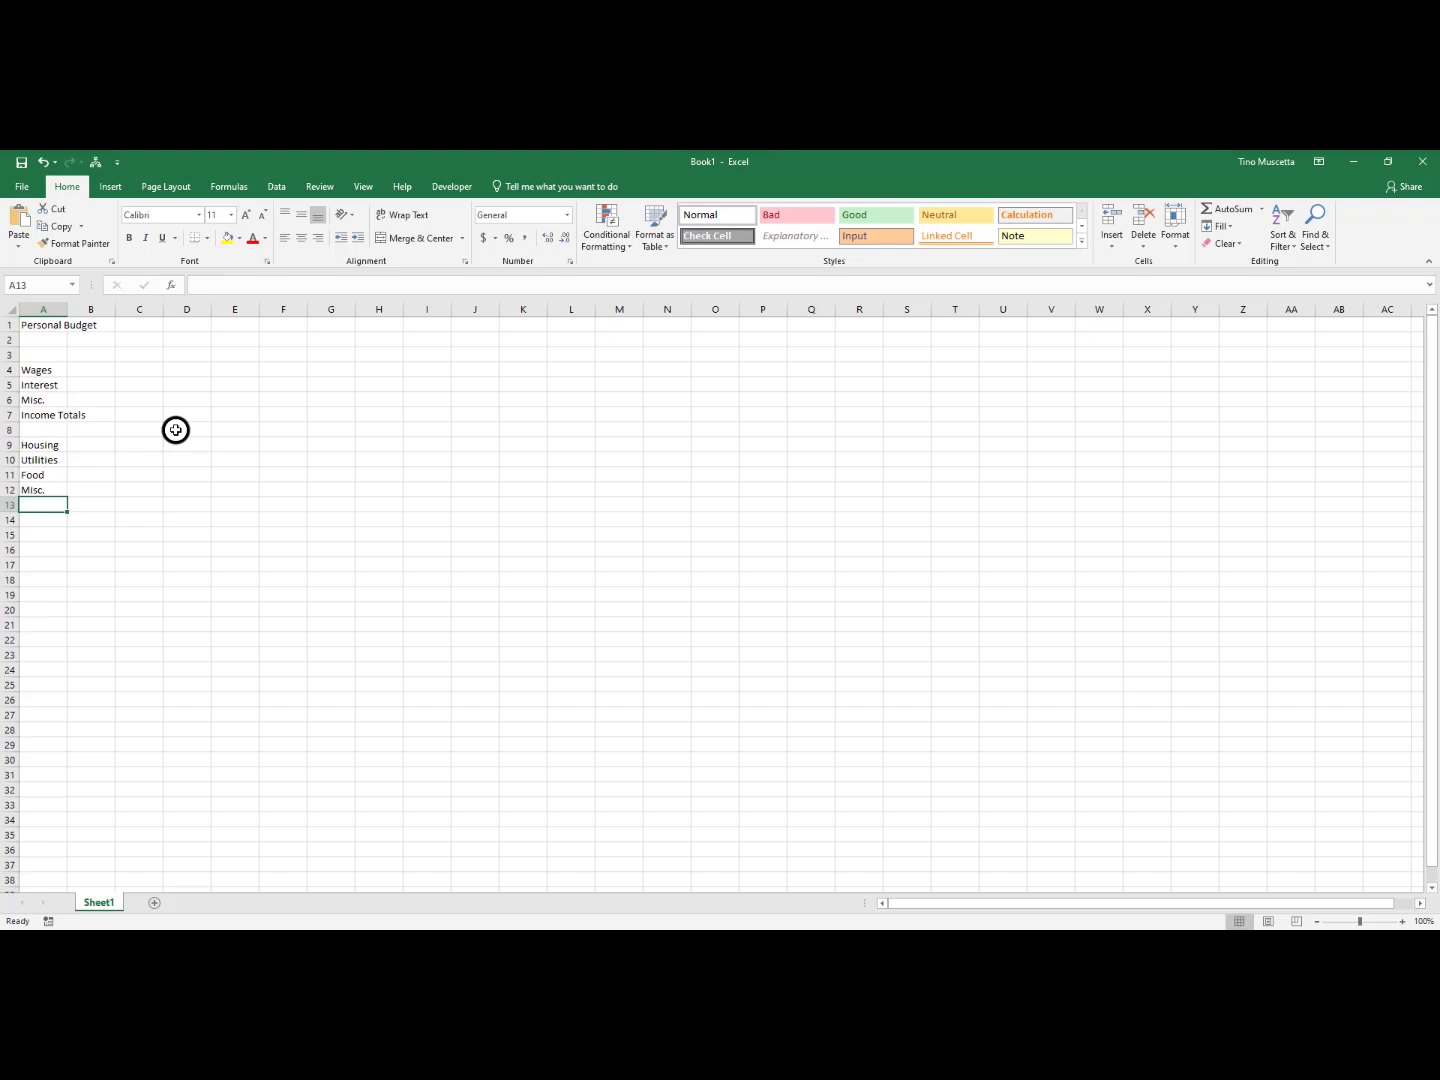
Enter the label Expenses Totals in cell A13, directly below the expense items
type("Expen")
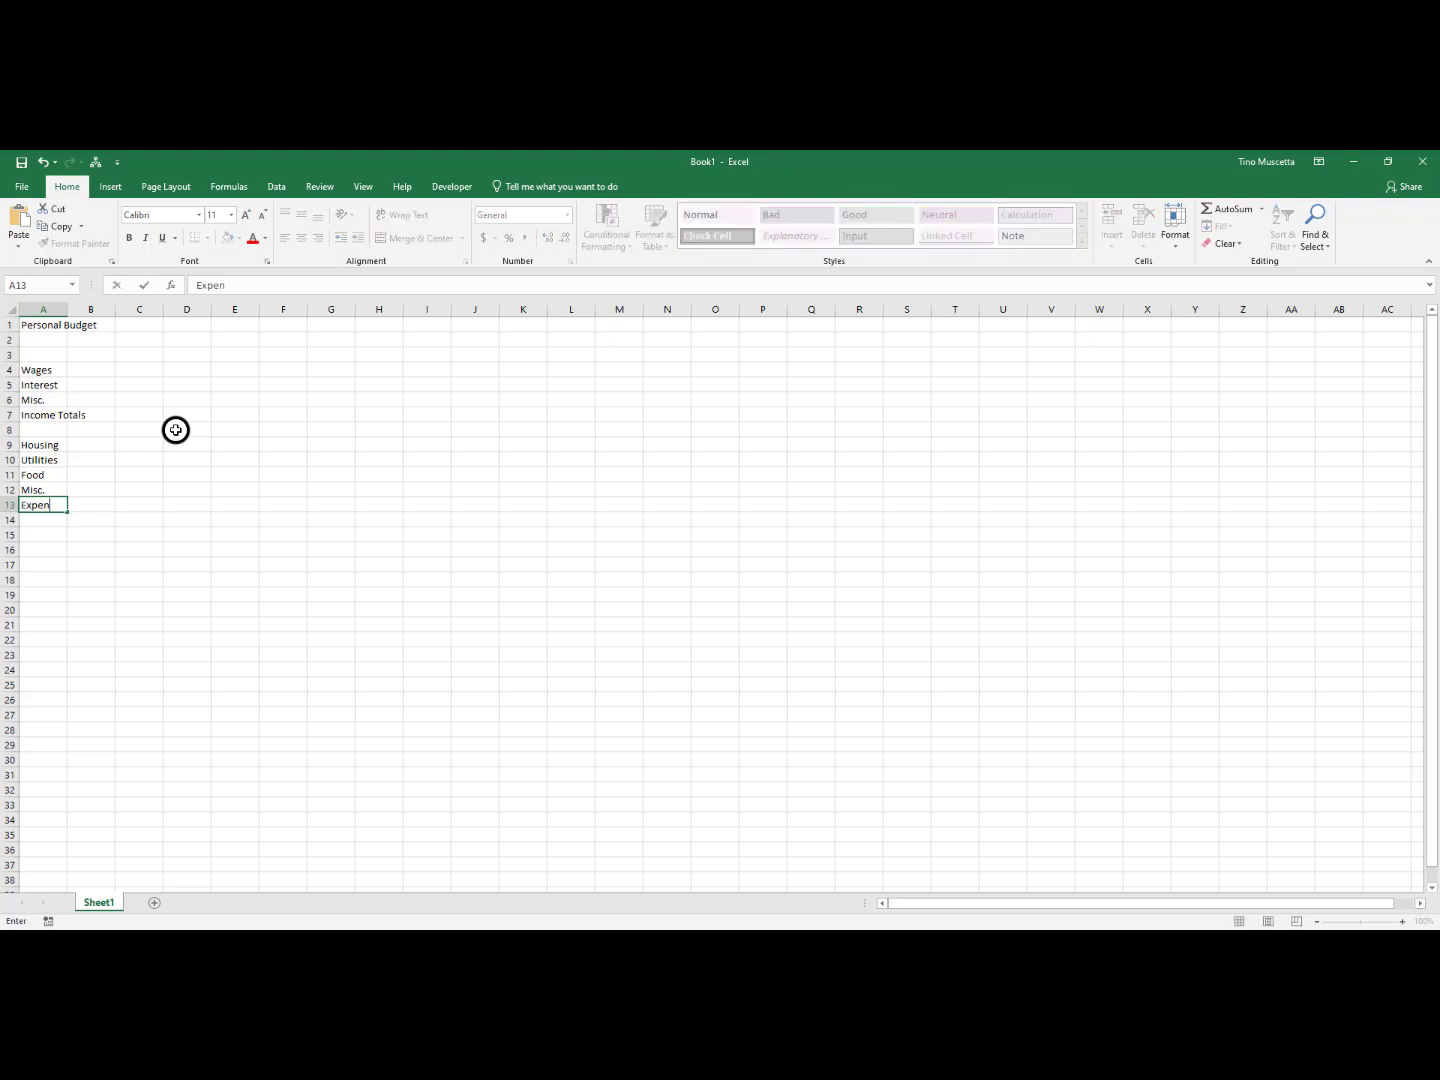
type("se")
key("BackSpace")
type("ses Totals")
key("Return")
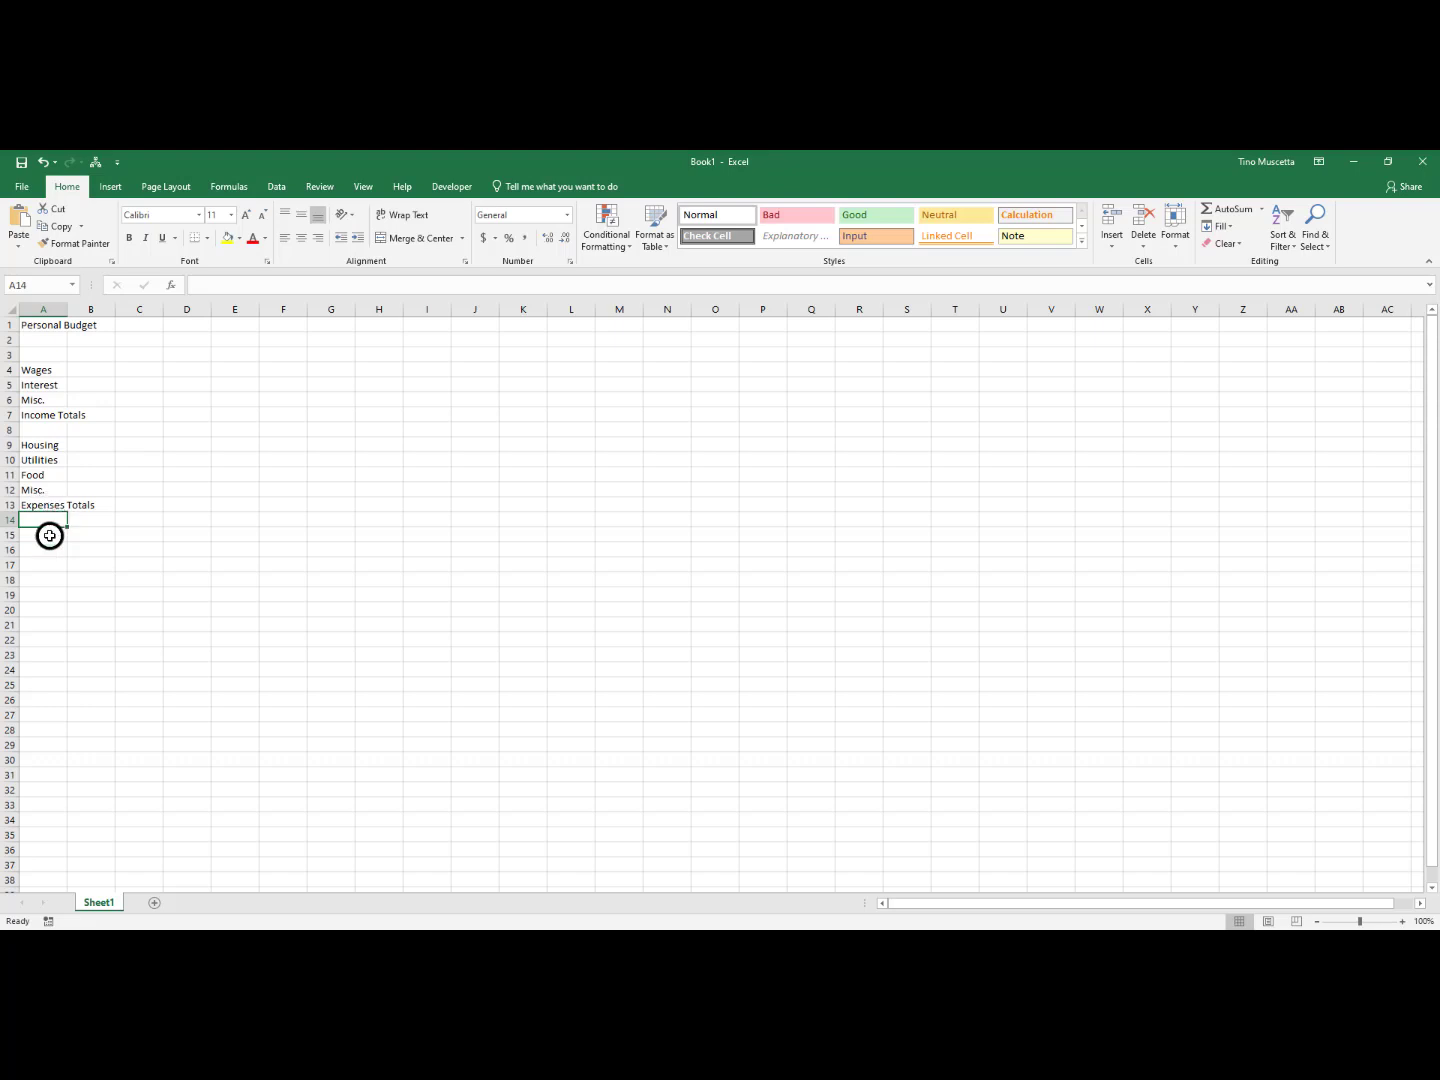
Leave row 14 blank and enter the label Income-Expenses in cell A15
key("Down")
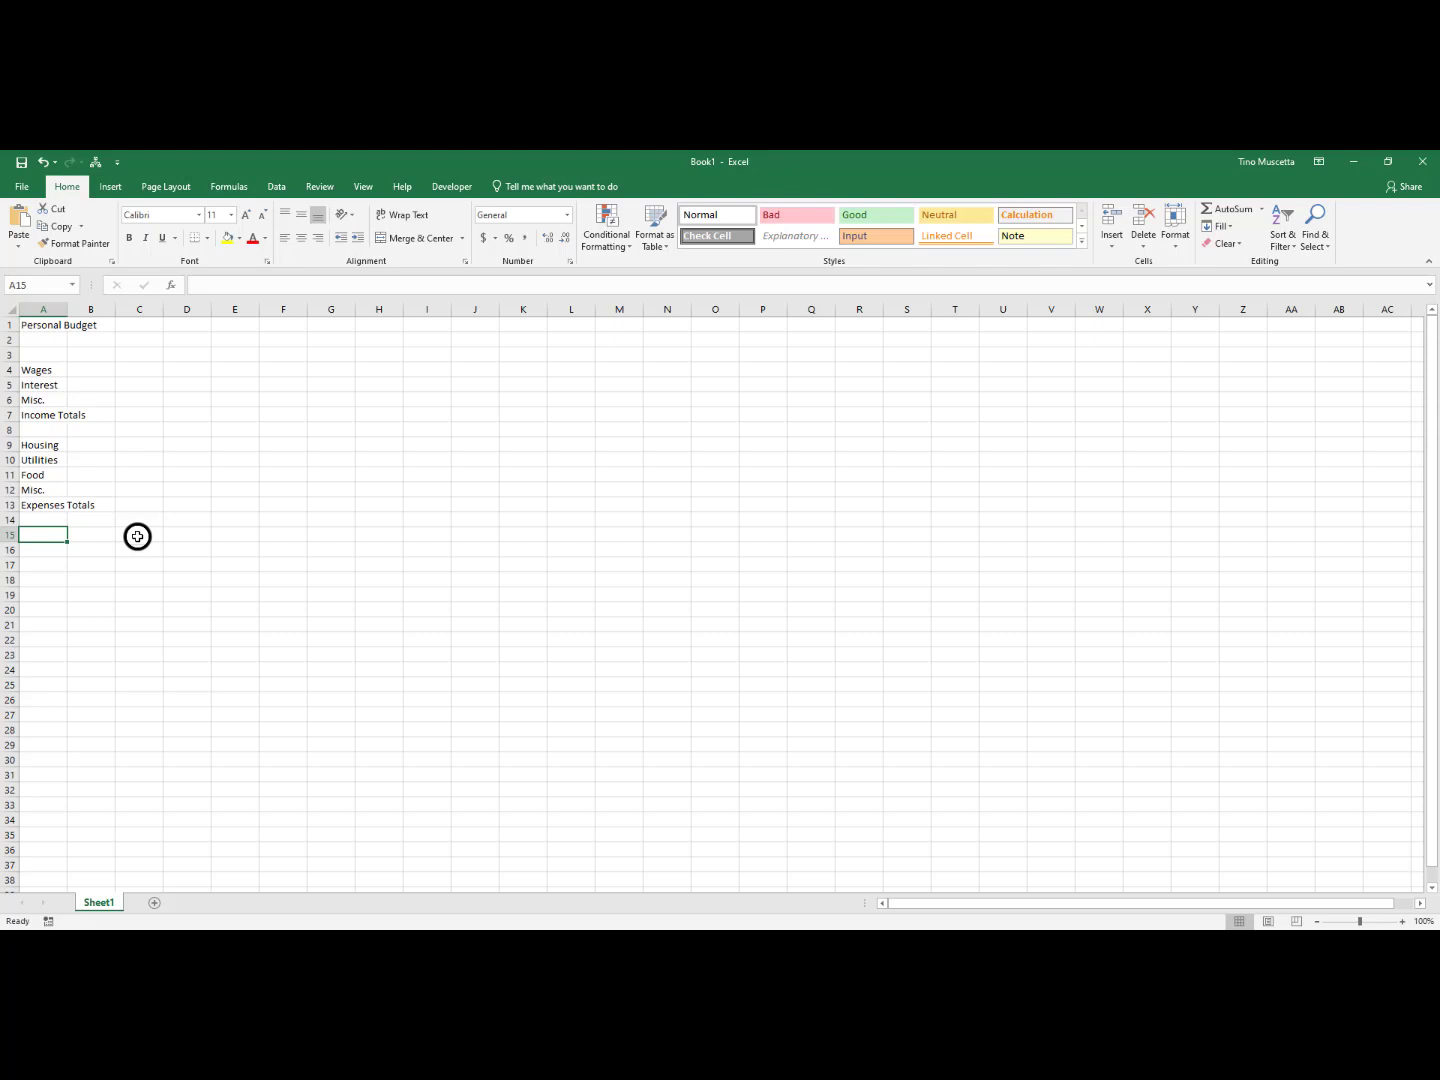
type("Income")
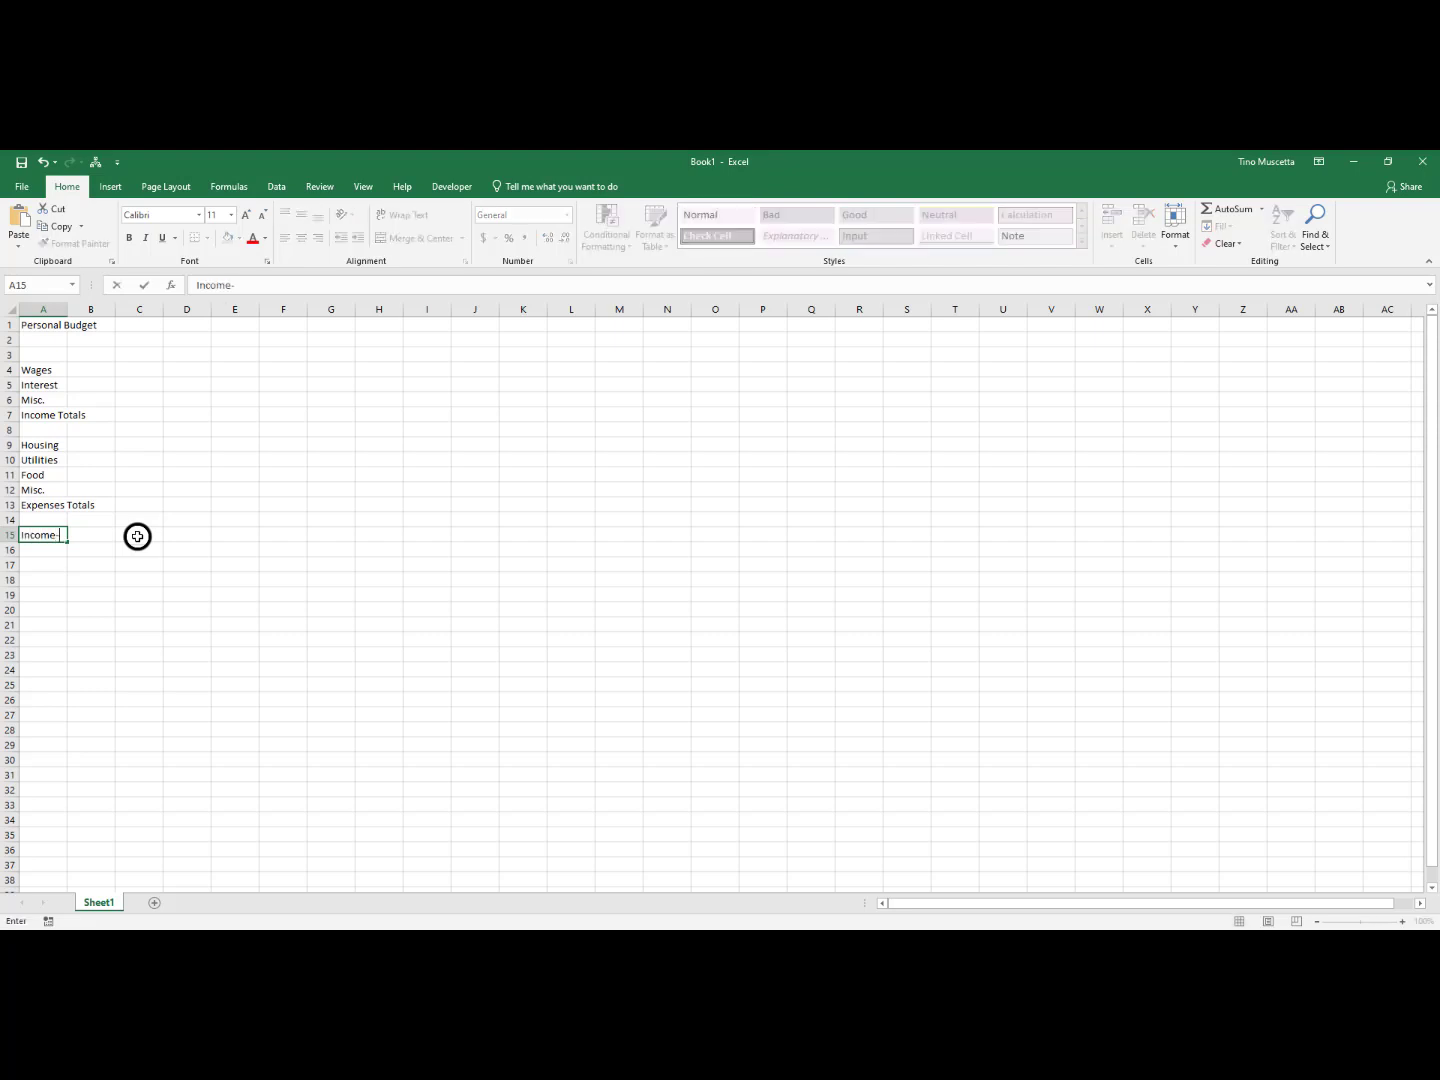
type("-Expenses")
key("Return")
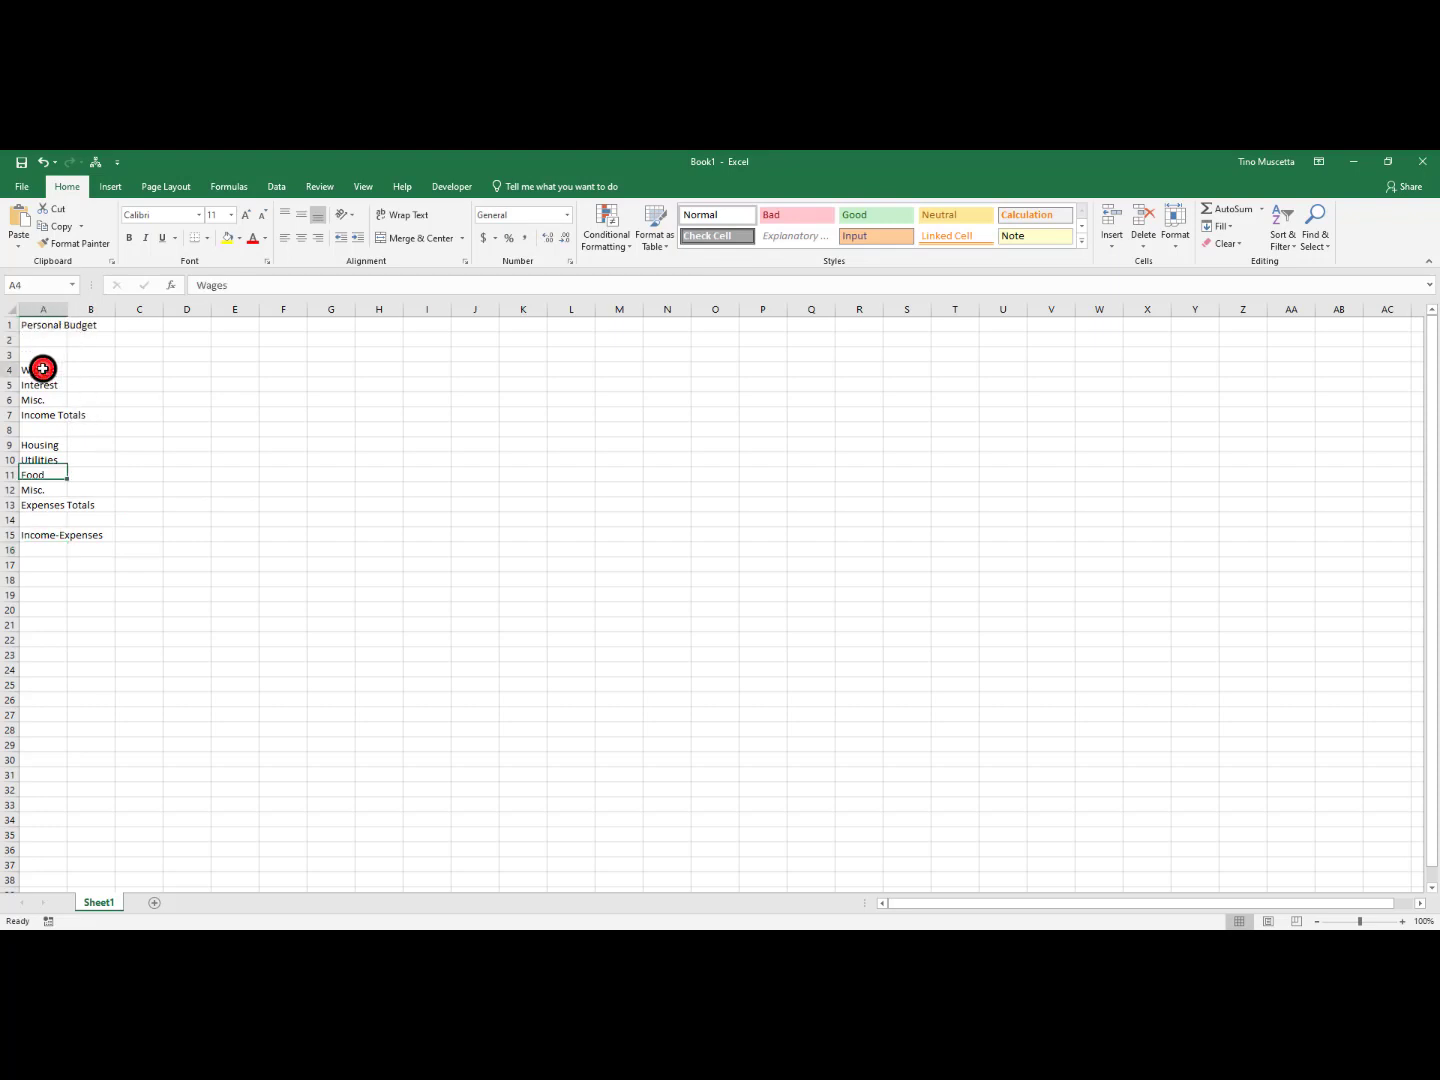
Review the budget layout by selecting the row labels in column A and the blank income and expense data areas beside them
left_click_drag(42, 371, 45, 508)
left_click(29, 536)
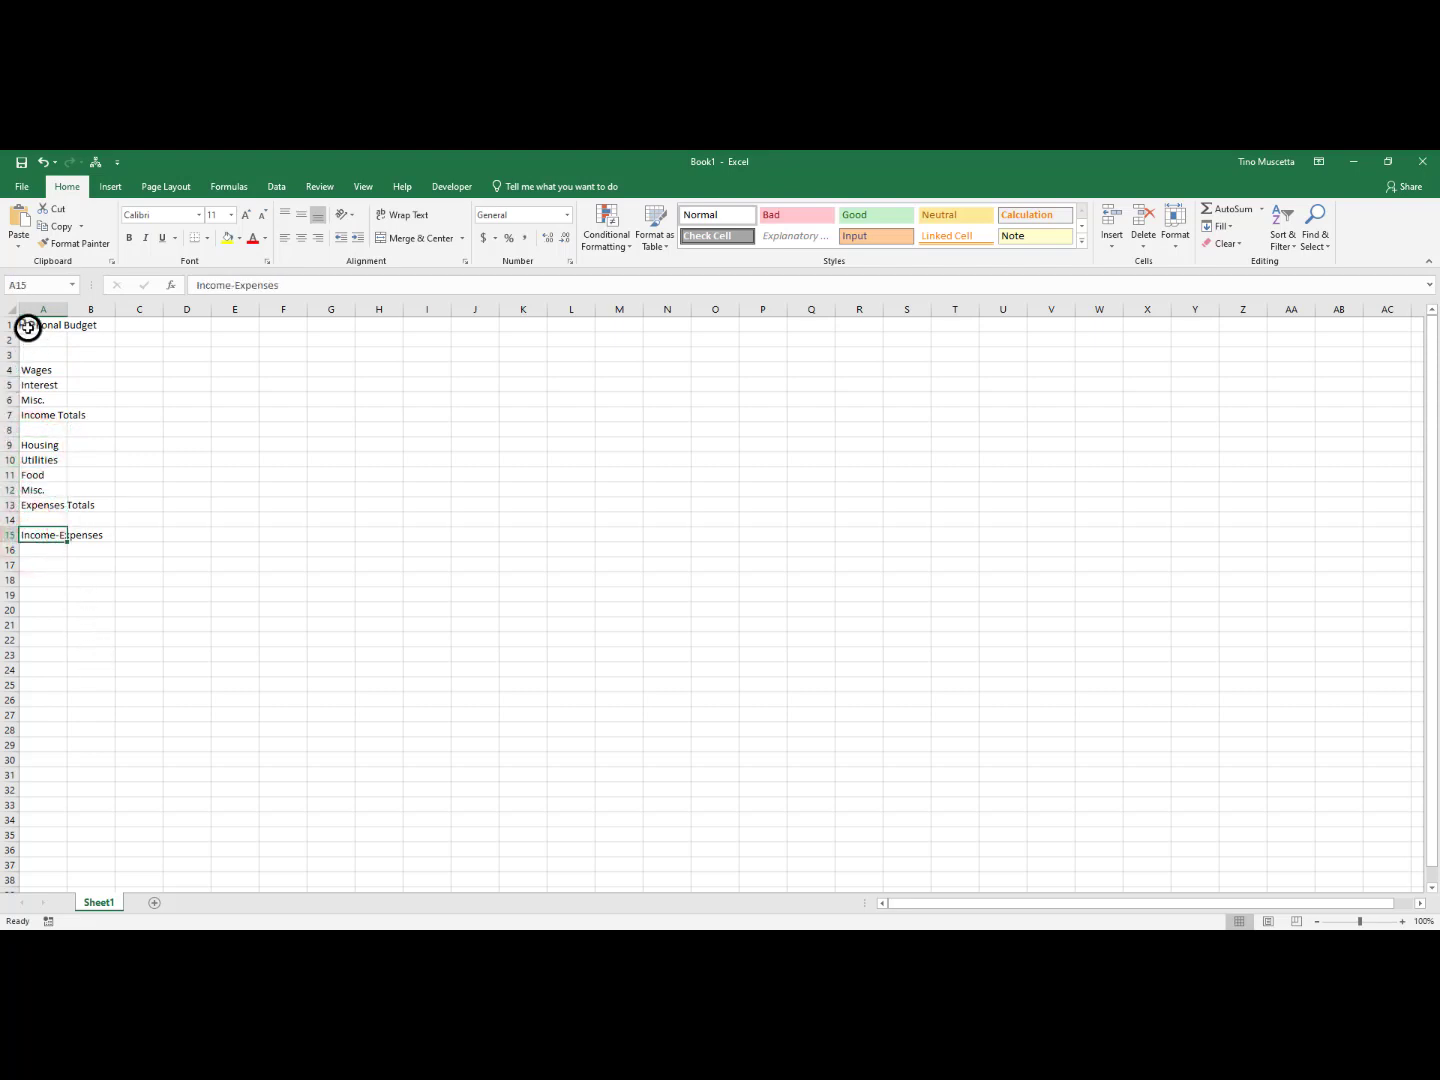
left_click_drag(37, 370, 42, 507)
left_click(40, 536)
left_click_drag(92, 369, 806, 416)
left_click_drag(87, 440, 166, 481)
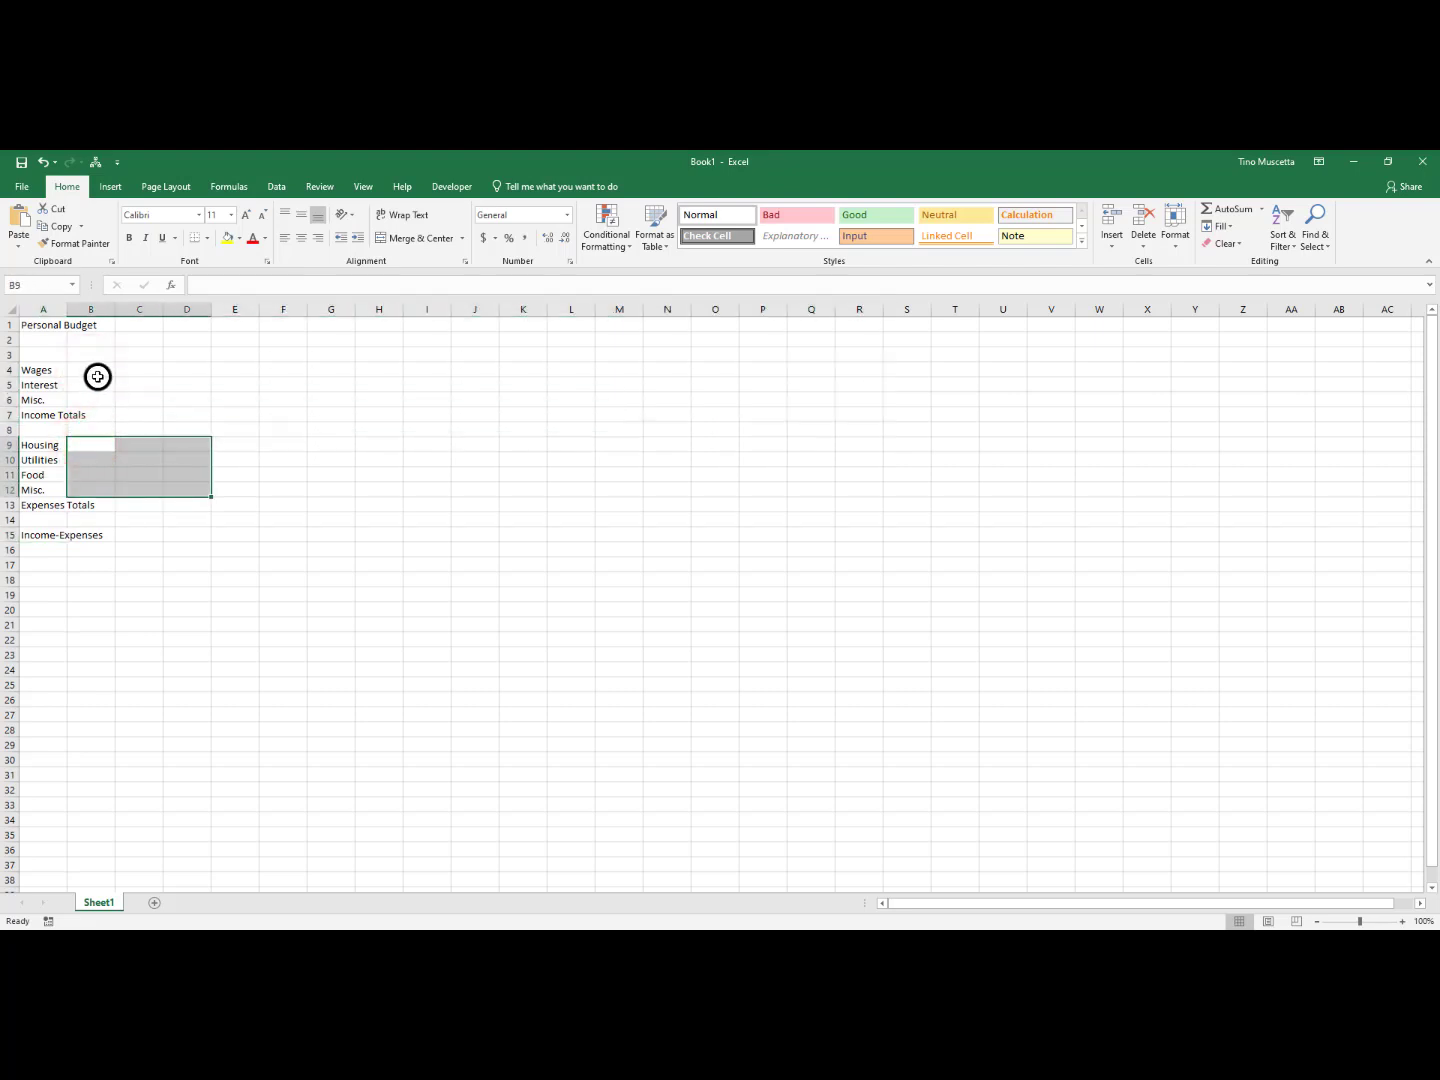
left_click_drag(97, 376, 765, 409)
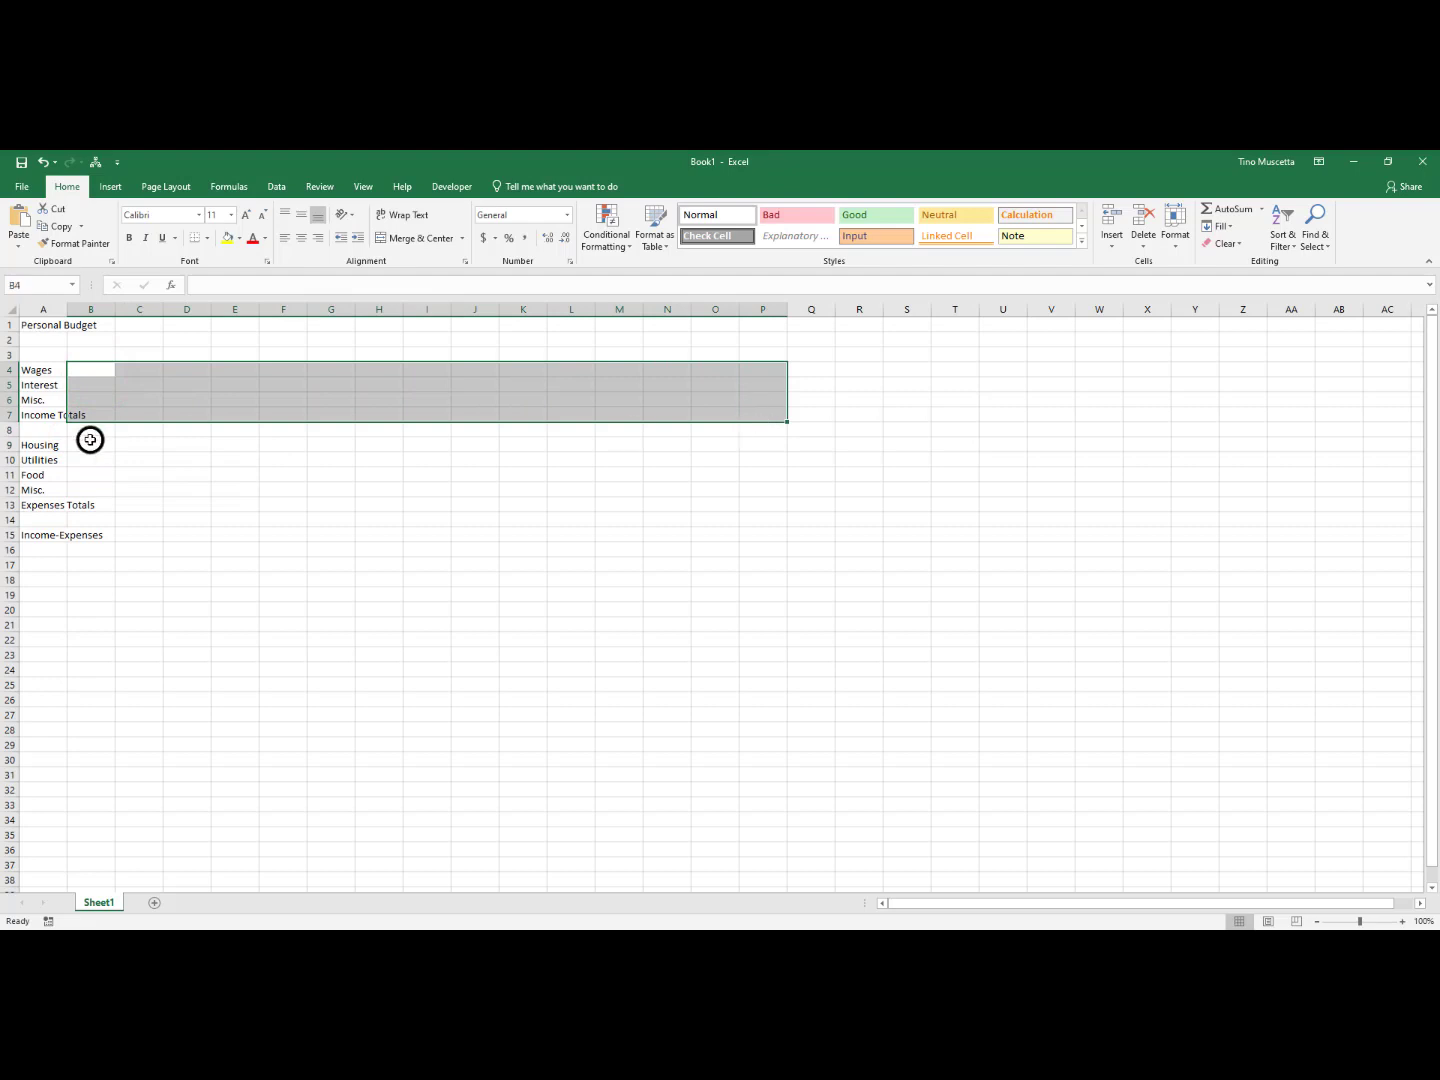
left_click_drag(90, 440, 668, 490)
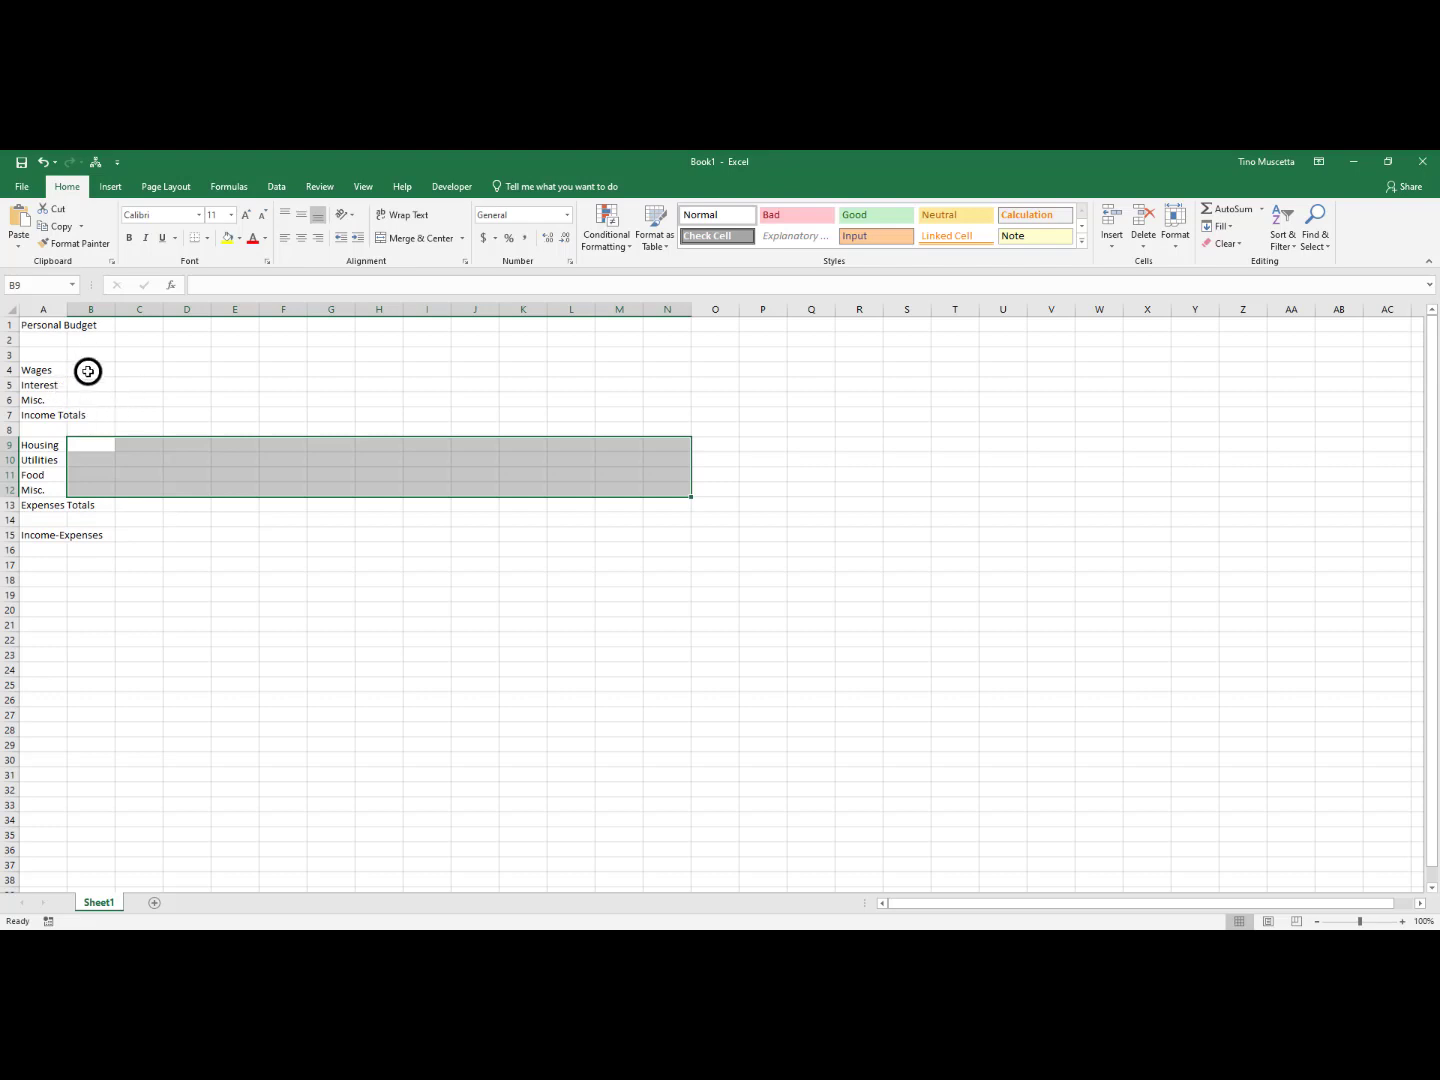
left_click_drag(85, 370, 95, 503)
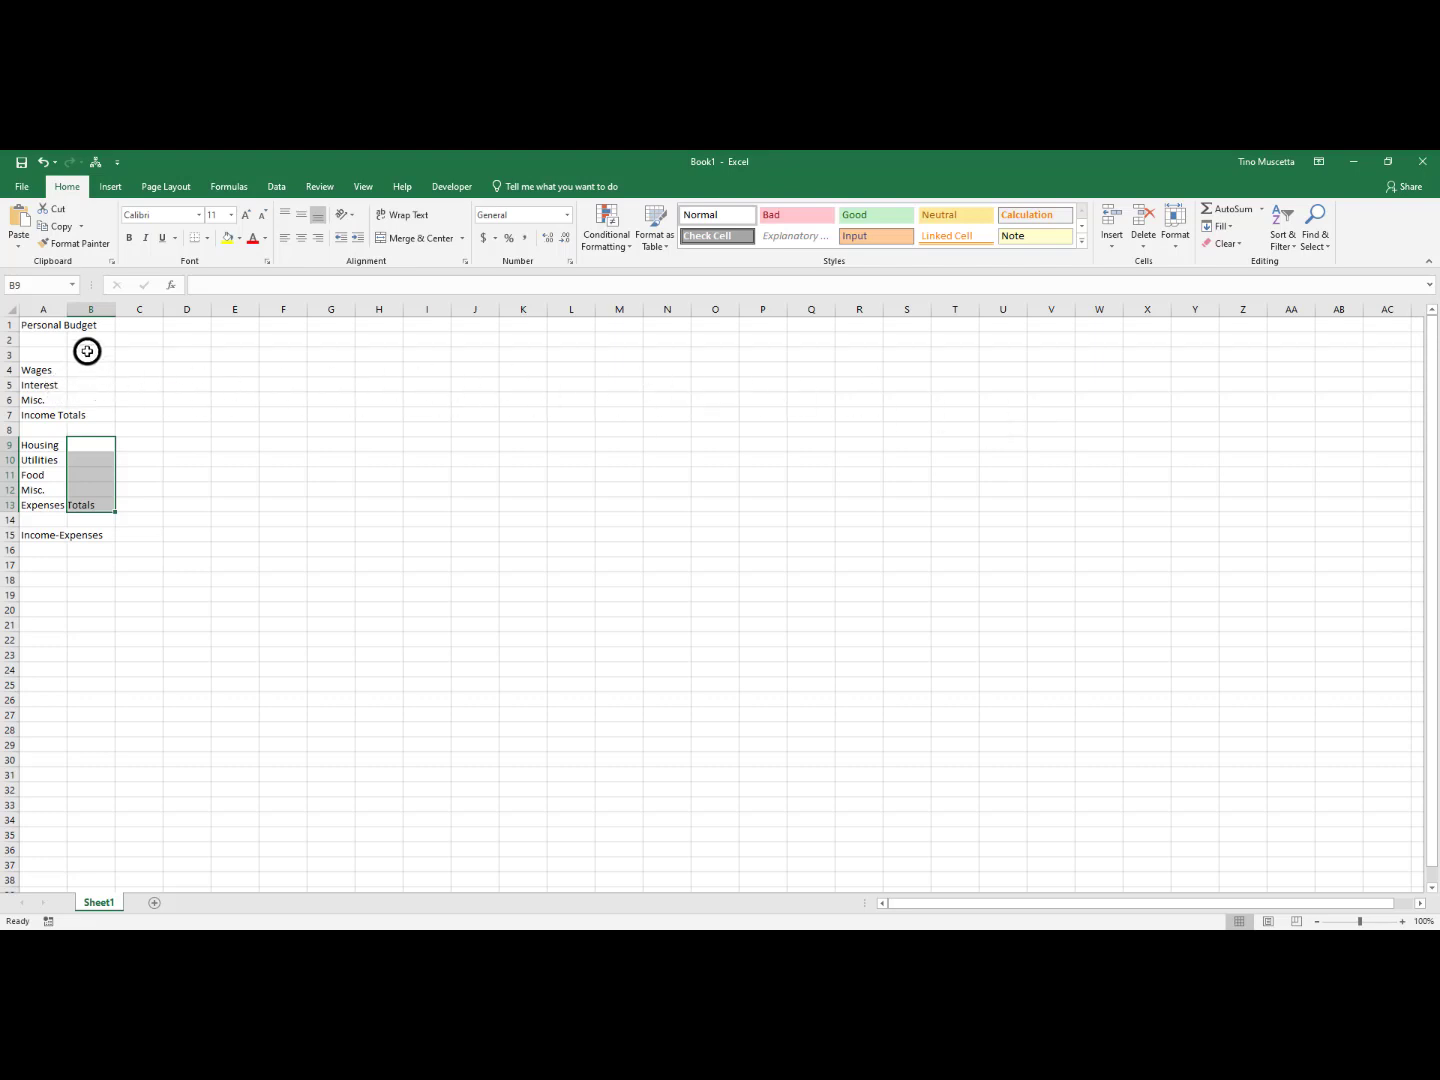
Enter January in cell B3 and fill the month series across row 3 to December in M3
left_click(87, 352)
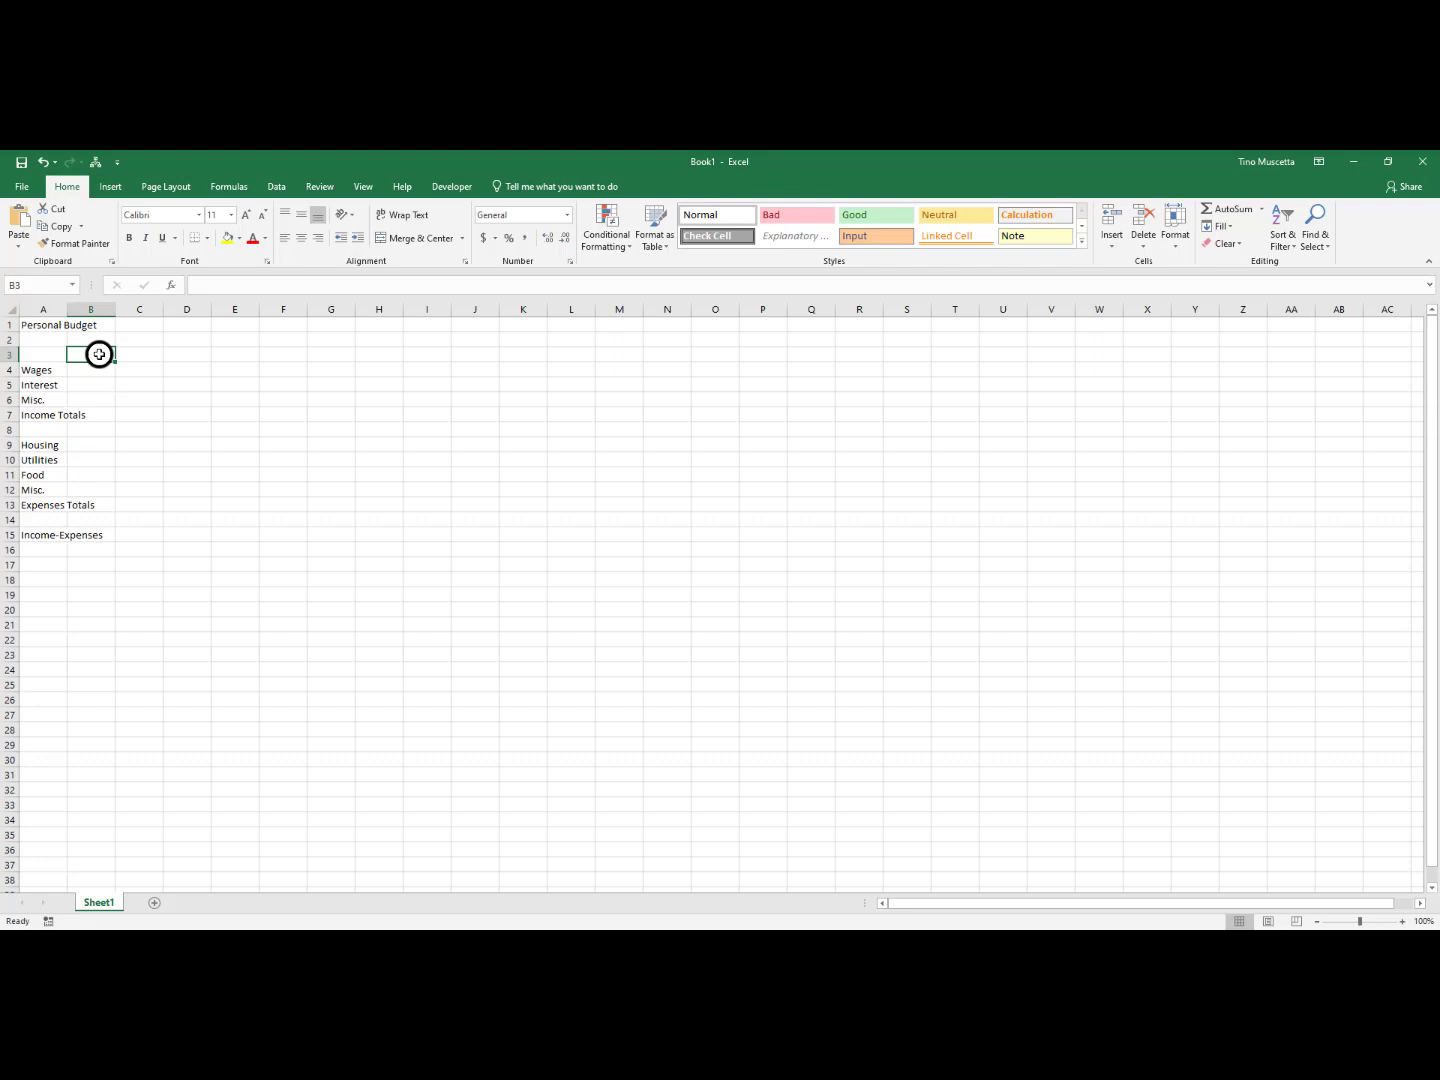
type("January")
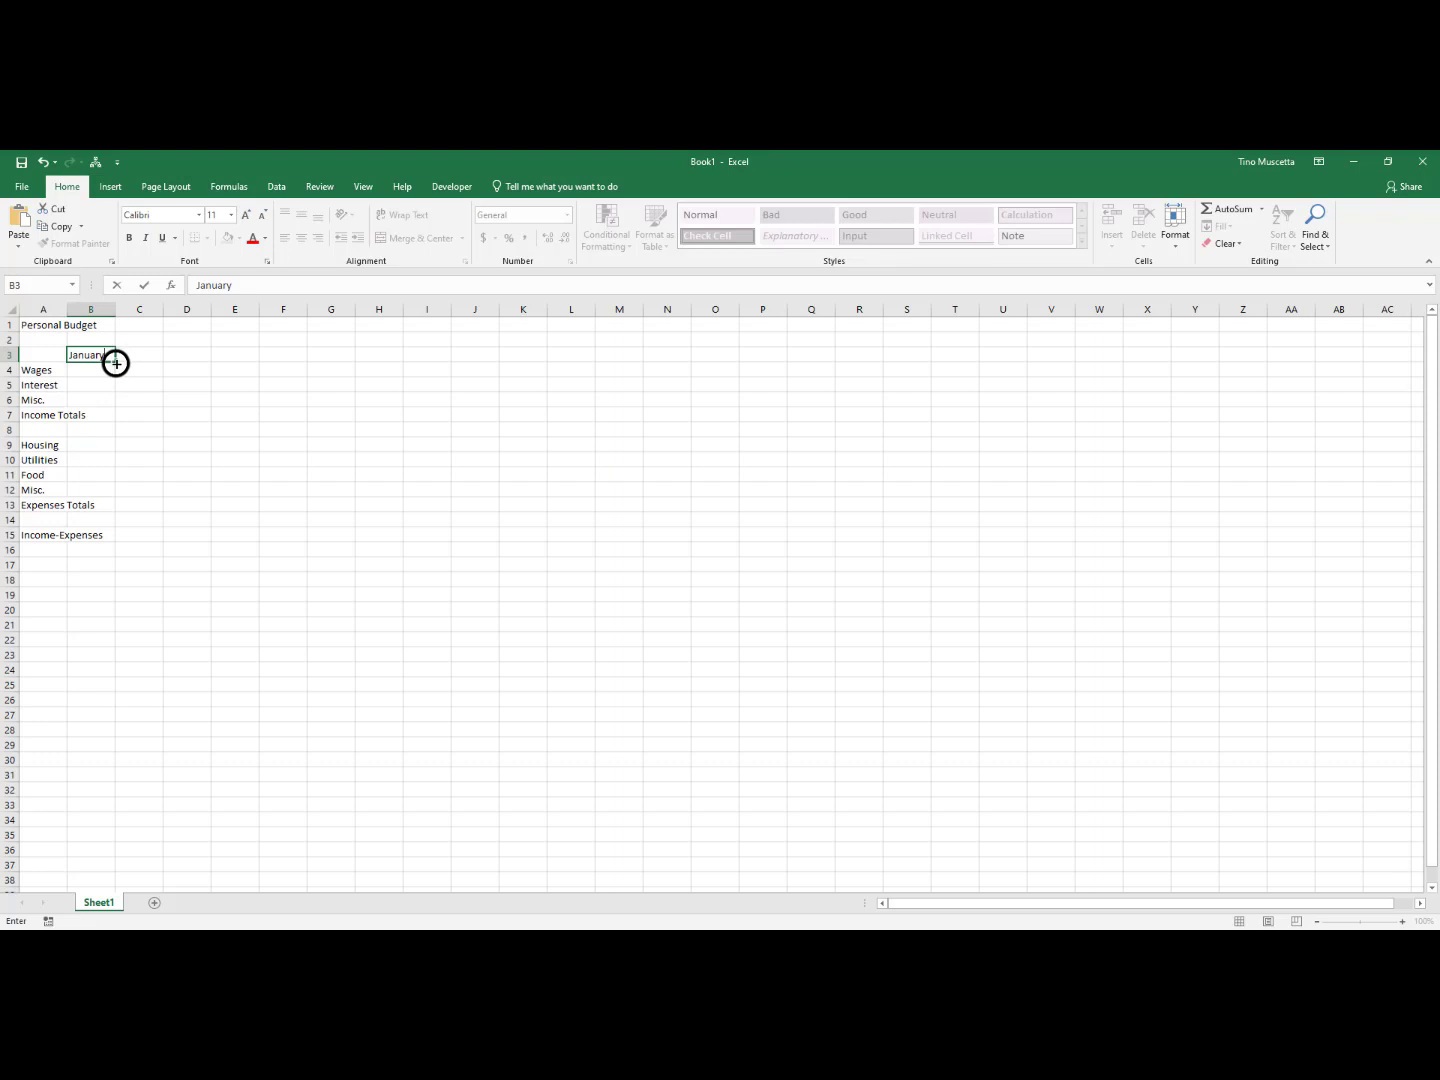
left_click_drag(116, 363, 629, 353)
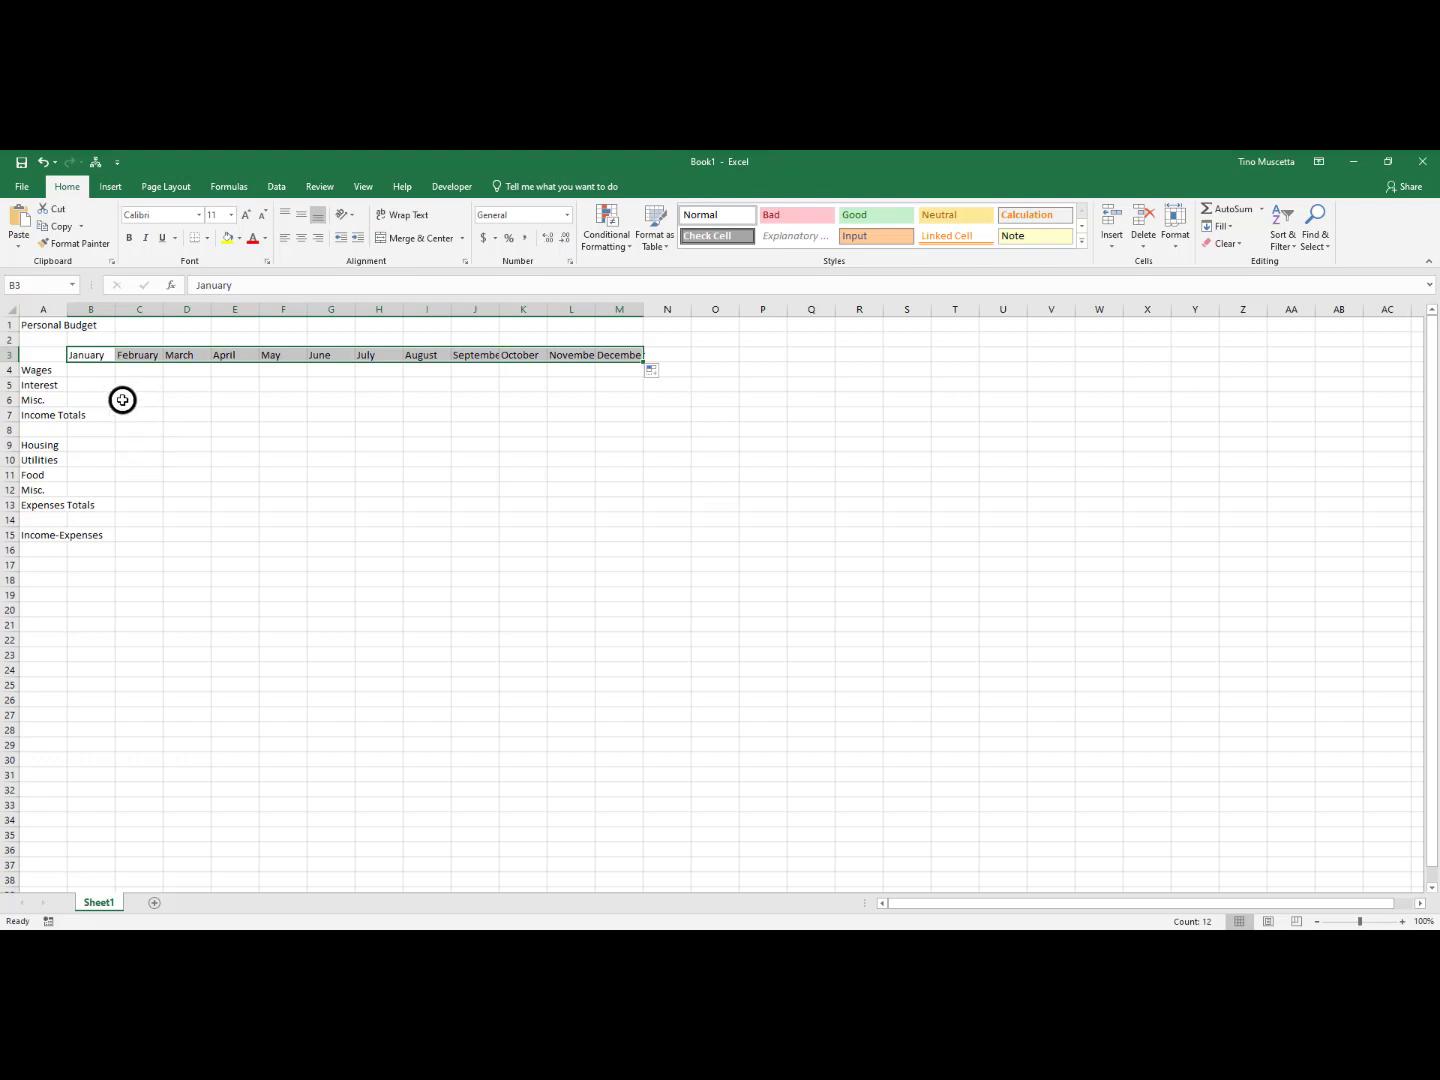
Check the long labels in column A and AutoFit the column's width to its longest entry
left_click(40, 321)
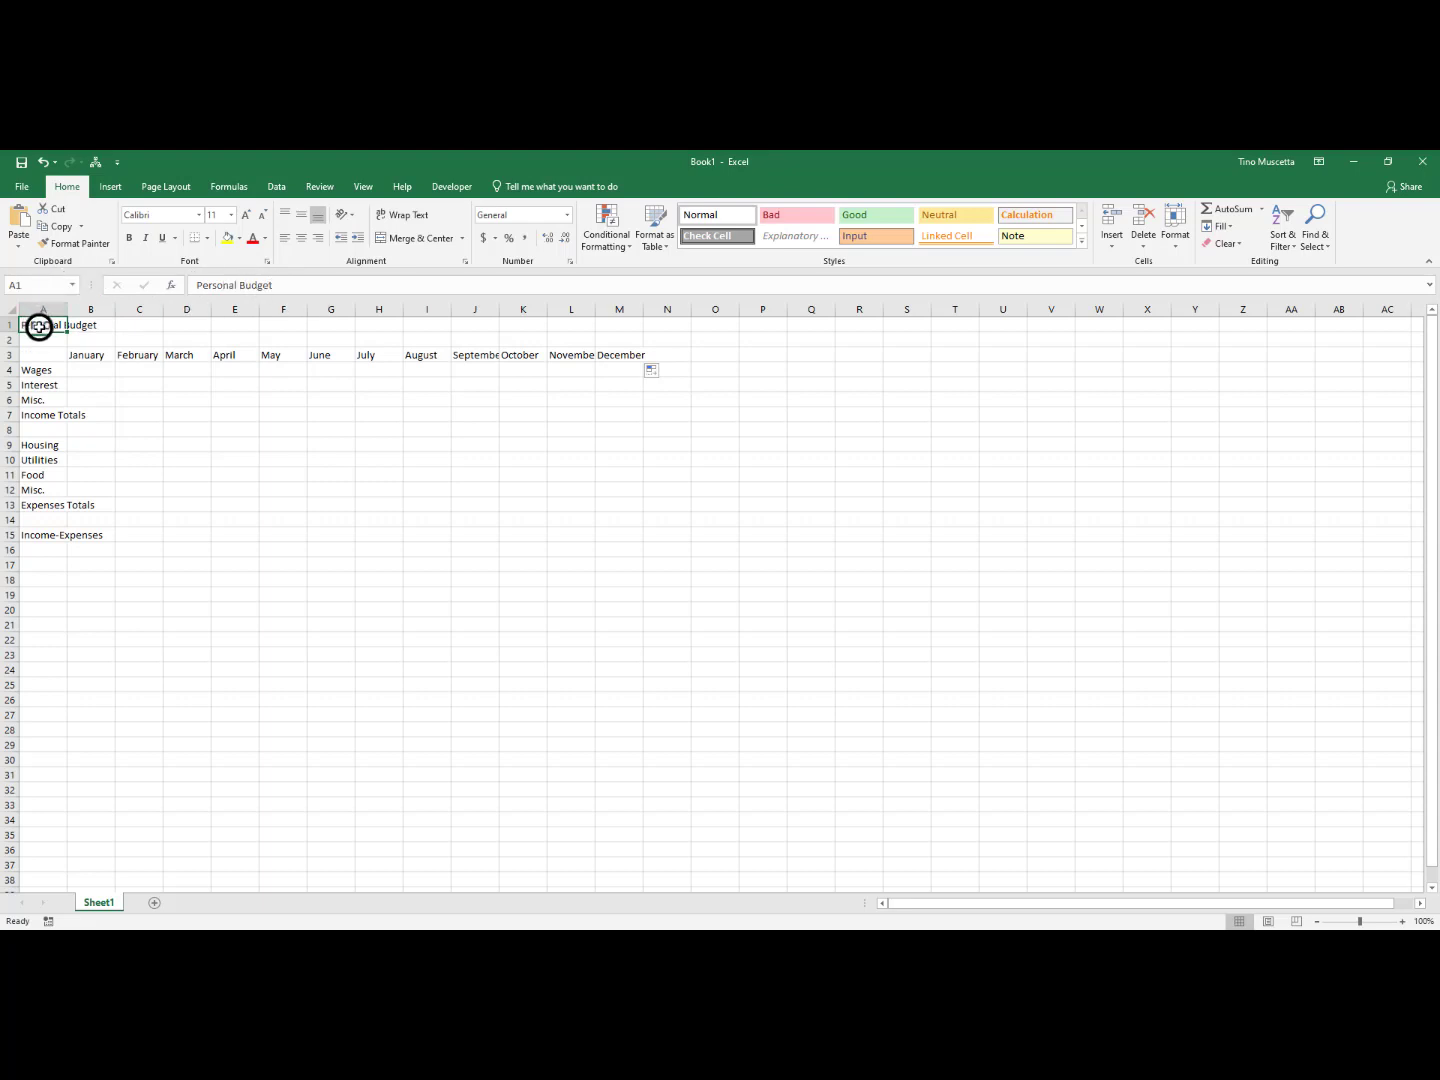
left_click(40, 418)
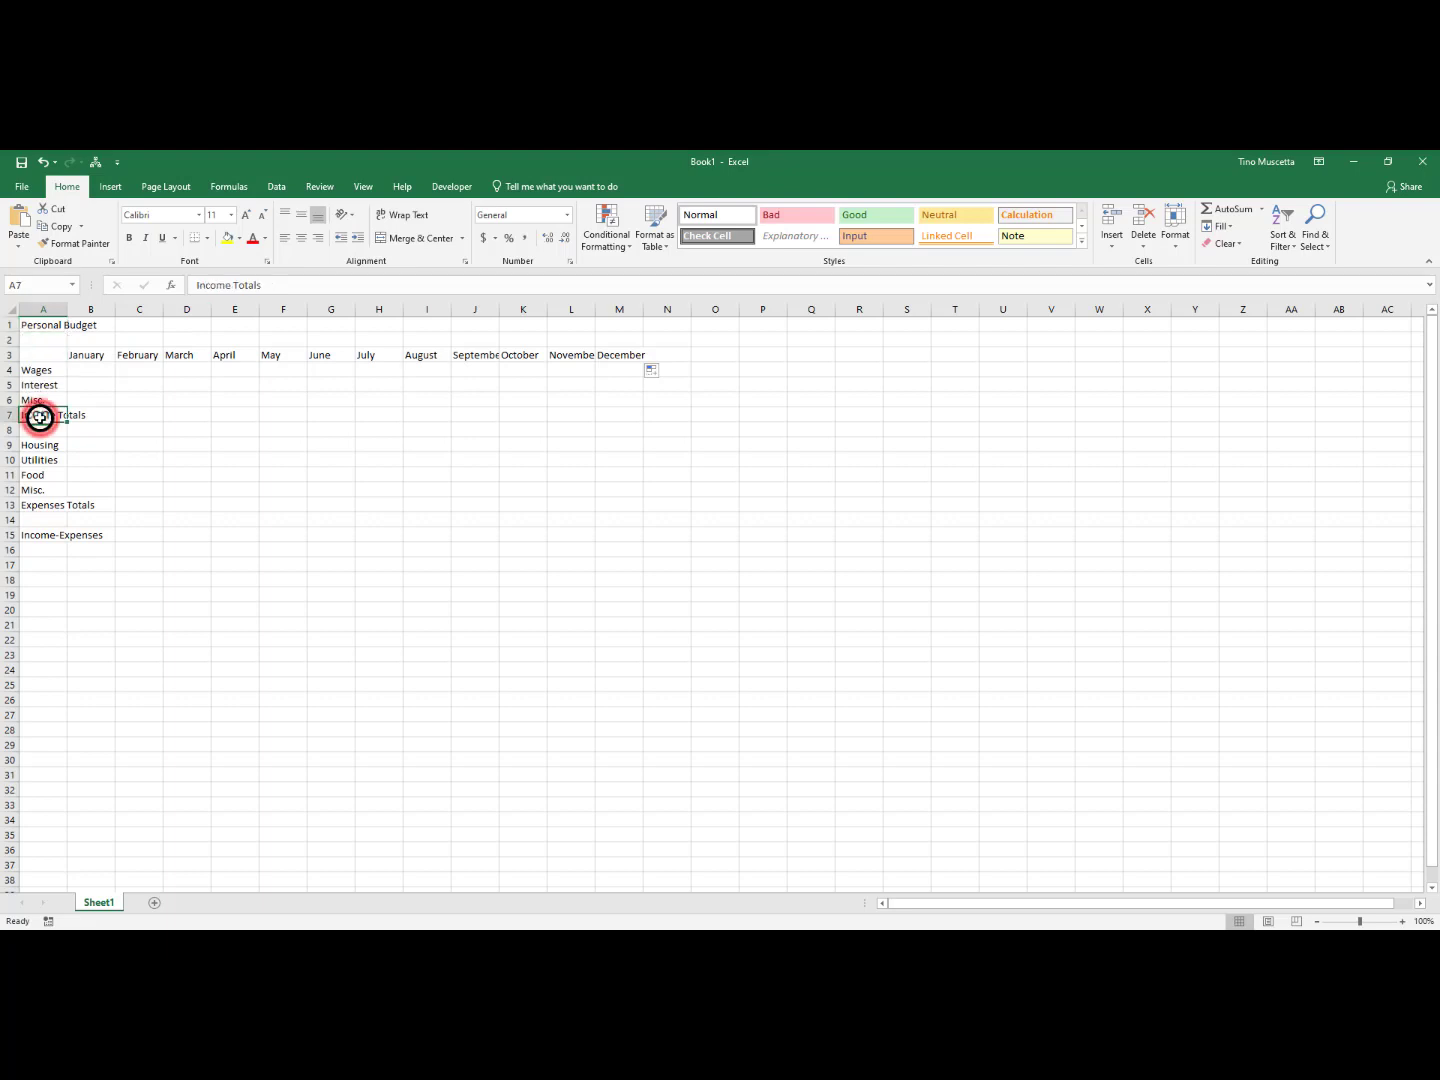
left_click(40, 503)
left_click(47, 536)
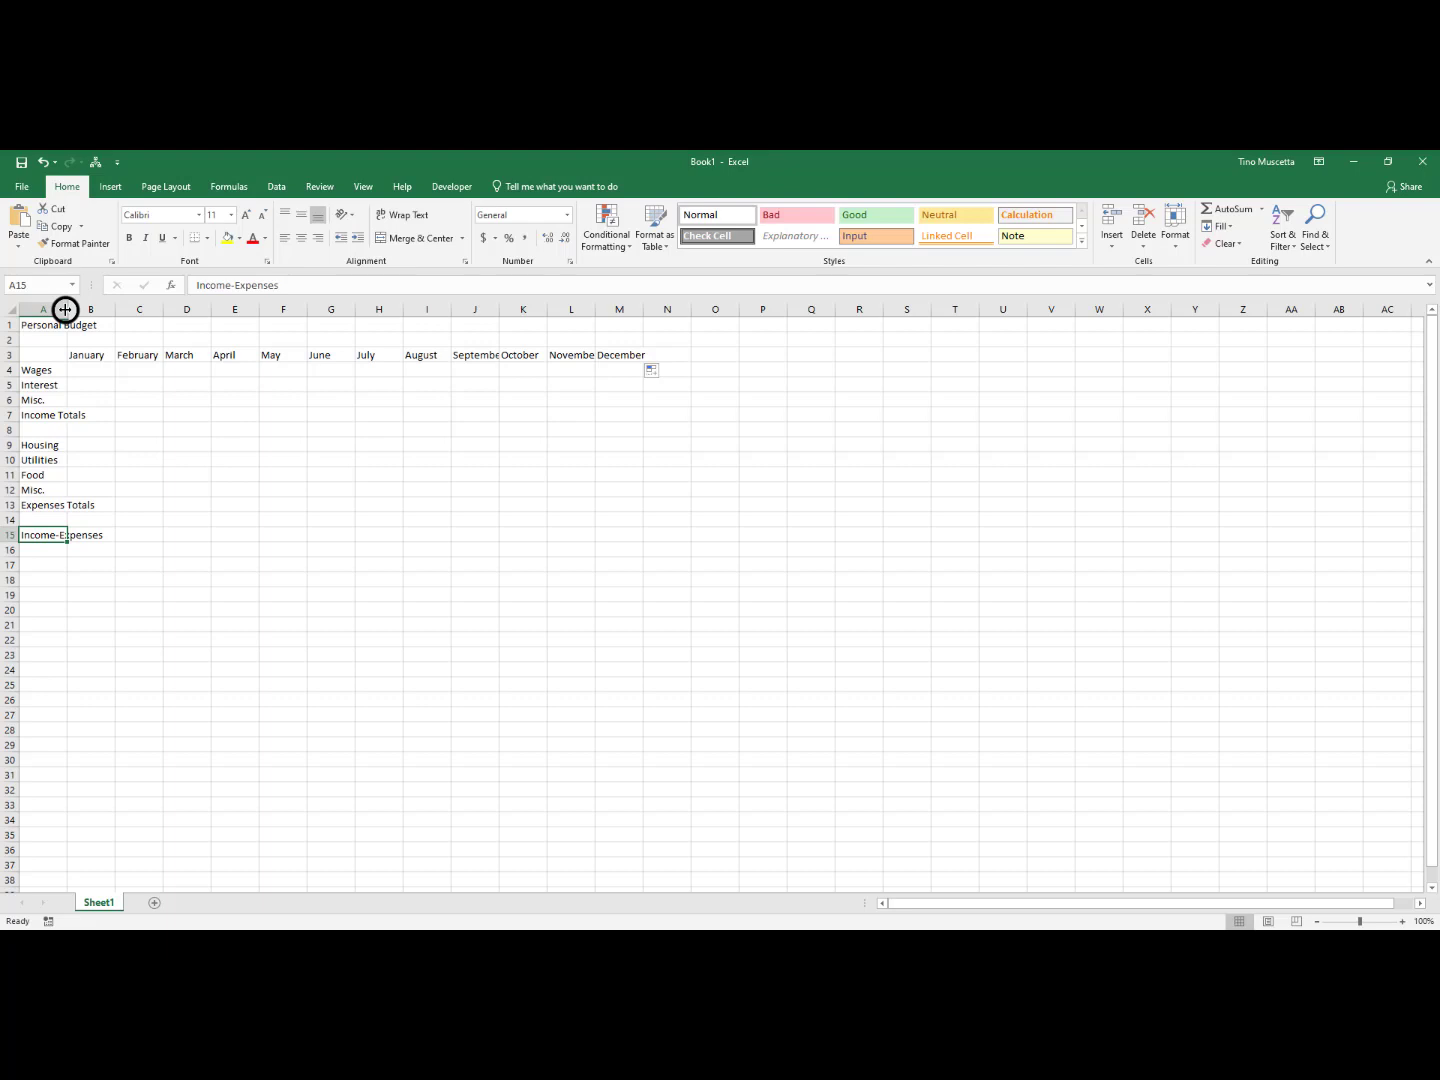
double_click(66, 310)
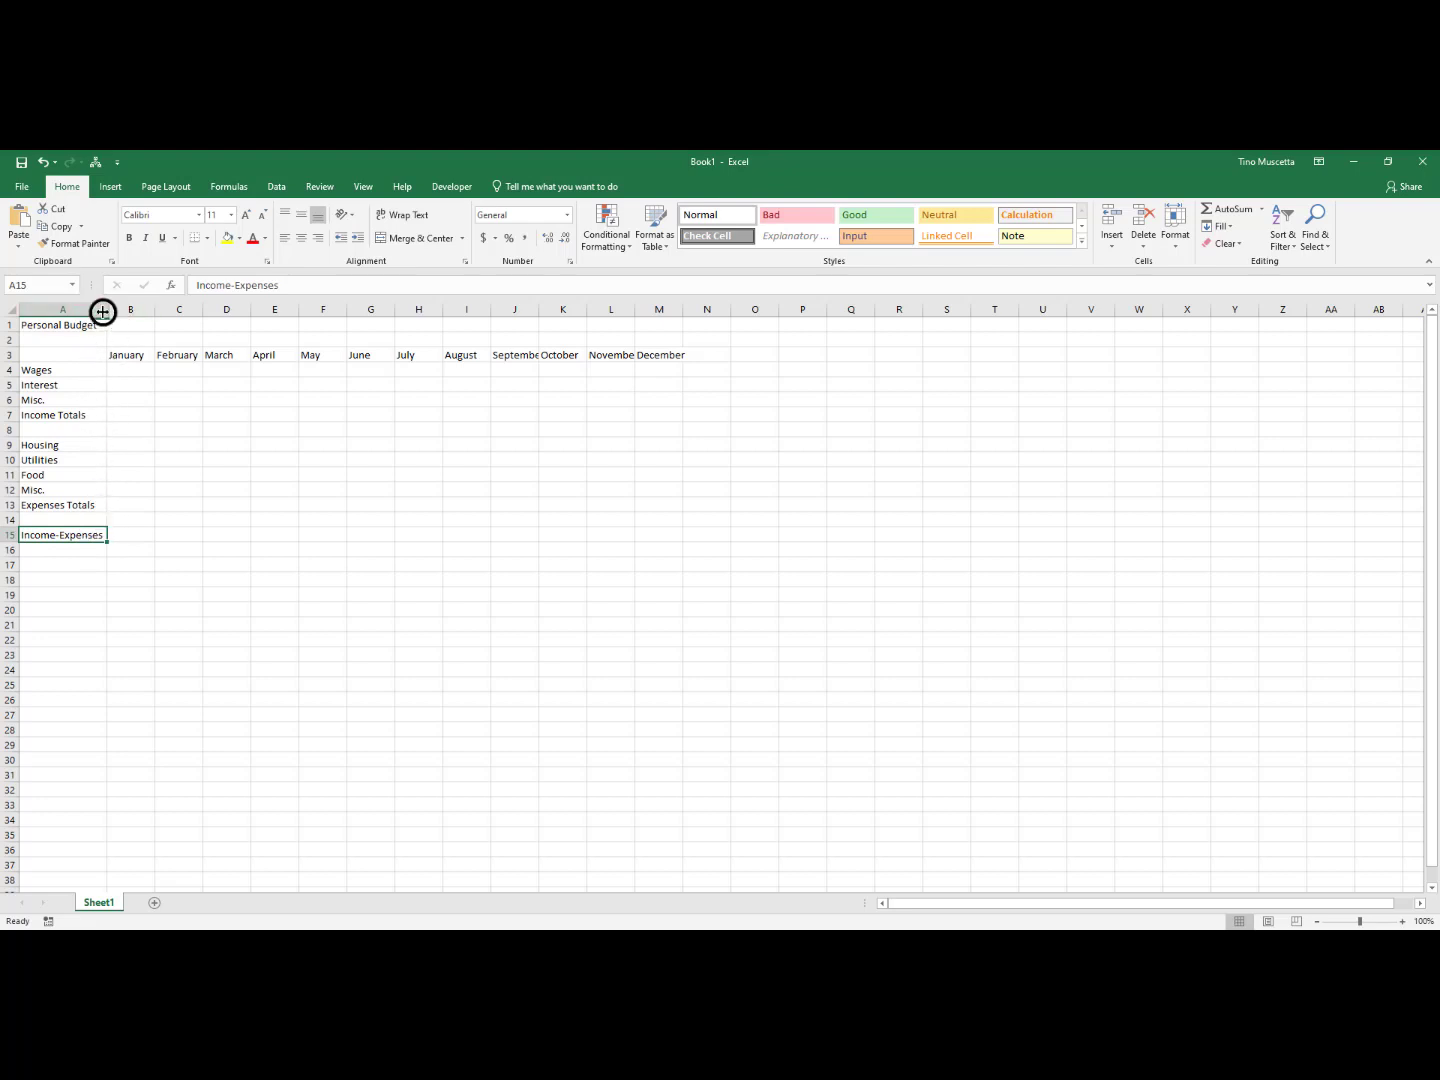
mouse_move(103, 312)
left_mouse_down()
mouse_move(120, 315)
mouse_move(82, 318)
mouse_move(108, 306)
left_mouse_up()
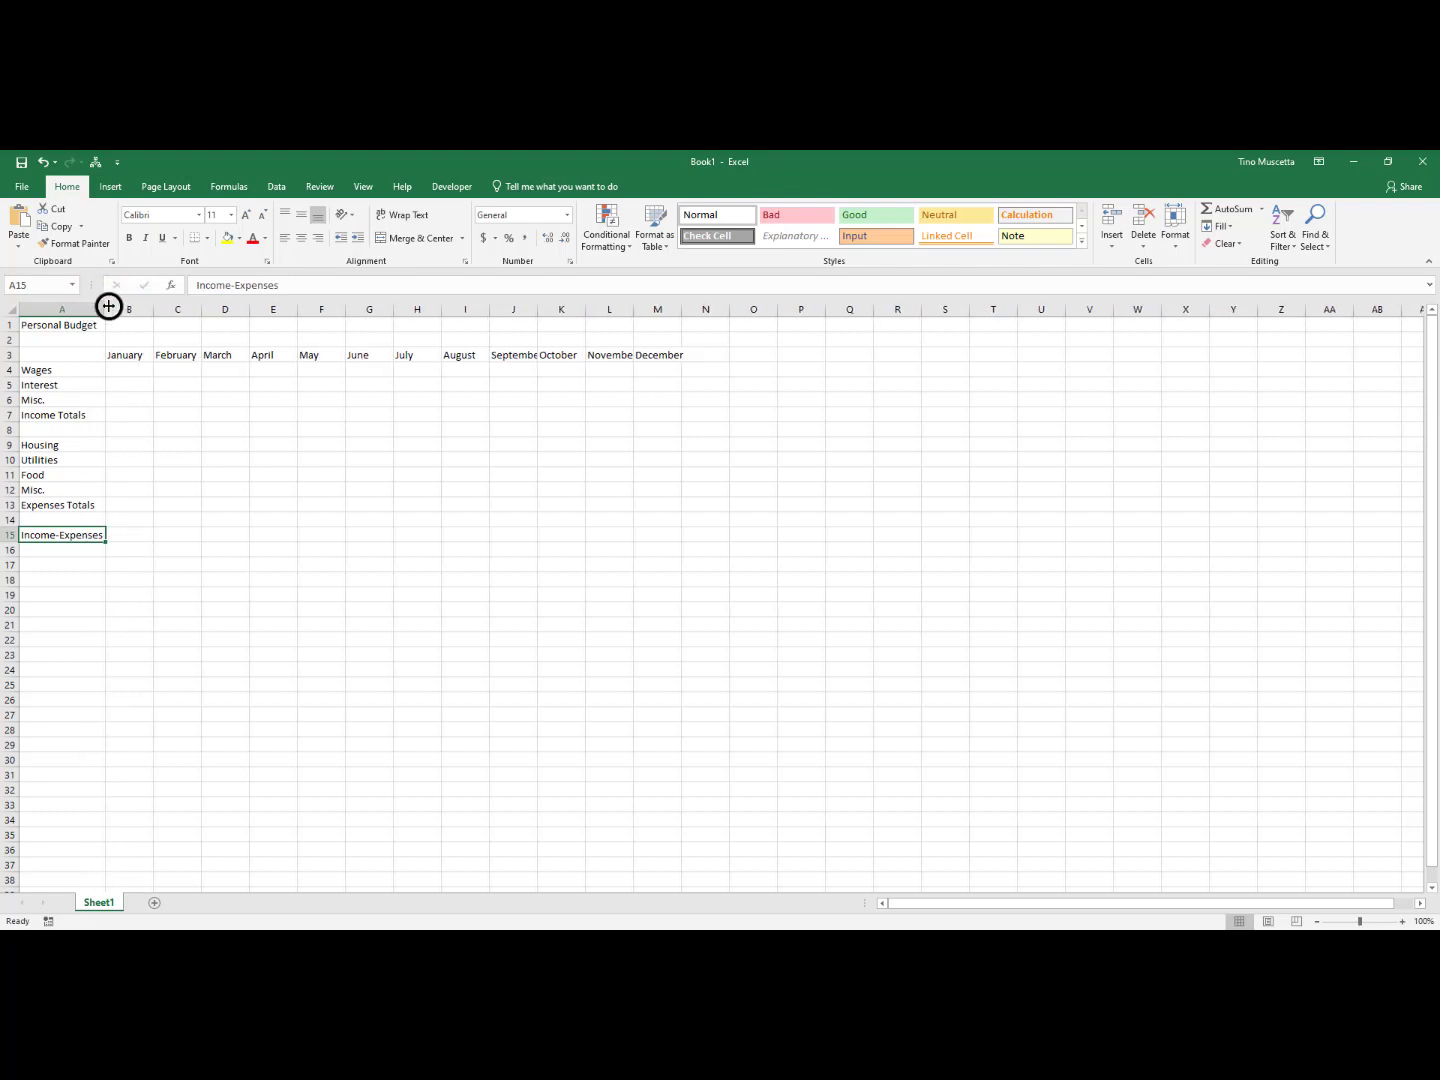
double_click(105, 309)
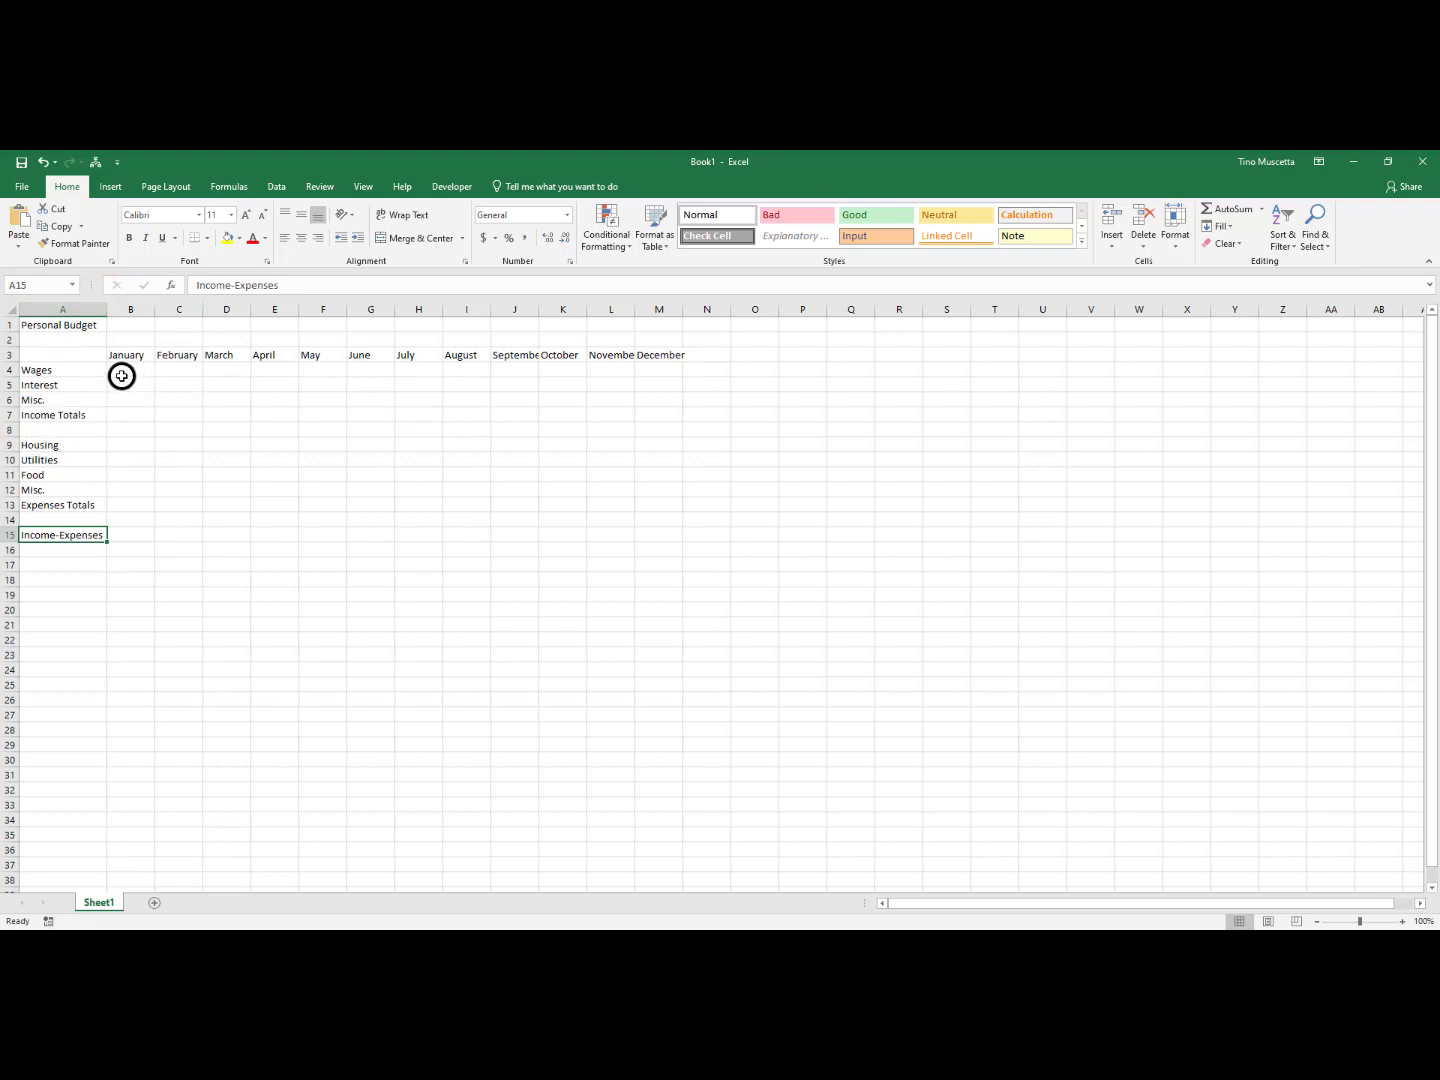
Review the January and February data cells, the totals cells B7 and B13, the difference cell B15, and the expense area B9:M12
left_click_drag(122, 376, 130, 508)
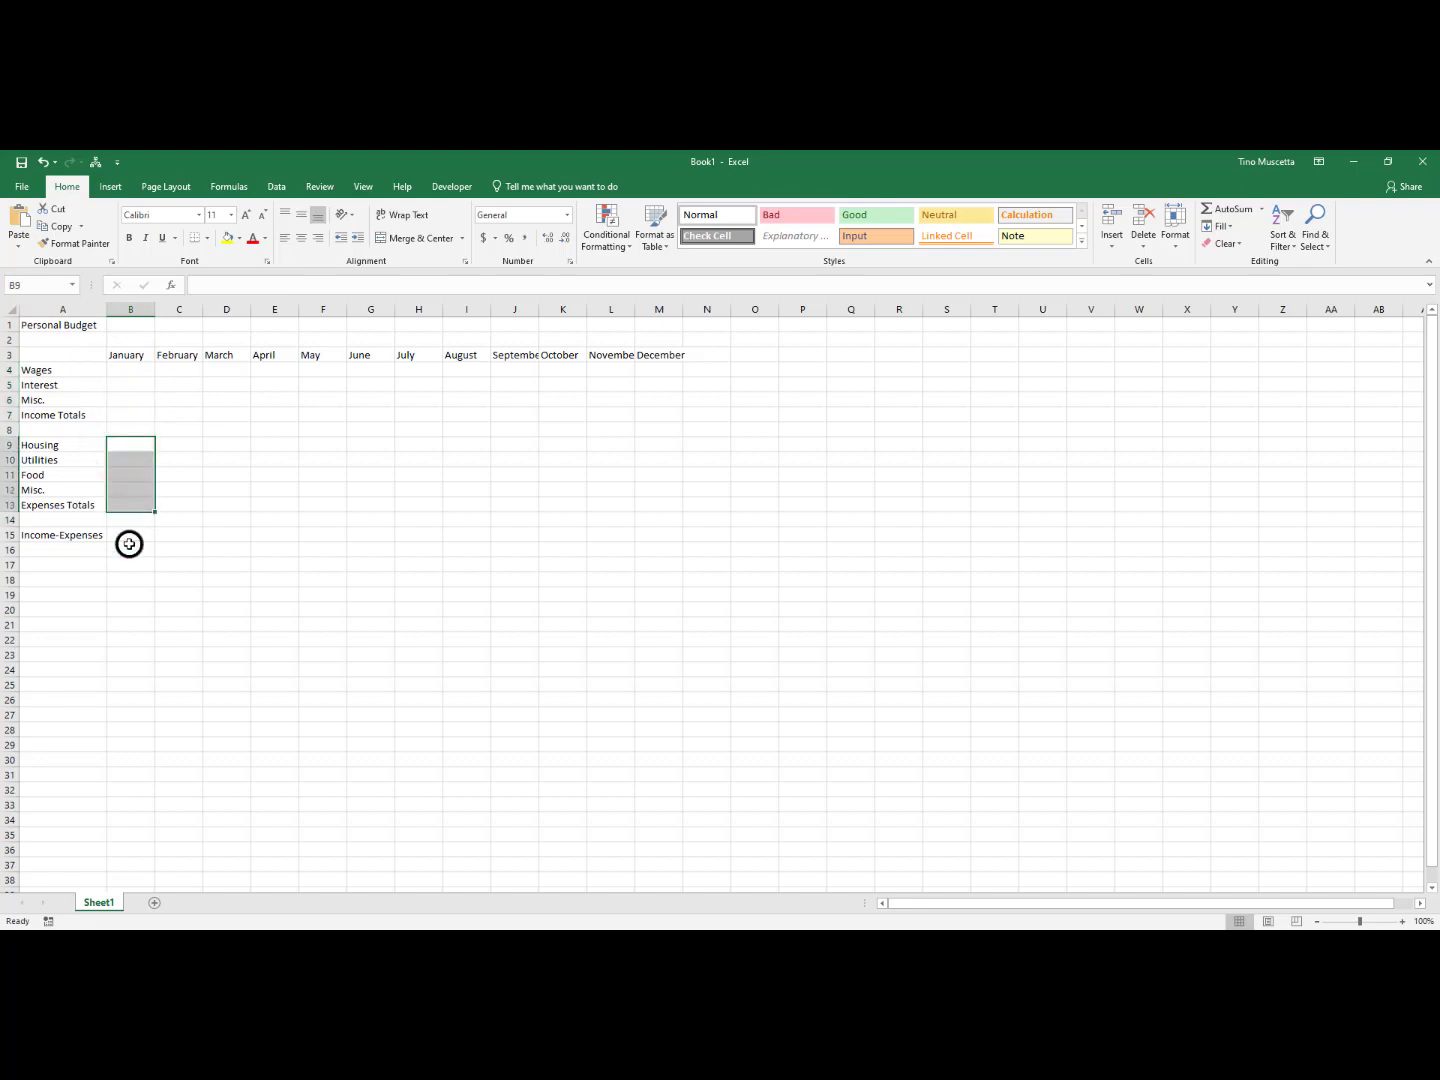
left_click(127, 534)
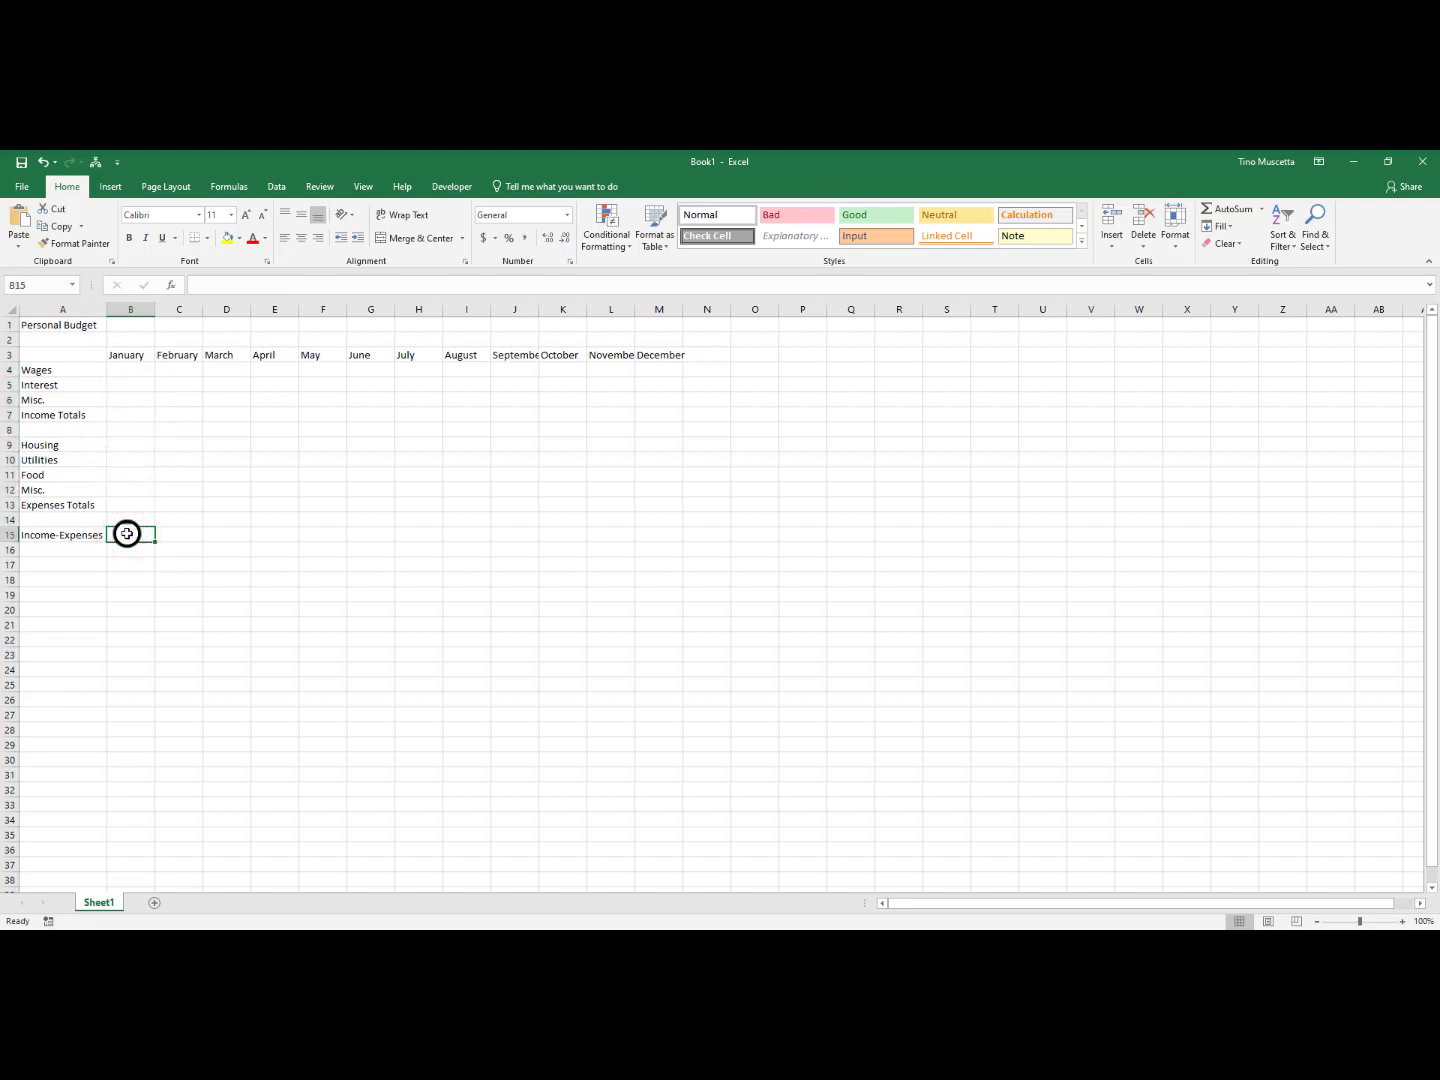
left_click_drag(175, 368, 180, 488)
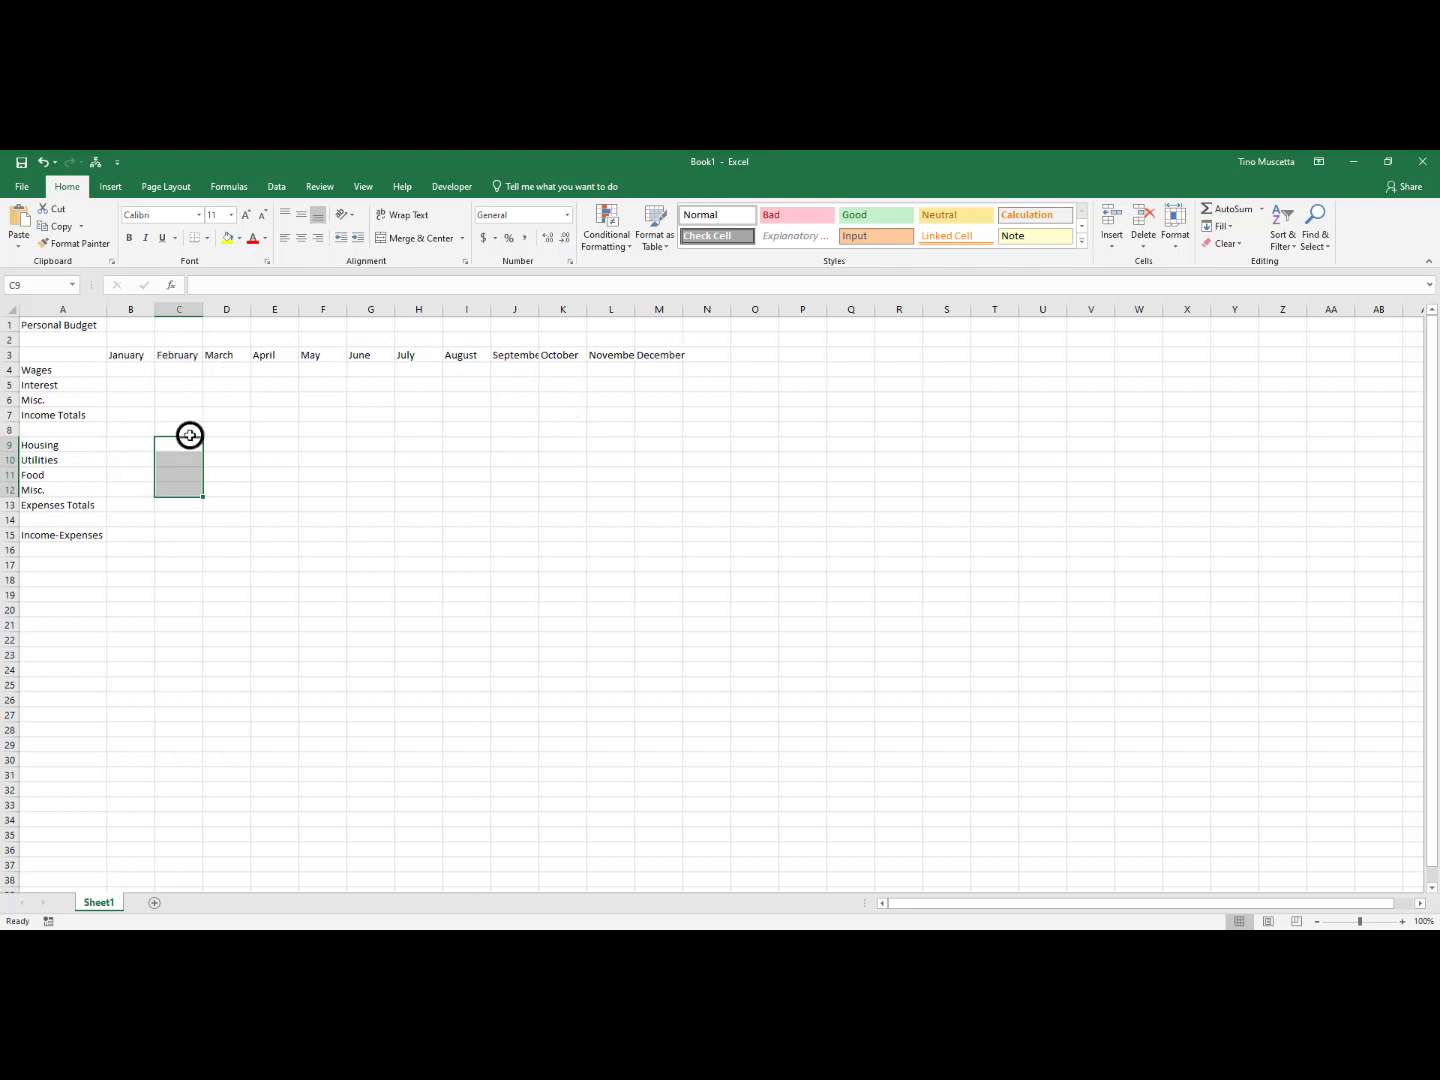
left_click(122, 413)
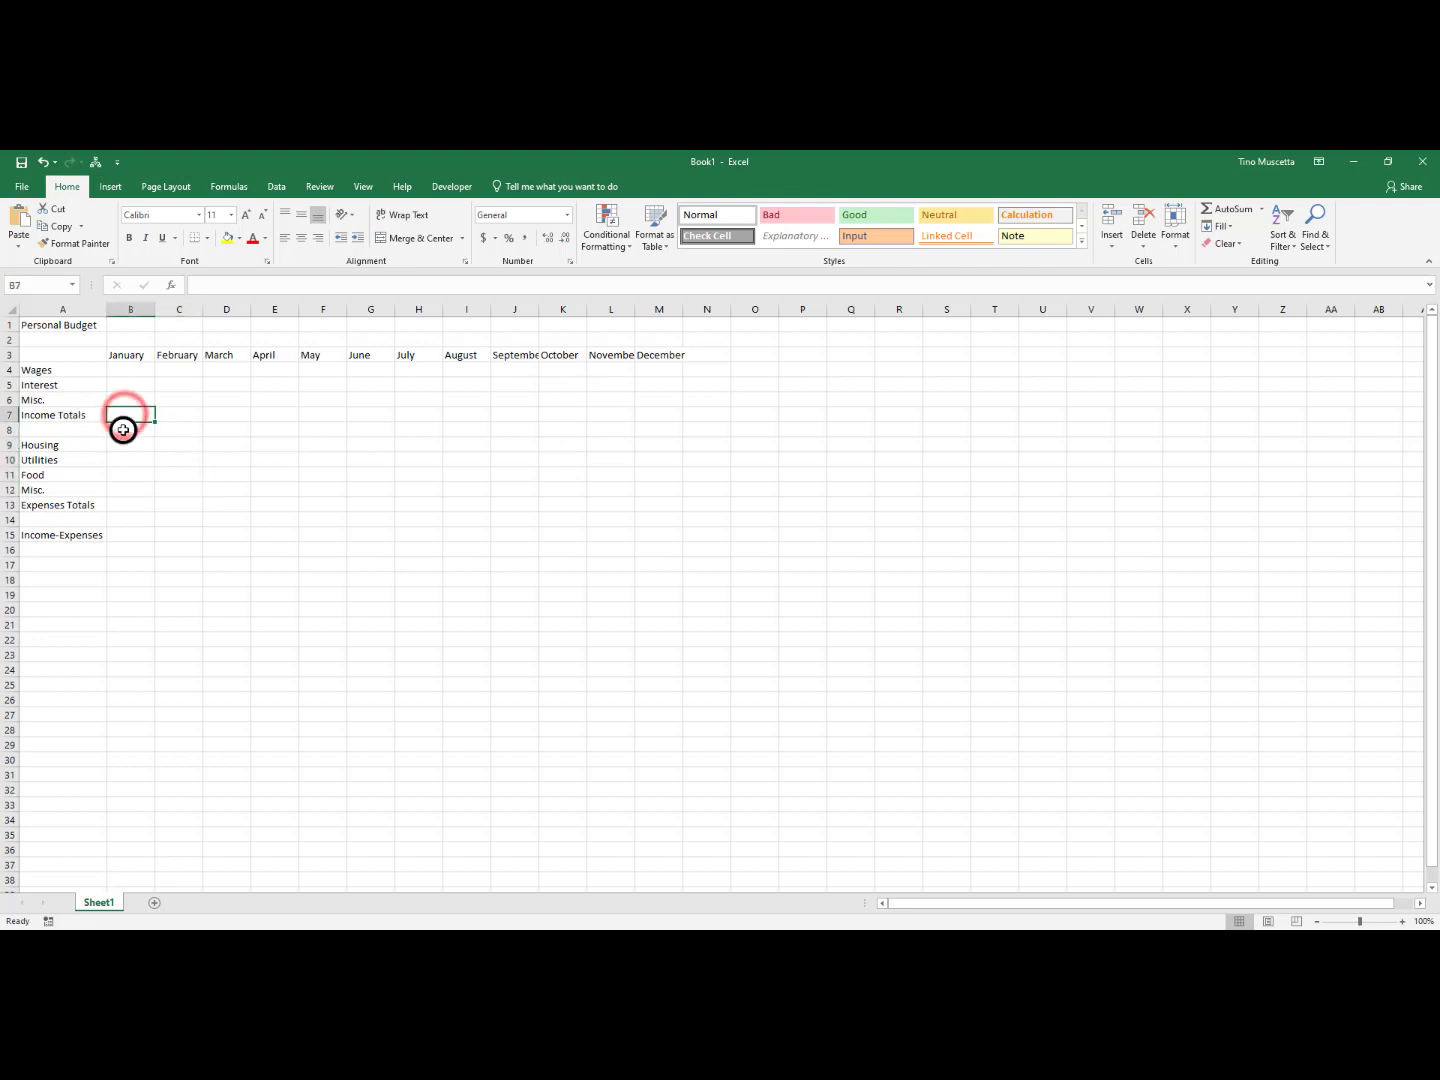
left_click(125, 505)
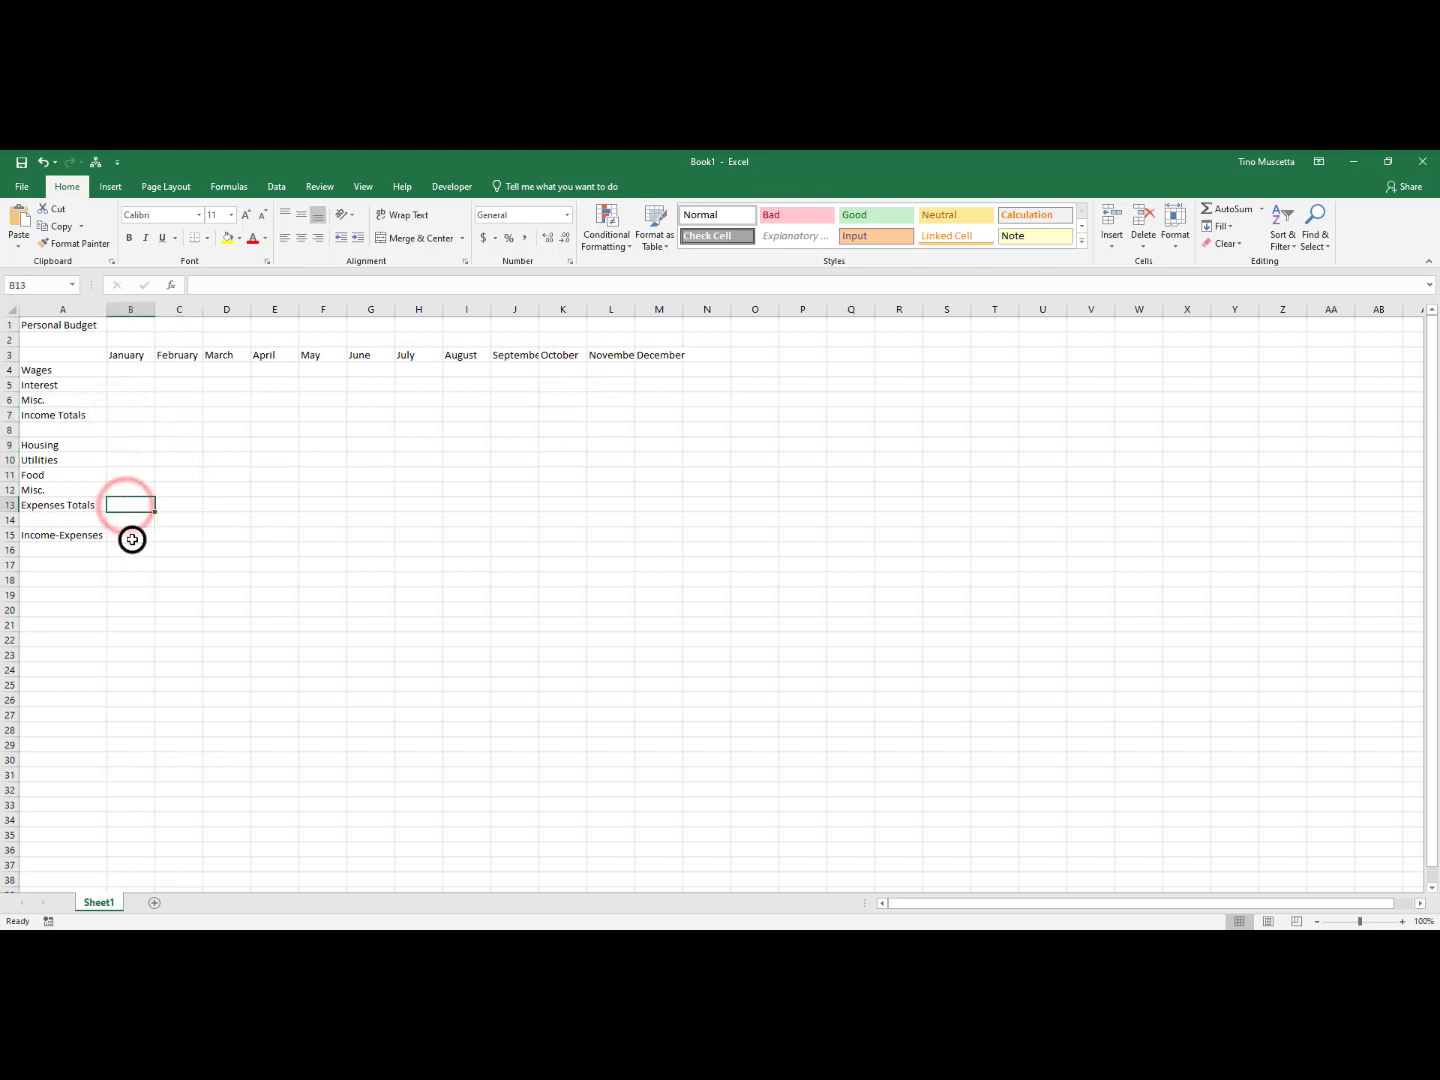
left_click(132, 537)
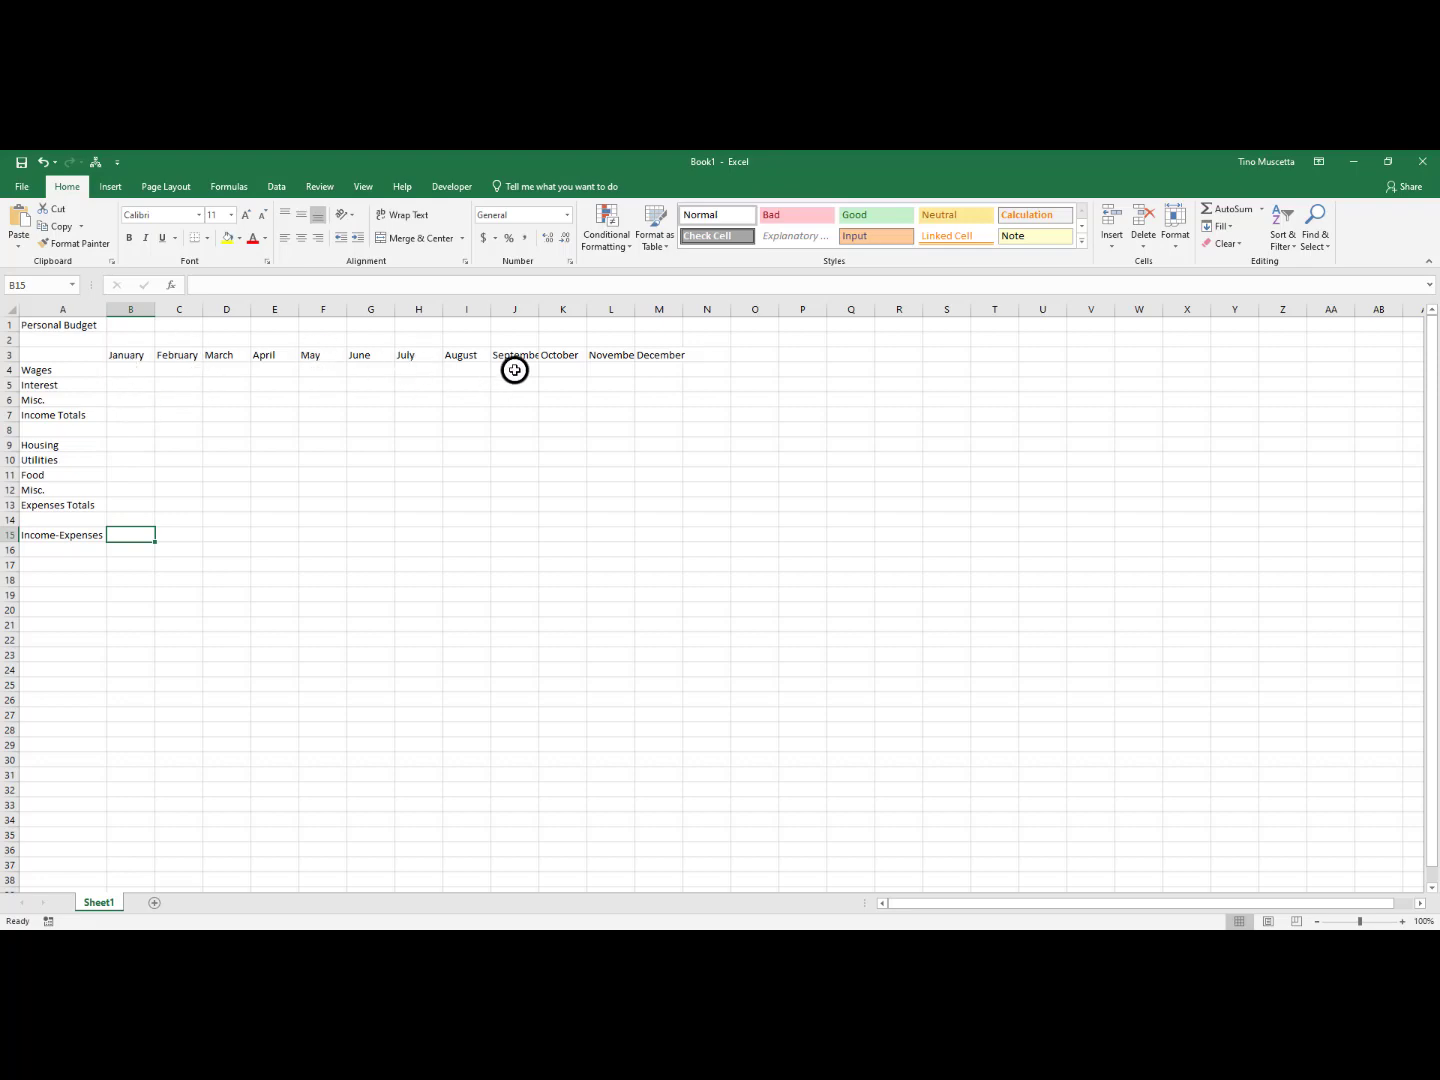
left_click(124, 417)
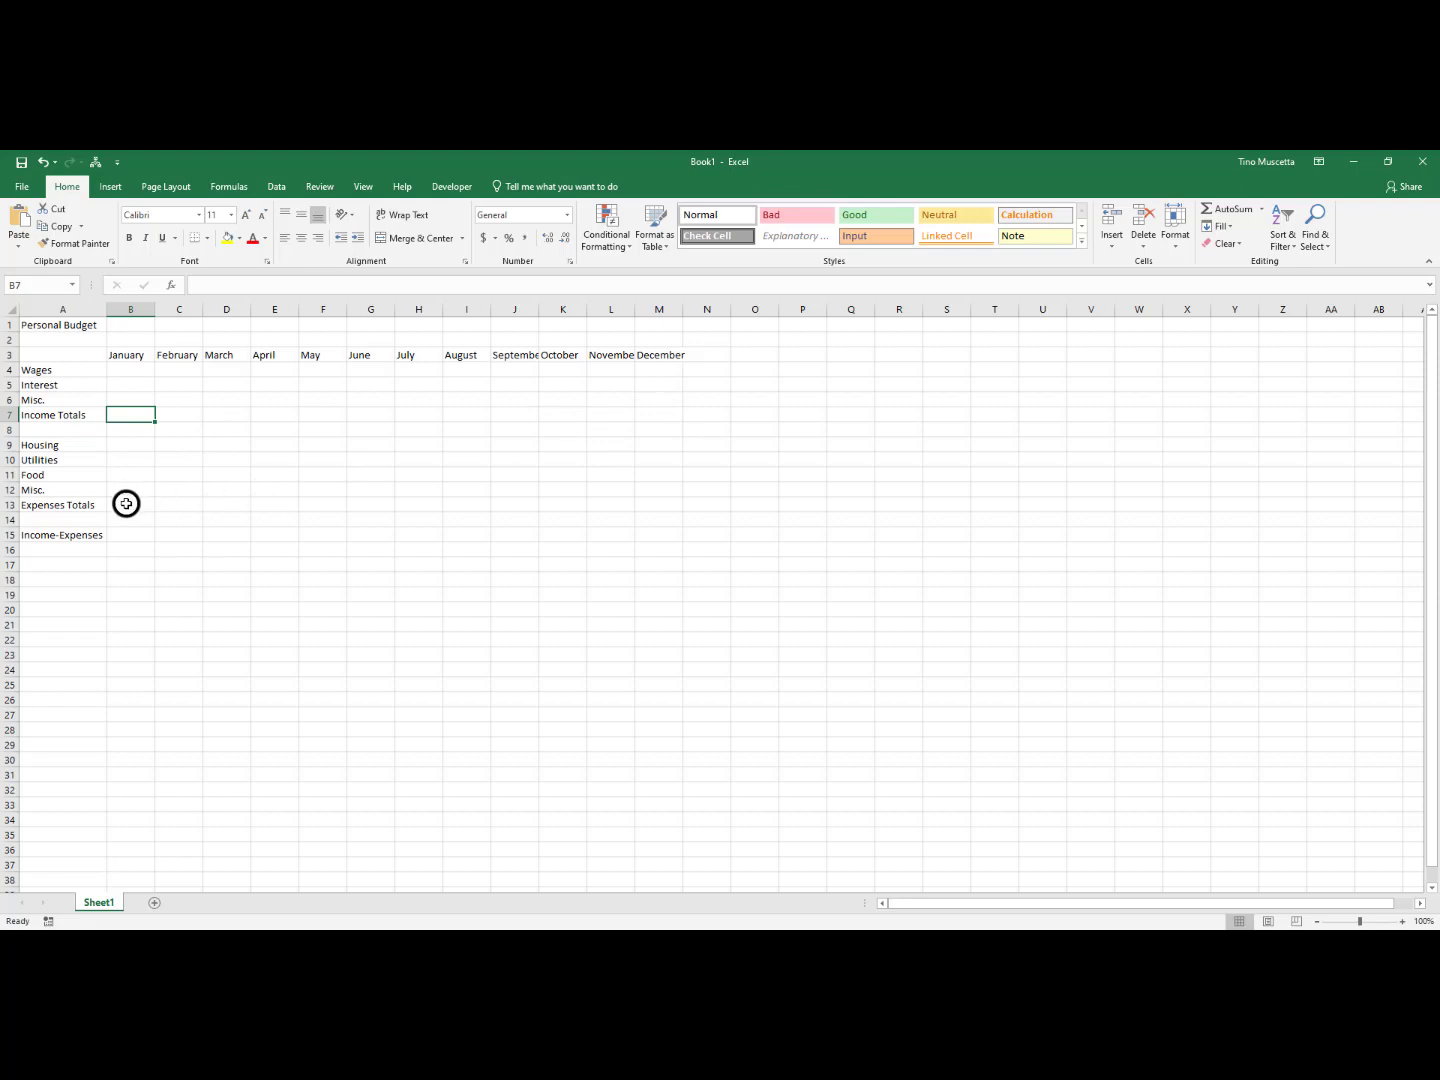
mouse_move(131, 441)
left_mouse_down()
mouse_move(206, 476)
mouse_move(645, 487)
left_mouse_up()
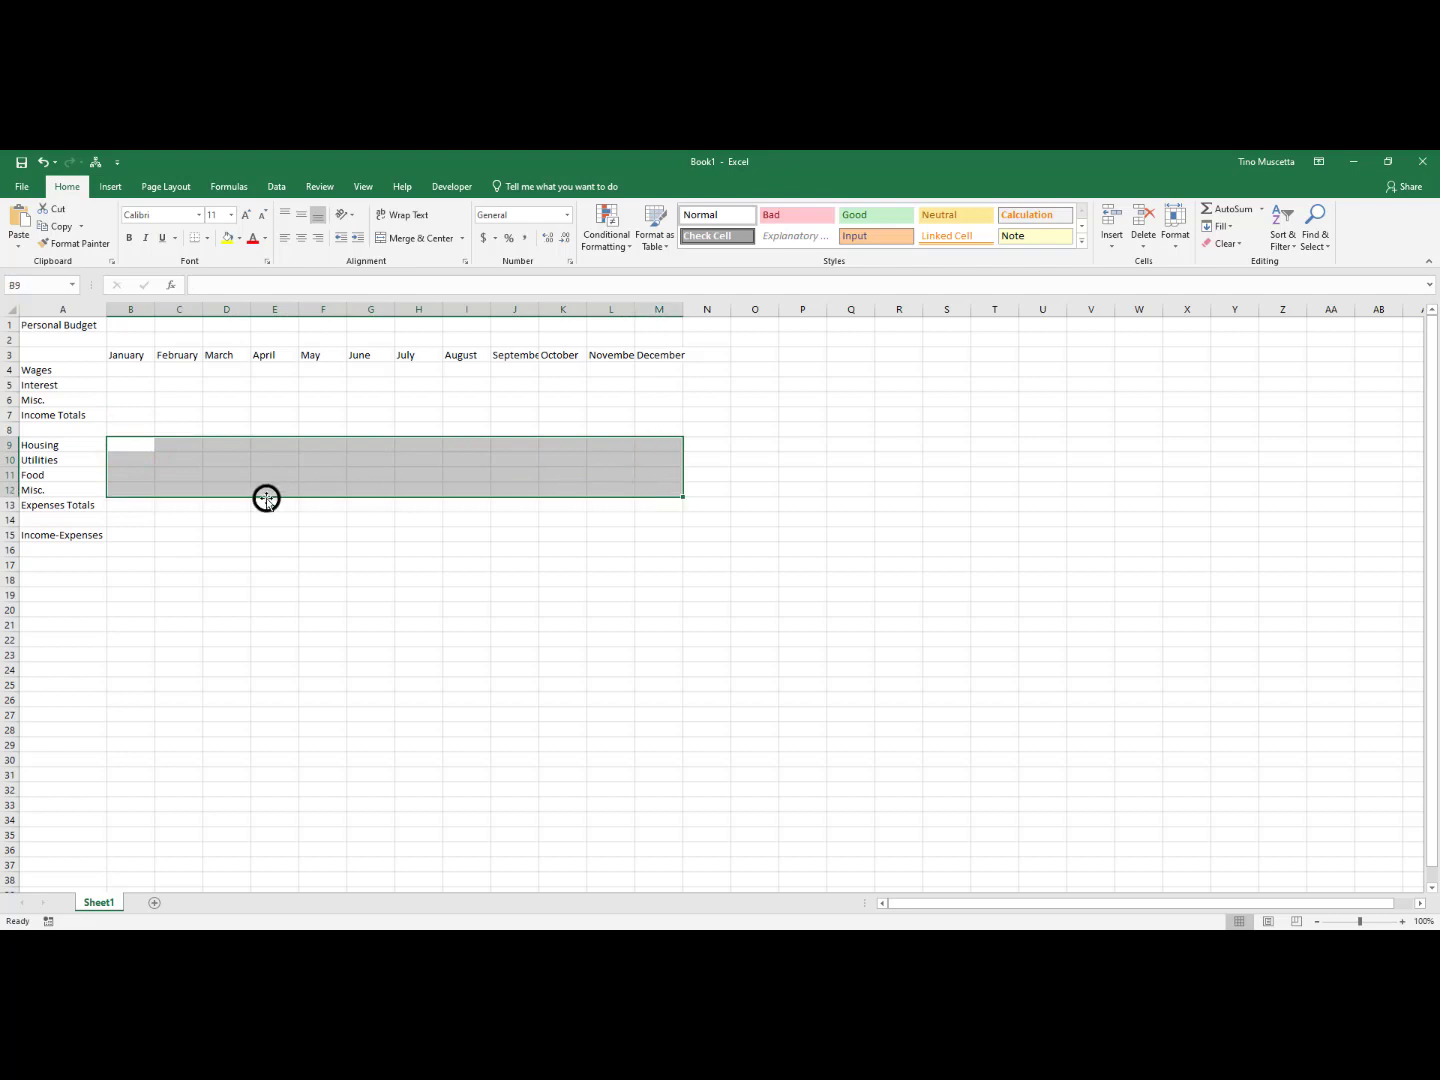
left_click(130, 506)
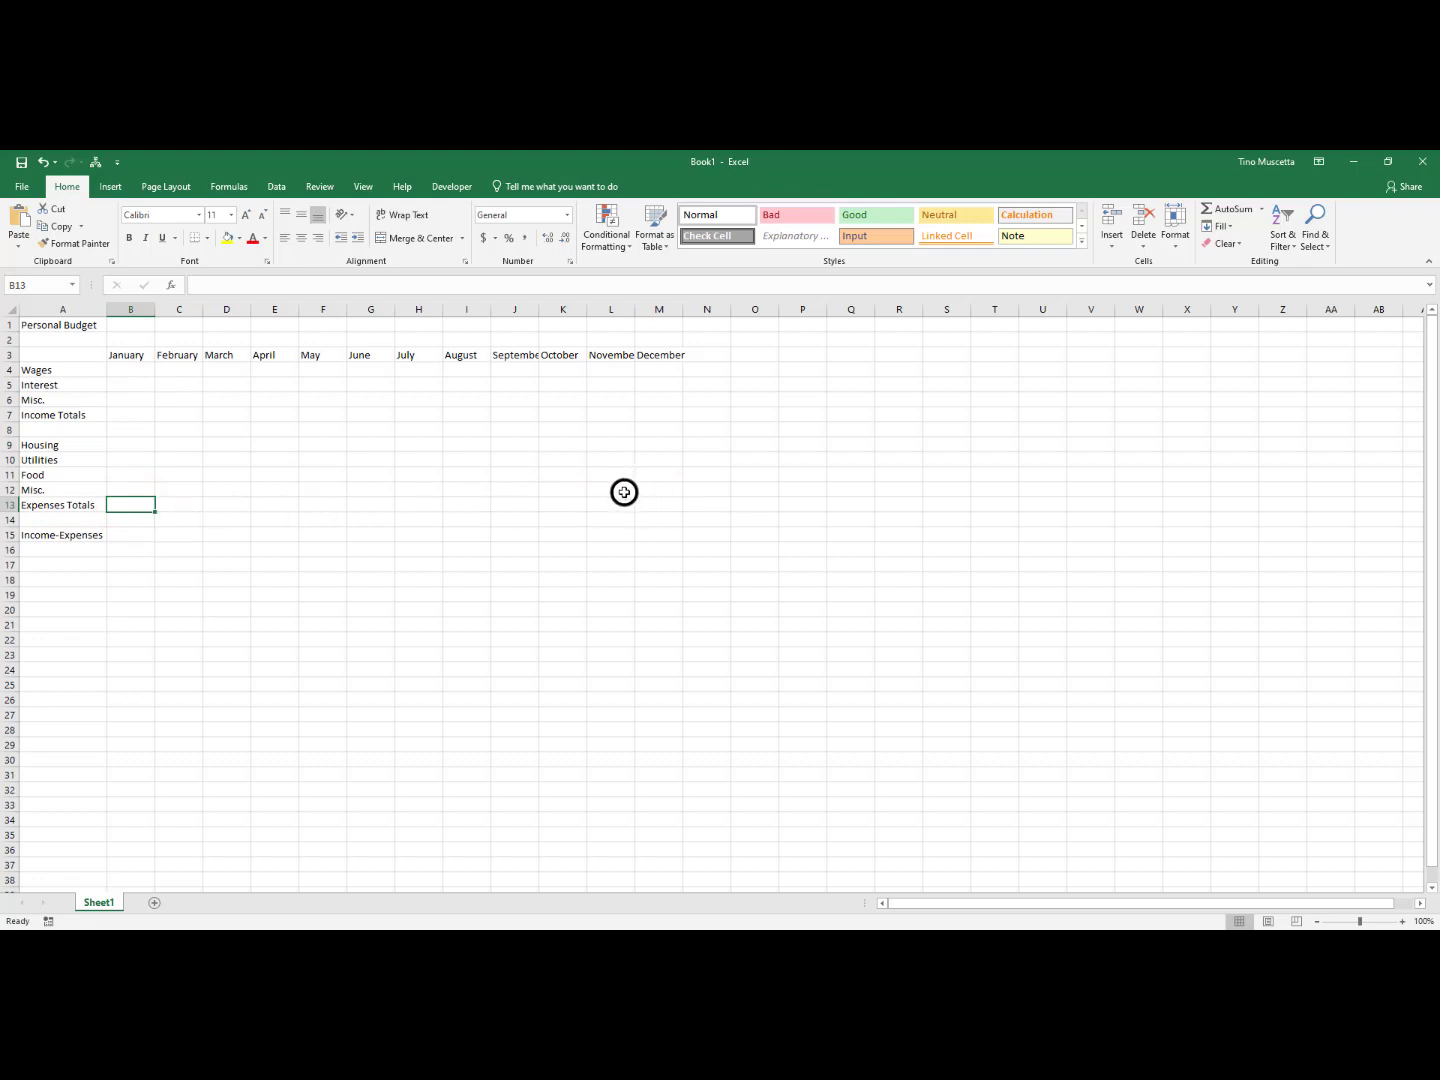
Examine the January column, the income area B4:M6, and how the Wages and Income Totals labels relate to the month columns
left_click(131, 310)
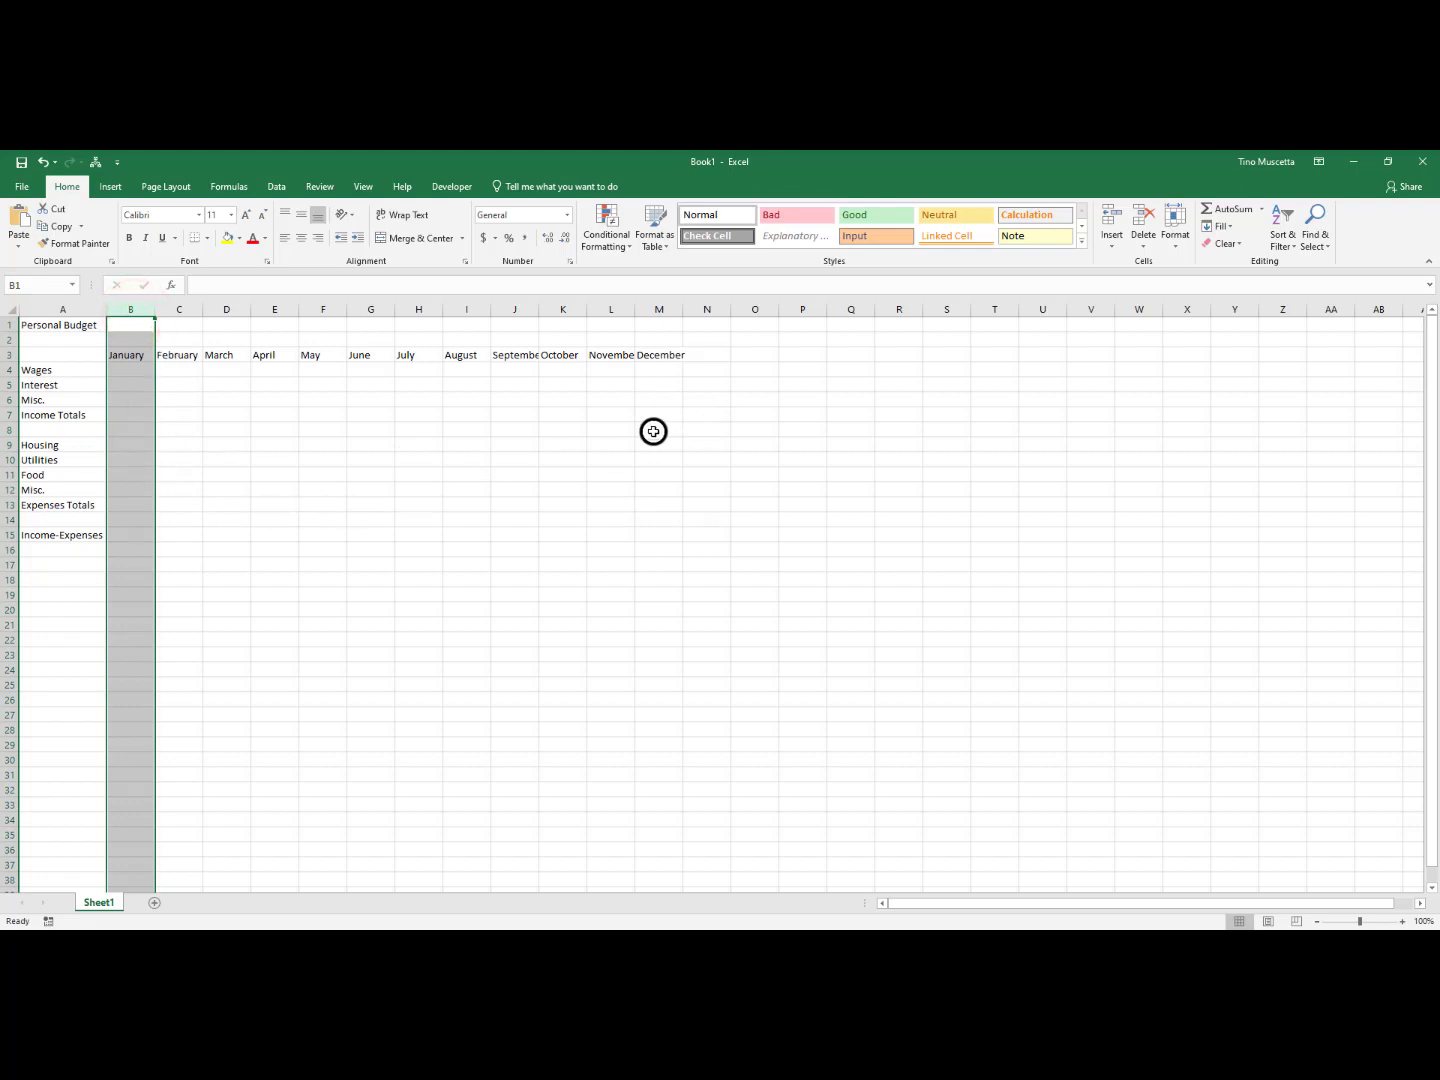
left_click(212, 476)
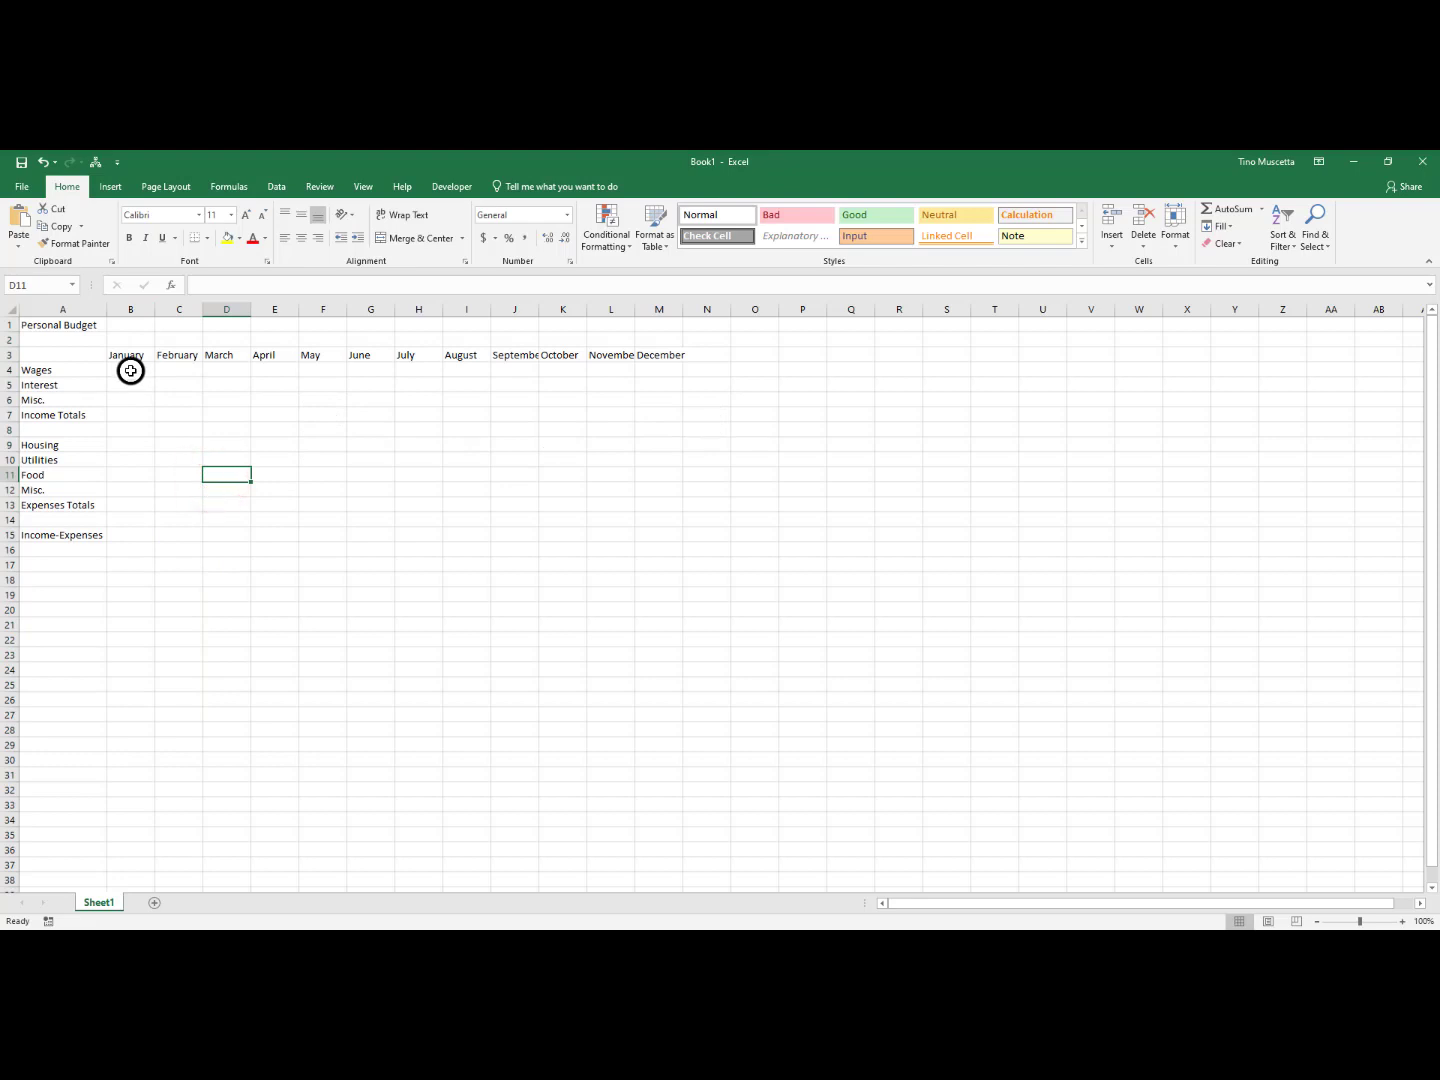
left_click_drag(130, 371, 648, 406)
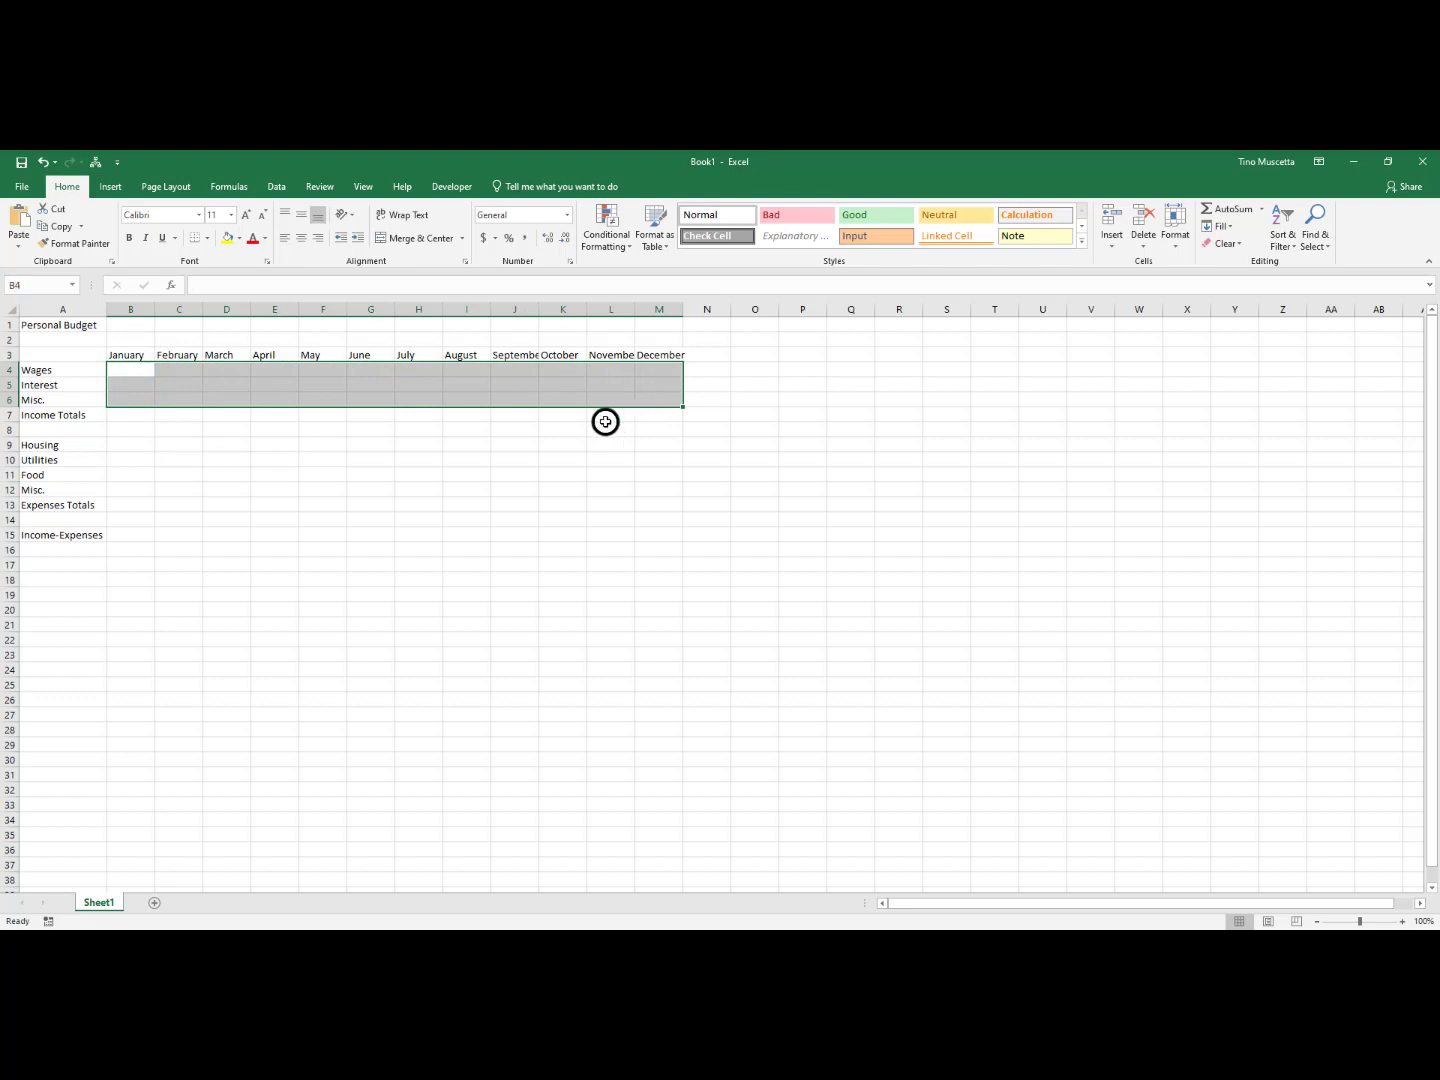
left_click(42, 373)
left_click(137, 370)
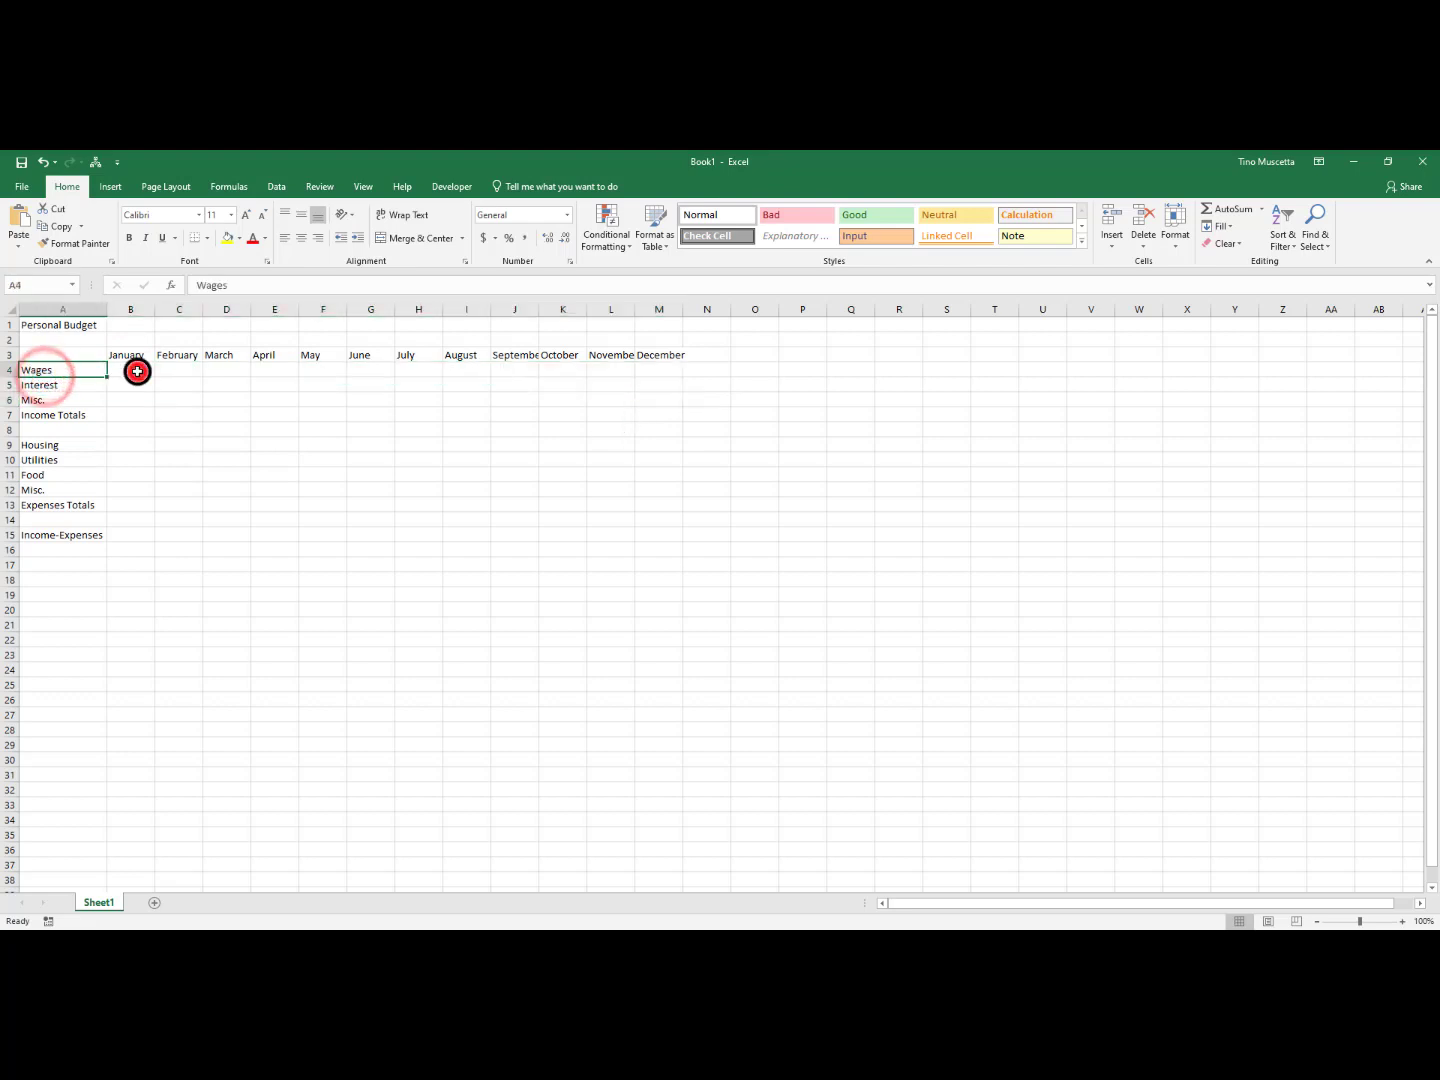
left_click(58, 410)
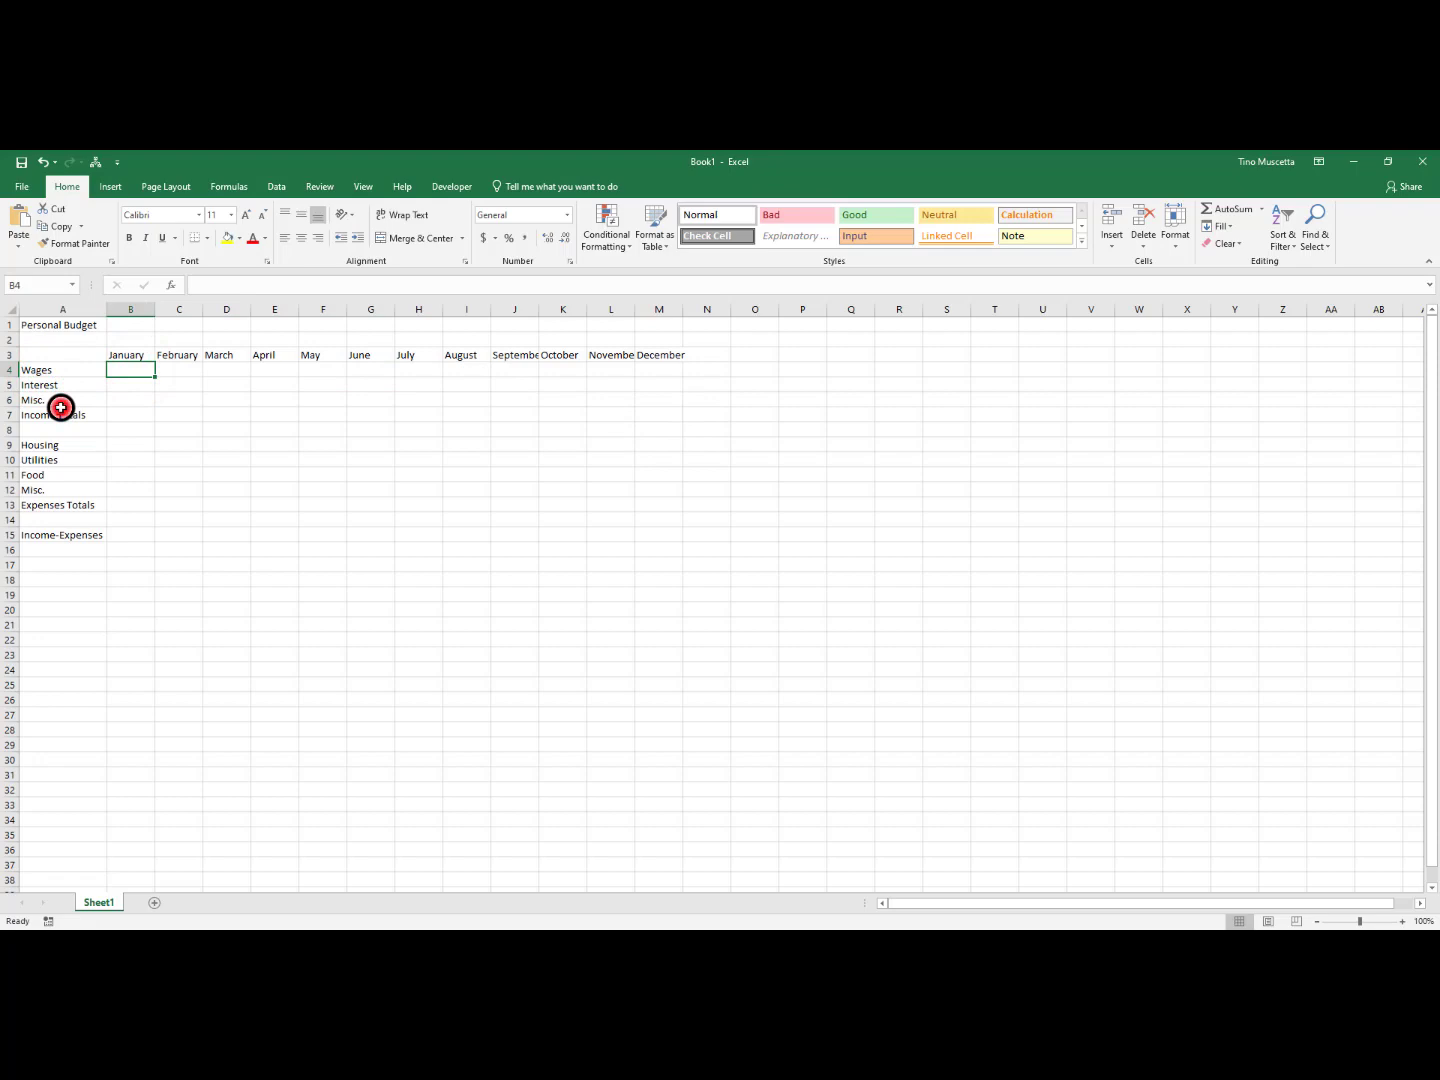
left_click(374, 416)
left_click(370, 398)
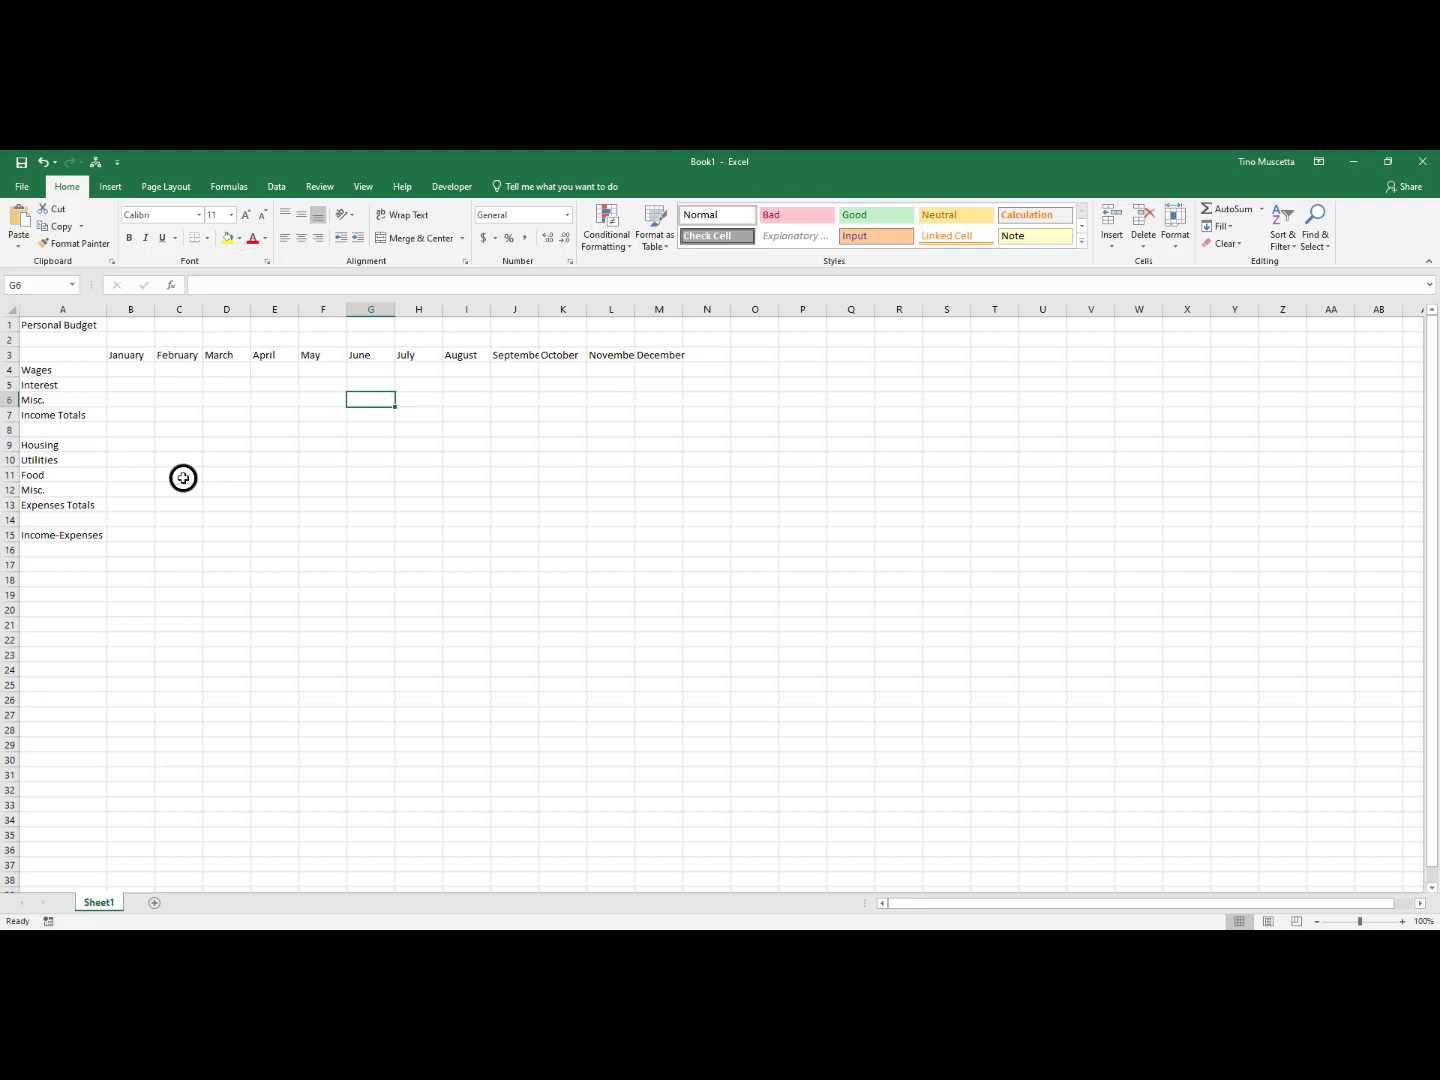
Enter January's income in B4:B6: Wages 2500, Interest 0 and Misc. 0
left_click(136, 369)
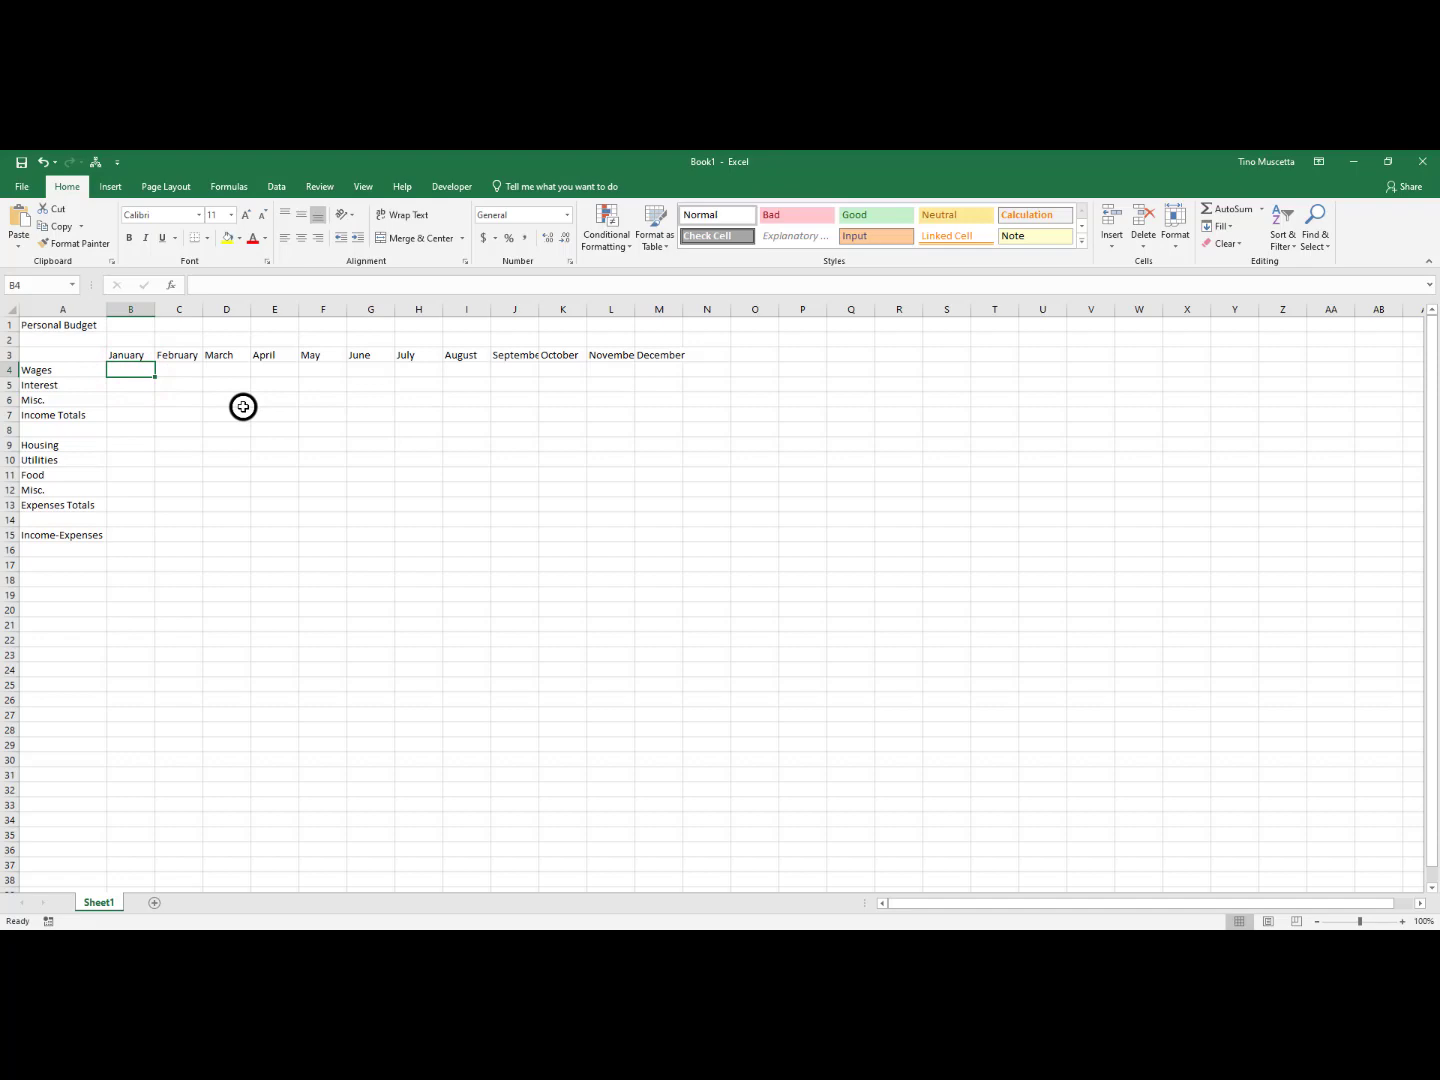
type("2500")
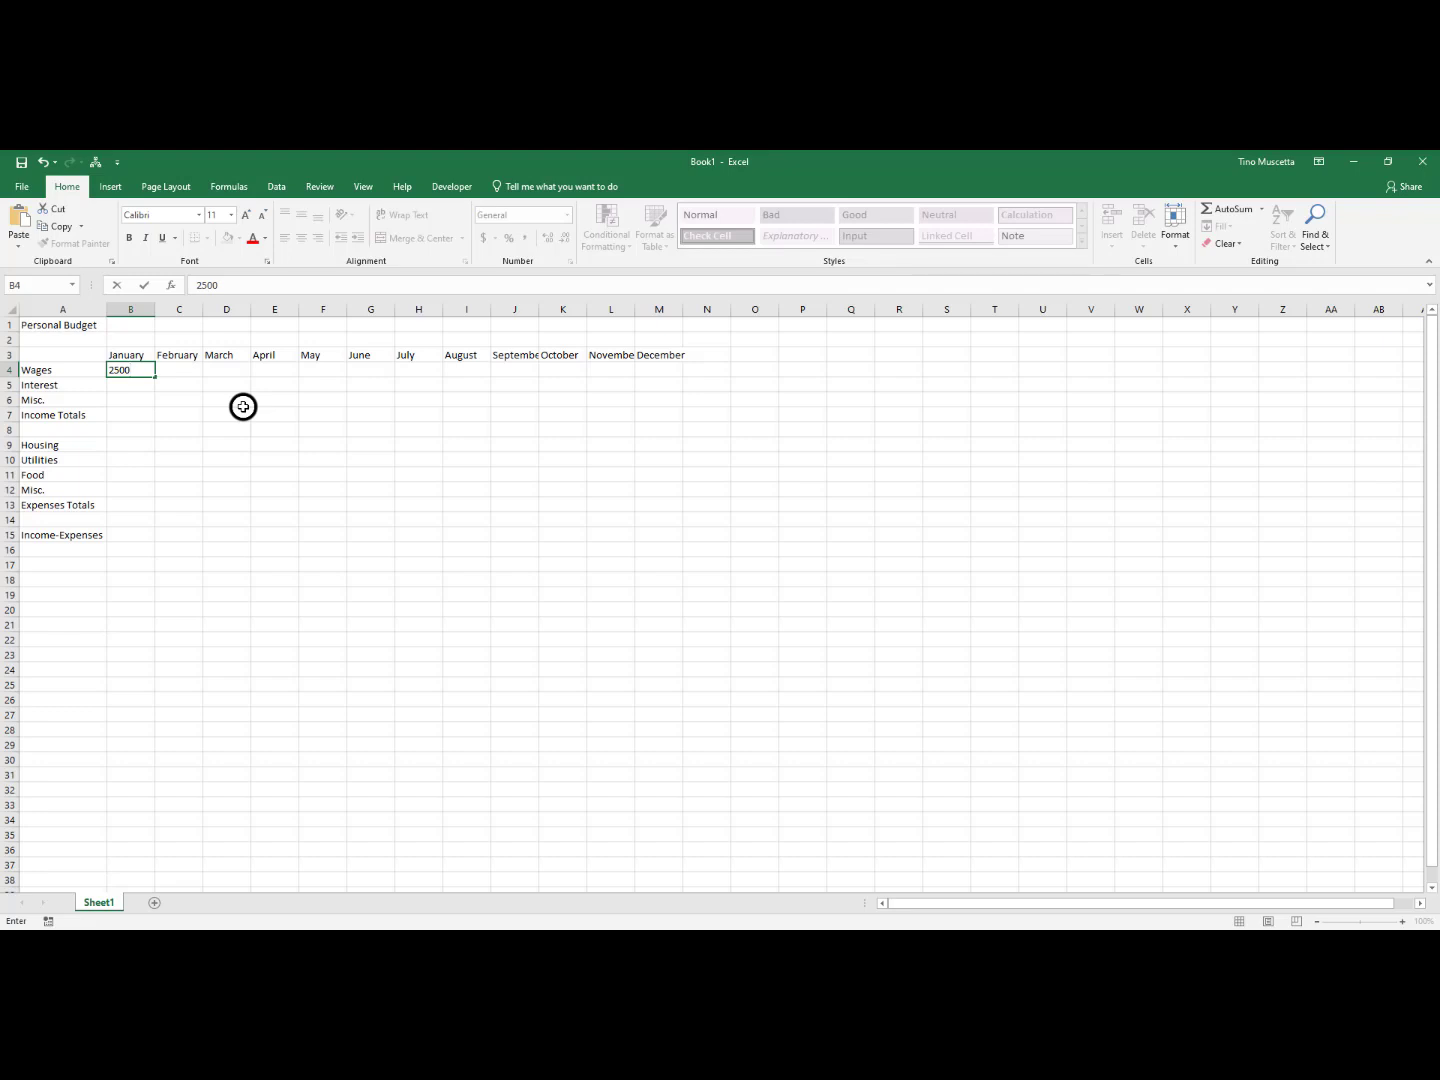
key("Return")
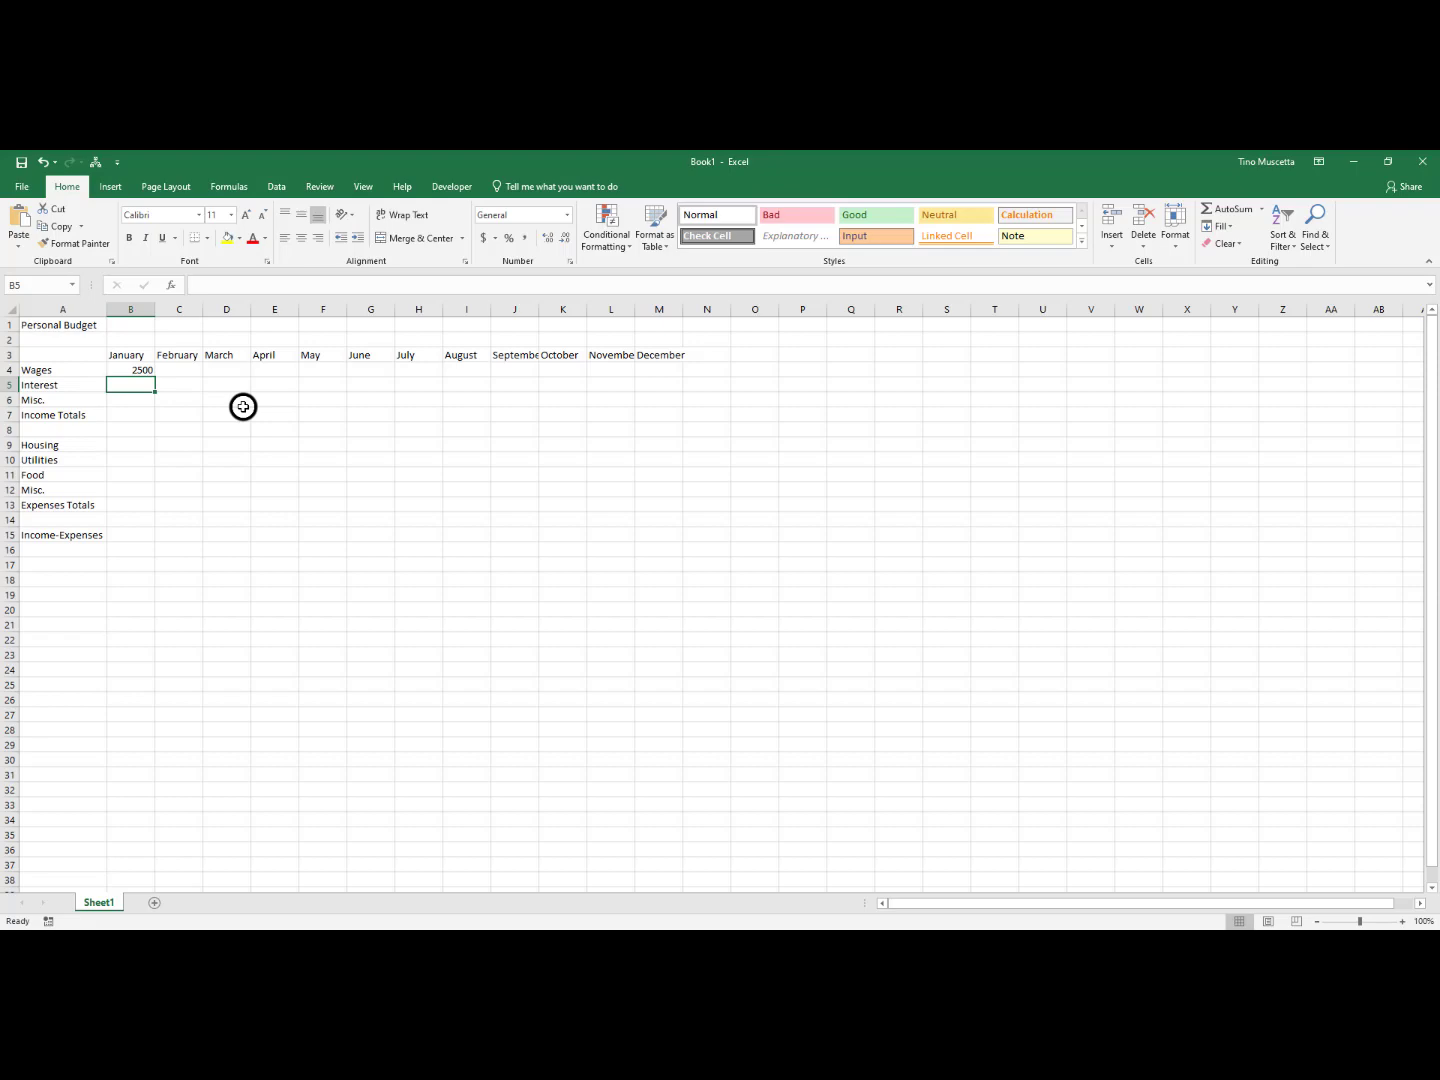
type("0")
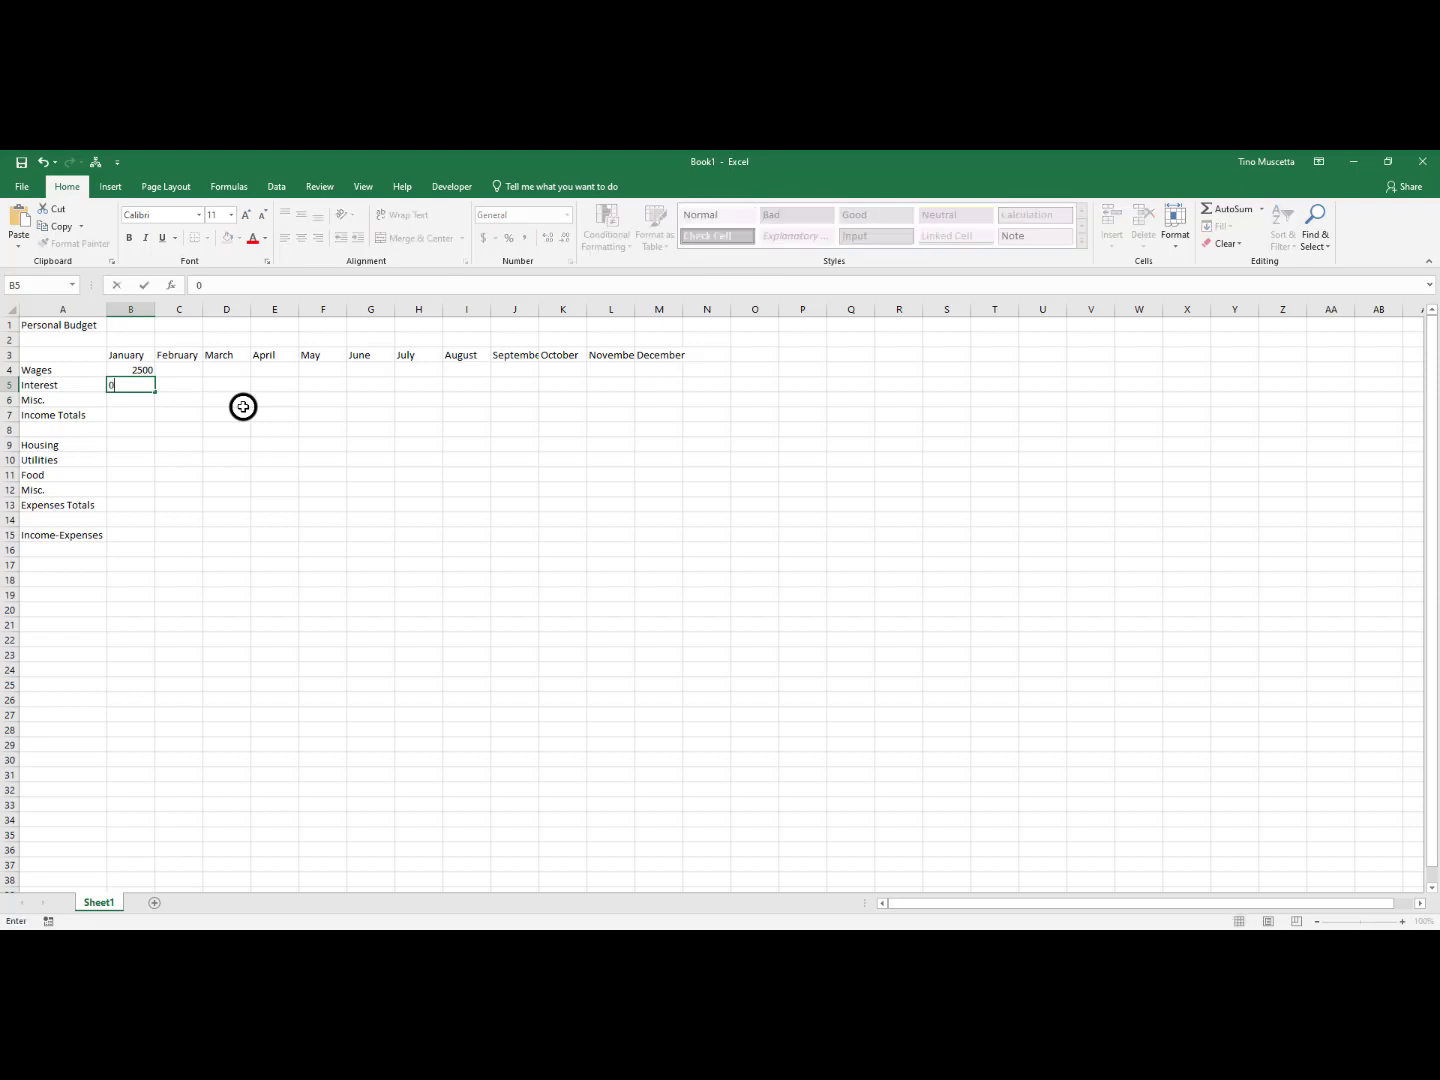
key("Return")
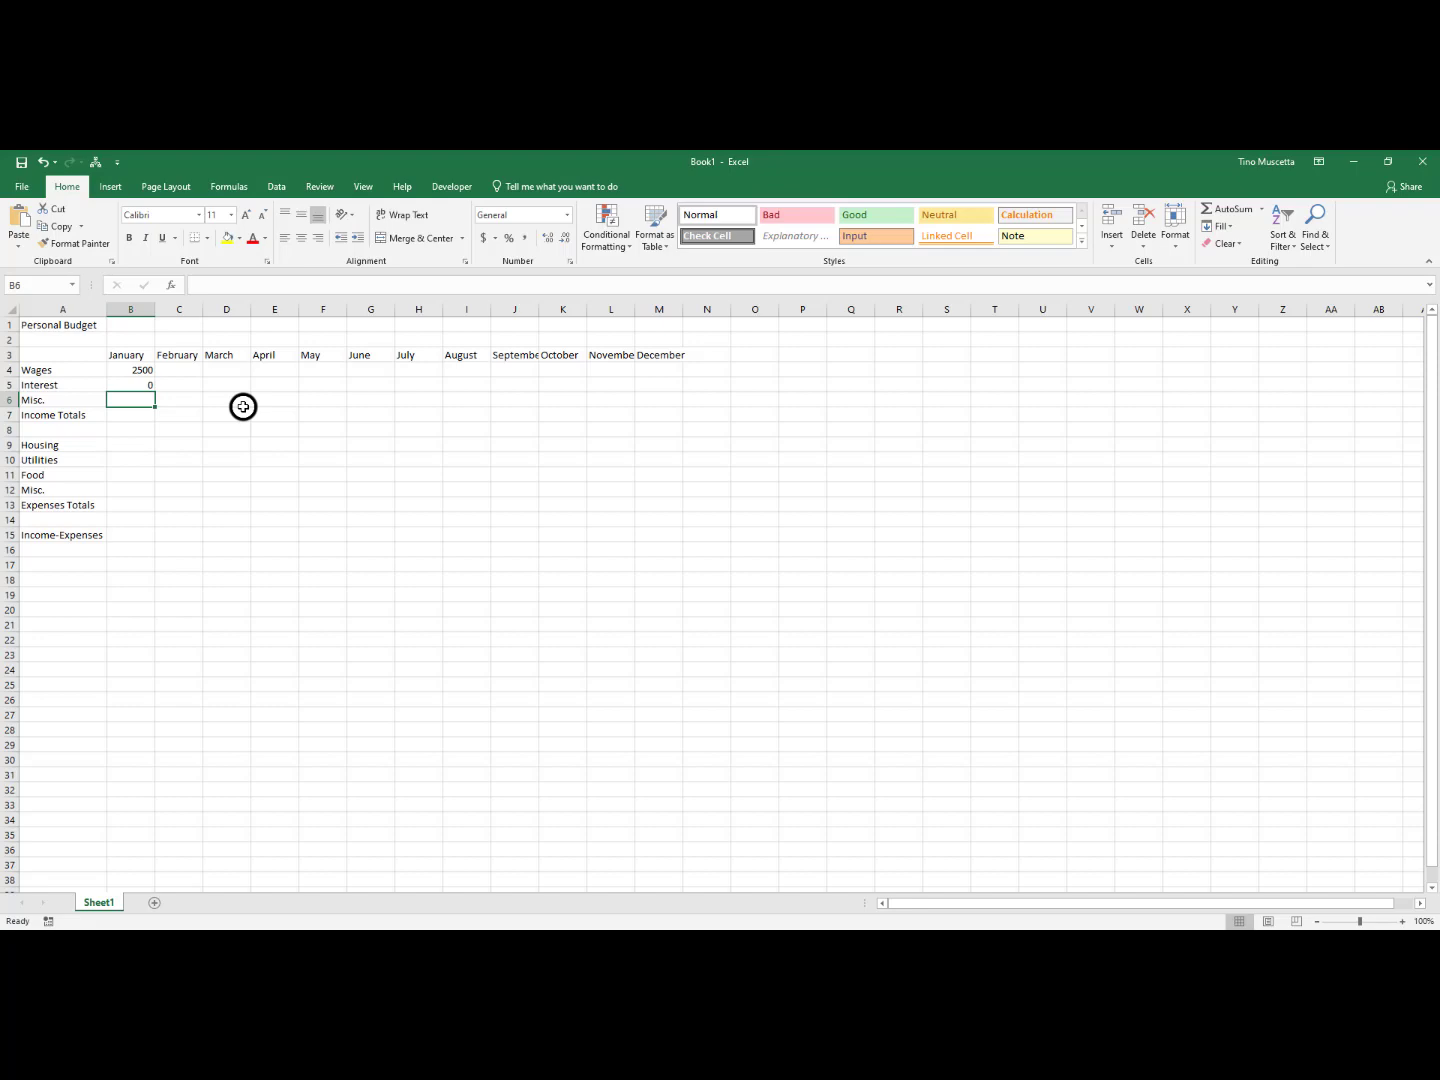
type("0")
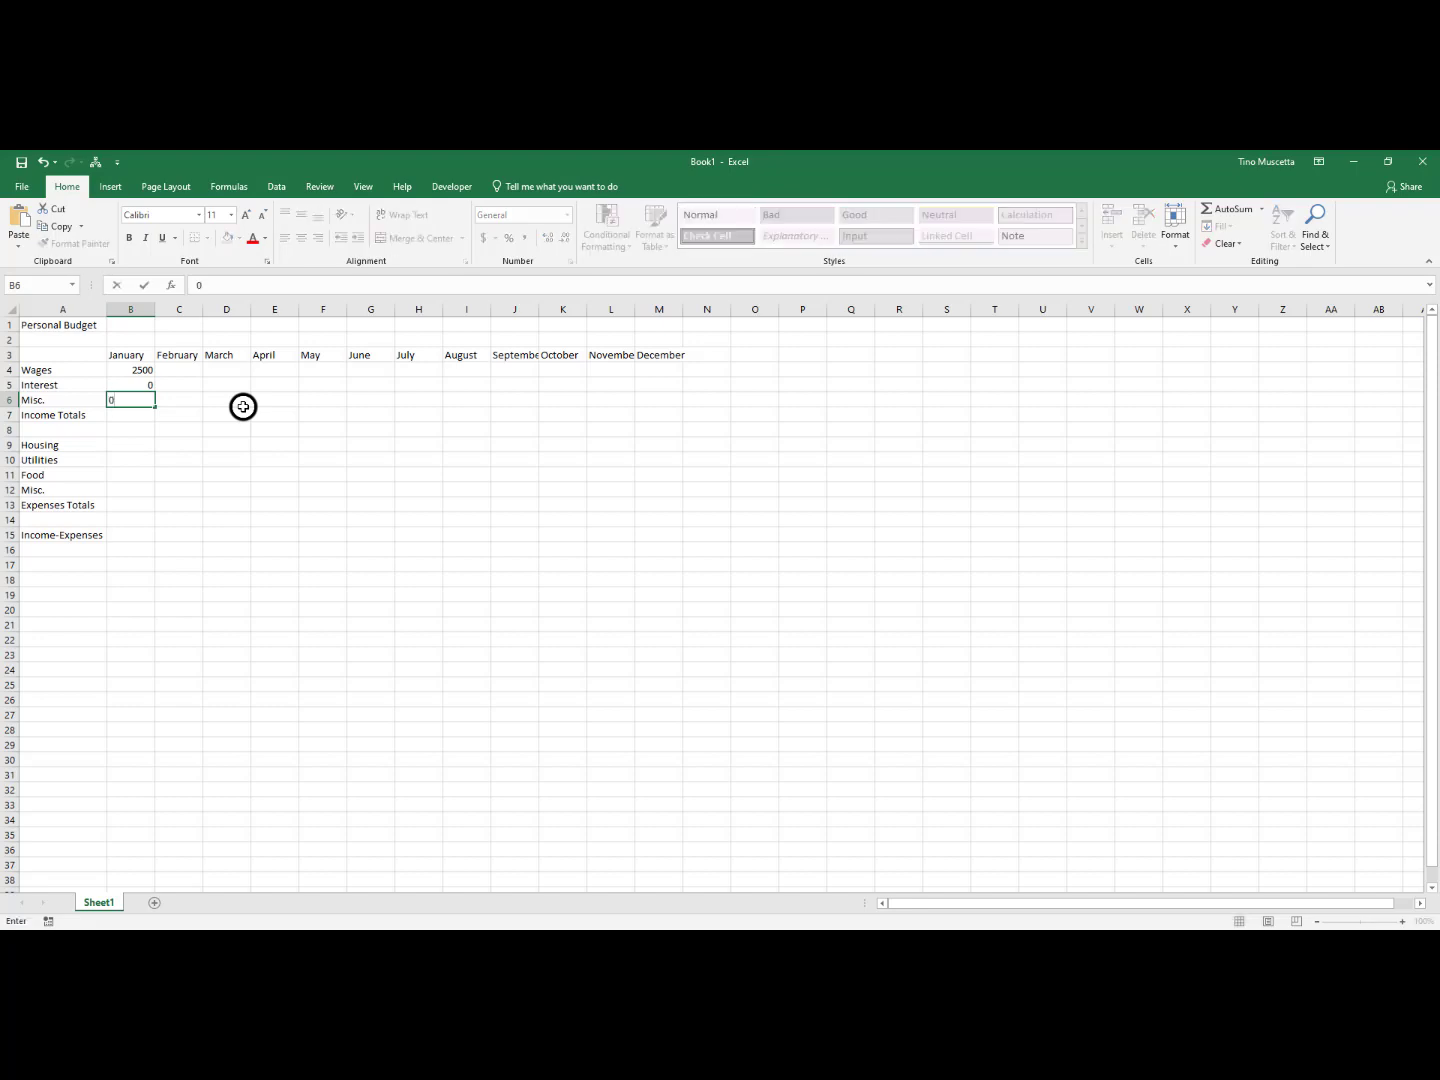
key("Return")
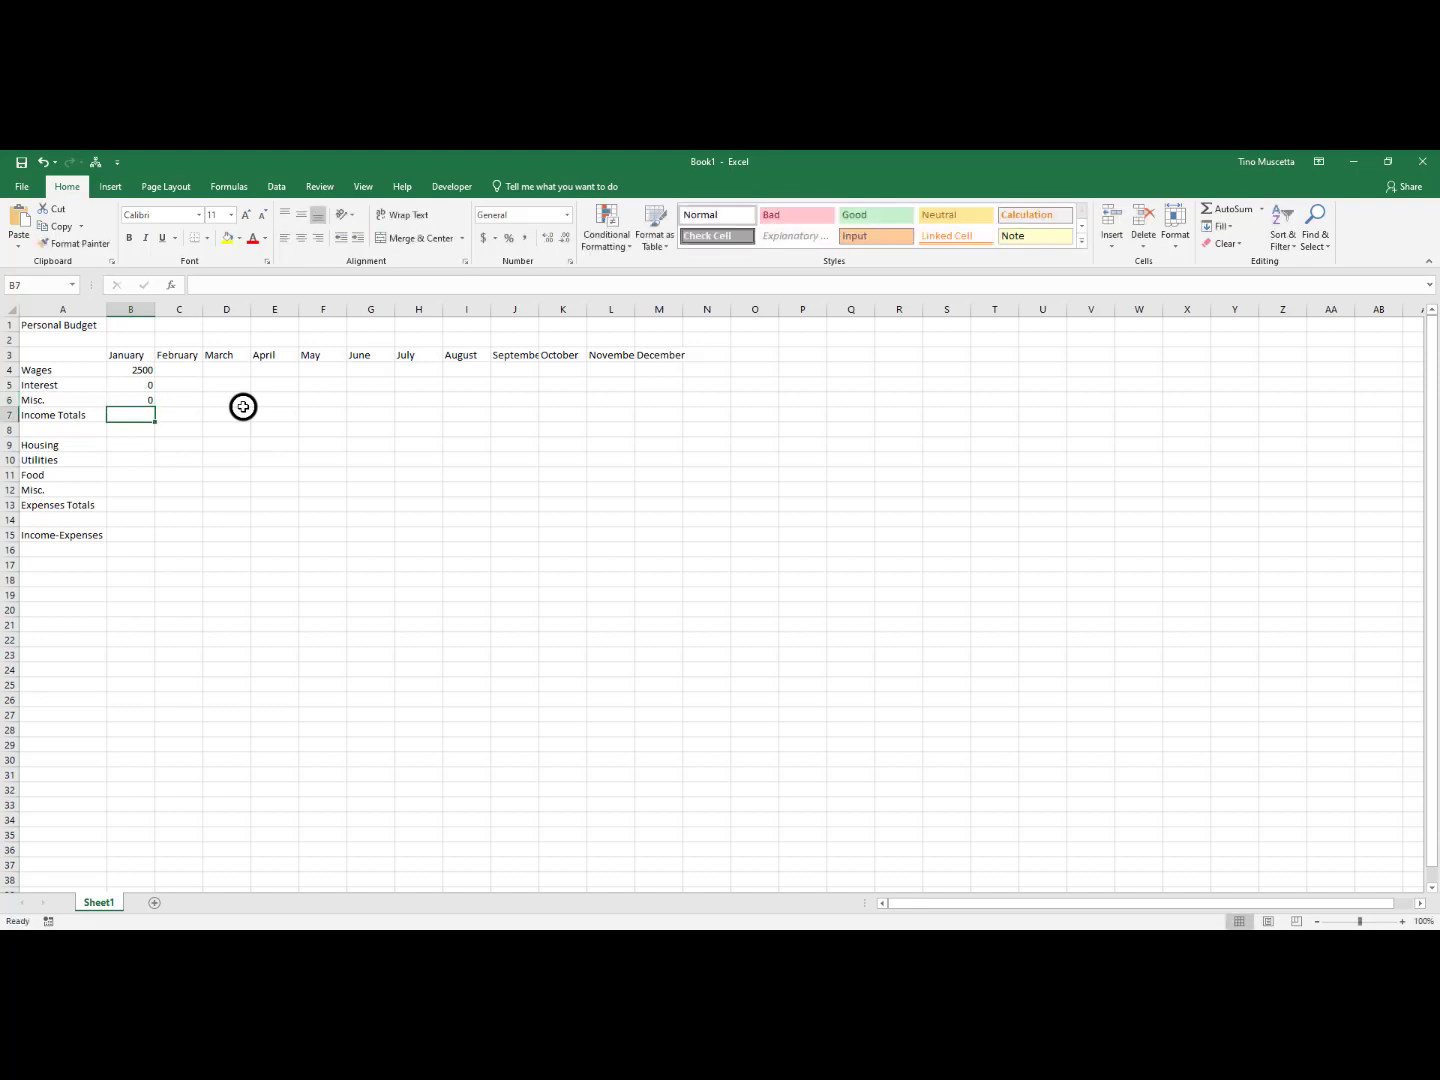
Enter January's expenses in B9:B12: Housing 1500, Utilities 175, Food 600 and Misc. 0
left_click(128, 446)
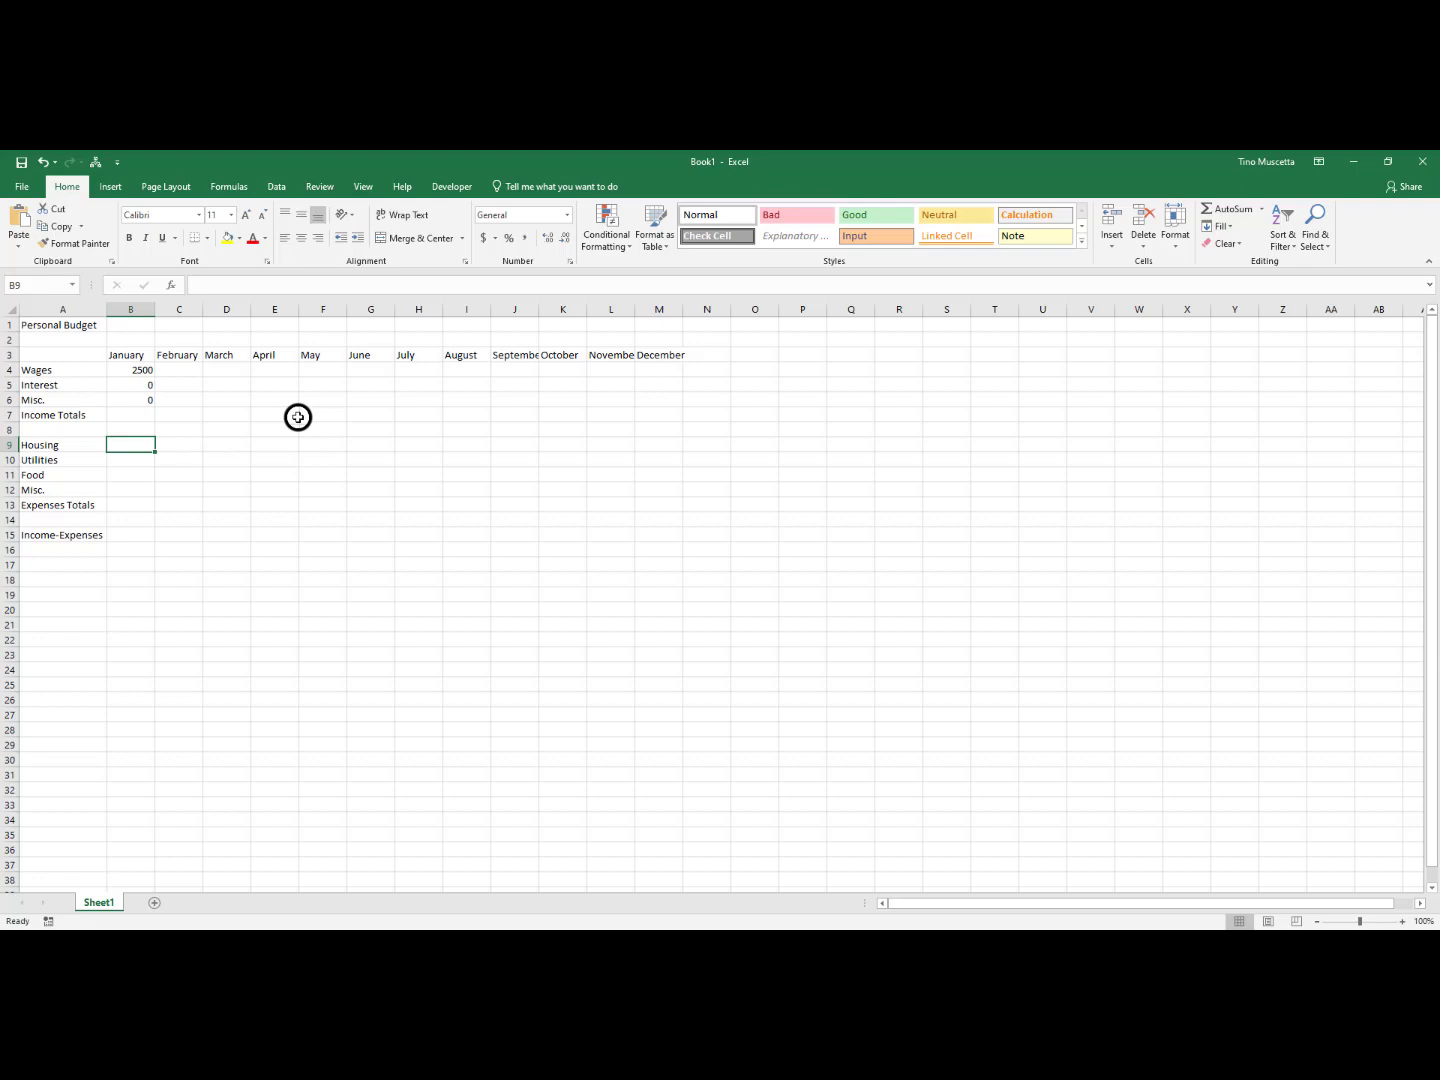
type("1500")
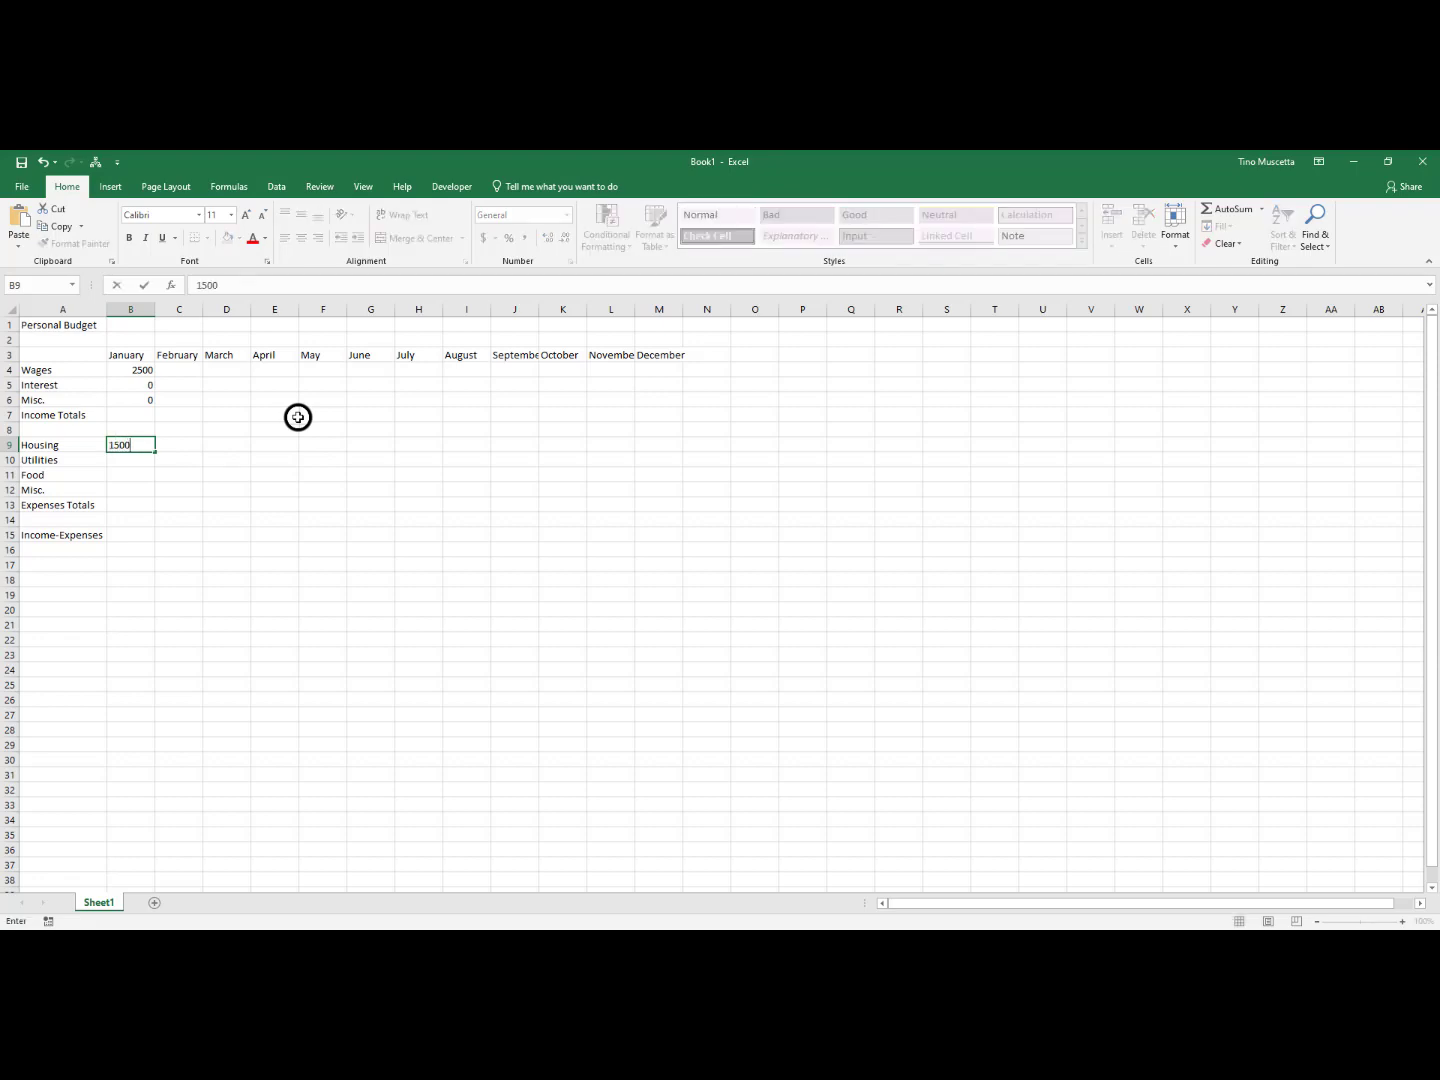
key("Return")
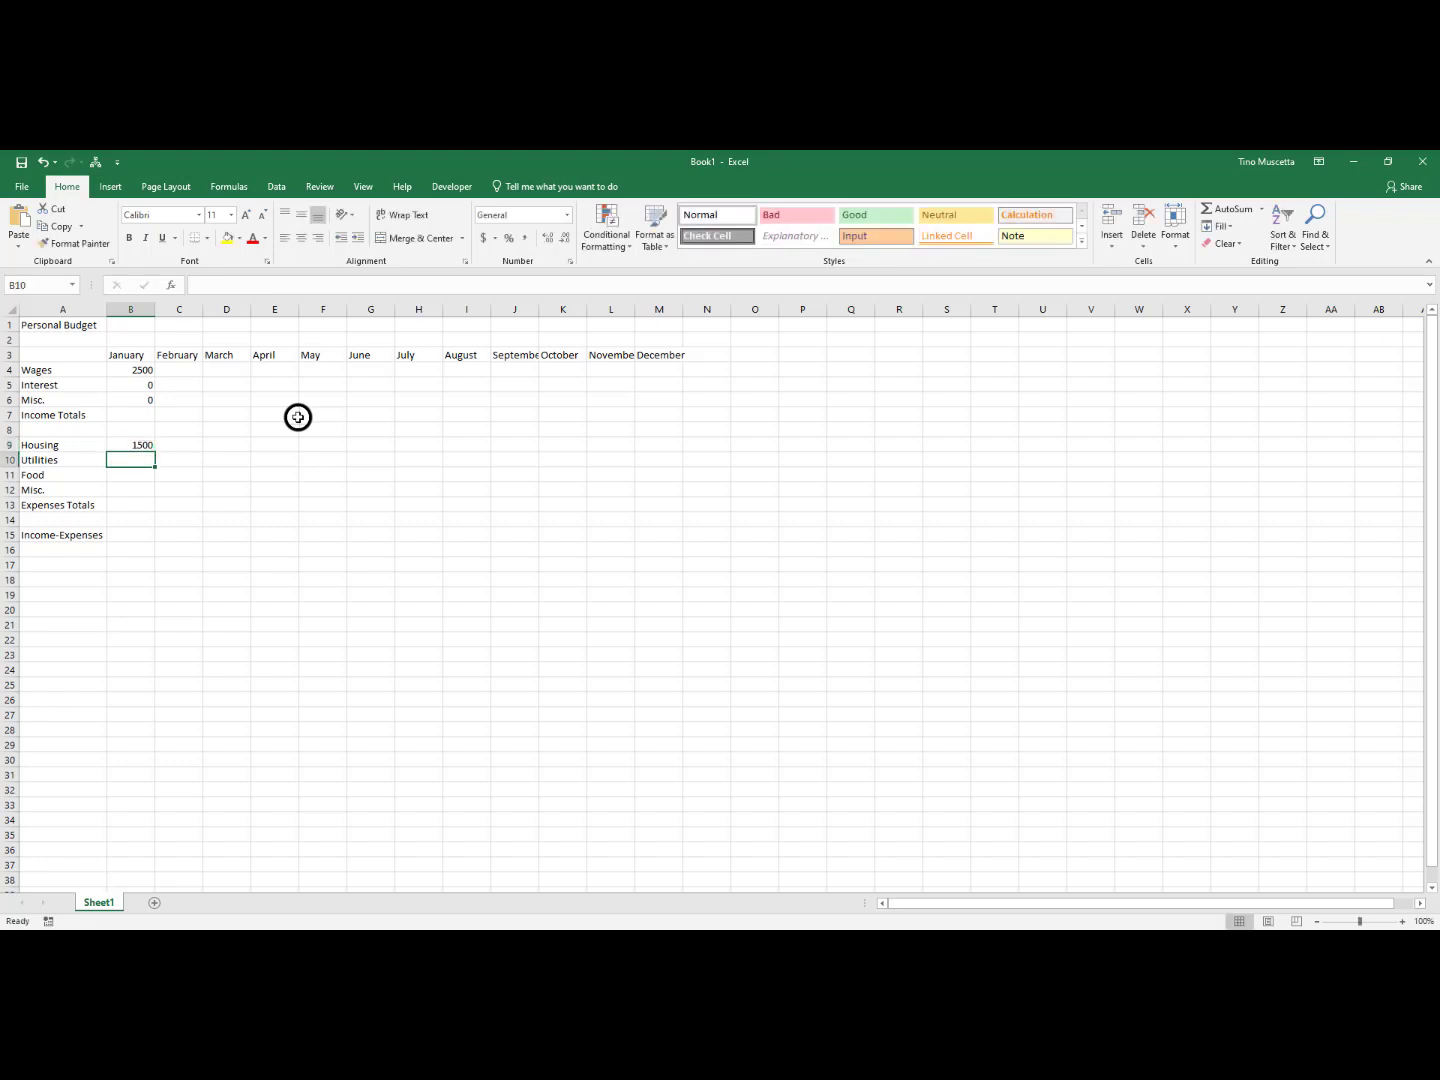
type("175")
key("Return")
type("600")
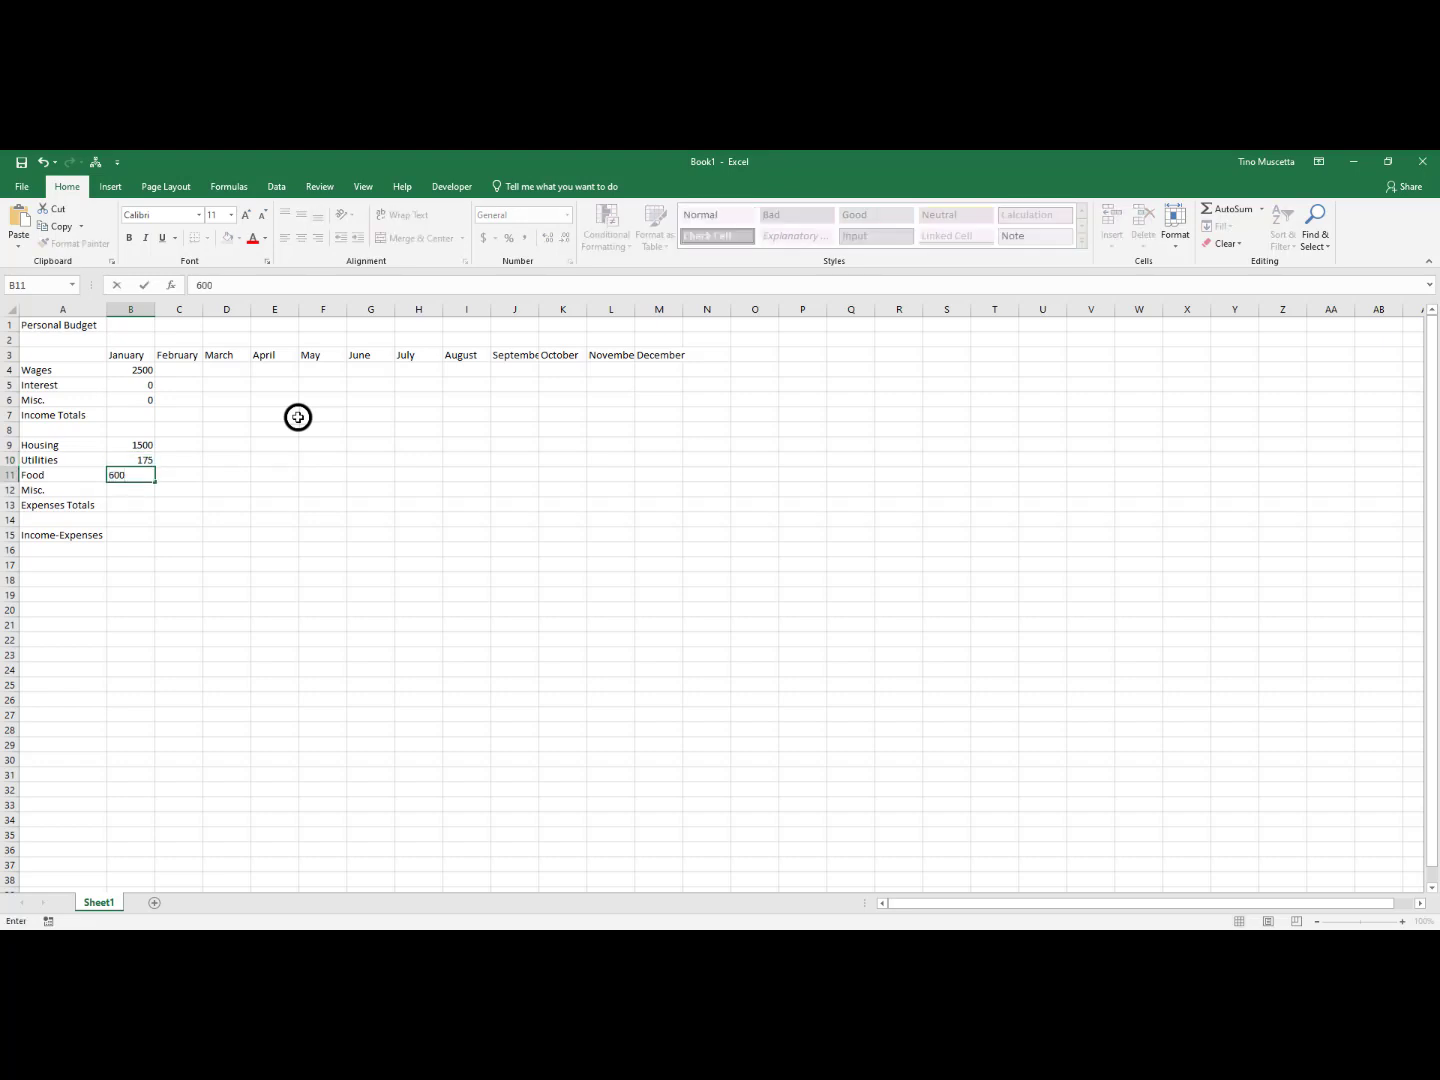
key("Return")
type("0")
key("Return")
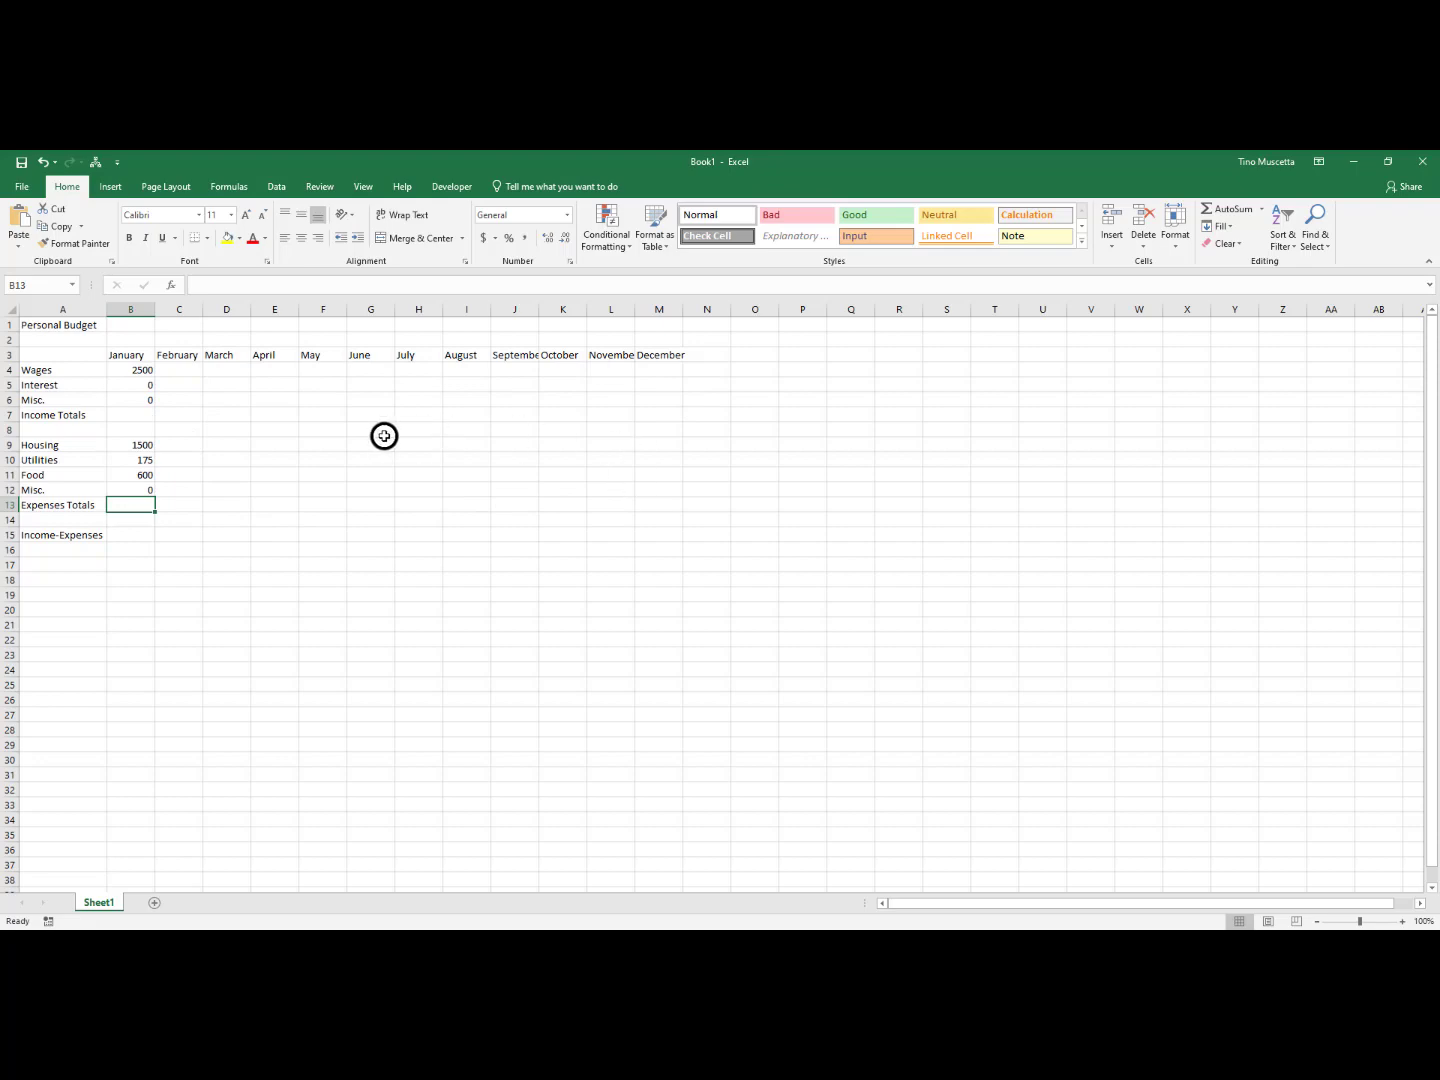
Go through February's income cells, starting with Wages in C4 and Interest in C5
left_click(176, 371)
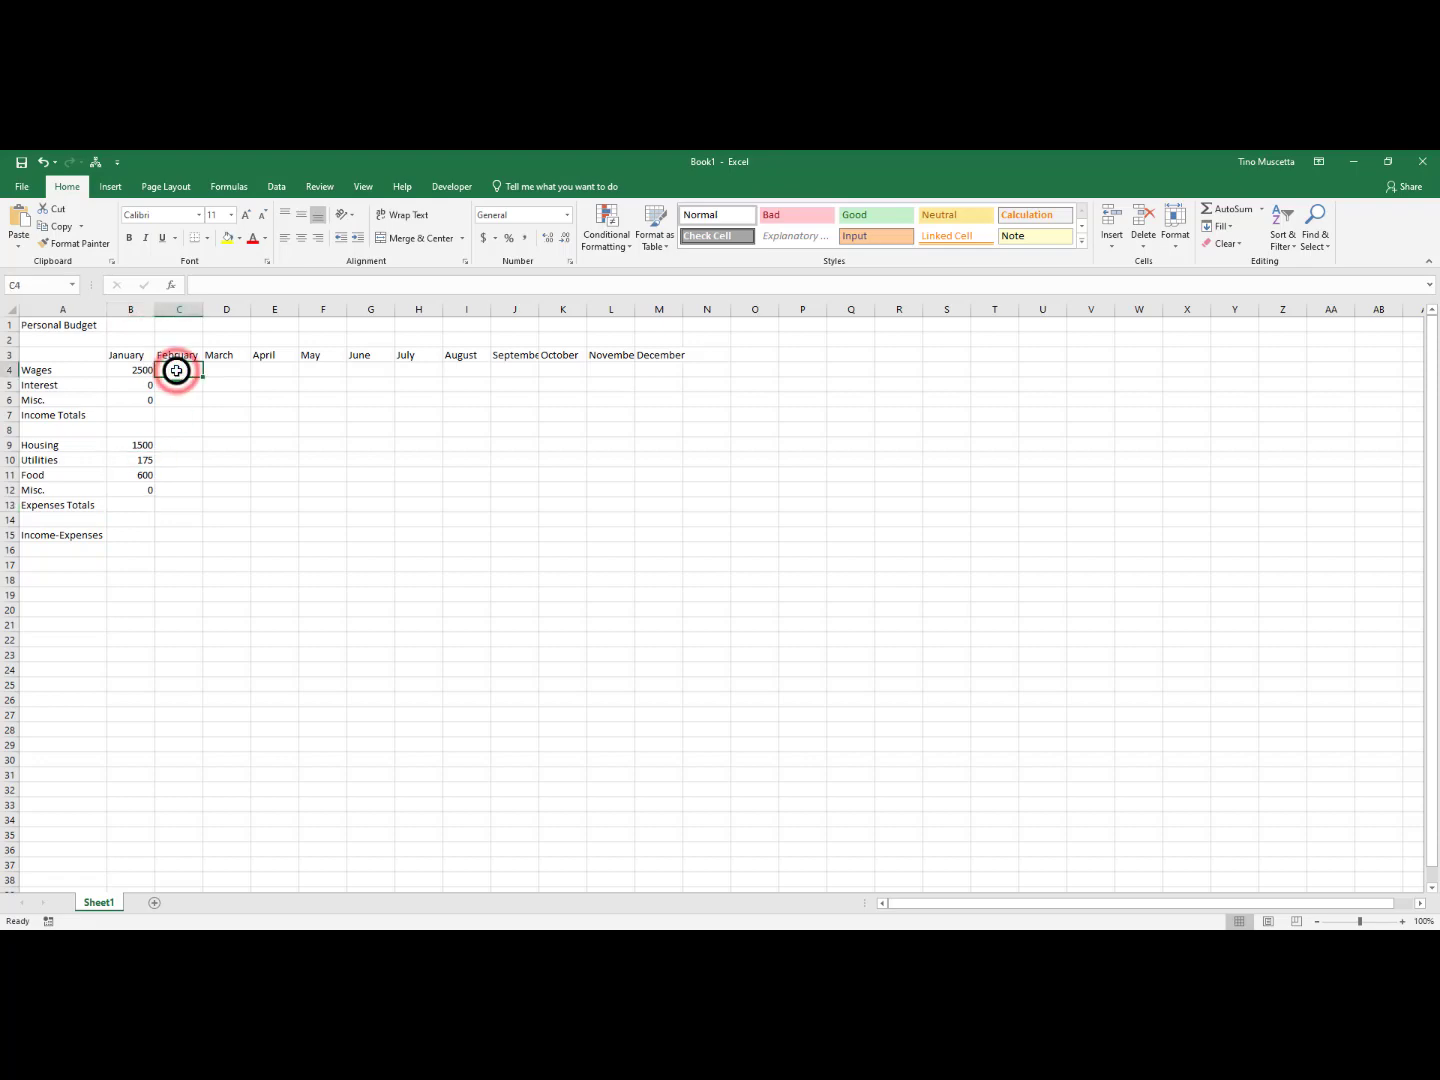
left_click(179, 385)
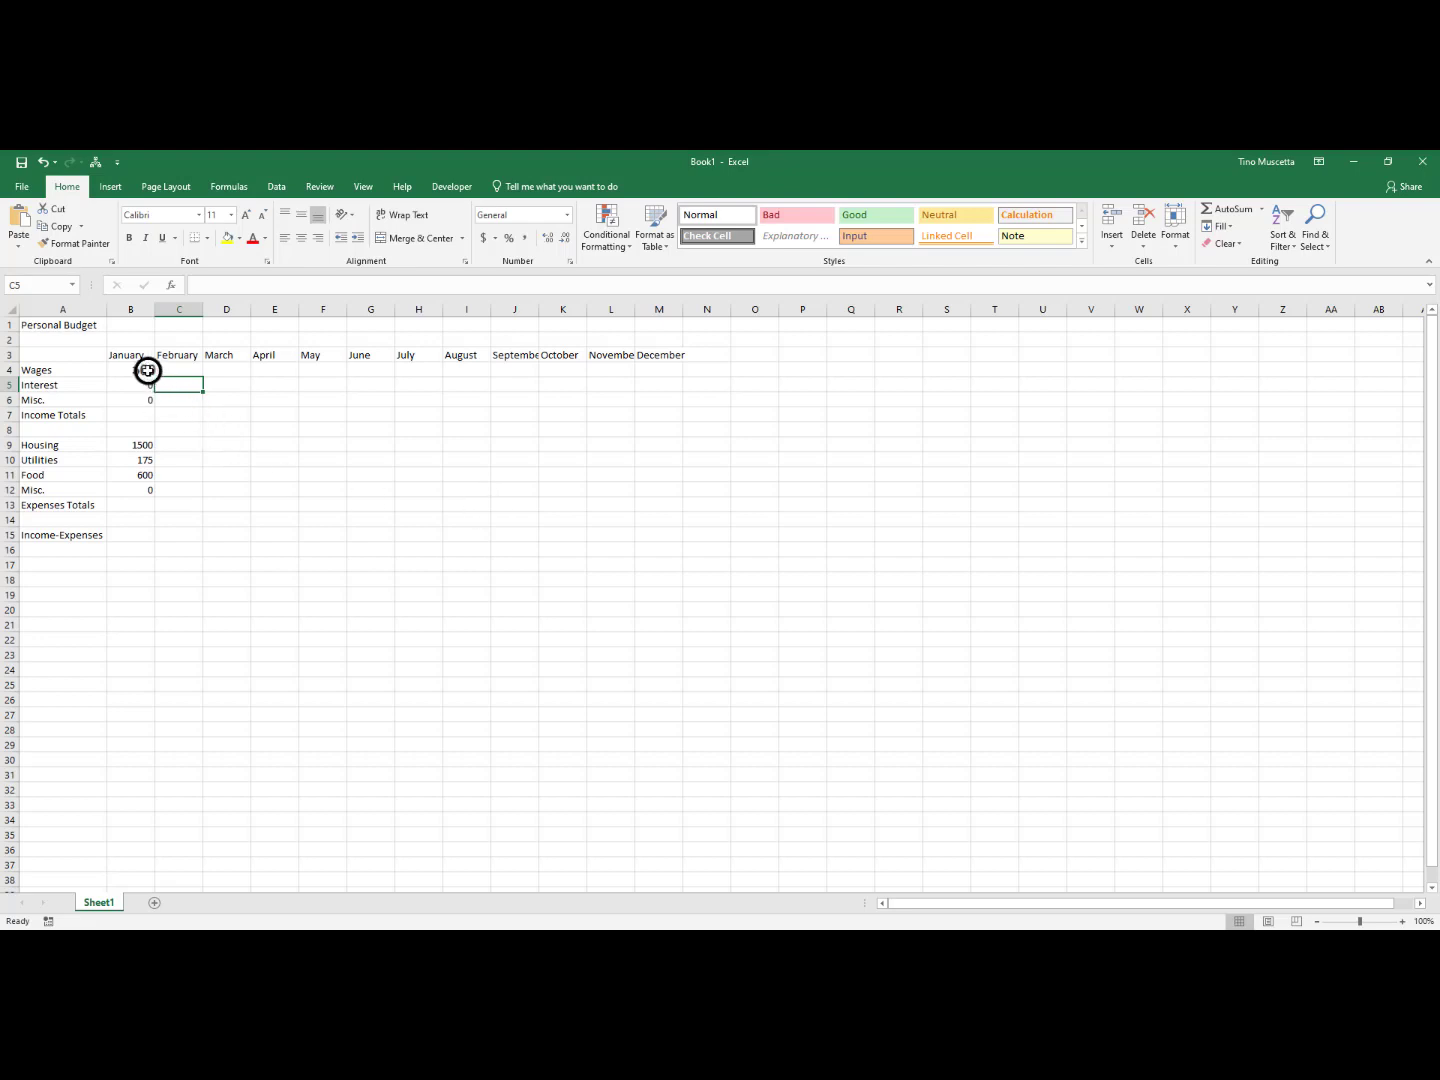
Fill January's income and expense amounts in B4:B12 across the remaining months through December in column M
mouse_move(141, 370)
left_mouse_down()
mouse_move(124, 460)
mouse_move(125, 370)
left_mouse_up()
left_click(219, 401)
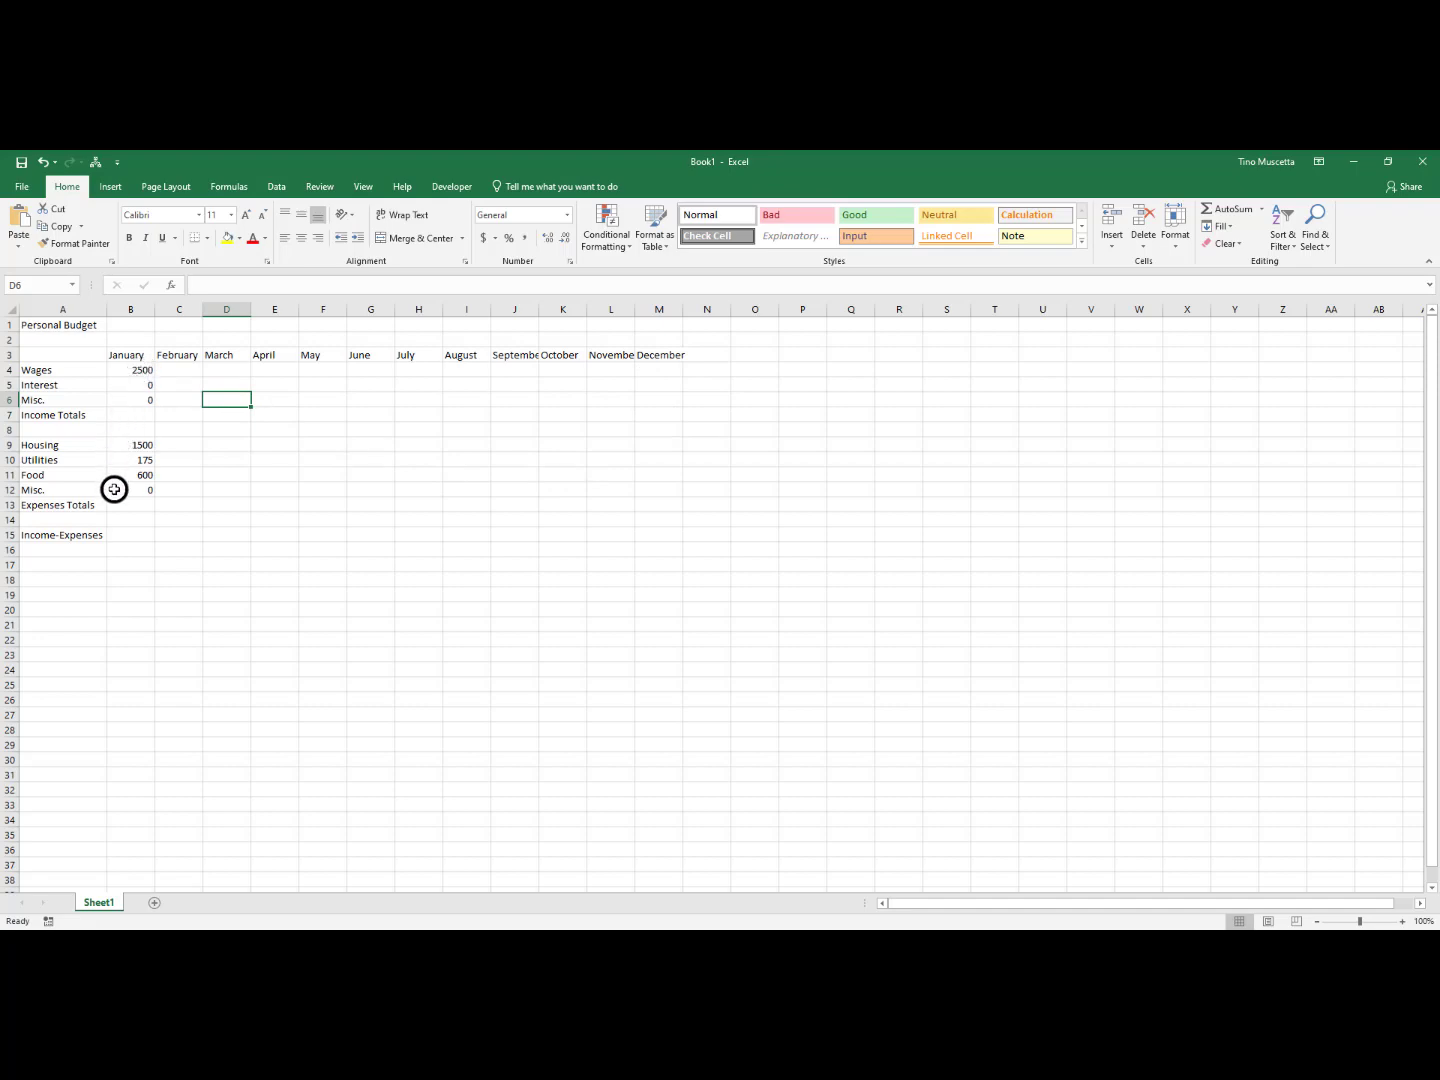
left_click(132, 370)
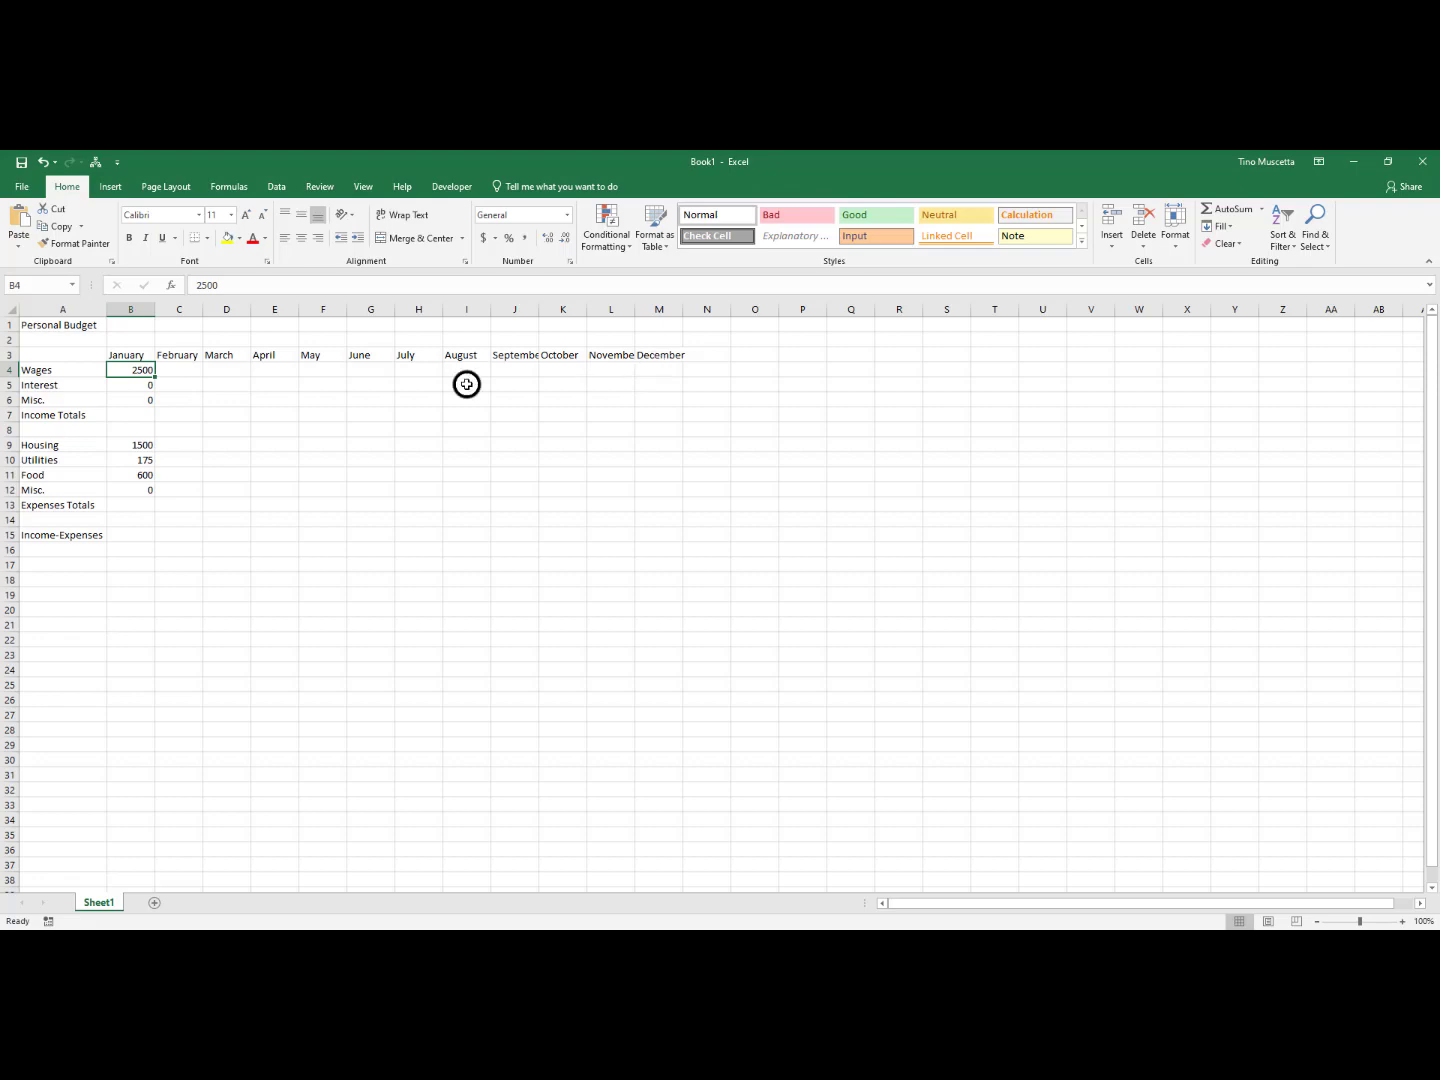
left_click(135, 384)
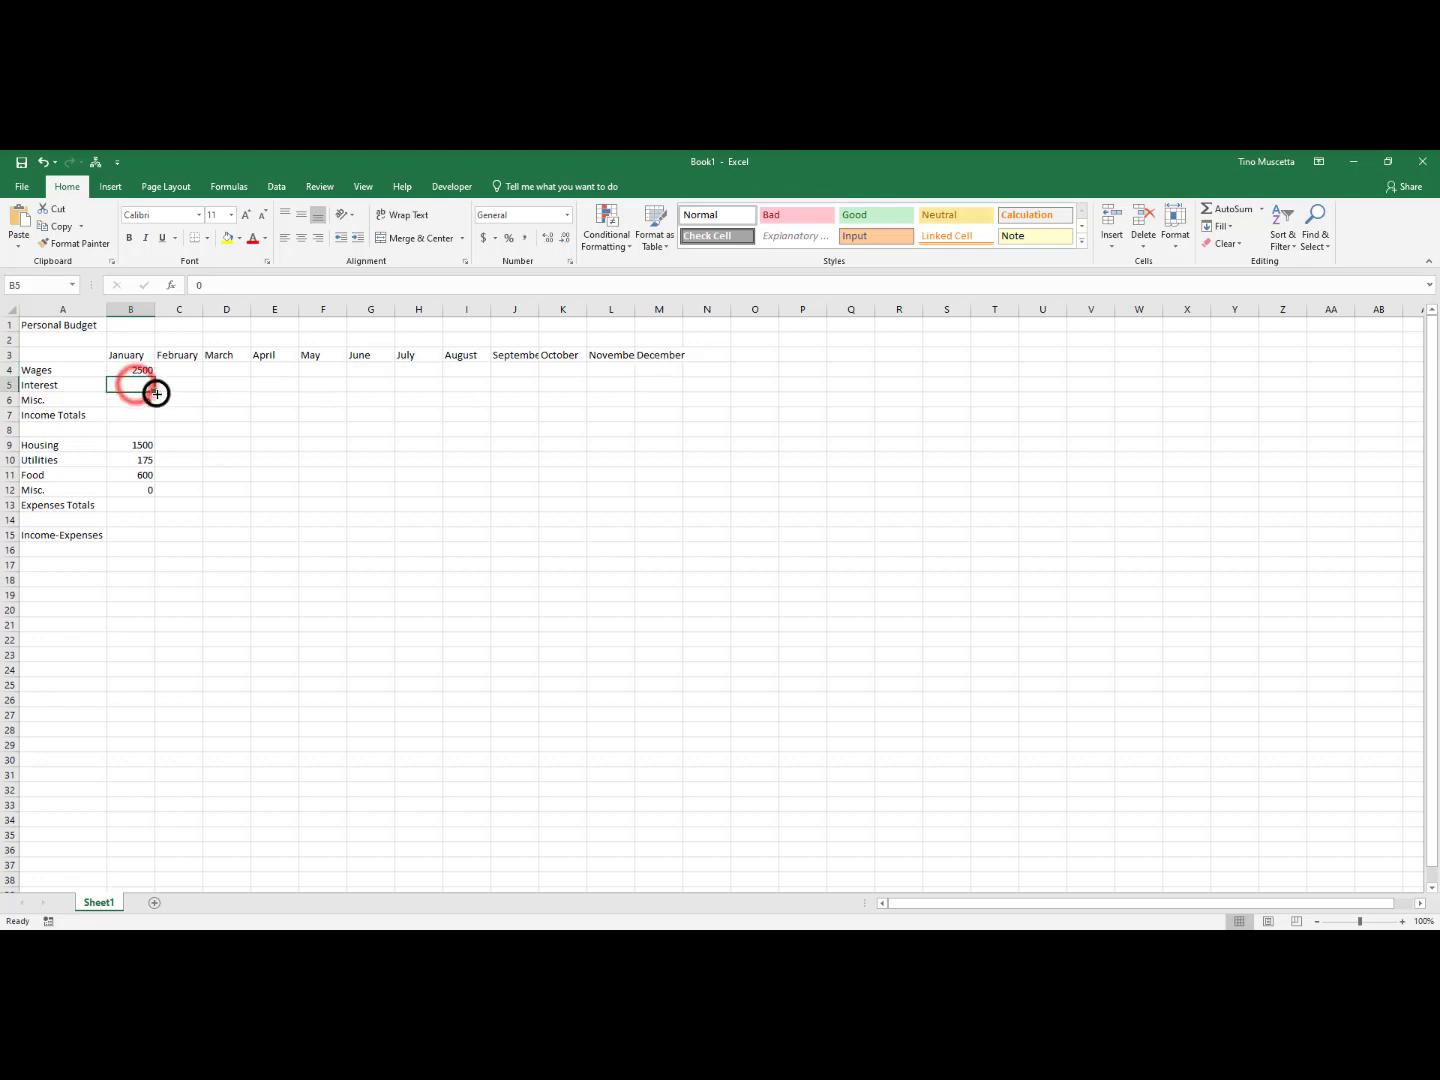
left_click(133, 404)
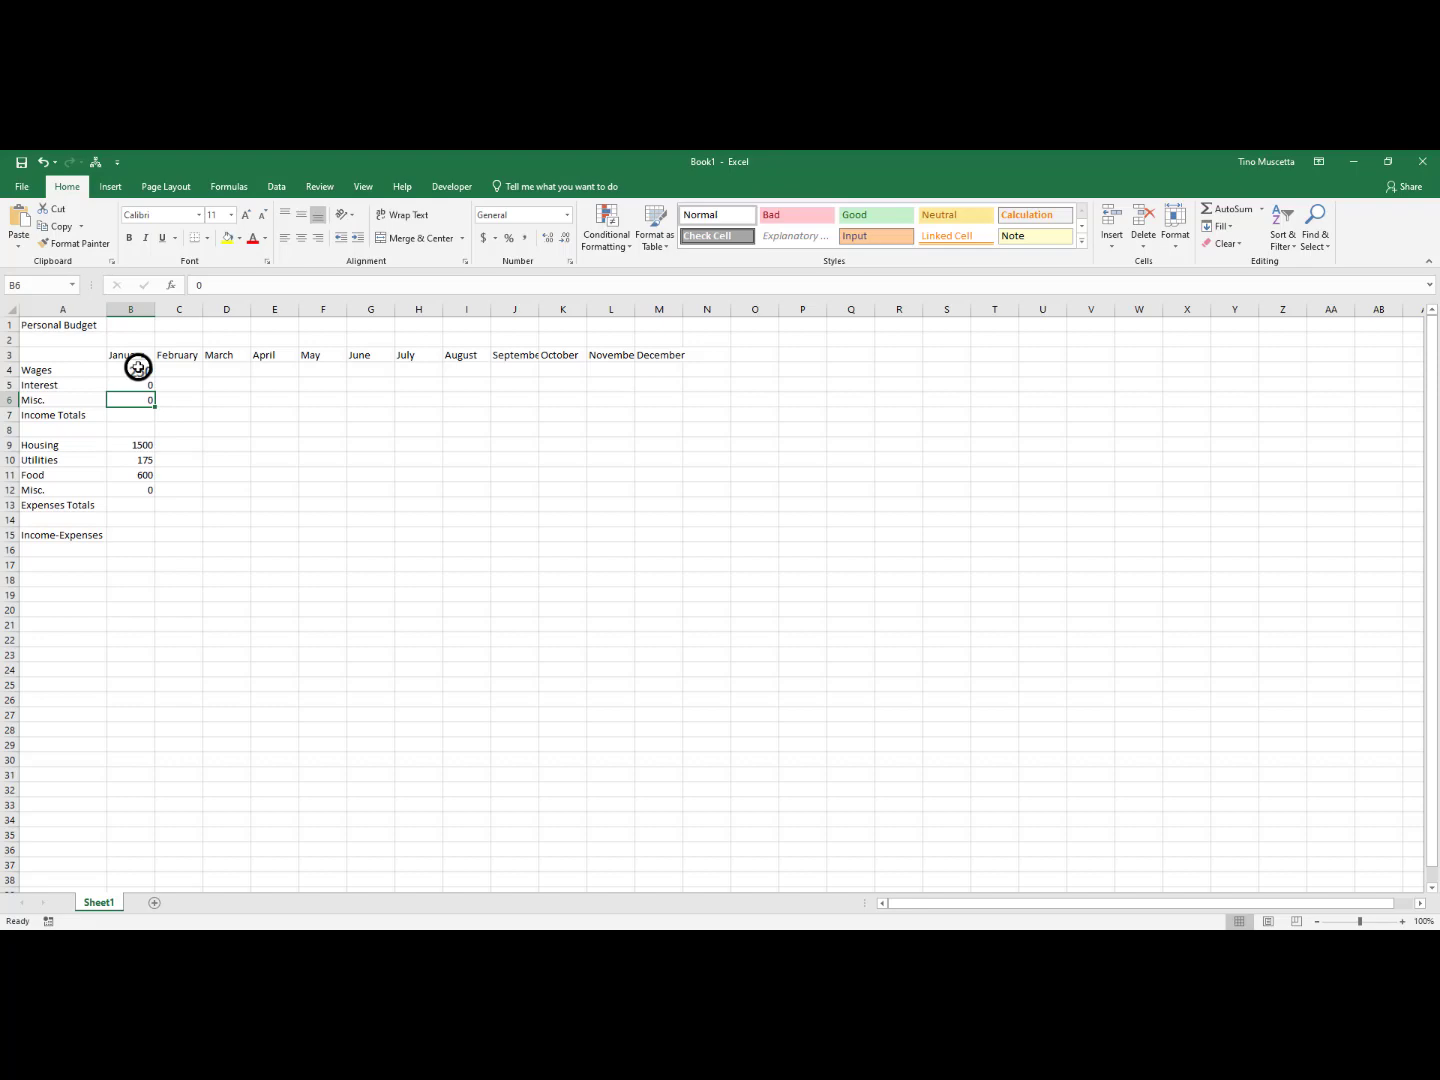
left_click_drag(138, 367, 122, 492)
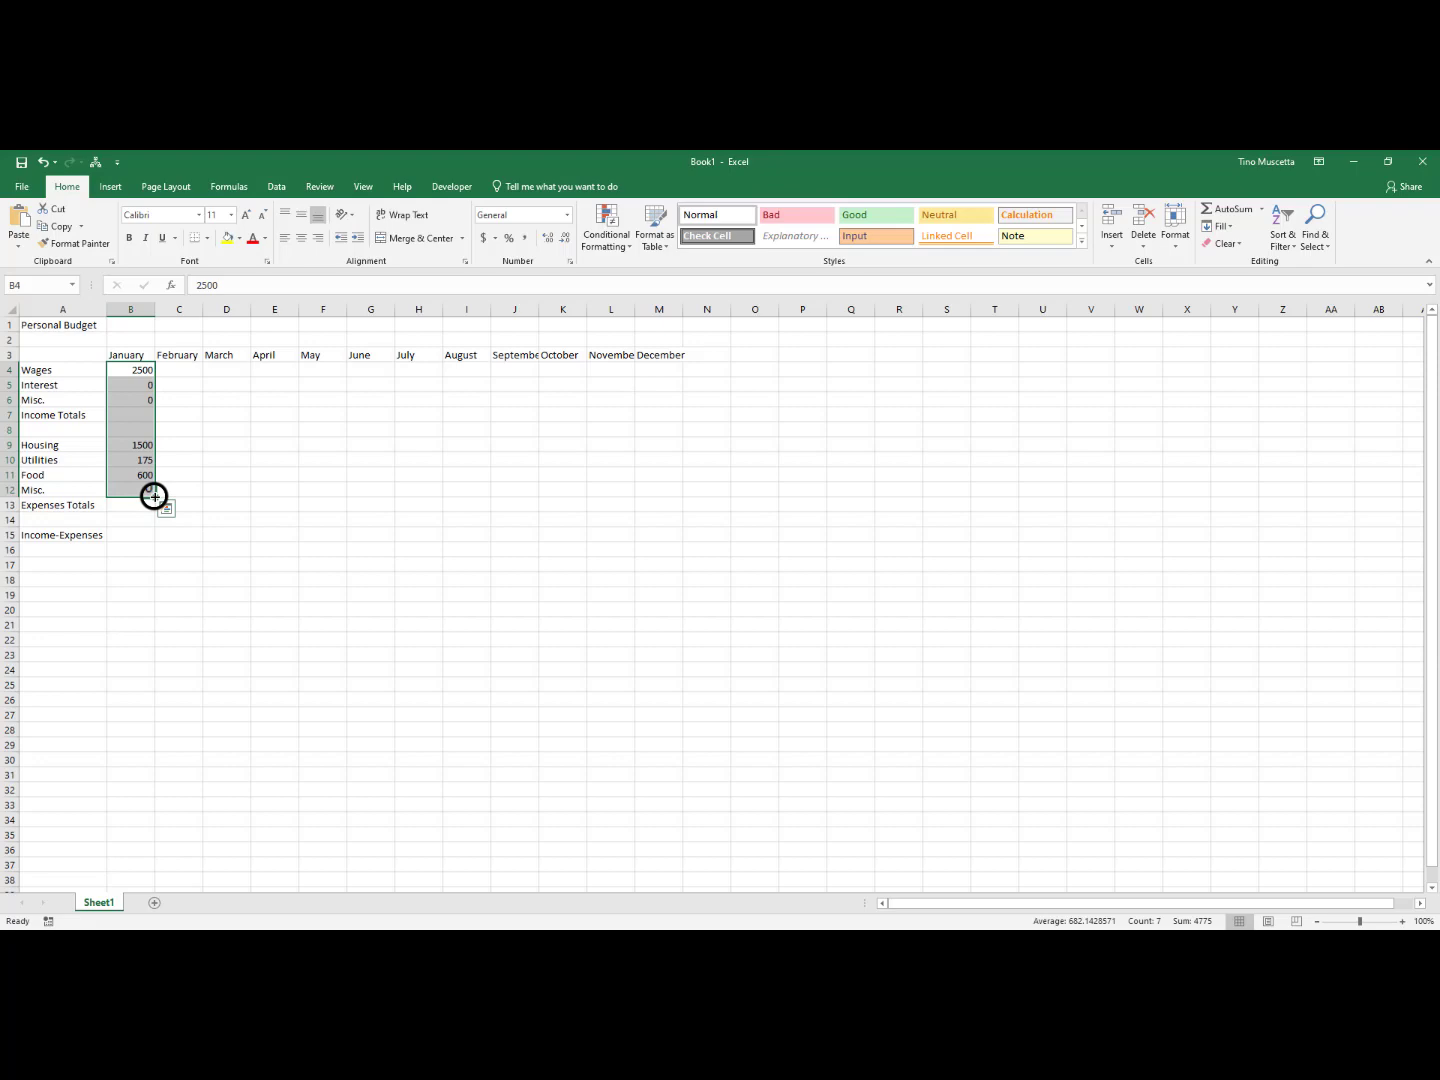
left_click_drag(154, 496, 681, 482)
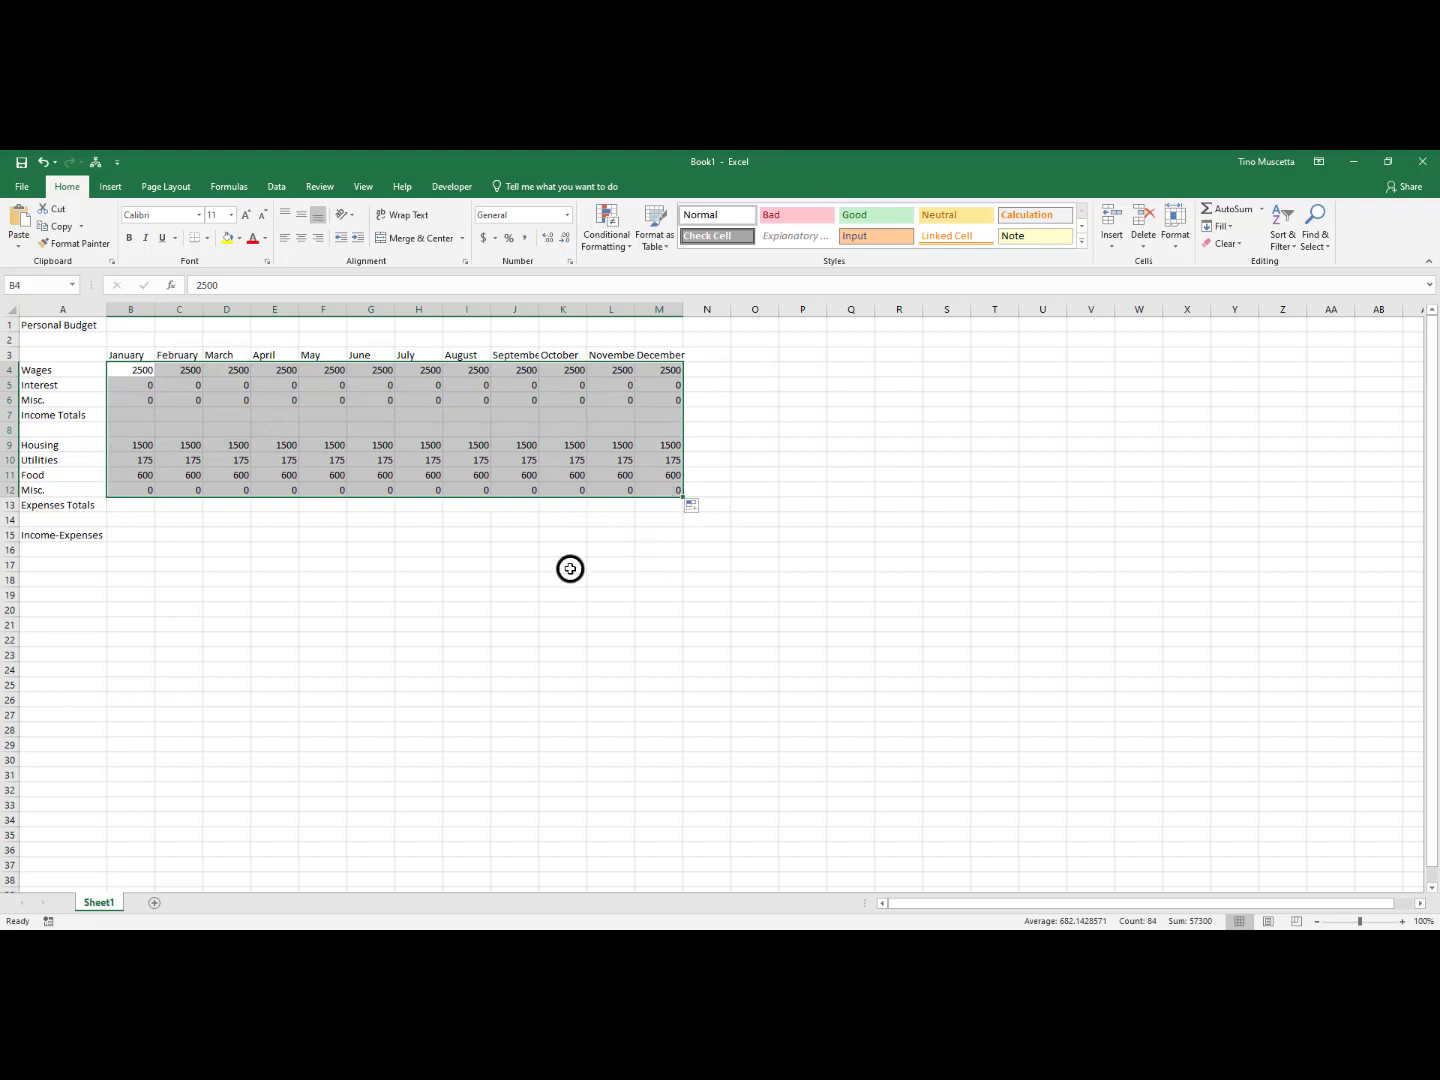
left_click(500, 641)
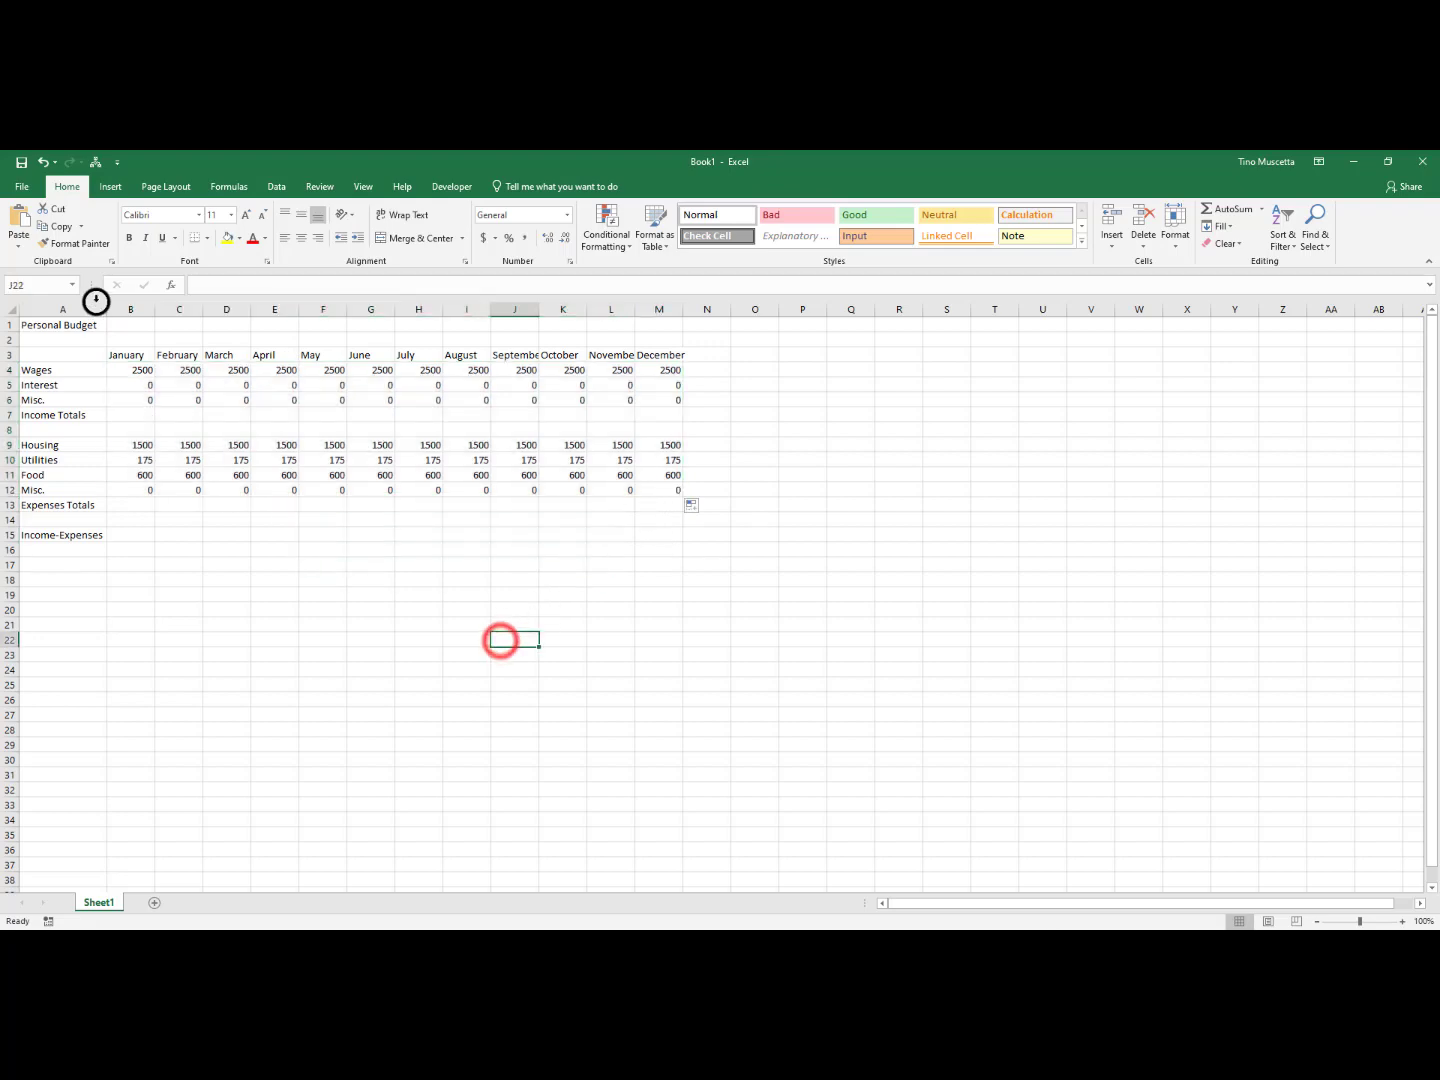
Examine the Income Totals and Expenses Totals rows across the month columns, including the range B7:M7
left_click(124, 417)
left_click(182, 415)
left_click(240, 415)
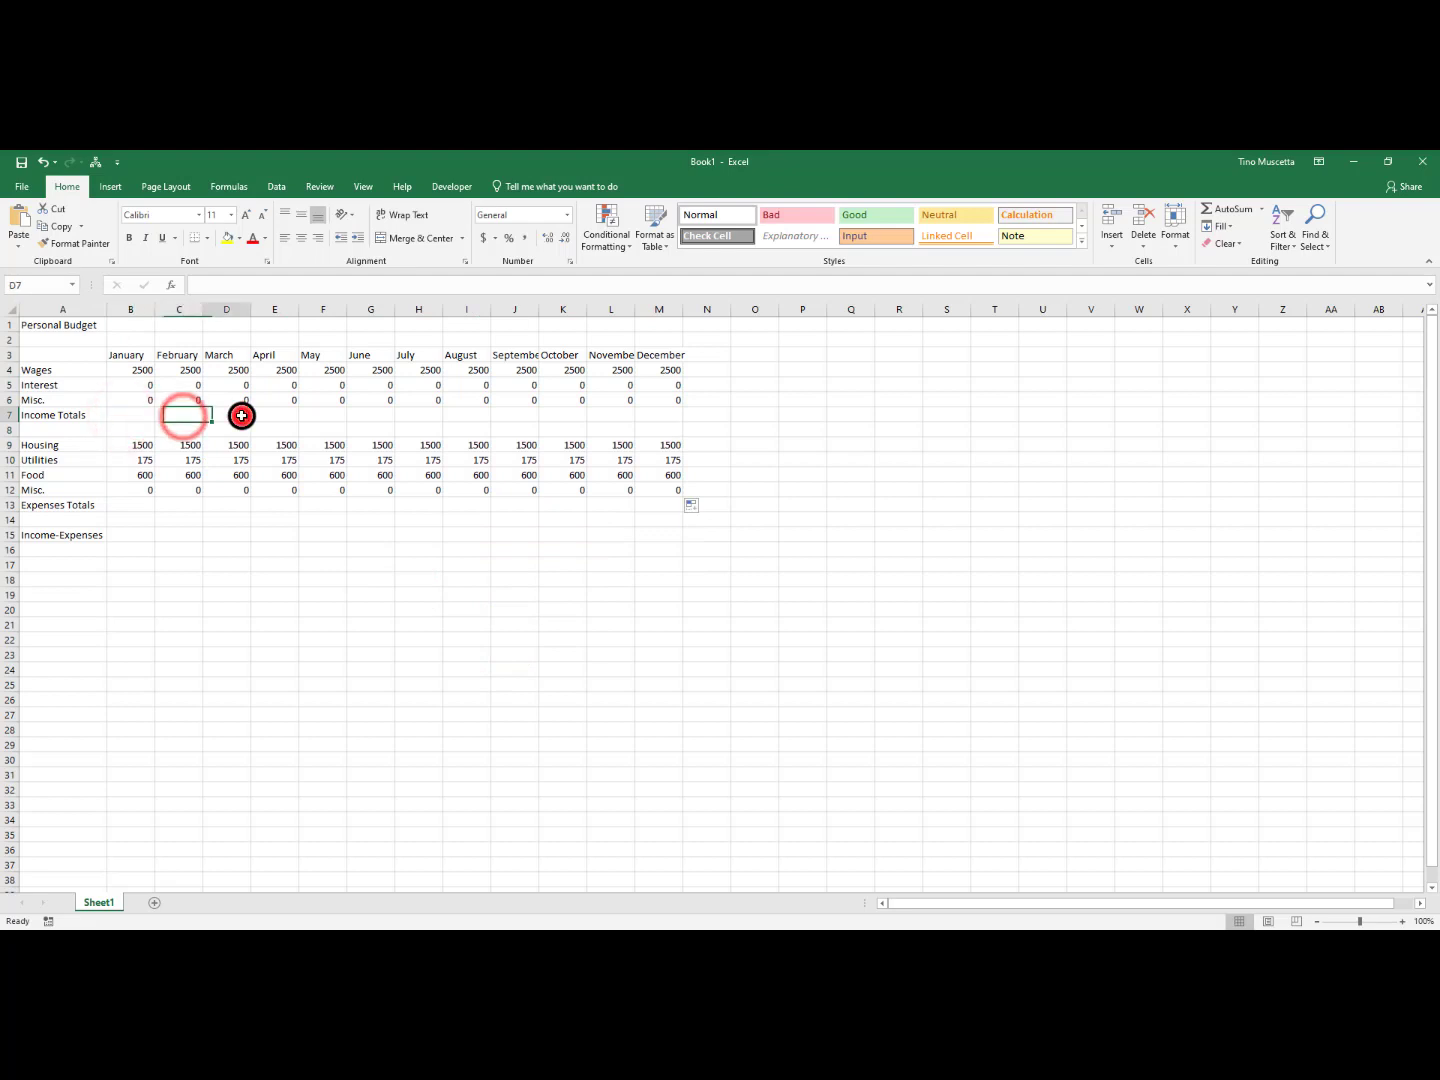
left_click(145, 506)
left_click(185, 505)
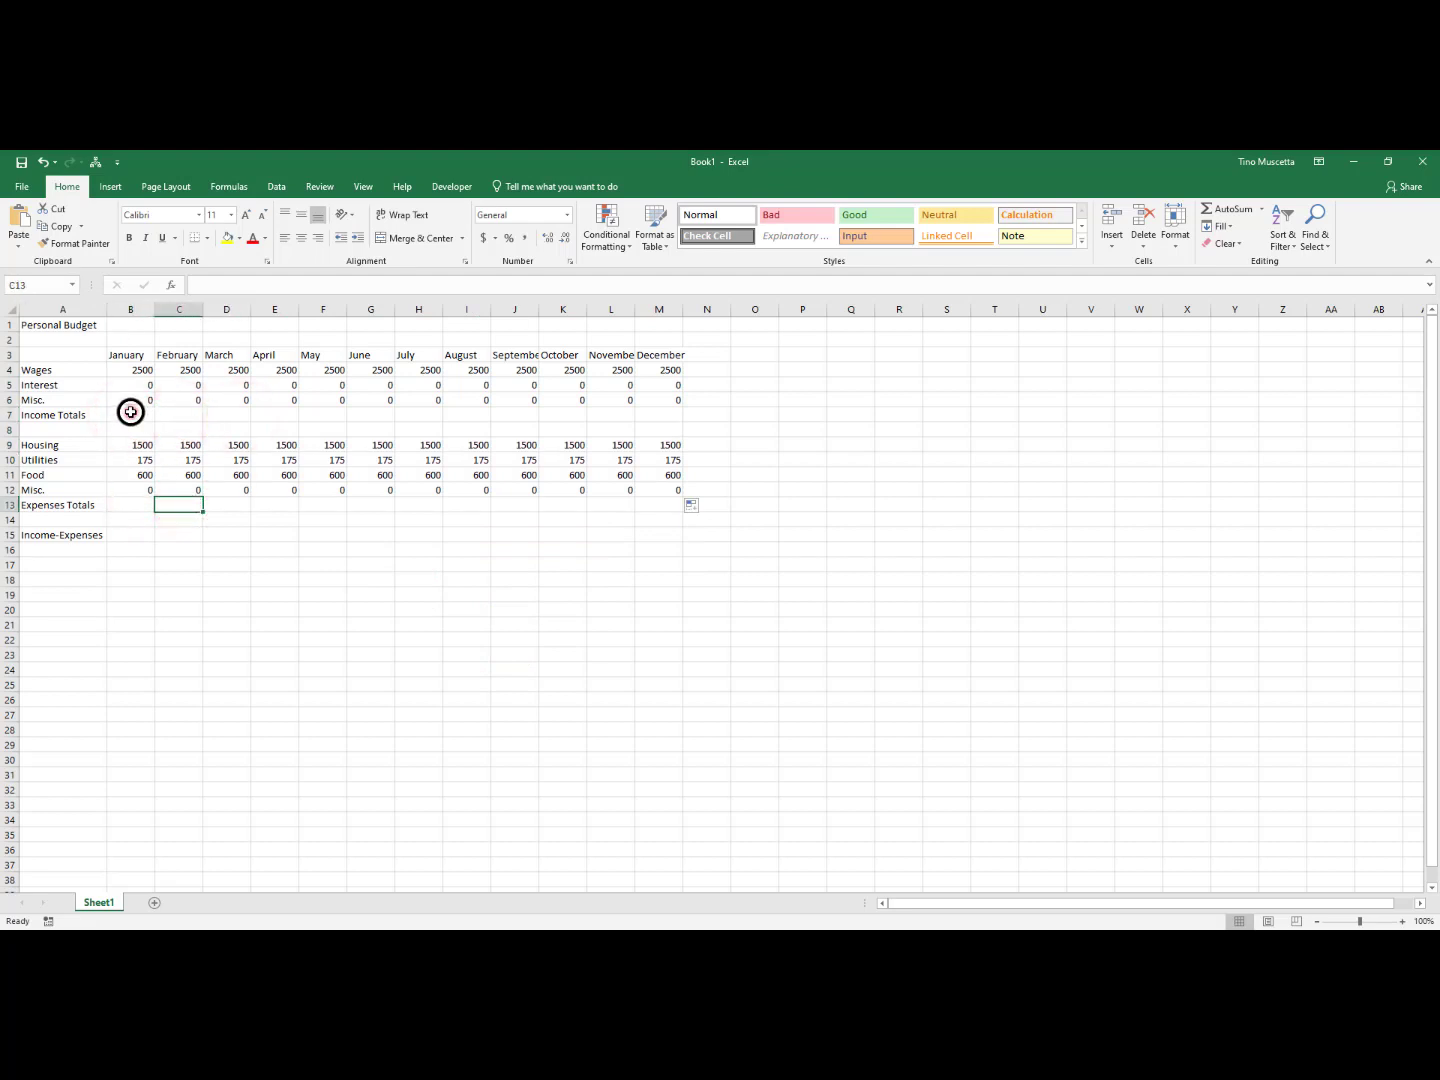
left_click_drag(130, 412, 637, 406)
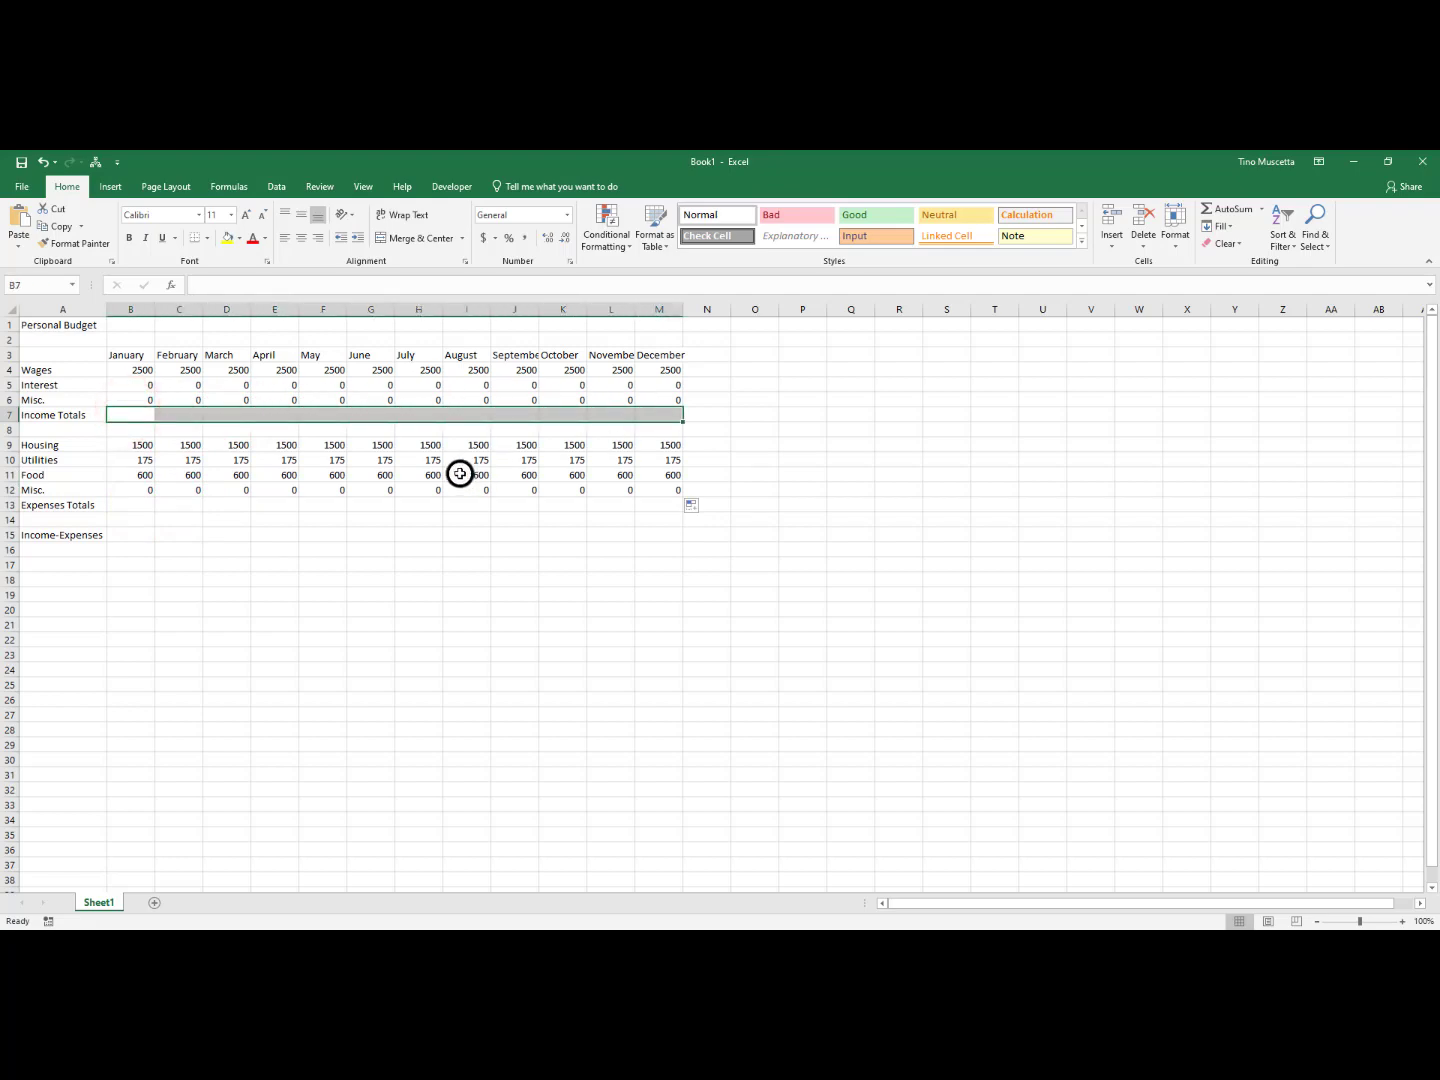
Set the Wages for July and August in H4 and I4 to 0
left_click(410, 445)
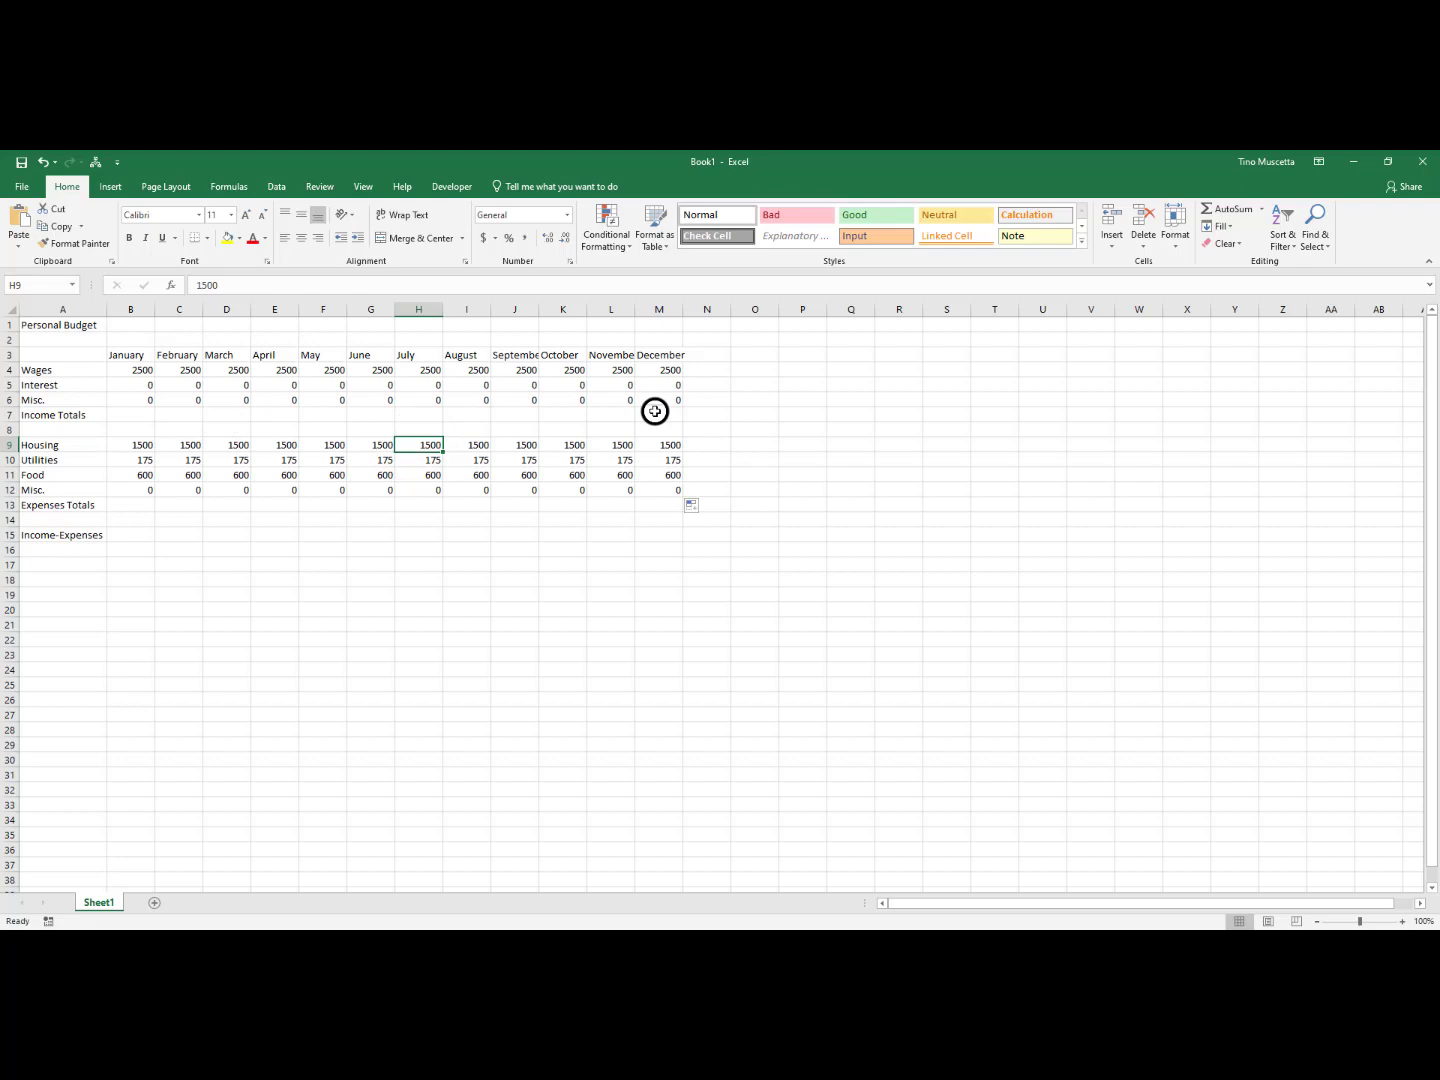
left_click(419, 370)
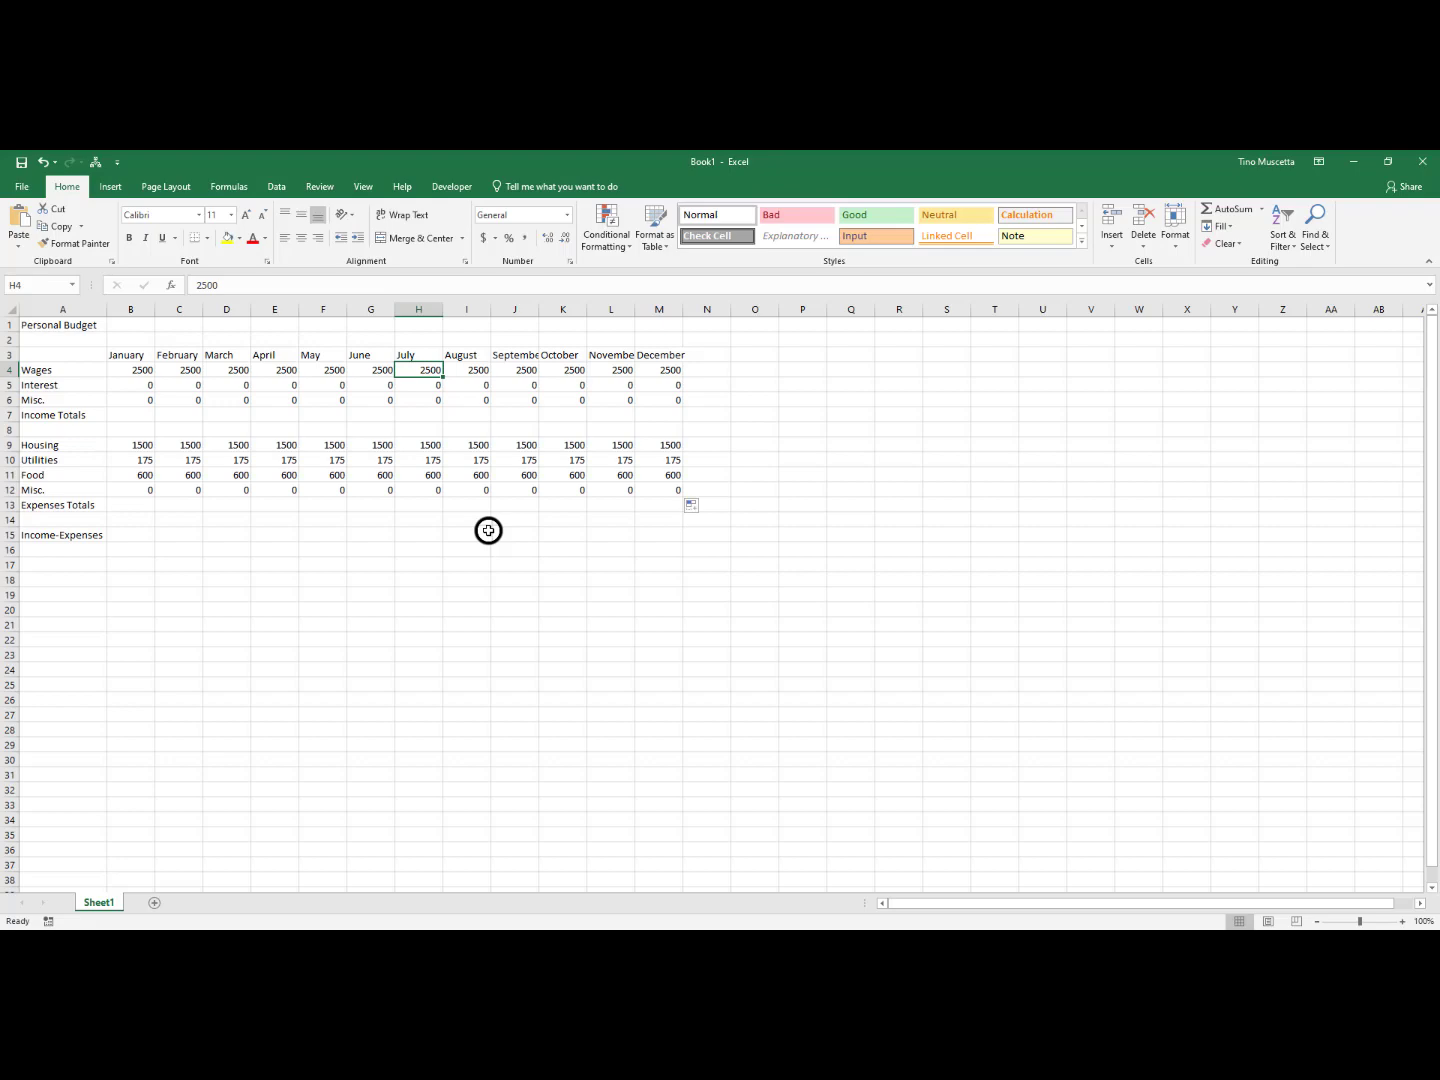
type("0")
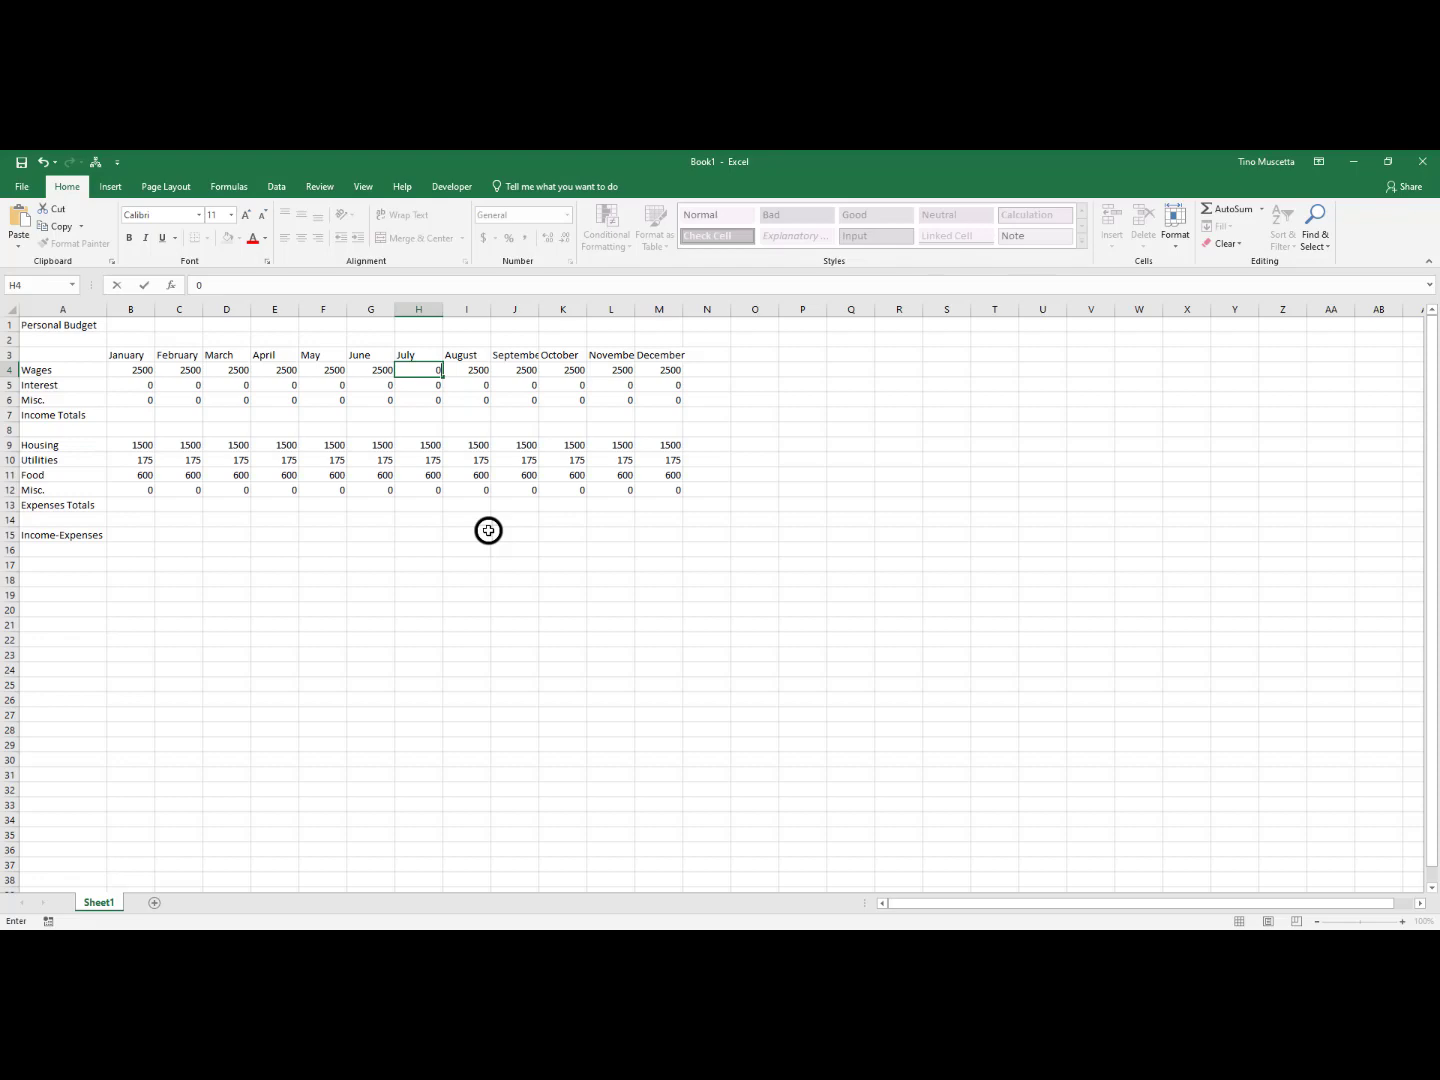
key("Tab")
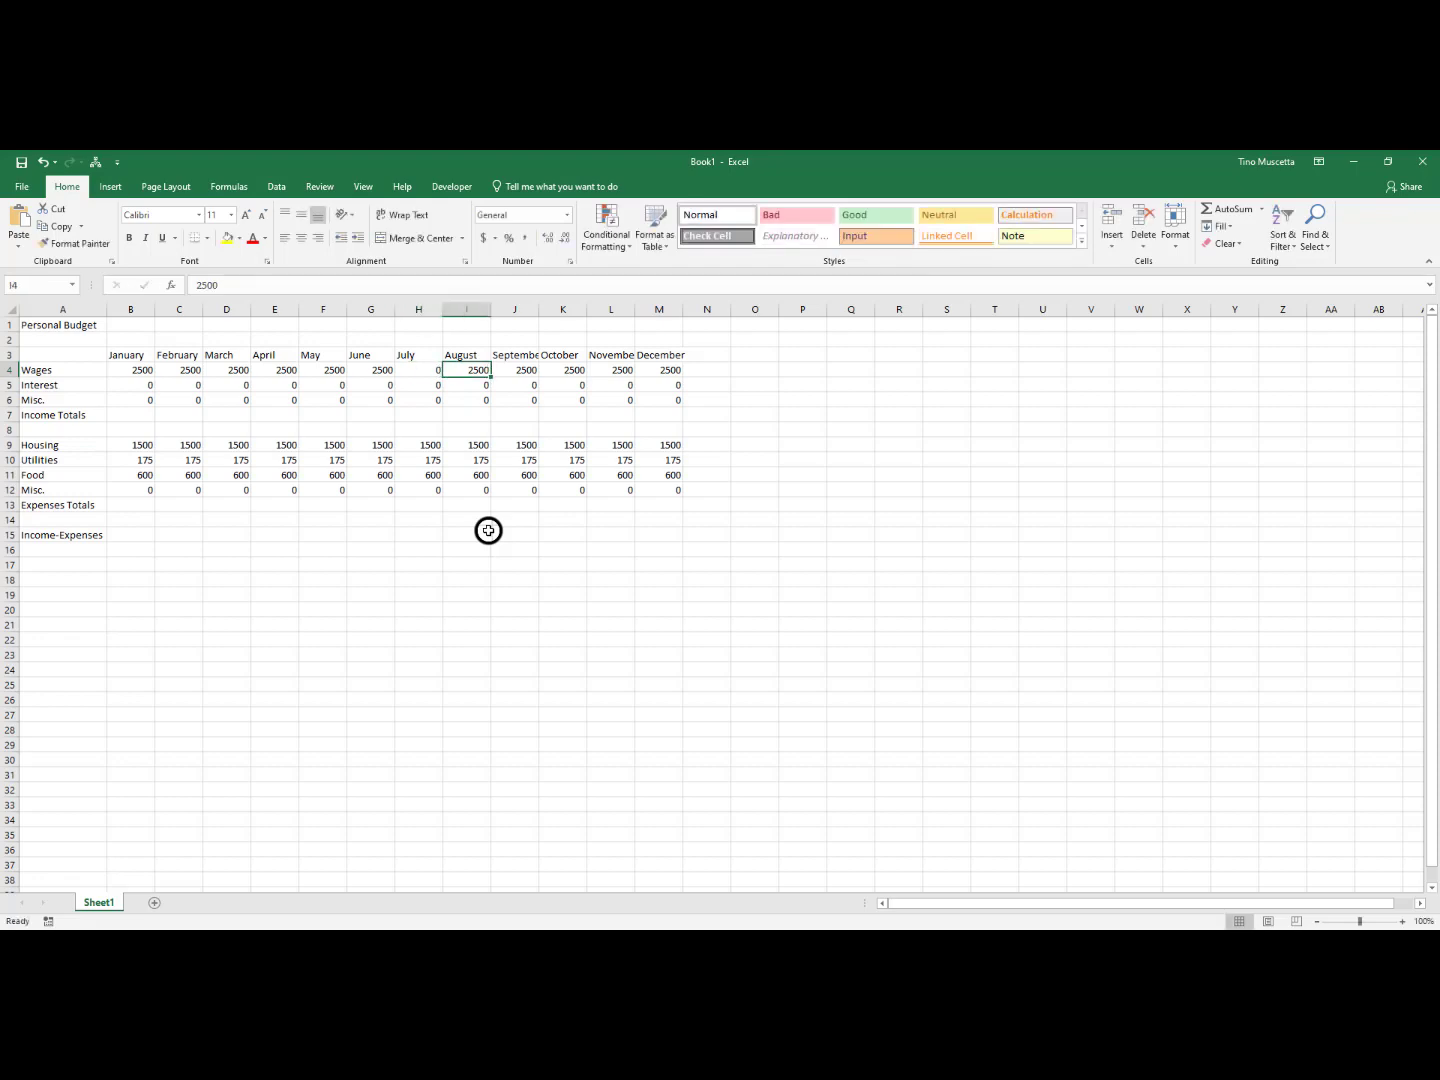
type("0")
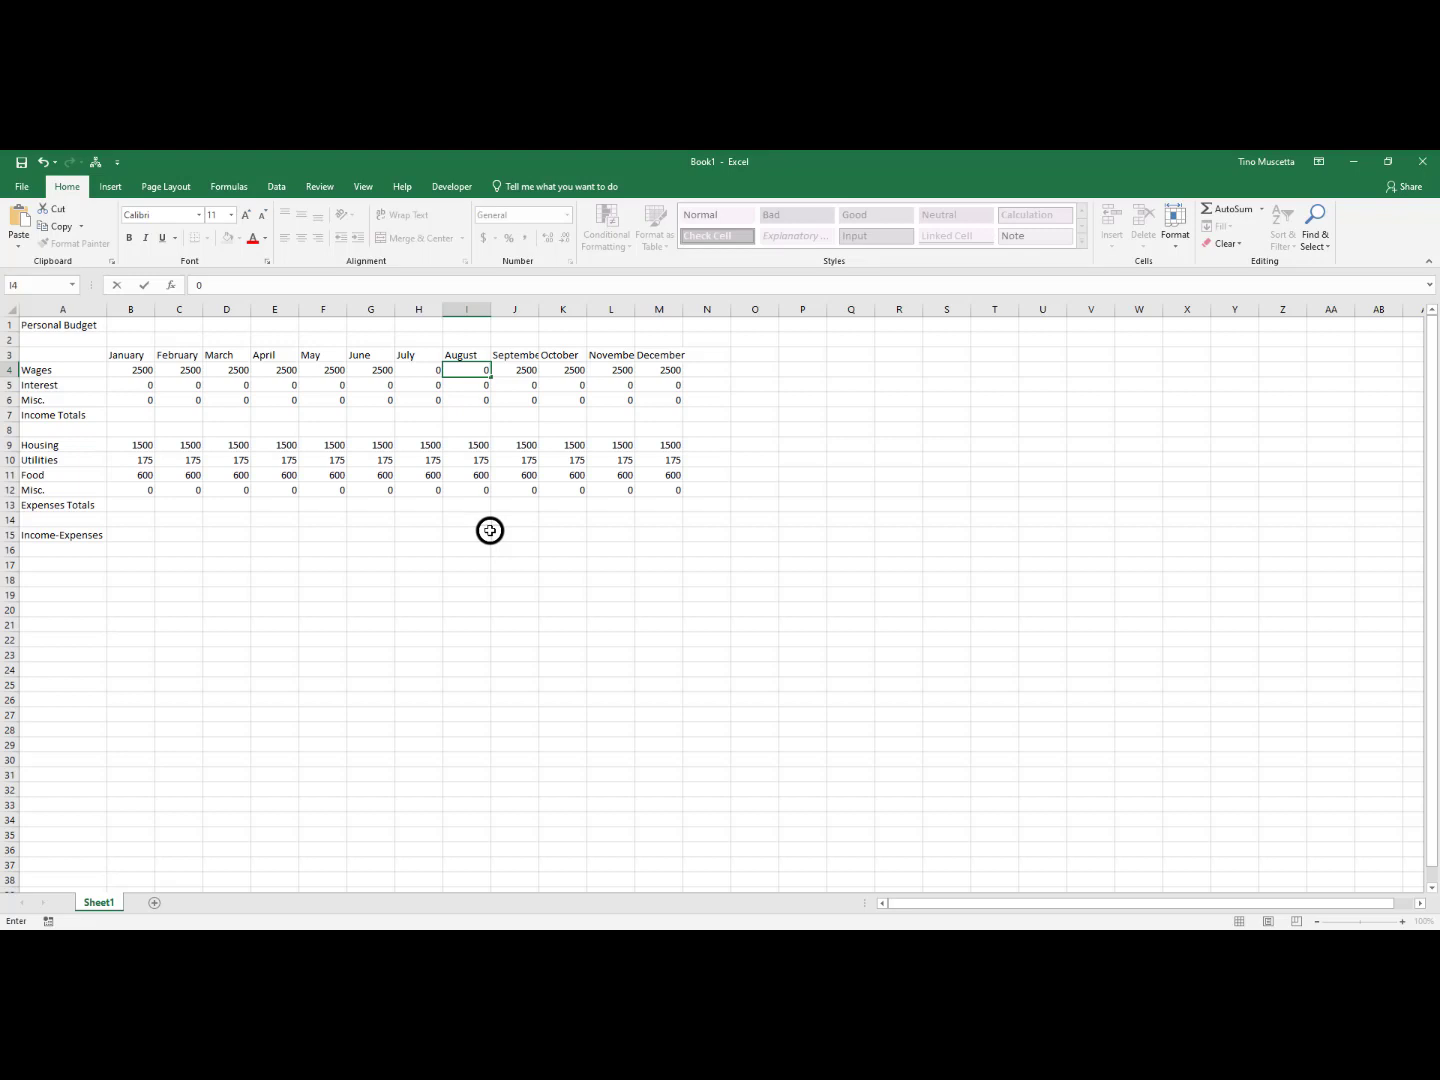
Set October's Interest in K5 to 35 and April's Misc. income in E6 to 15
left_click(571, 388)
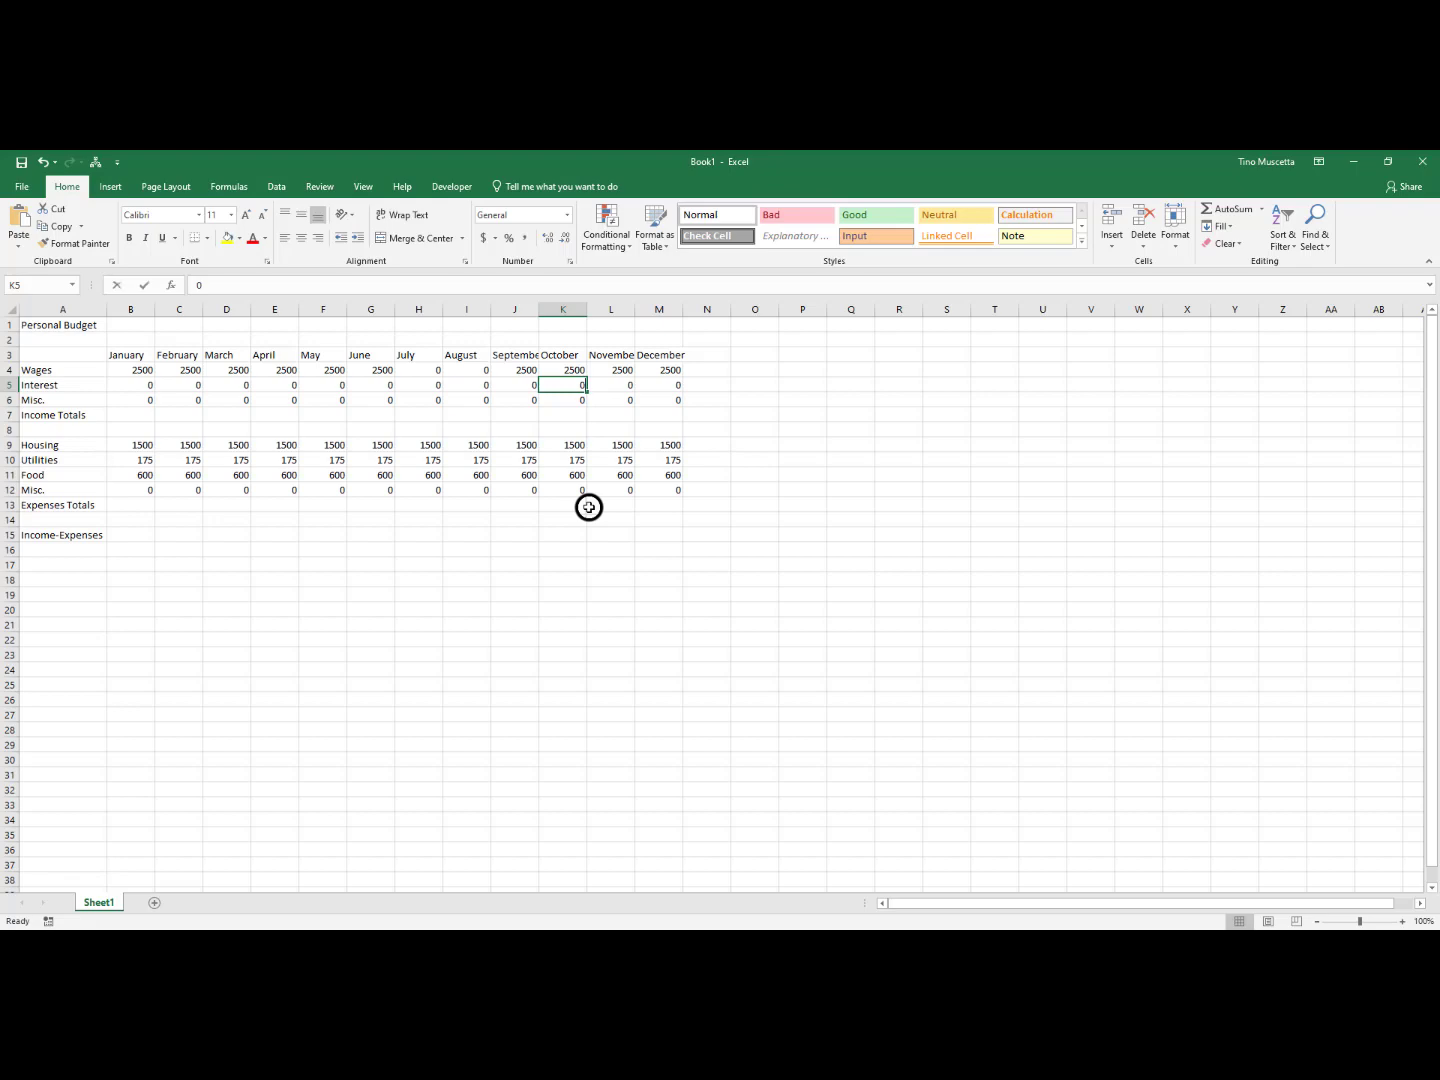
type("35")
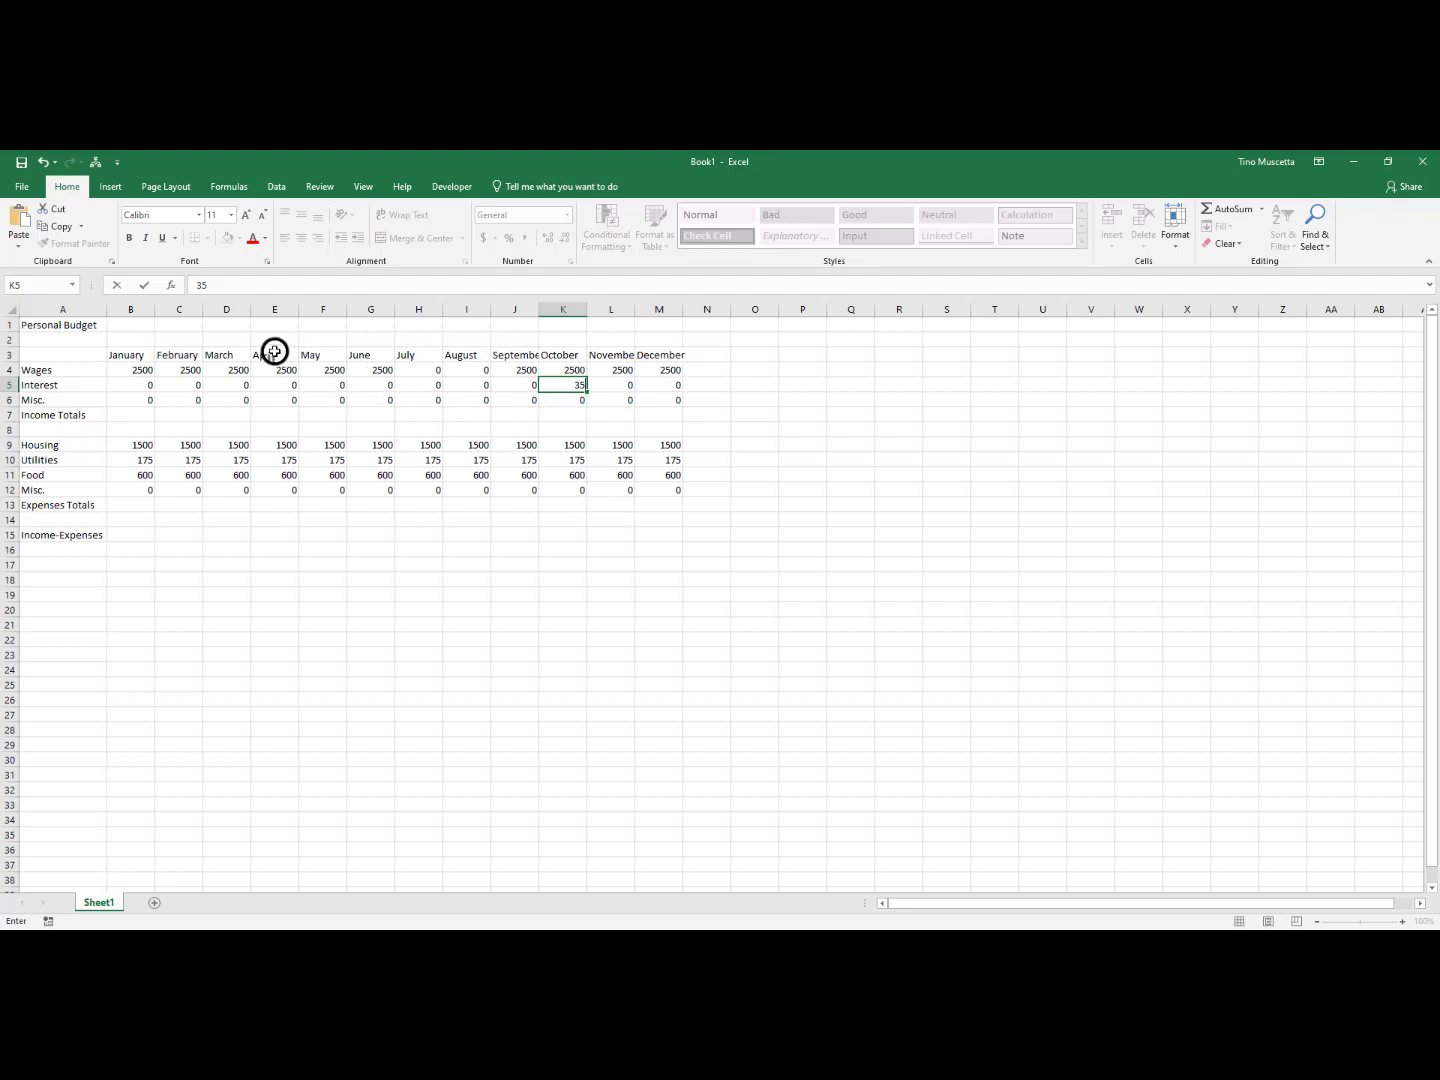
left_click(284, 403)
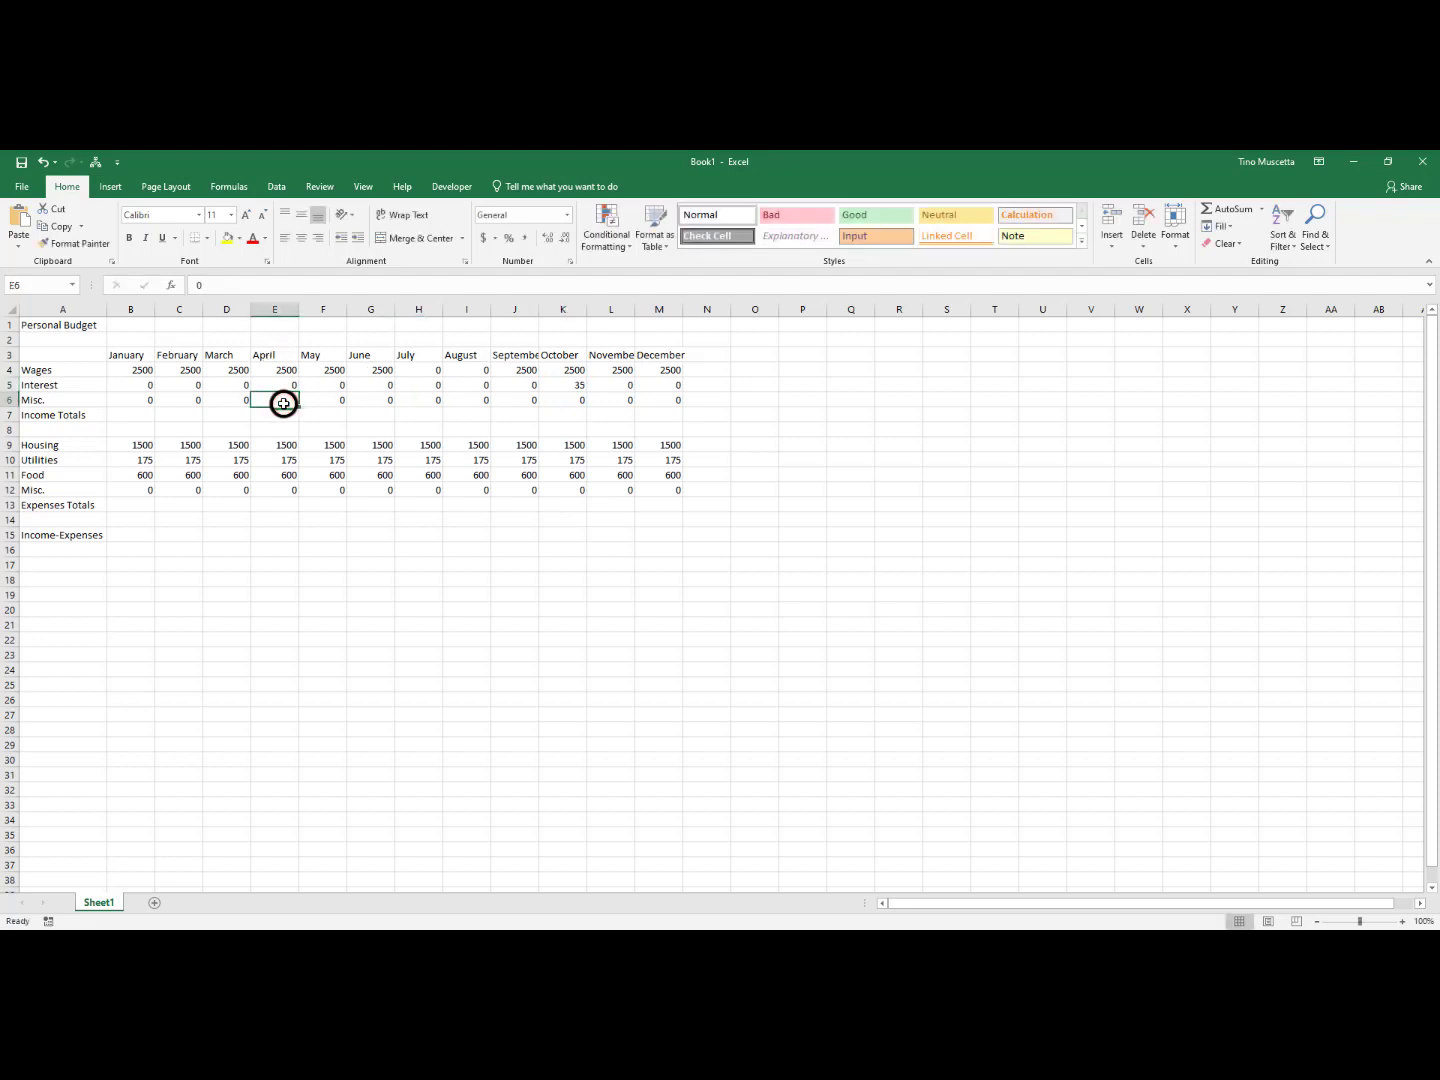
type("15")
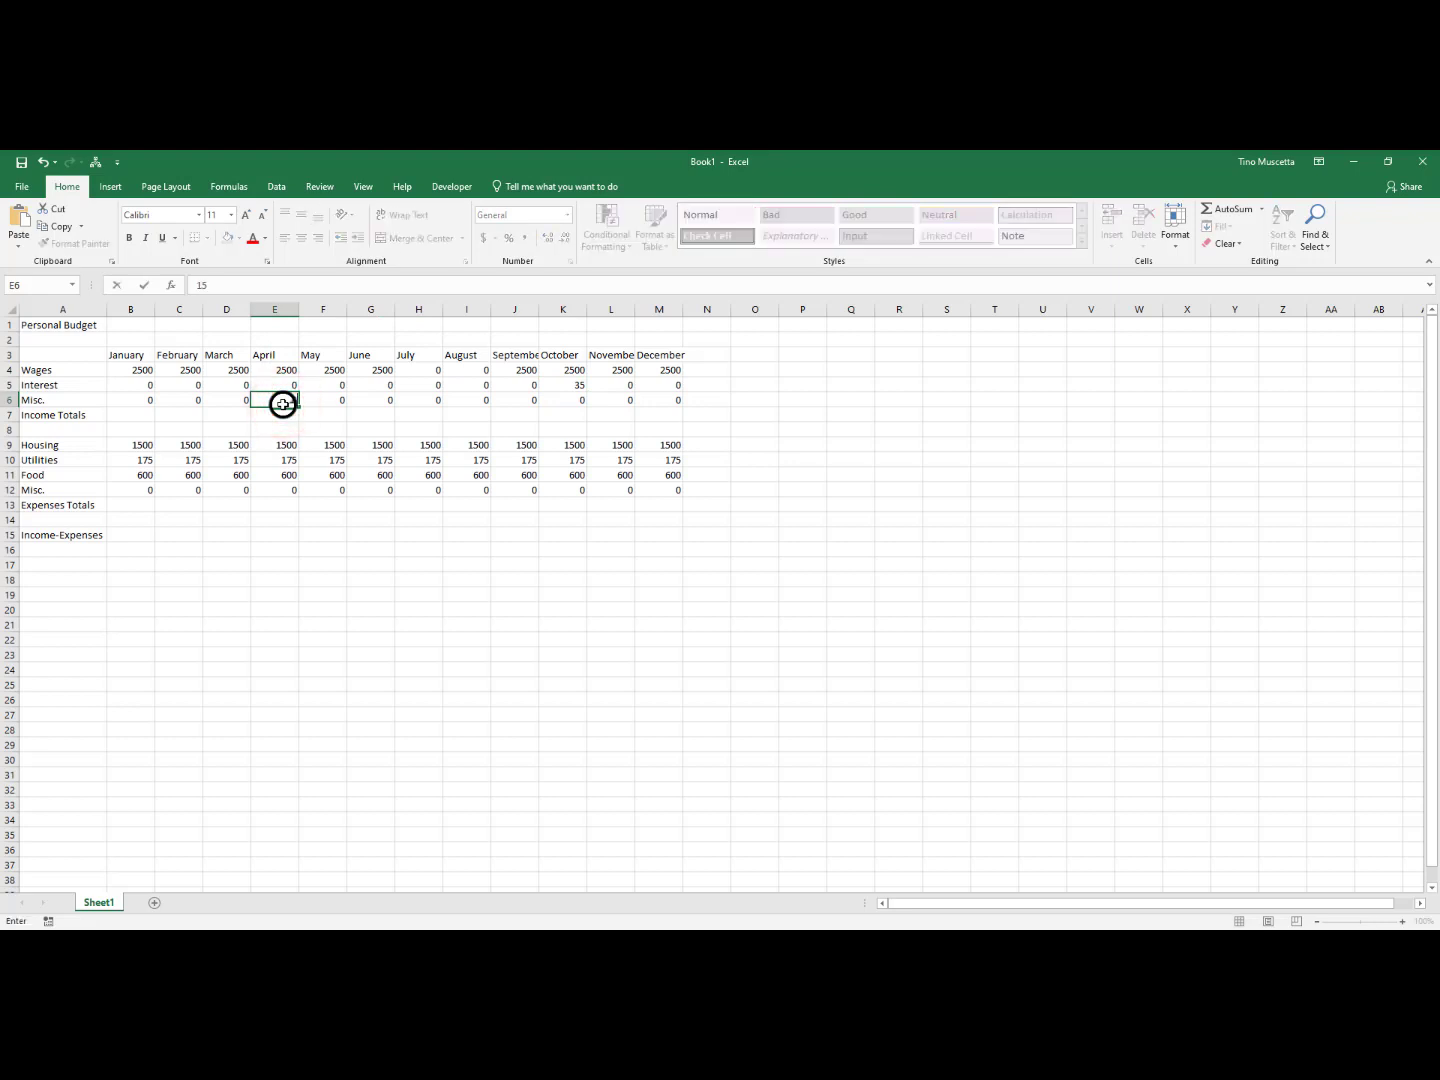
key("Return")
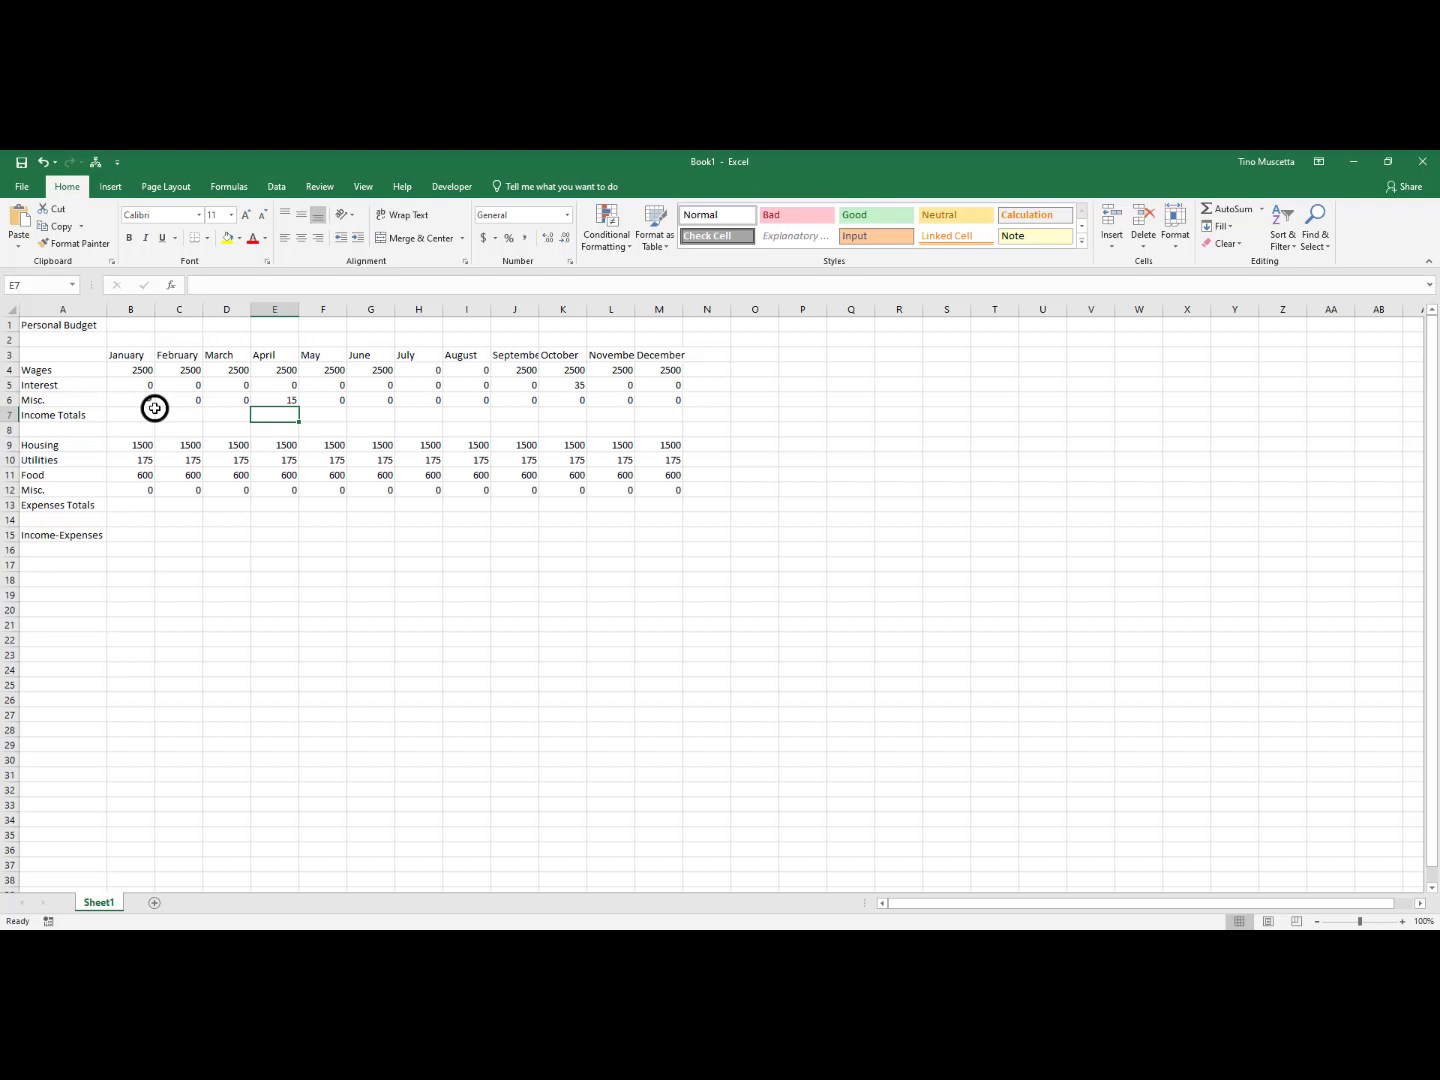
Set the Utilities expense for June, July and August in G10:I10 to 200 each
left_click(373, 464)
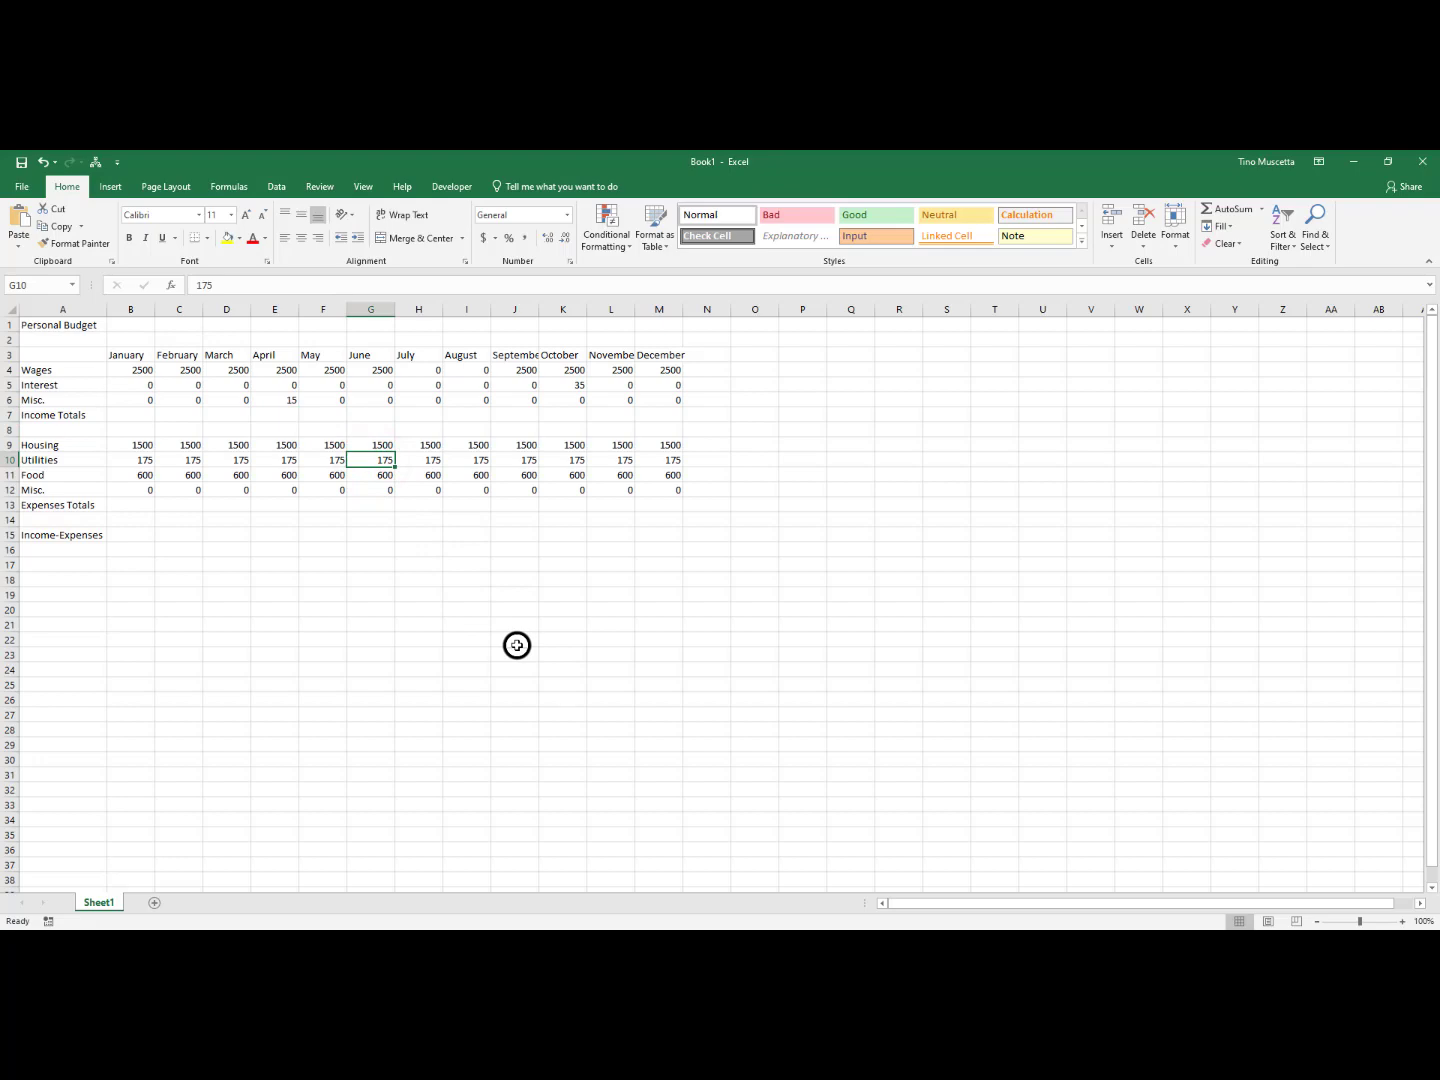
type("200")
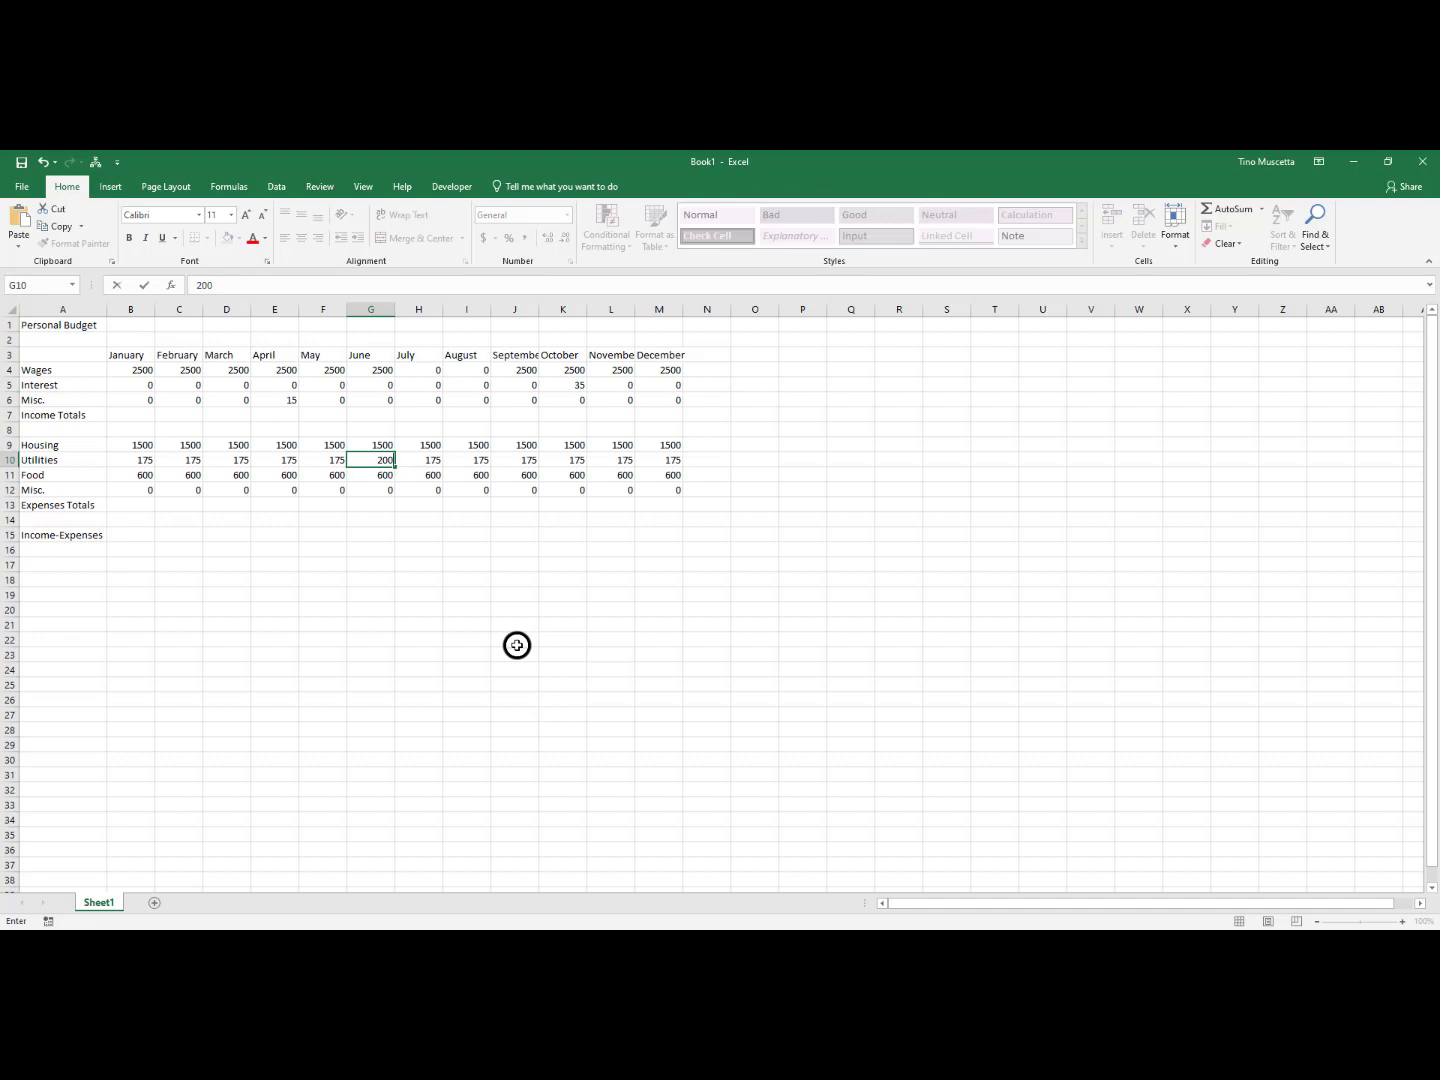
key("Tab")
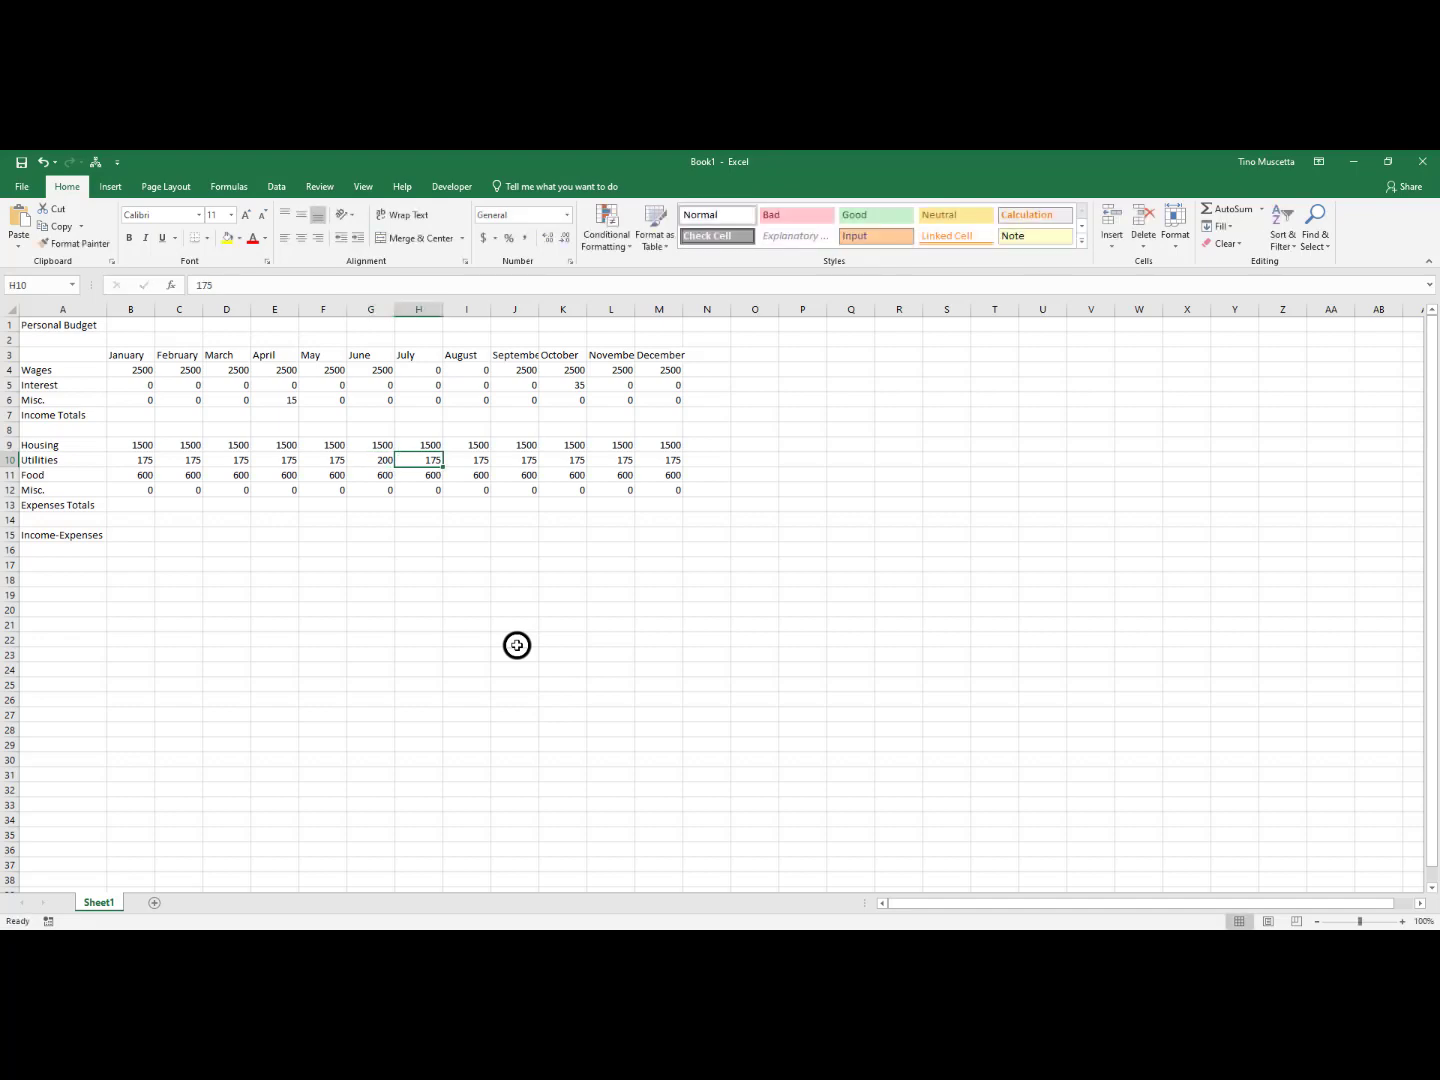
type("200")
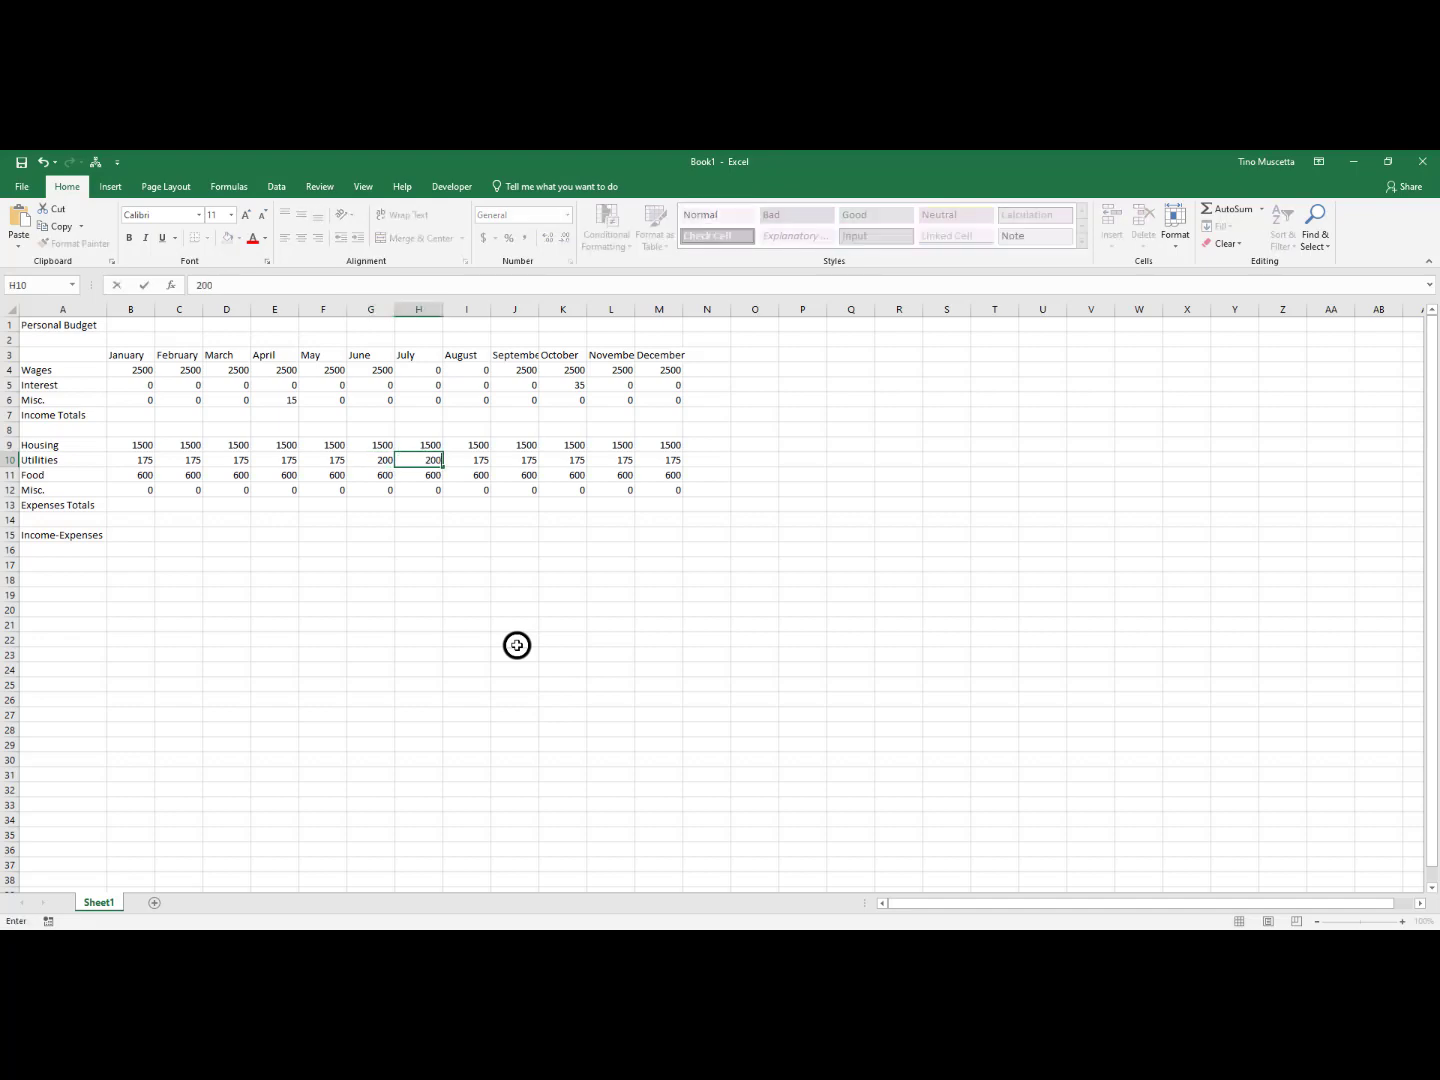
key("Tab")
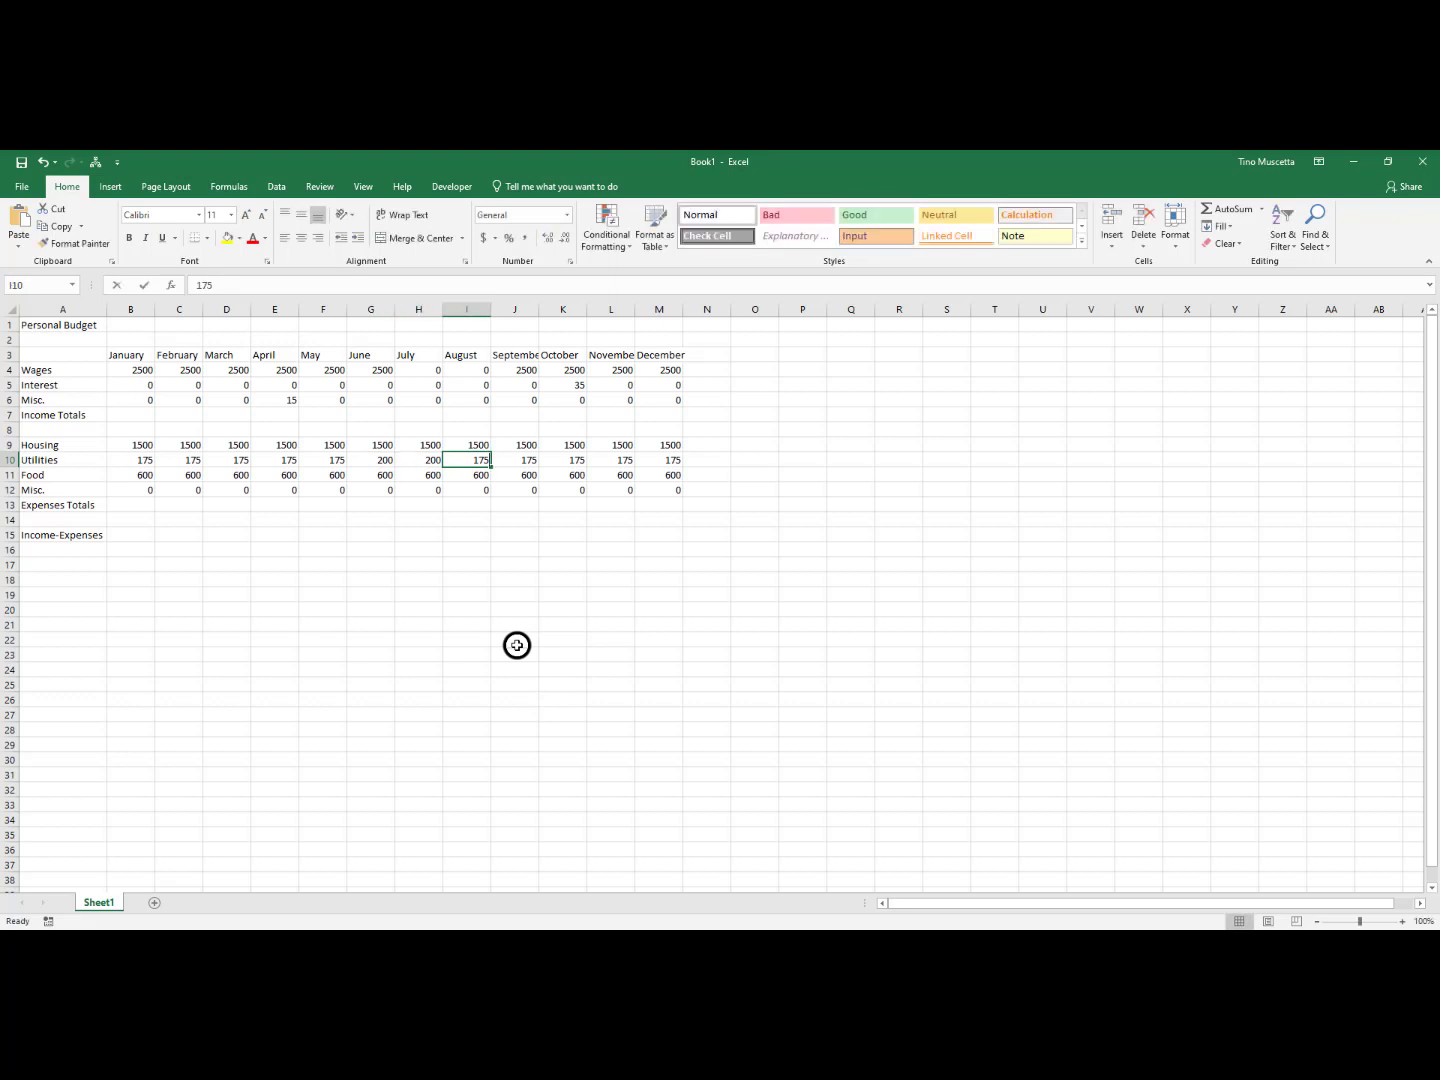
type("200")
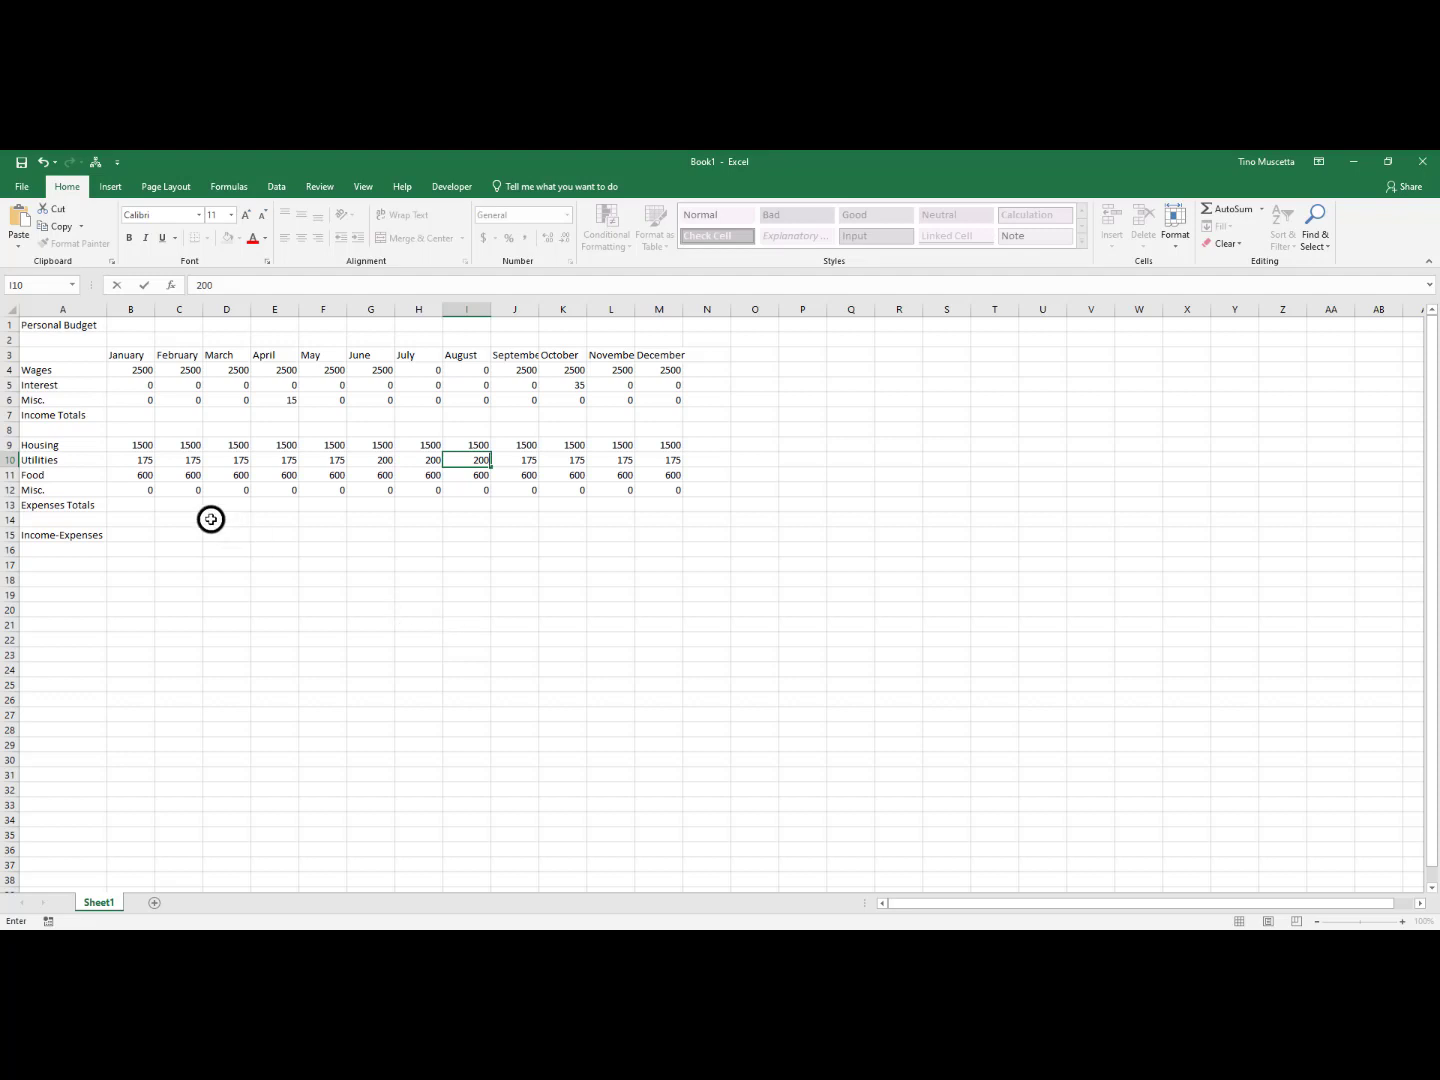
Save the workbook in the Documents folder under the file name Anual Budget 2023
left_click(21, 163)
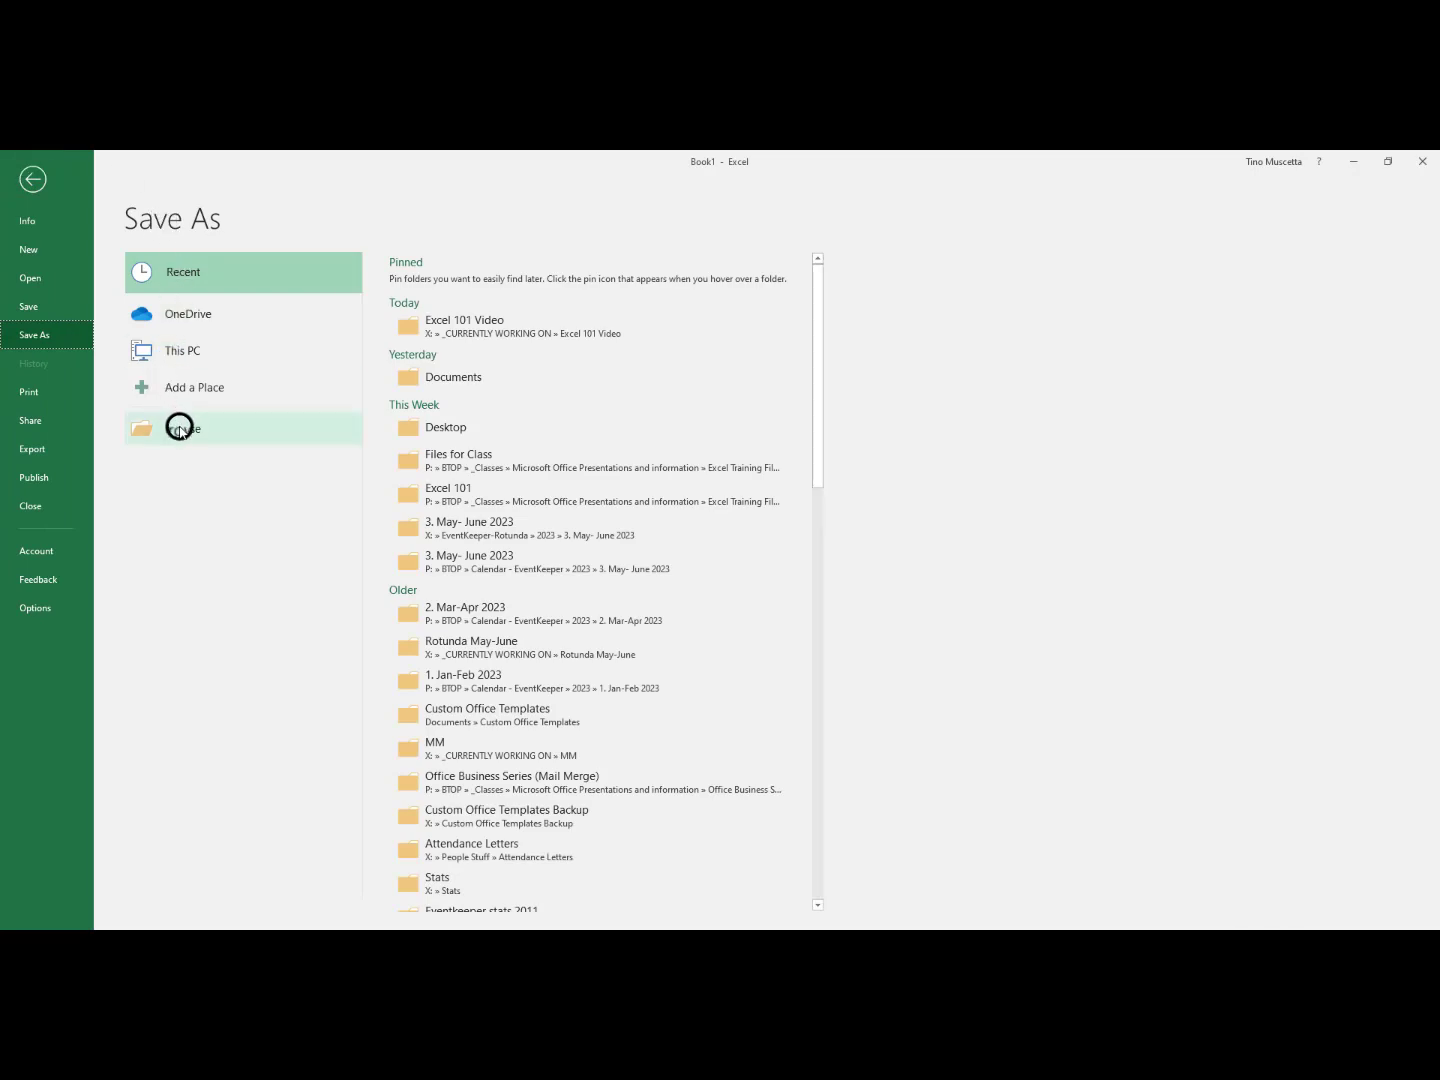
left_click(179, 426)
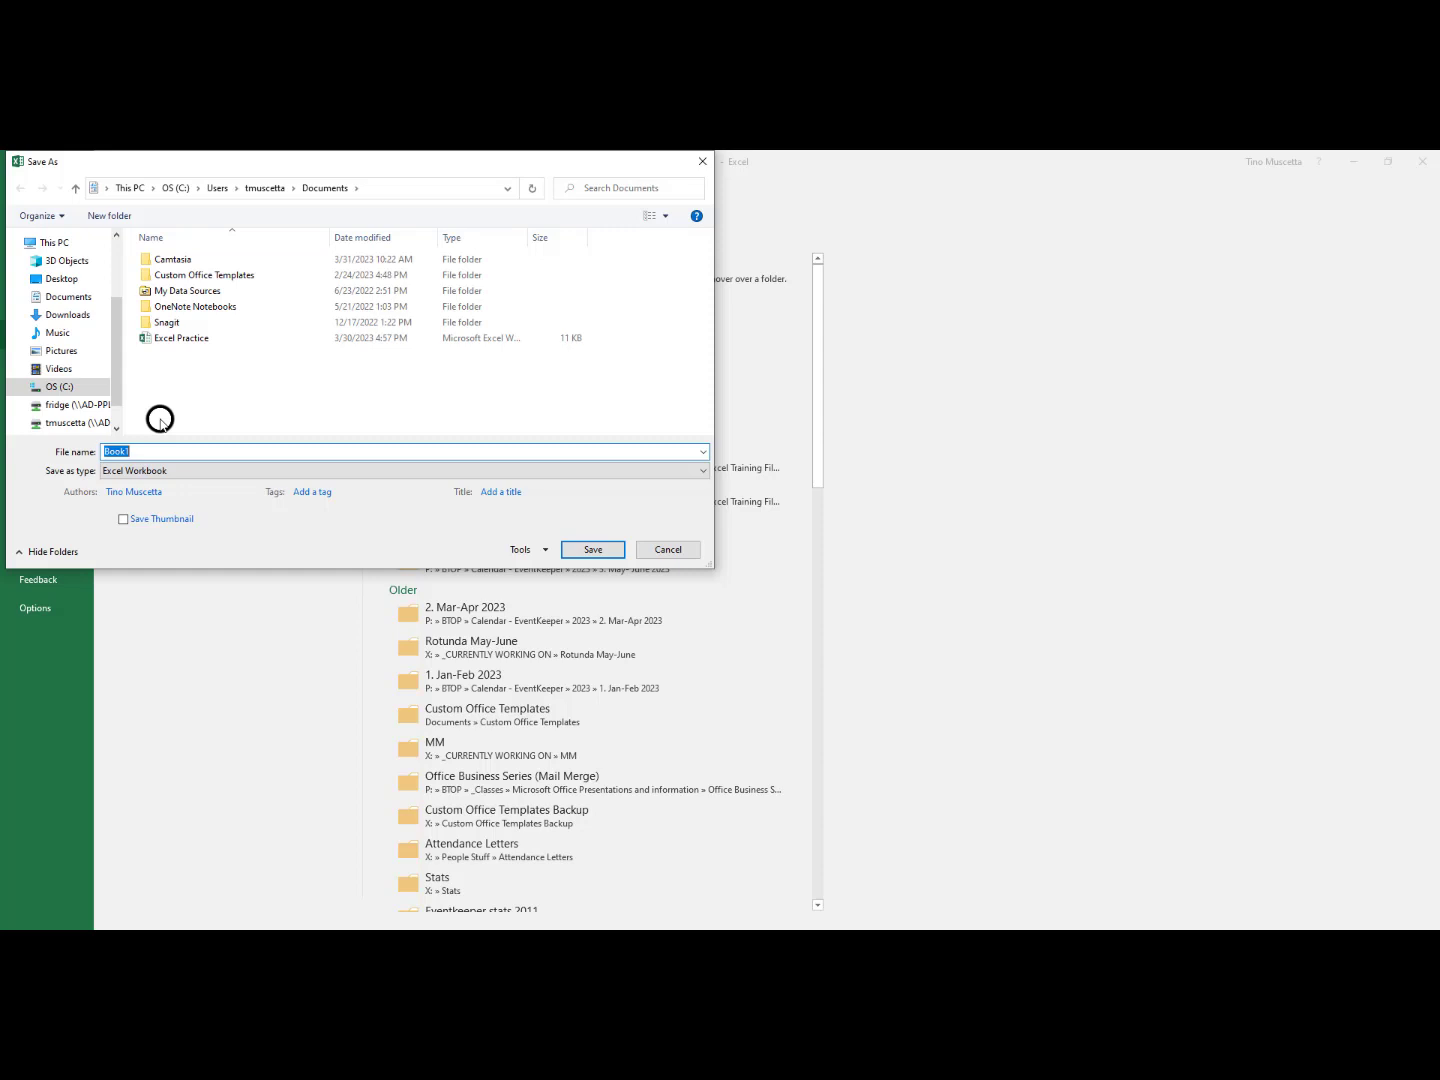
type("Anual Budget 2023")
left_click(589, 551)
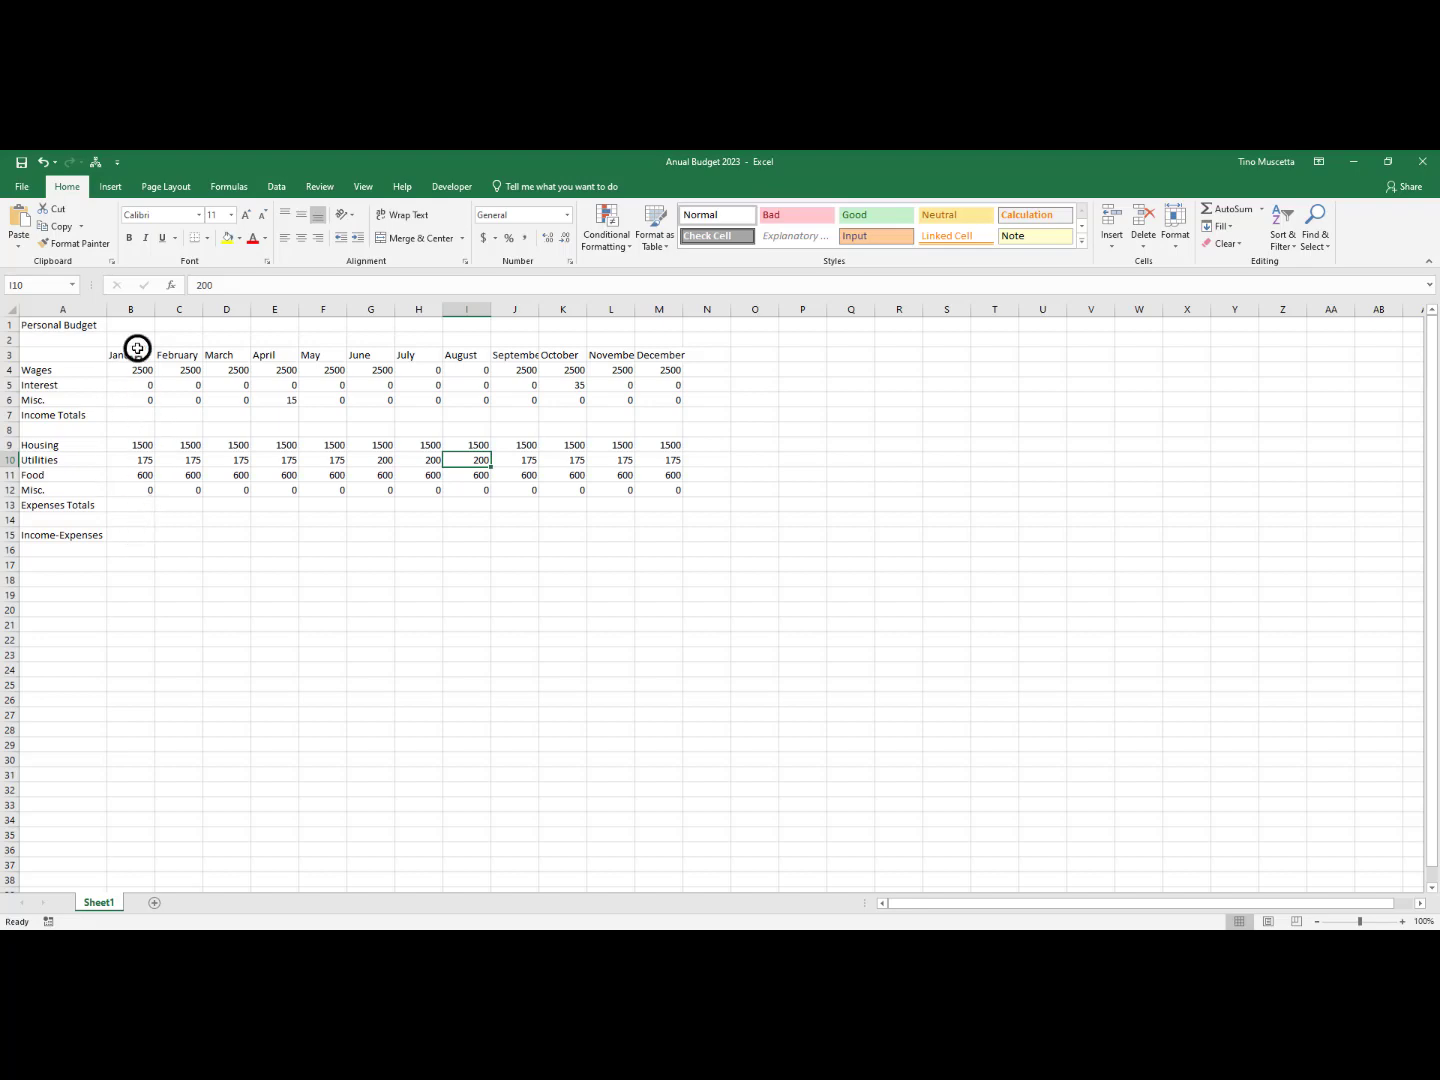
Examine the January column and its Income Totals and Expenses Totals cells, B7 and B13
left_click(130, 307)
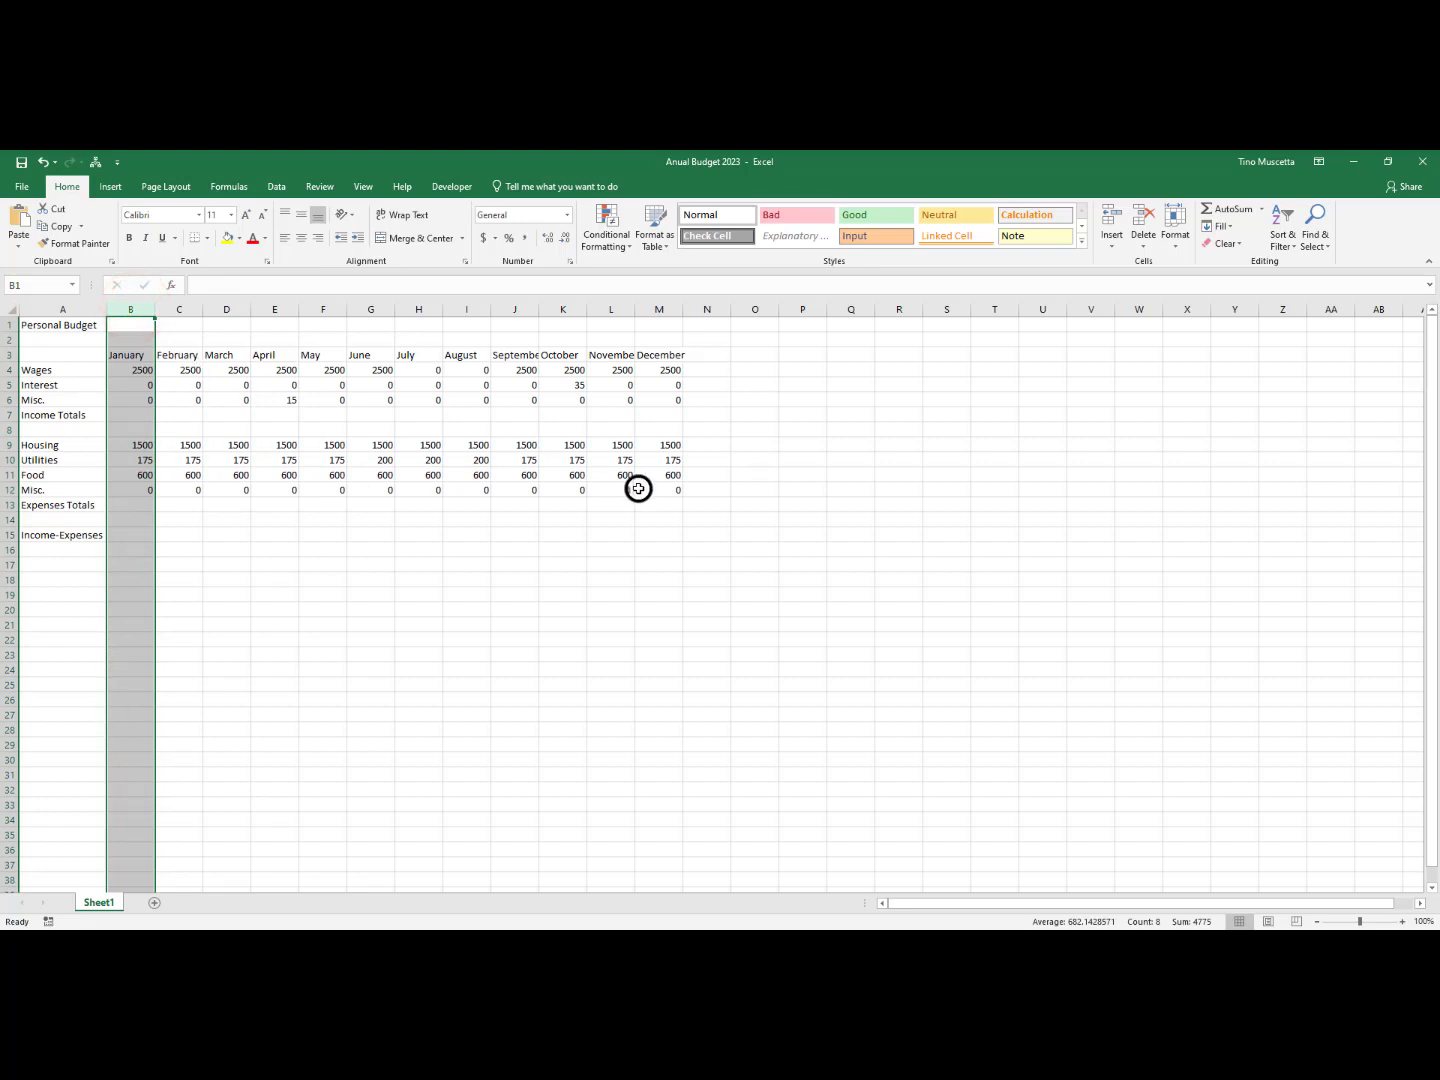
left_click(366, 595)
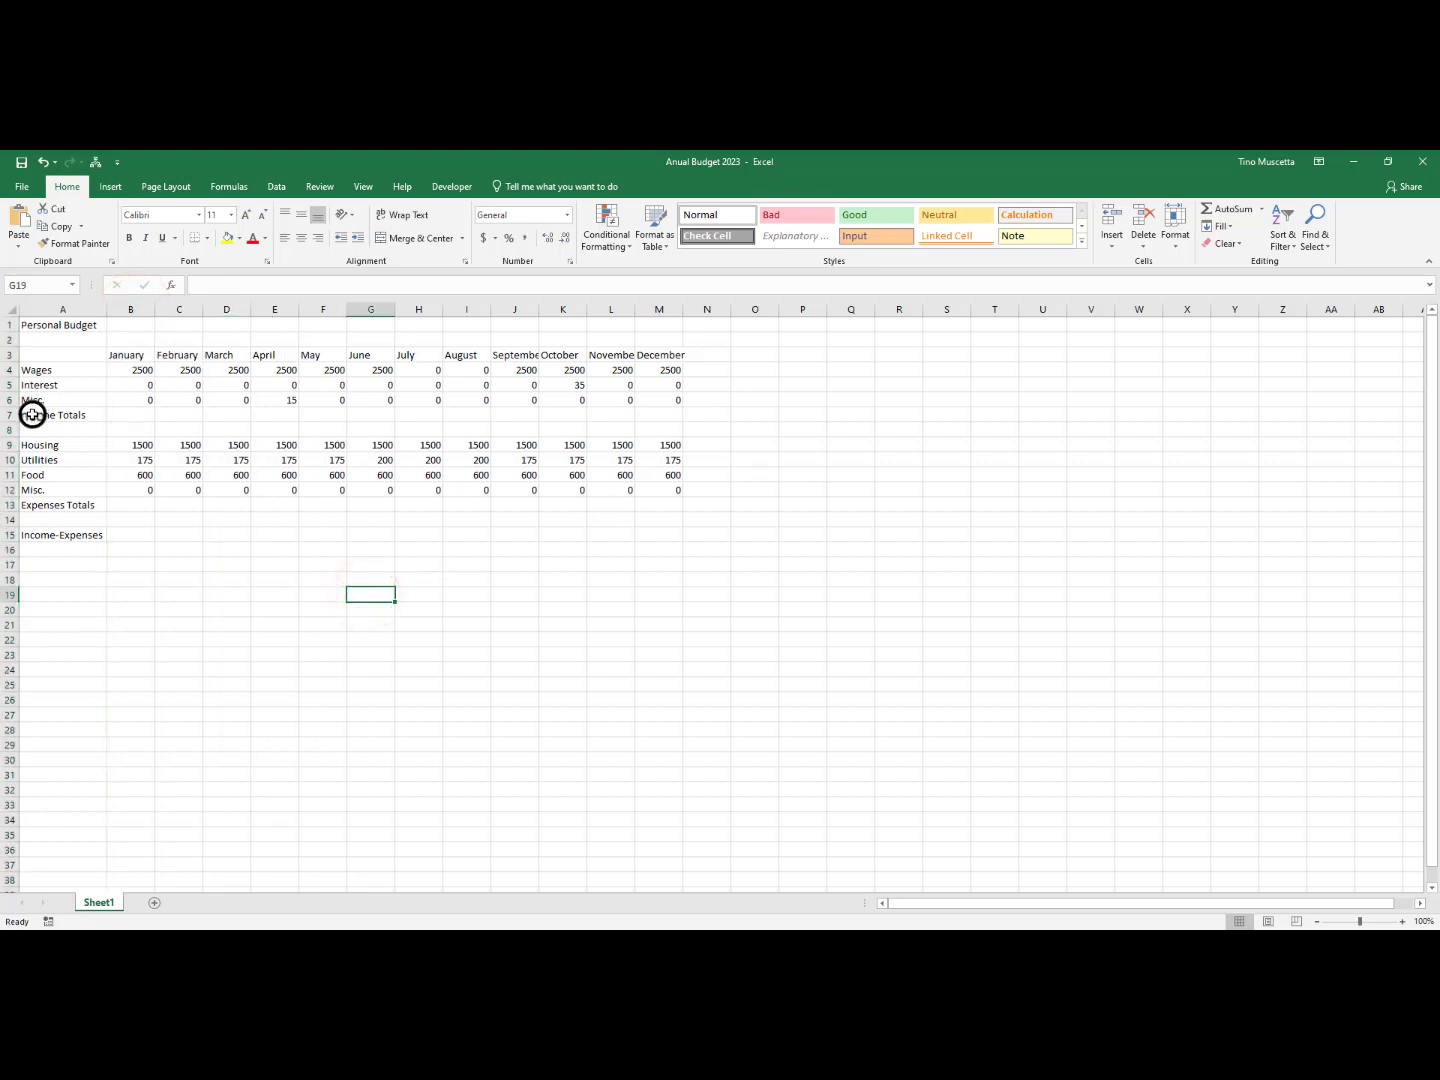
left_click(127, 415)
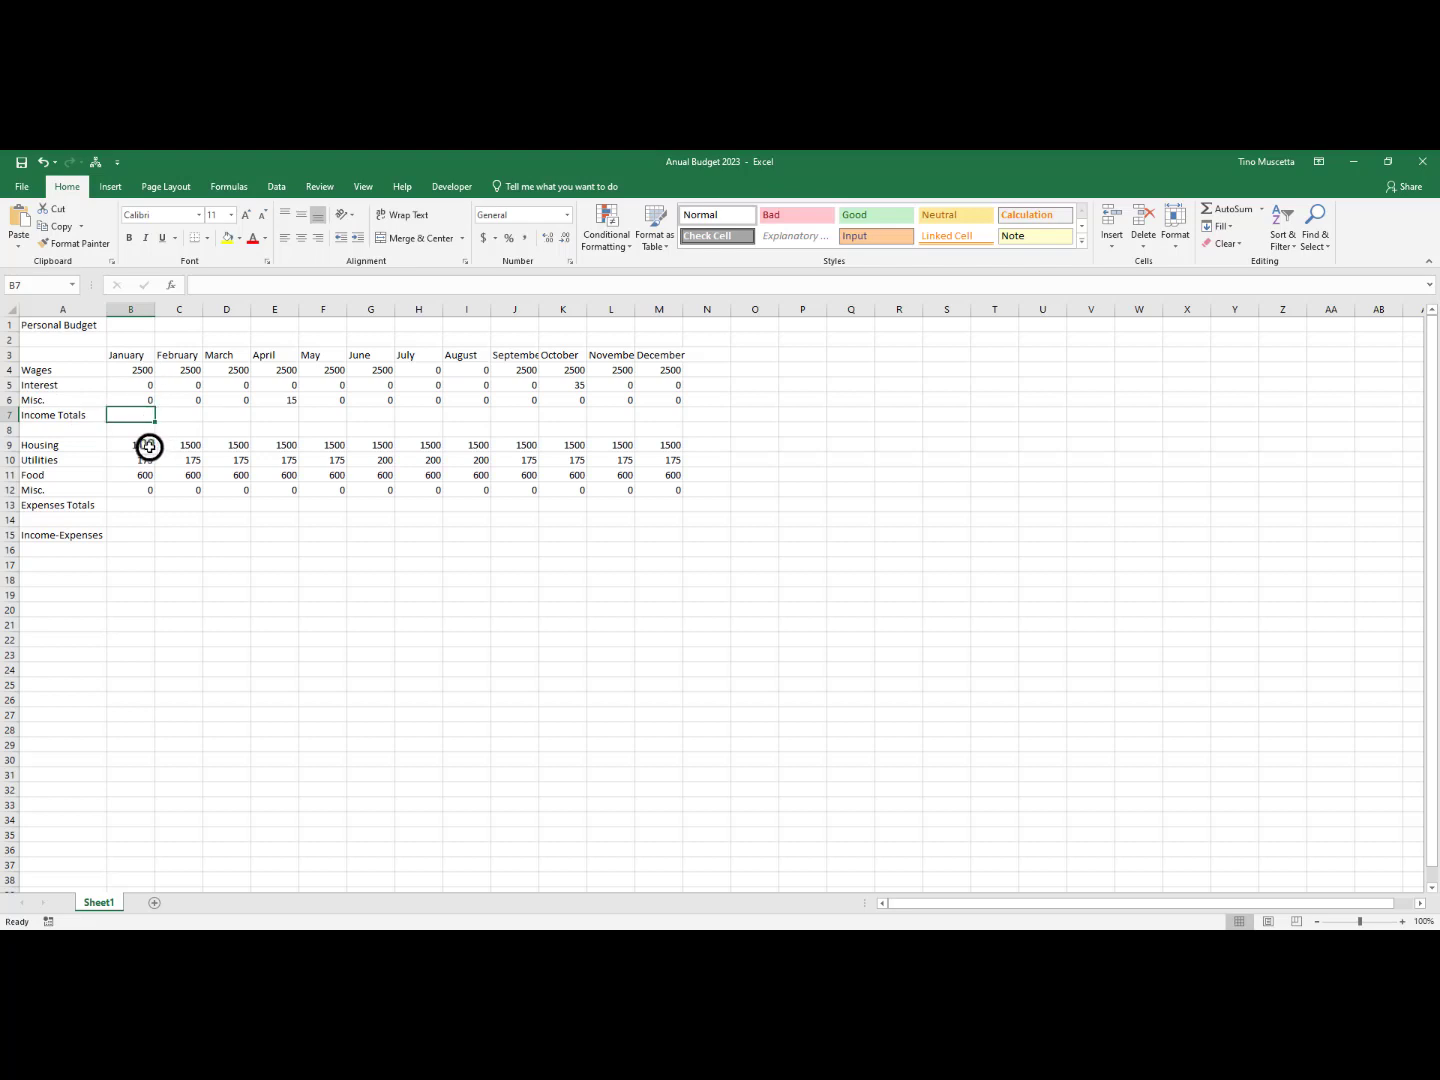
left_click(138, 501)
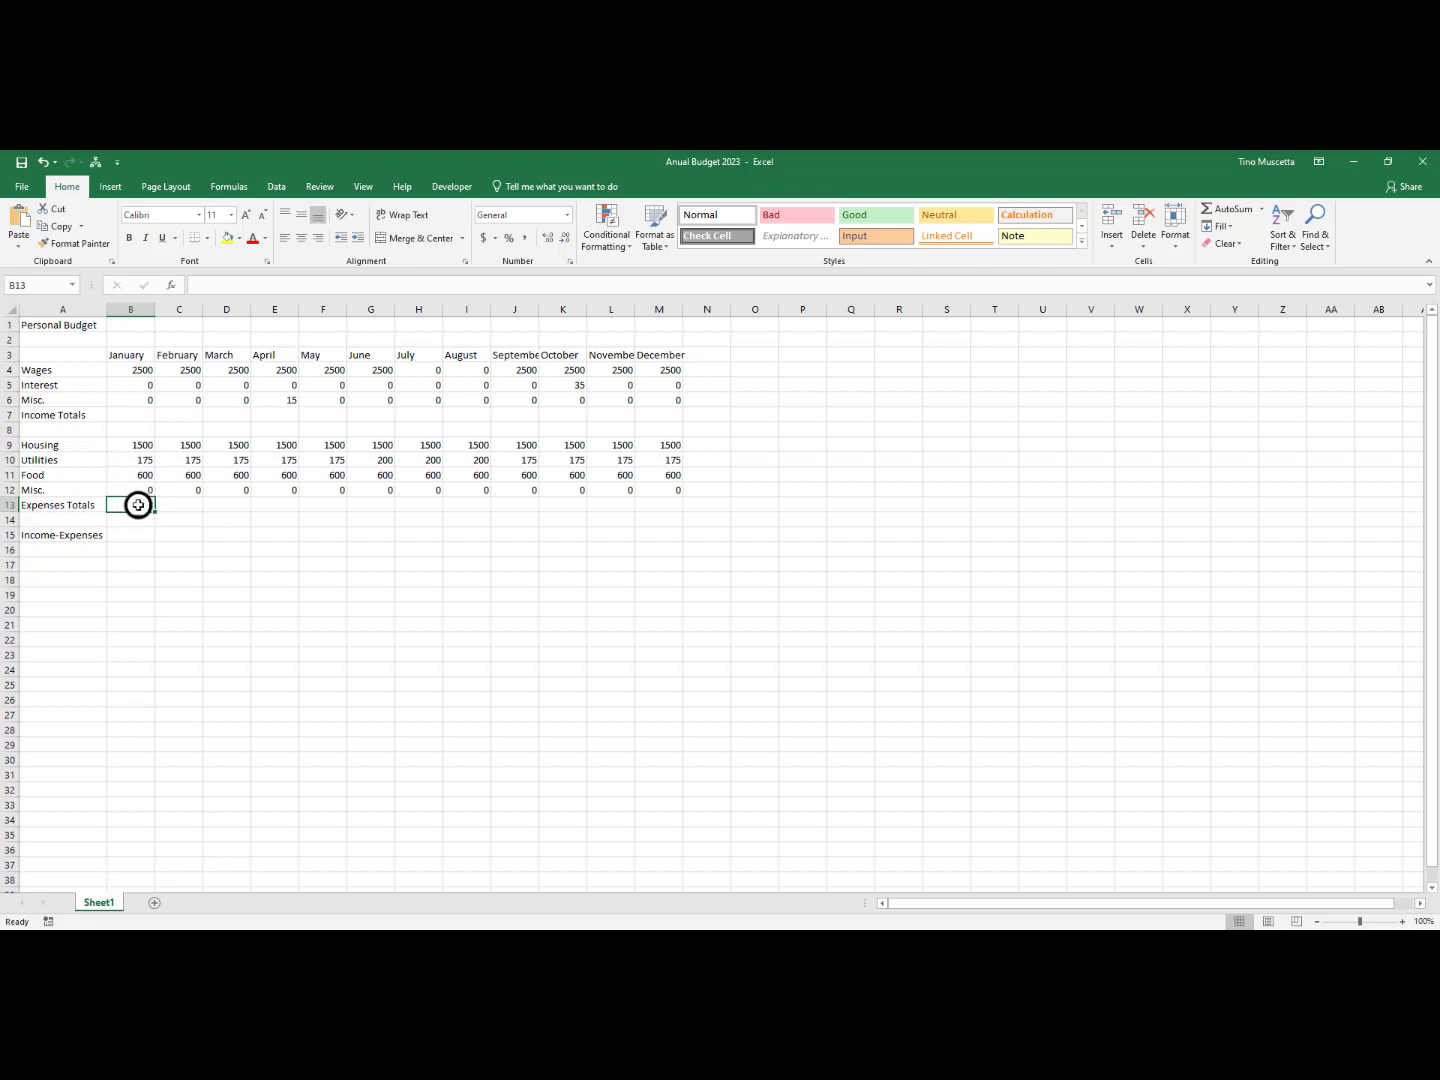
left_click(130, 411)
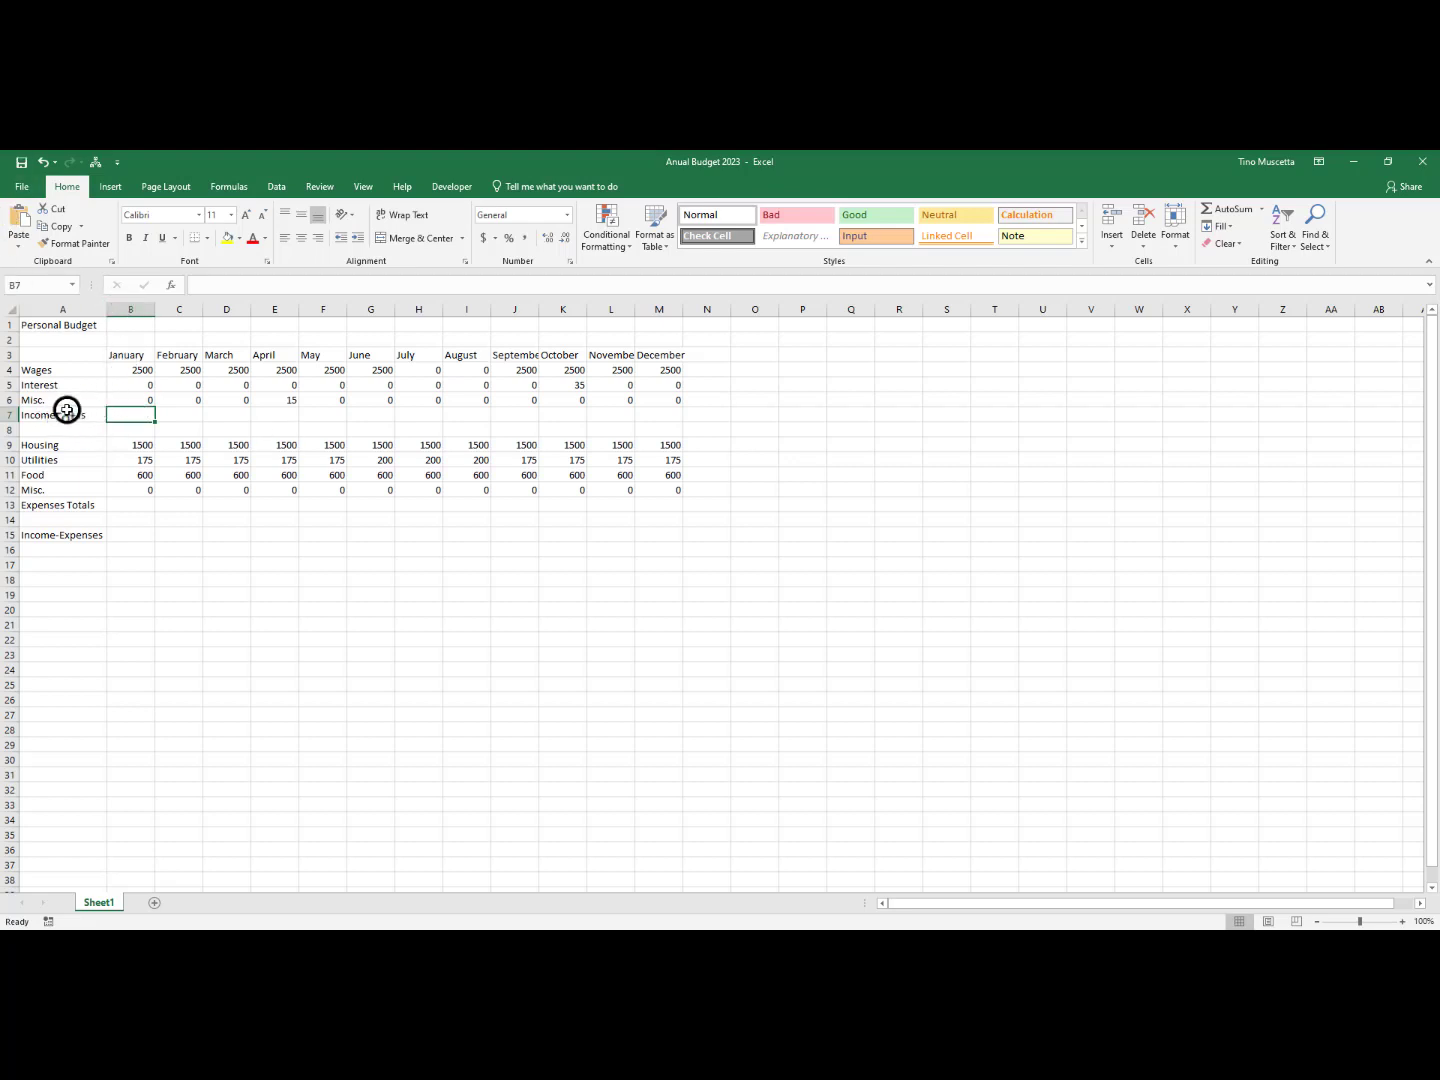
Enter the formula =2500+0+0 in January's Income Totals cell B7
left_click(121, 419)
type("=")
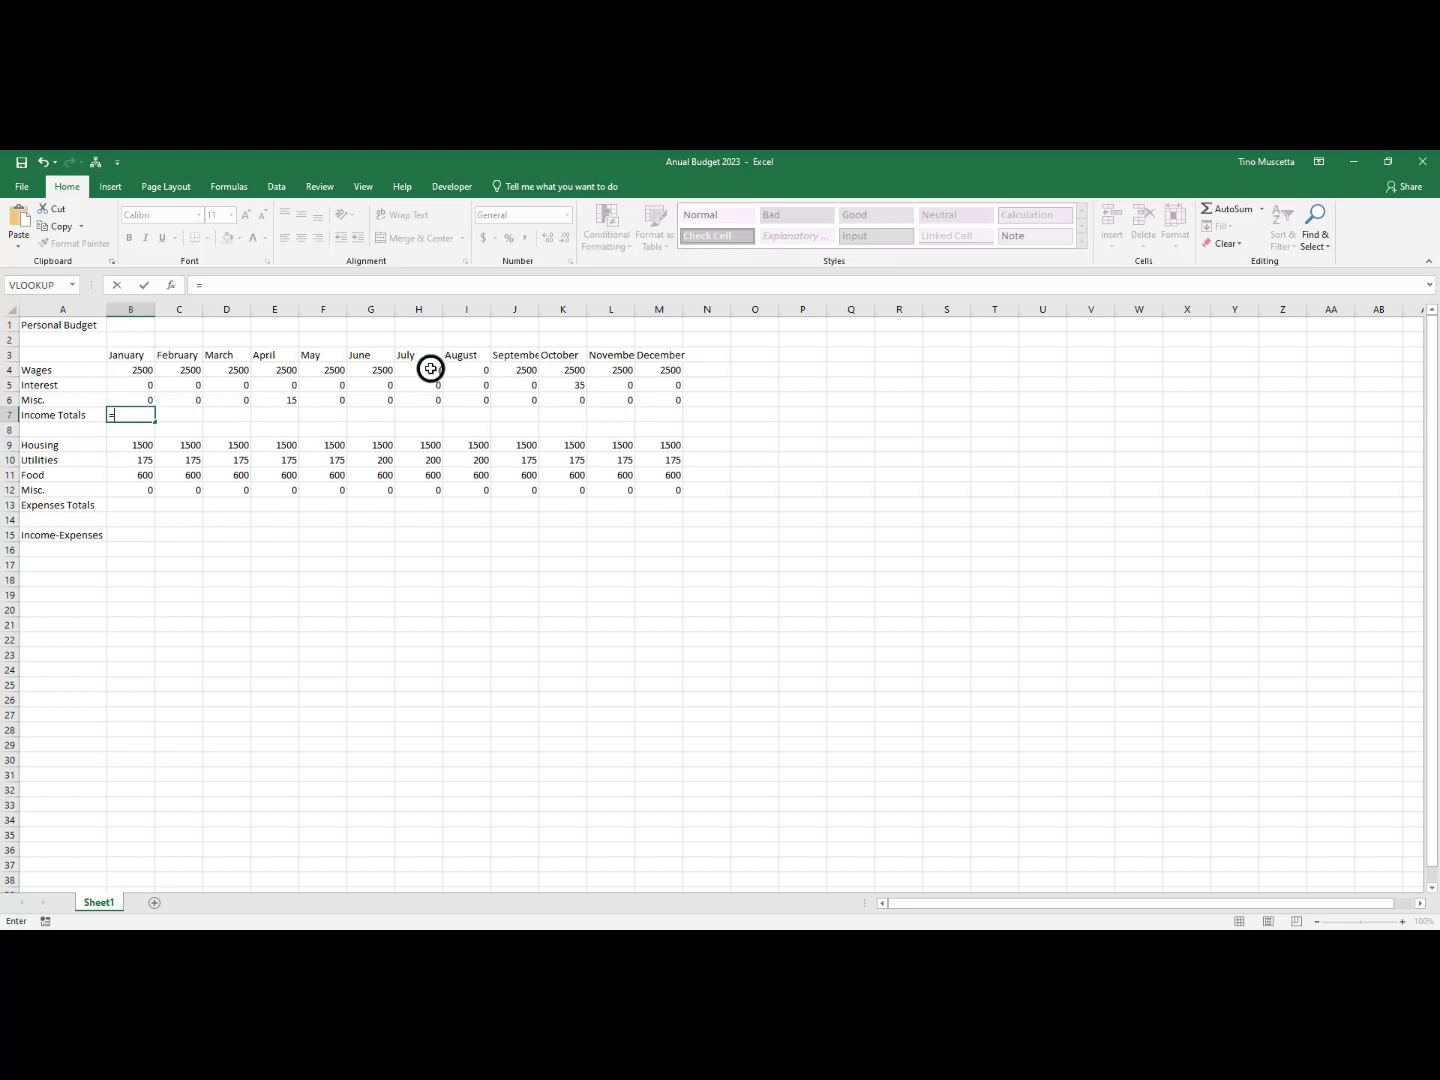
type("2500")
type("+")
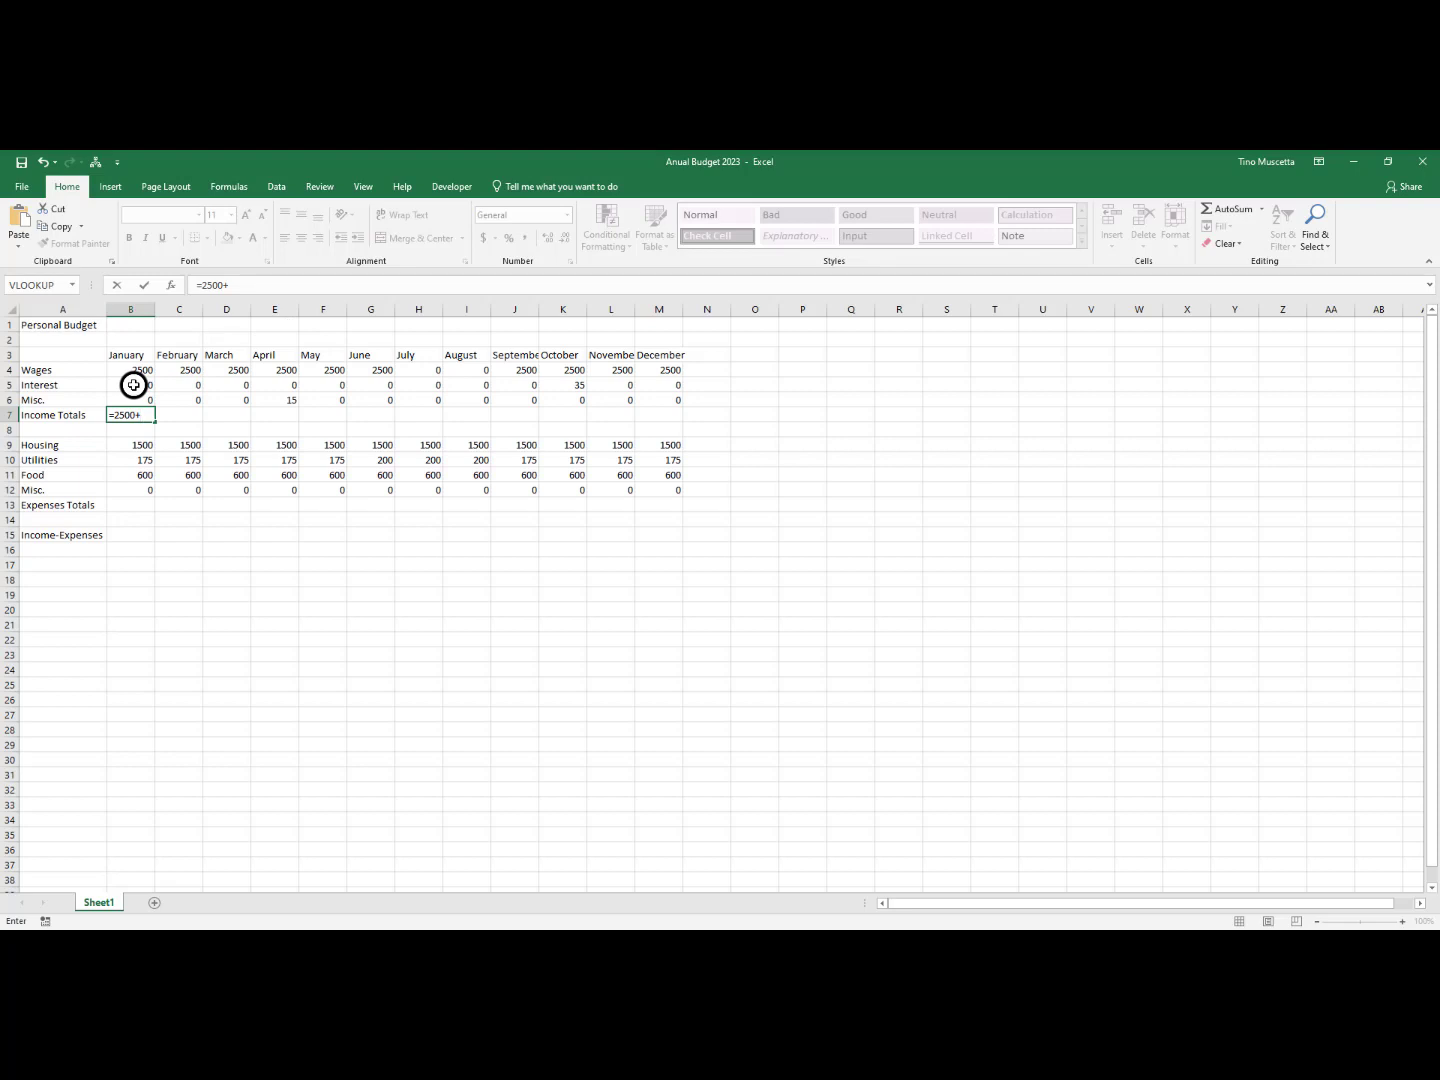
type("0")
type("+0")
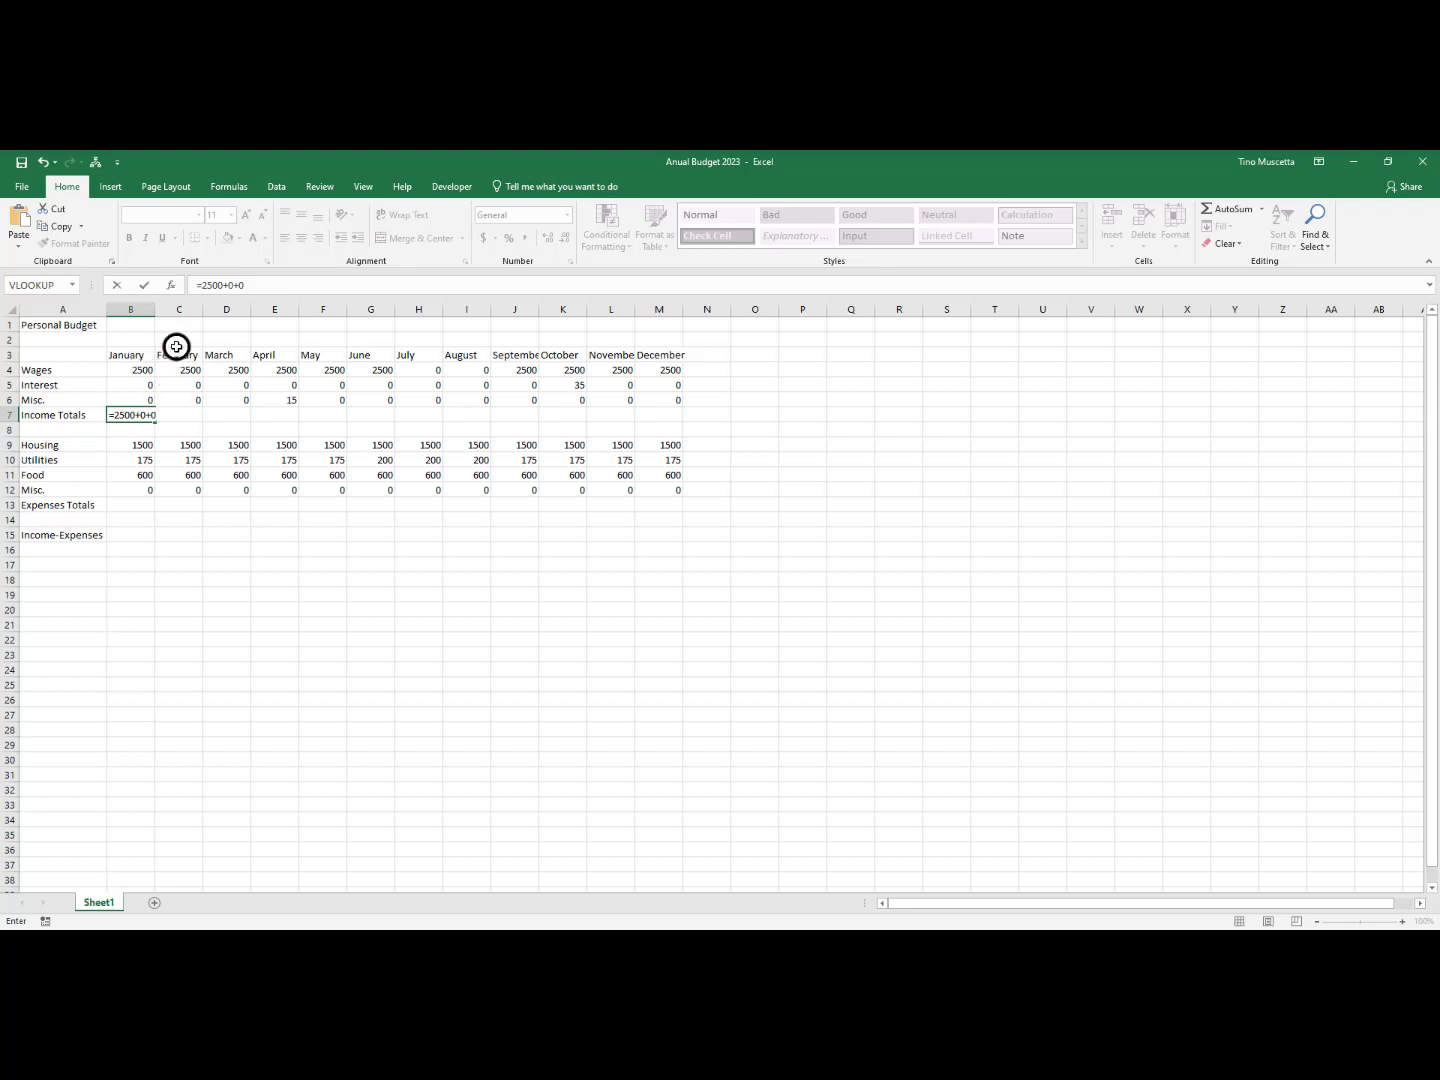
key("Return")
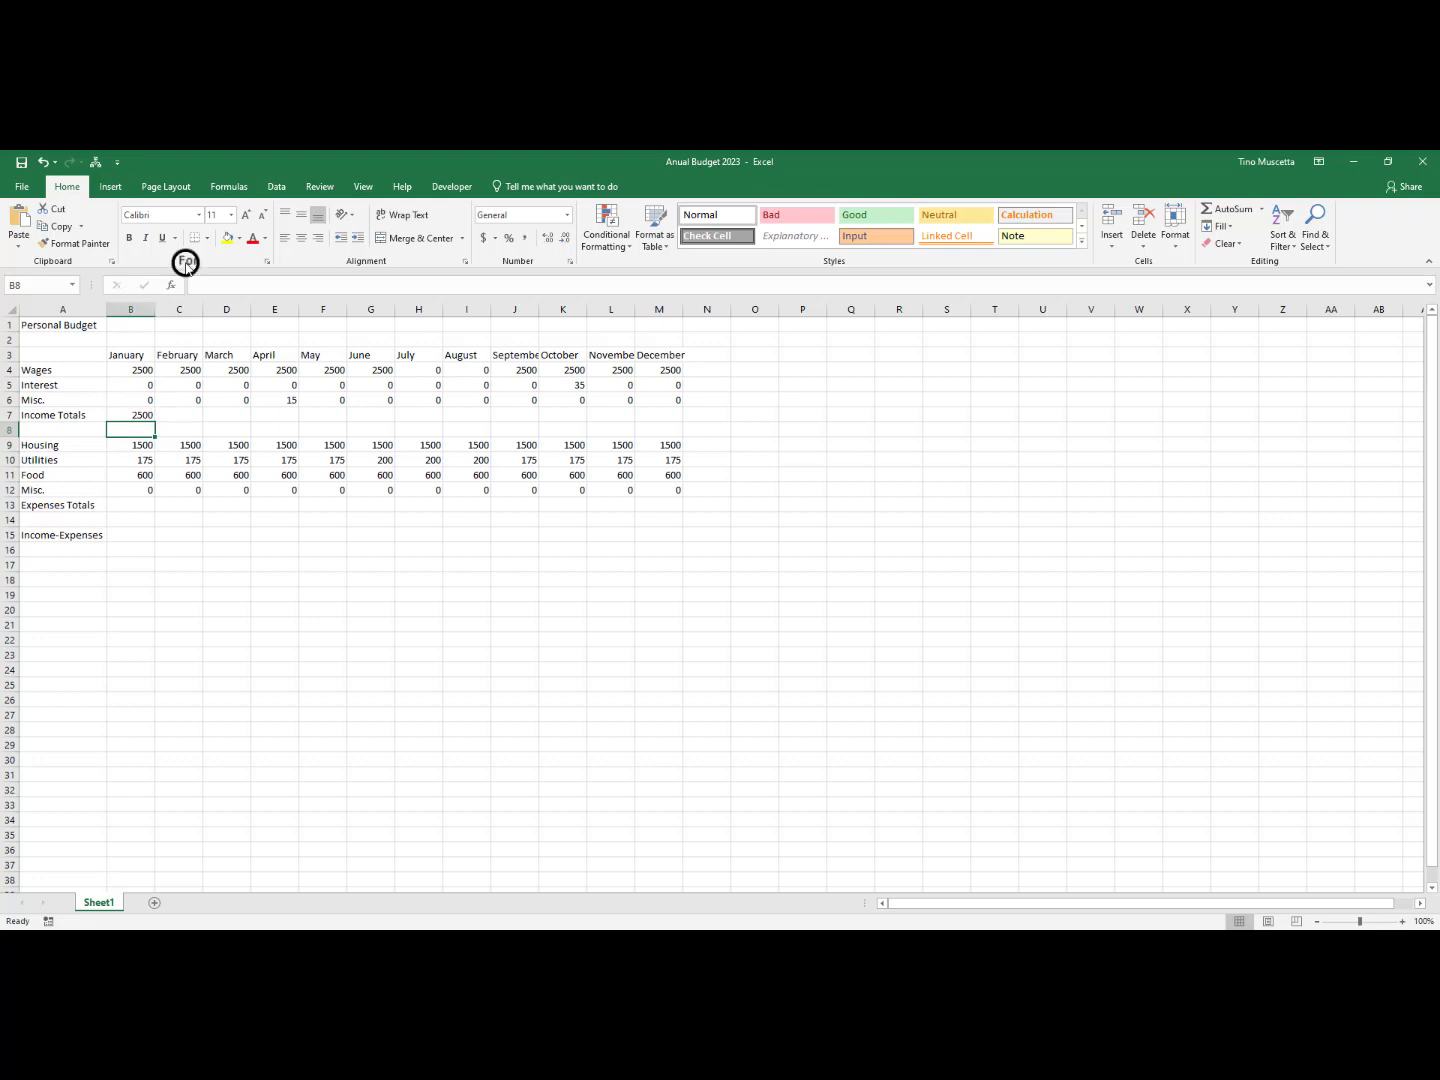
Set January's Wages in B4 to 2700, and compare the typed-number formula in B7 with the amounts in B4:B6
left_click(144, 370)
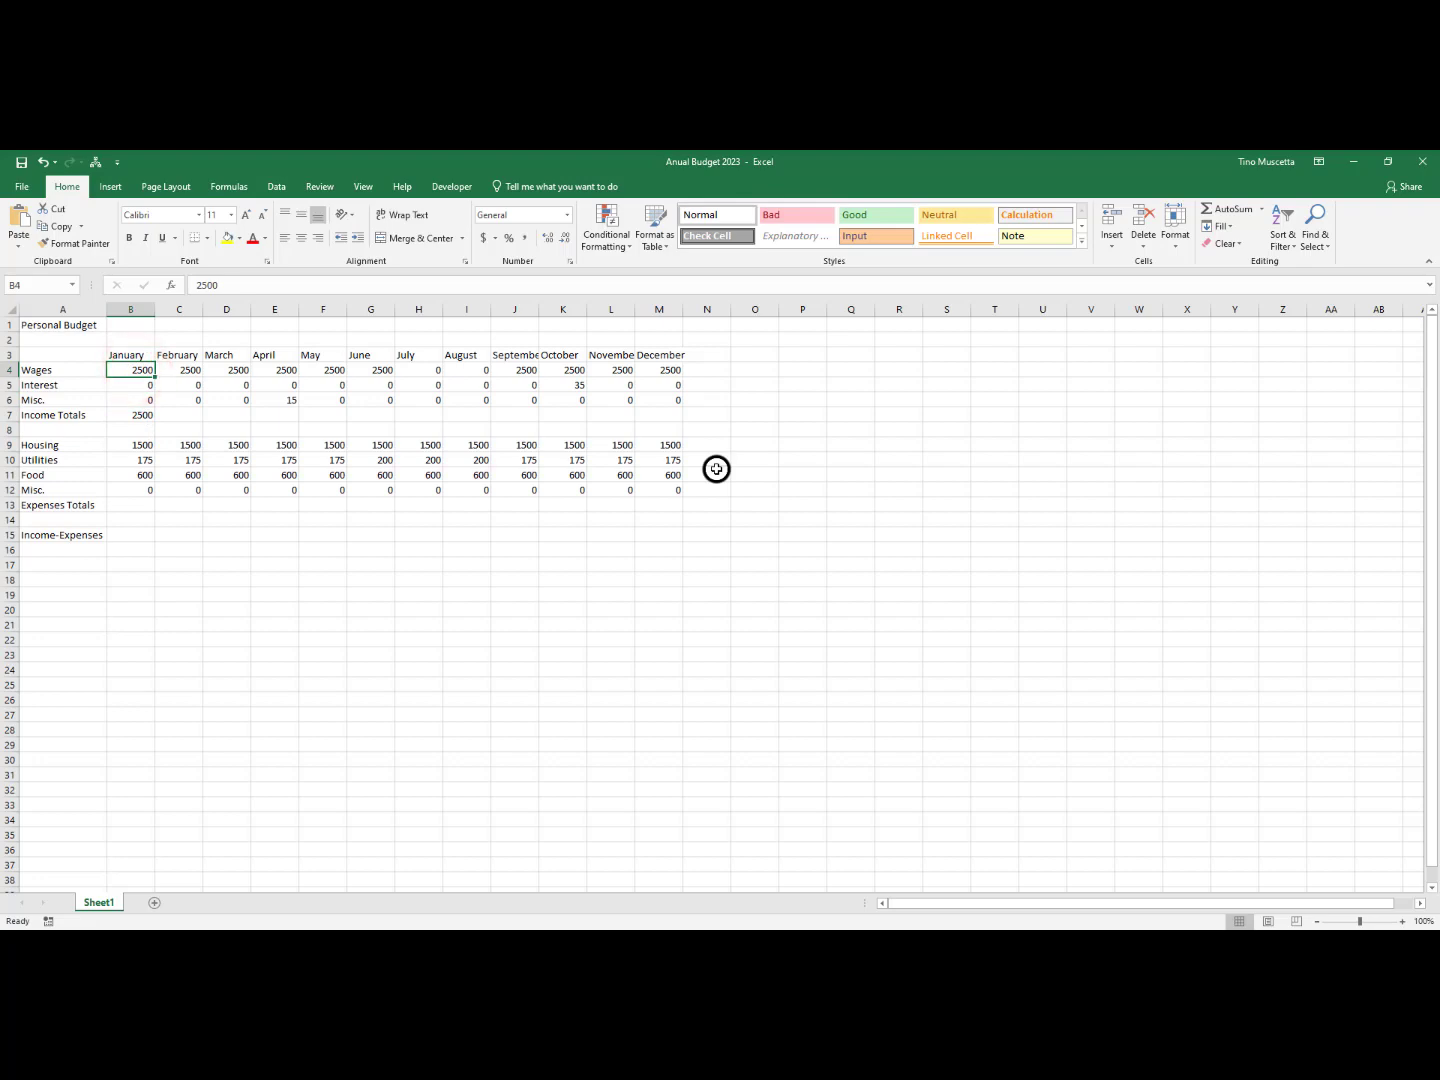
type("2700")
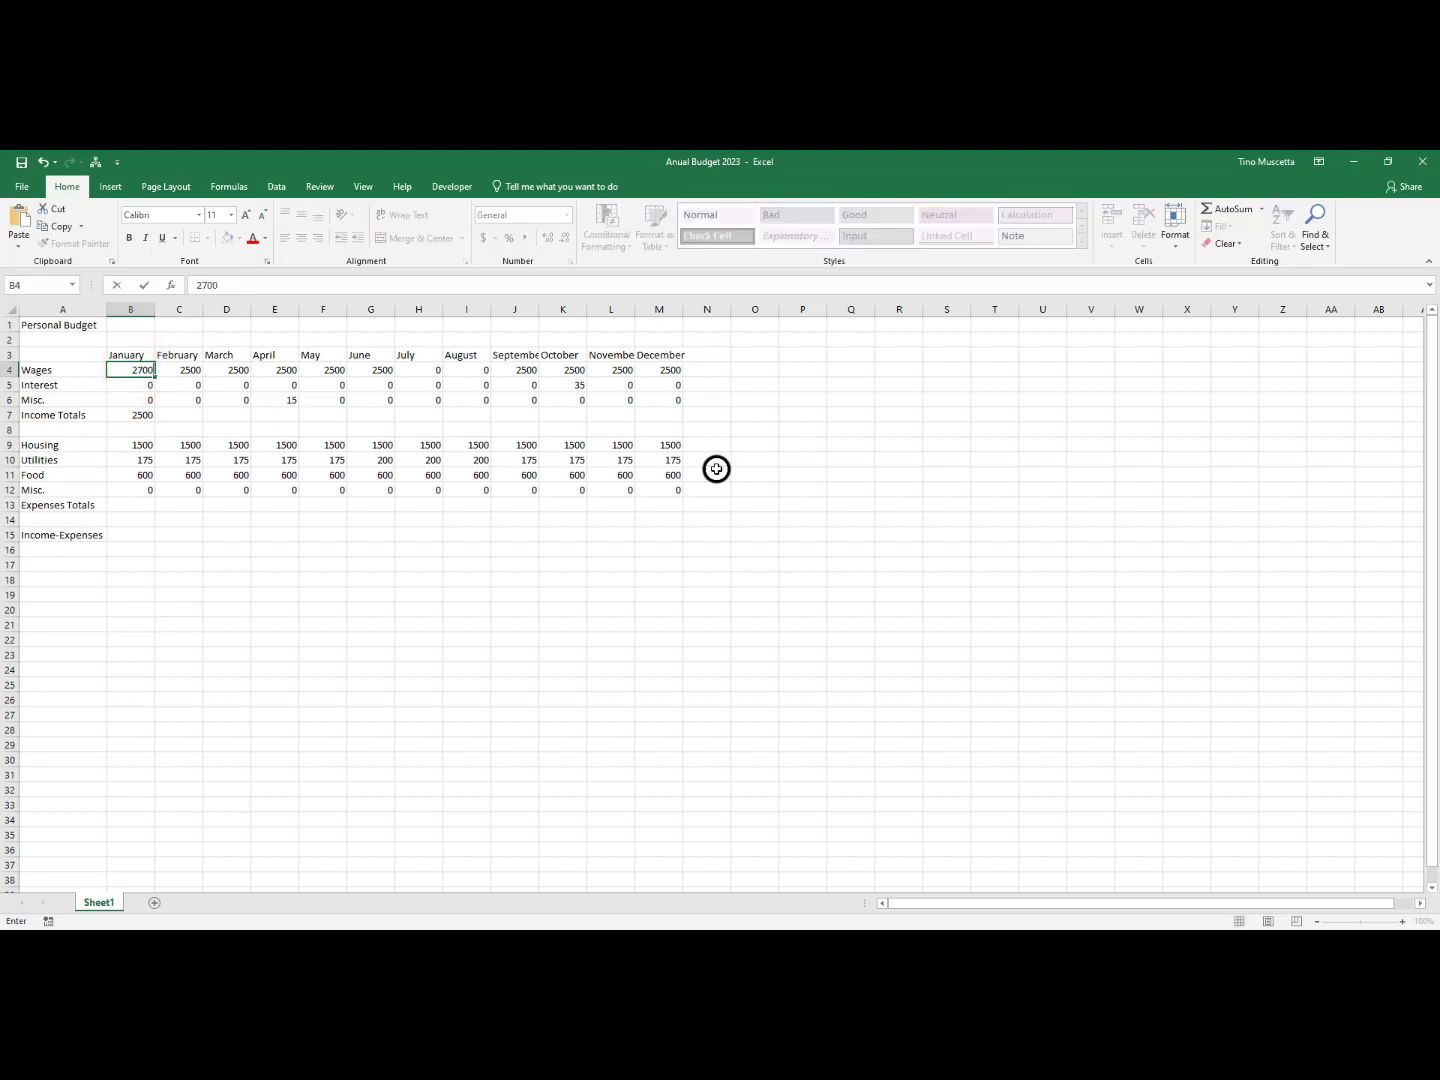
key("Return")
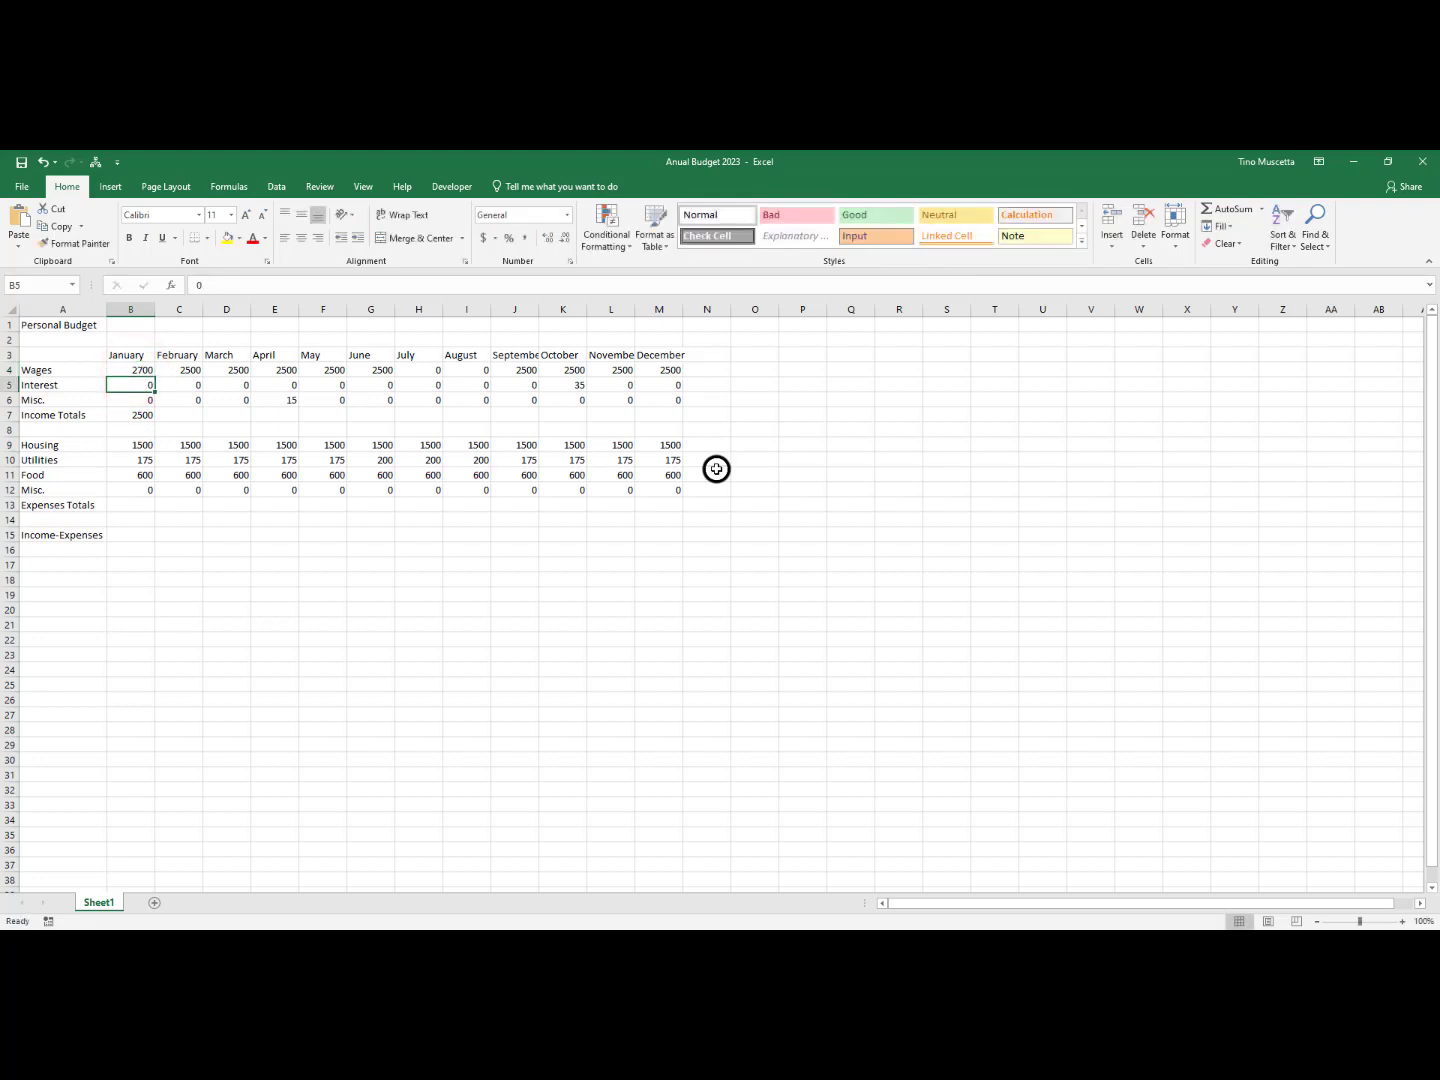
left_click(133, 415)
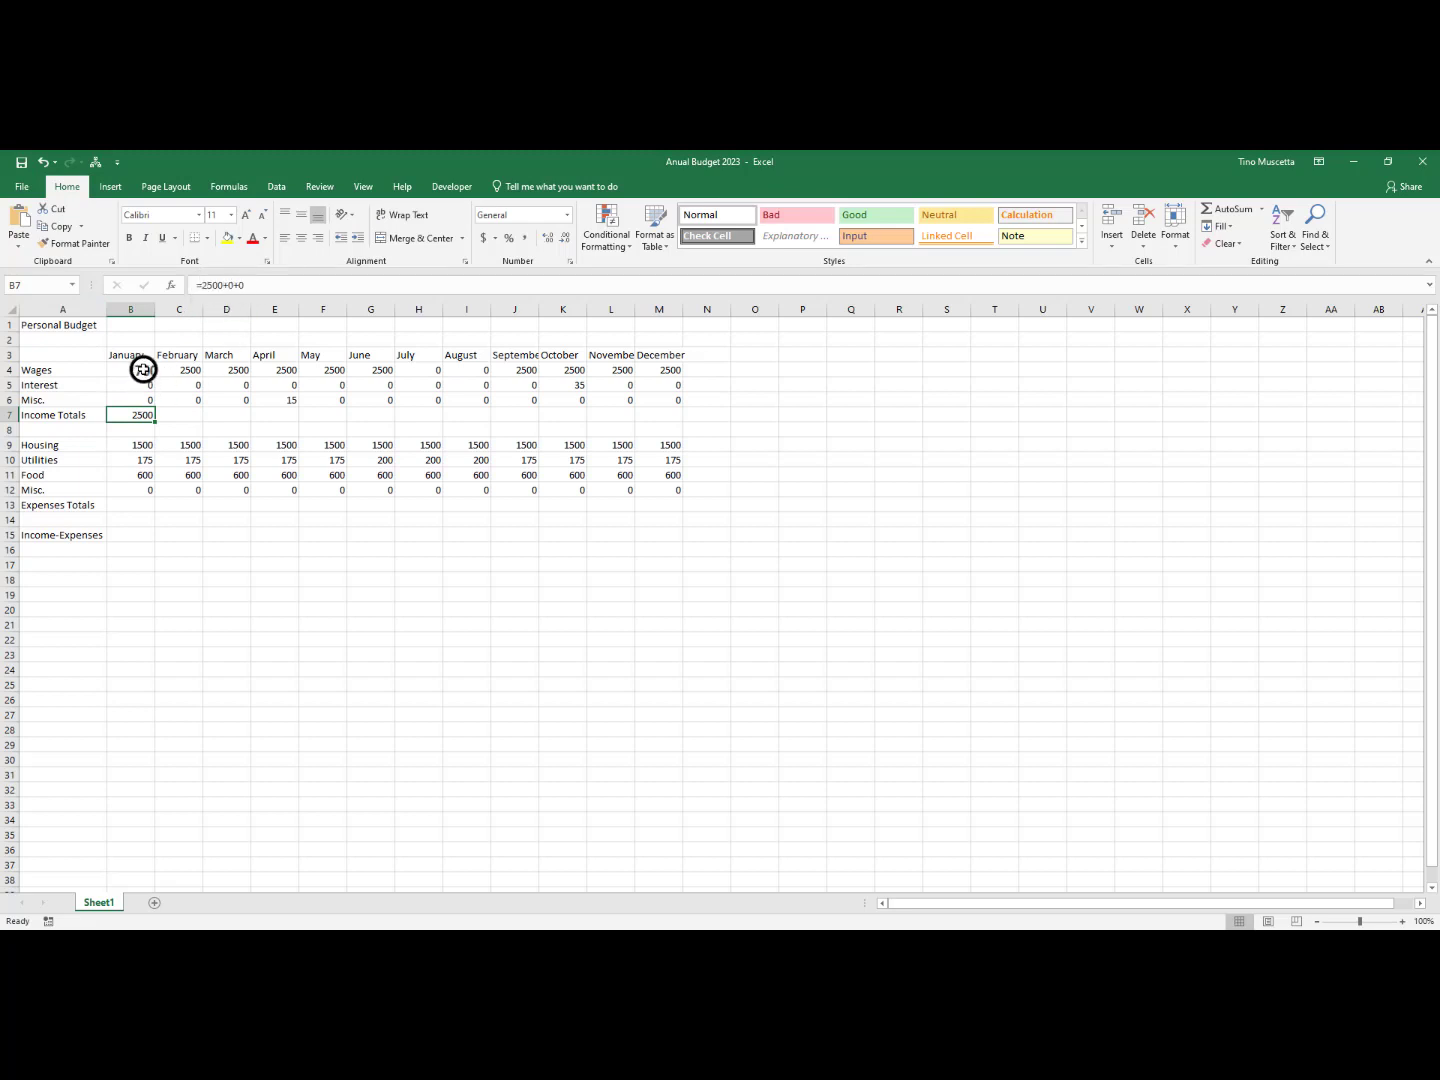
left_click_drag(142, 370, 142, 399)
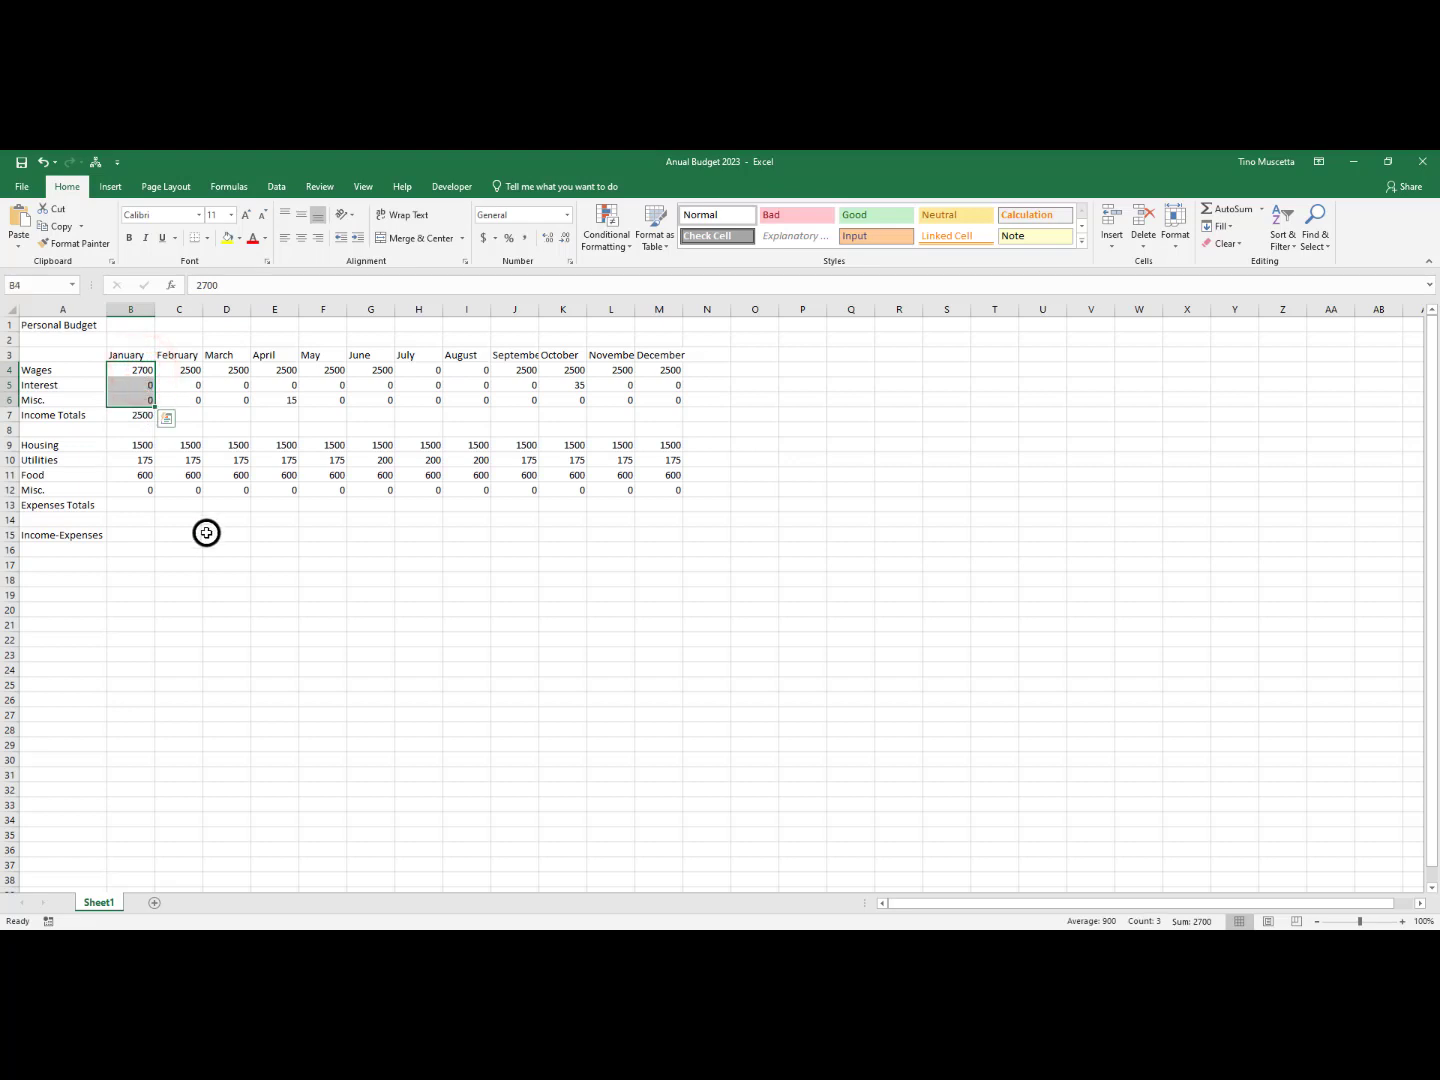
Undo the January Wages change in B4 and the typed-number formula in B7
left_click(183, 461)
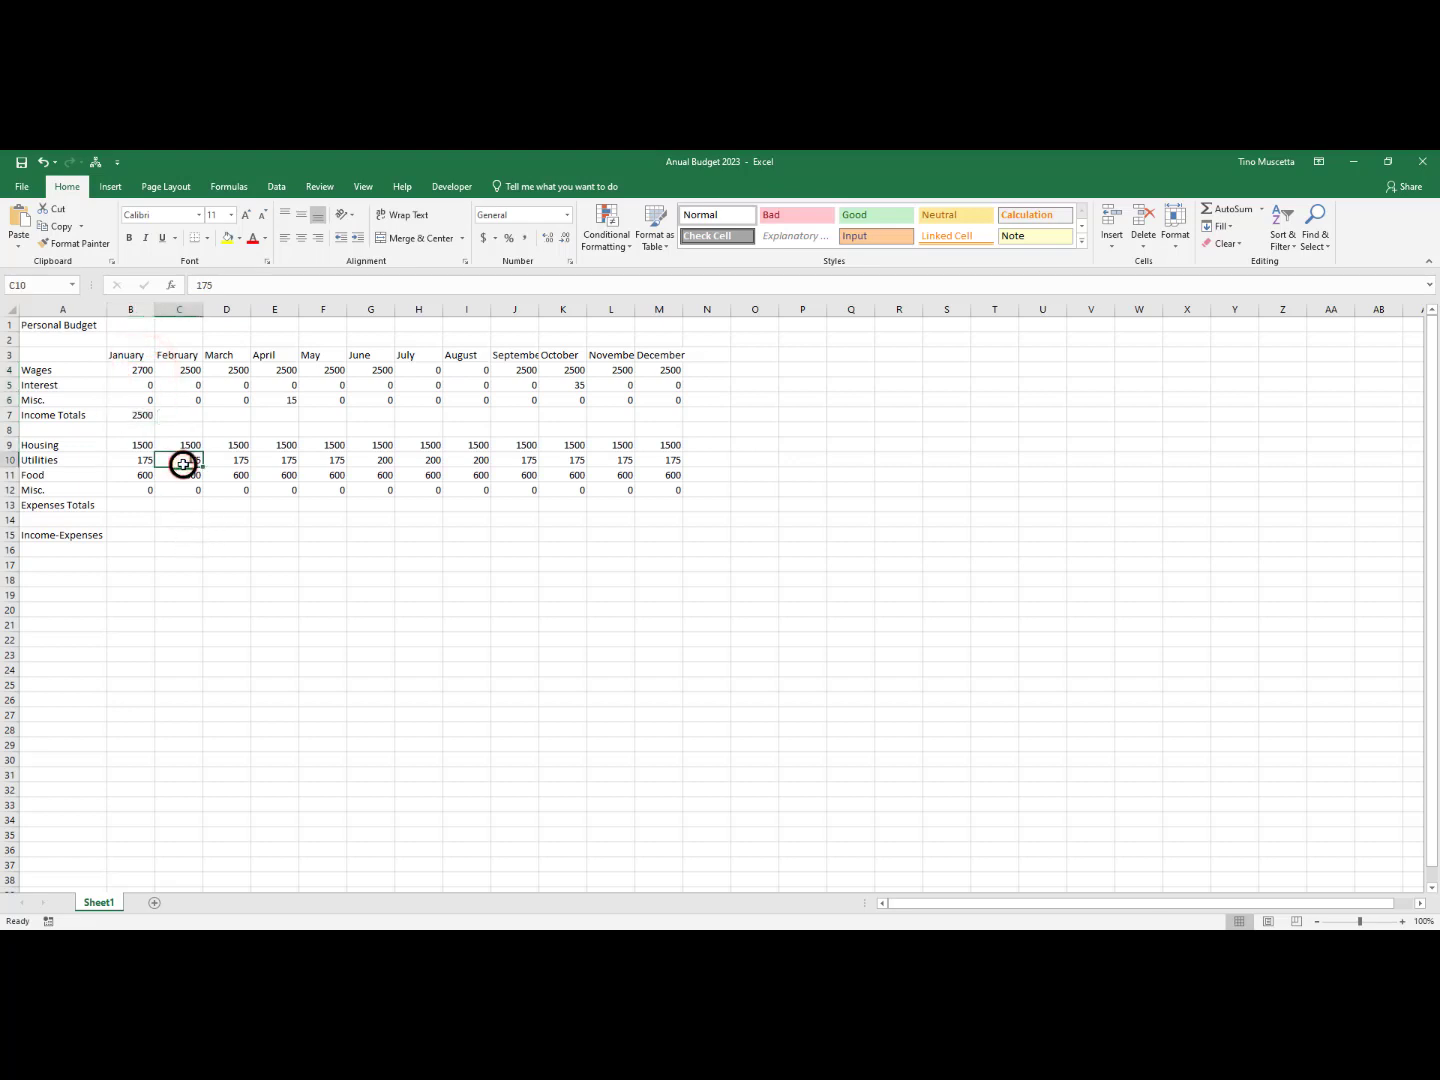
left_click(45, 163)
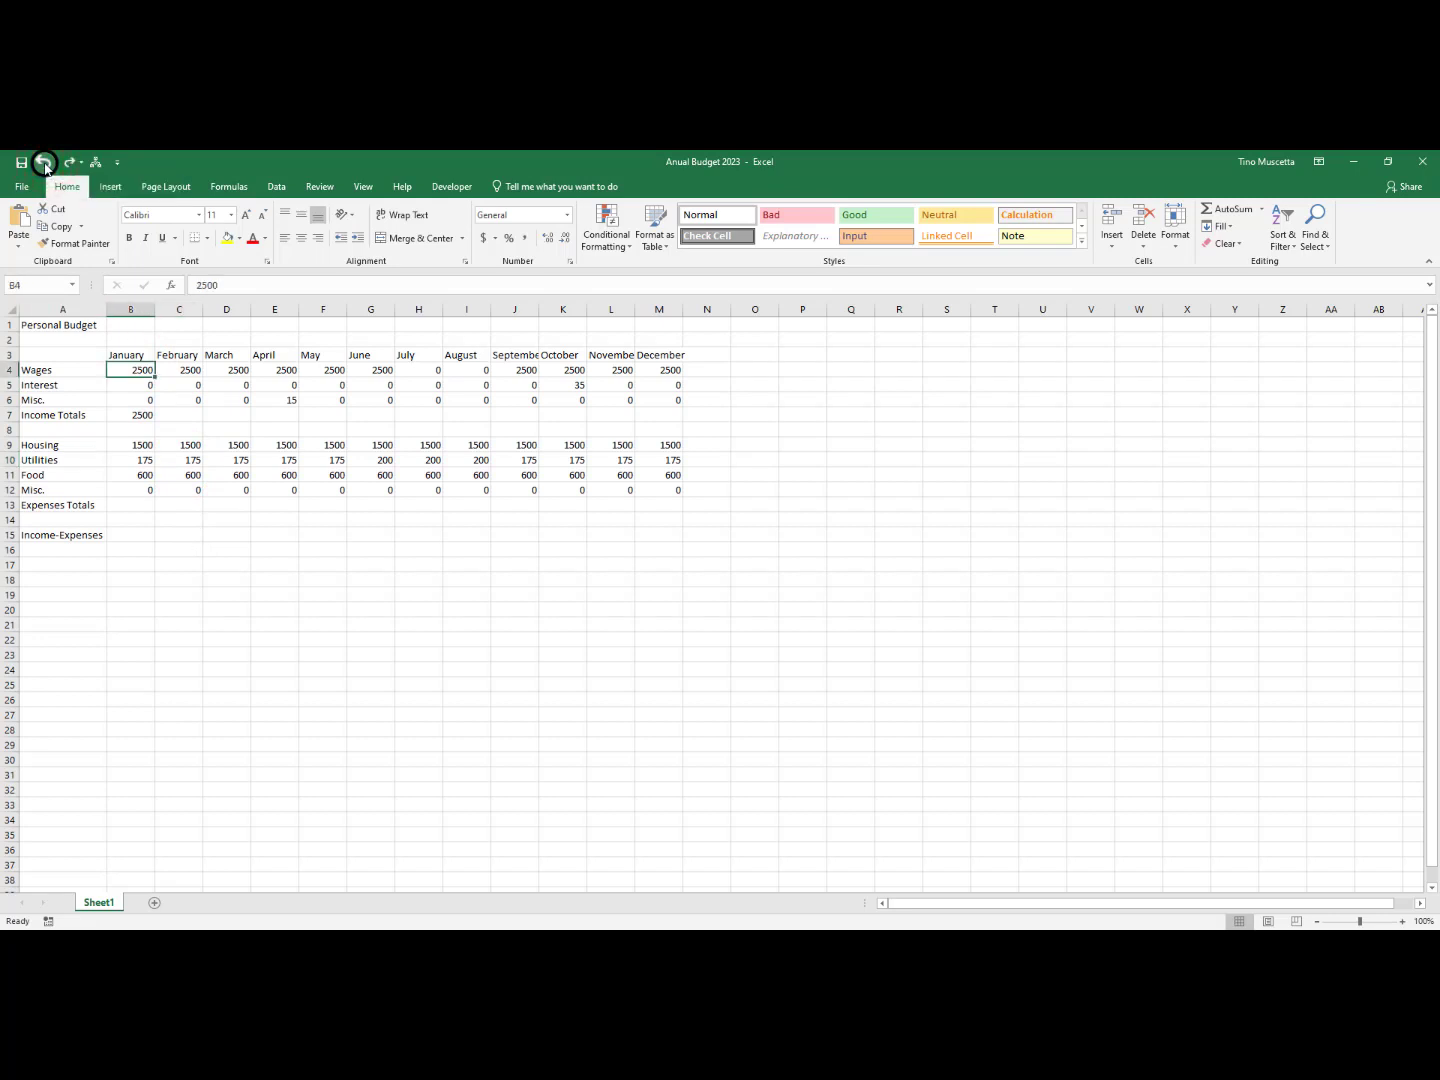
left_click(45, 163)
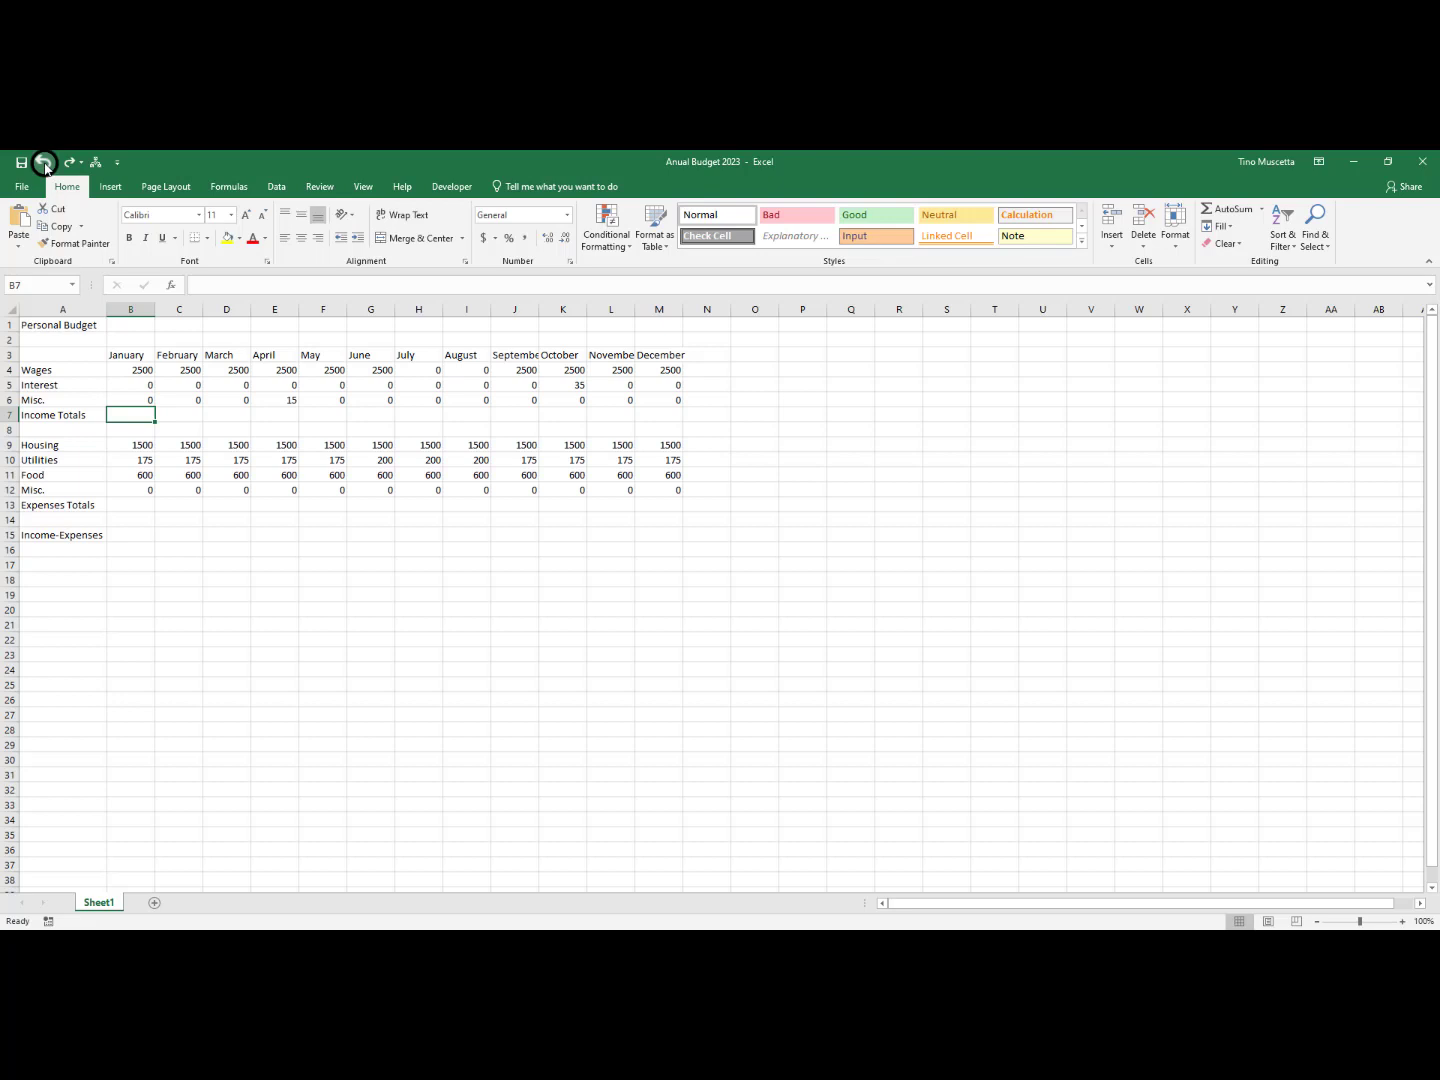
Enter the cell-reference formula =B4+B5+B6 in January's Income Totals cell B7 and review it
type("=")
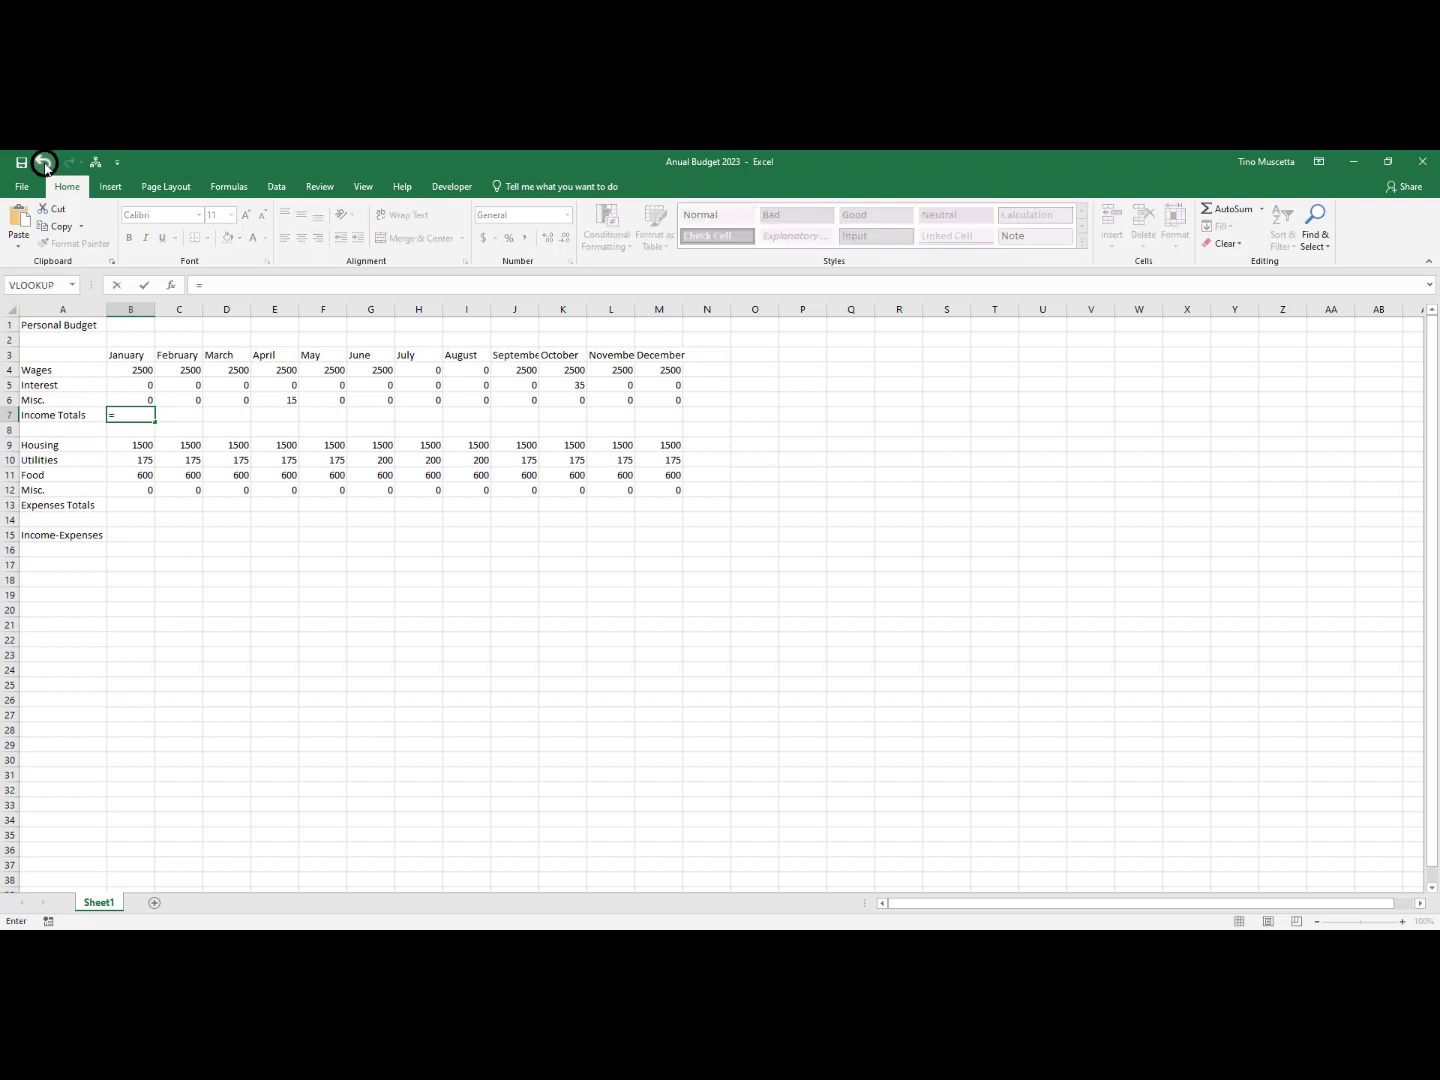
left_click(140, 369)
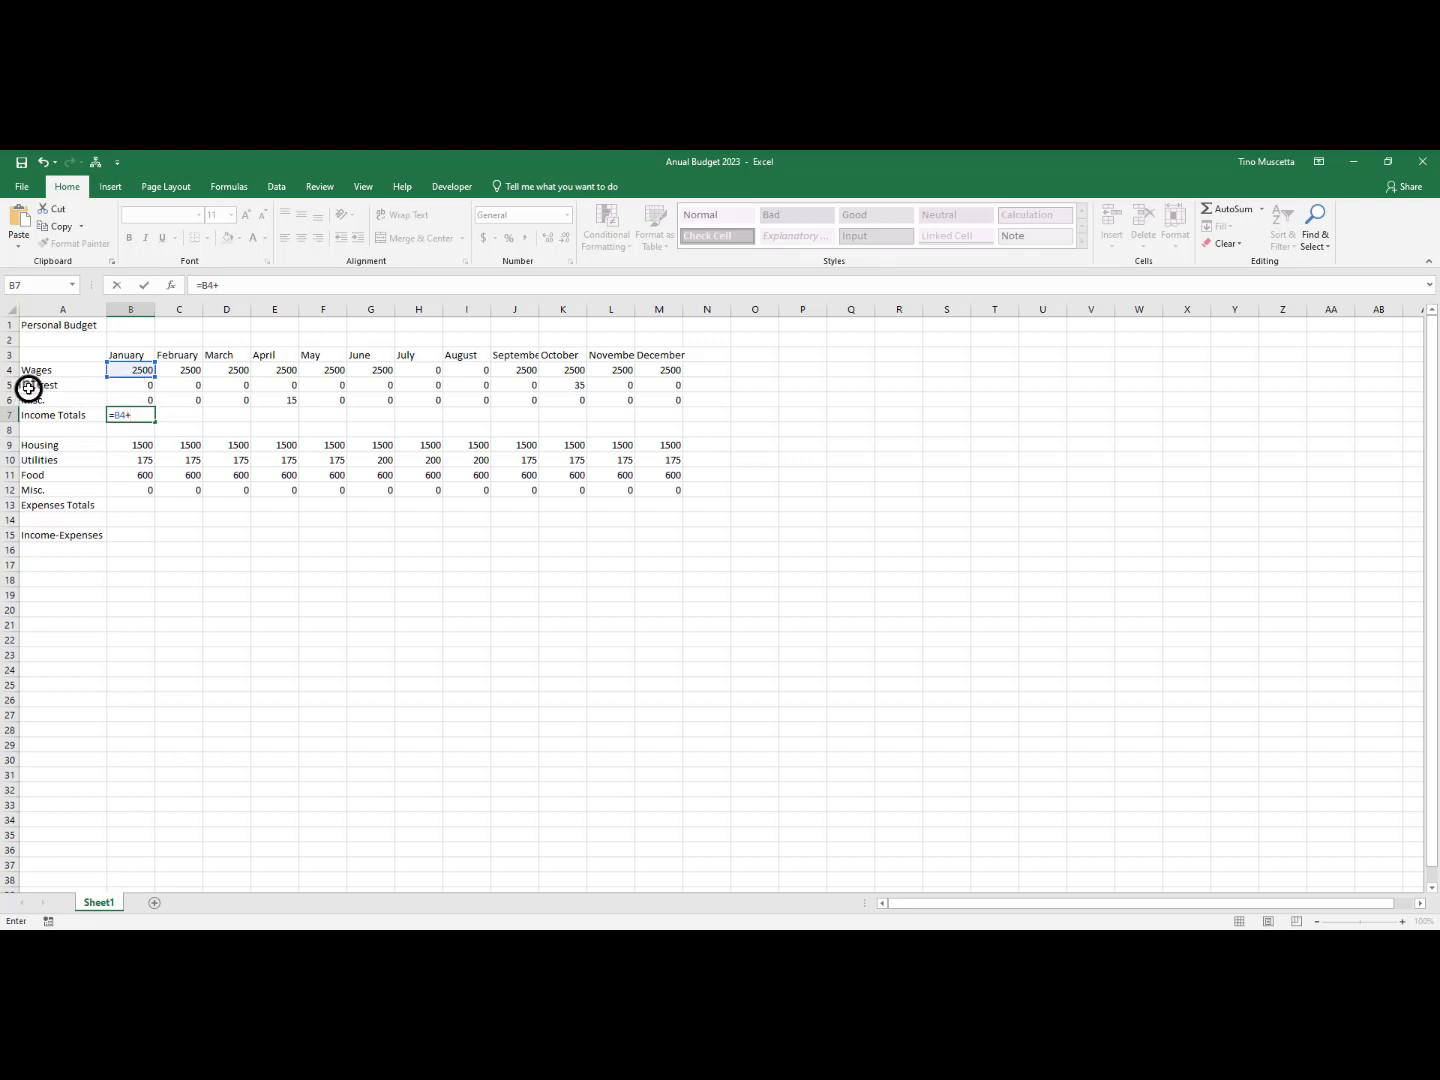
left_click(136, 388)
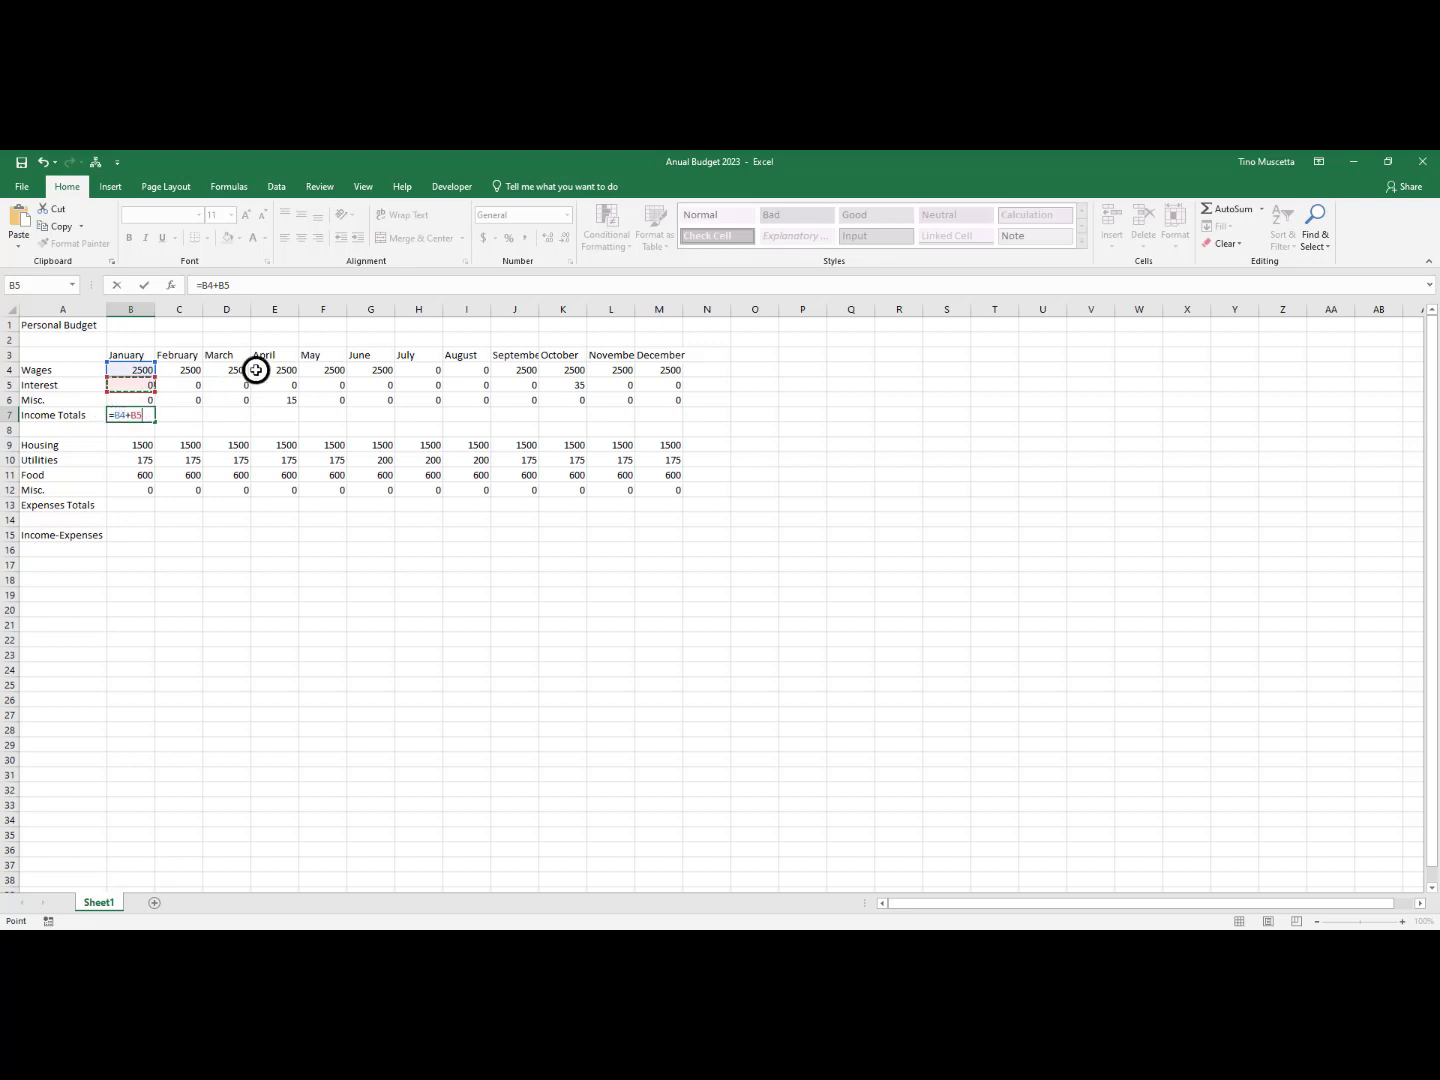
type("+")
left_click(132, 401)
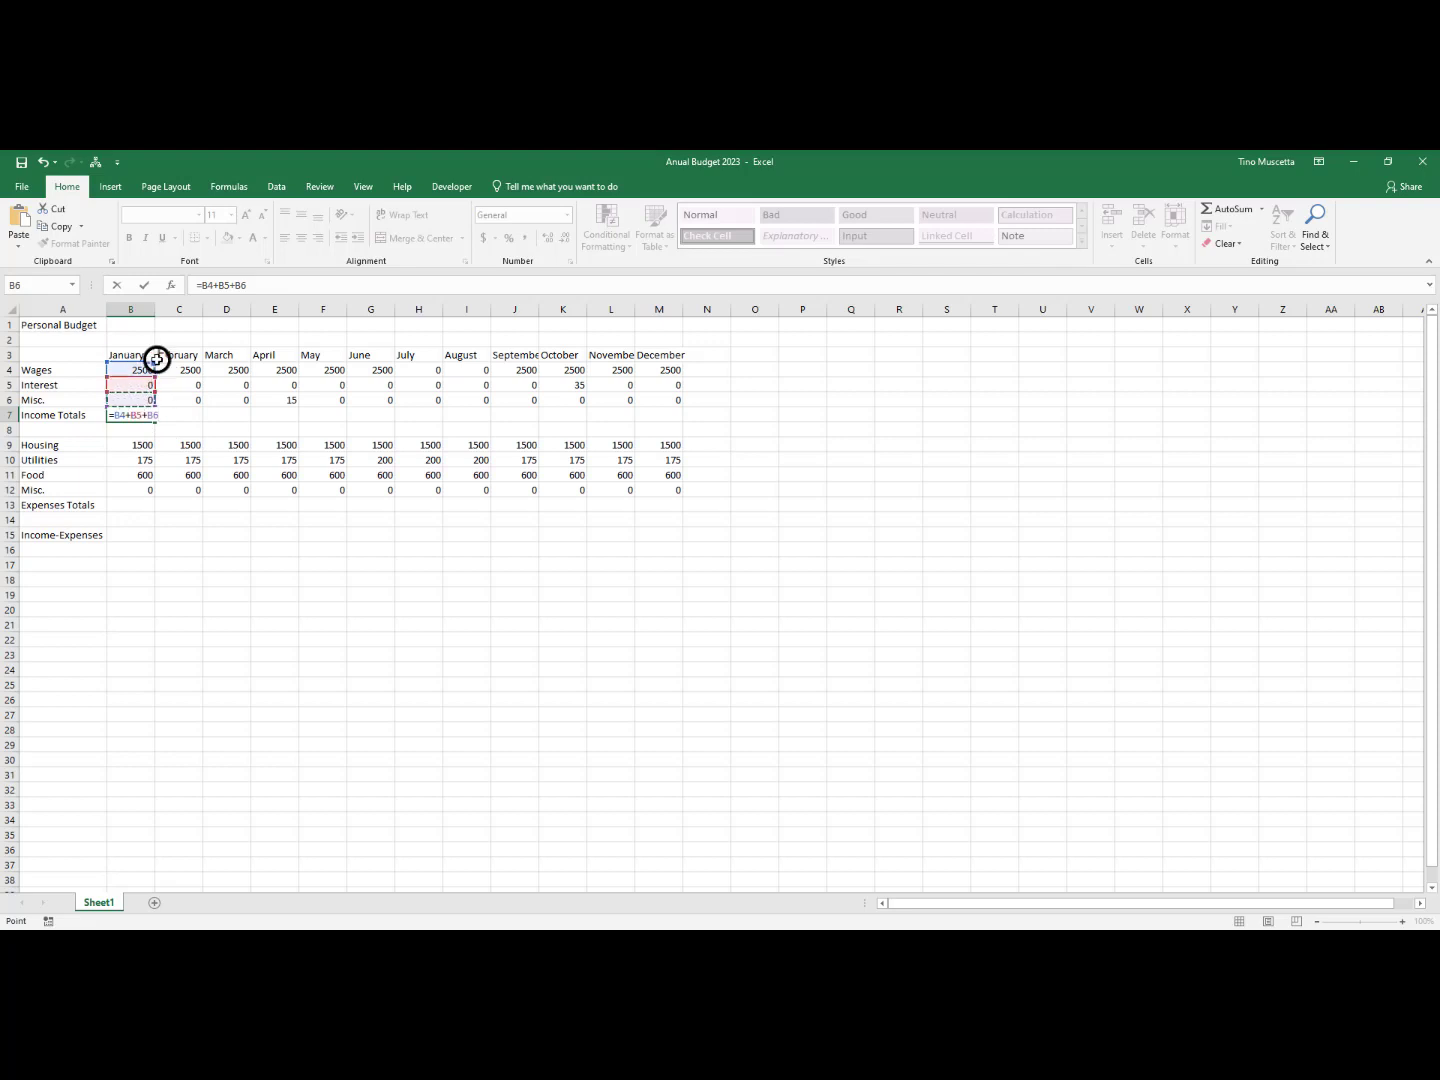
key("Return")
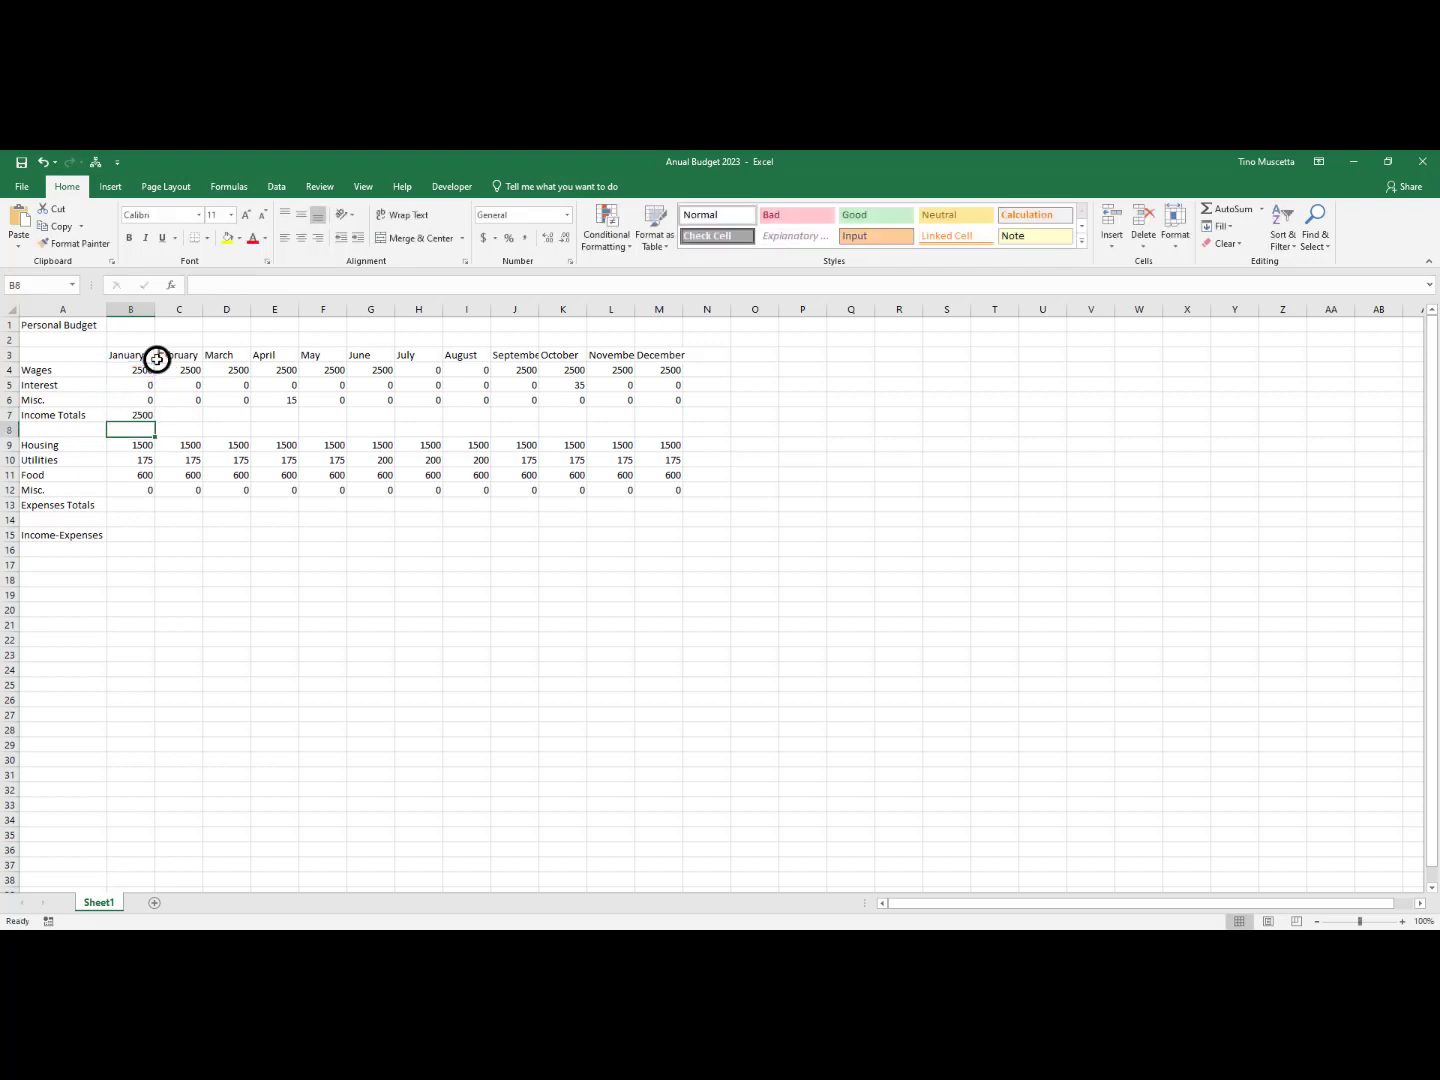
left_click(150, 414)
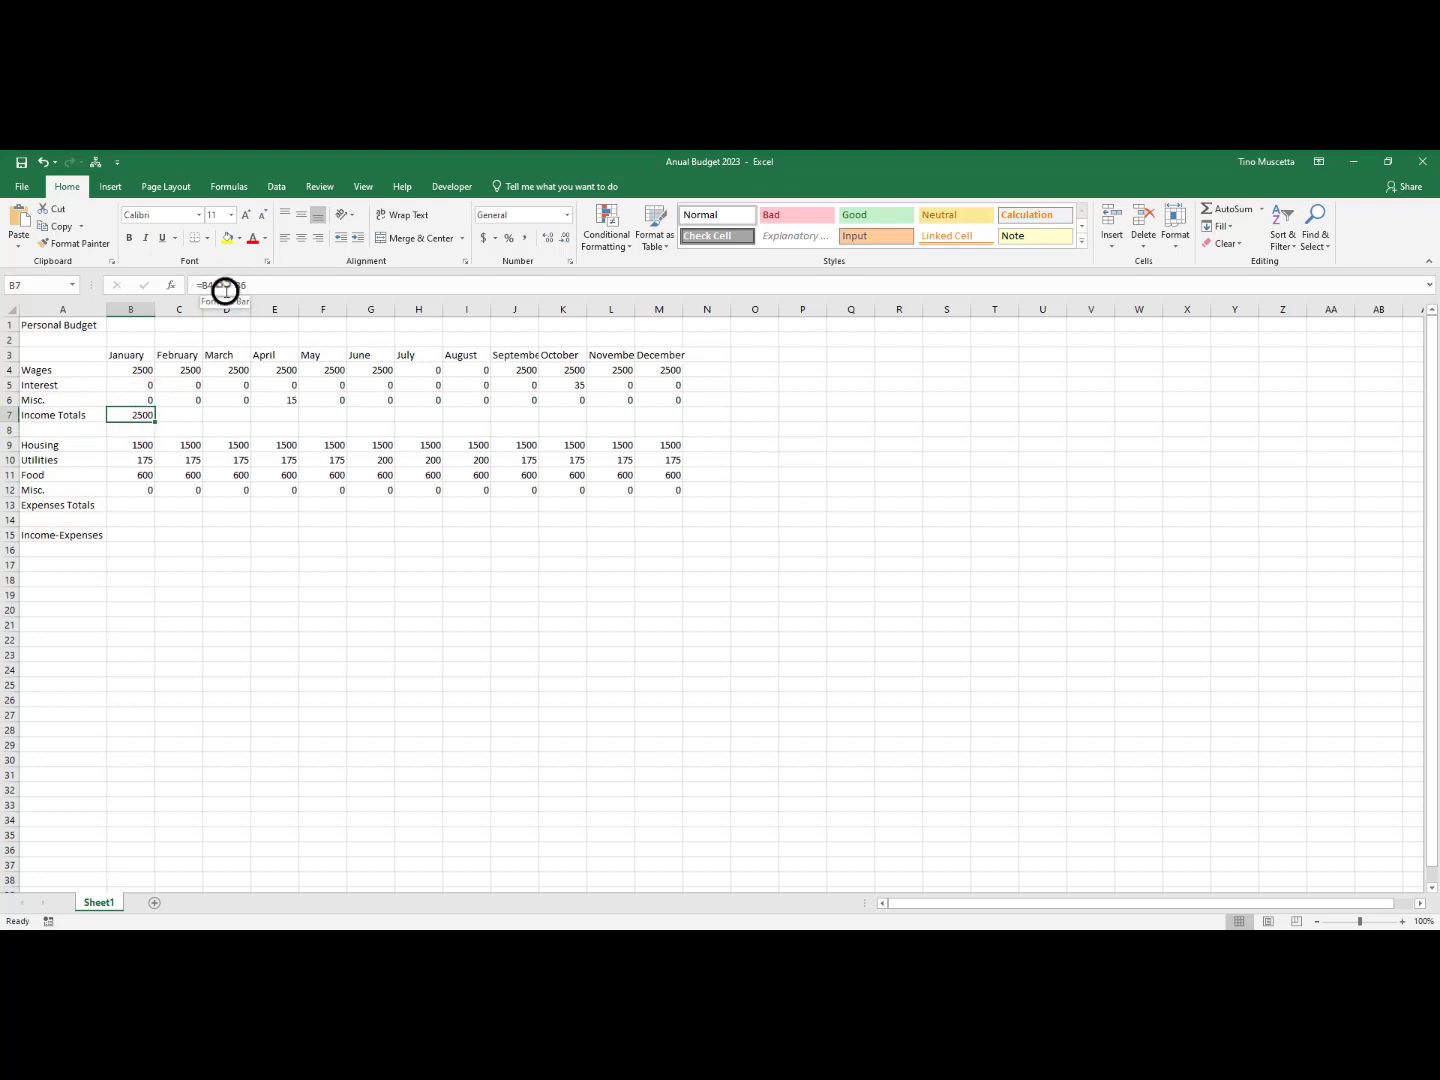
Set January's Wages in B4 to 2700 and check how the Income Totals formula in B7 responds
left_click(137, 372)
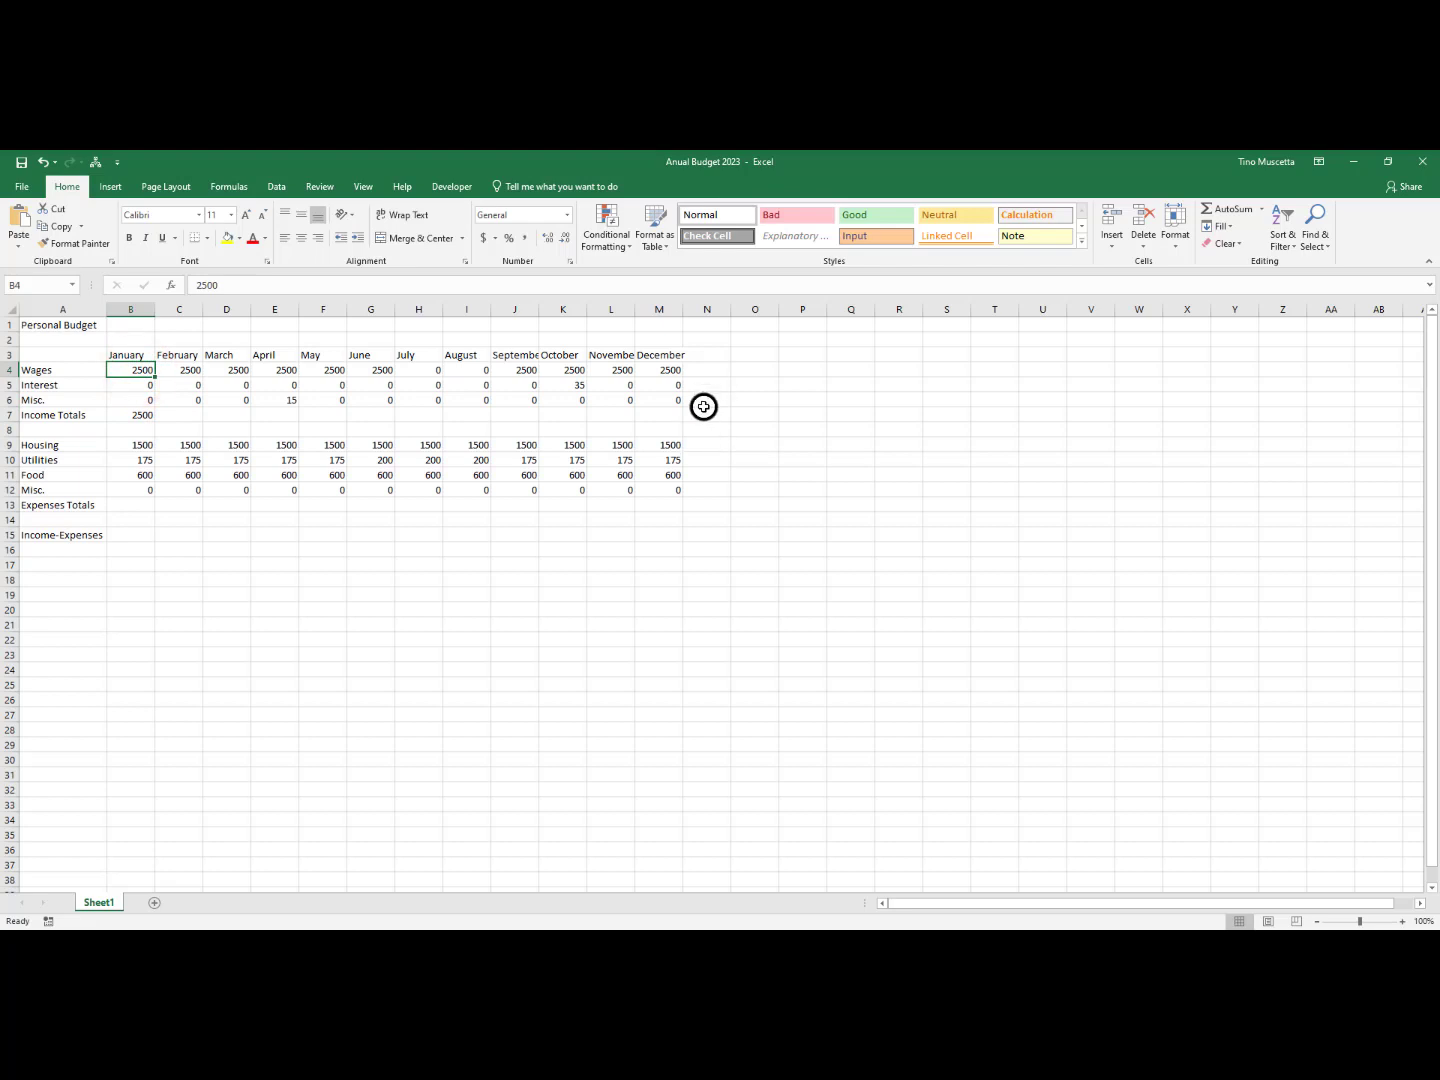
type("2700")
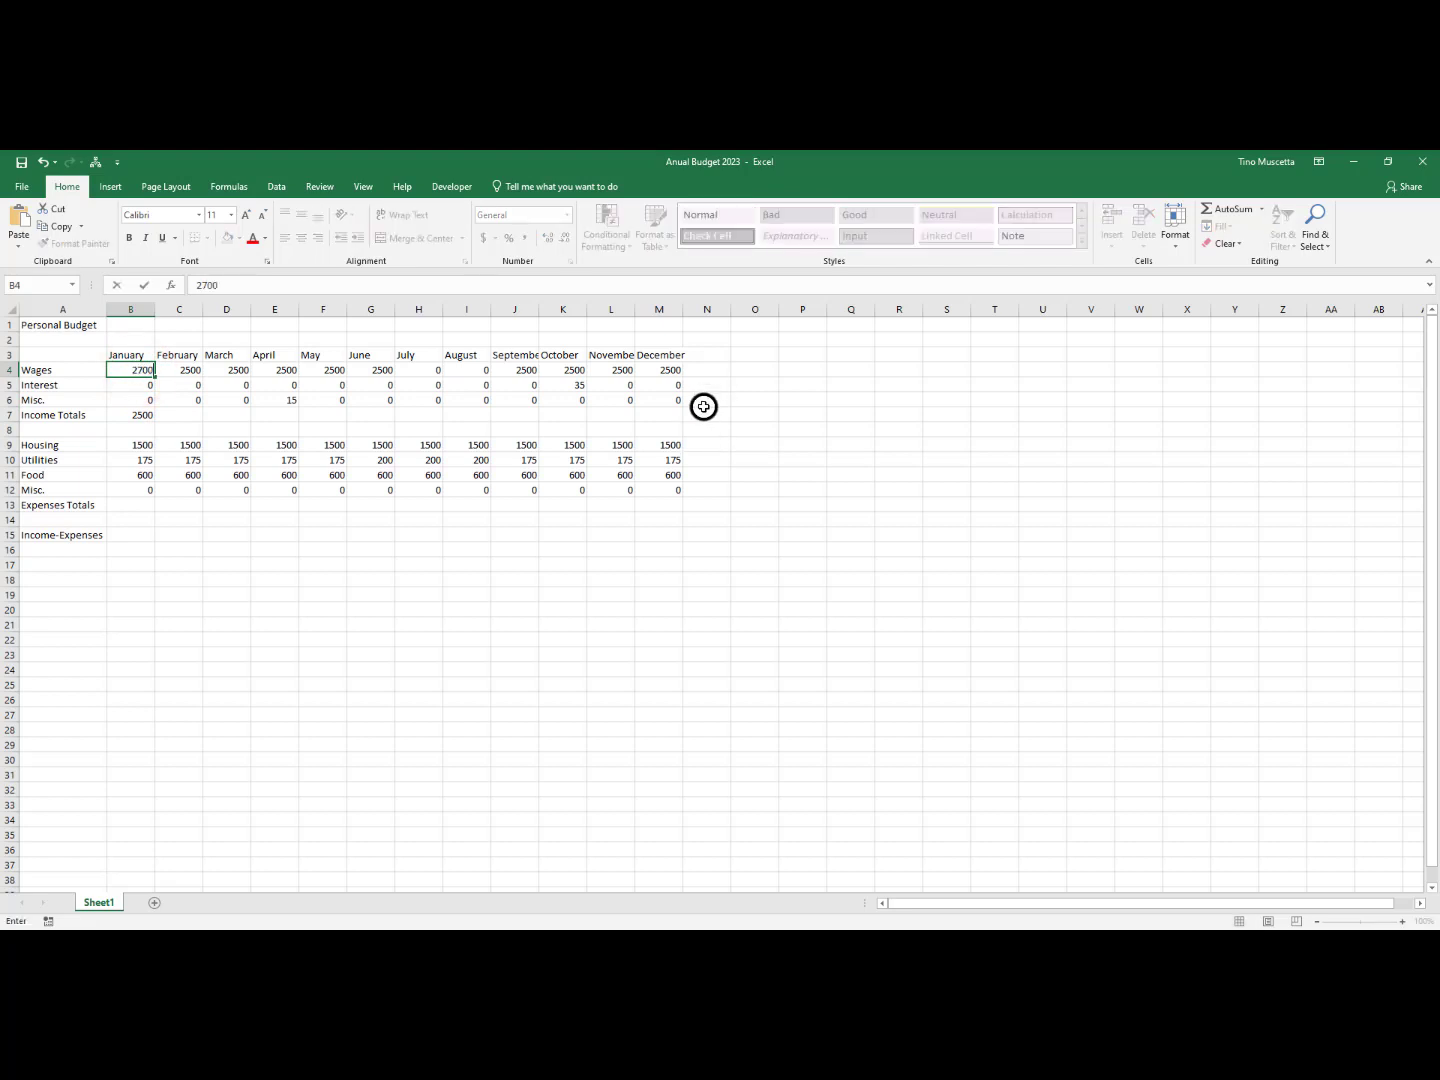
key("Return")
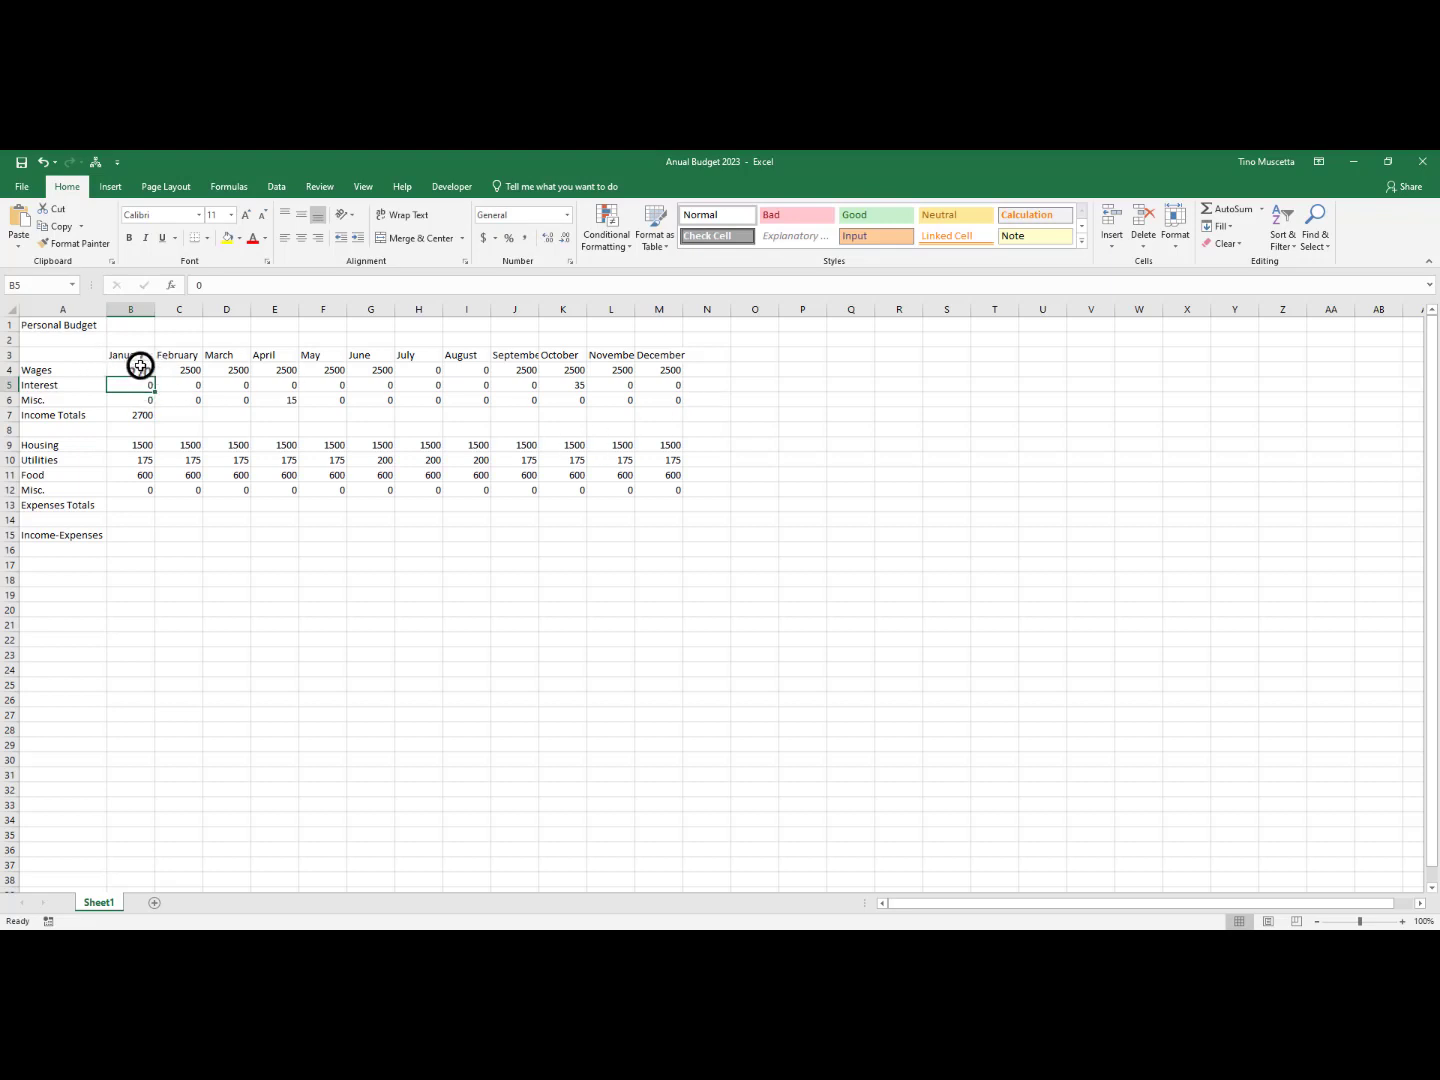
left_click(140, 415)
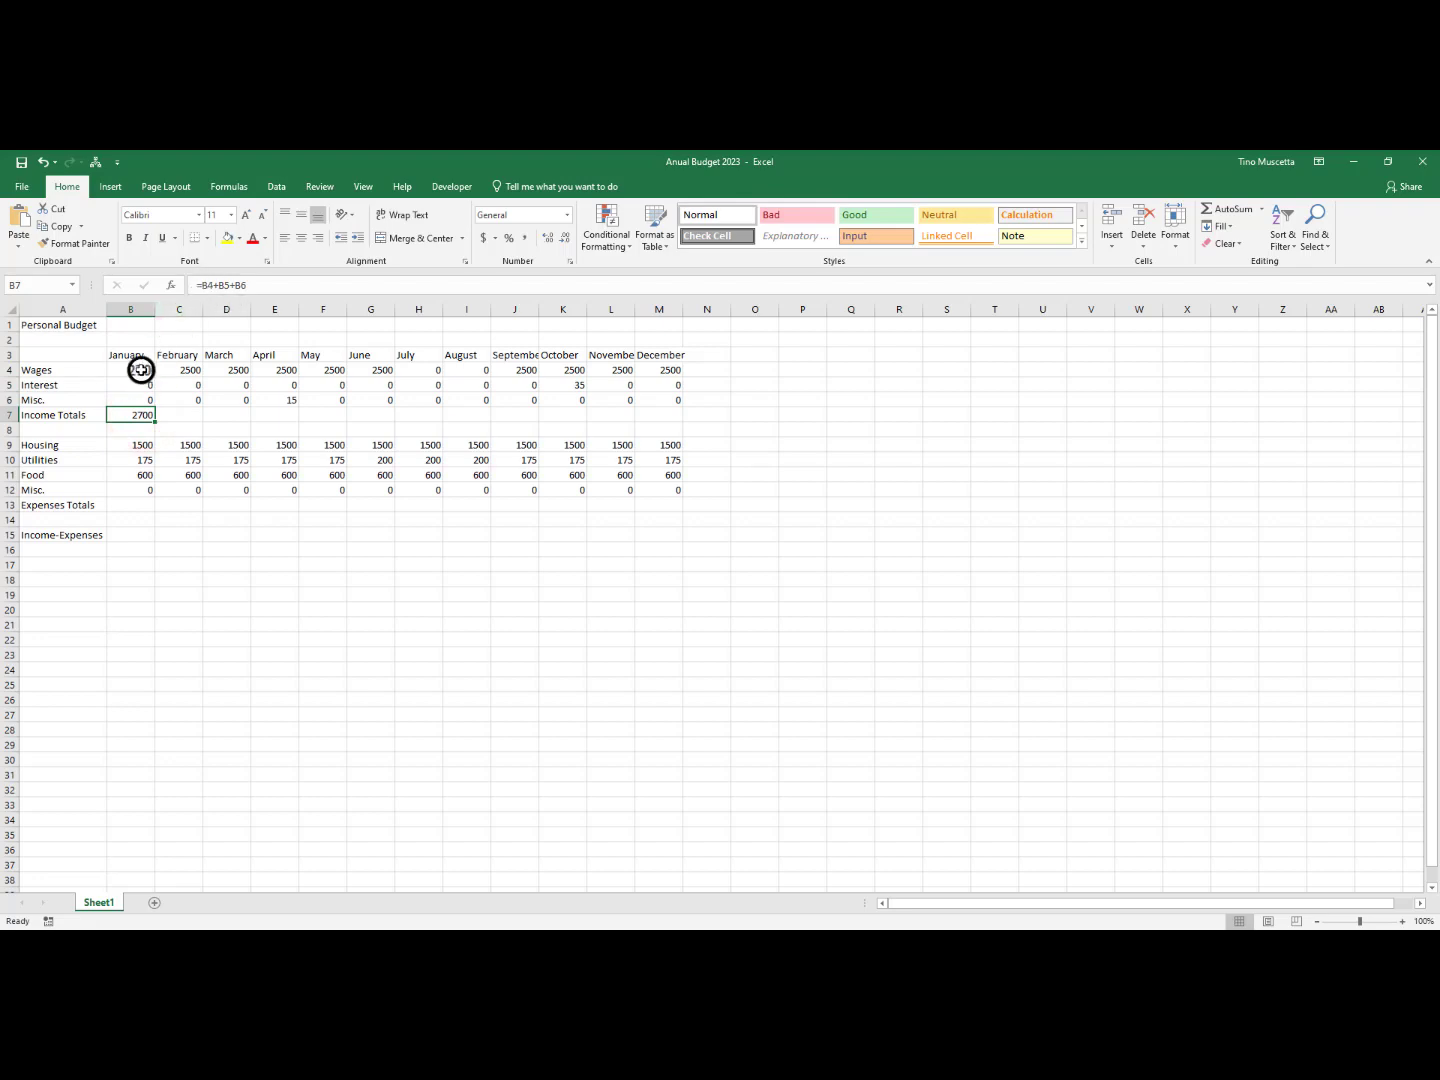
Set January's Wages in B4 to 1 and check the Income Totals cell B7 again
left_click(141, 370)
type("1")
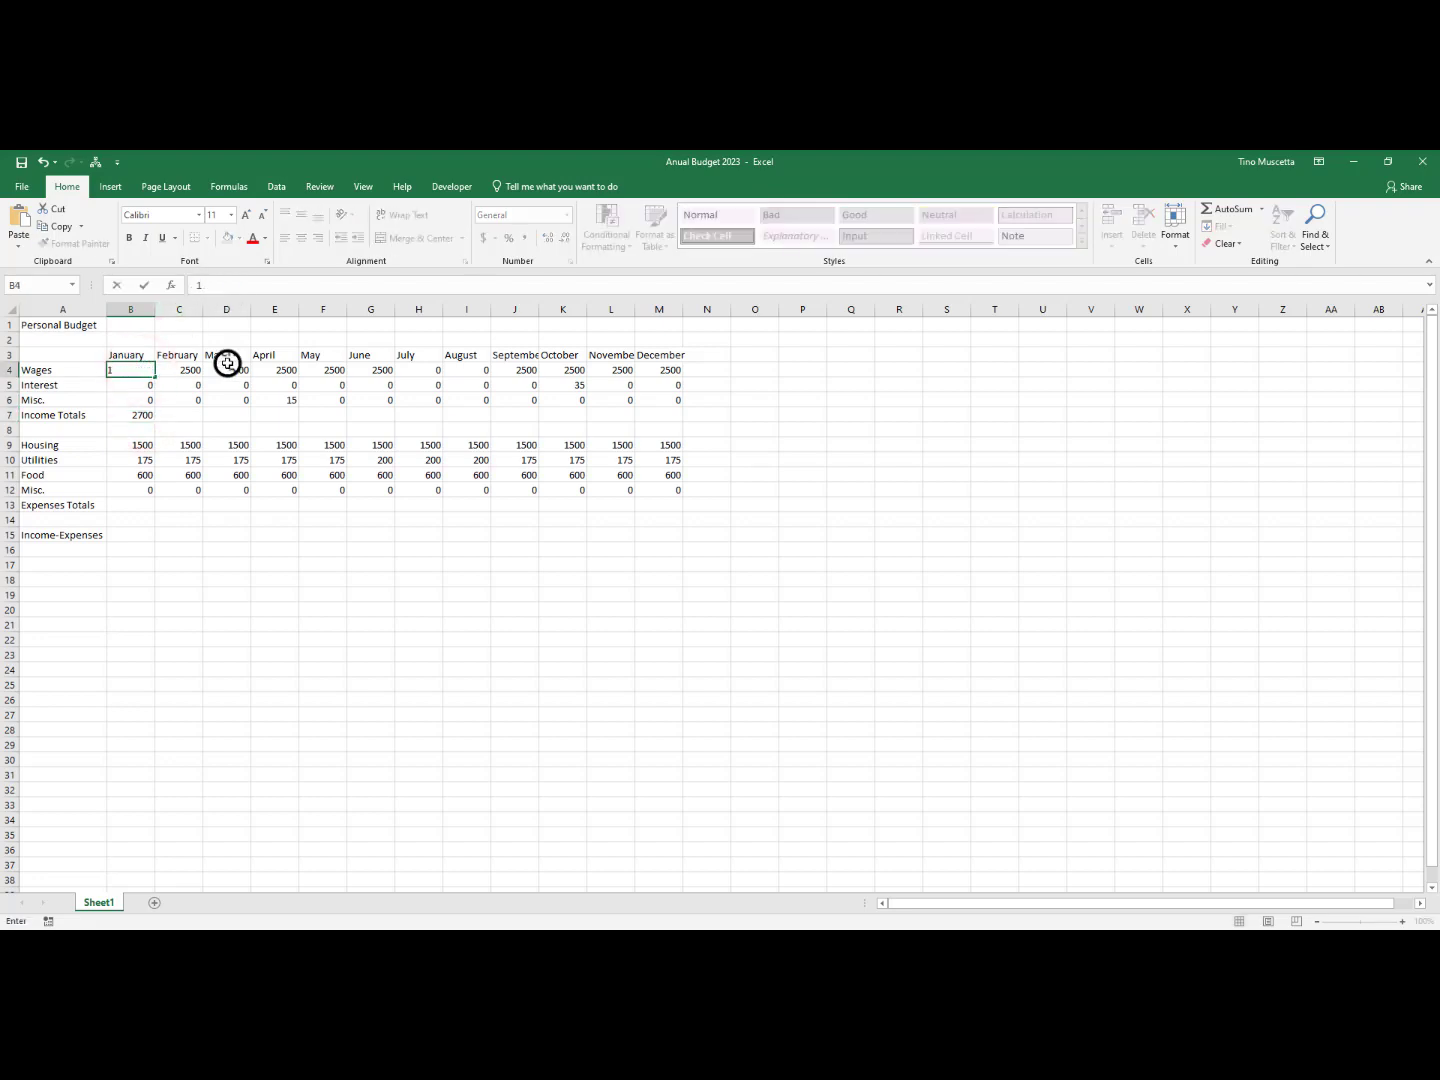
key("Return")
left_click(140, 415)
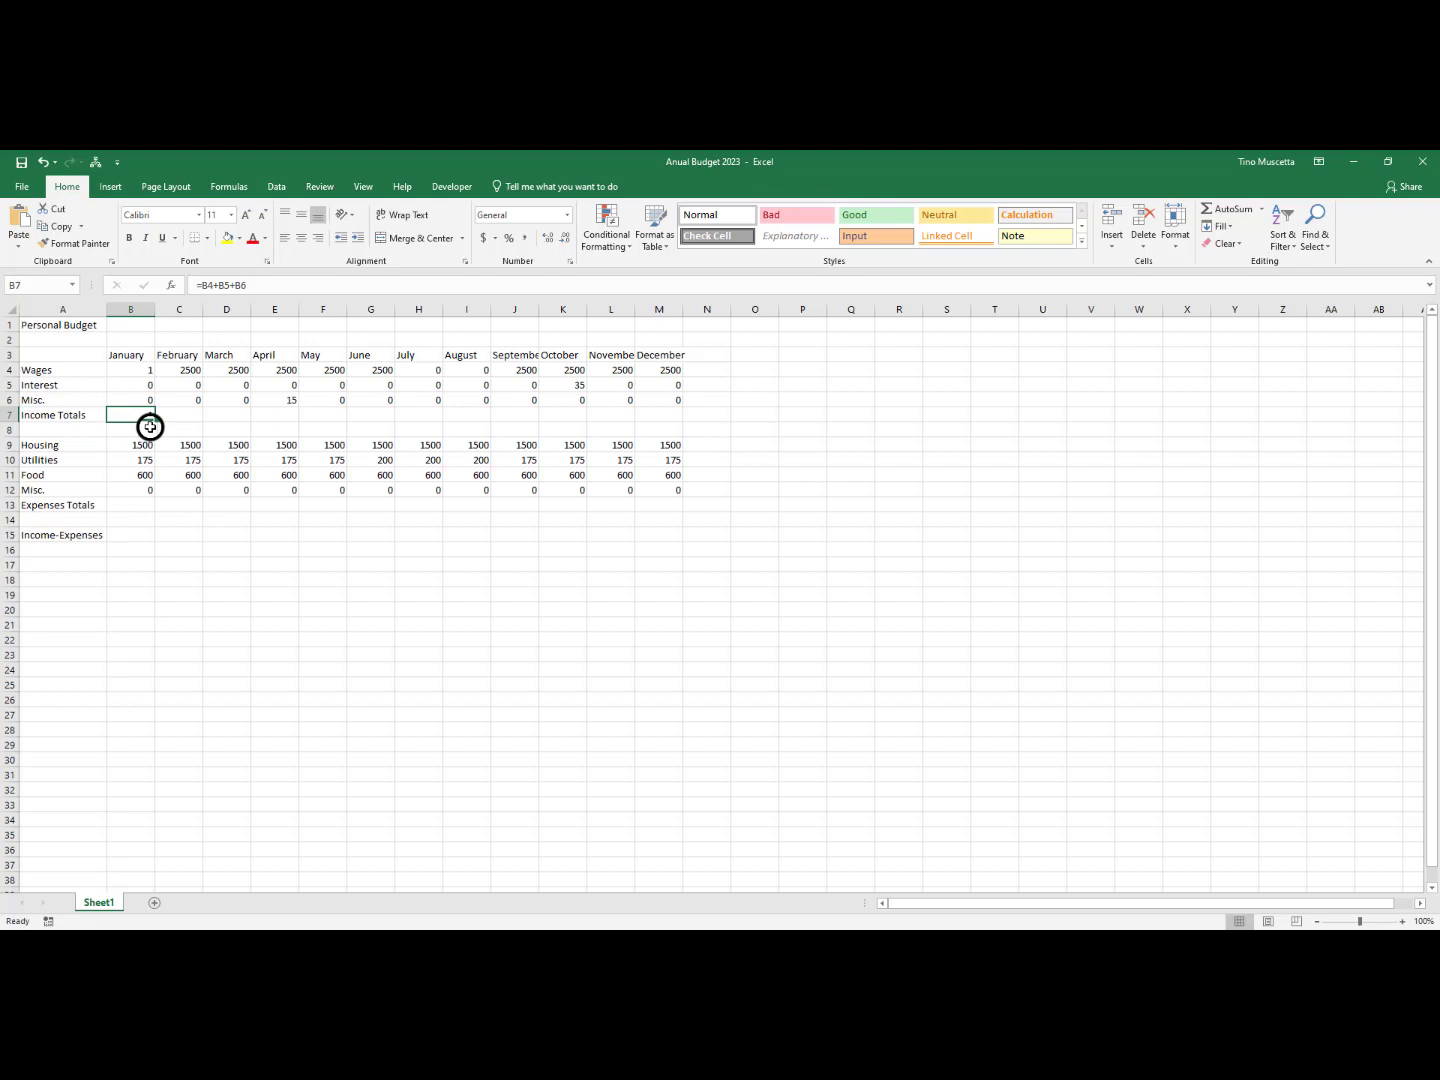
Undo both January Wages changes in B4 and the cell-reference formula in B7
left_click(44, 163)
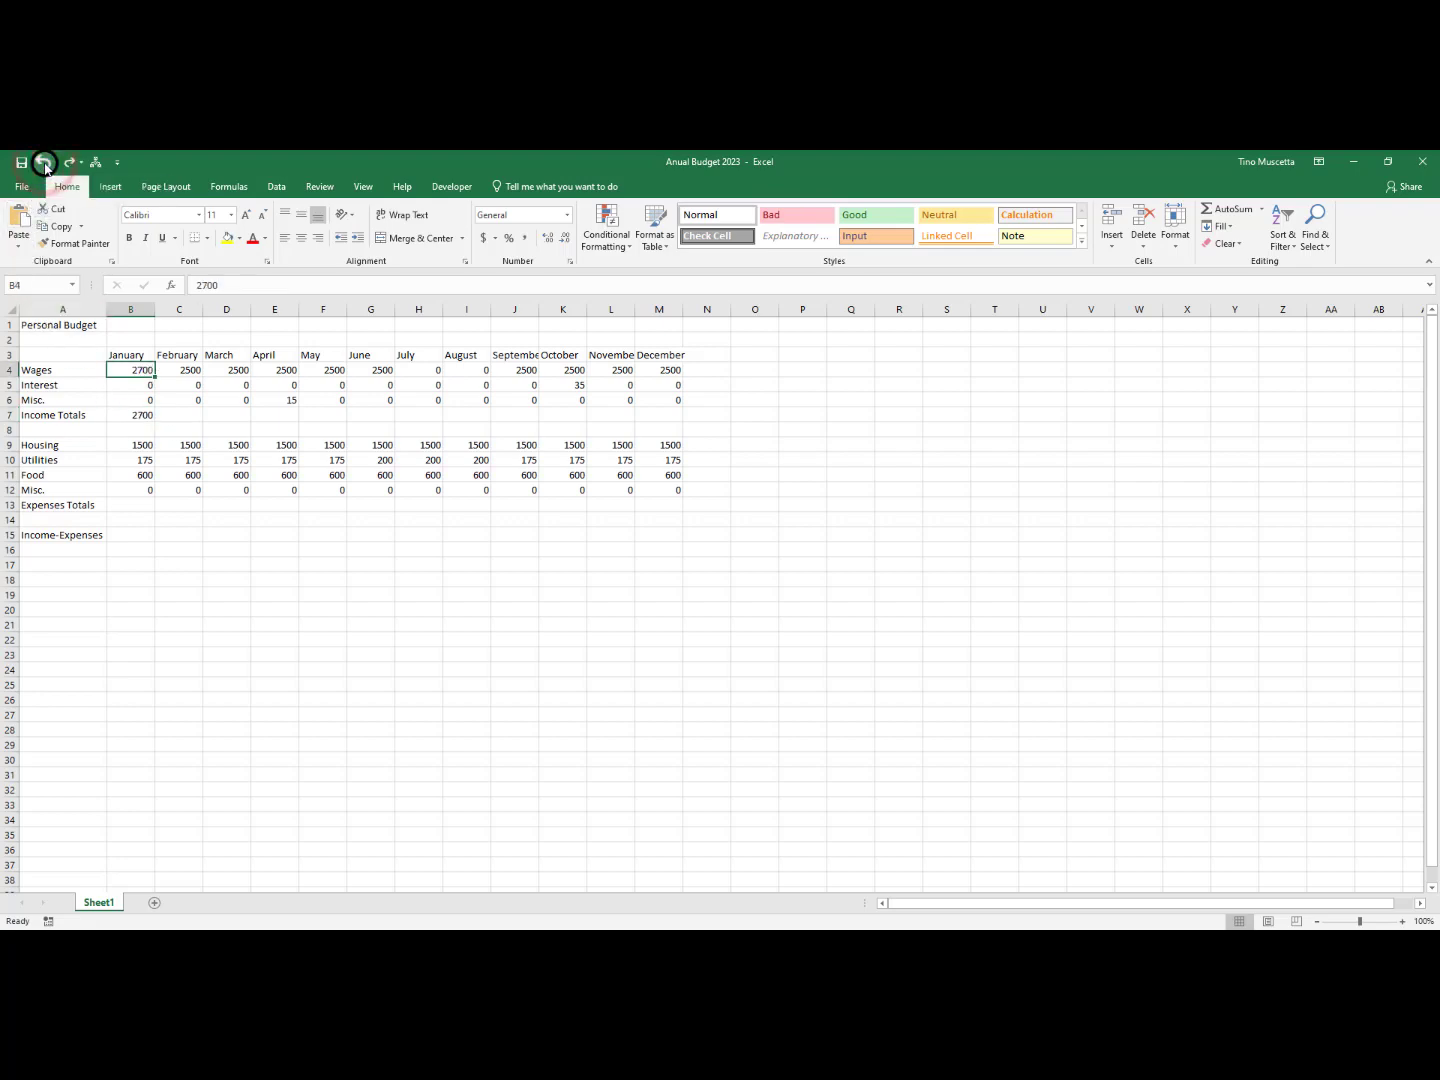
left_click(44, 164)
left_click(44, 163)
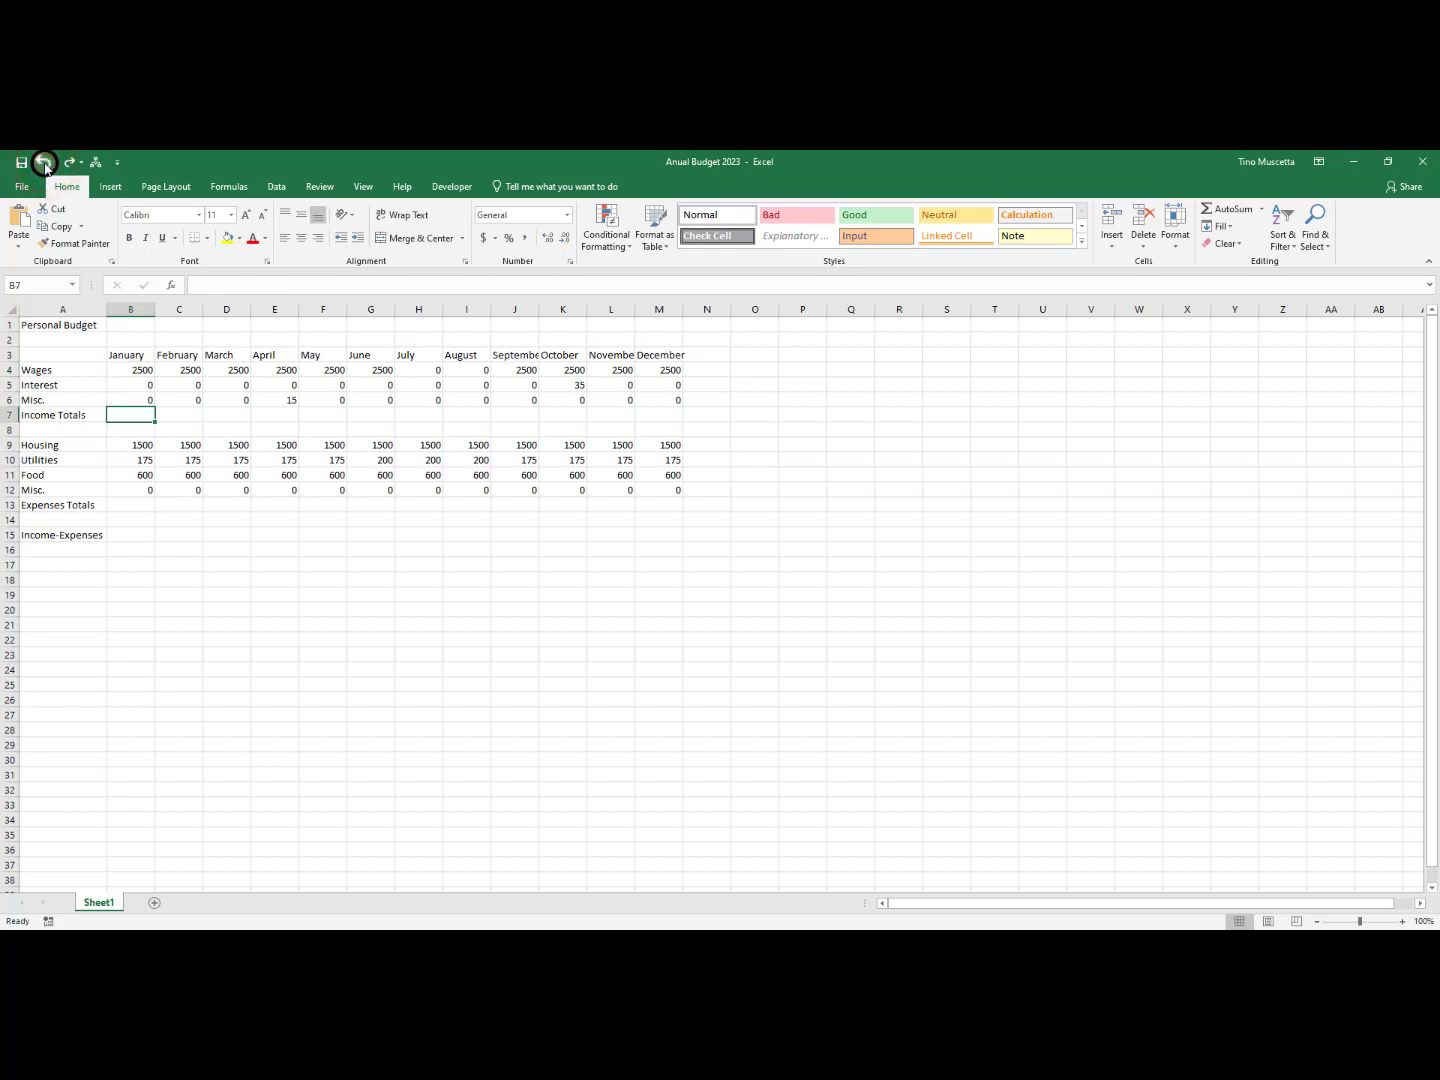
Examine January's income cells B4:B6 and the empty Income Totals cell B7 beneath them
left_click(149, 369)
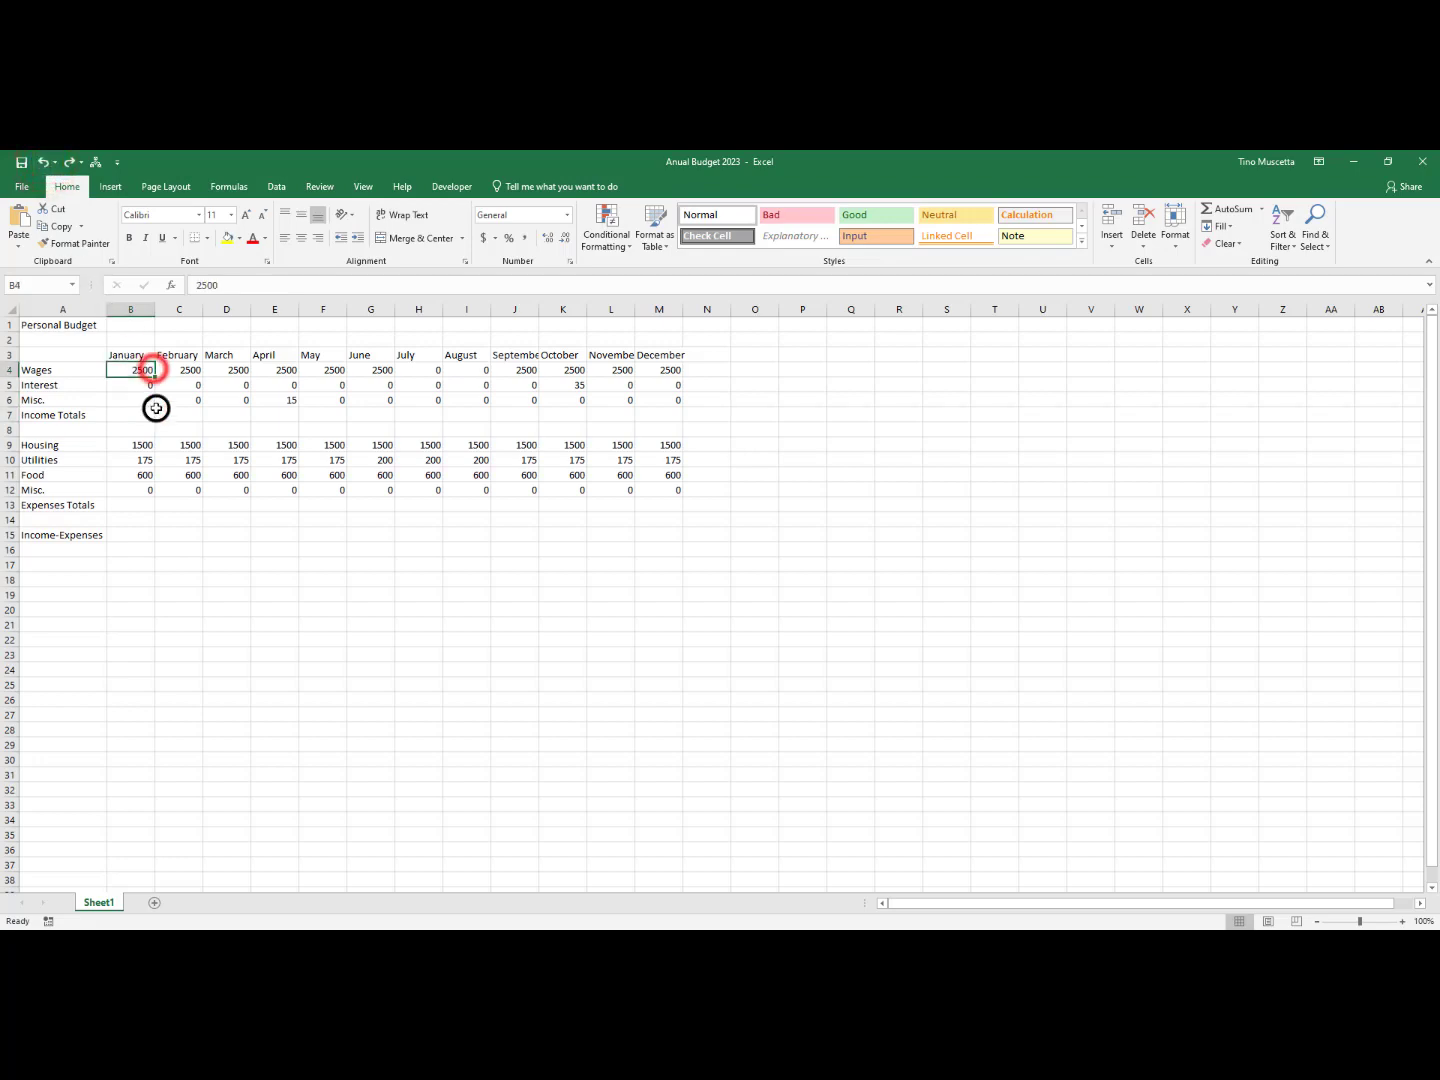
left_click(145, 385)
left_click(143, 402)
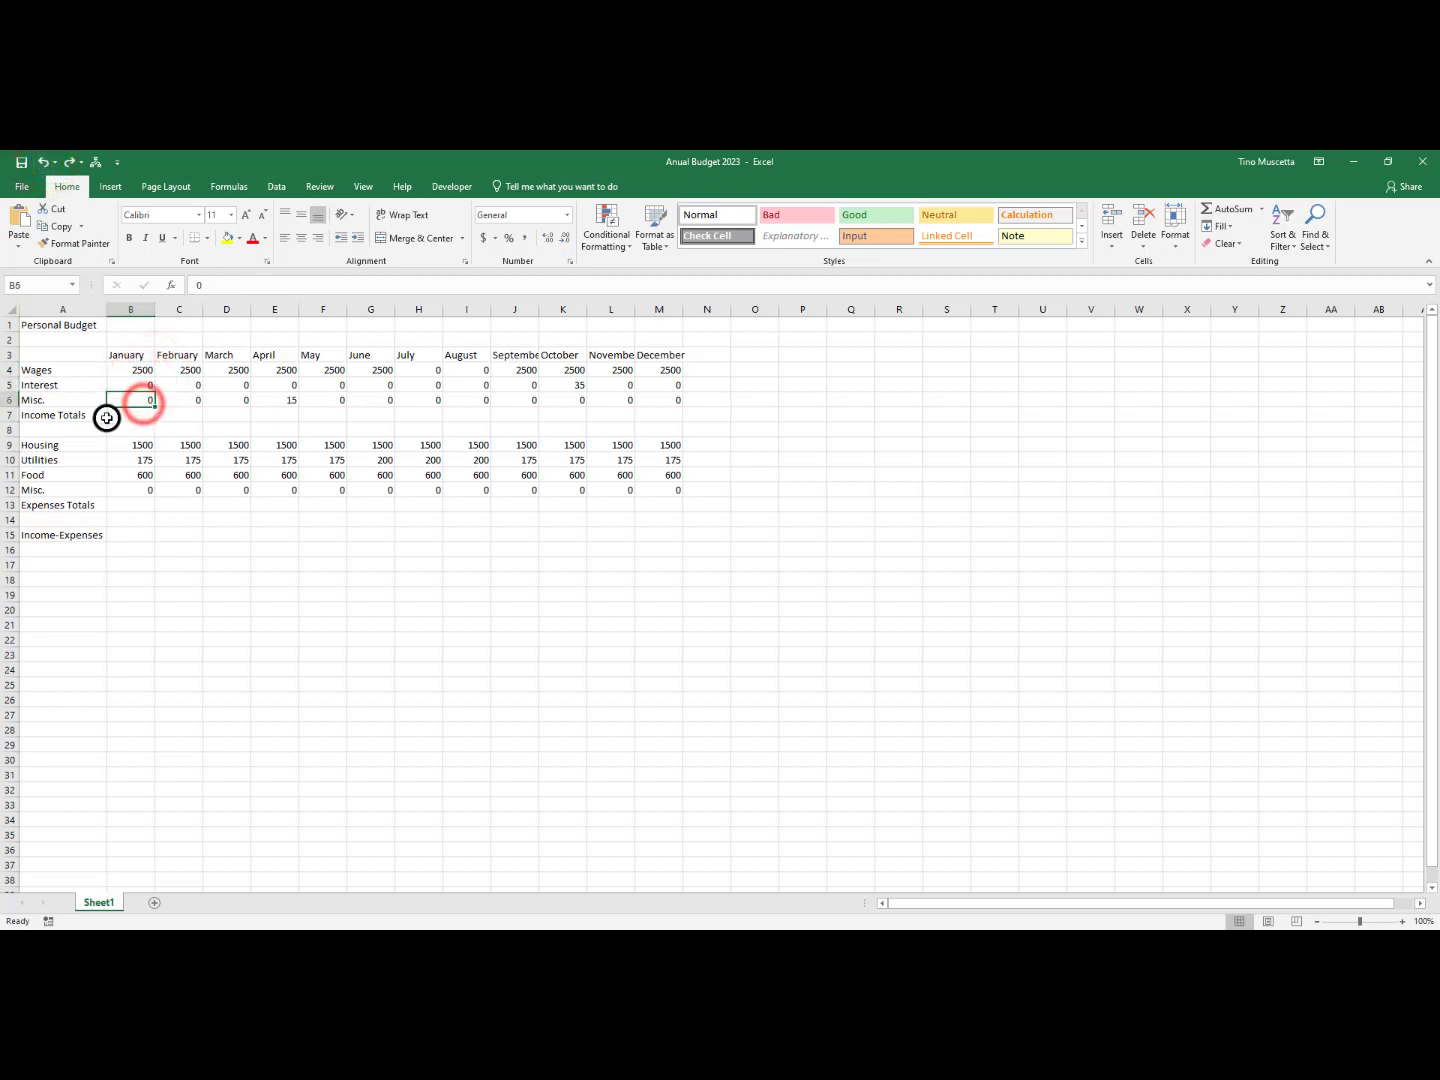
left_click(119, 413)
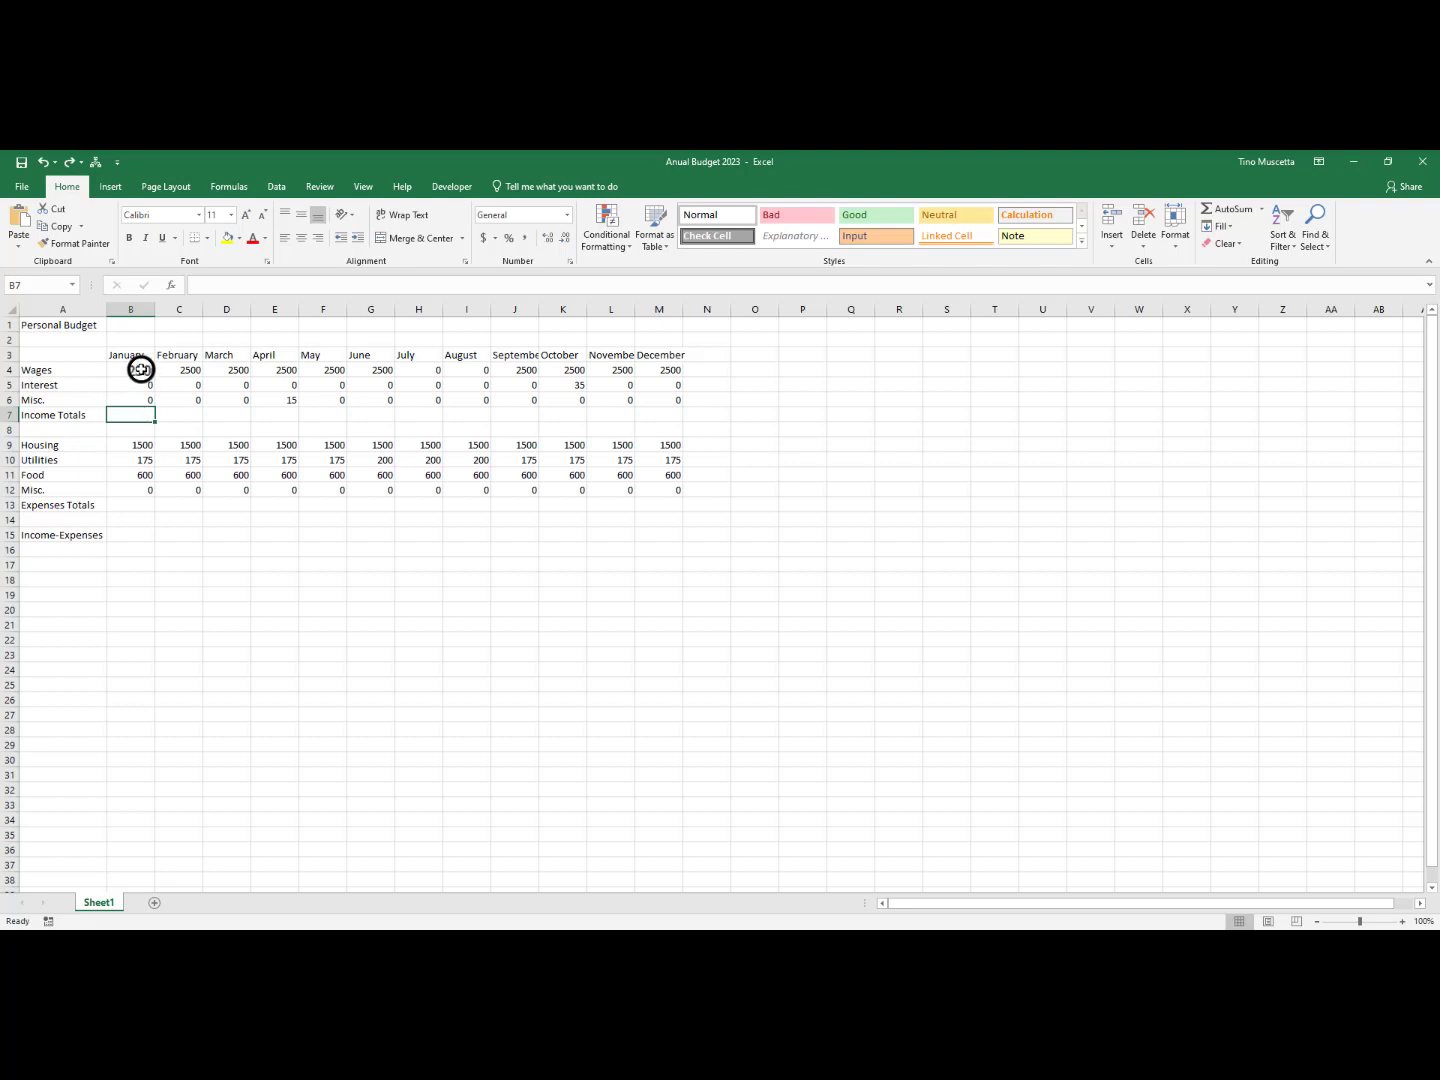
left_click(139, 371)
left_click(138, 386)
left_click(133, 398)
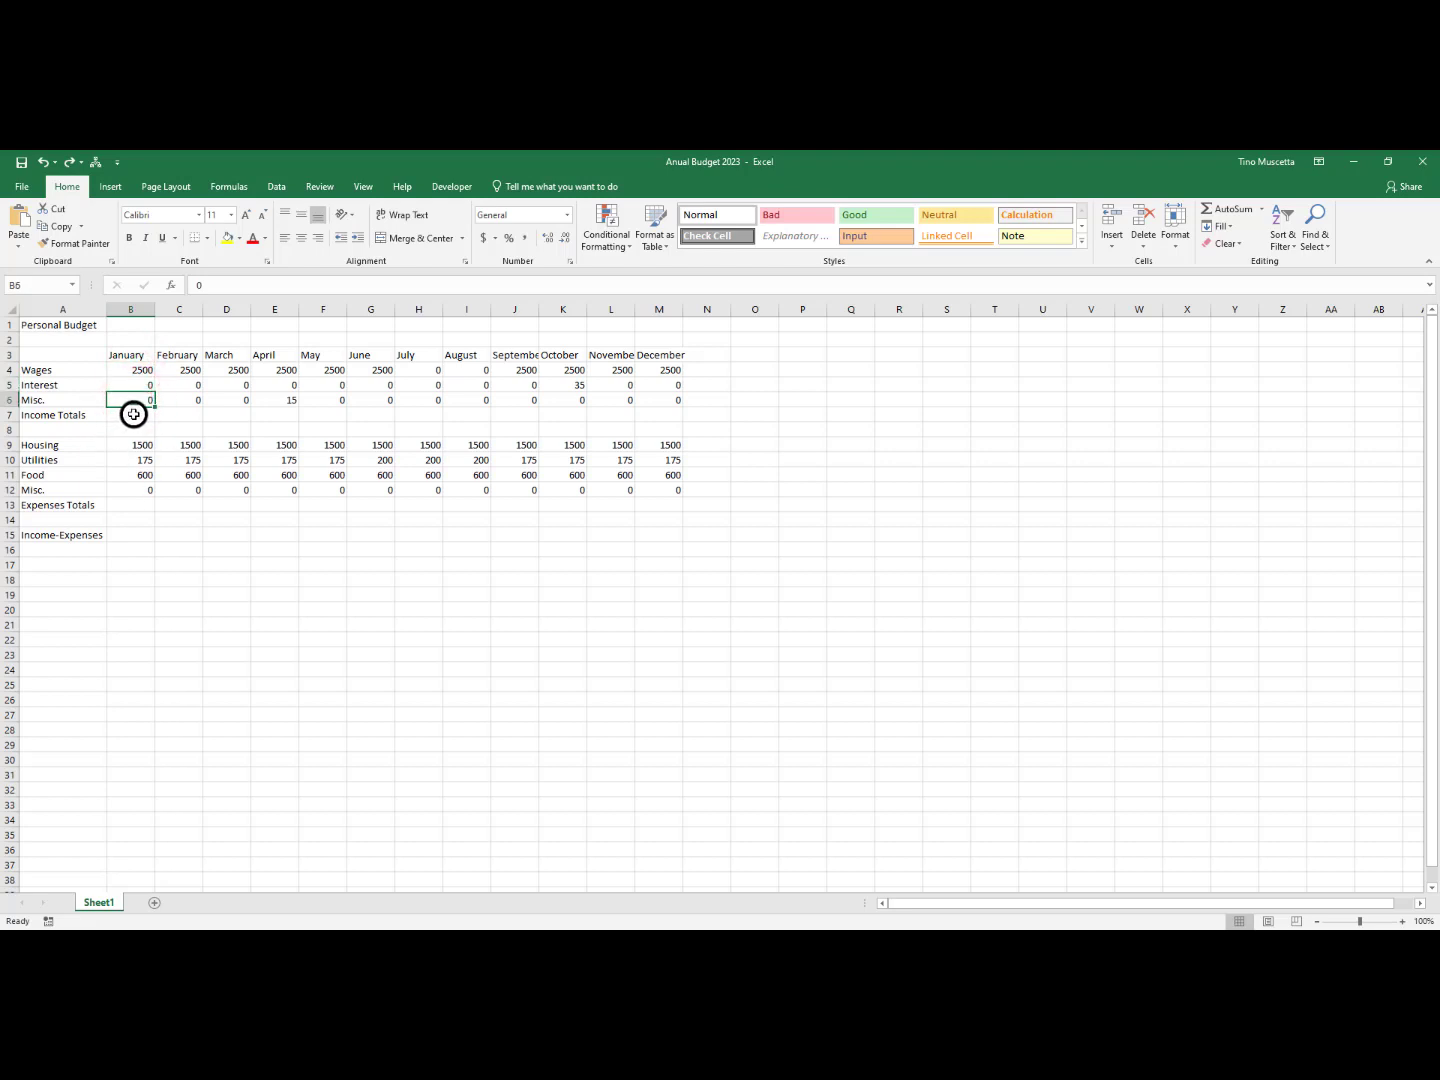
left_click_drag(140, 372, 143, 398)
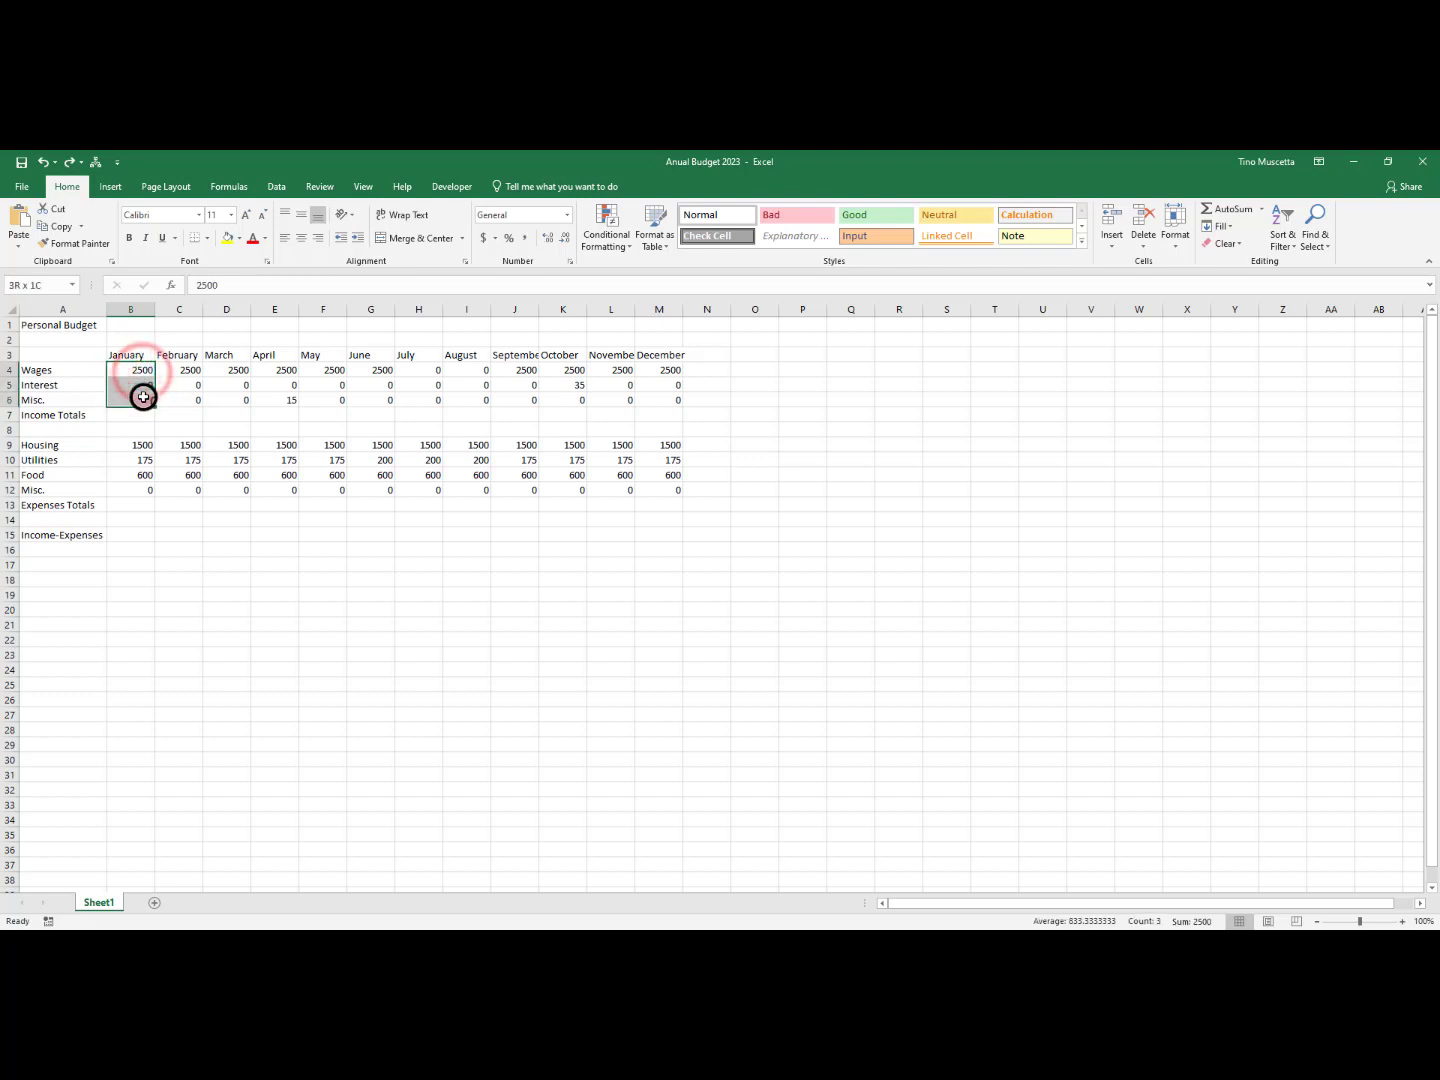
left_click(175, 388)
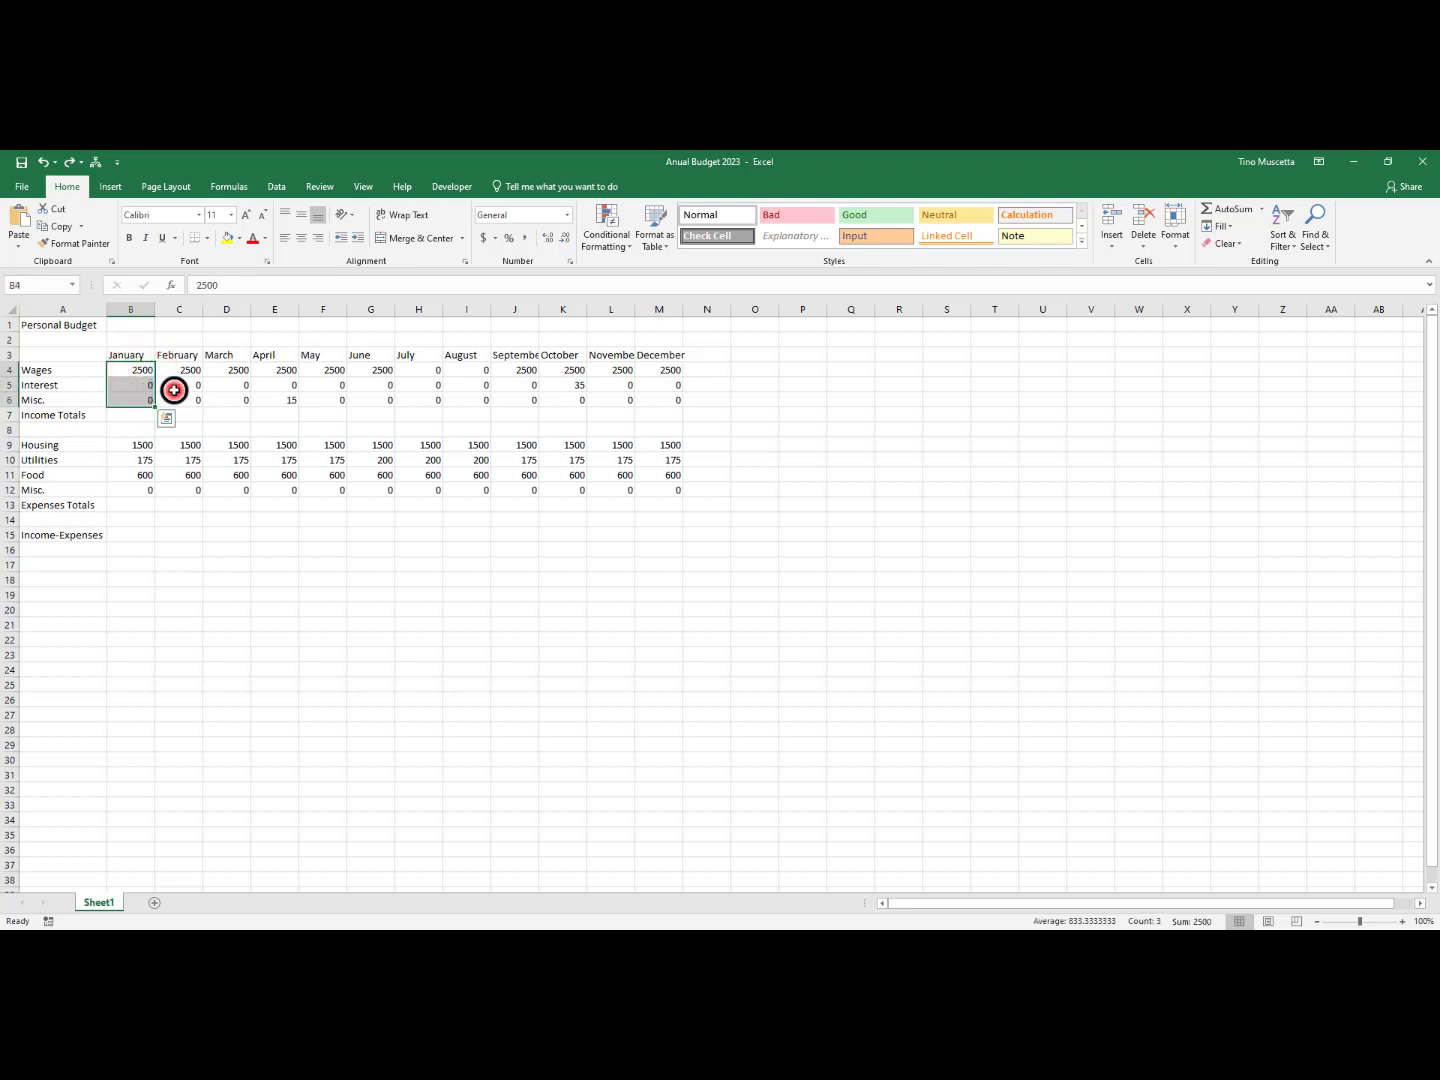
Total January's income in B7 with AutoSum, using the formula =SUM(B4:B6)
left_click(118, 415)
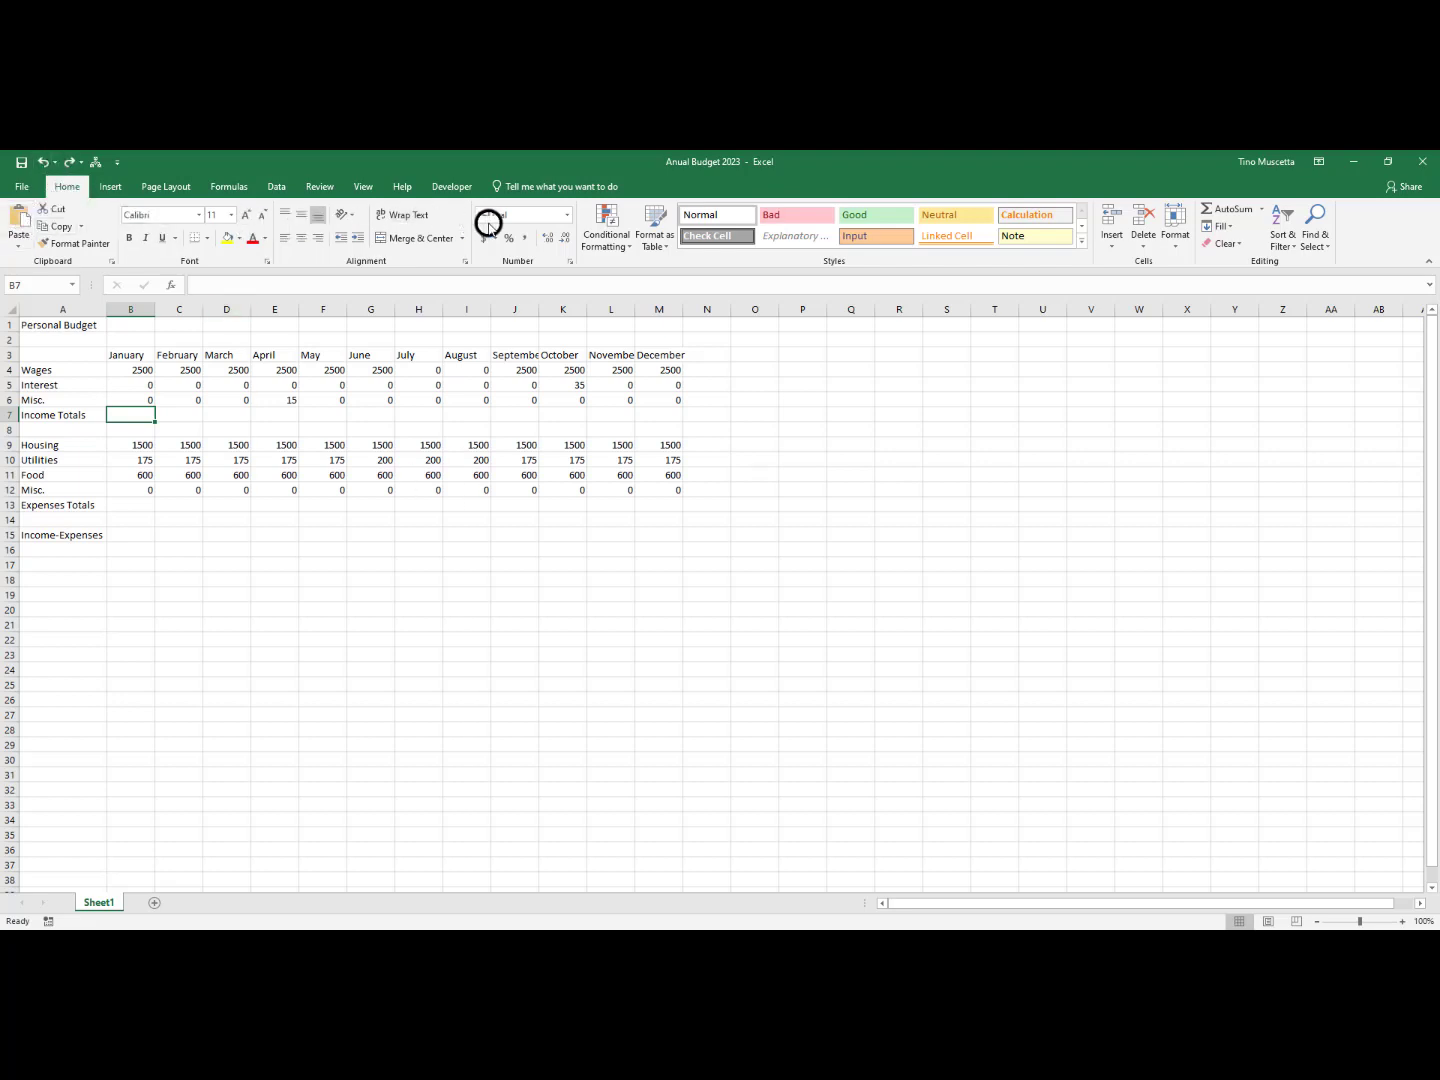
left_click(1220, 209)
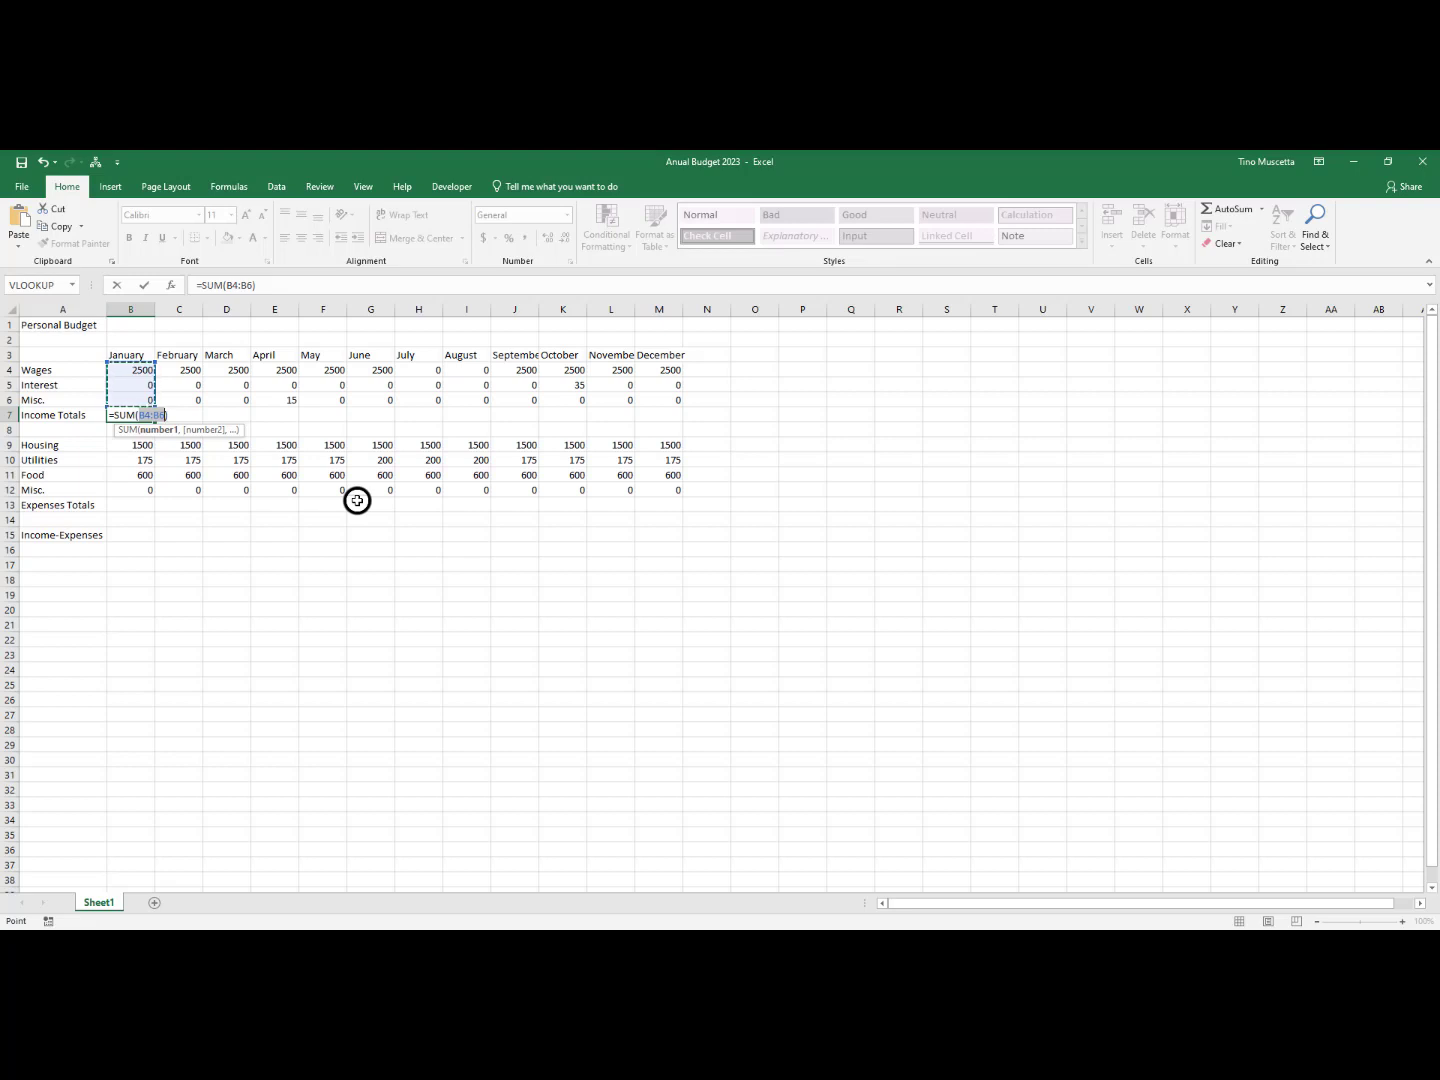
key("Return")
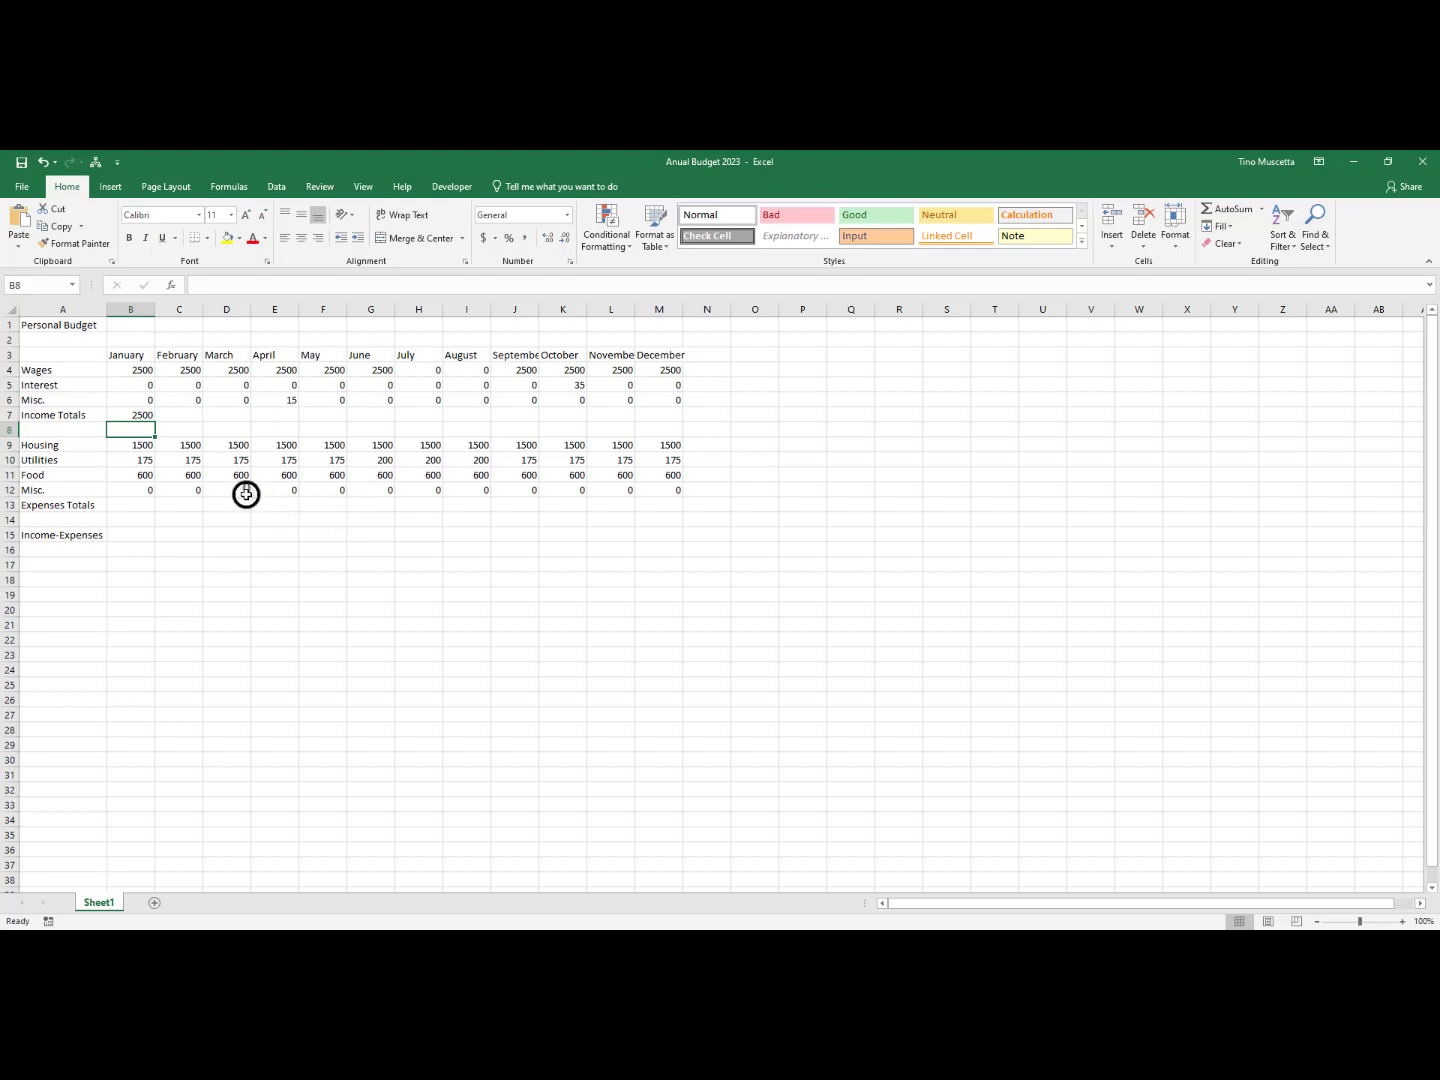
Set January's Wages in B4 to 2700 and check the Income Totals cell B7
left_click(128, 372)
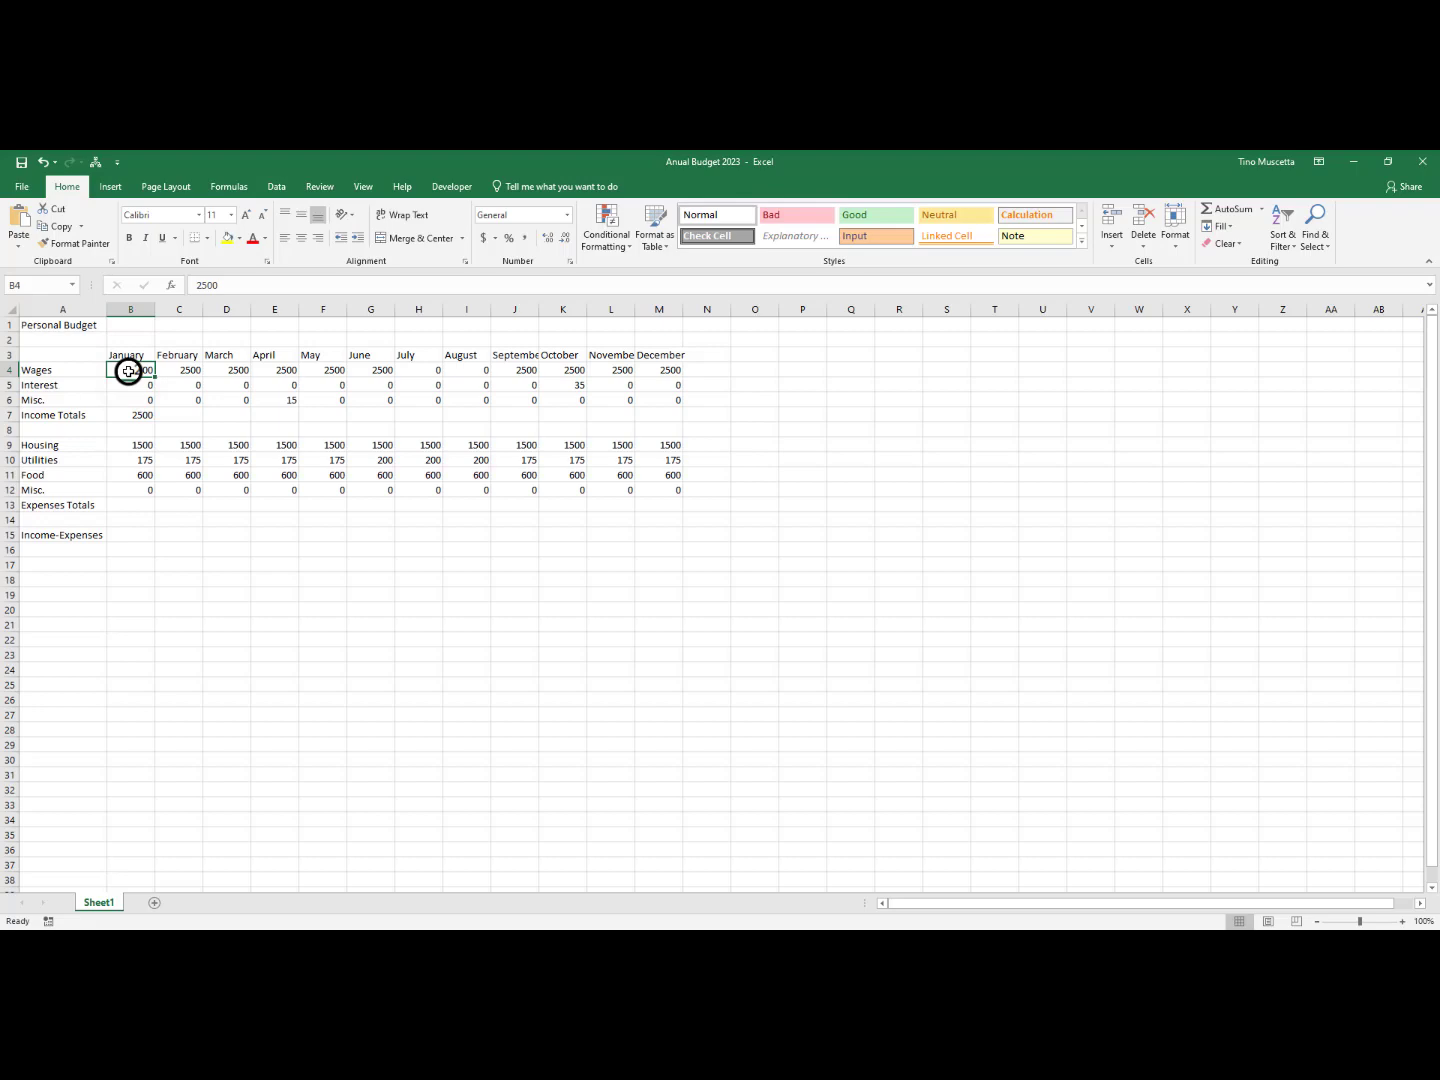
type("2700")
key("Return")
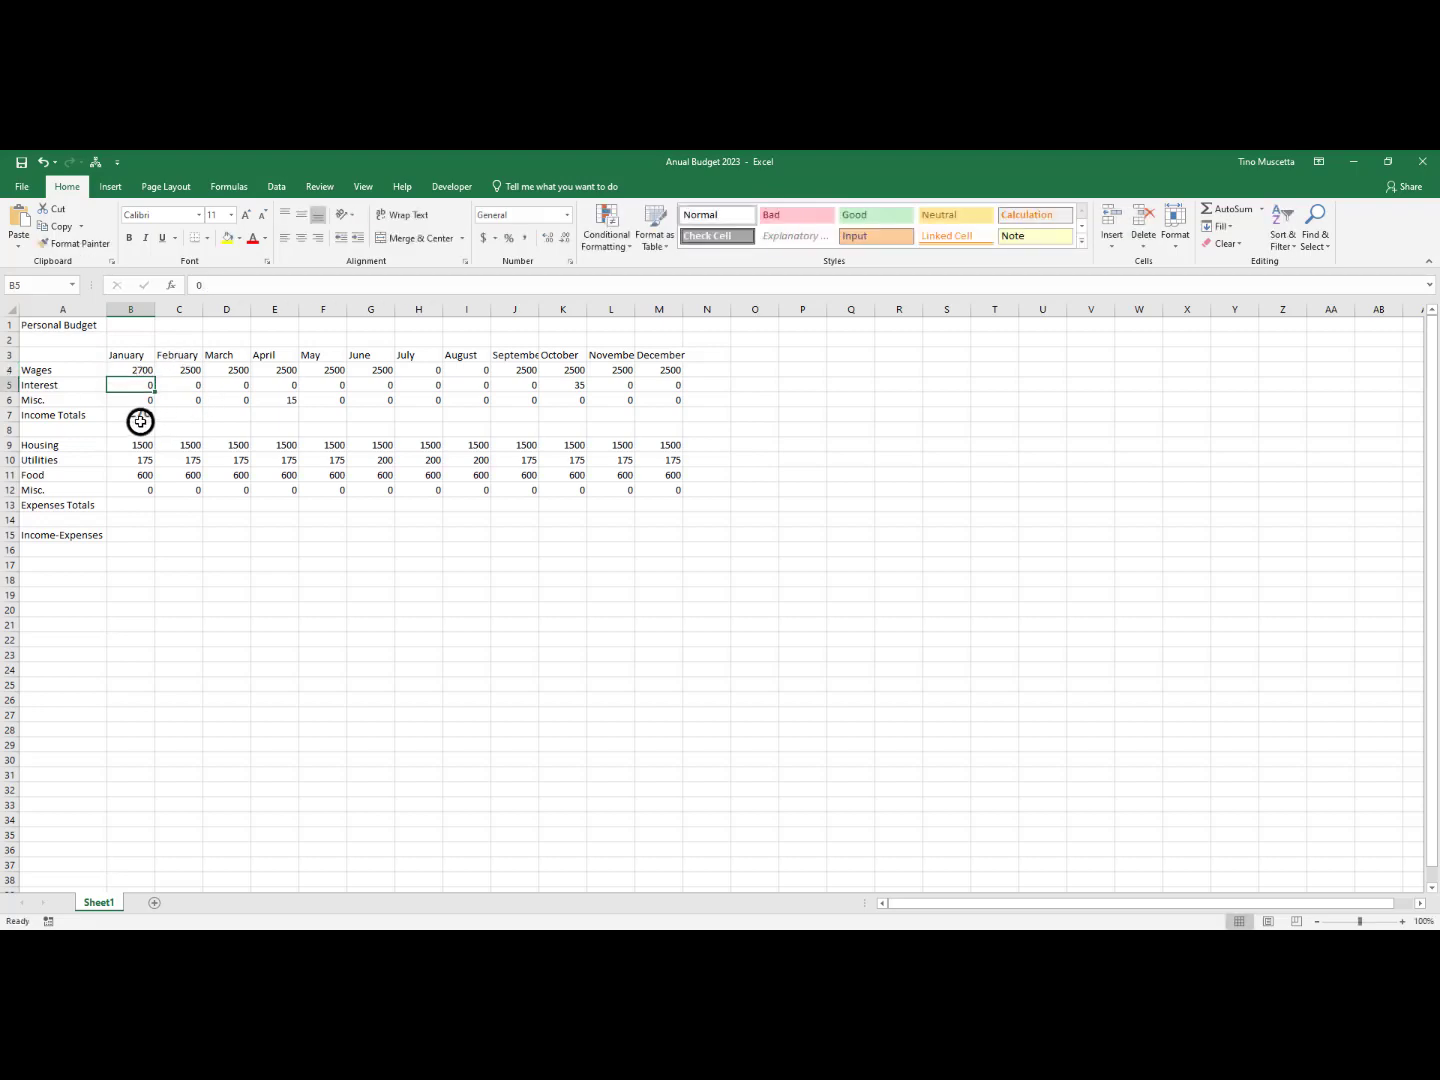
left_click(132, 370)
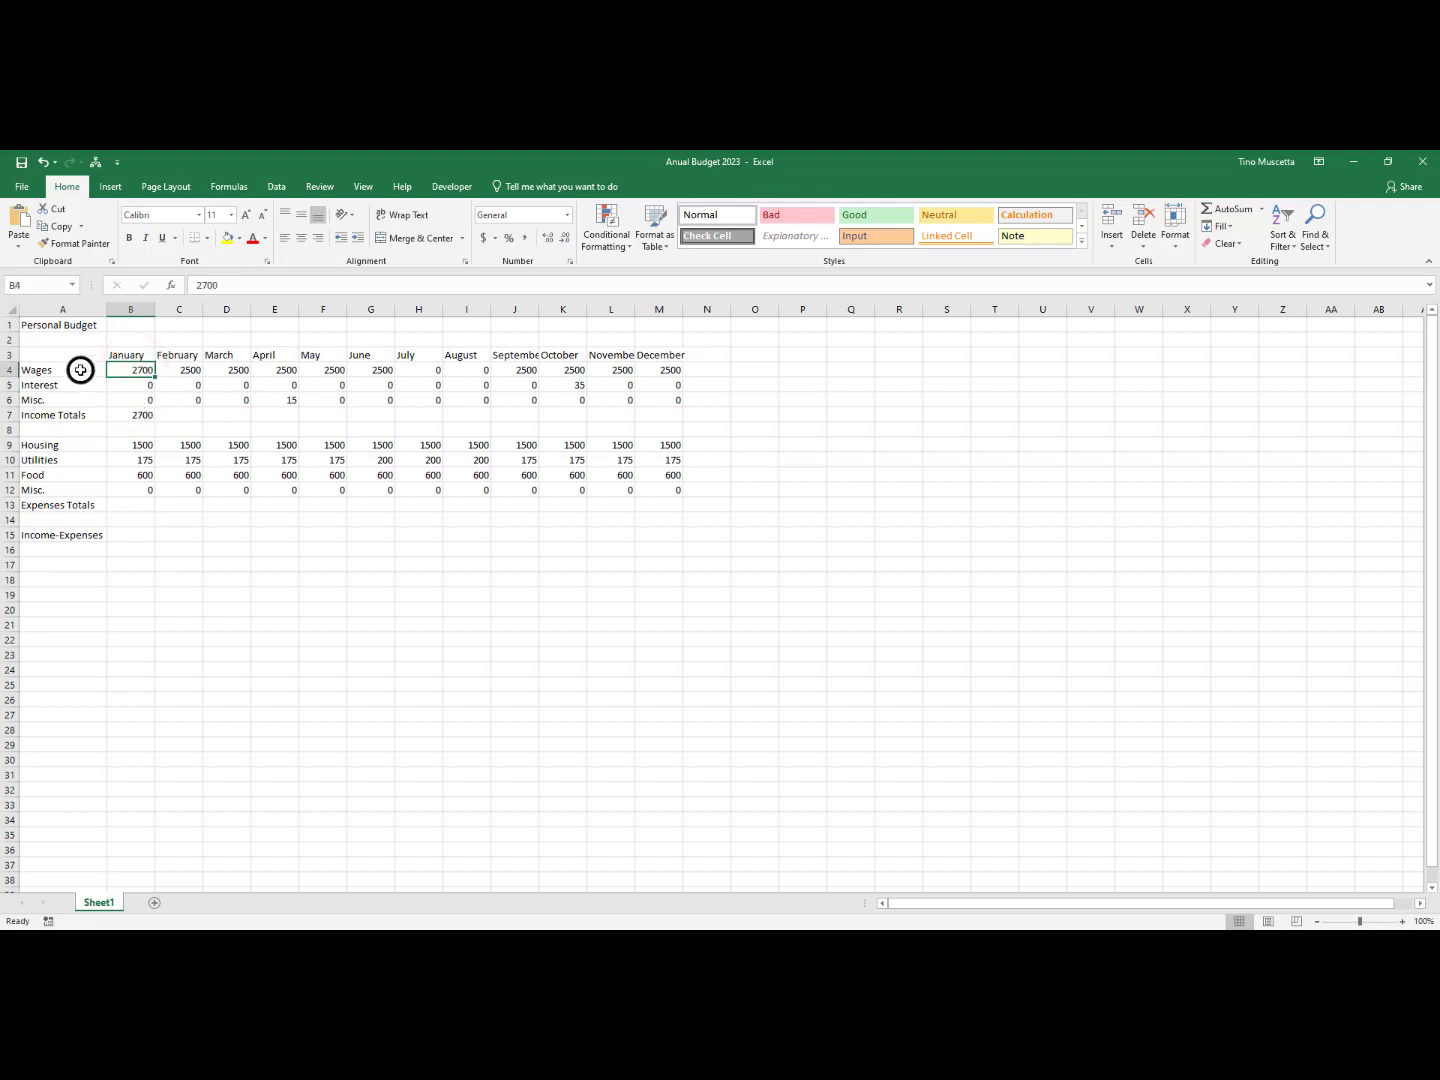
left_click(140, 417)
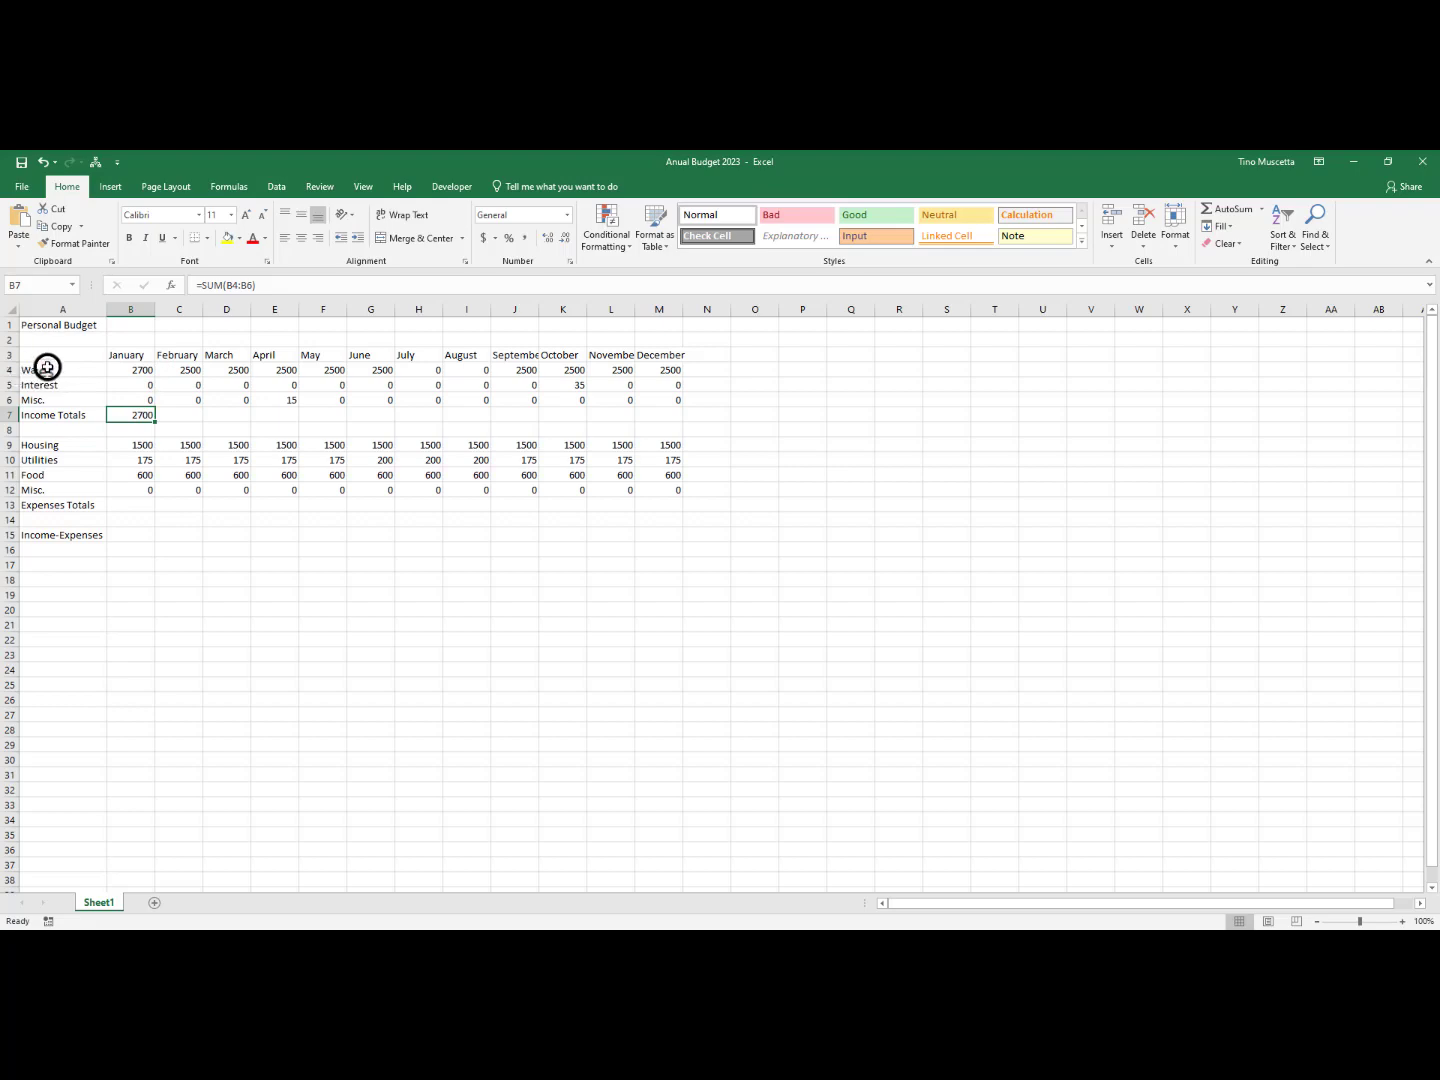
Review the monthly budget entries, including the income figures from January to December in B4:M6
left_click_drag(48, 368, 647, 498)
left_click(375, 604)
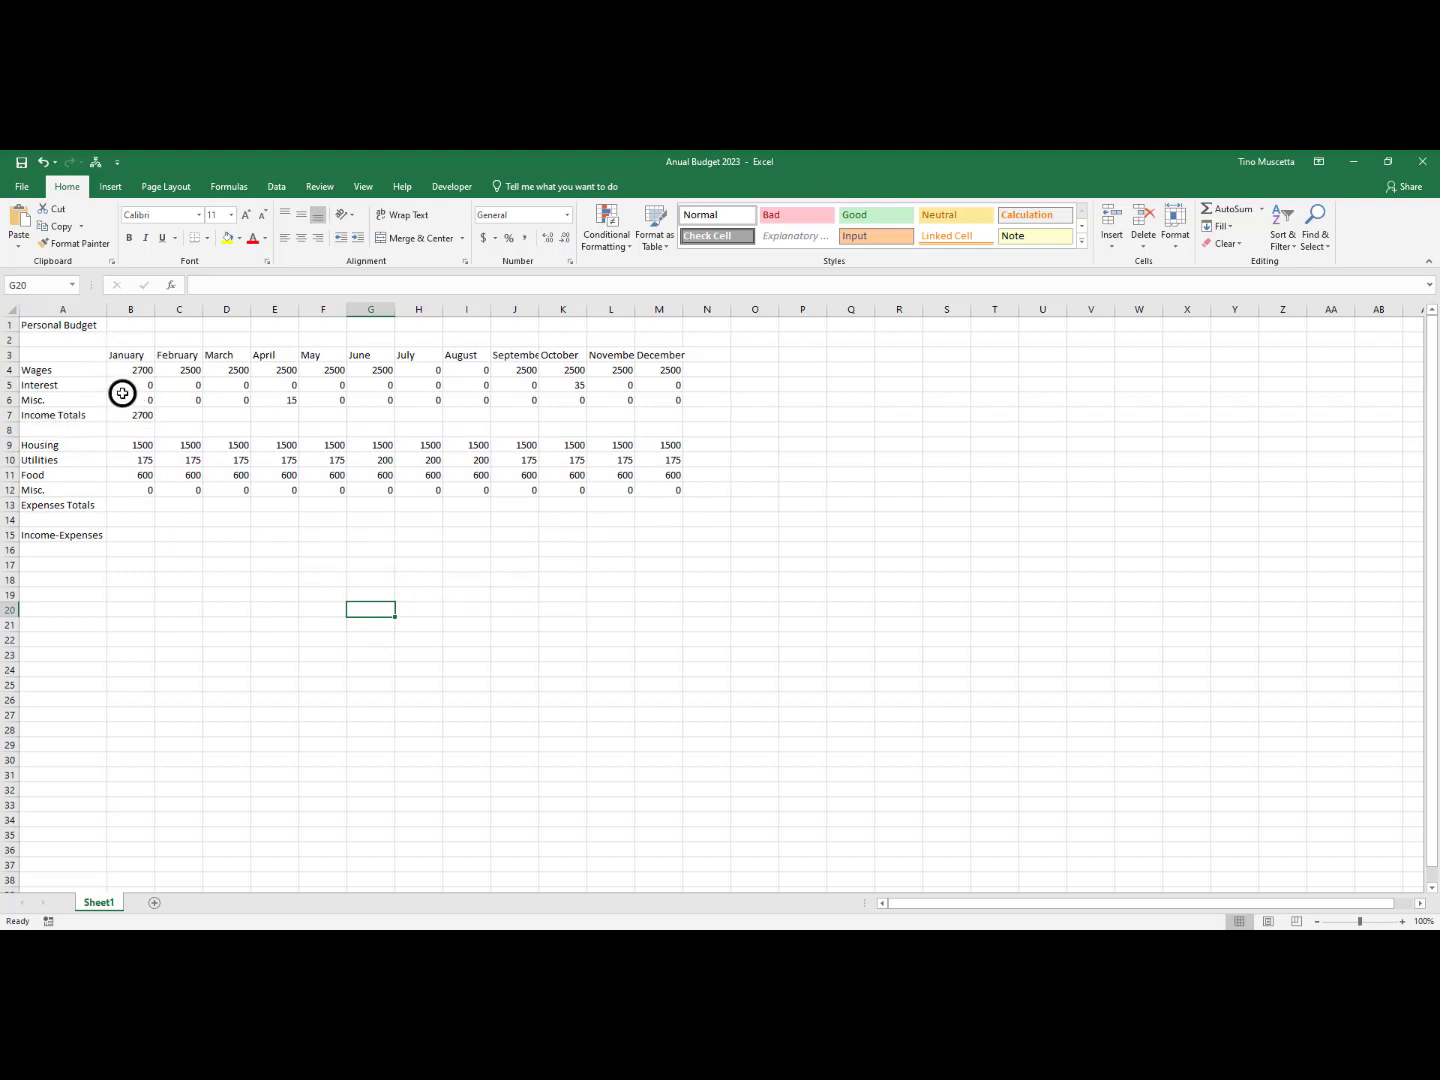
left_click_drag(133, 411, 139, 397)
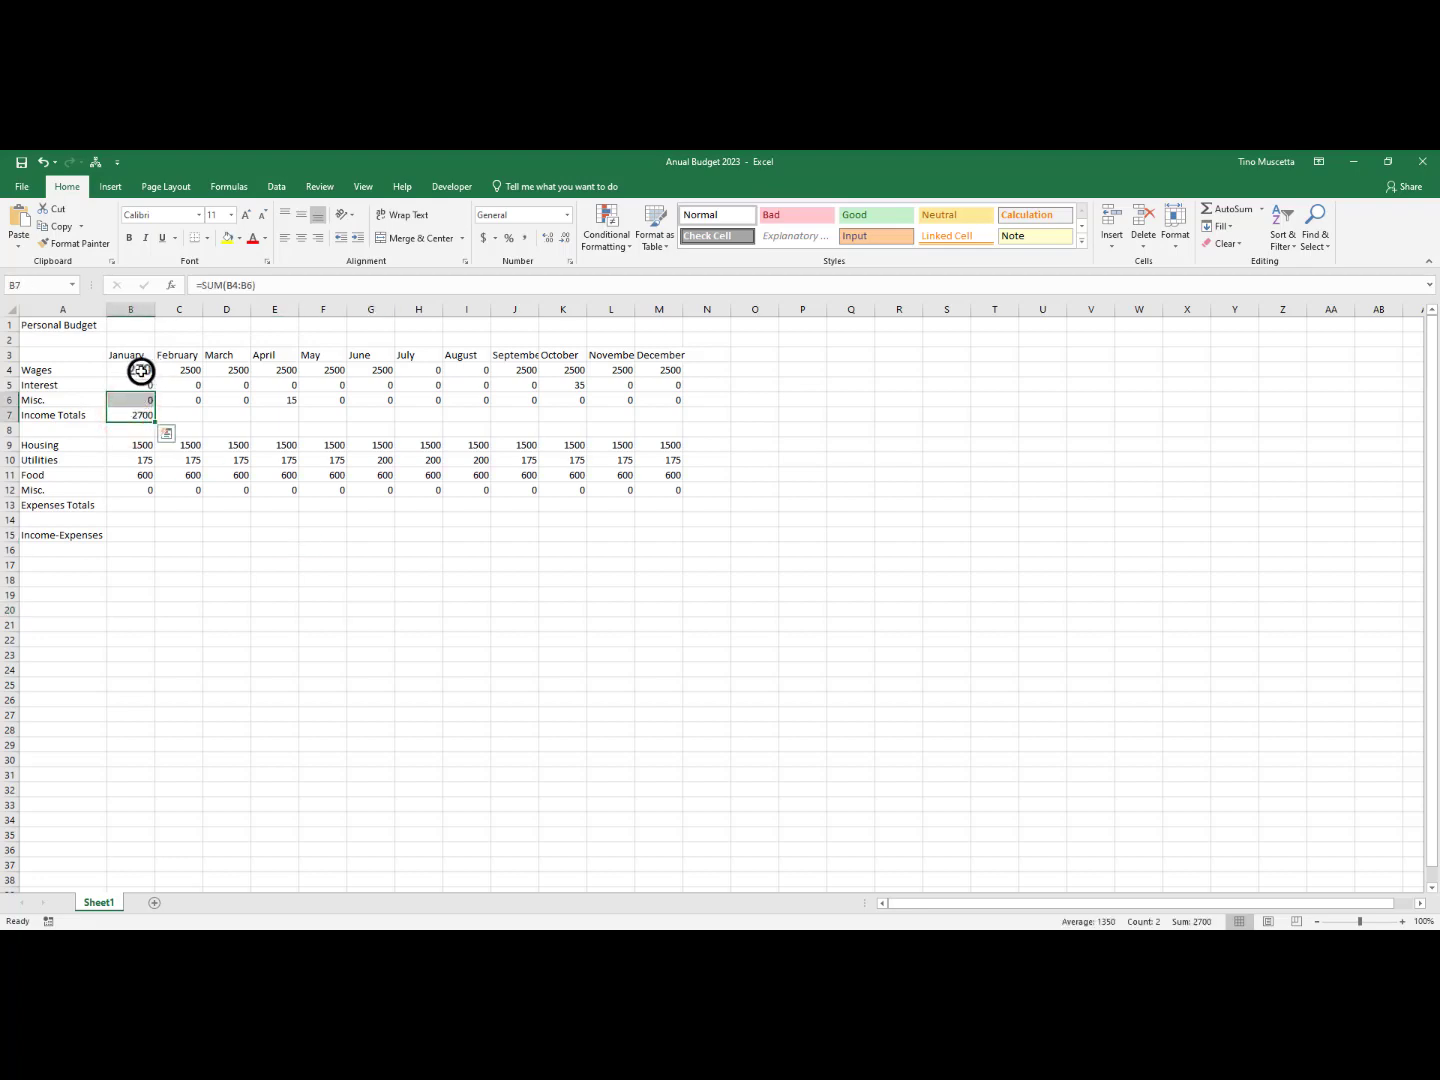
left_click_drag(148, 369, 678, 401)
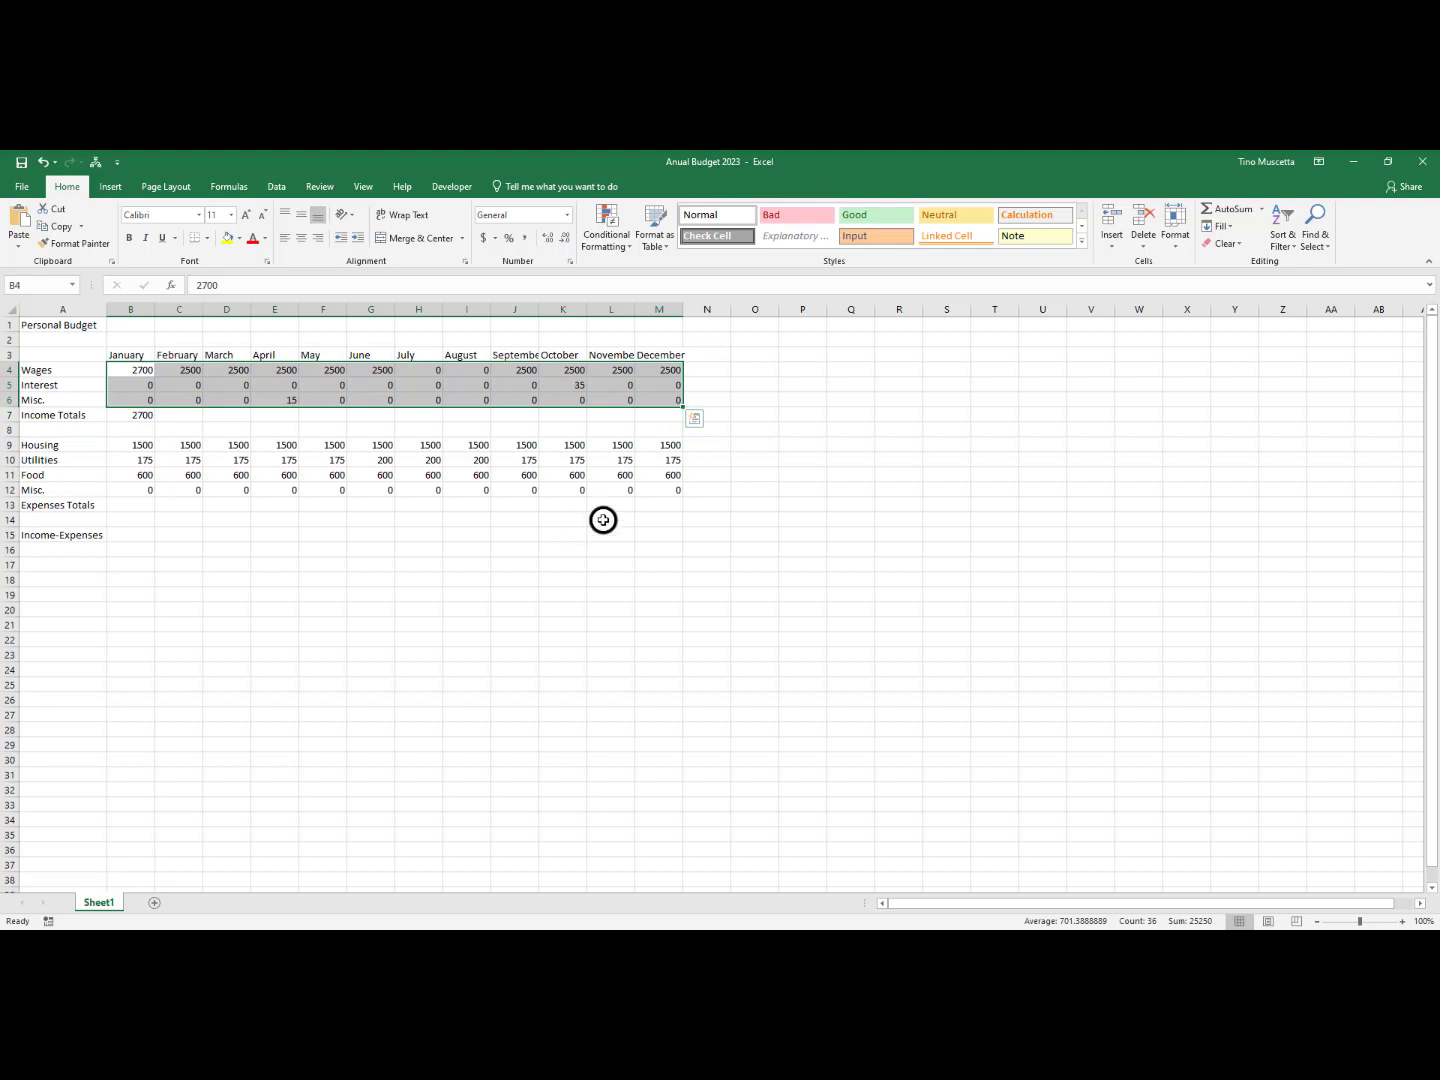
left_click(442, 716)
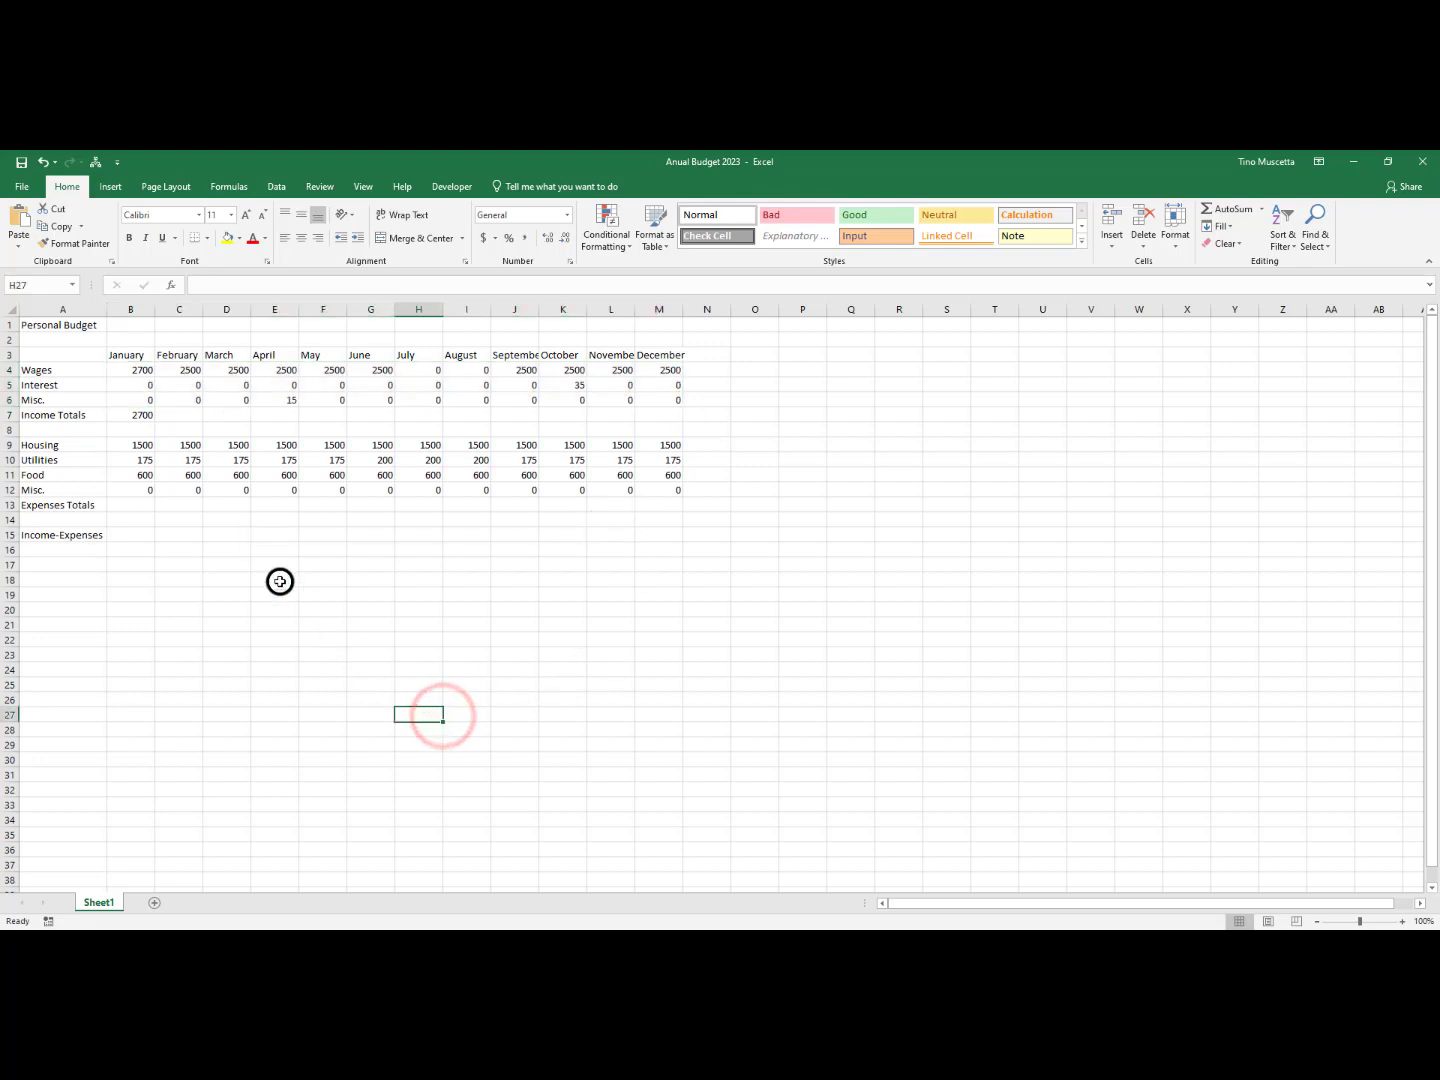
Fill January's Income Totals formula from B7 across to December in M7
left_click(140, 415)
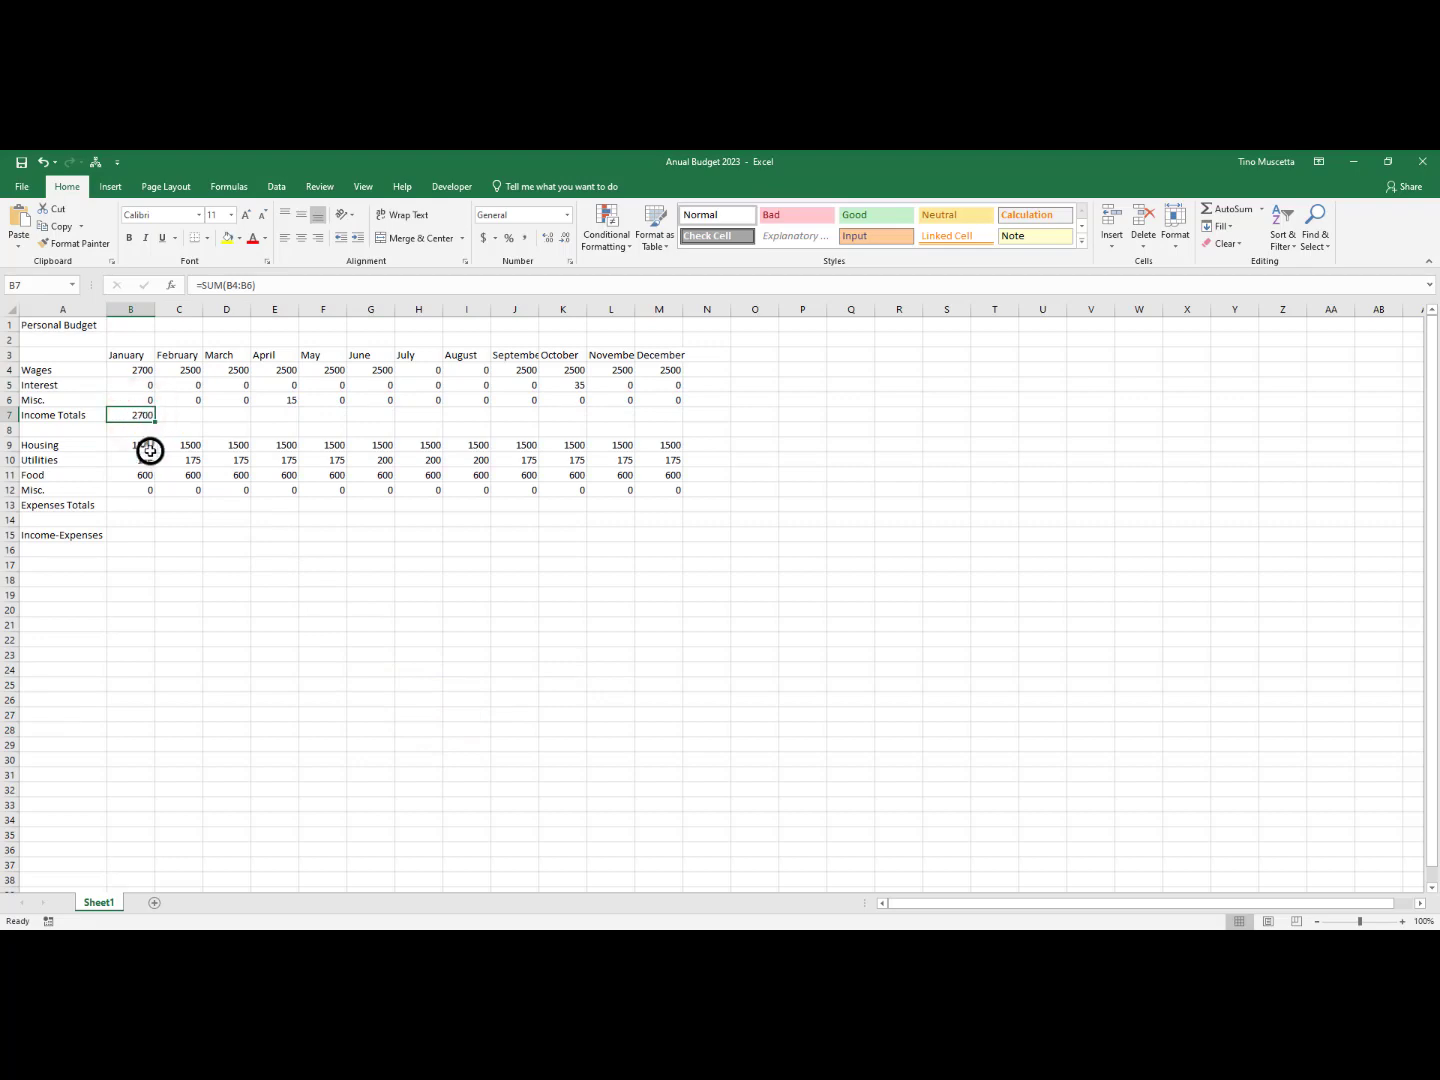
left_click(176, 416)
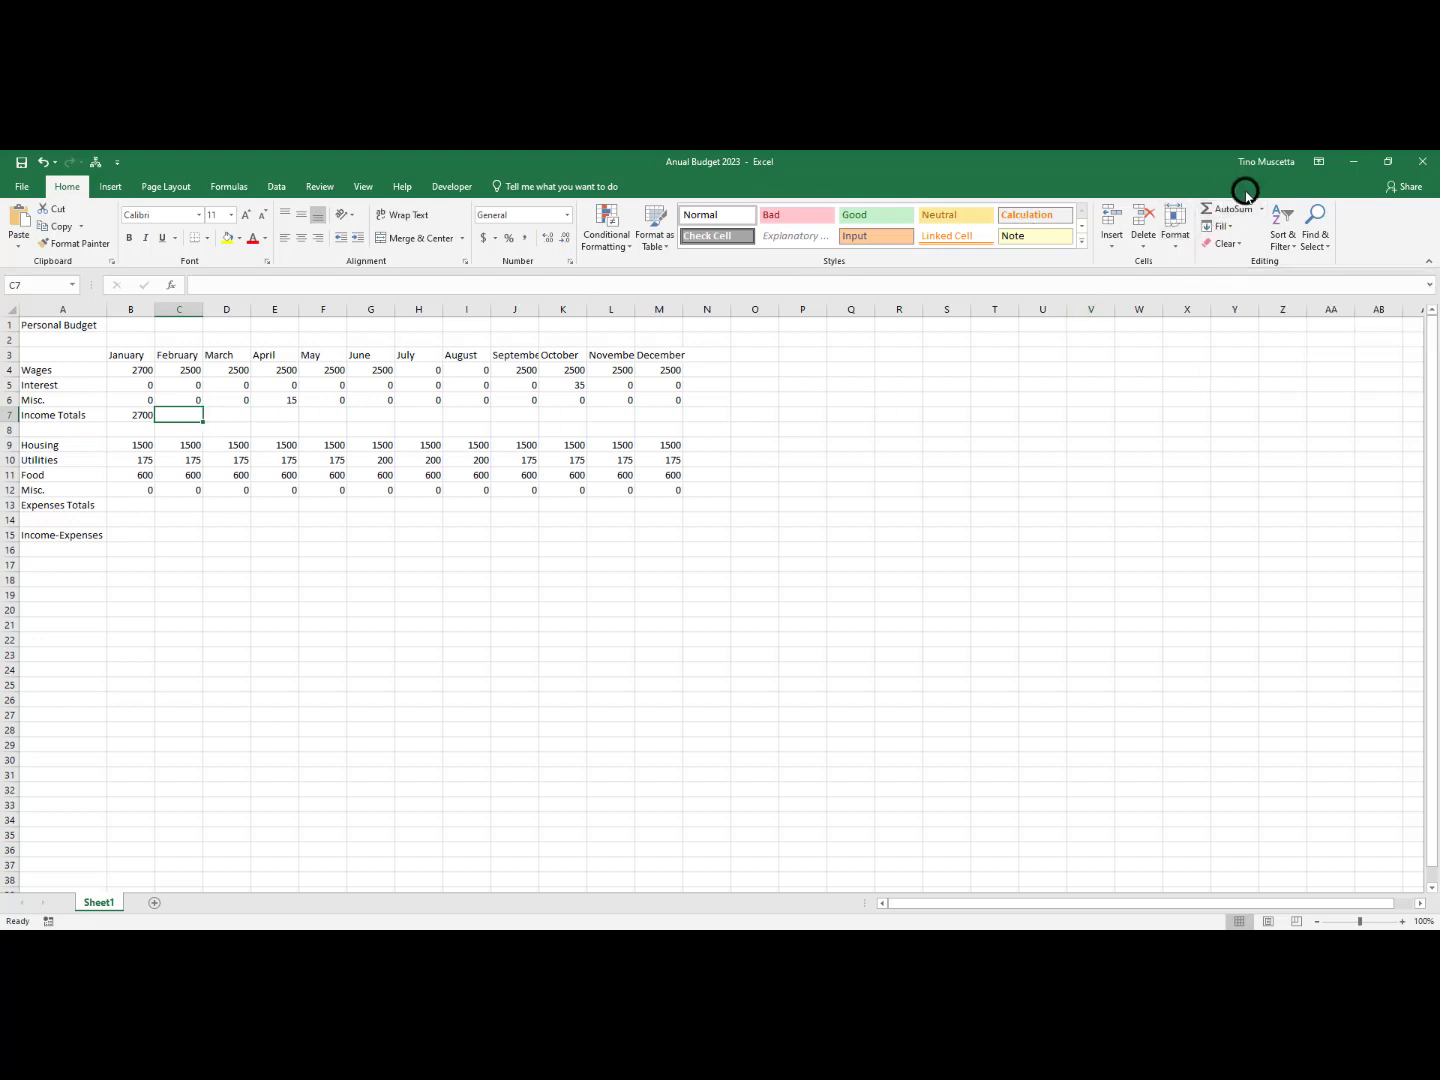
left_click(133, 416)
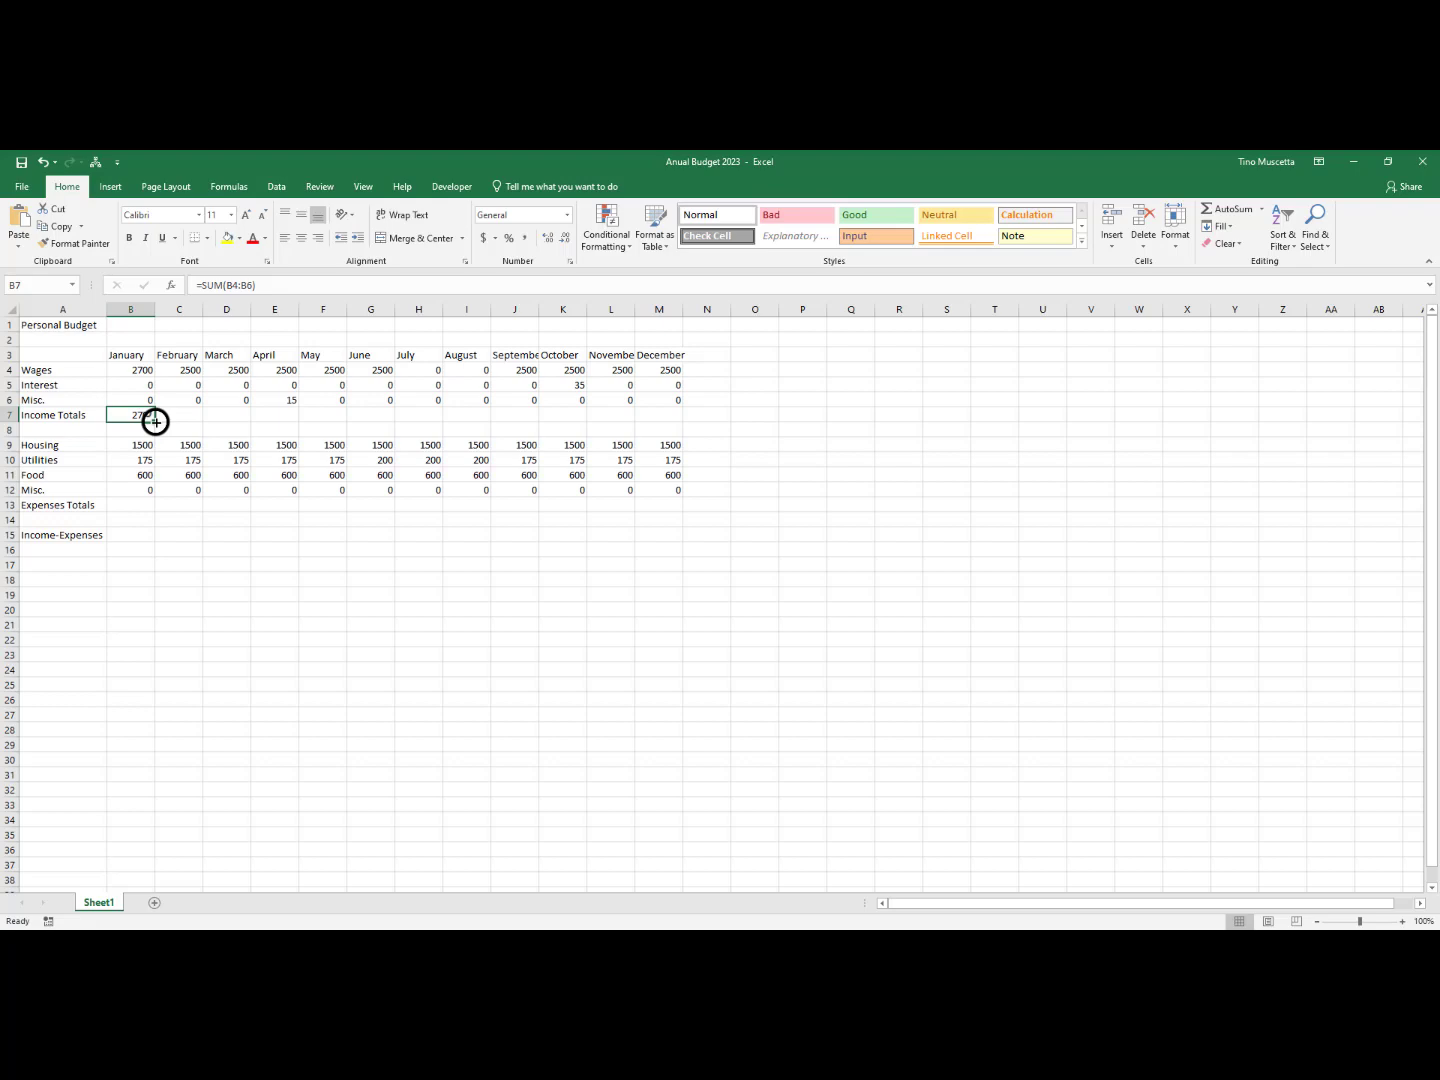
left_click_drag(156, 422, 671, 419)
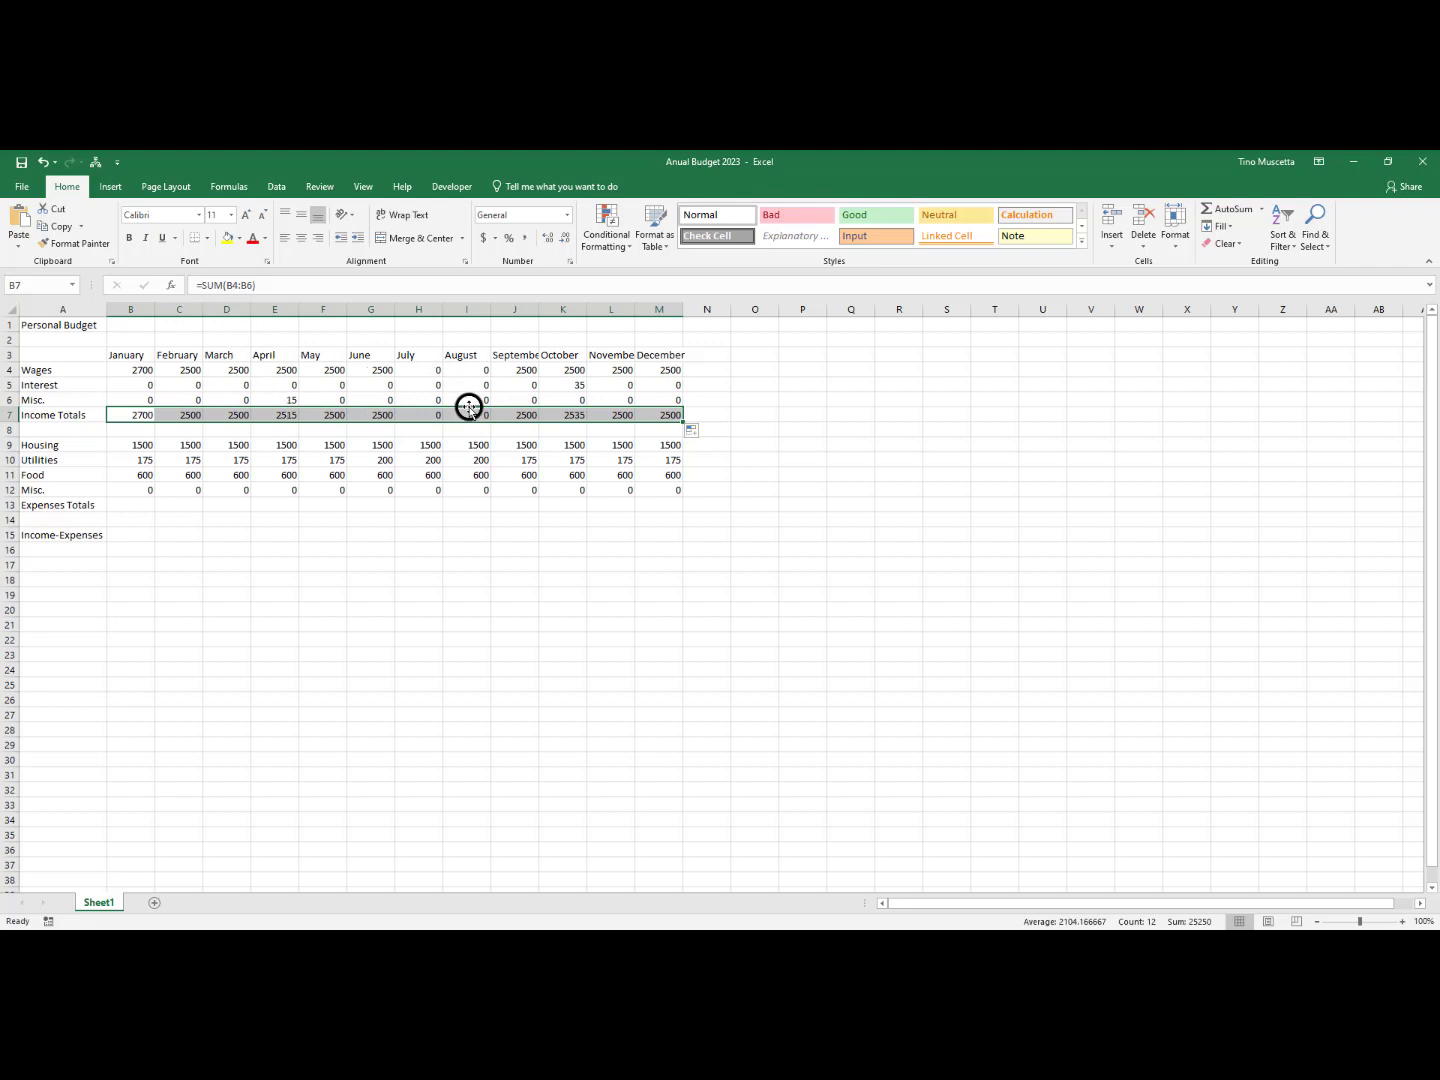
Compare the Income Totals formulas for January, July, February and December in row 7
left_click(134, 414)
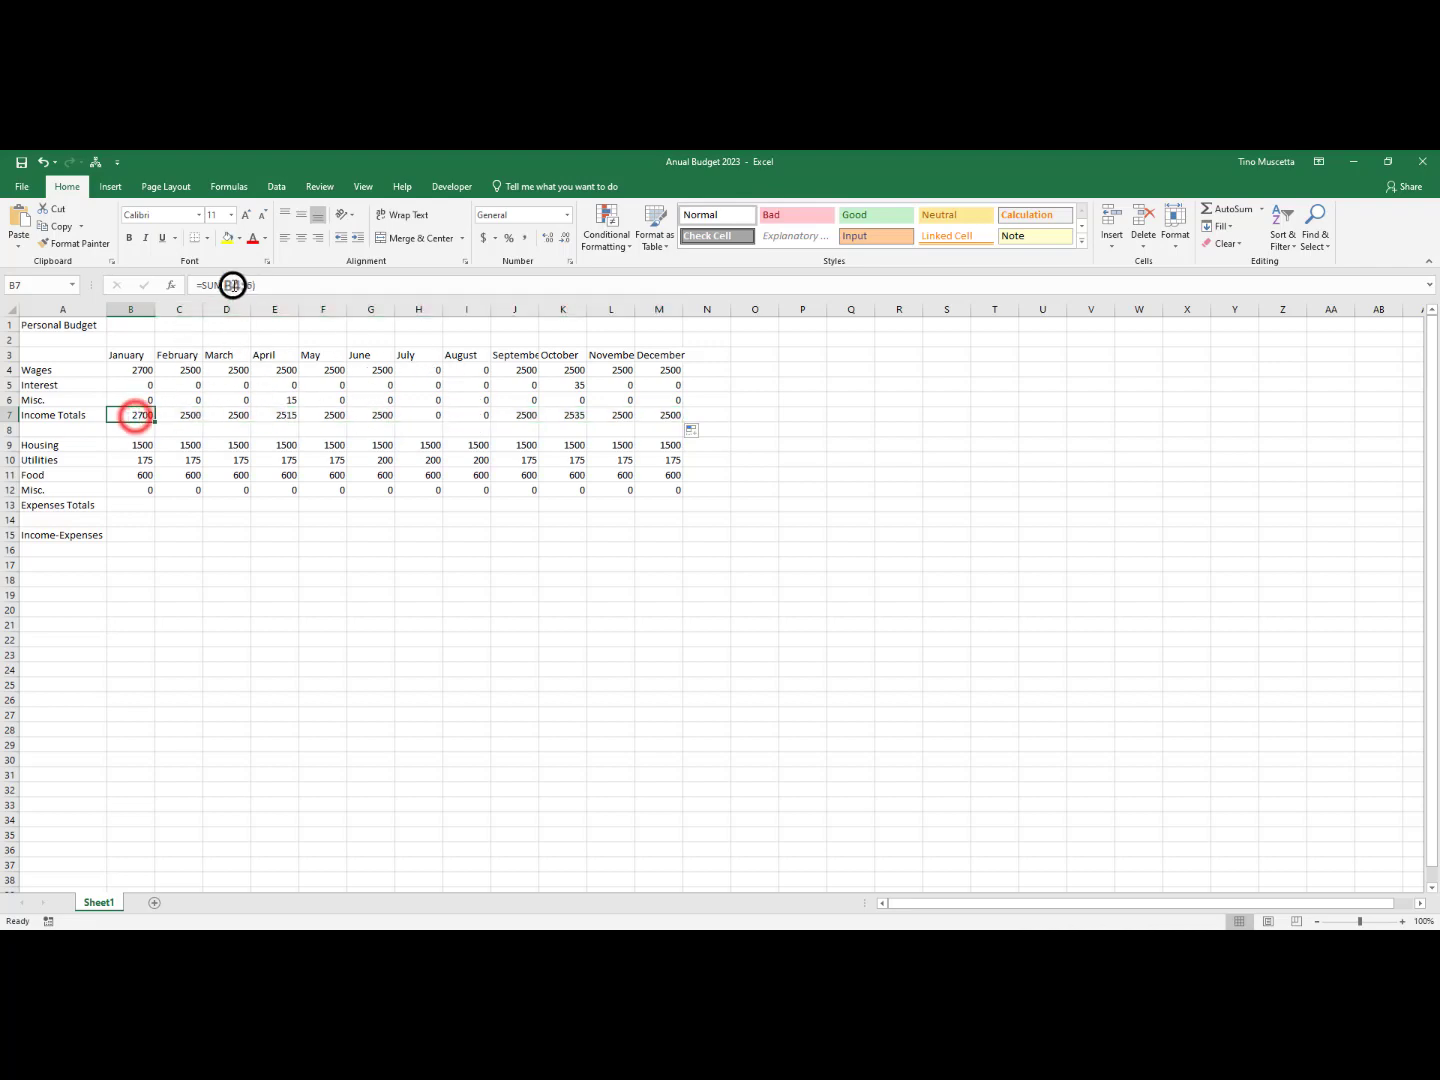
left_click(433, 416)
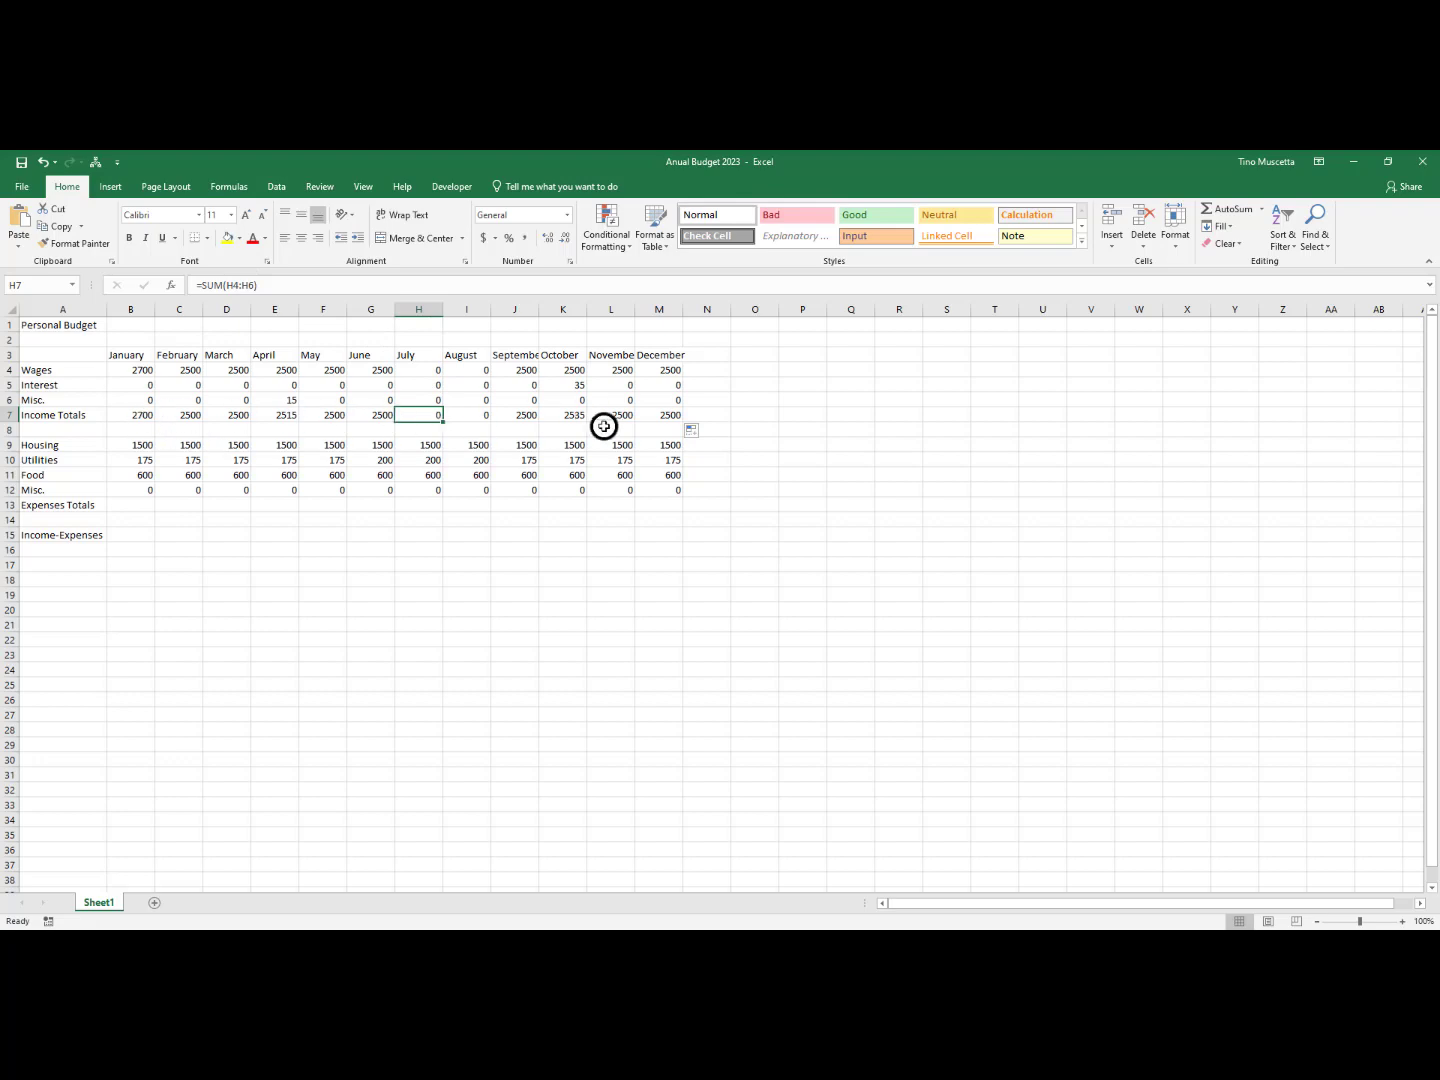
left_click(140, 416)
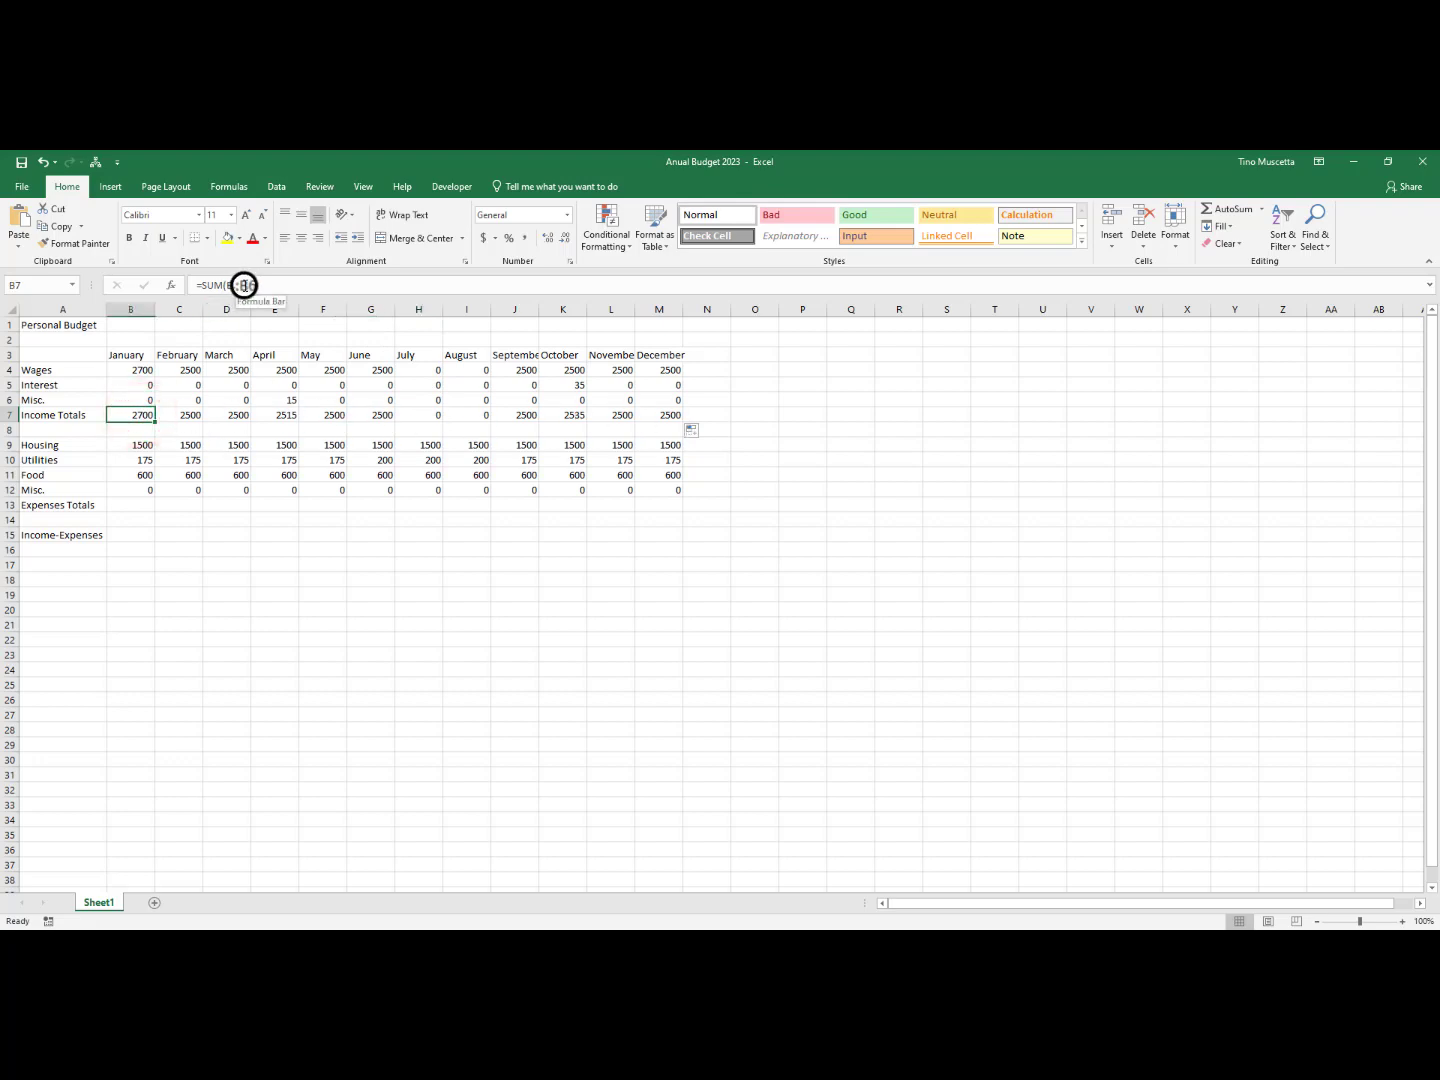
left_click(177, 413)
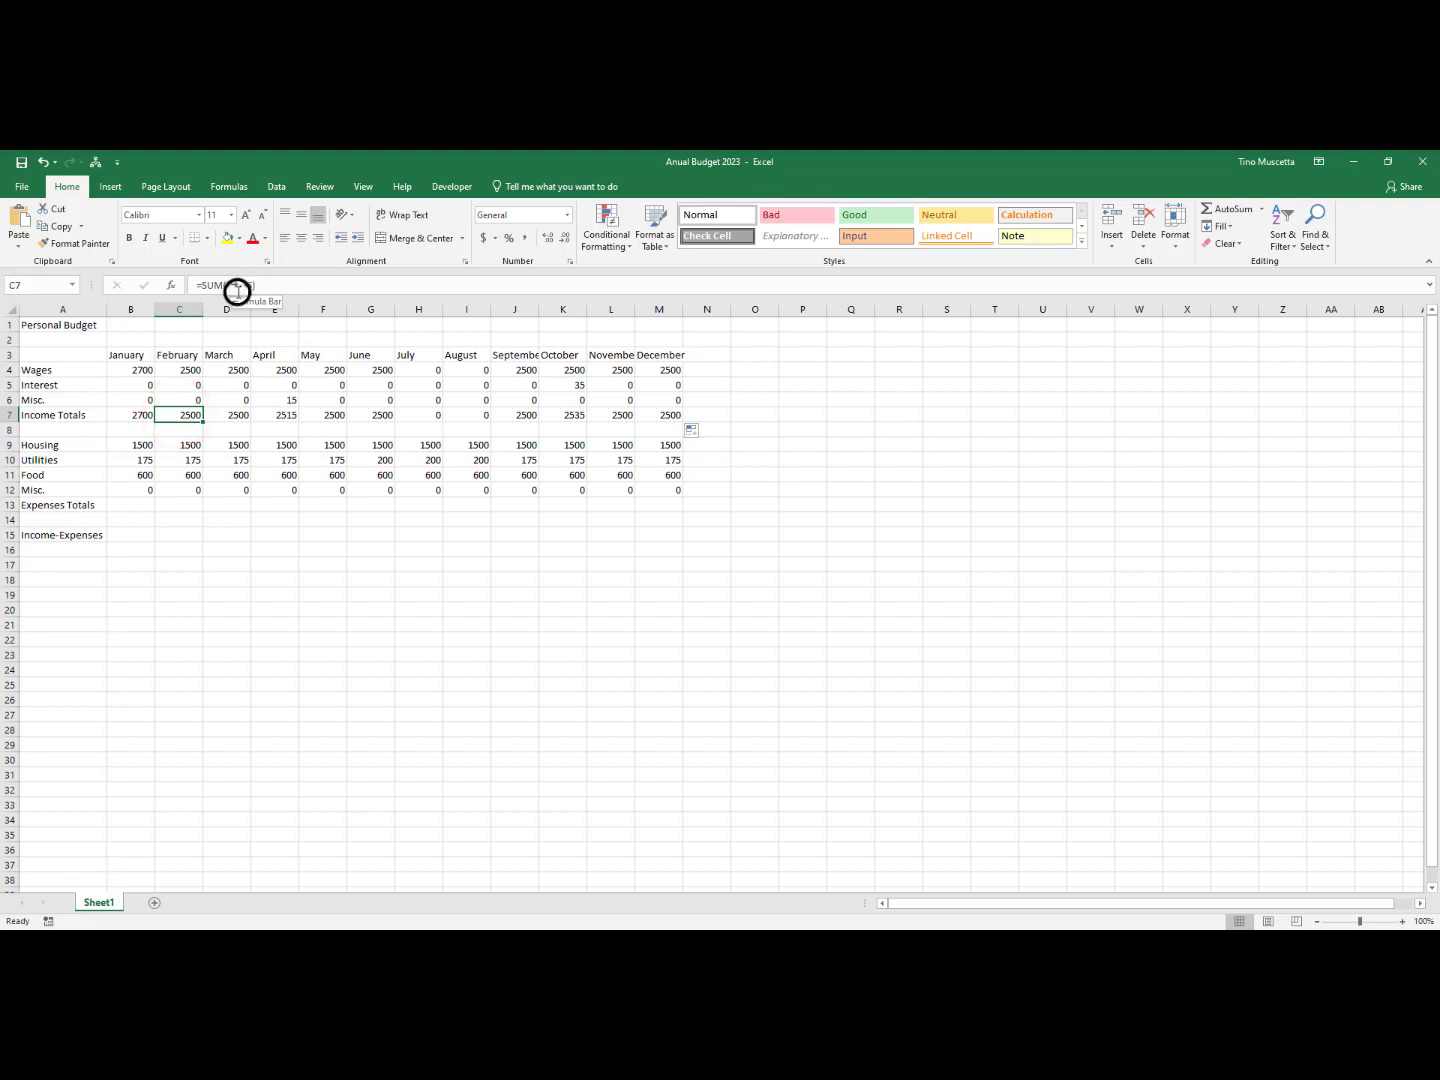
left_click(666, 413)
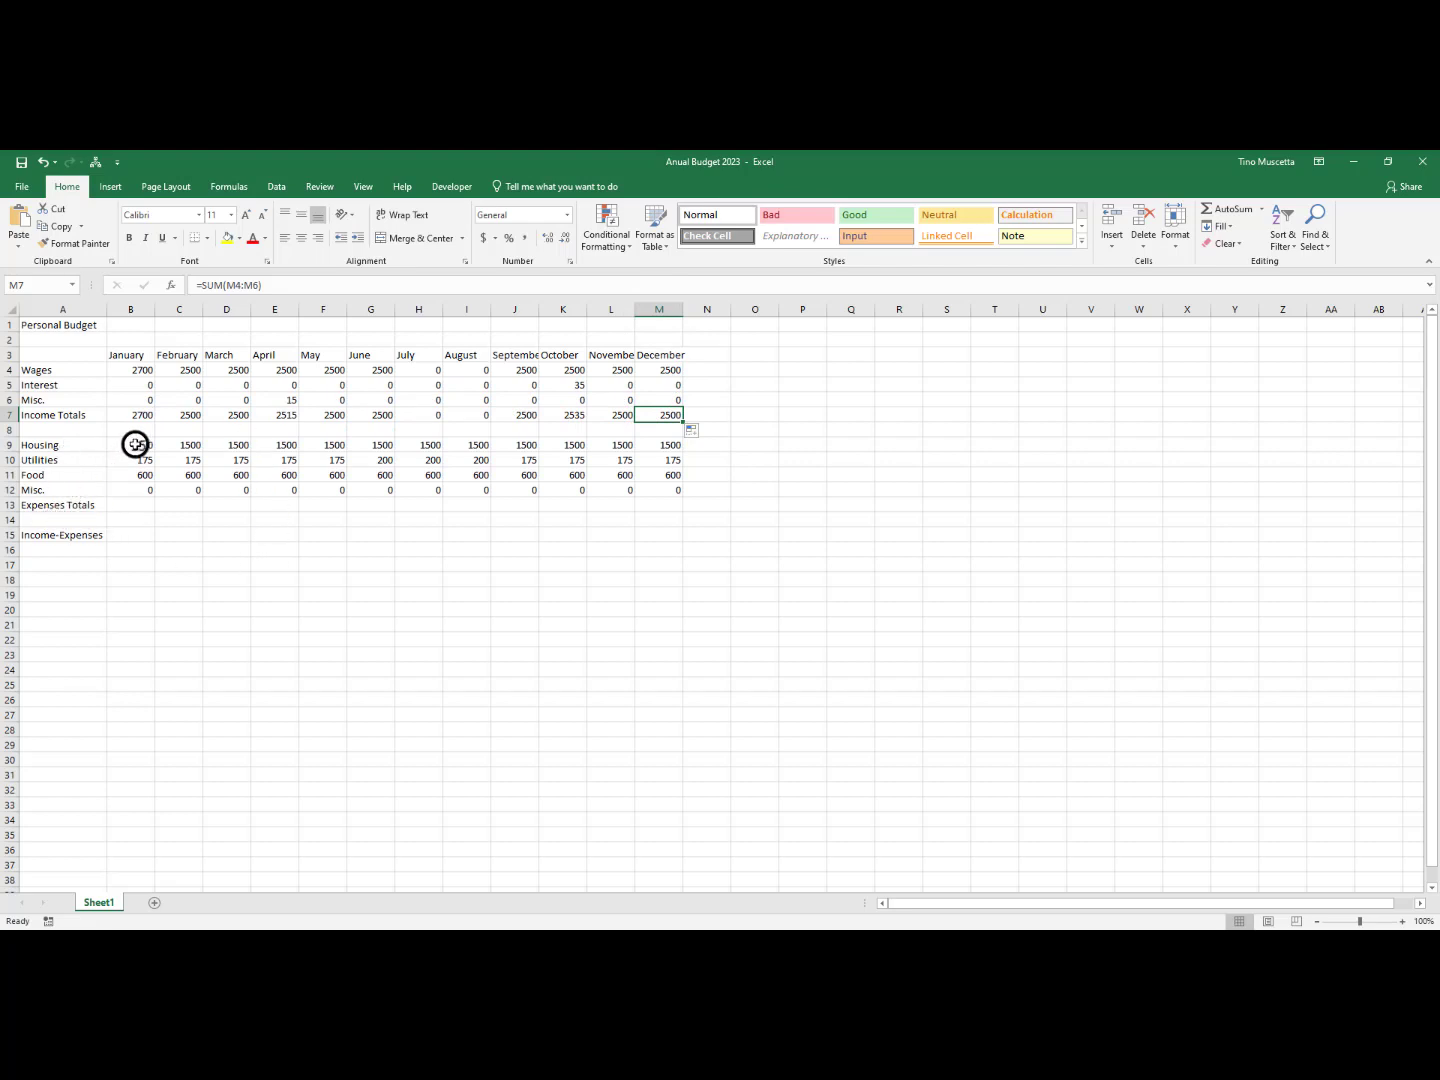
Total January's expenses in B13 with AutoSum, using the formula =SUM(B9:B12)
left_click_drag(138, 443, 137, 477)
left_click(240, 491)
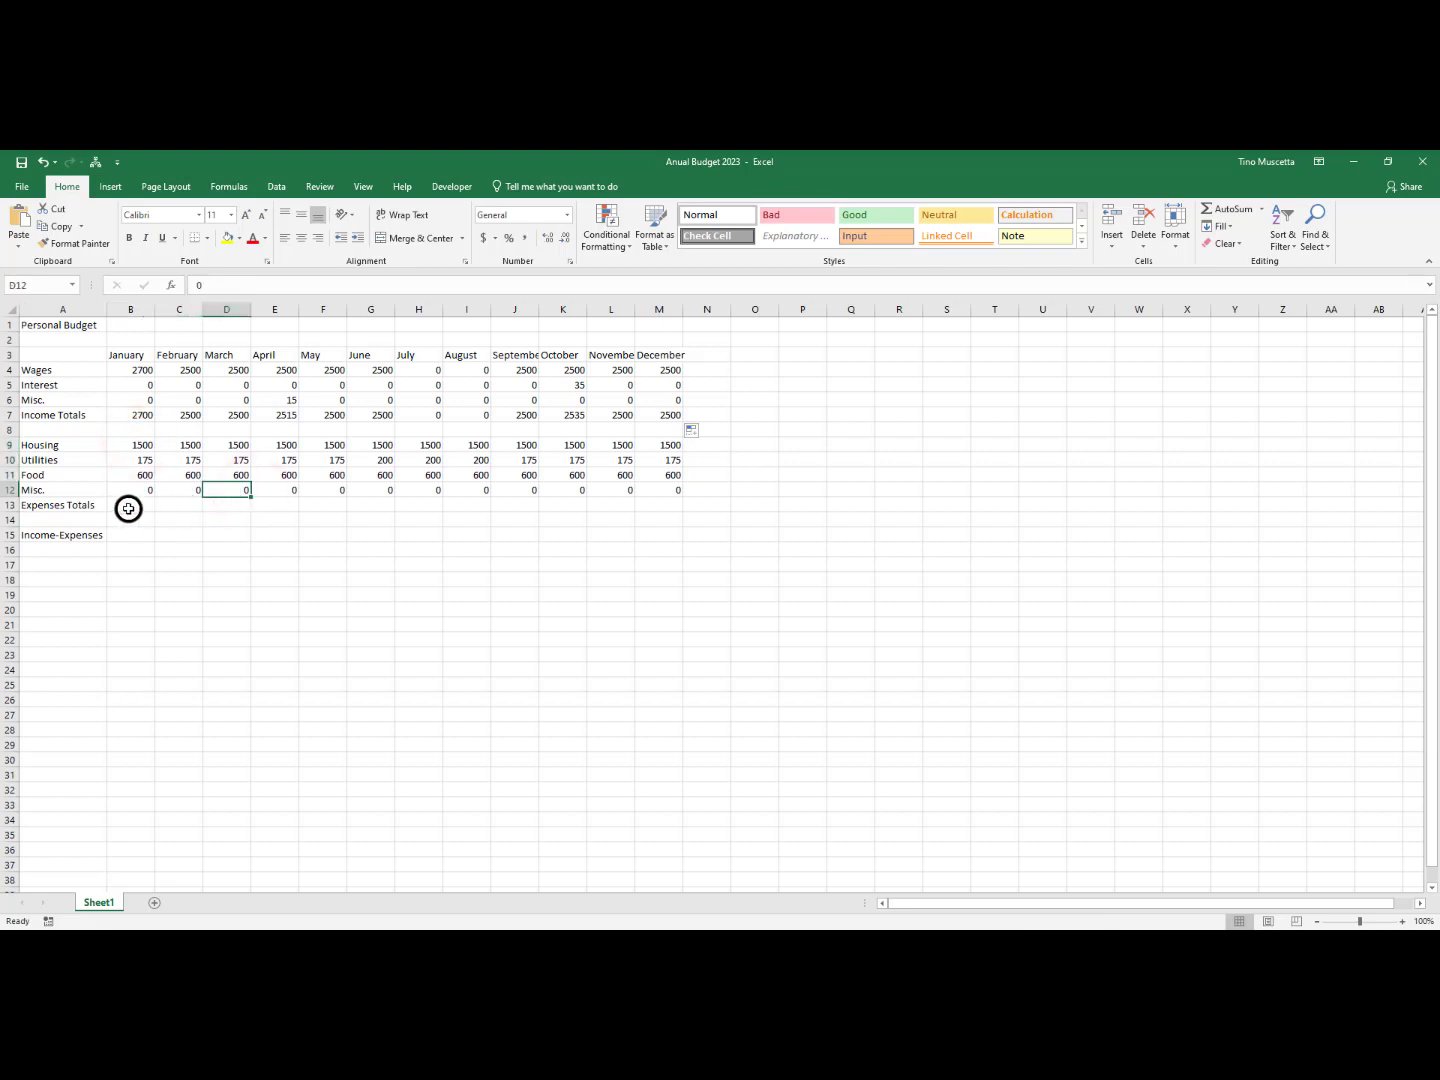
left_click(129, 509)
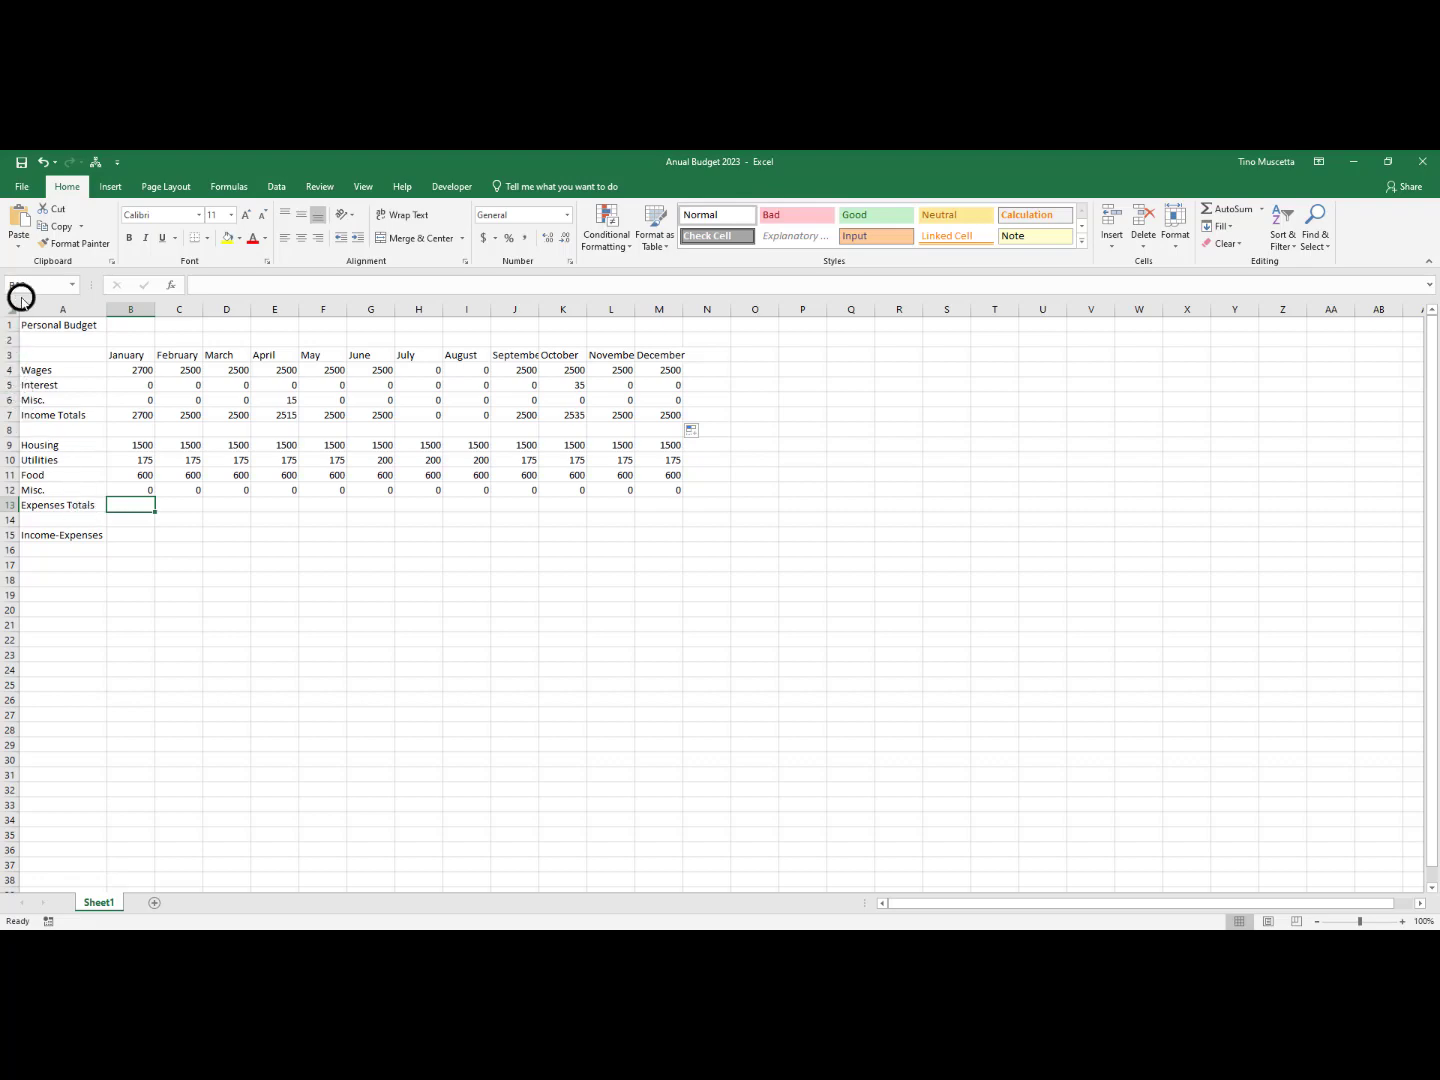
left_click(128, 505)
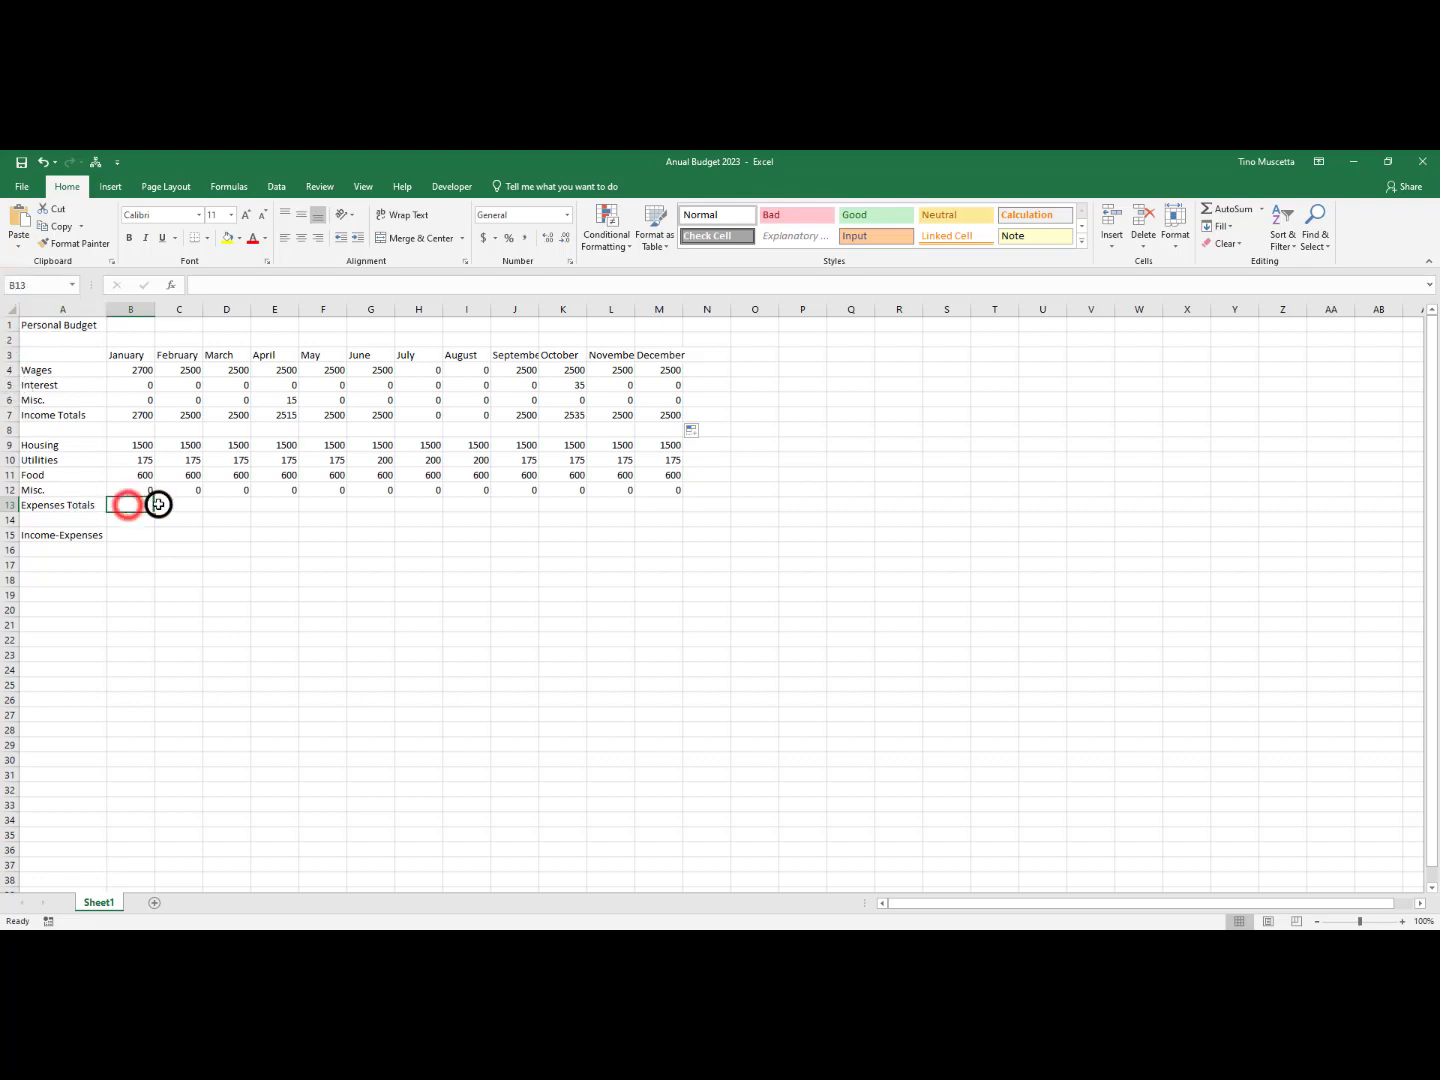
left_click(1224, 212)
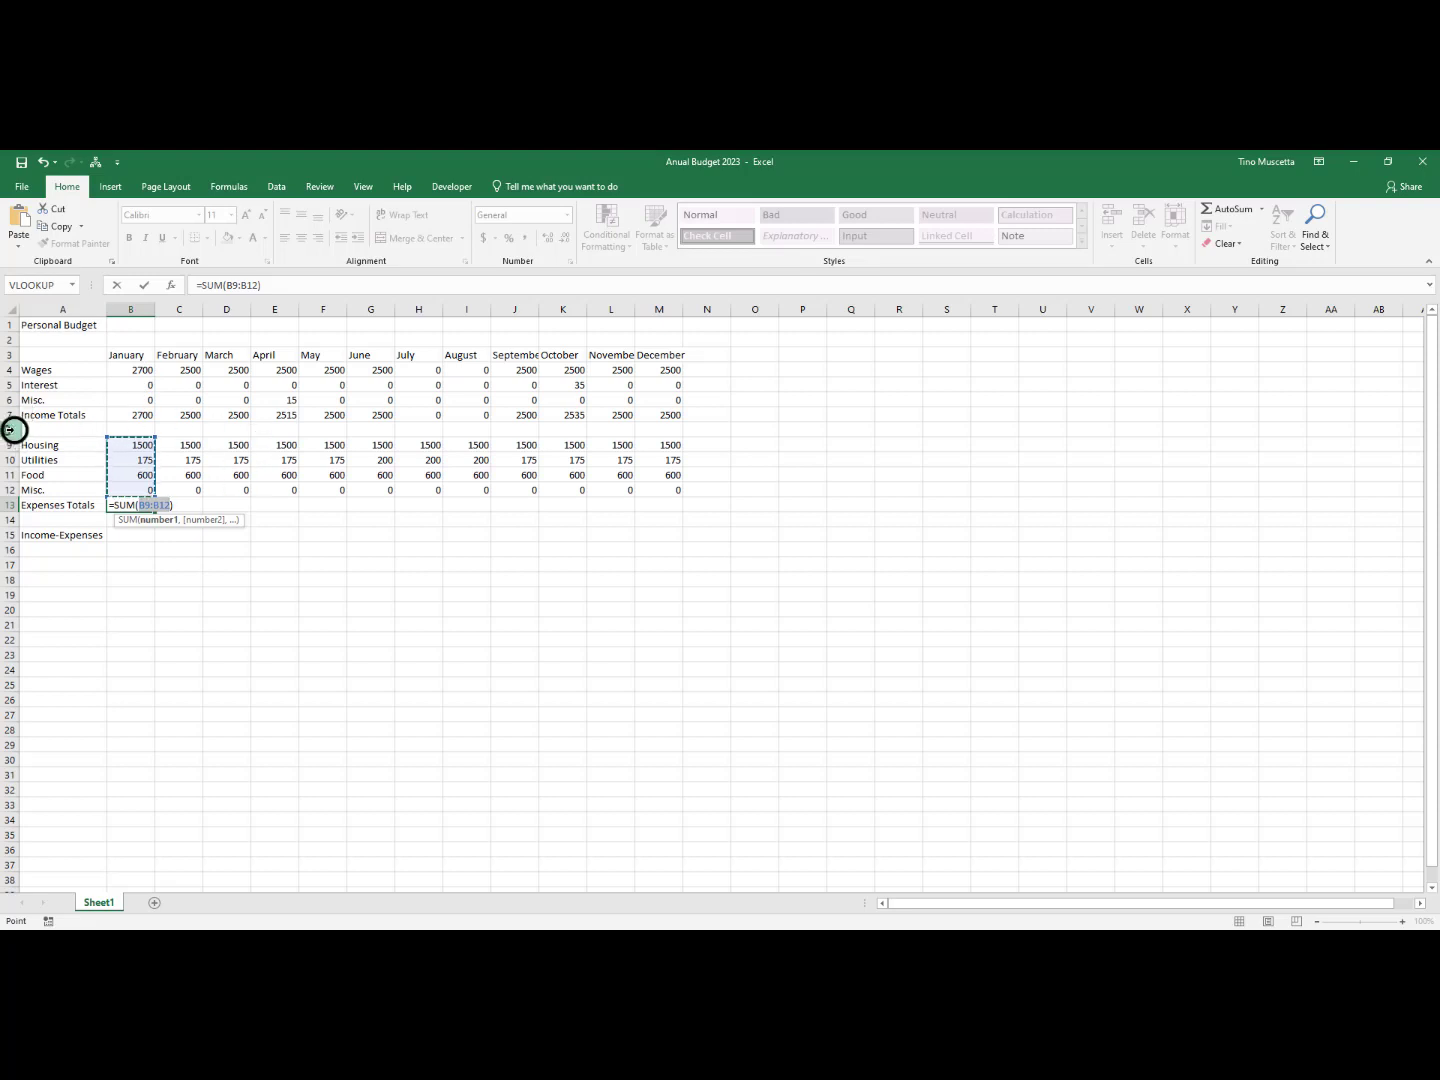
left_click(134, 442)
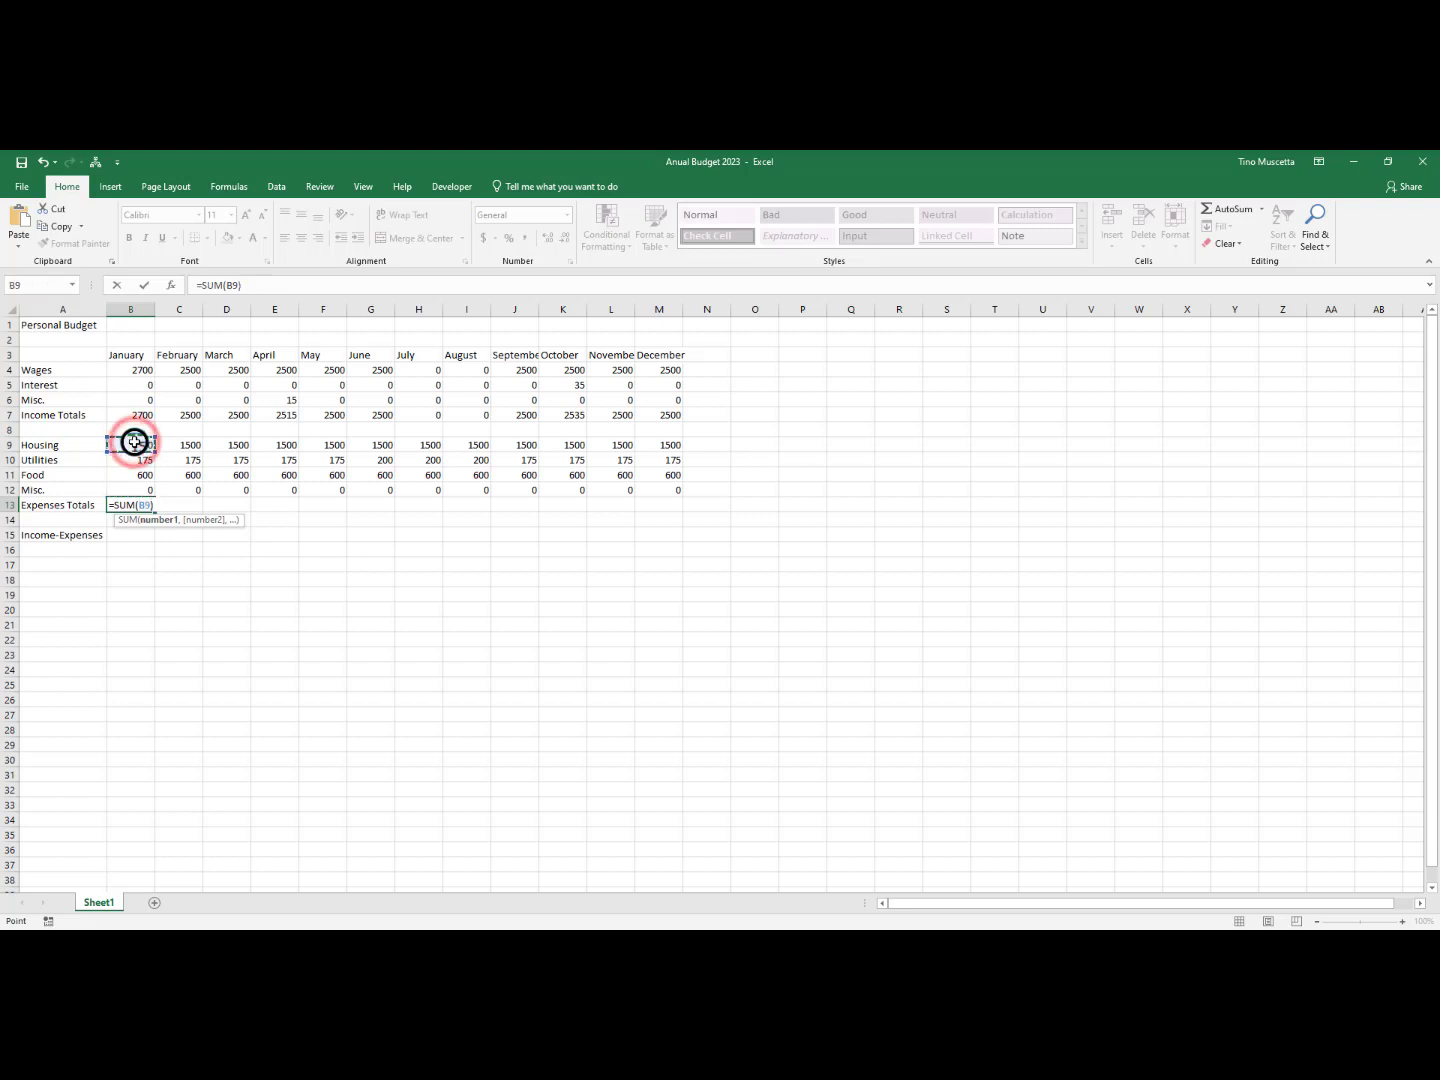
left_click_drag(134, 442, 131, 487)
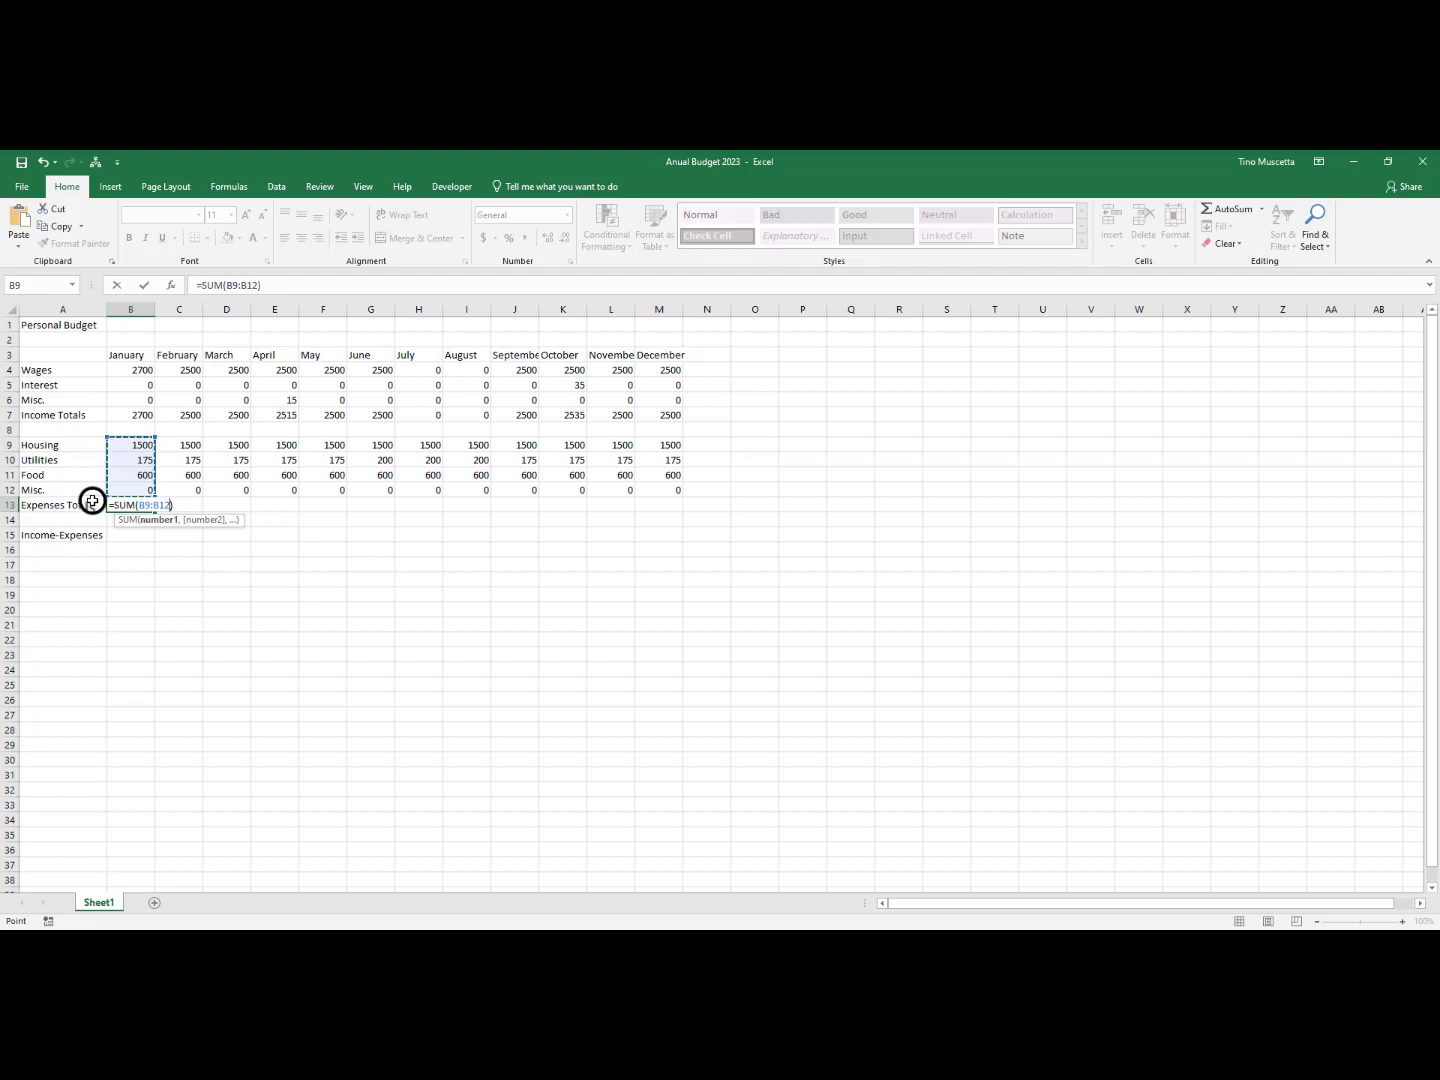
key("Return")
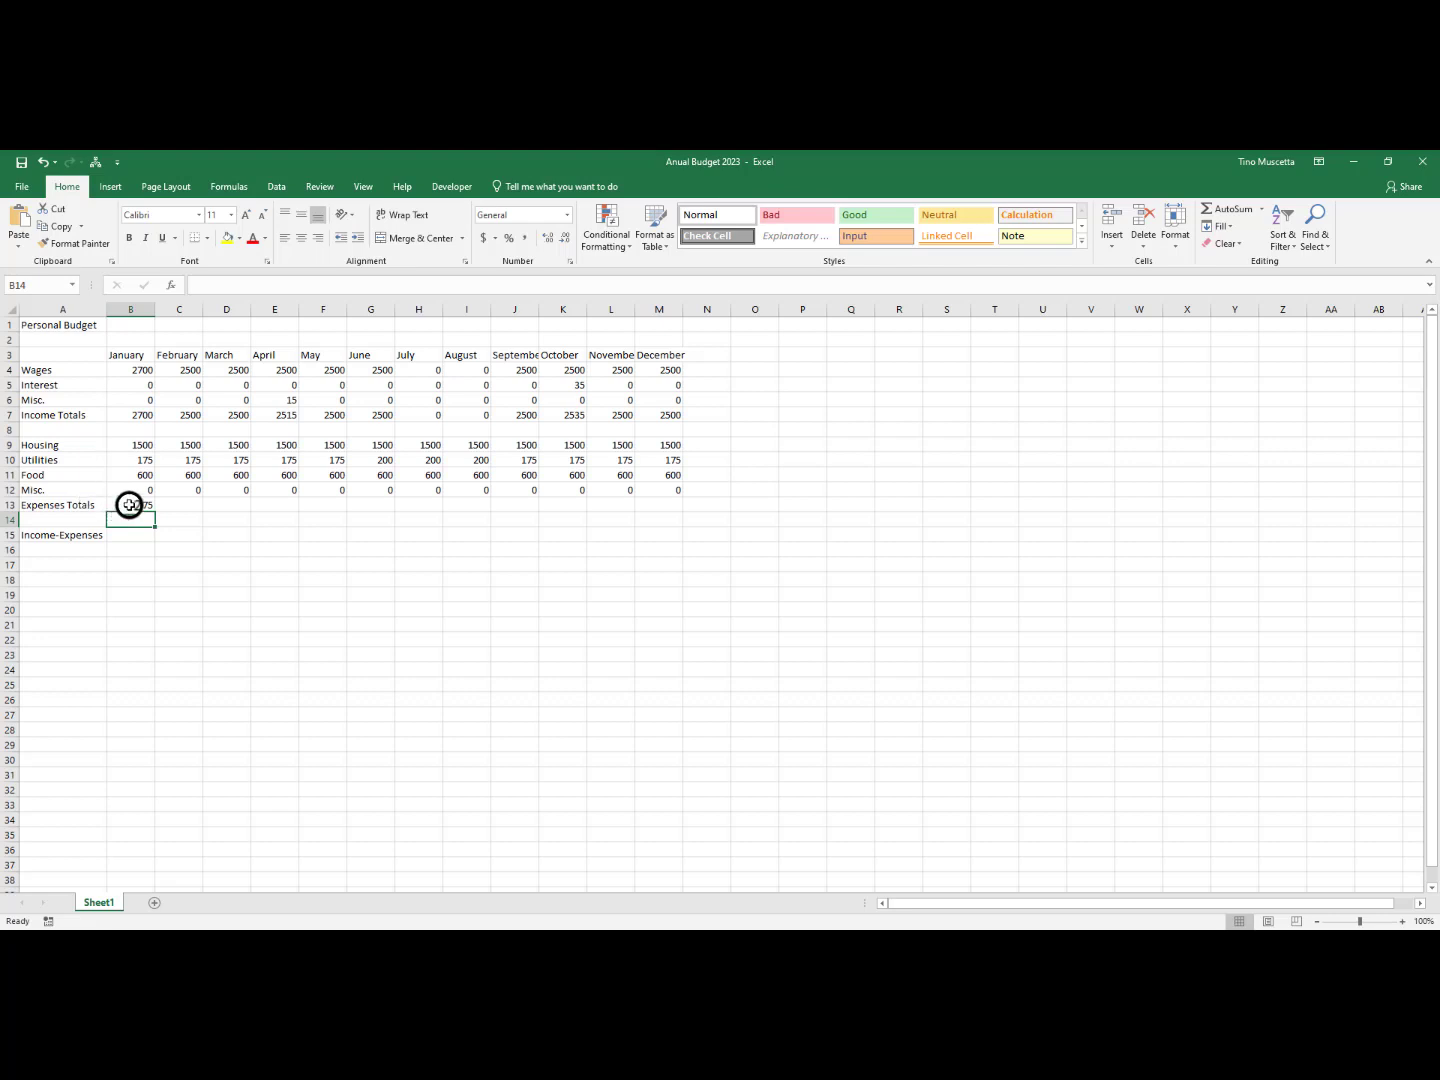
Fill January's Expenses Totals formula from B13 across to December in M13 and save the workbook
left_click(129, 505)
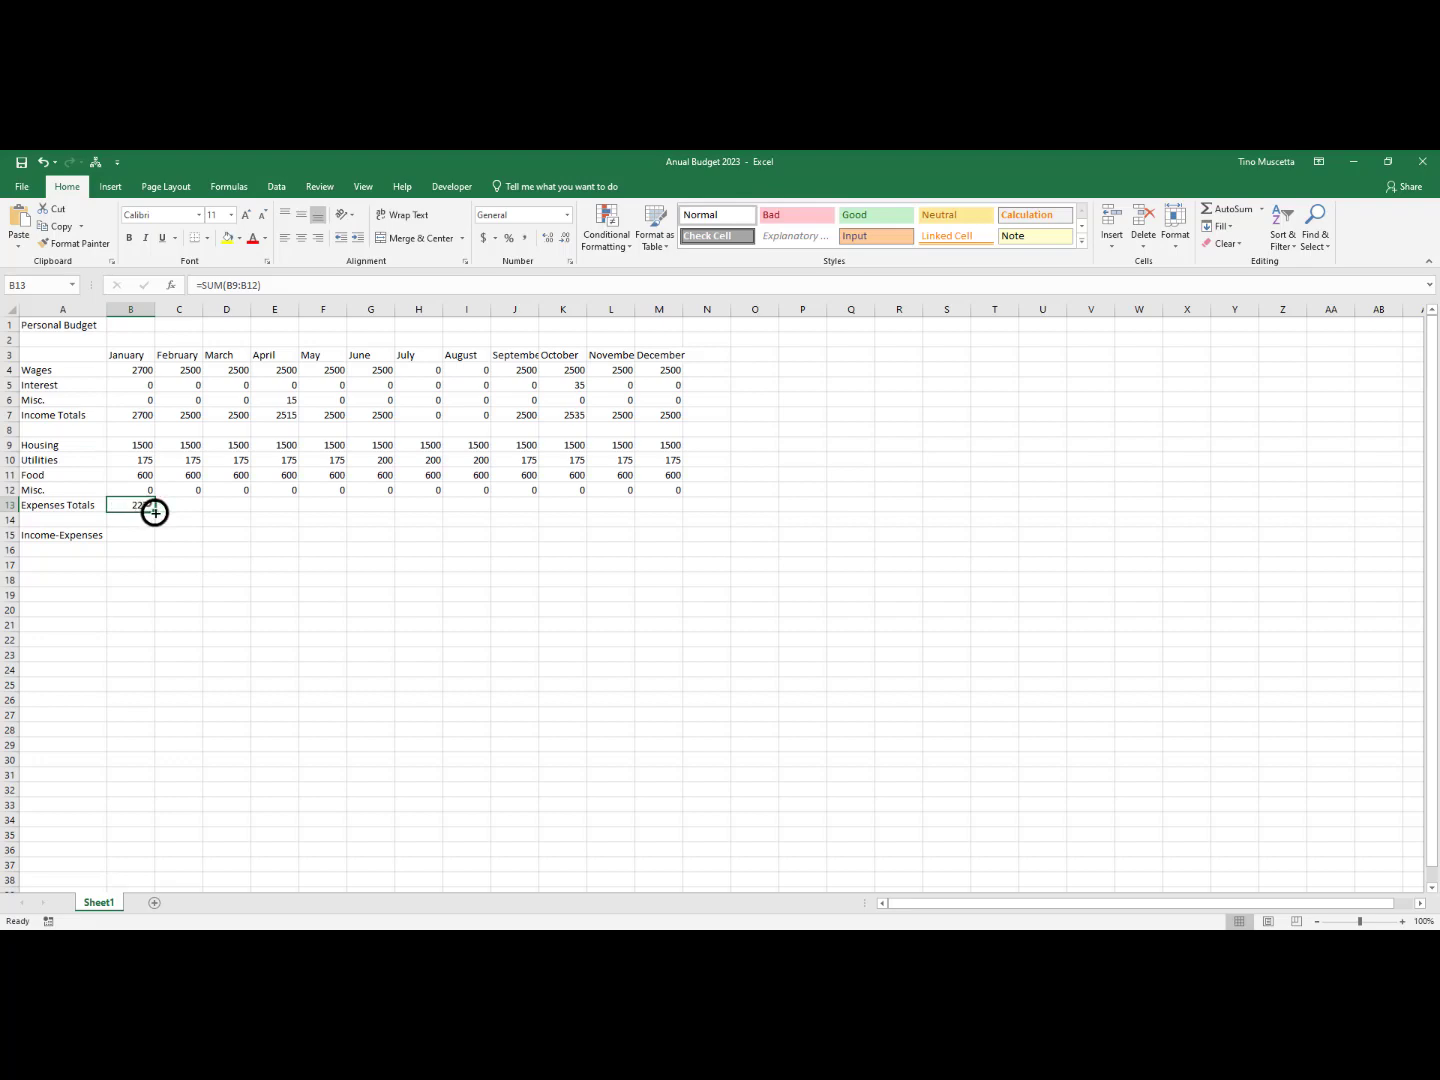
left_click_drag(155, 512, 689, 513)
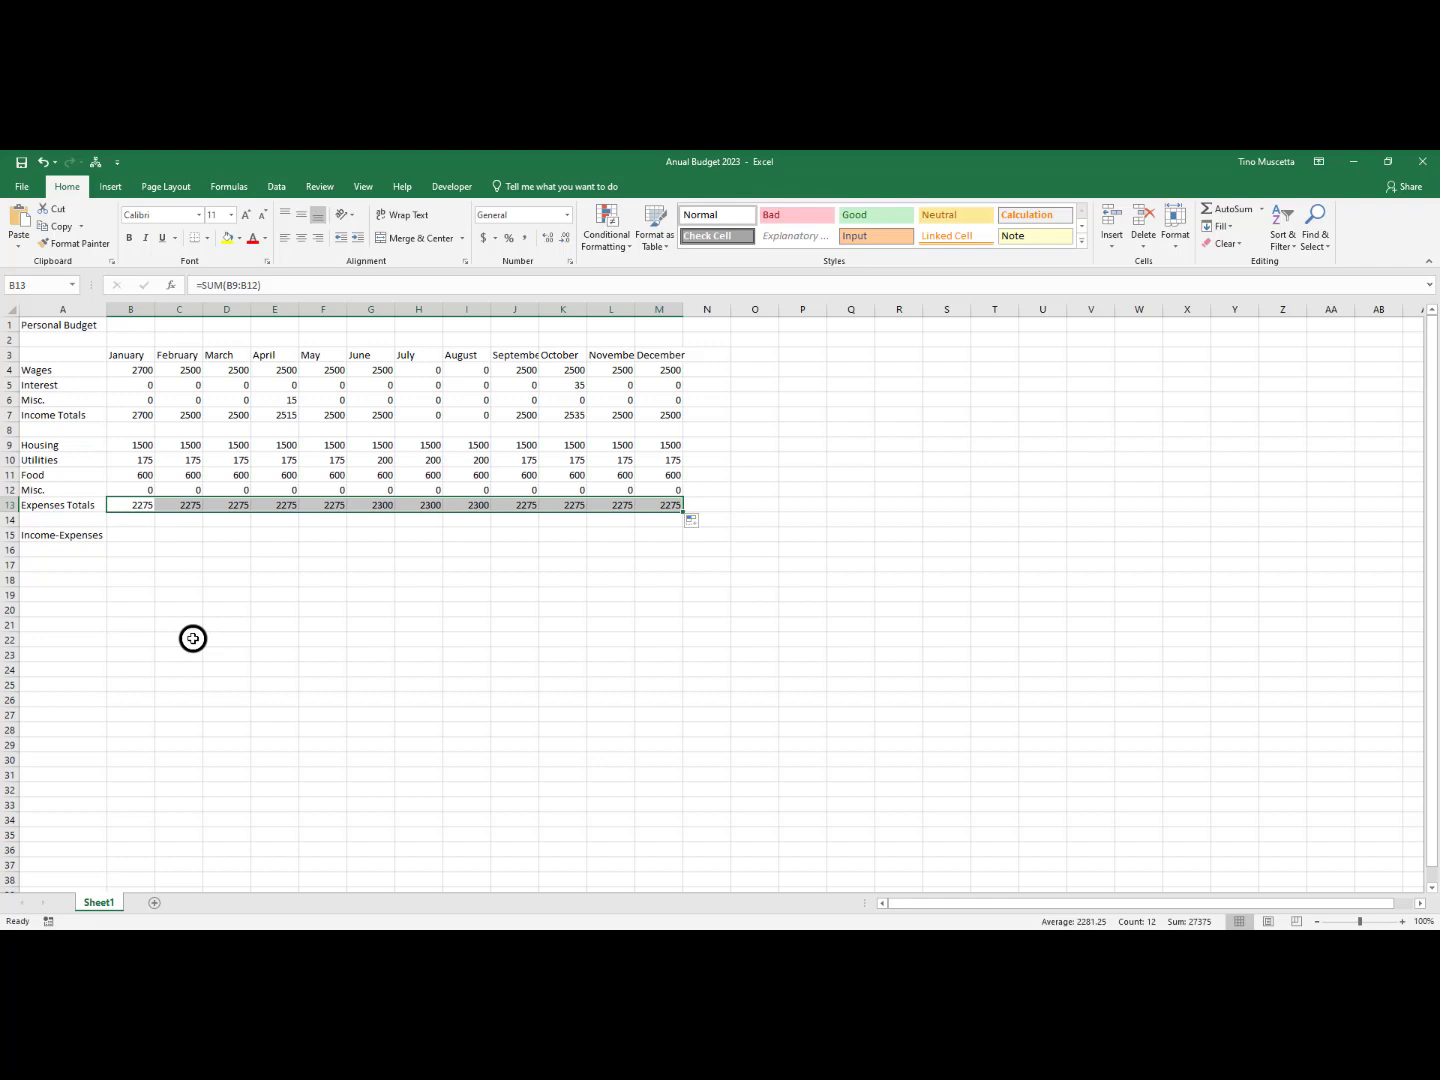
left_click(126, 535)
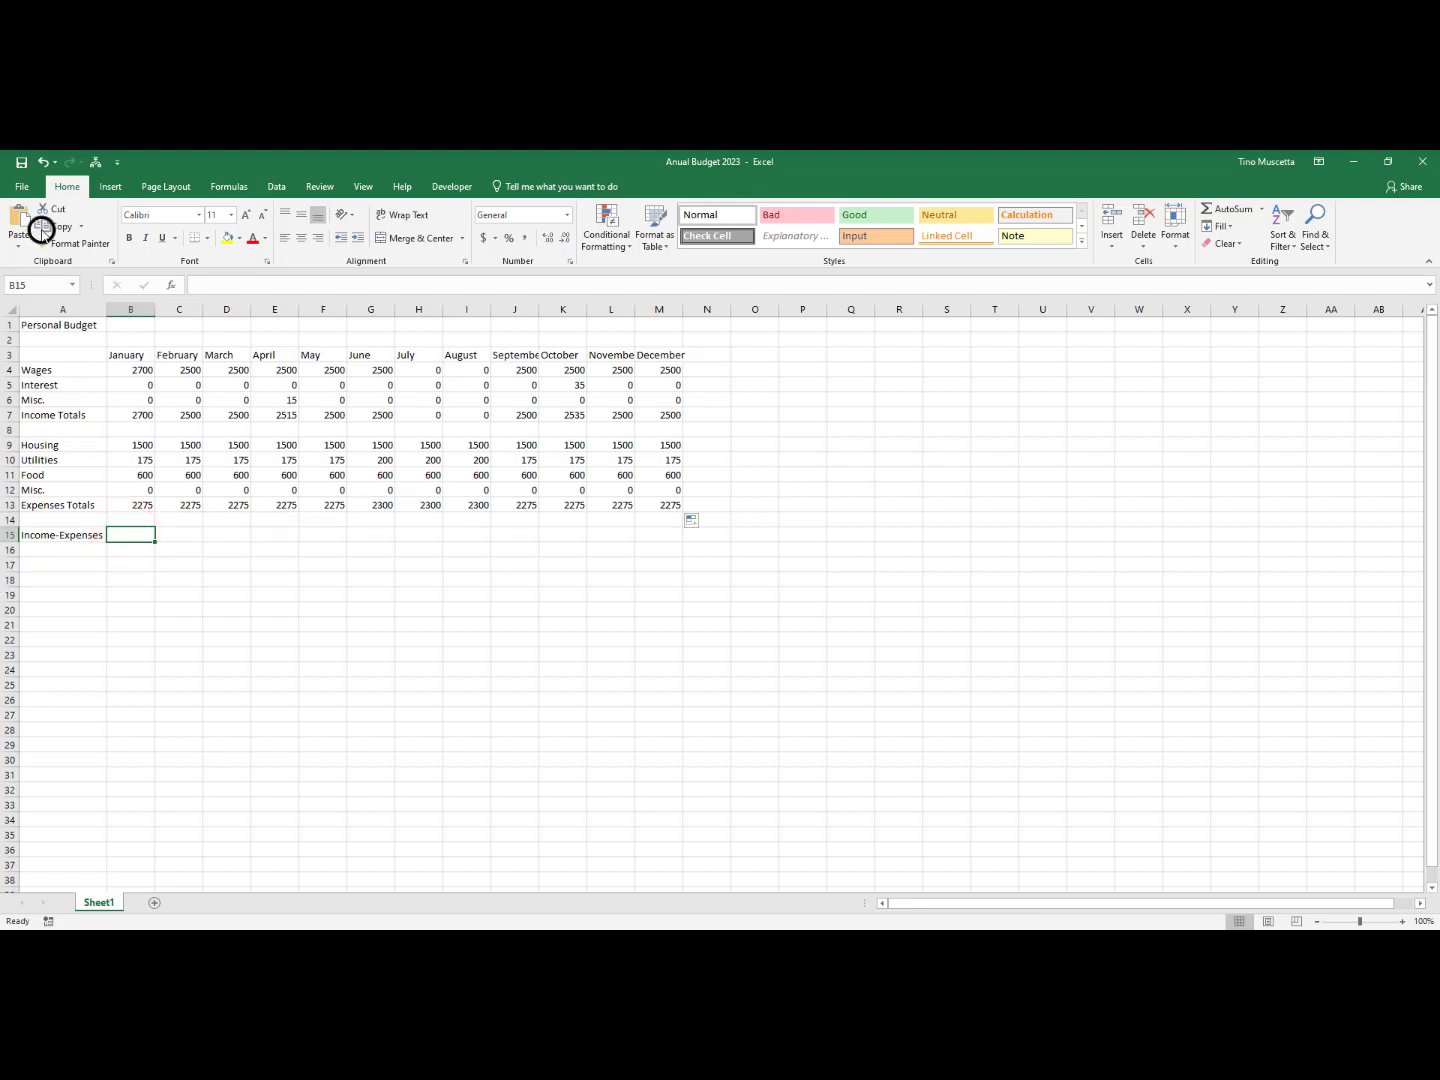
left_click(21, 161)
Calculate January's Income-Expenses difference in B15 with the formula =B7-B13
left_click(135, 303)
left_click(126, 536)
type("=")
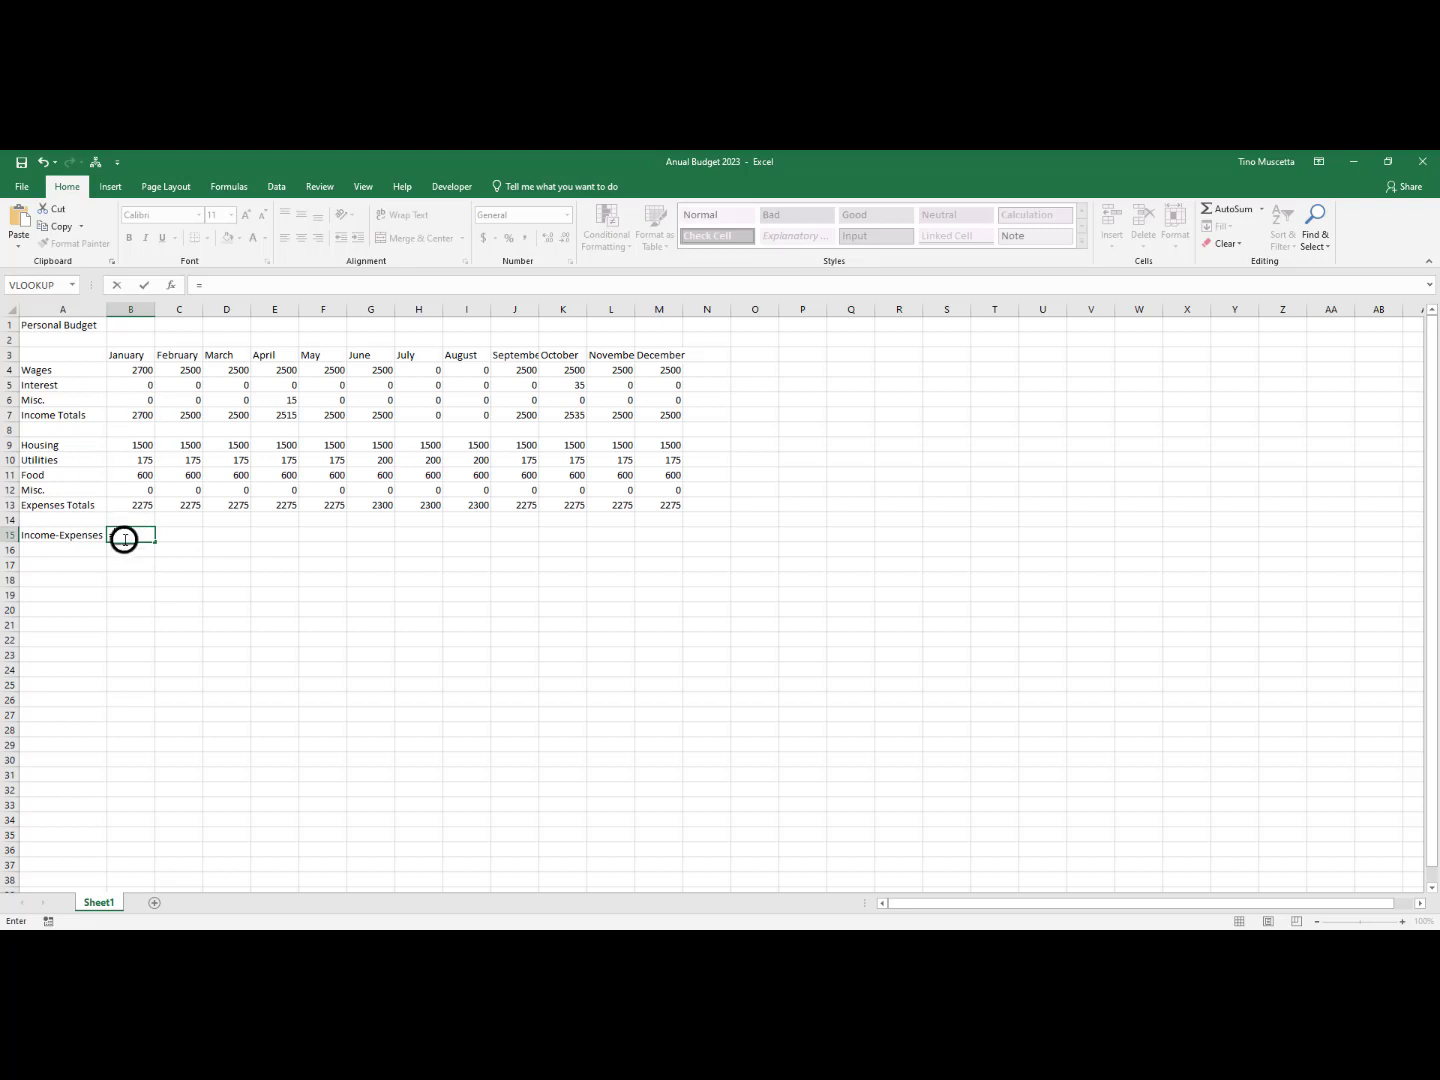
left_click(138, 414)
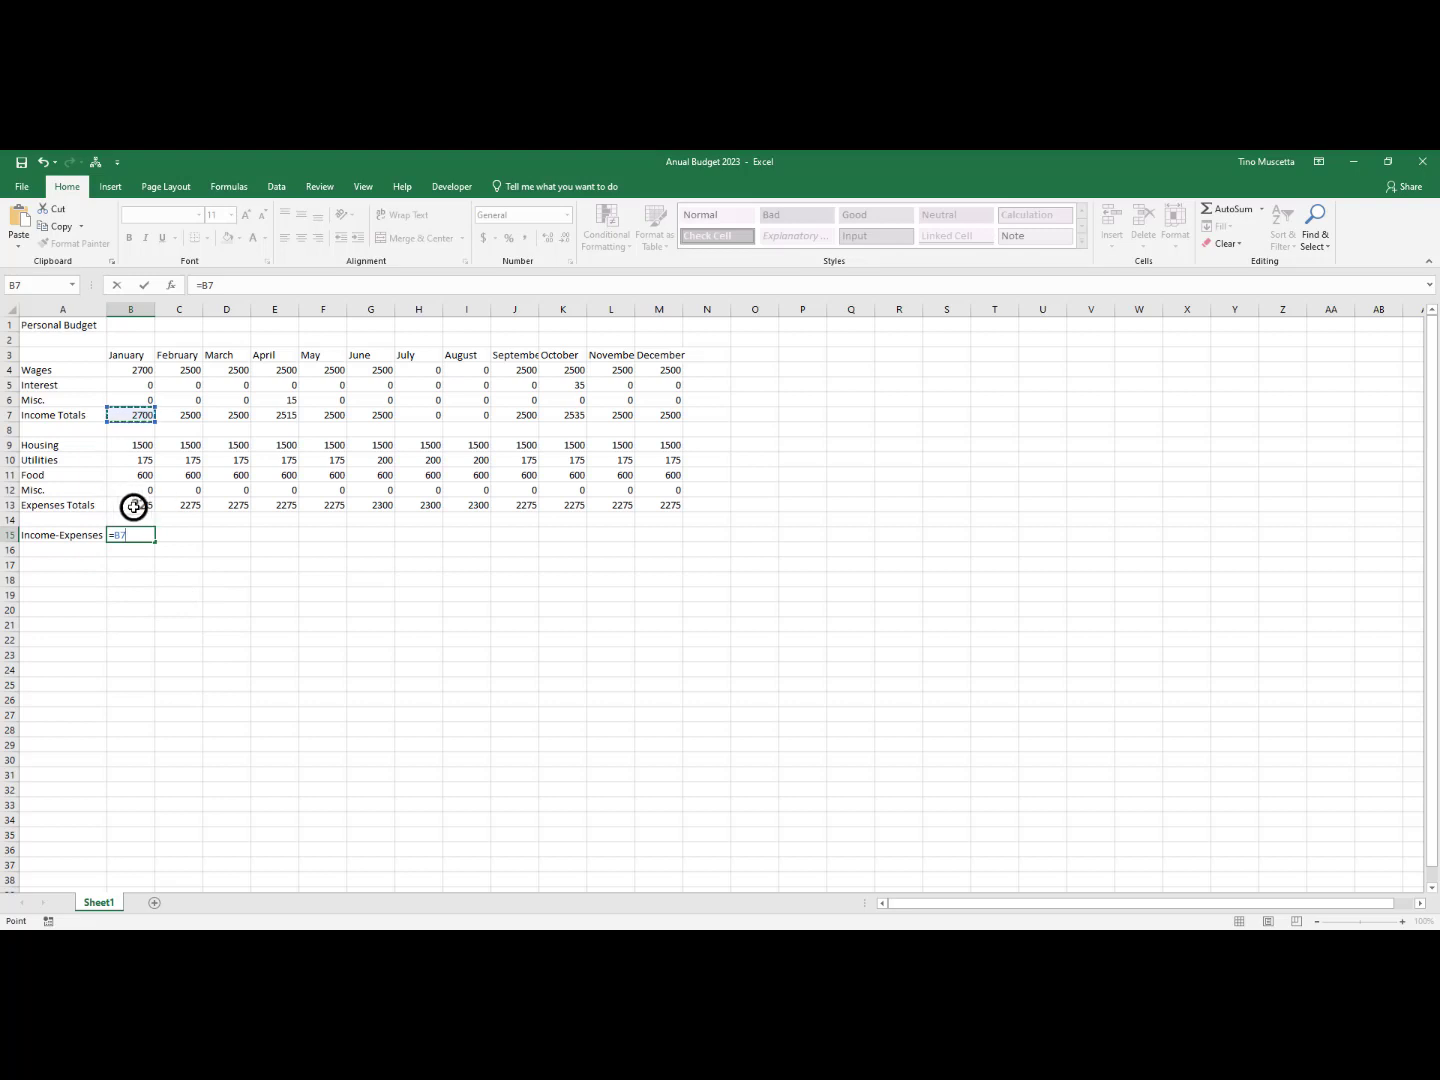
type("-")
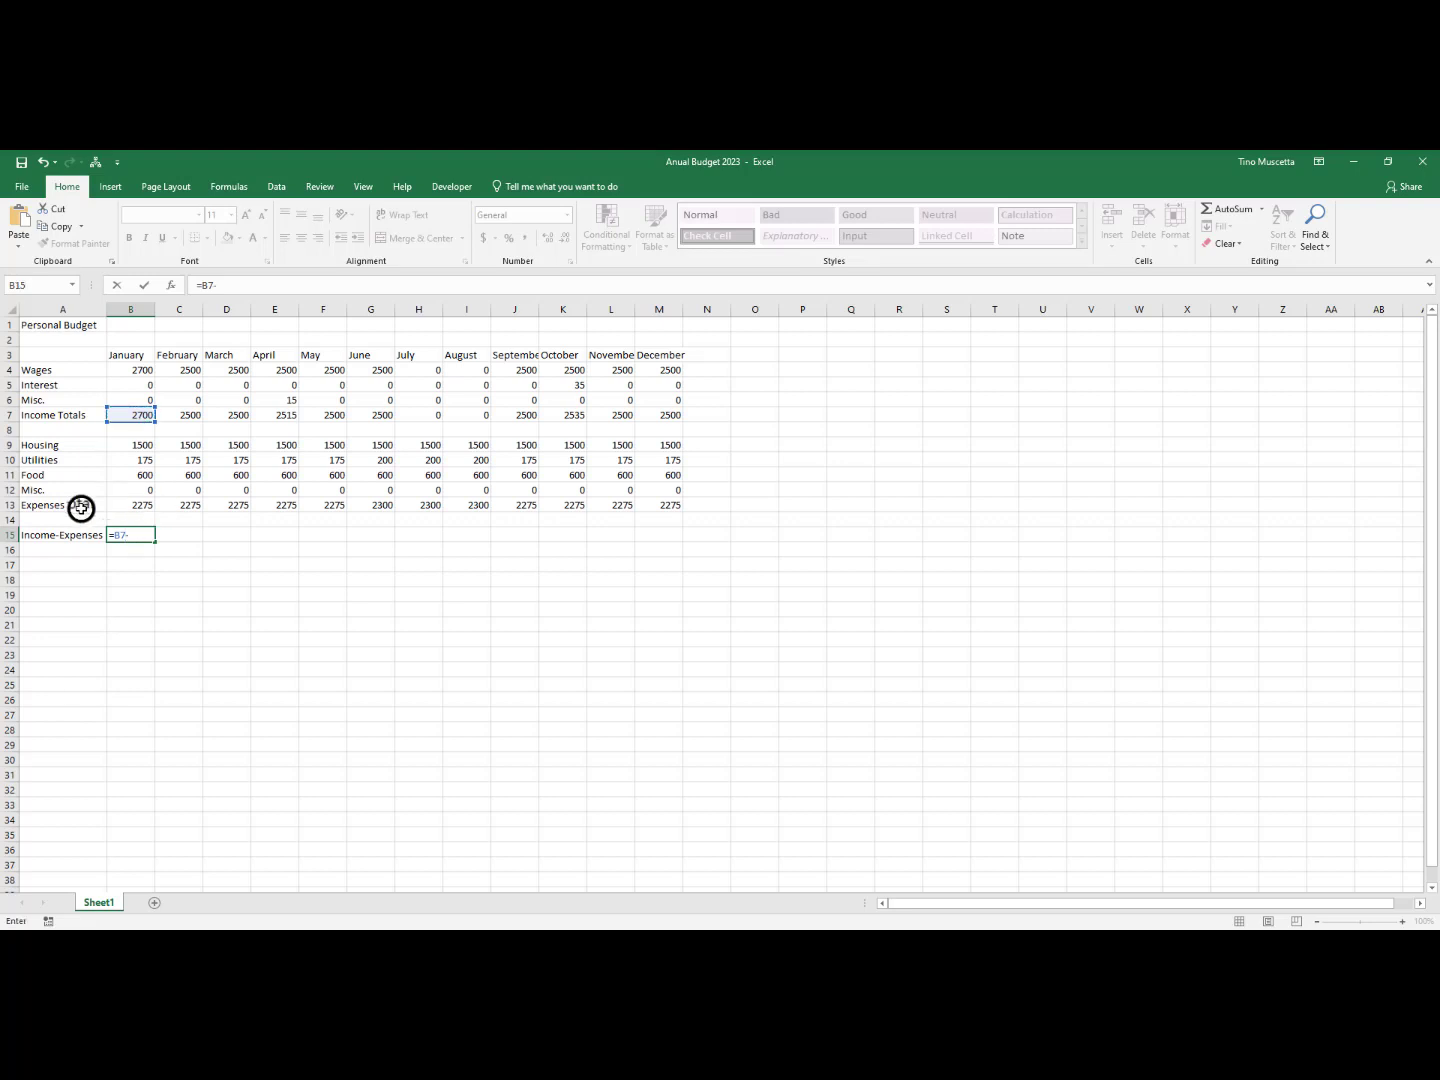
left_click(144, 504)
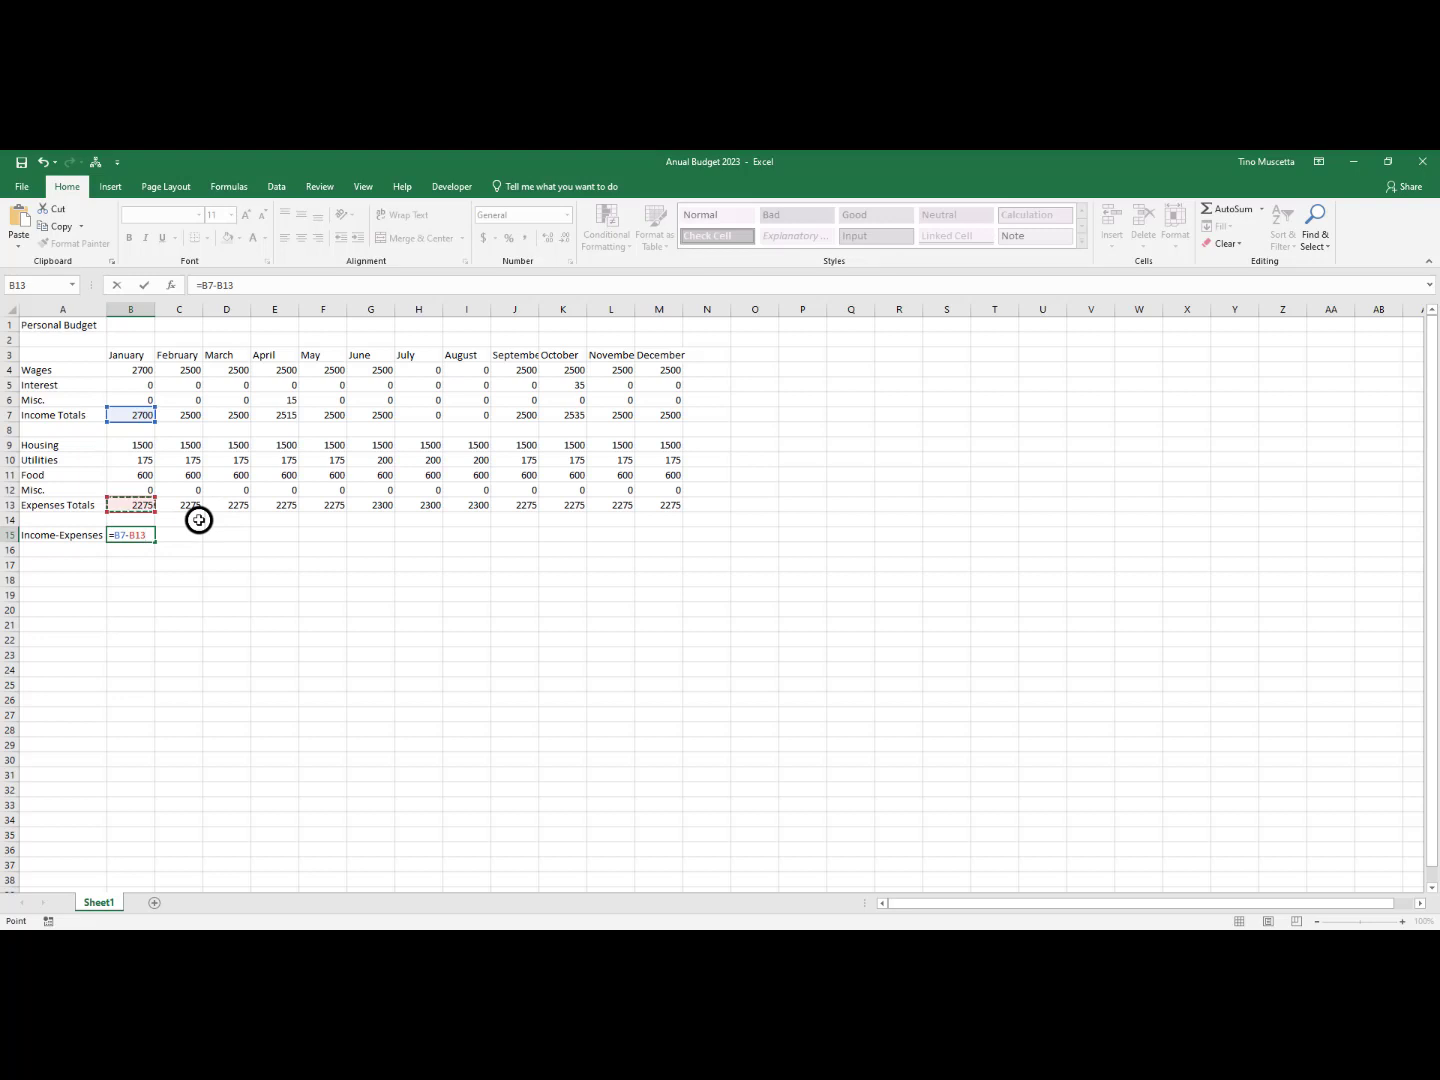
key("Return")
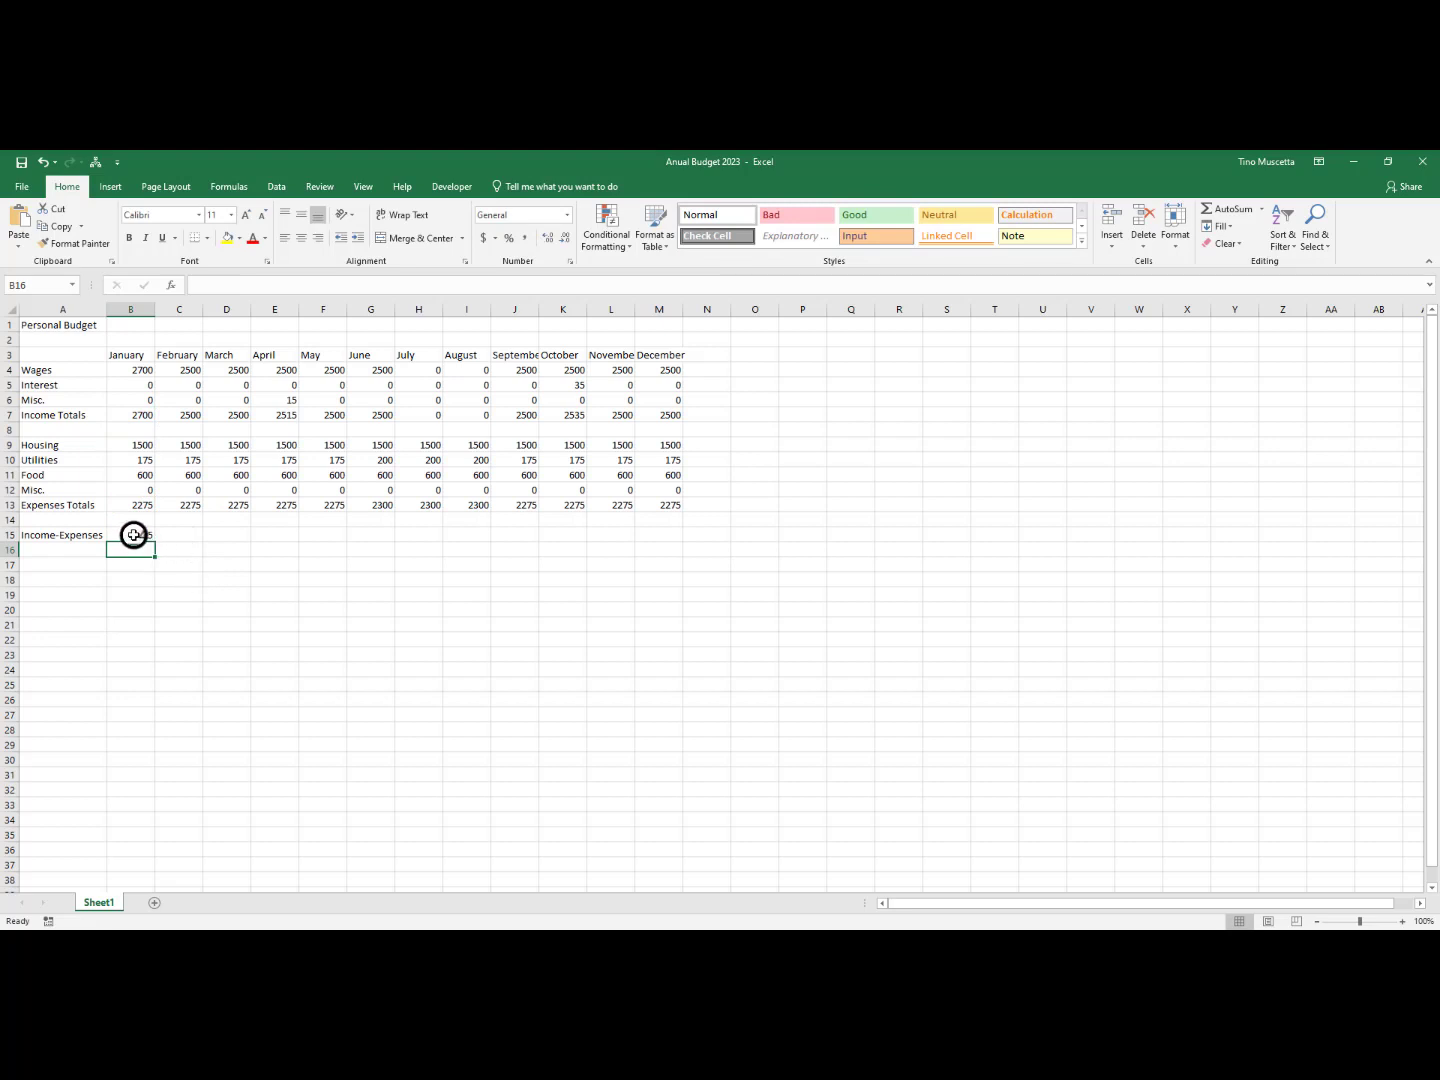
left_click(134, 535)
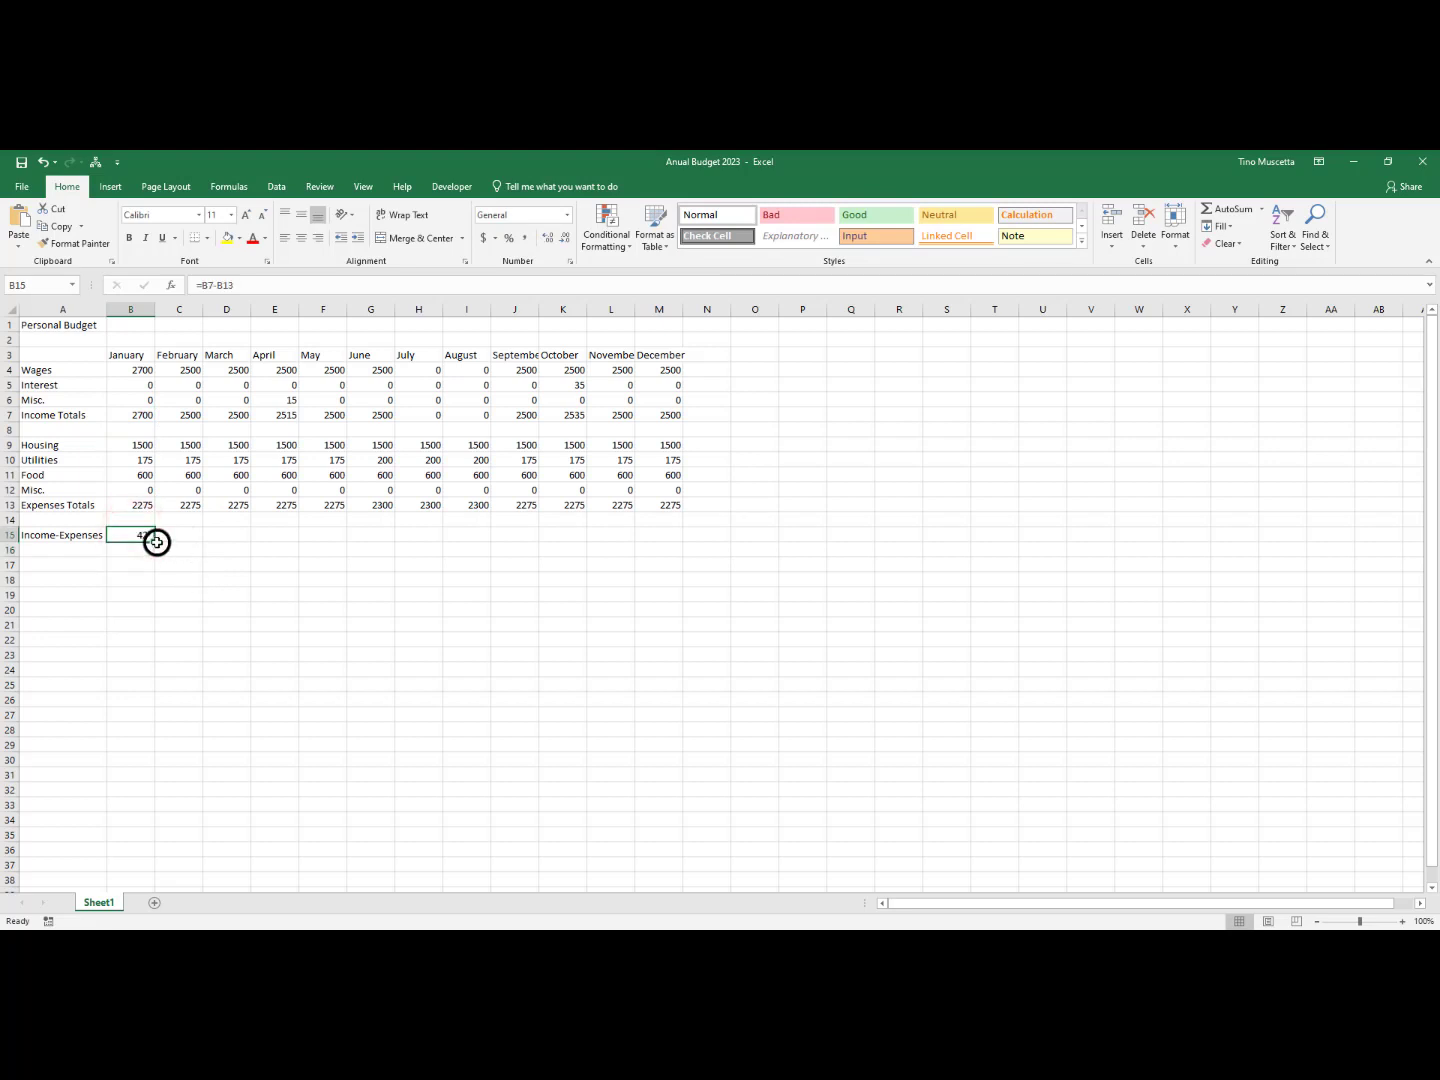
Fill January's Income-Expenses formula from B15 across to December in M15
left_click_drag(156, 541, 685, 537)
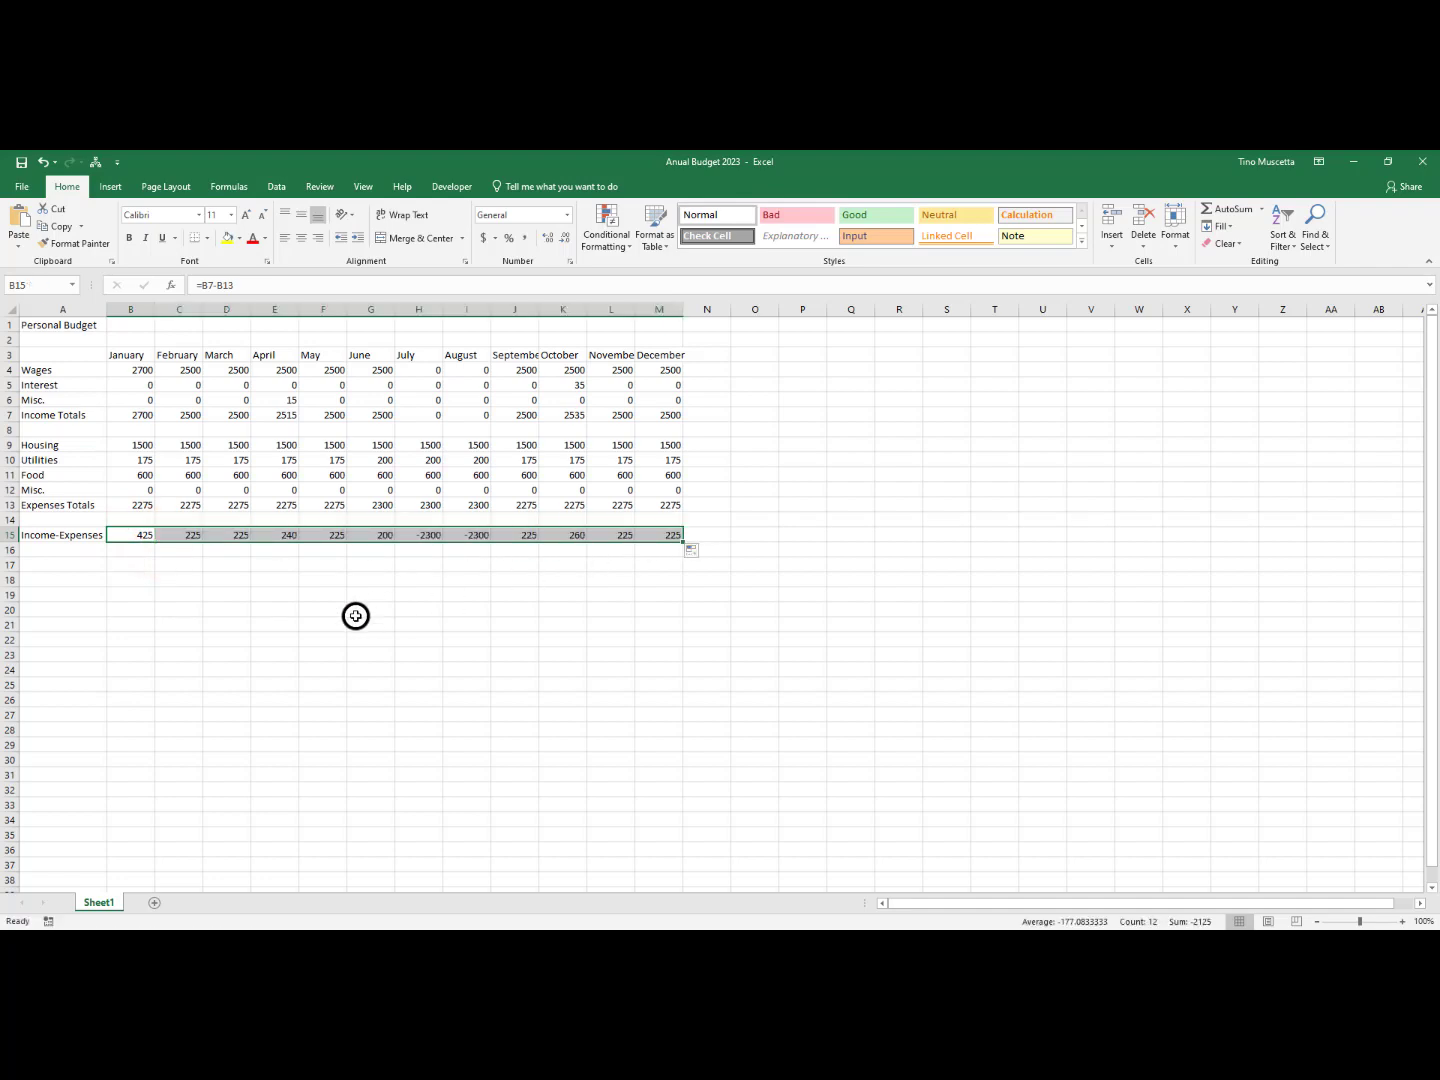
left_click(330, 650)
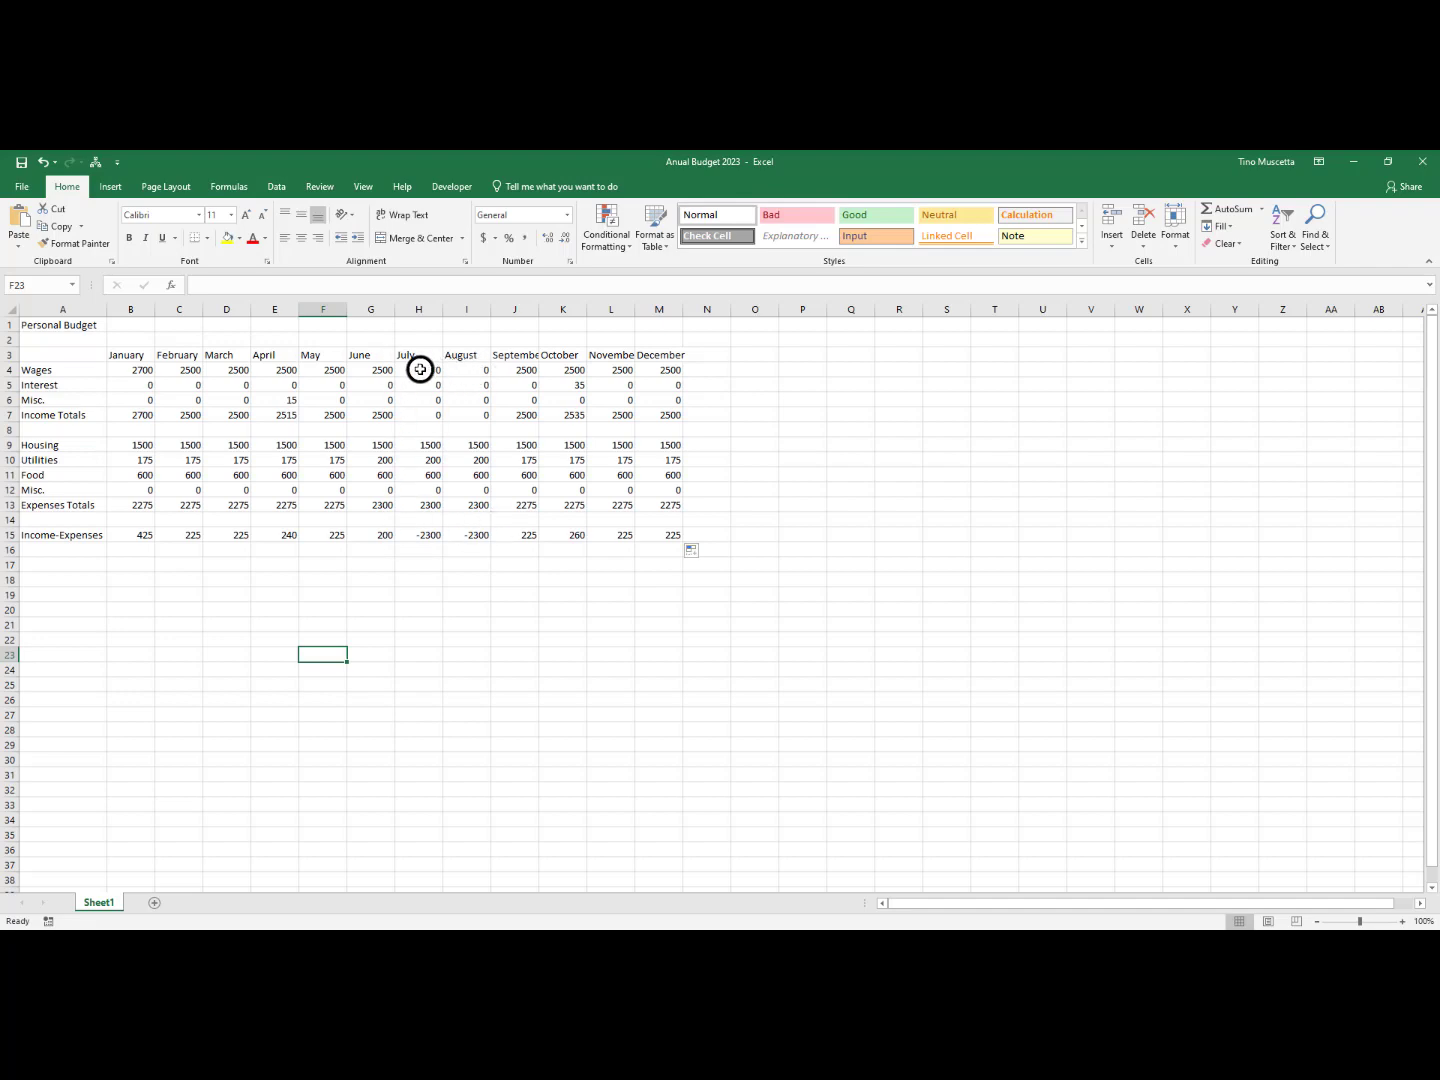
left_click_drag(419, 369, 455, 369)
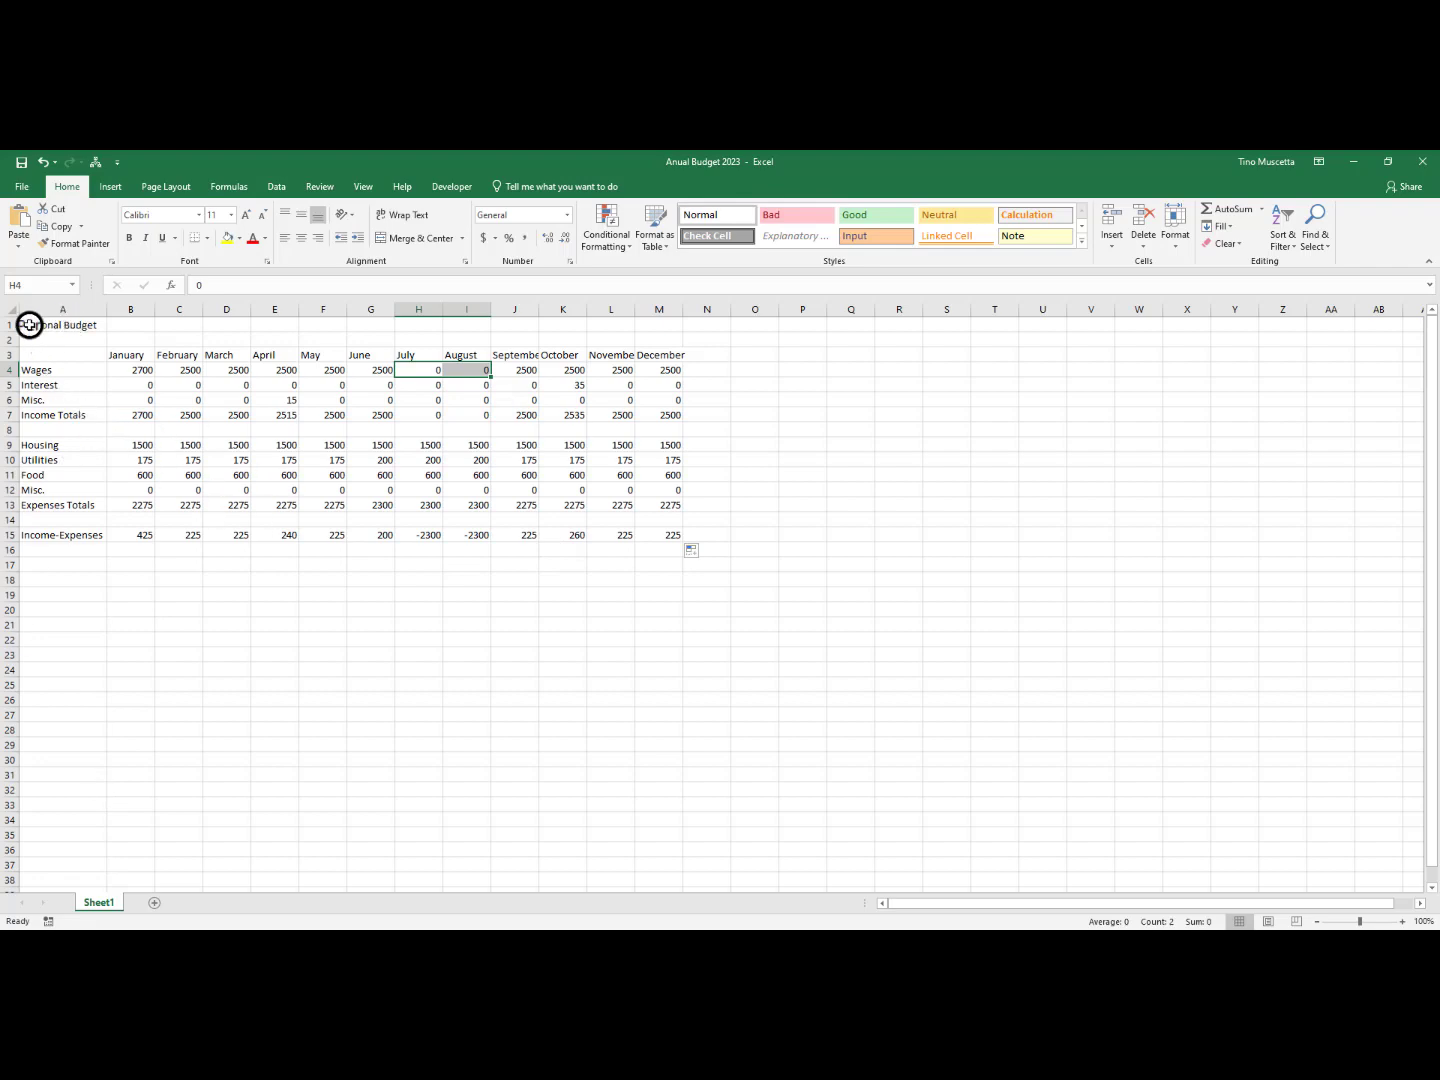
Give the Personal Budget title cell A1 a standard light blue fill color
left_click(67, 319)
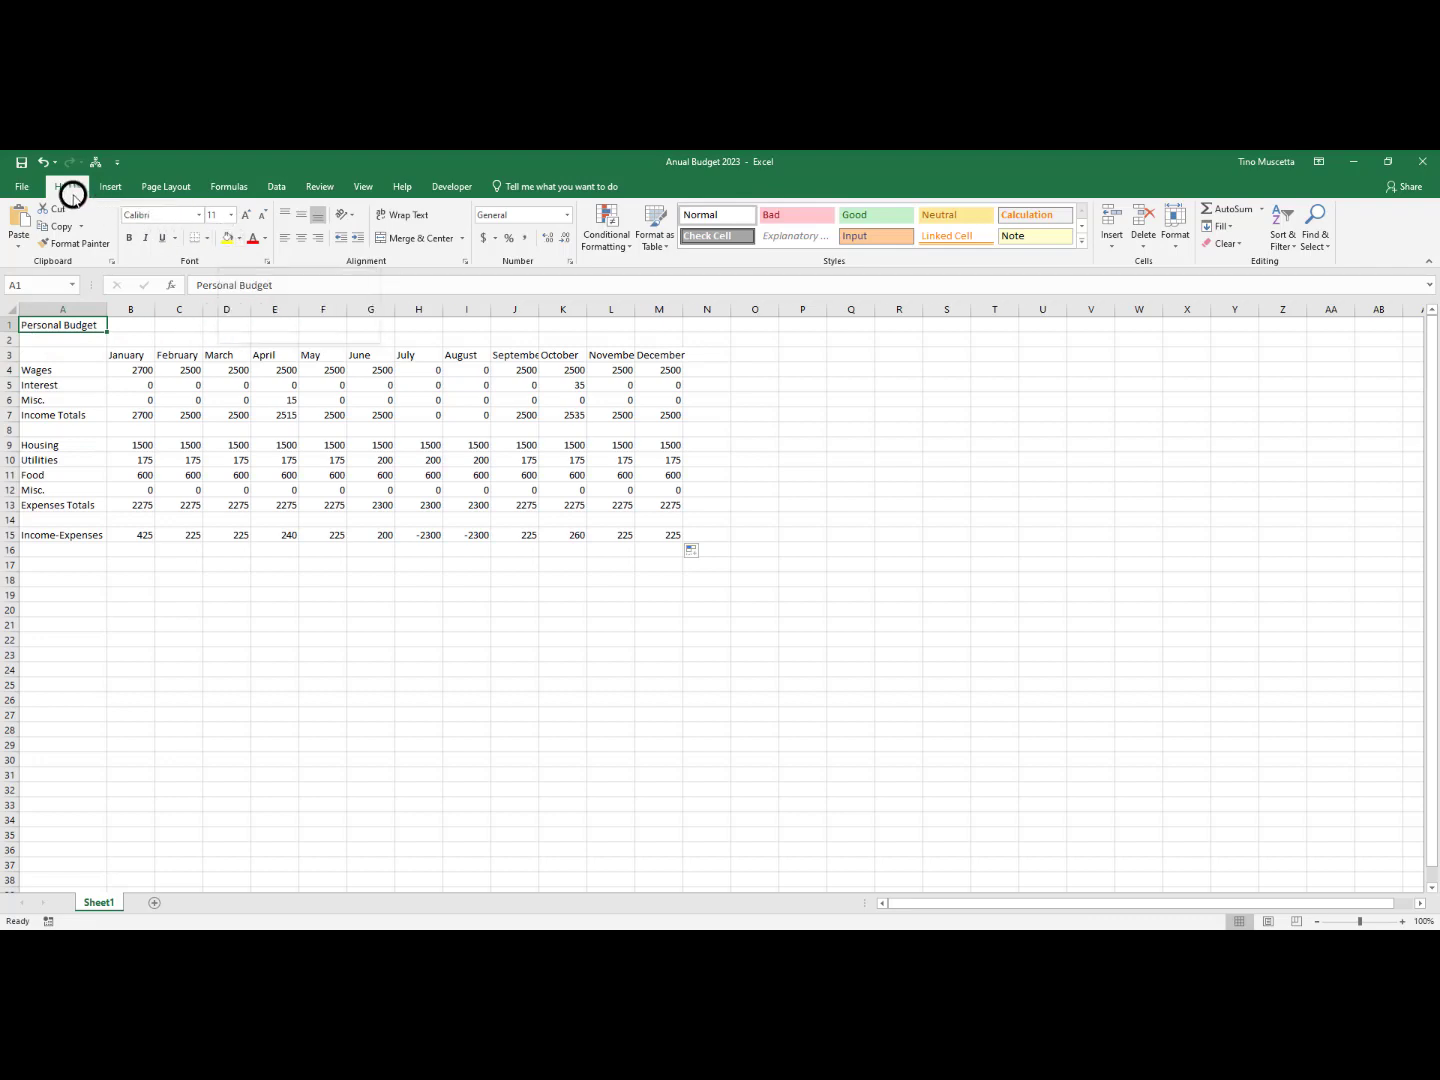
left_click(241, 239)
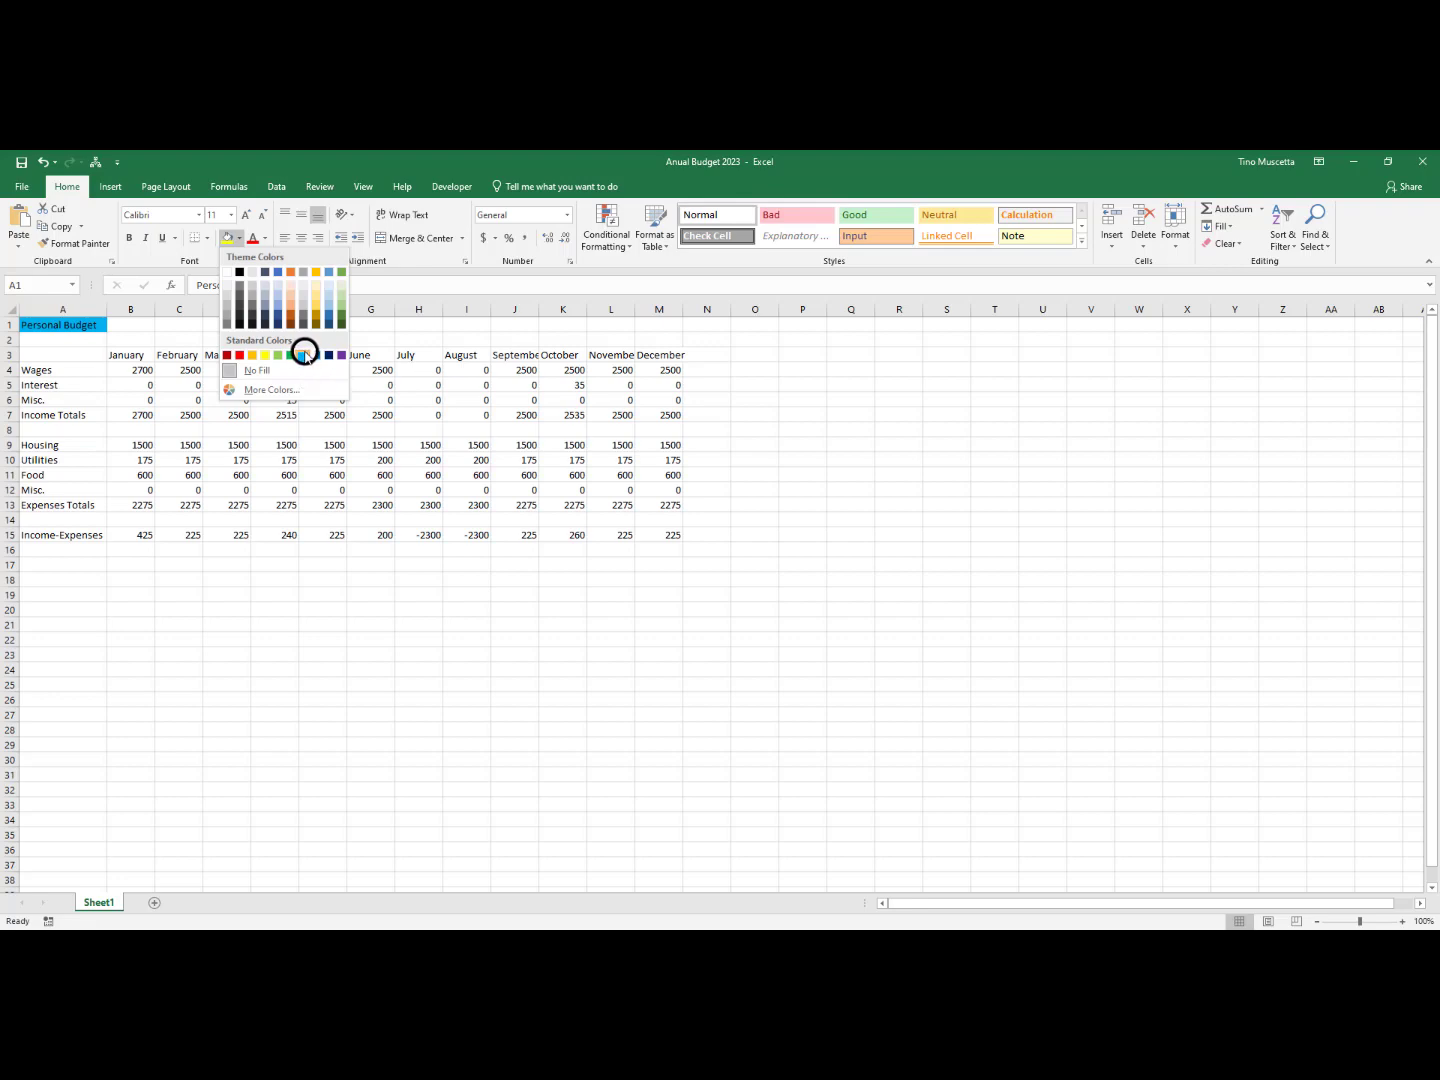
left_click(304, 355)
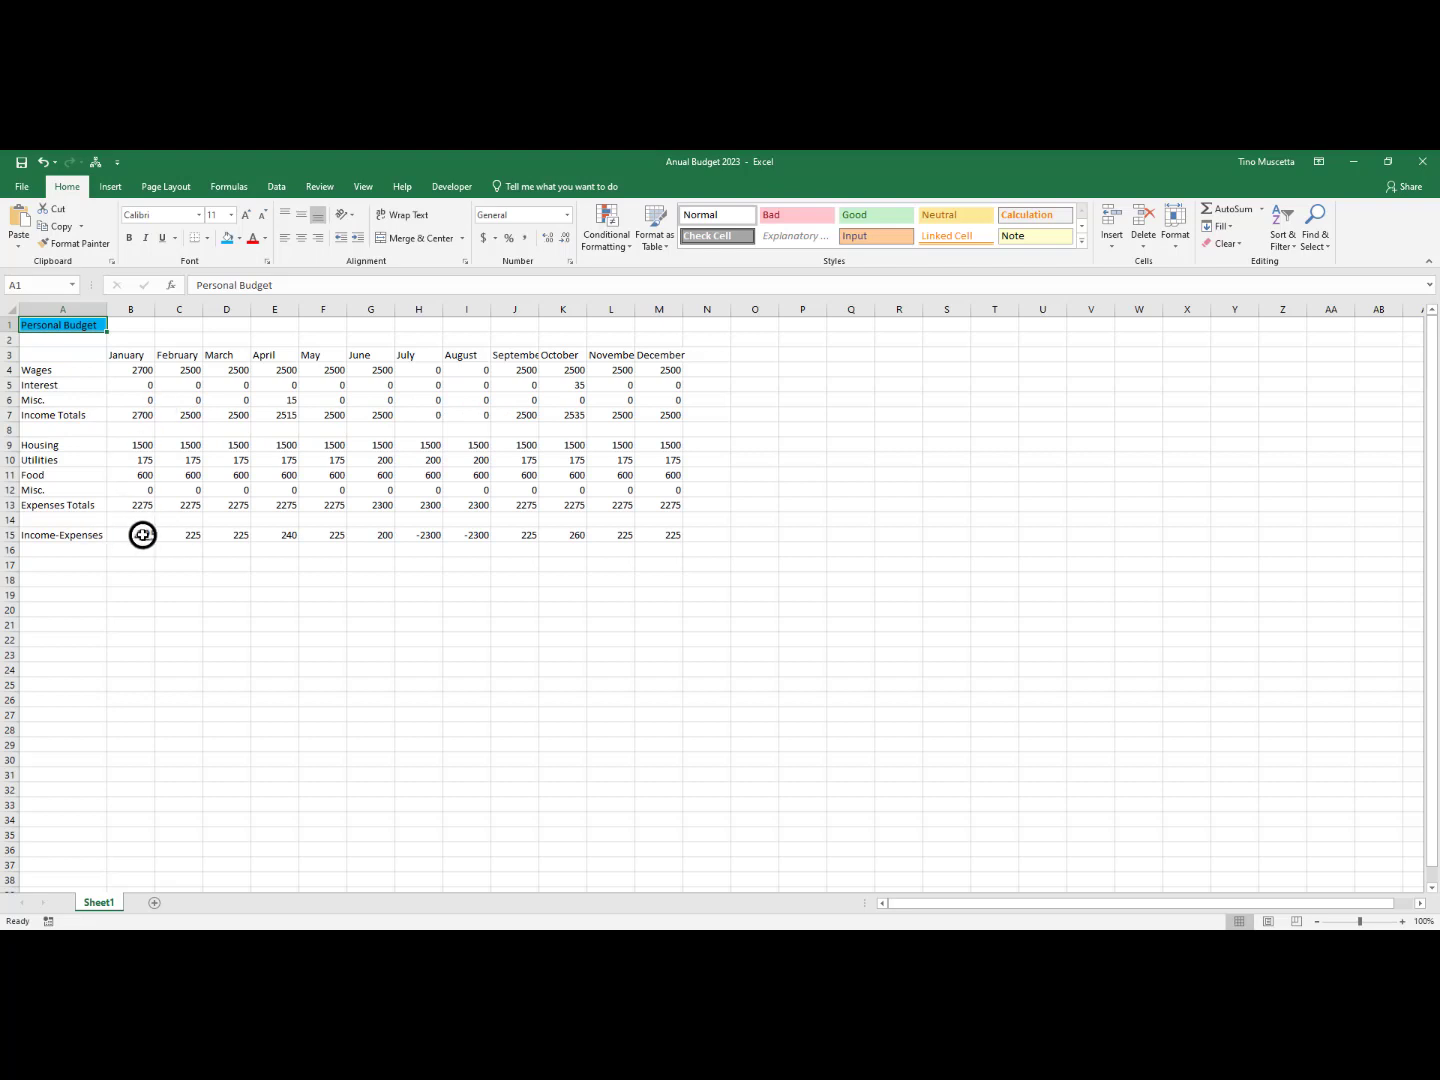
Shade the Income Totals row A7:M7 with the fill color Blue, Accent 5, Lighter 80%
left_click(43, 414)
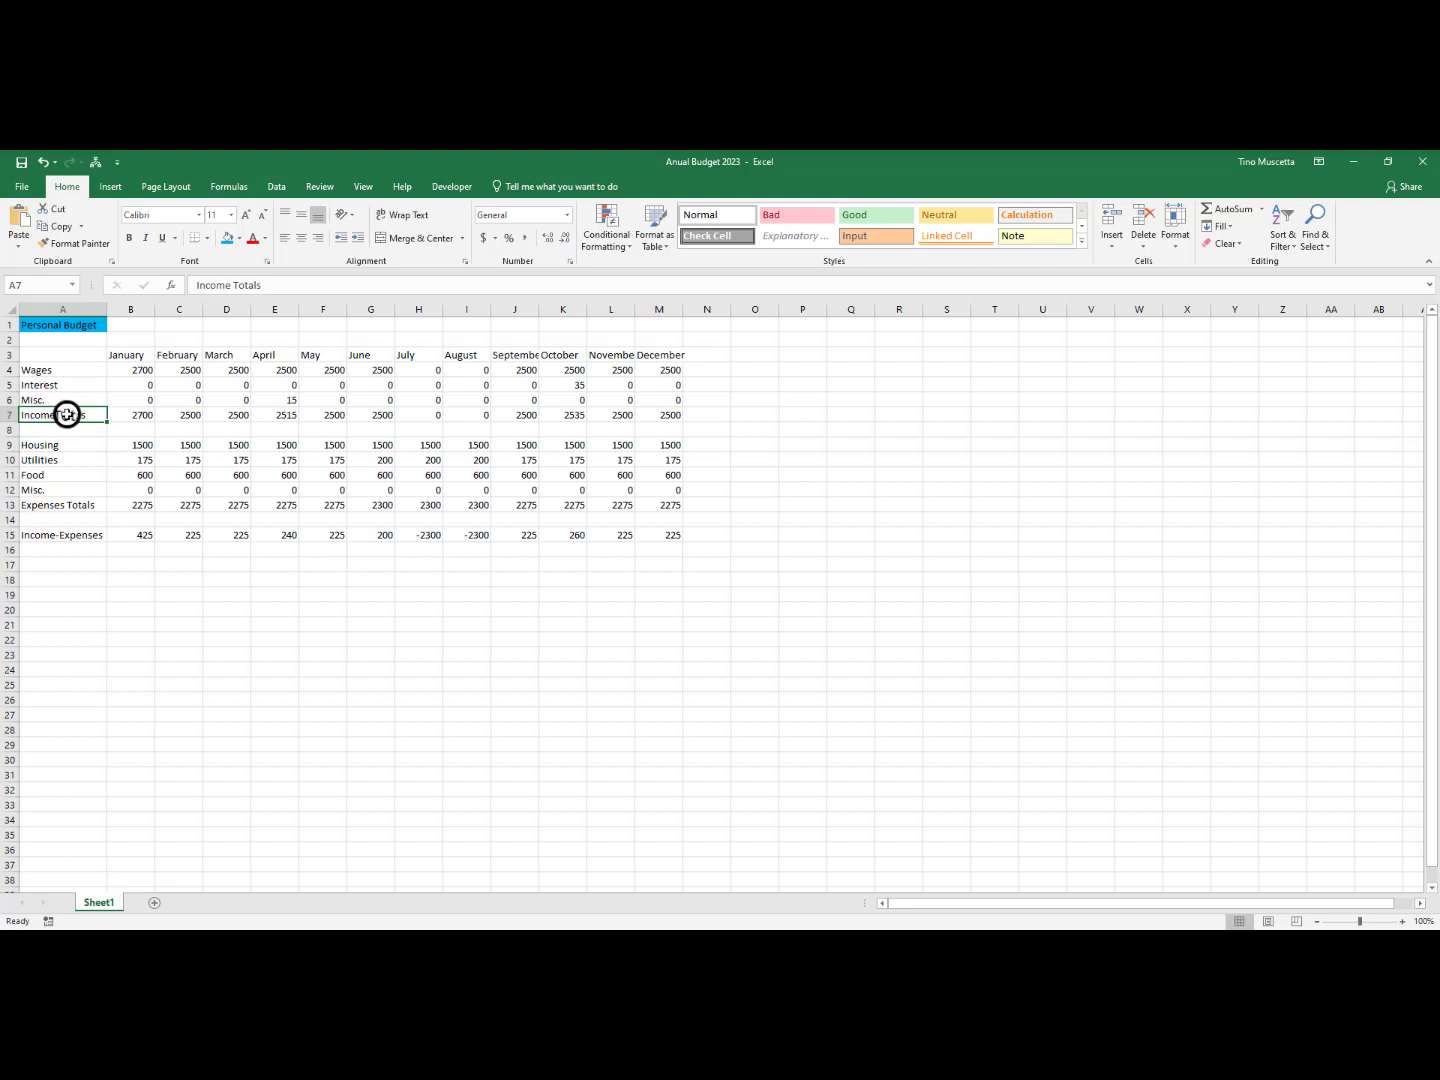
left_click_drag(43, 414, 655, 418)
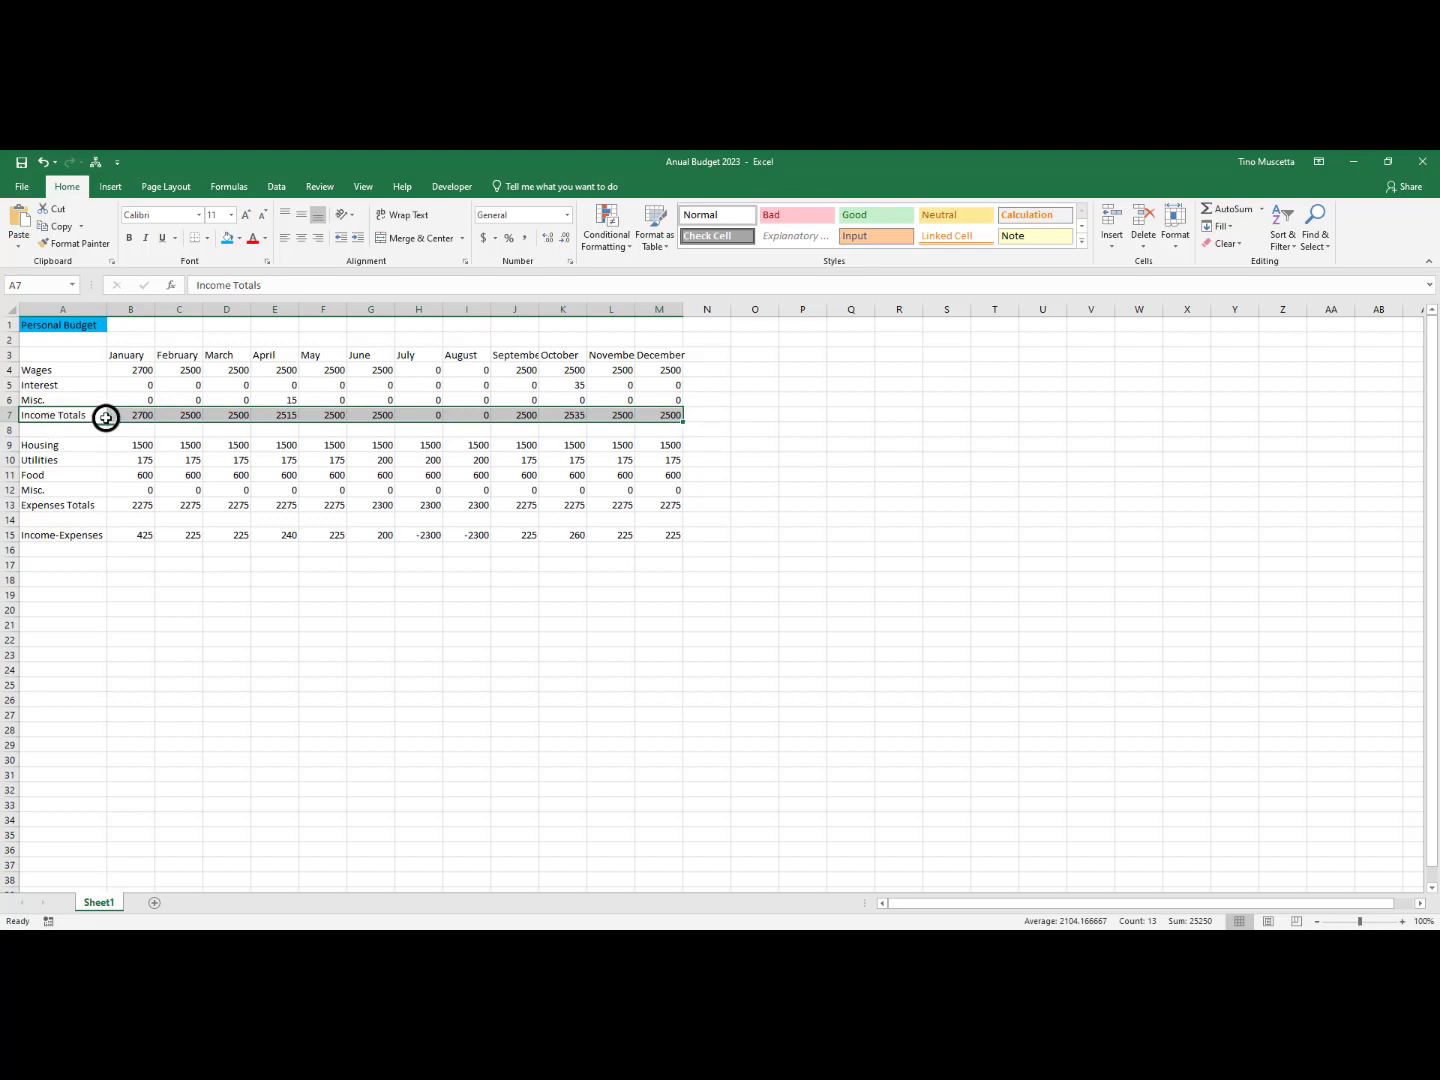
left_click(240, 241)
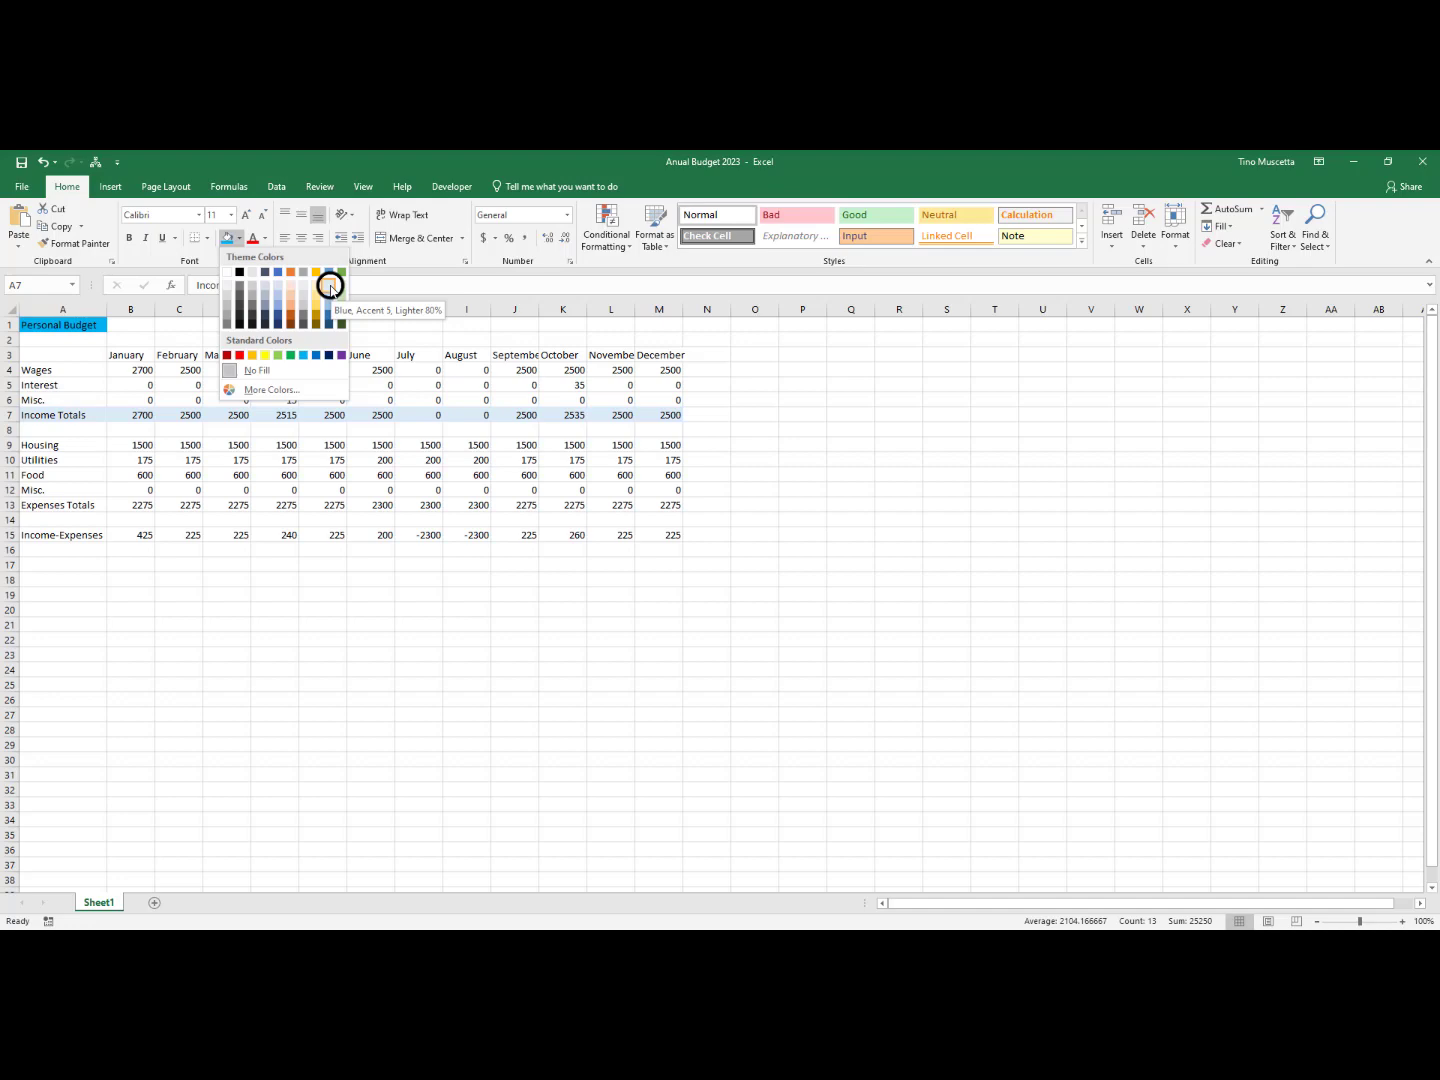
left_click(329, 285)
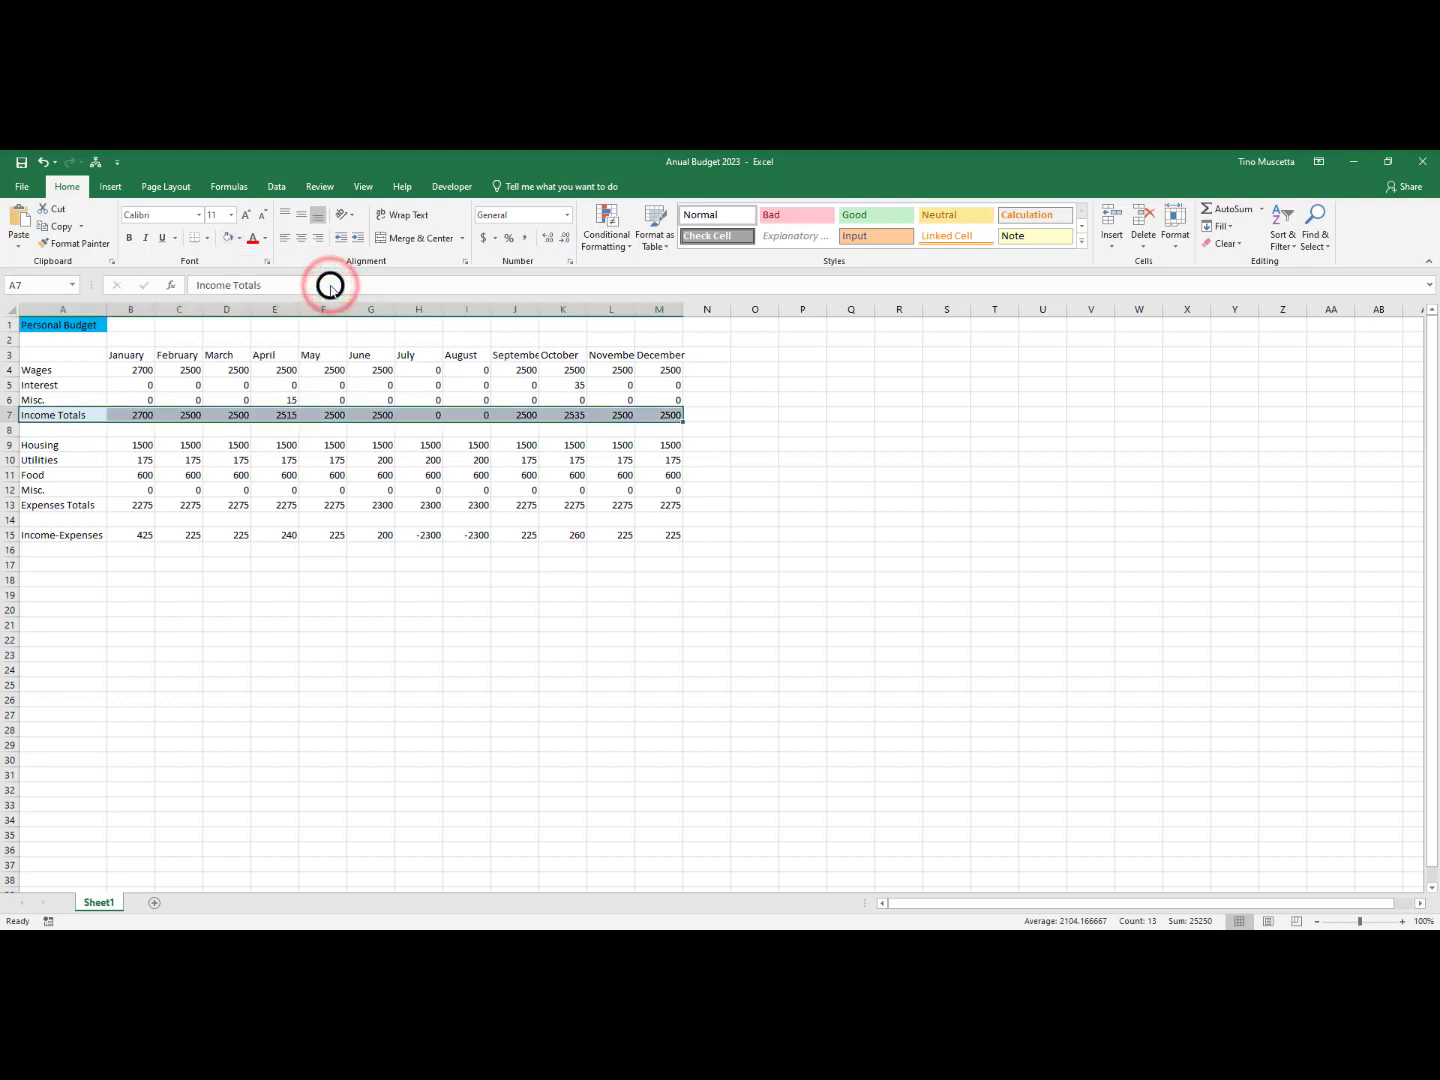
left_click(295, 460)
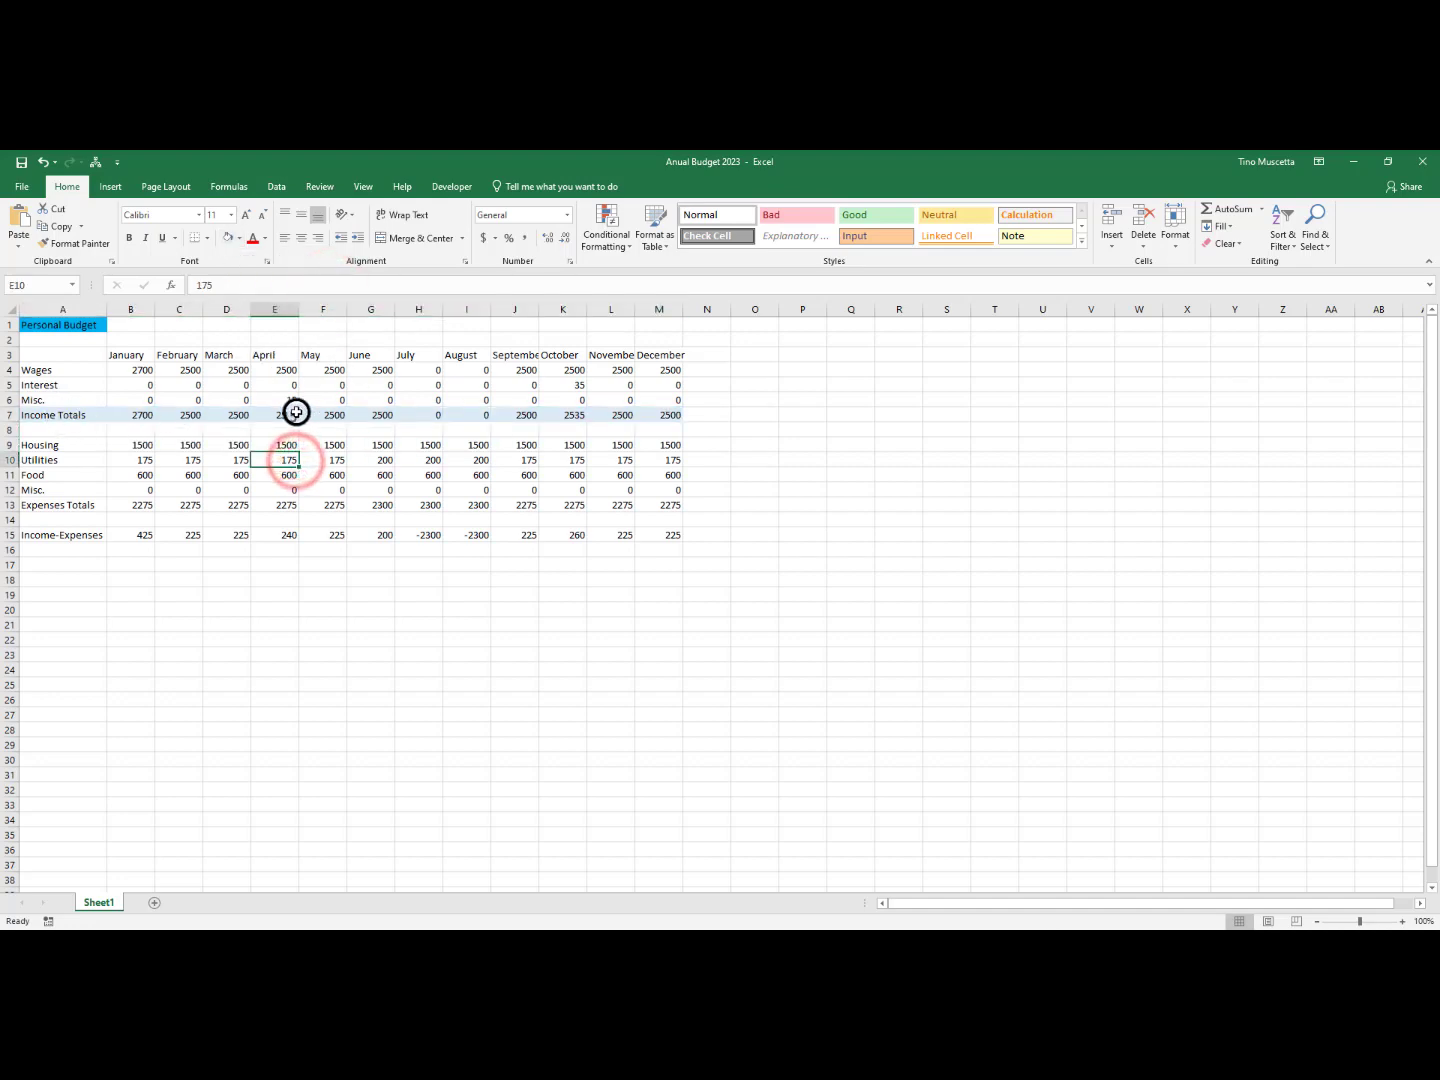
Apply the same light blue fill to the Expenses Totals row A13:M13 and the Income-Expenses row A15:M15
left_click(32, 505)
left_click_drag(31, 505, 654, 511)
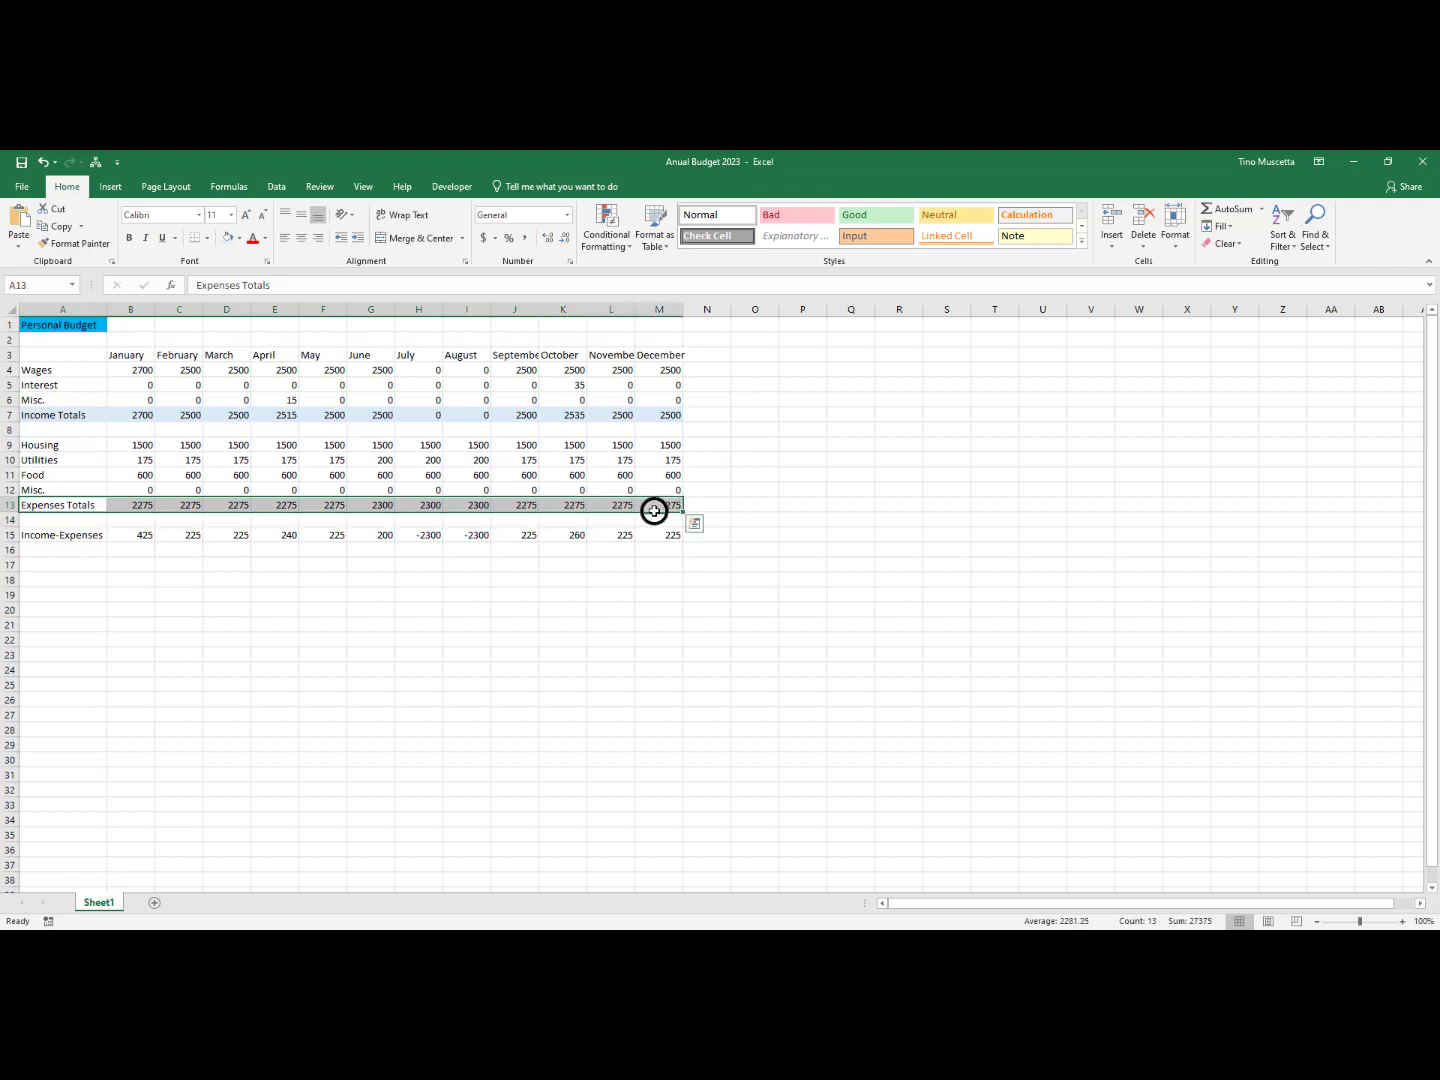
left_click(230, 240)
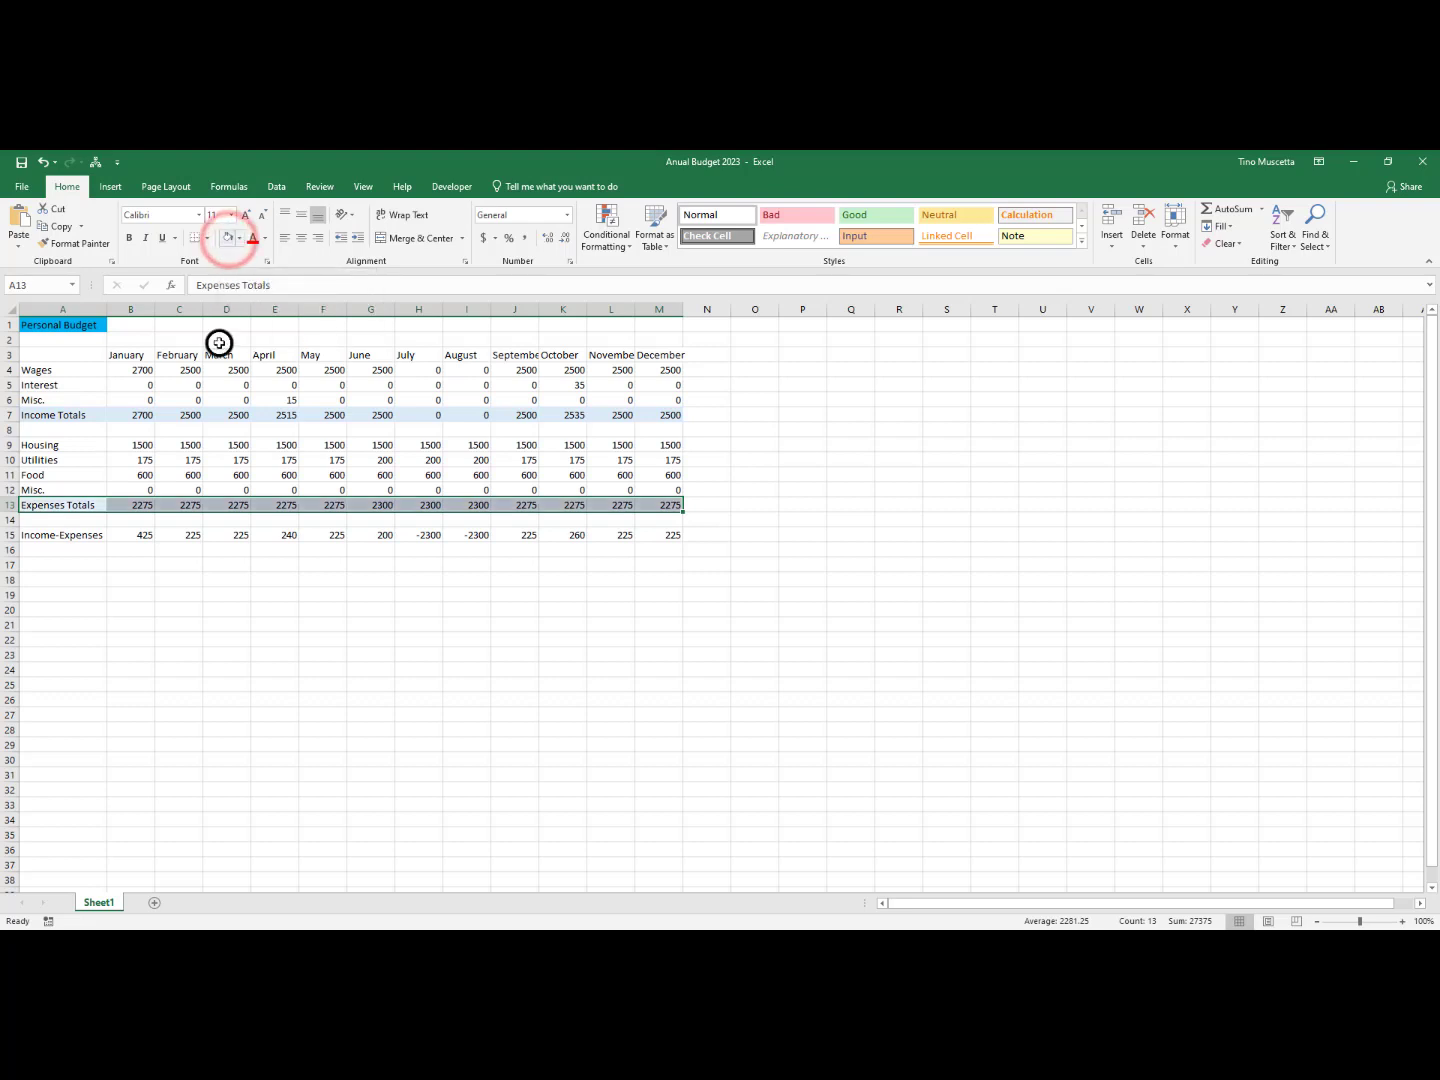
left_click(74, 608)
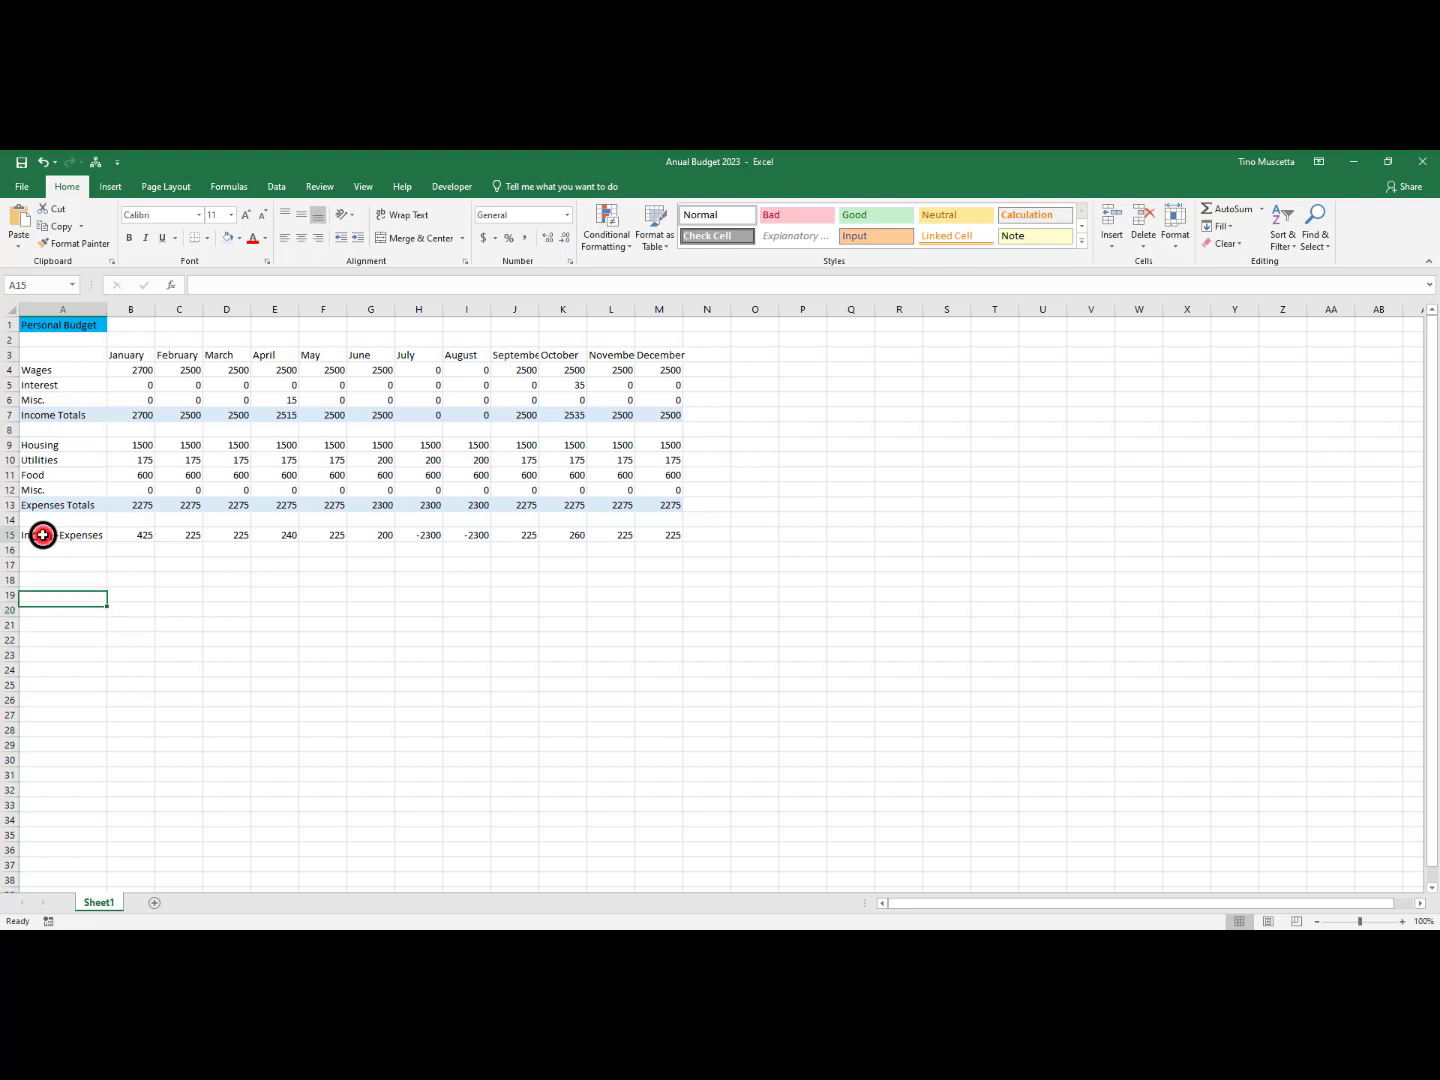
left_click_drag(43, 535, 659, 541)
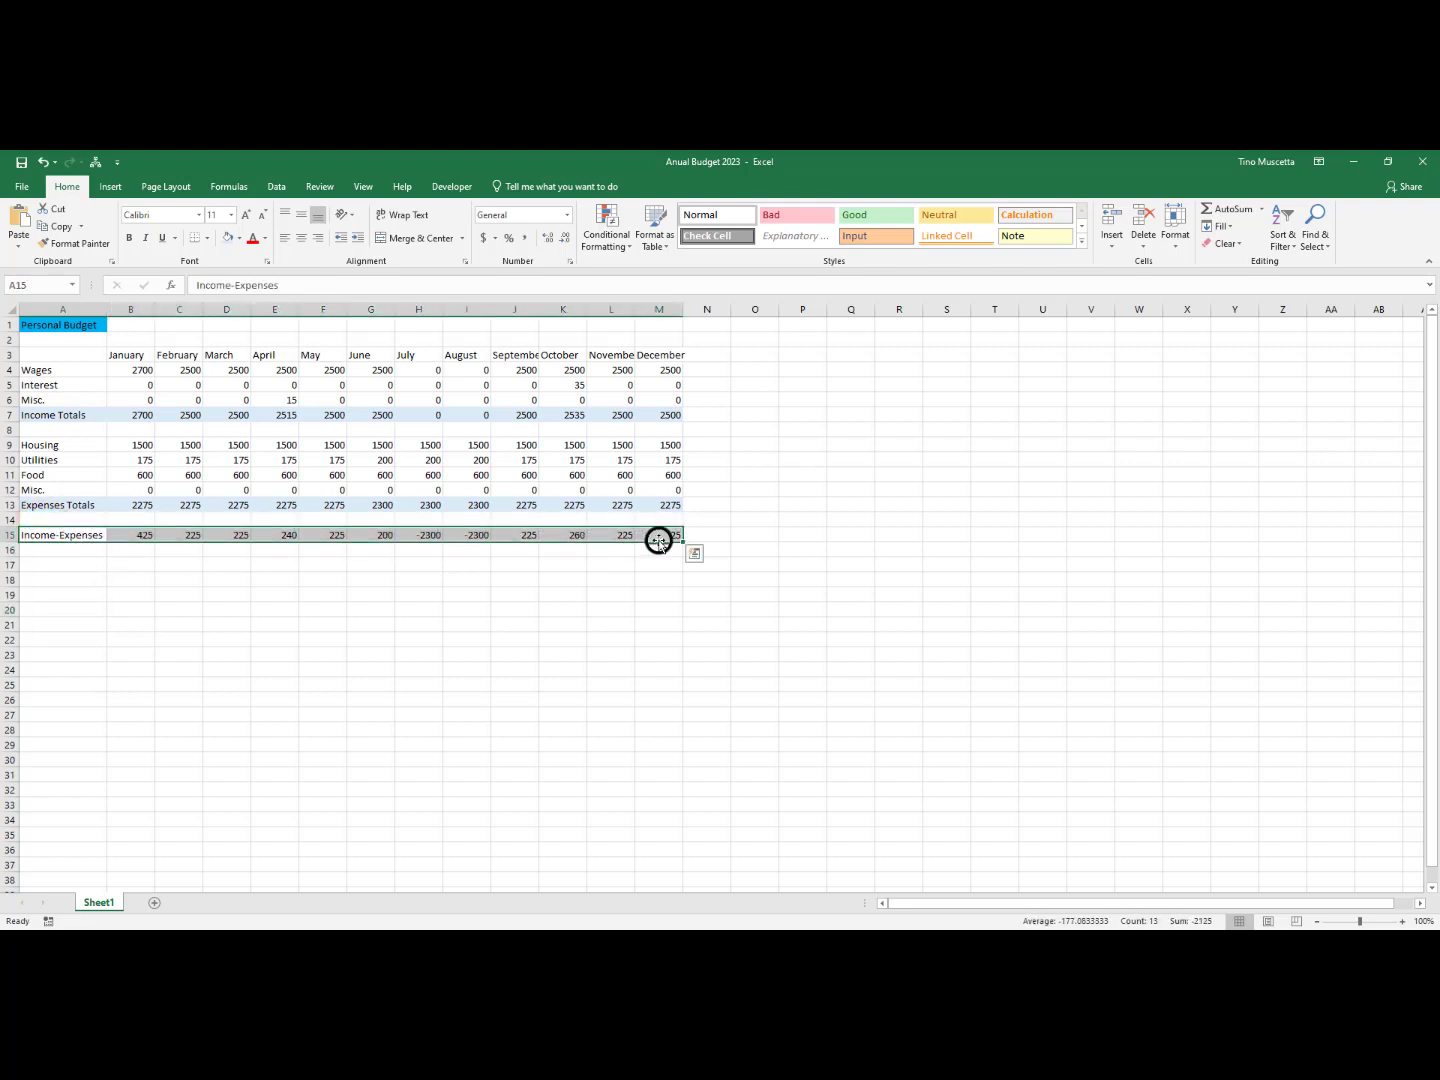
left_click(228, 237)
left_click(755, 473)
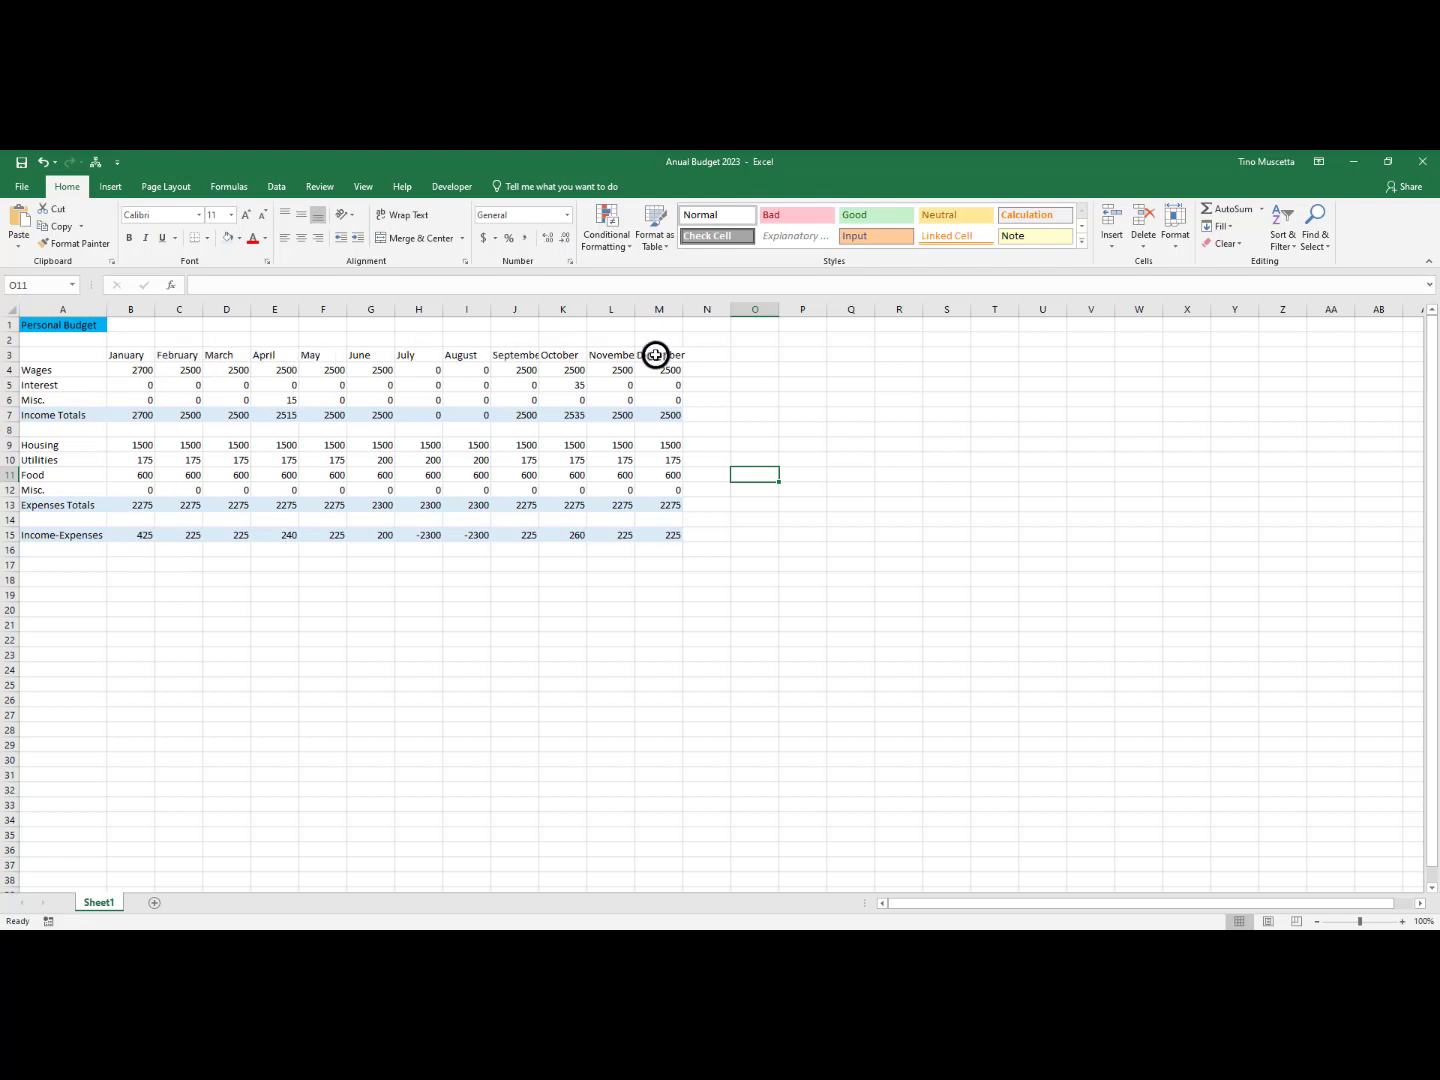
Make the month headings January to December in B3:M3 bold
left_click(124, 355)
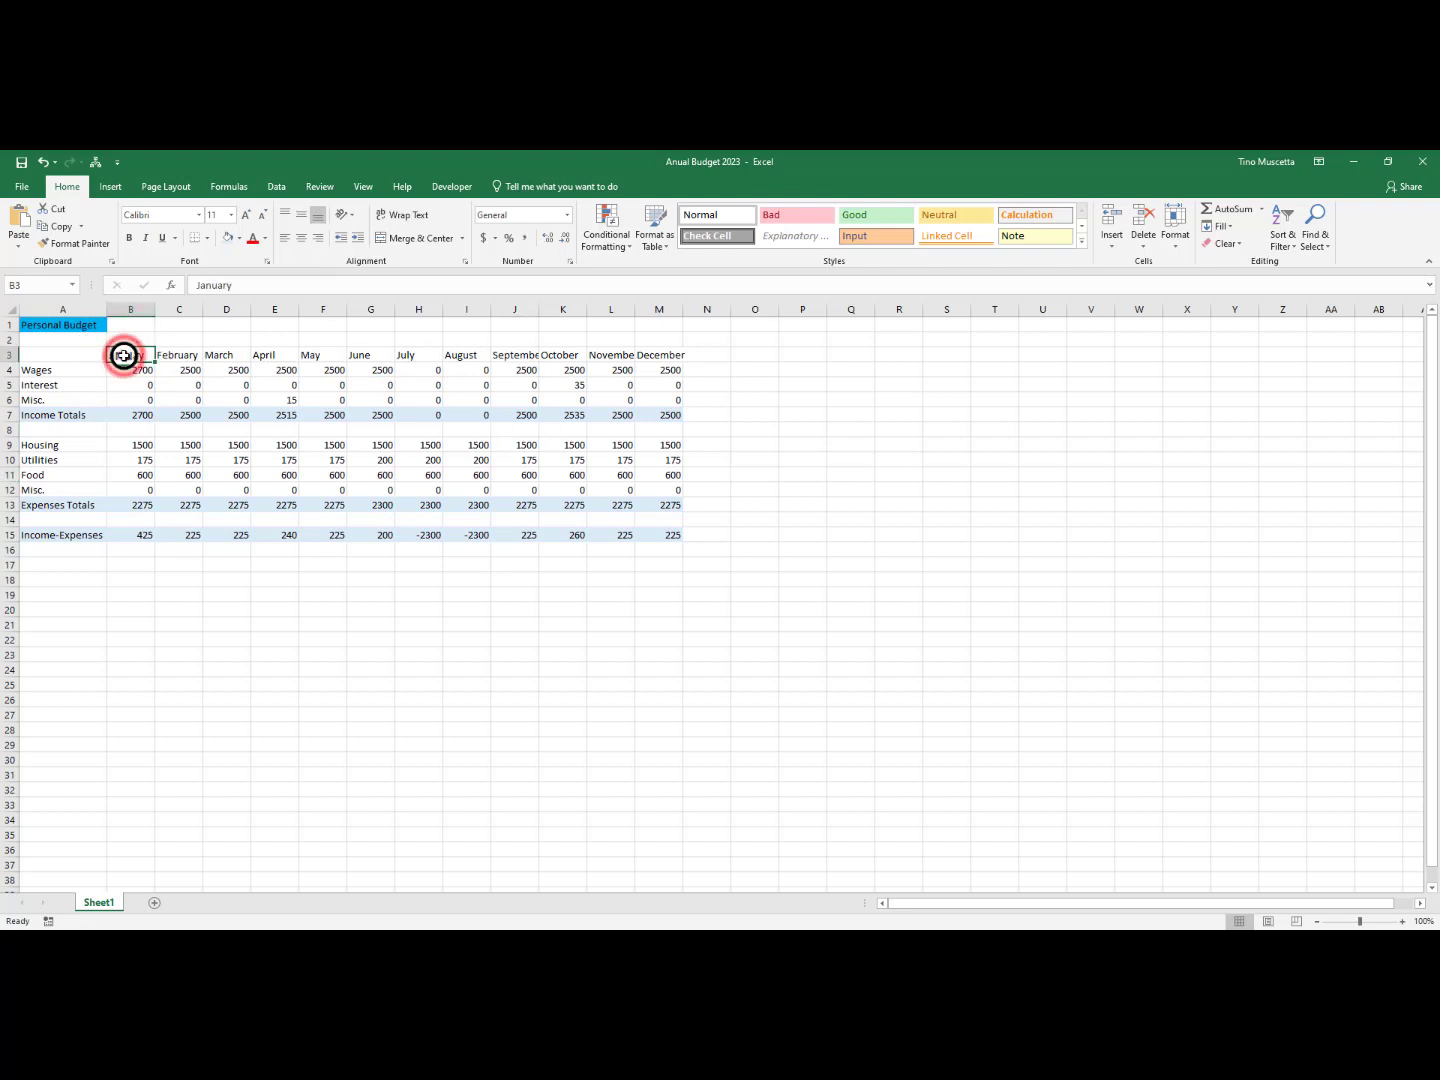
left_click_drag(124, 356, 645, 356)
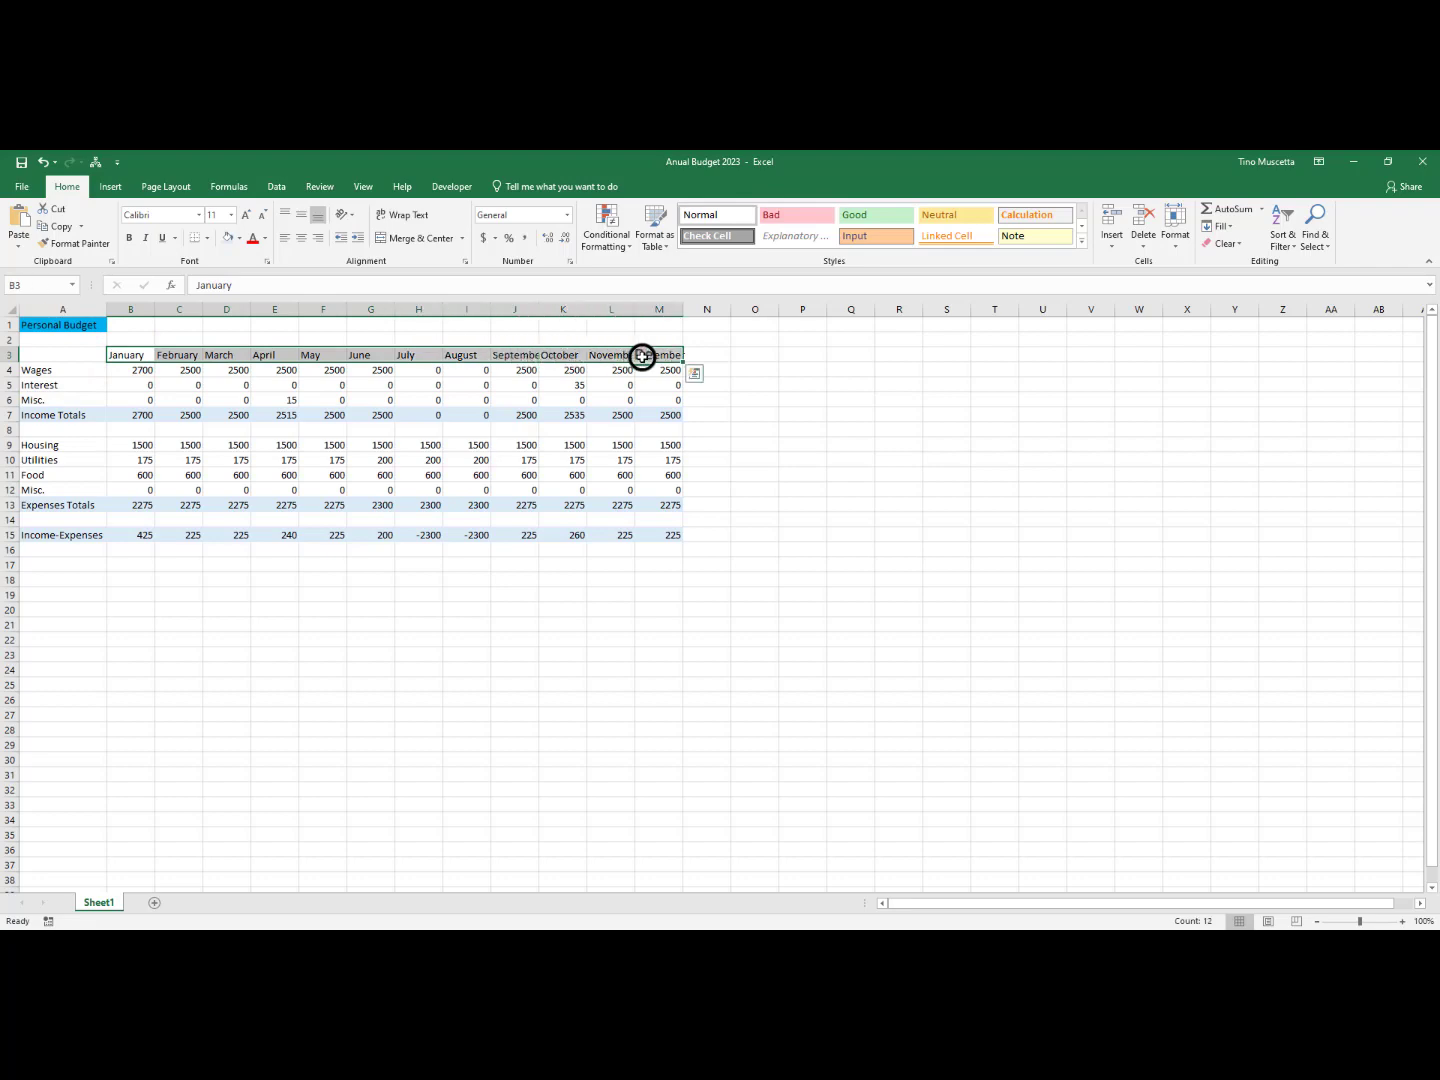
left_click(128, 237)
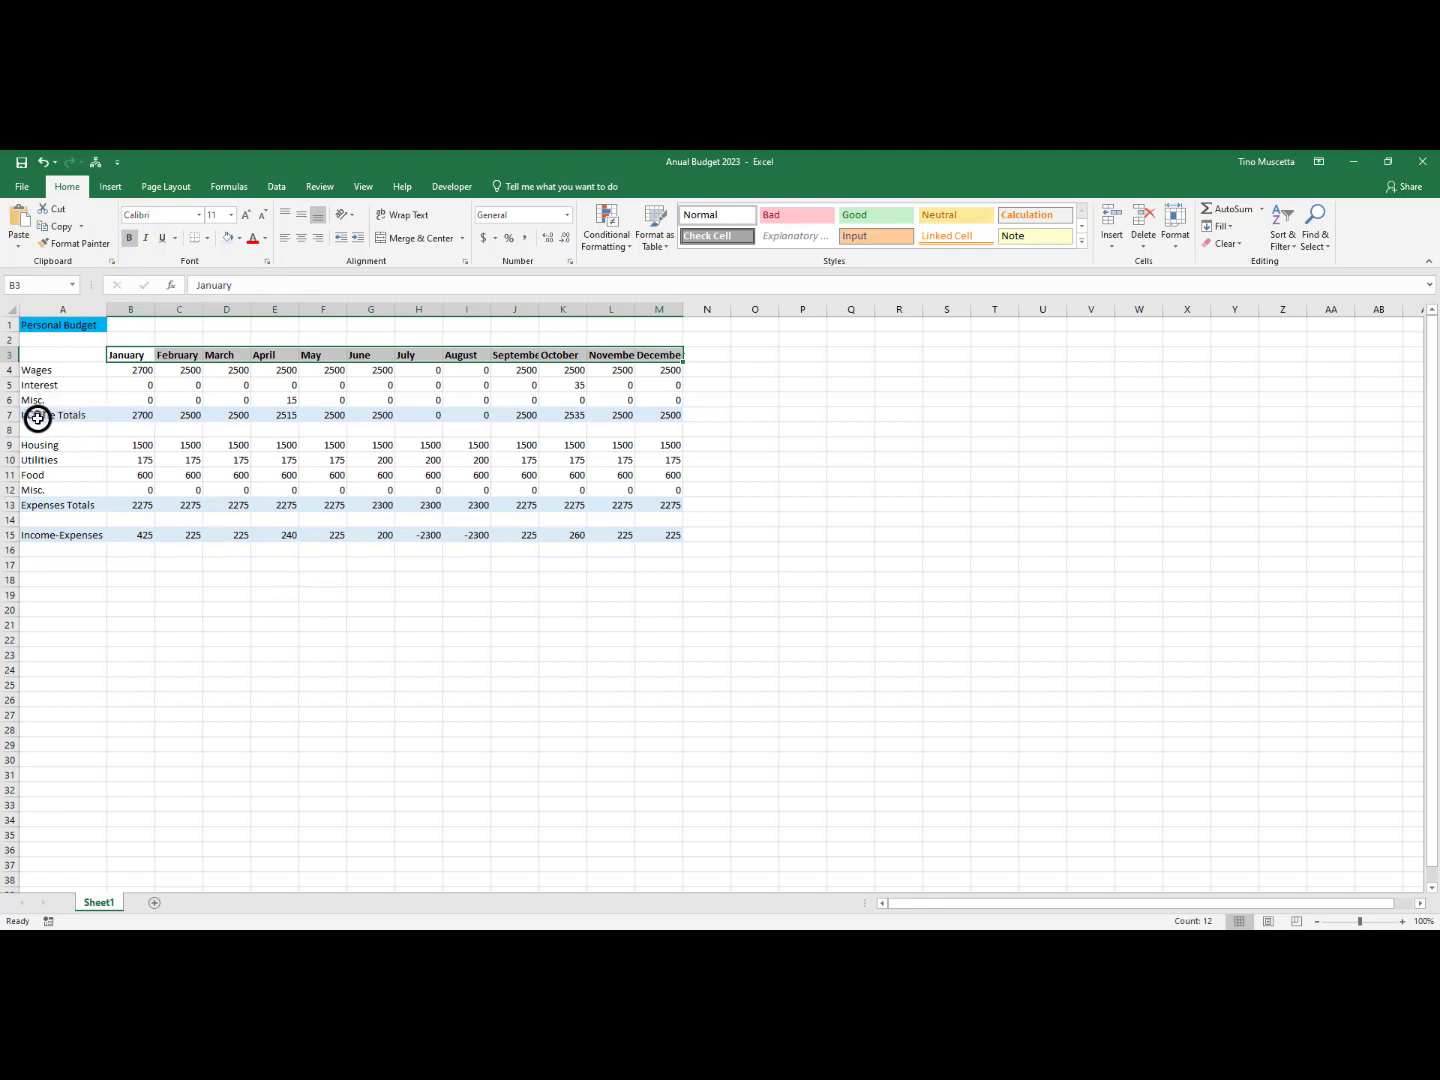
Bold the Income Totals, Expenses Totals and Income-Expenses rows across columns A to M
left_click_drag(31, 415, 659, 411)
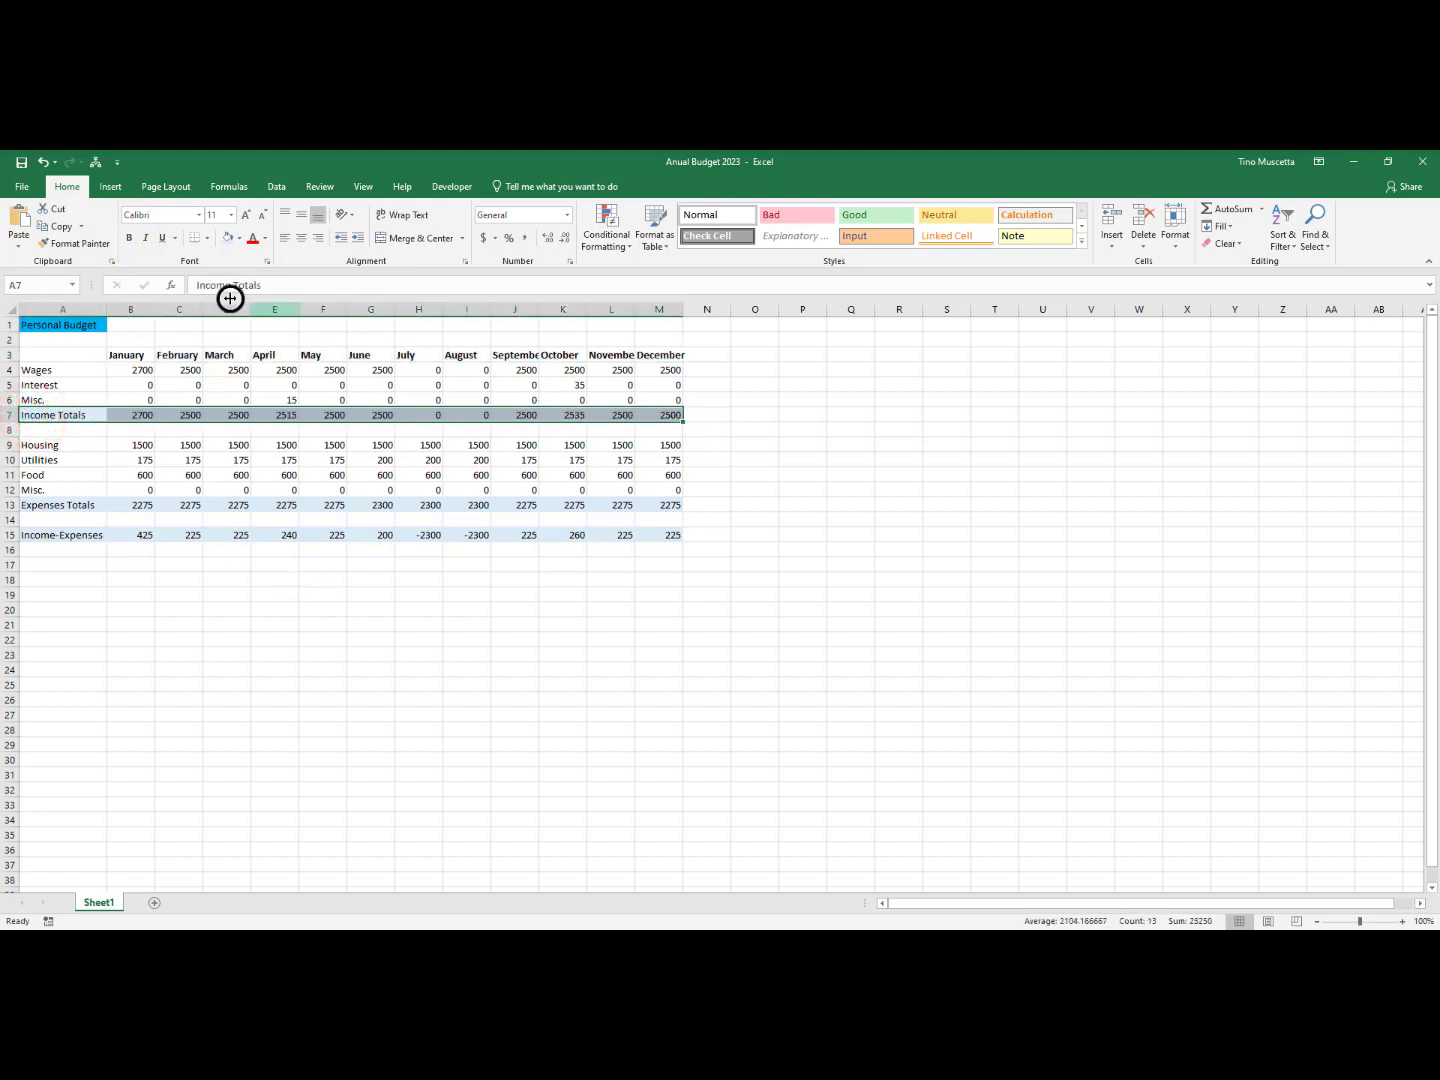
left_click(126, 243)
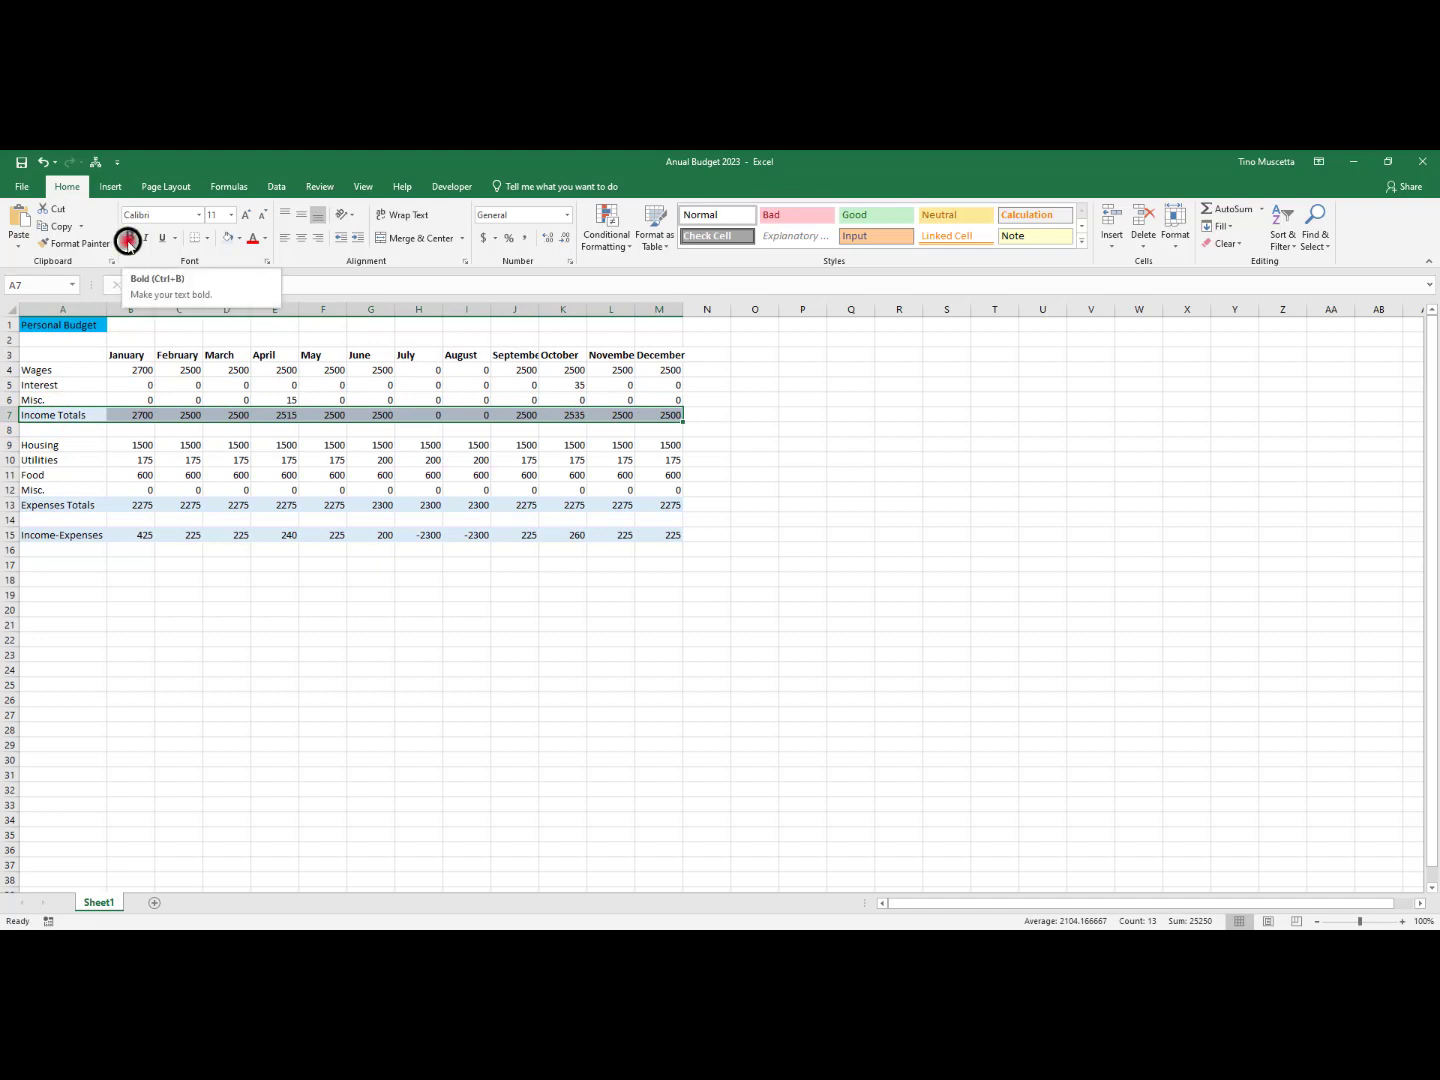
left_click(126, 243)
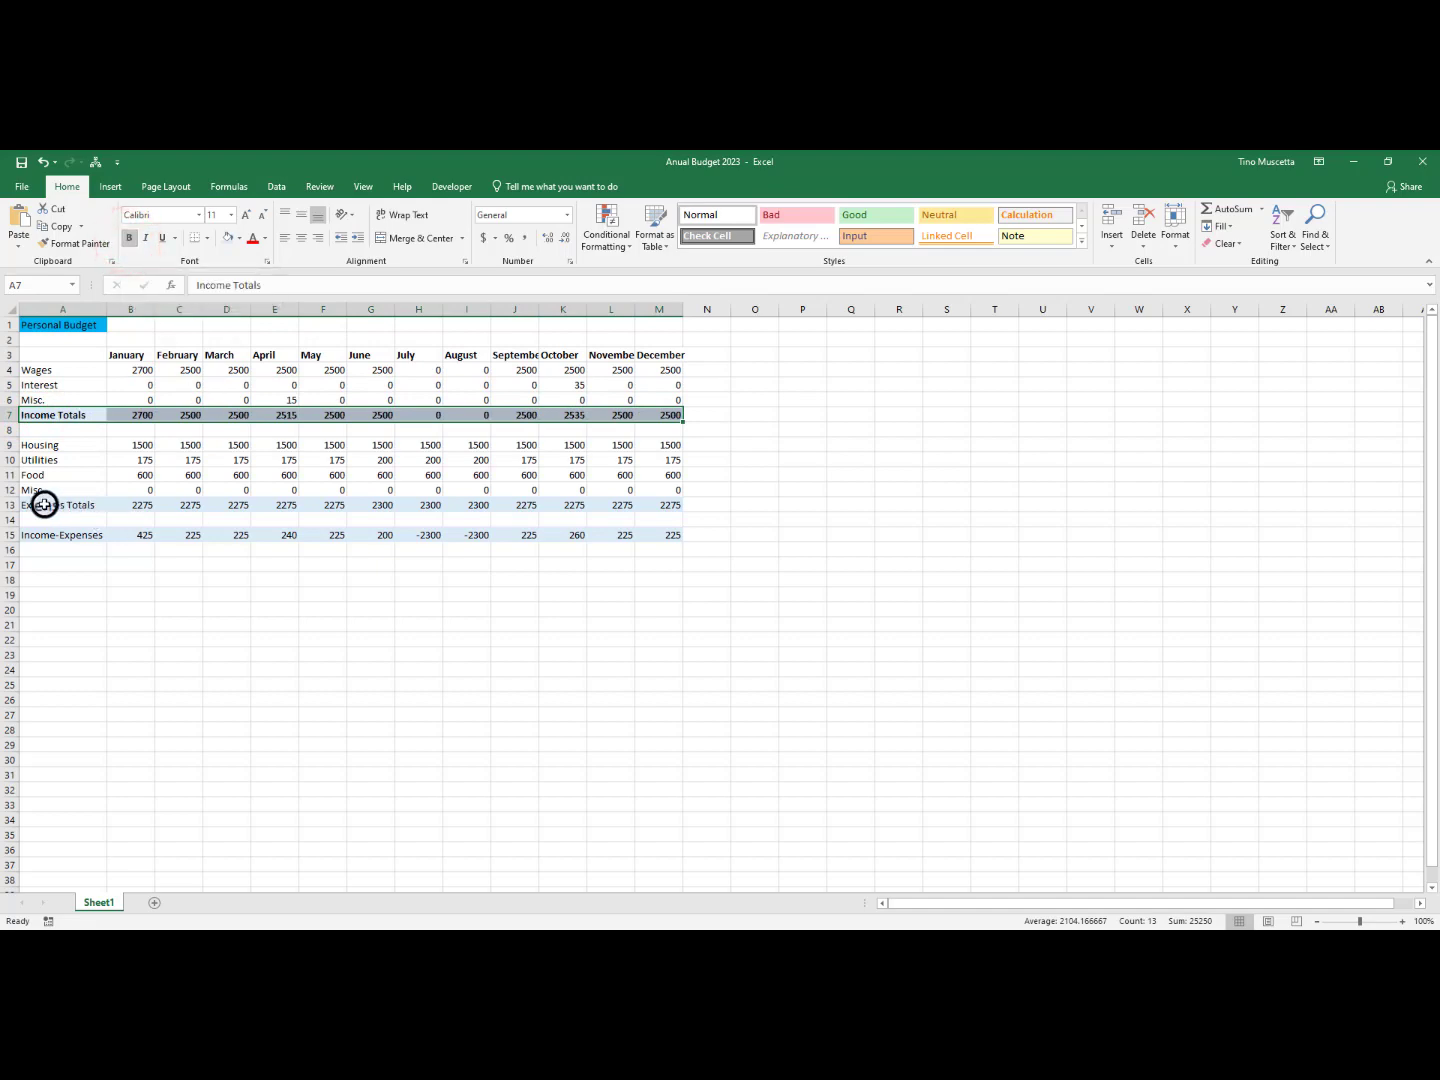
left_click_drag(44, 505, 646, 508)
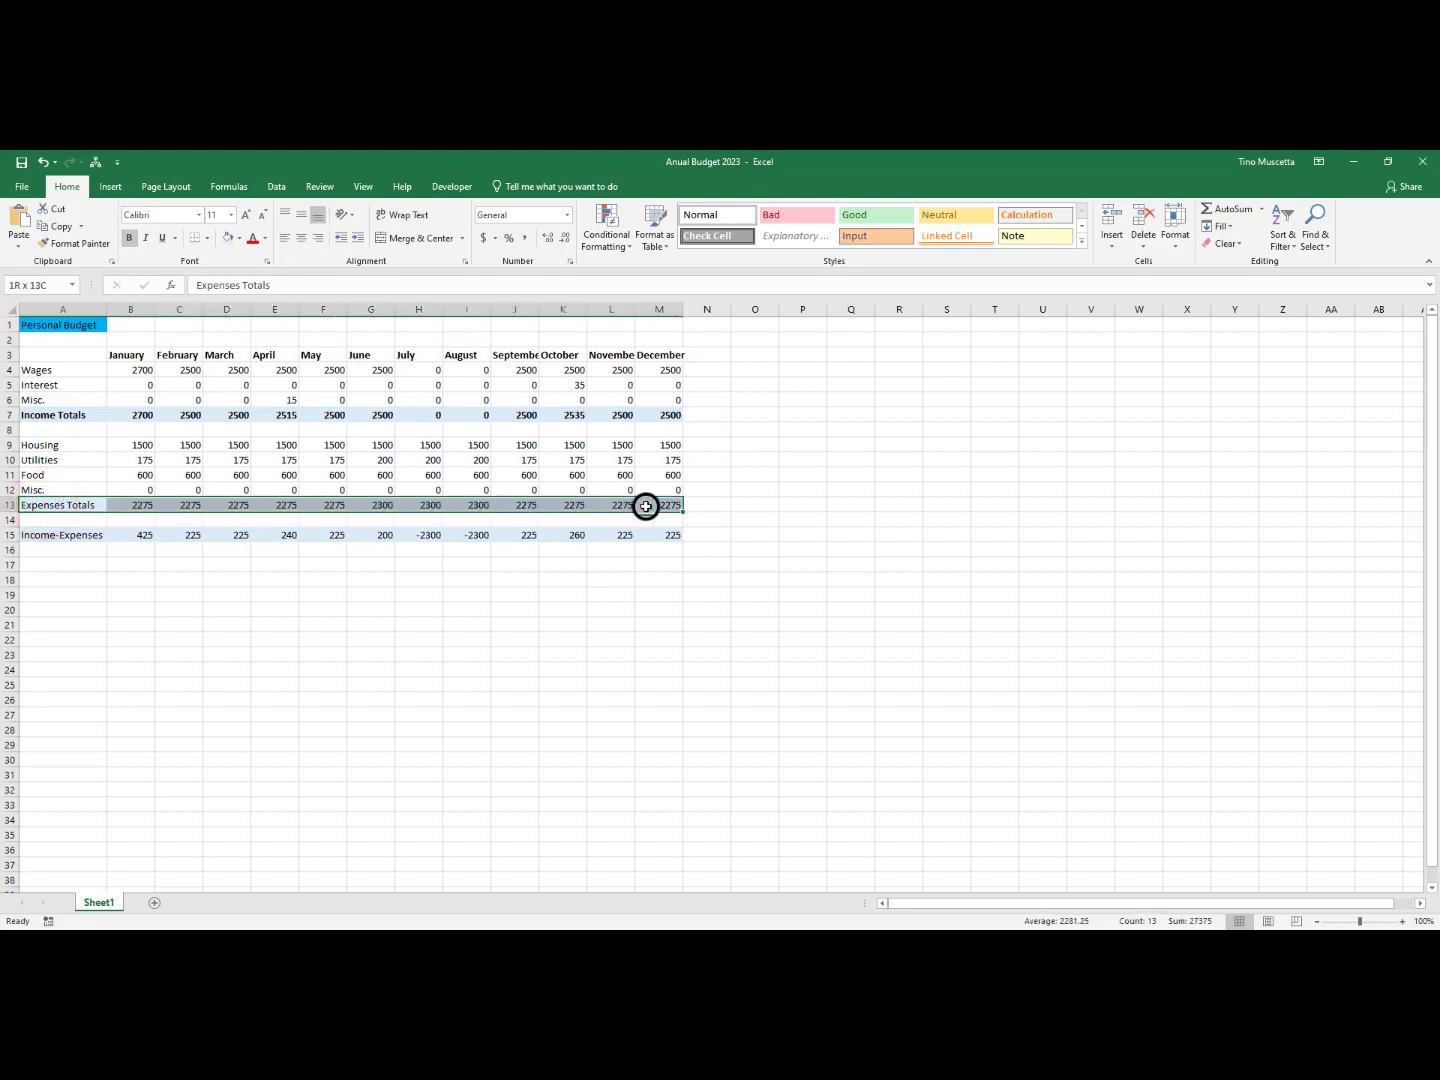
left_click(129, 239)
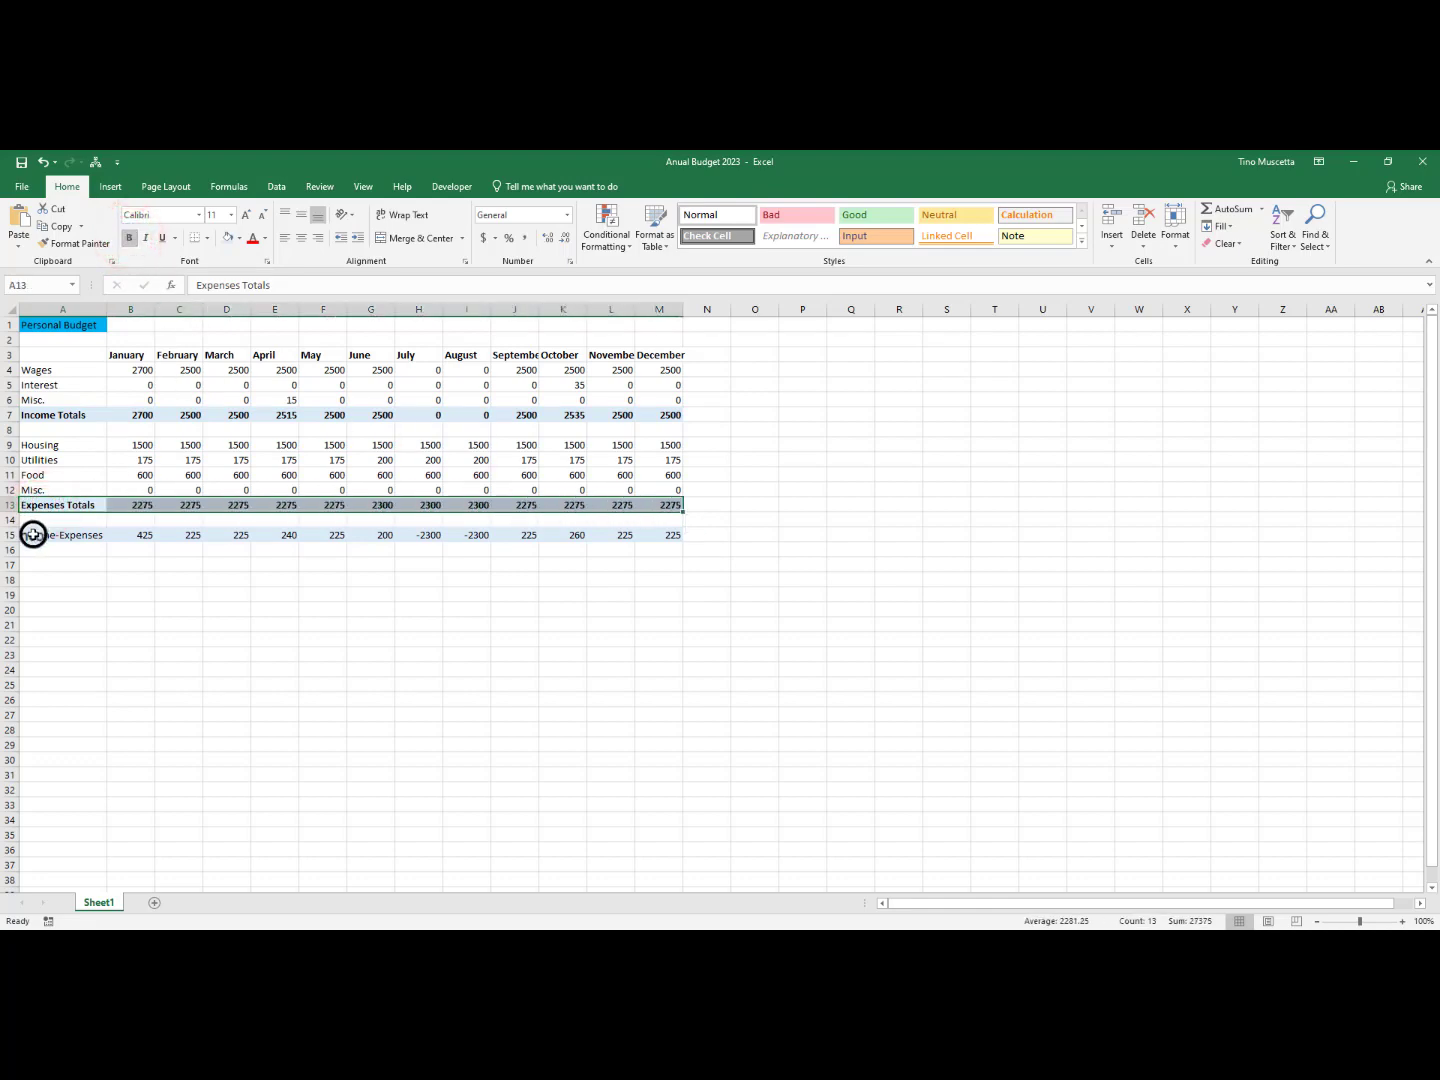
left_click_drag(32, 536, 660, 533)
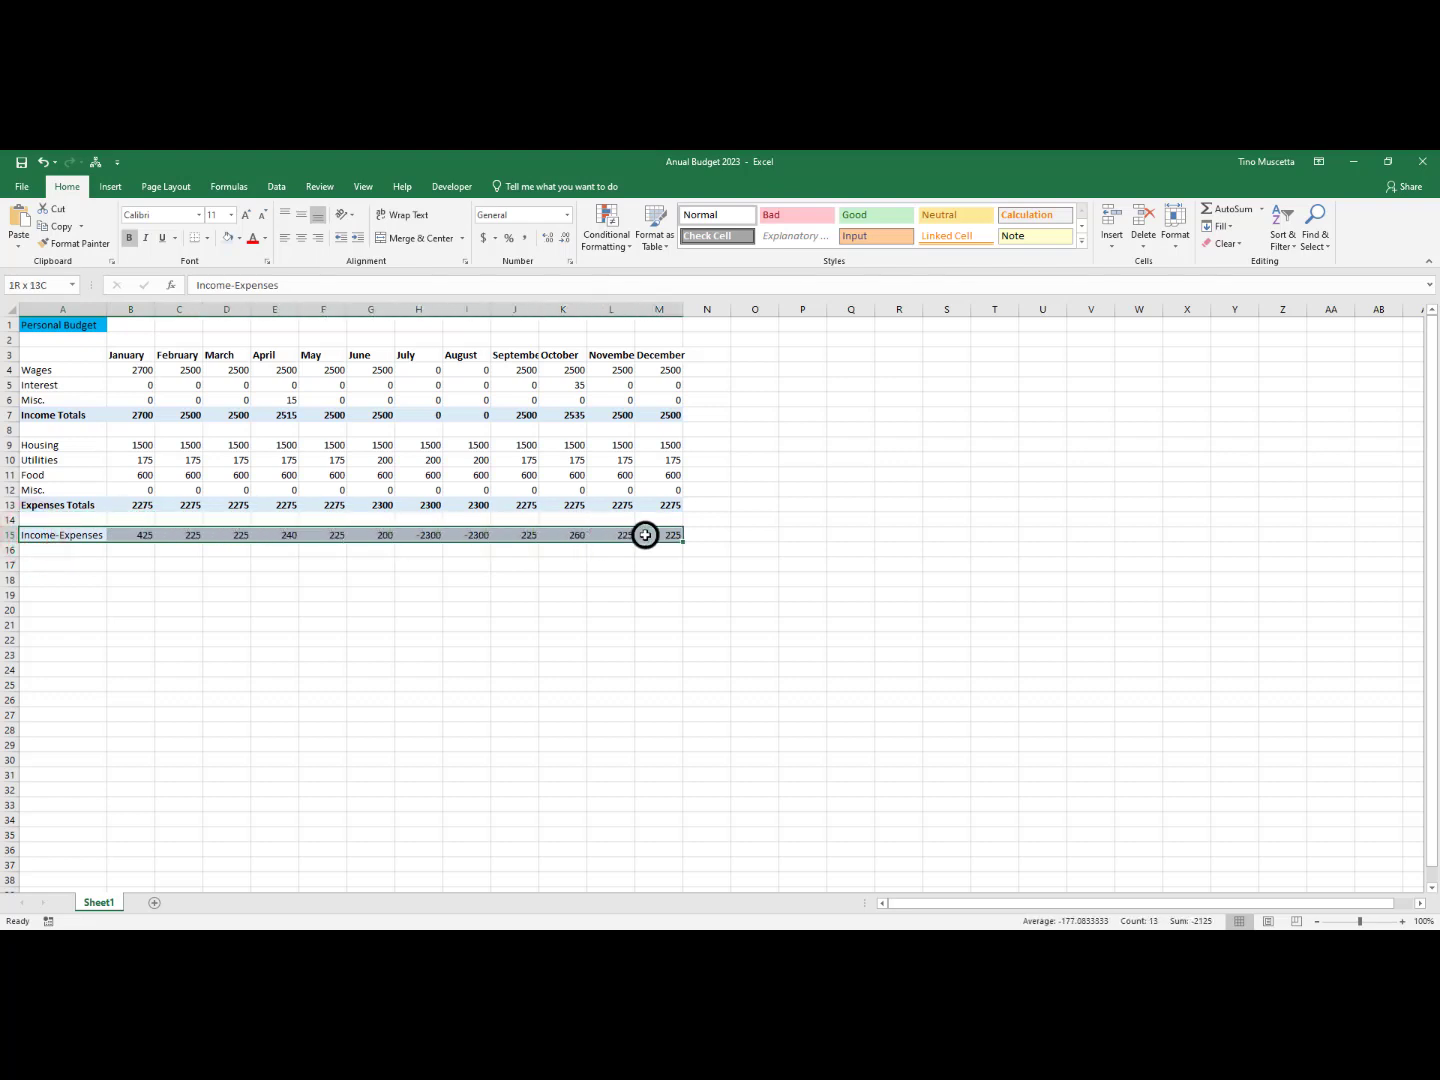
left_click(126, 243)
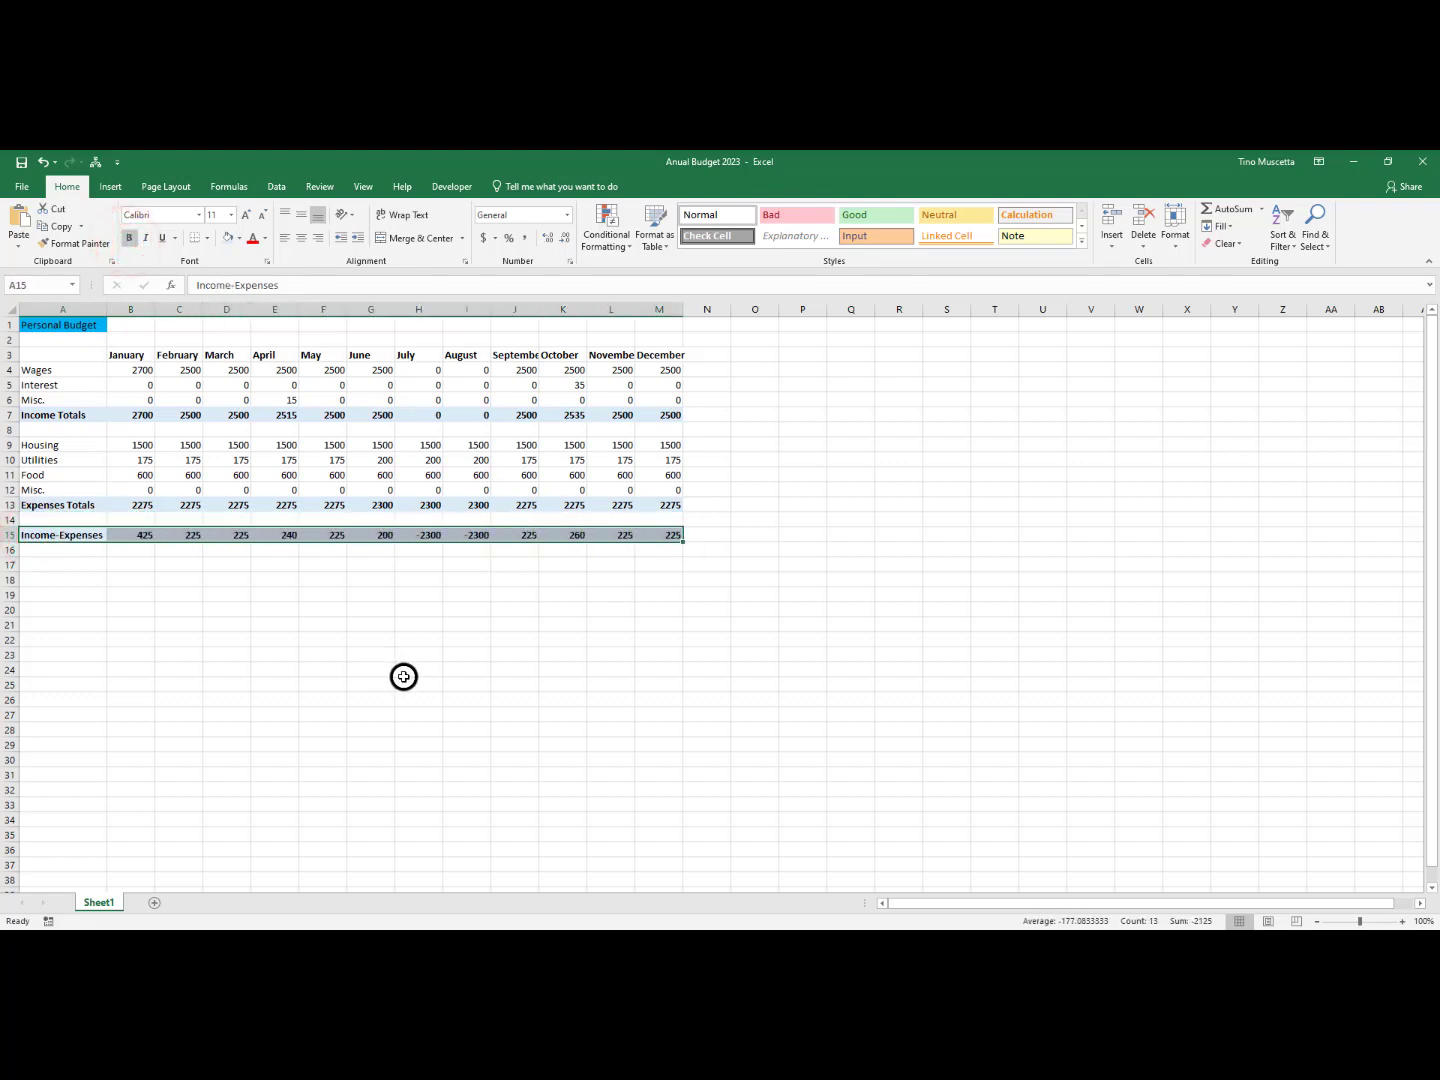
left_click(417, 677)
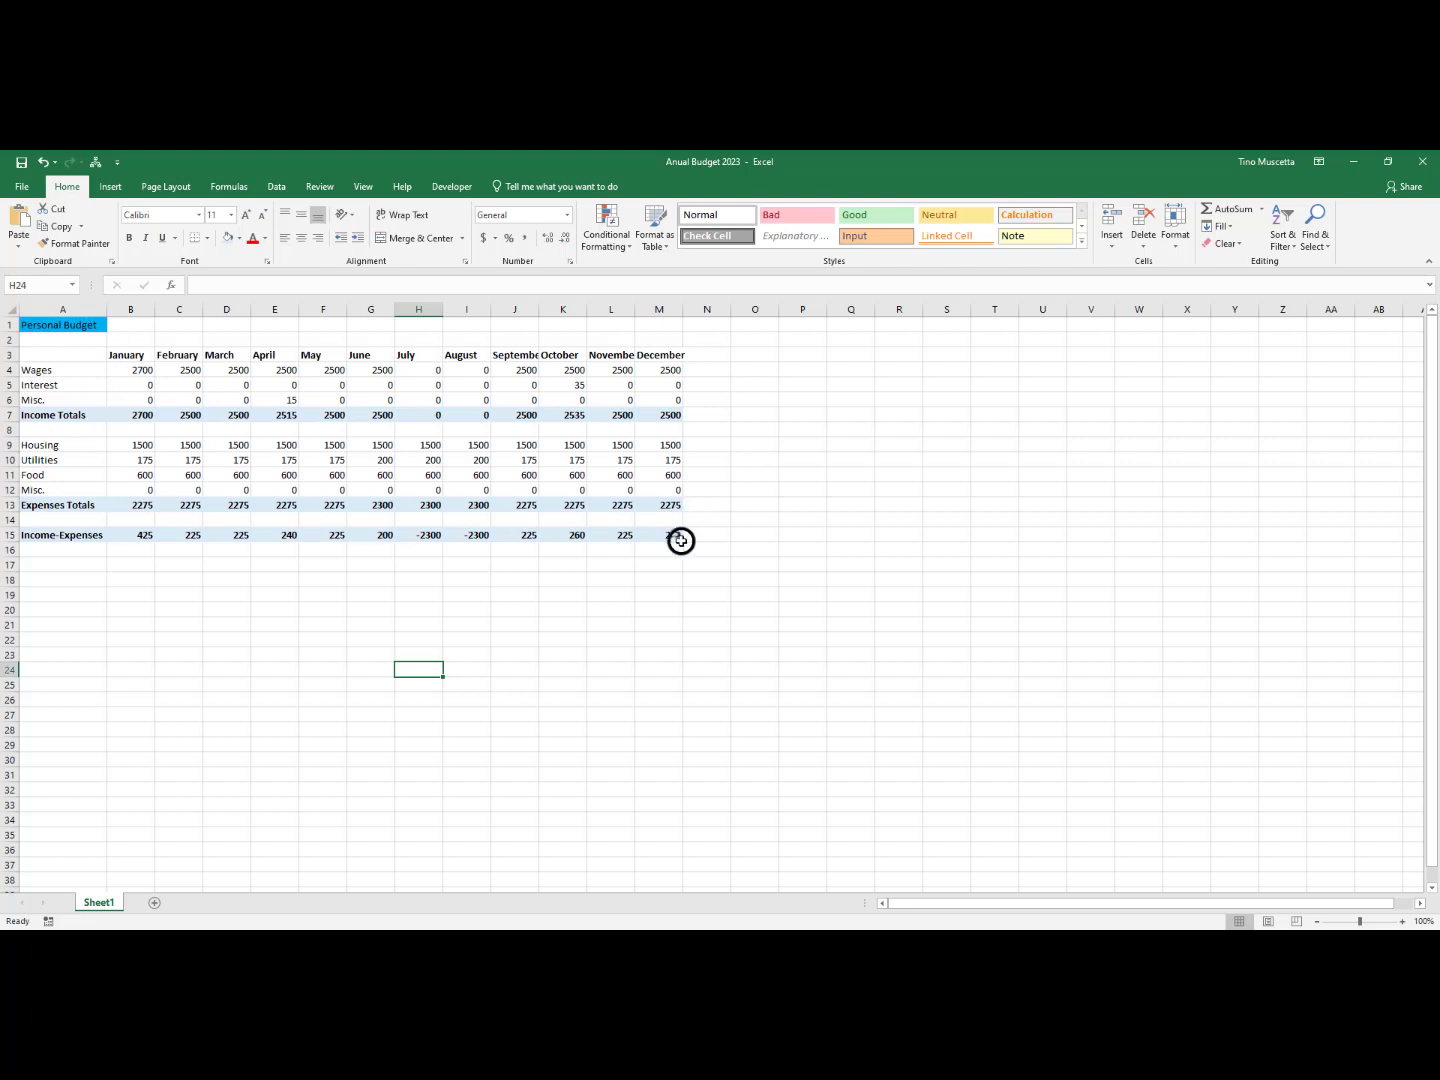
Center the contents of all cells on the sheet horizontally
left_click(36, 325)
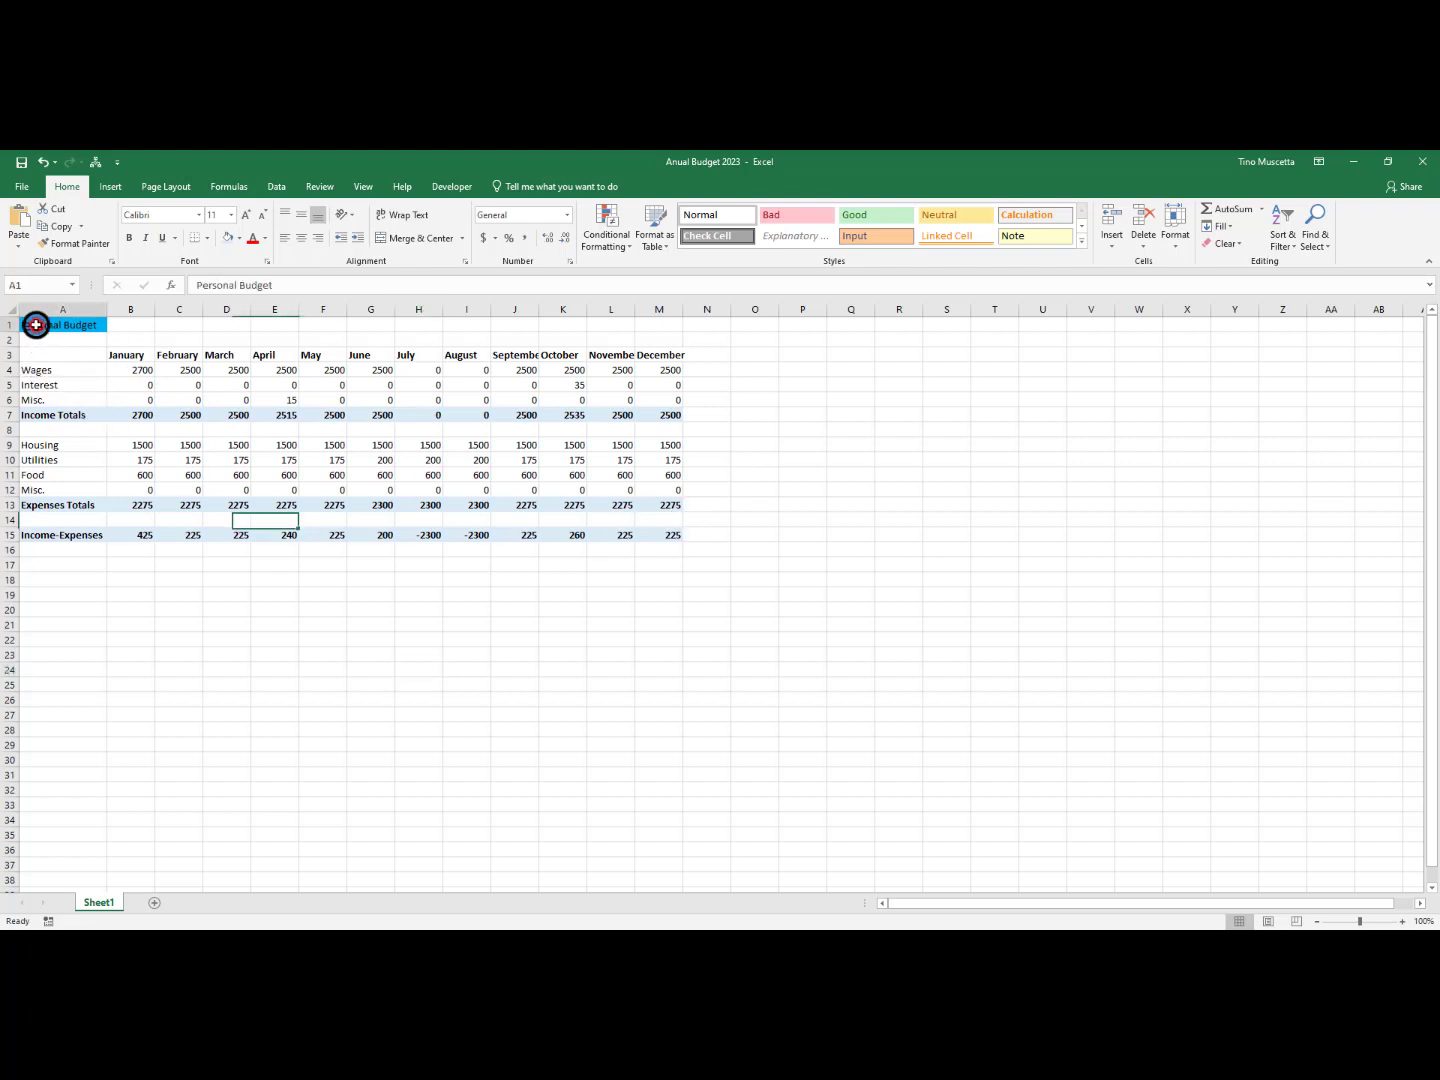
left_click_drag(36, 325, 675, 537)
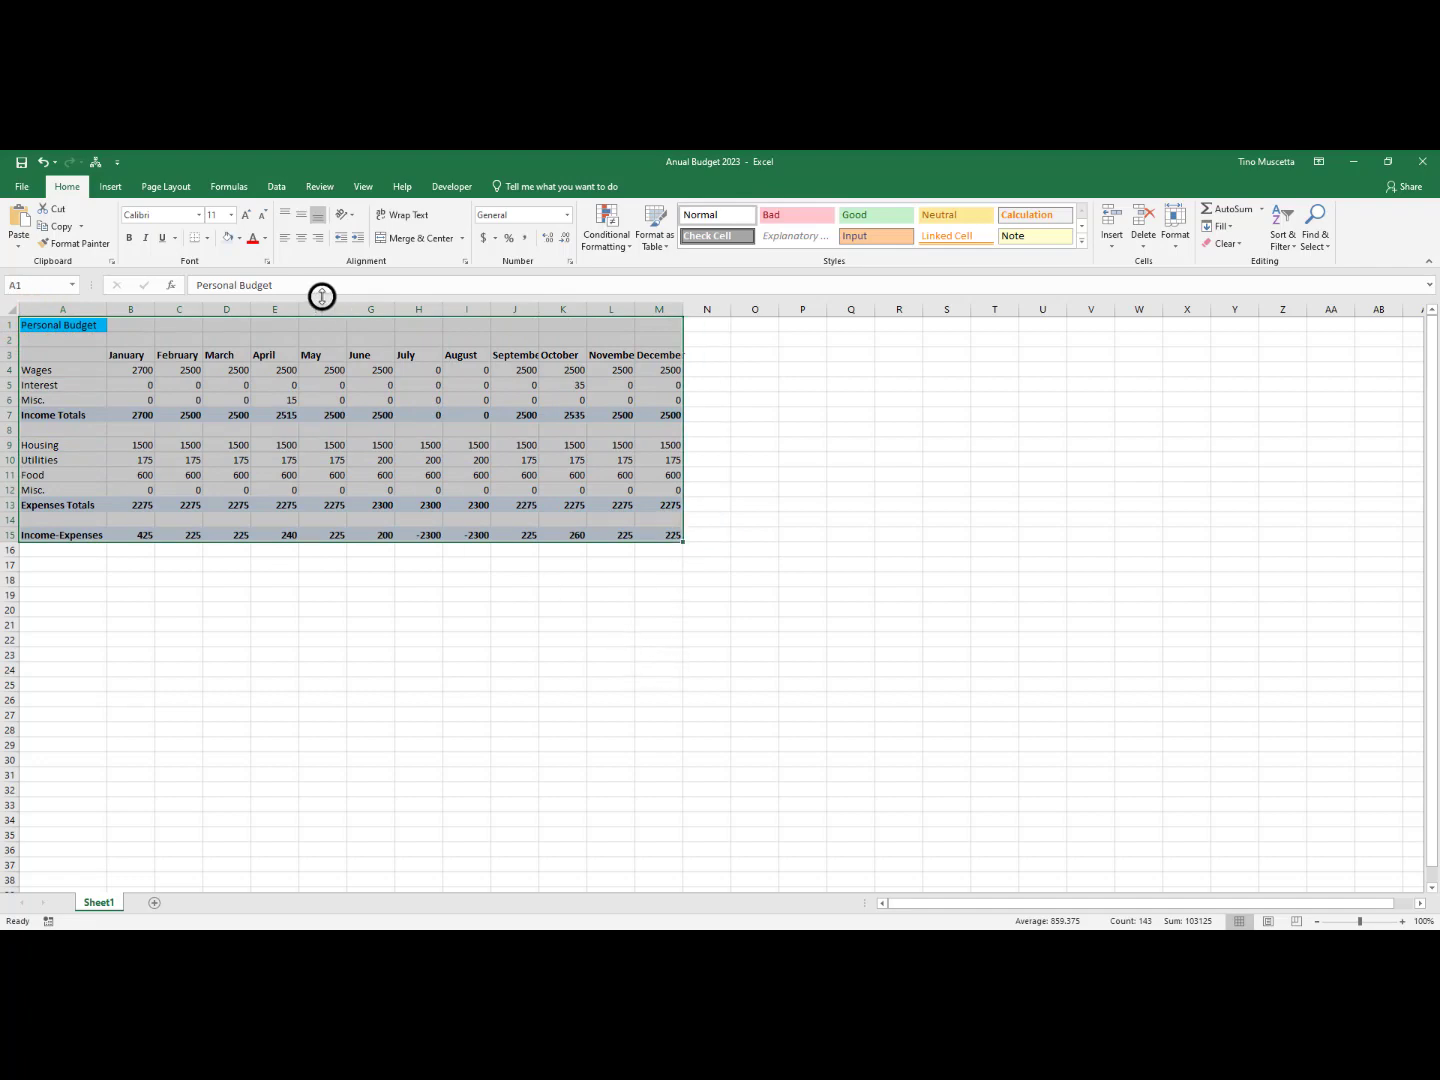
left_click(229, 713)
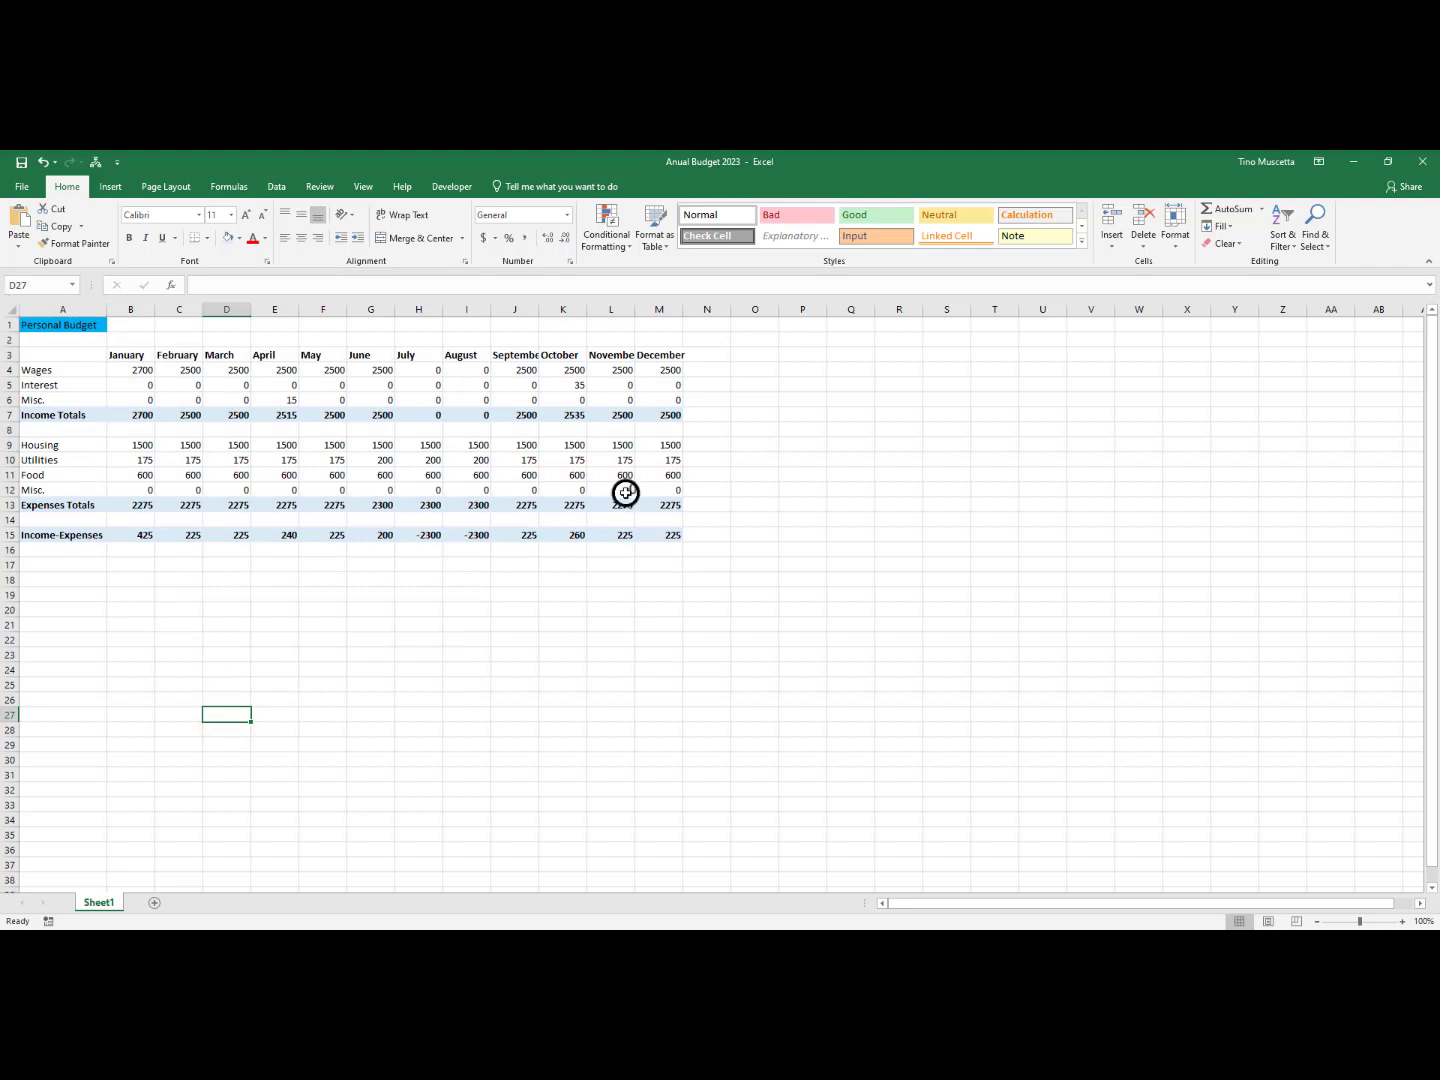
left_click(9, 311)
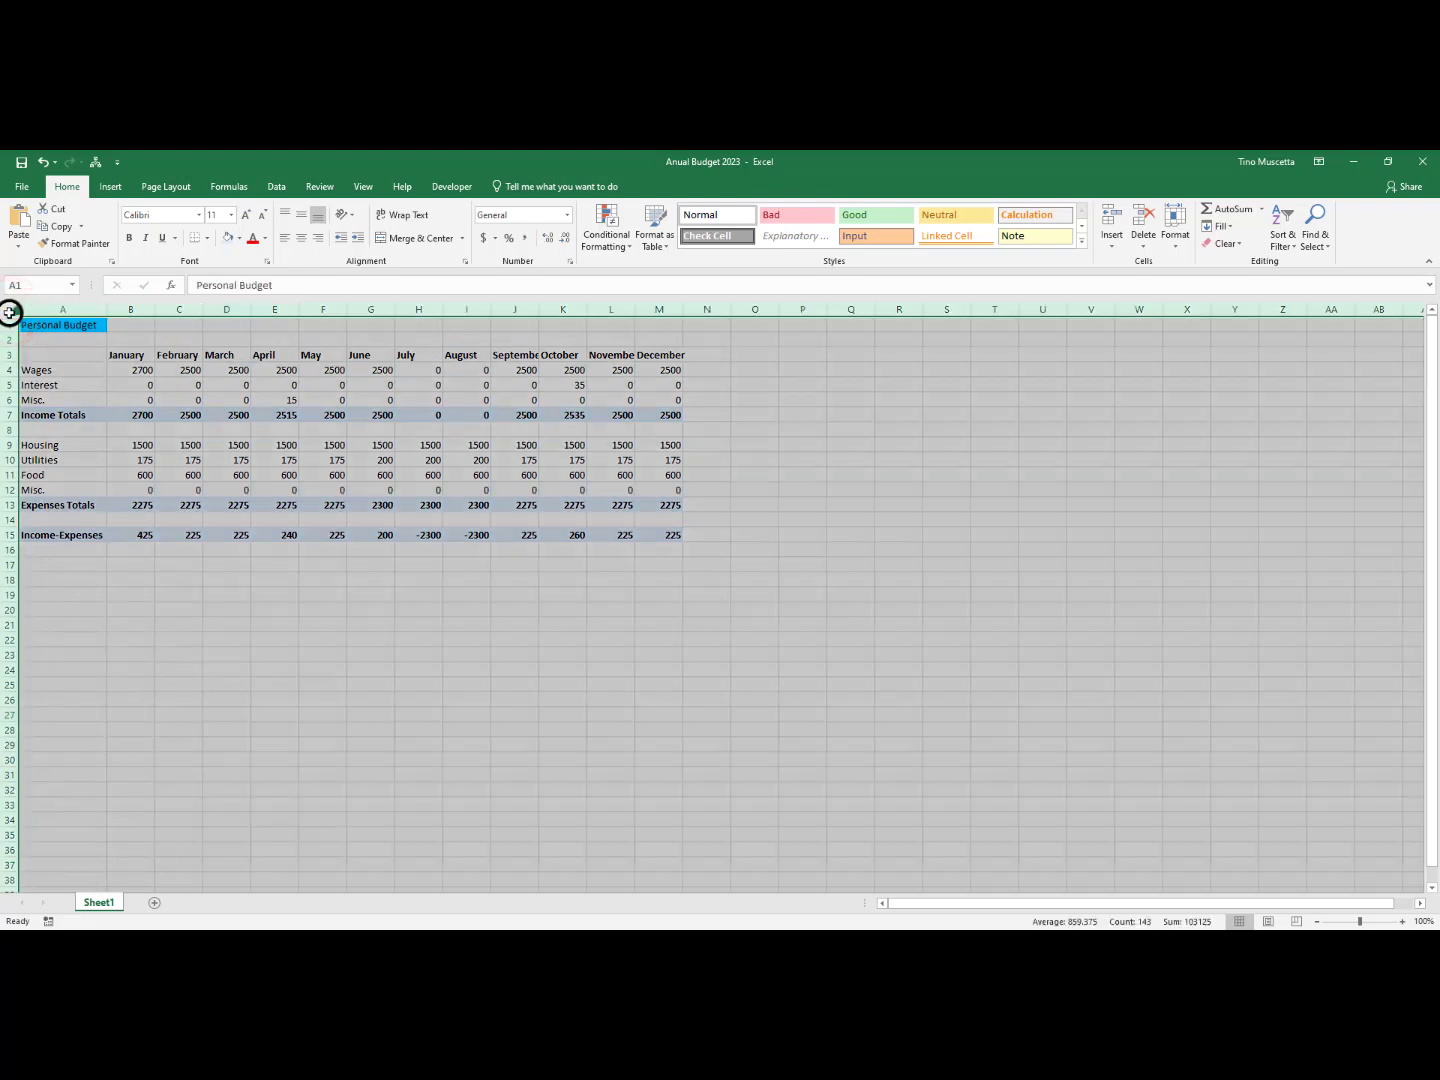
left_click(303, 240)
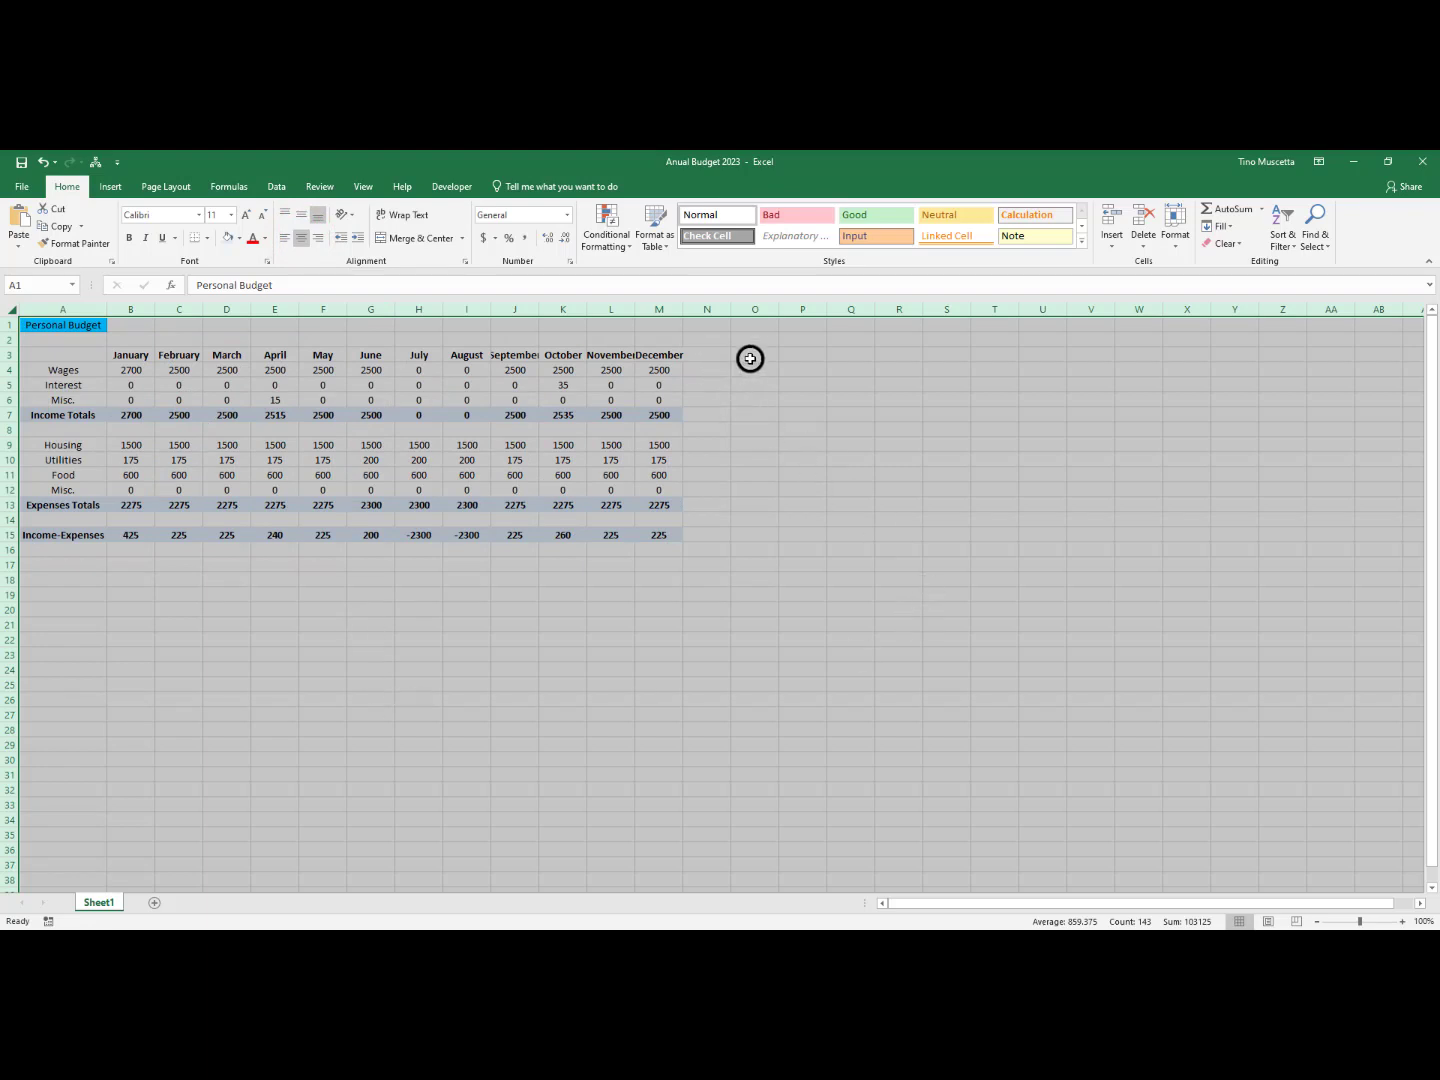
left_click_drag(751, 358, 1281, 536)
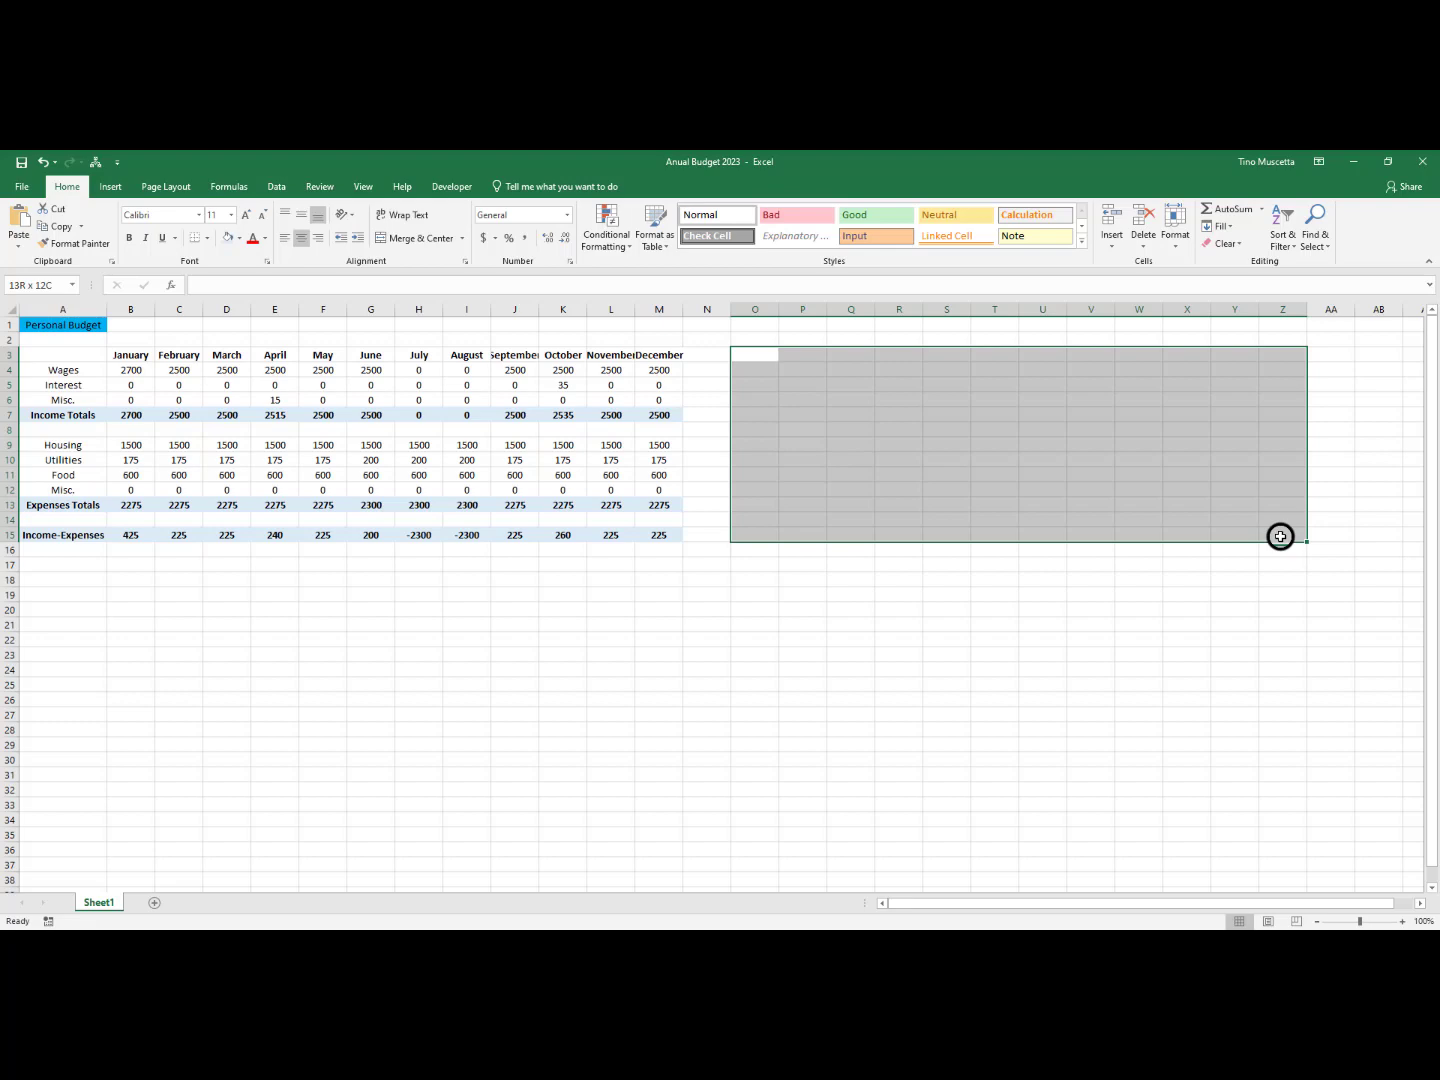
left_click_drag(1281, 537, 1278, 537)
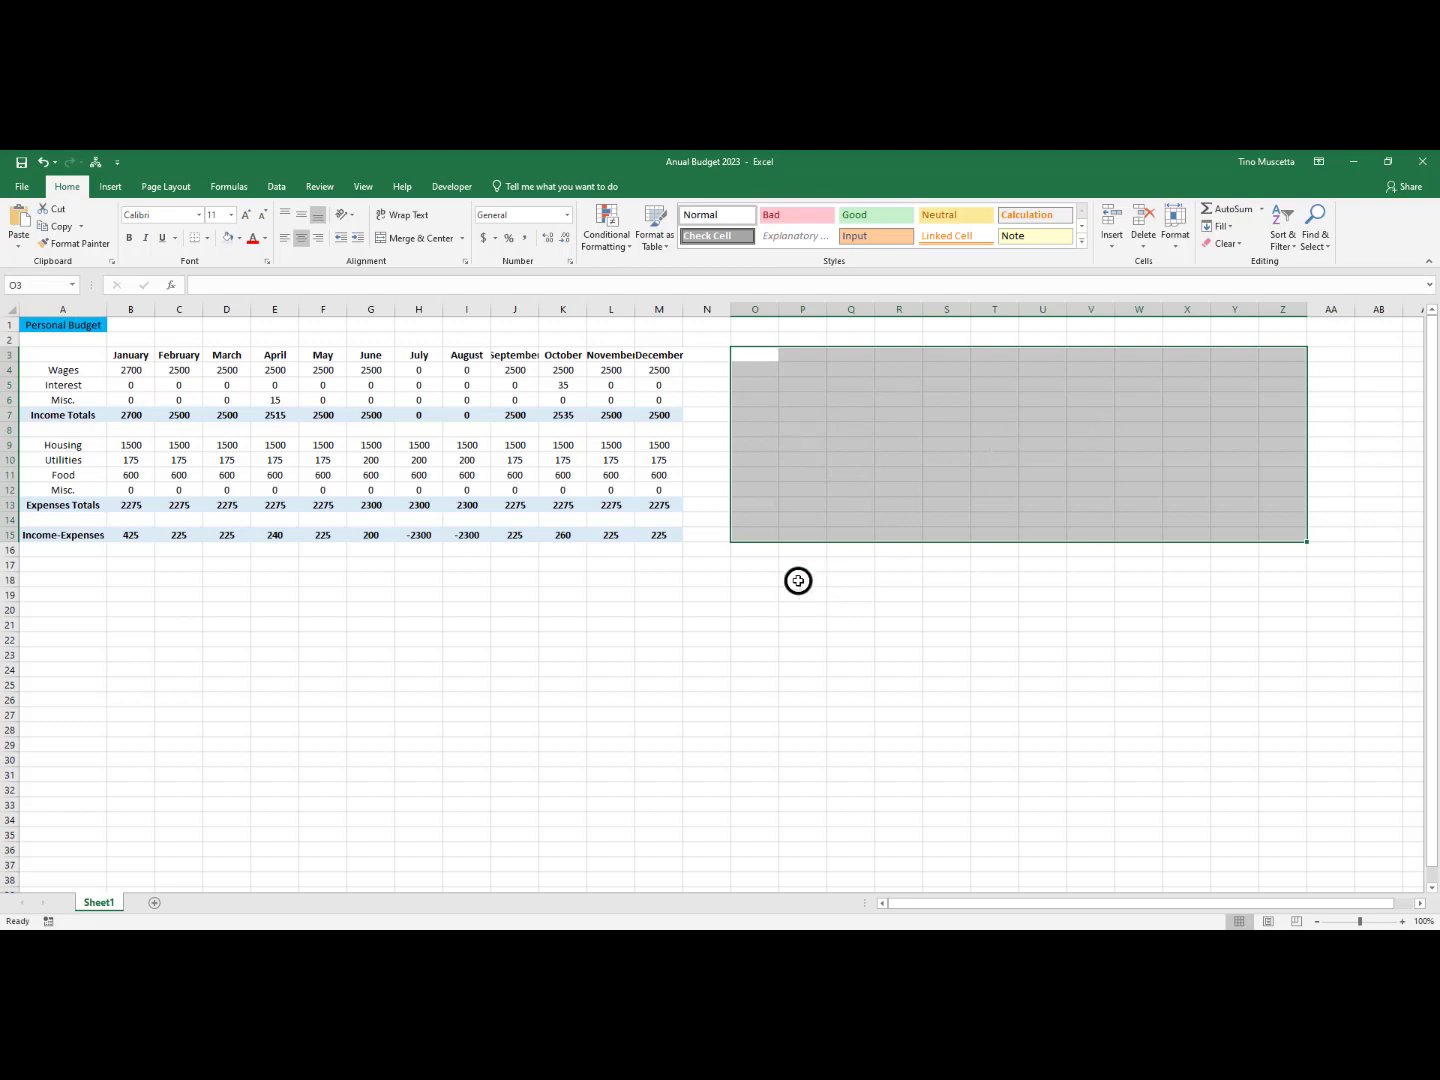
left_click(487, 644)
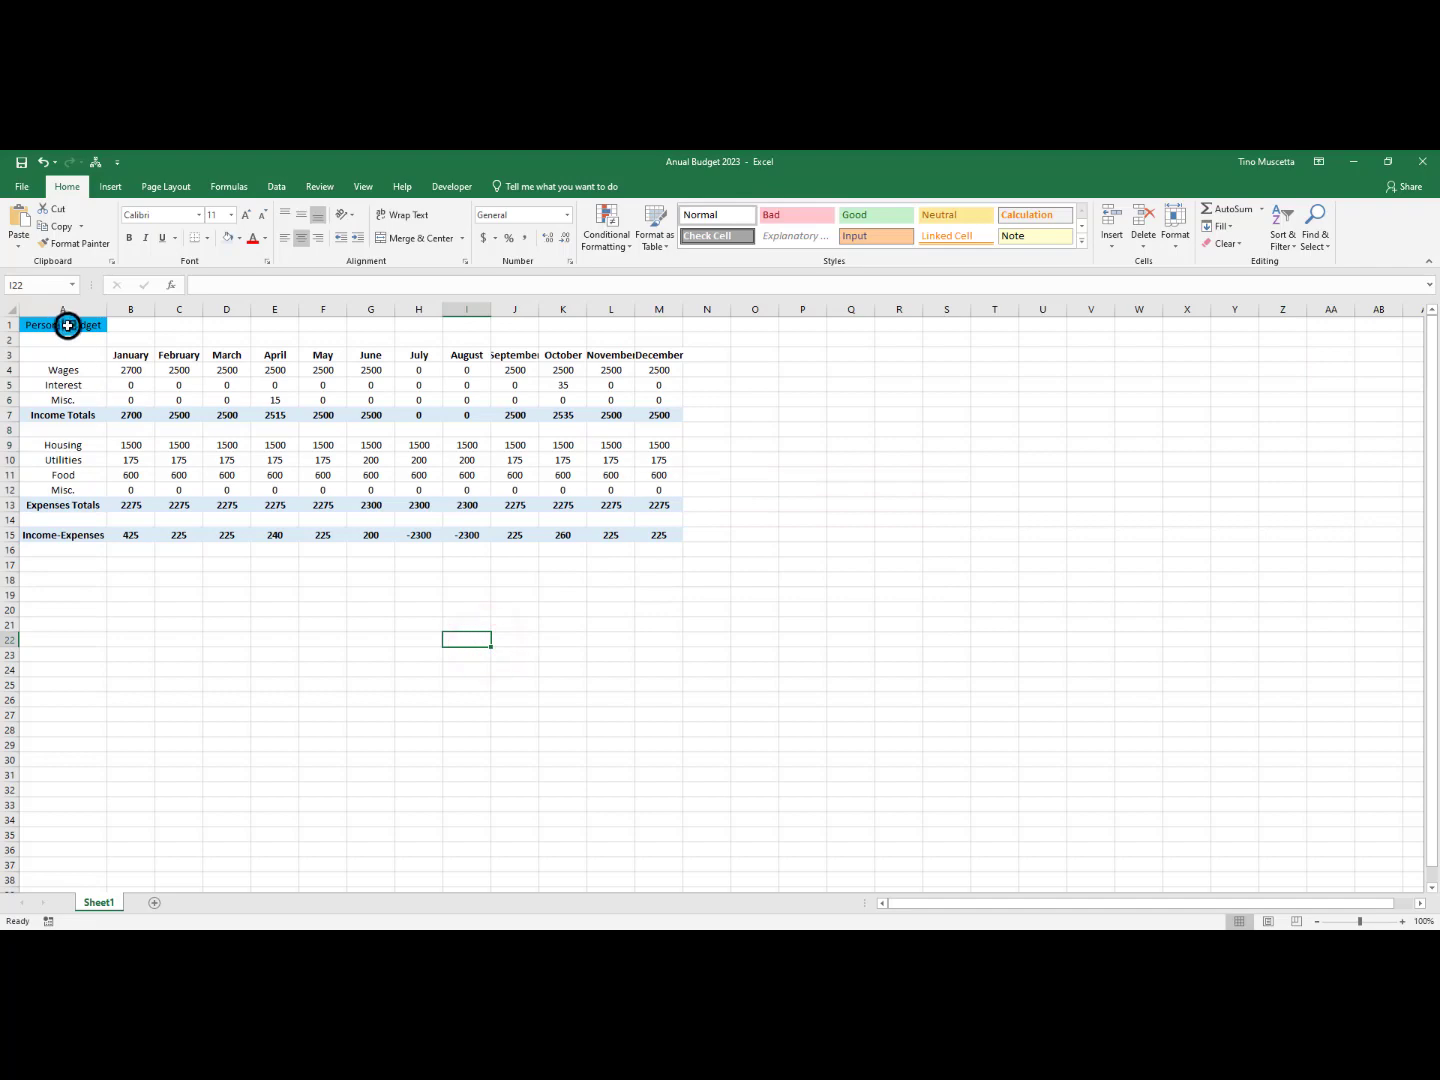
left_click_drag(65, 323, 639, 538)
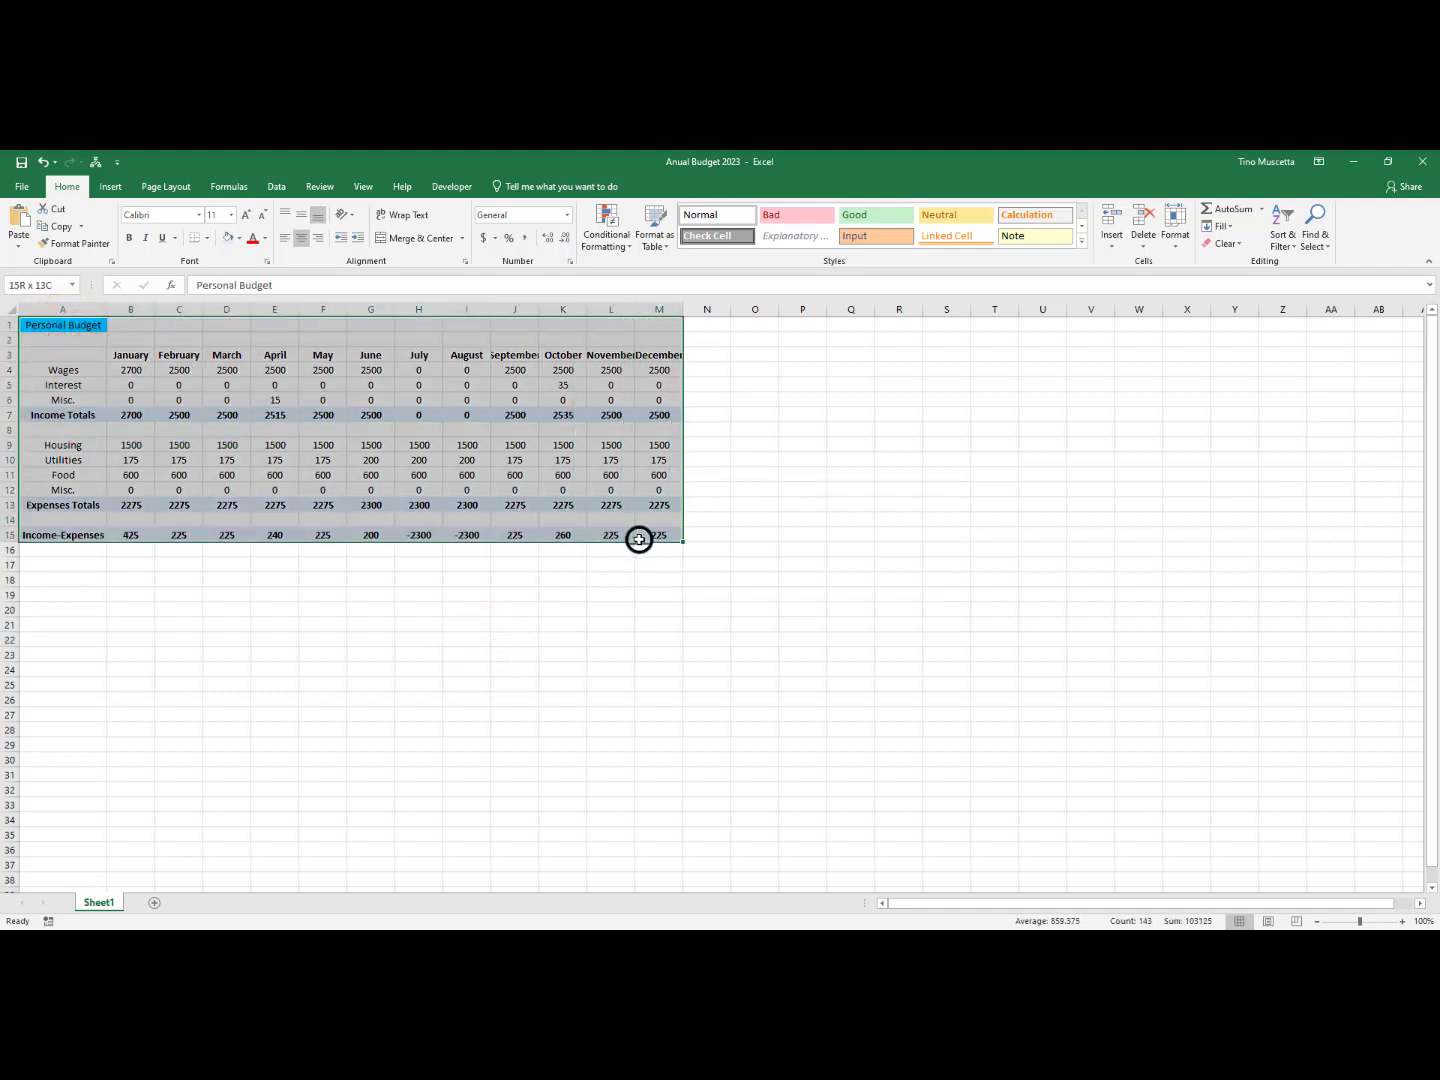
Apply center alignment to the entire worksheet, including the empty cells outside the budget table
left_click(10, 313)
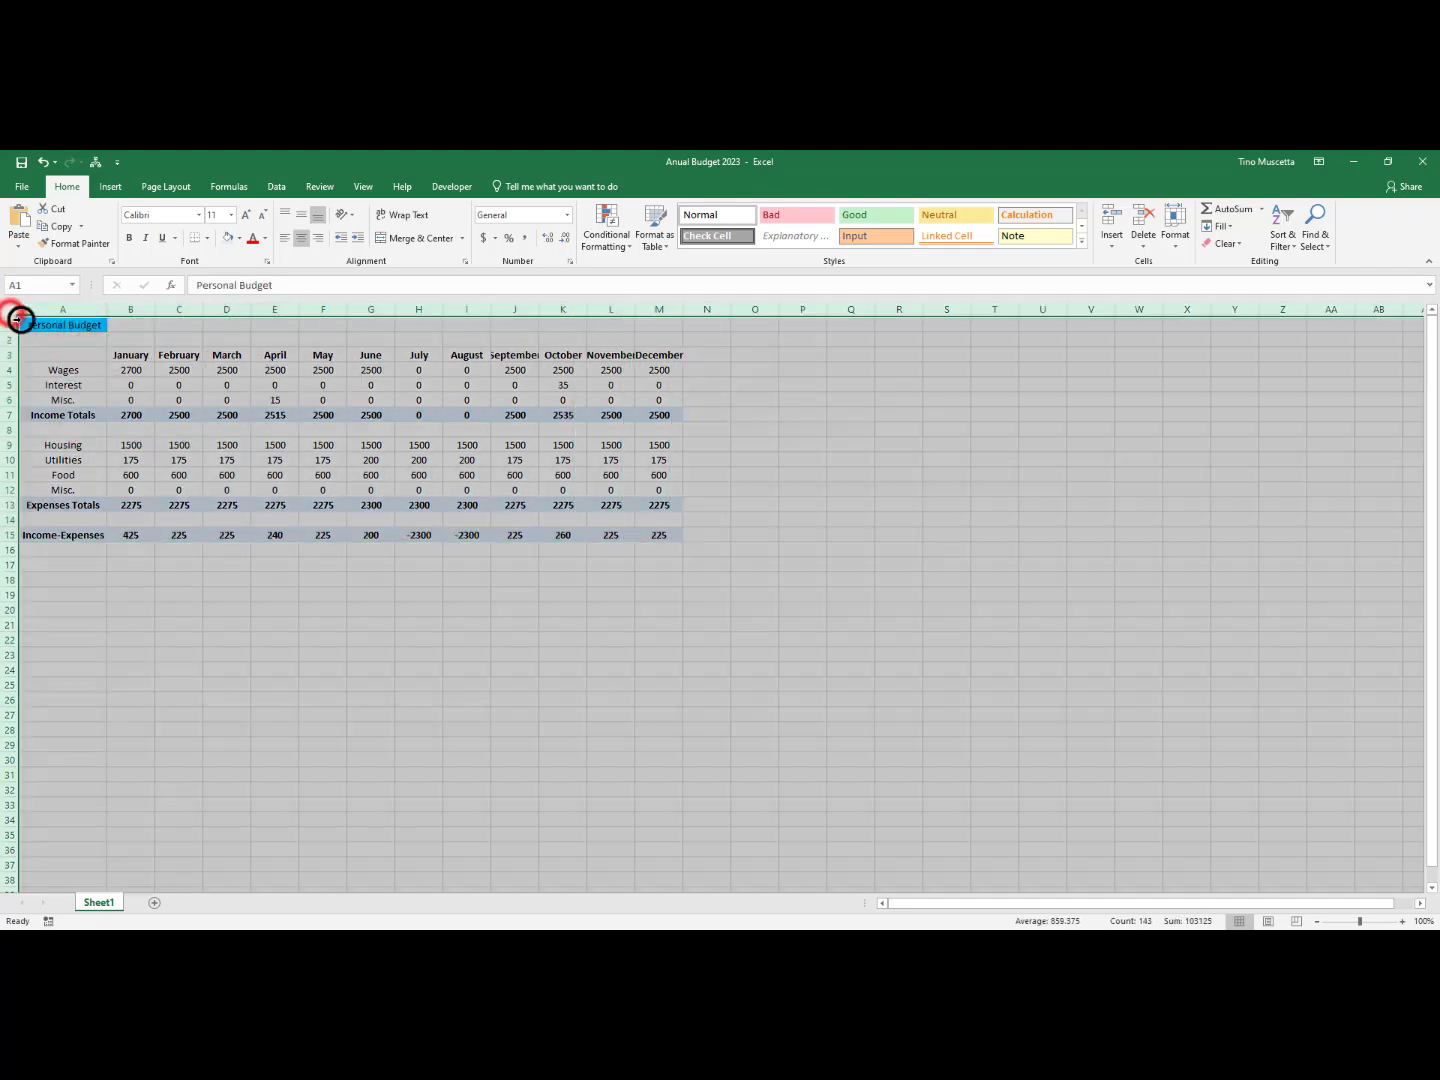
left_click(300, 238)
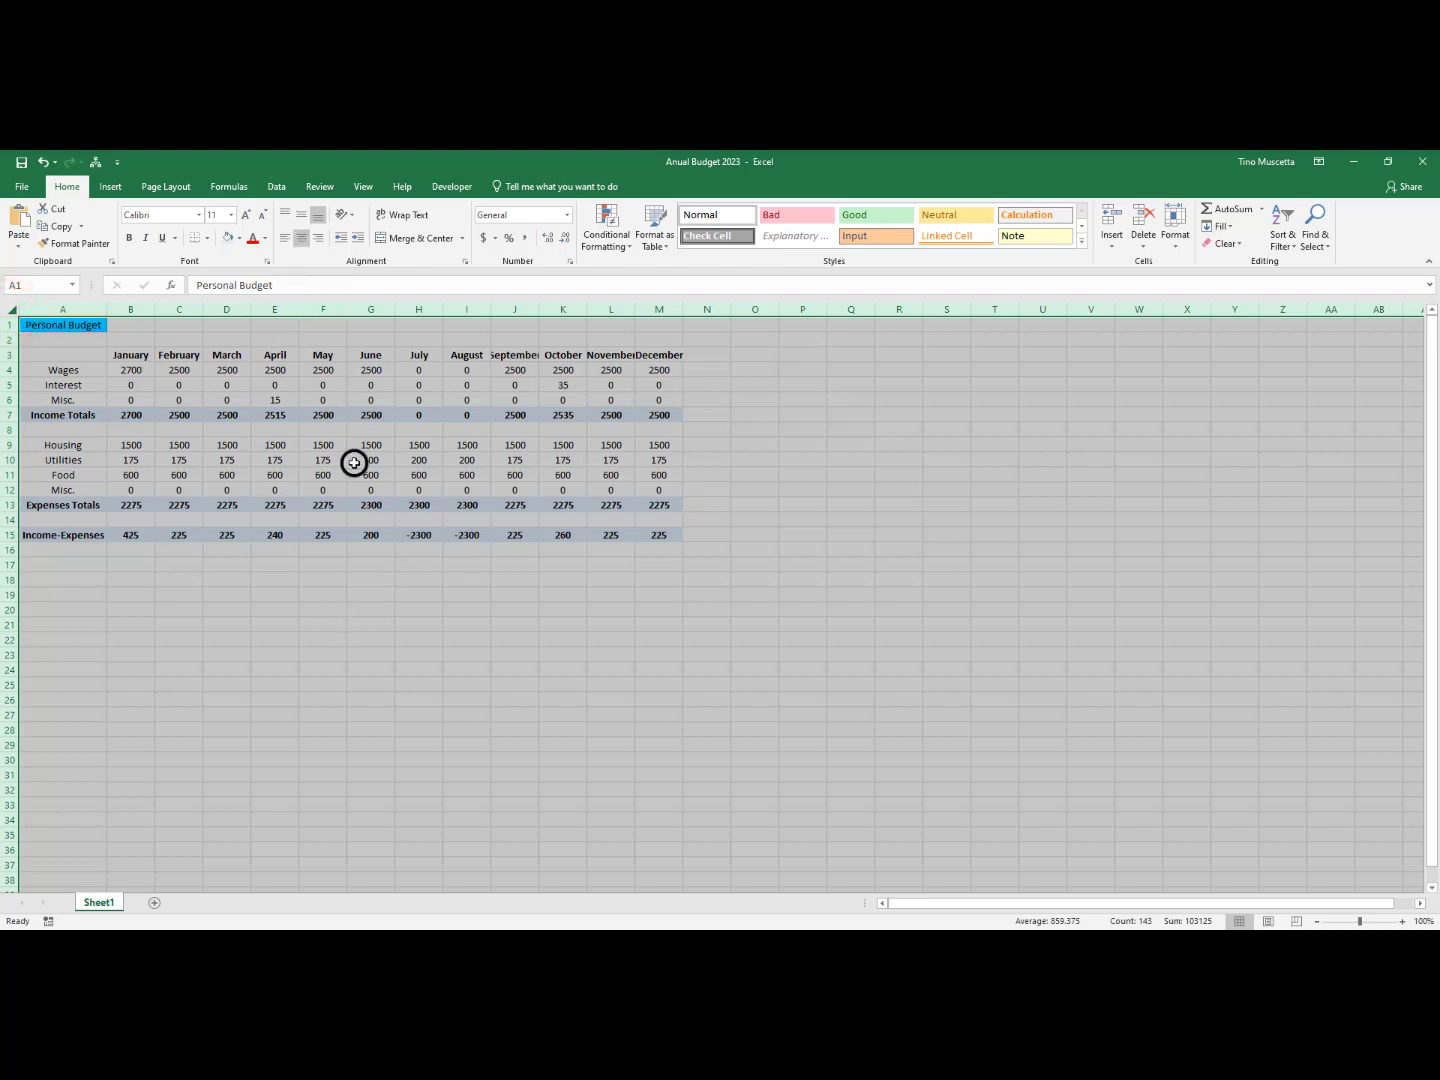
left_click(410, 641)
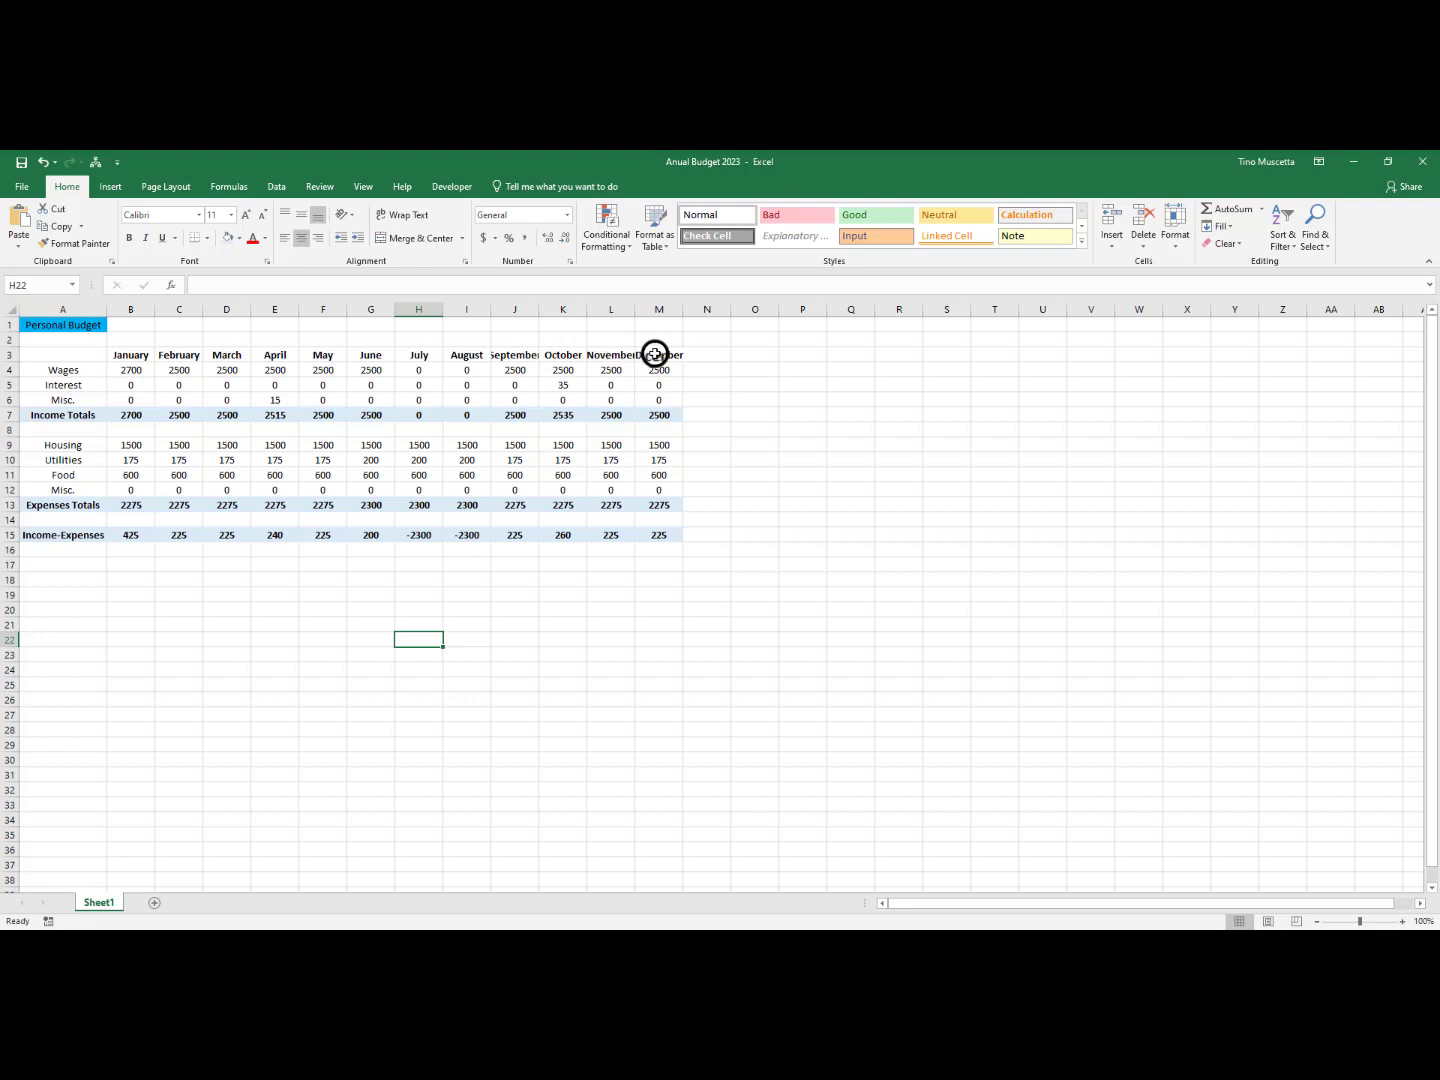
Widen columns J, L and M so the September, November and December headings fit in full
left_click(514, 355)
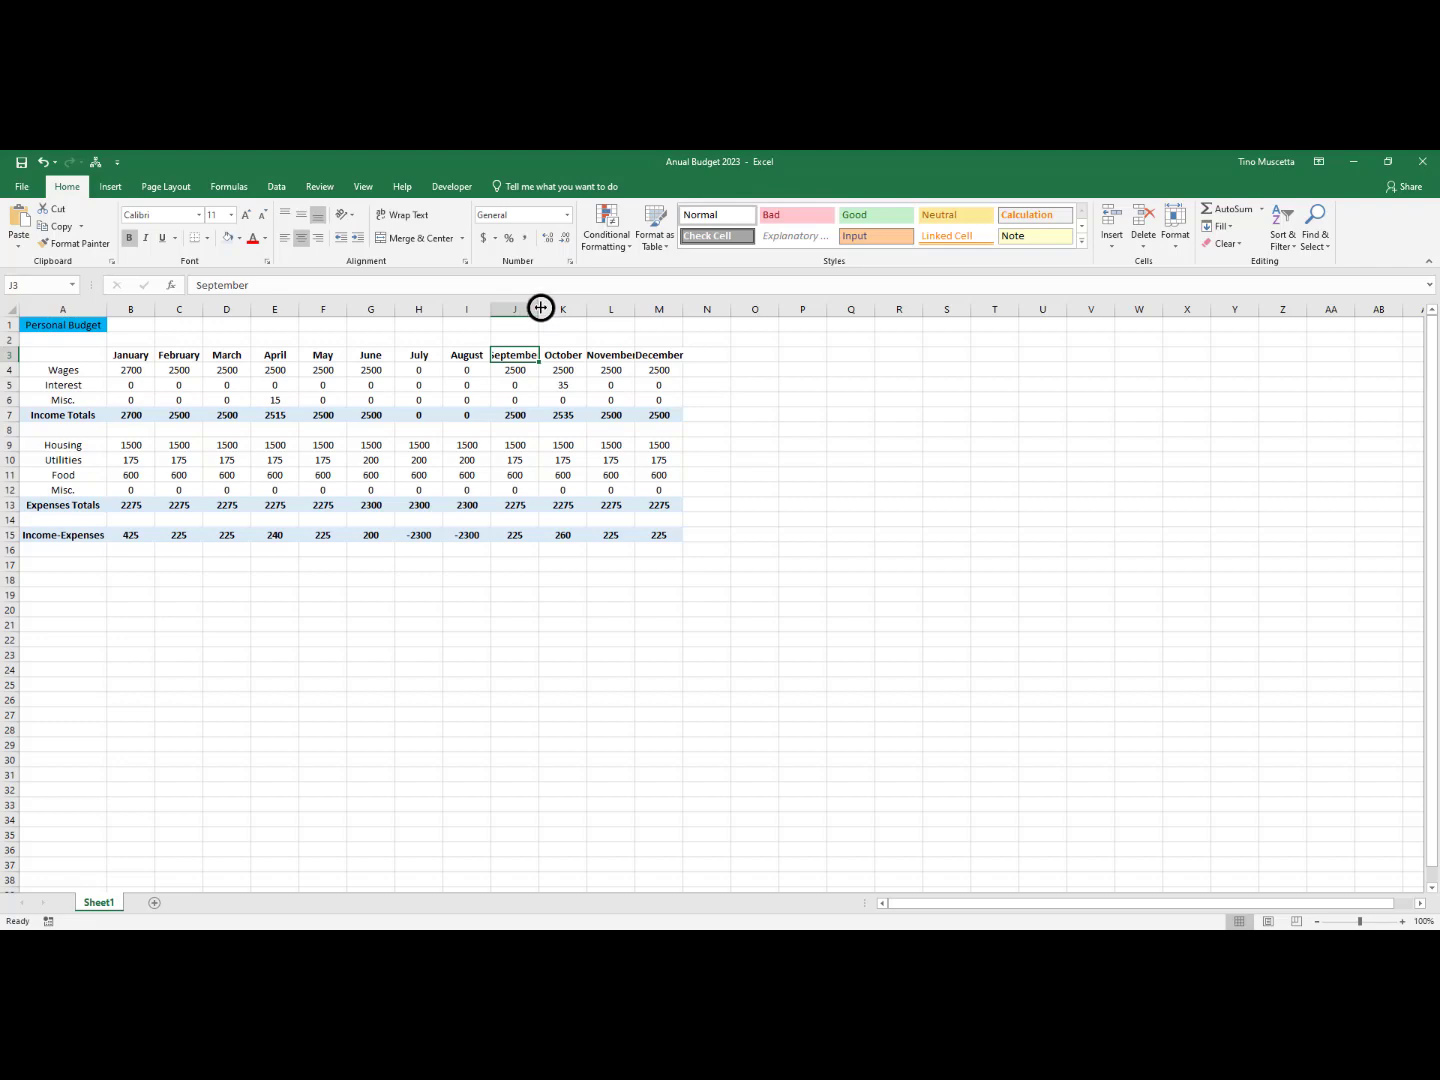
left_click_drag(542, 309, 550, 306)
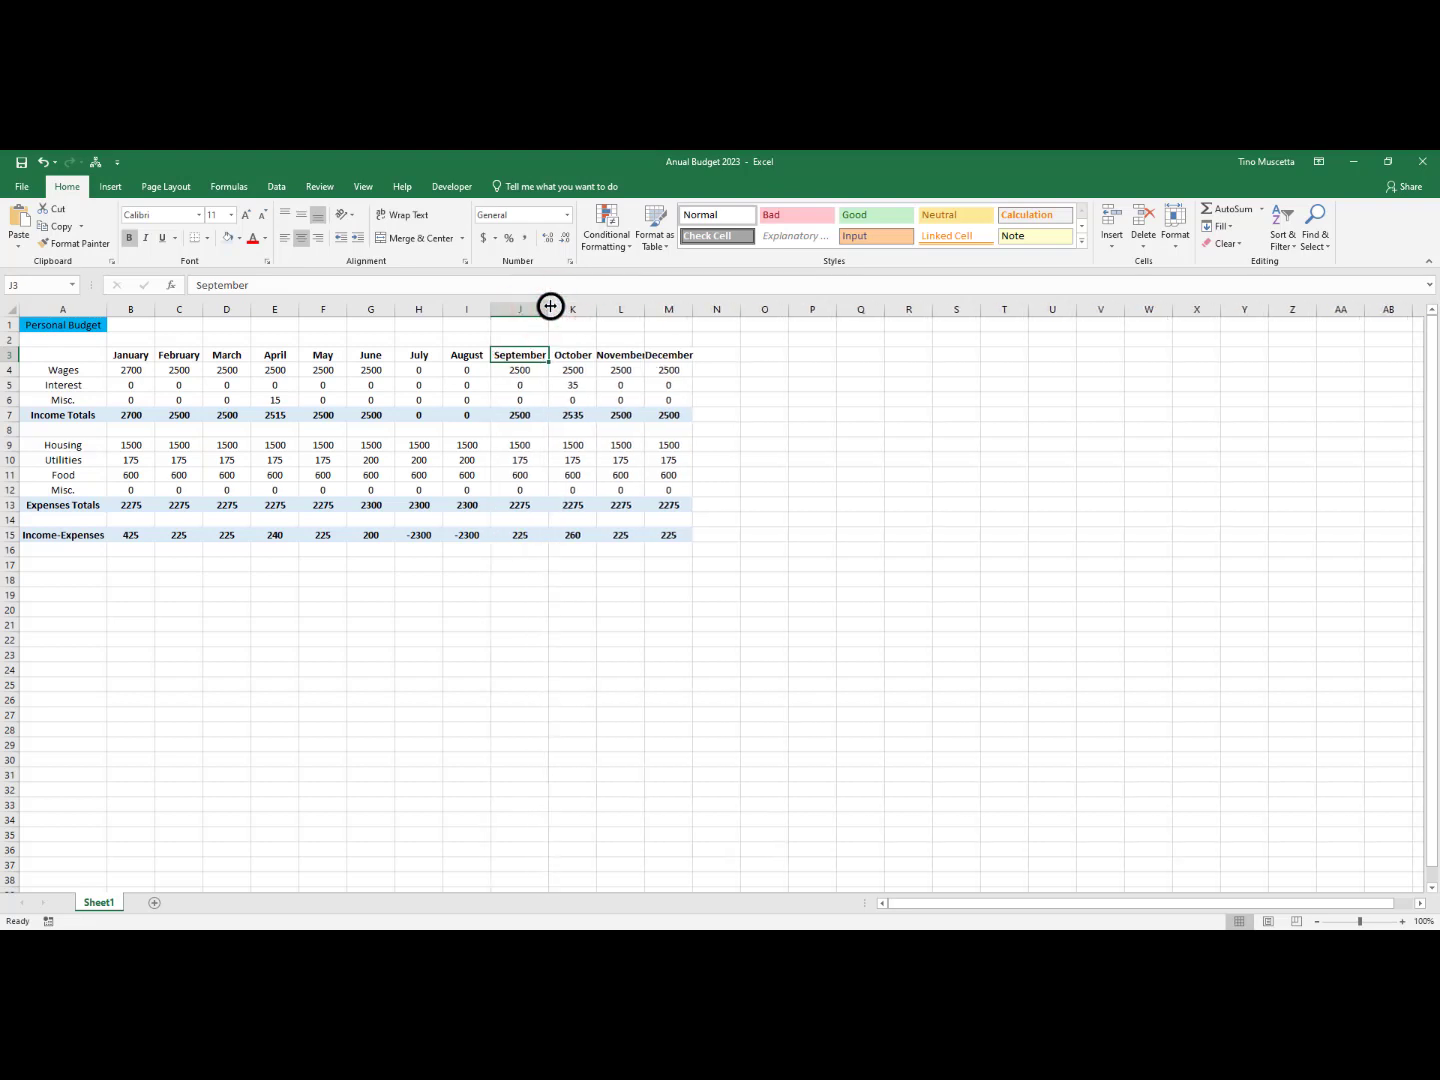
double_click(643, 309)
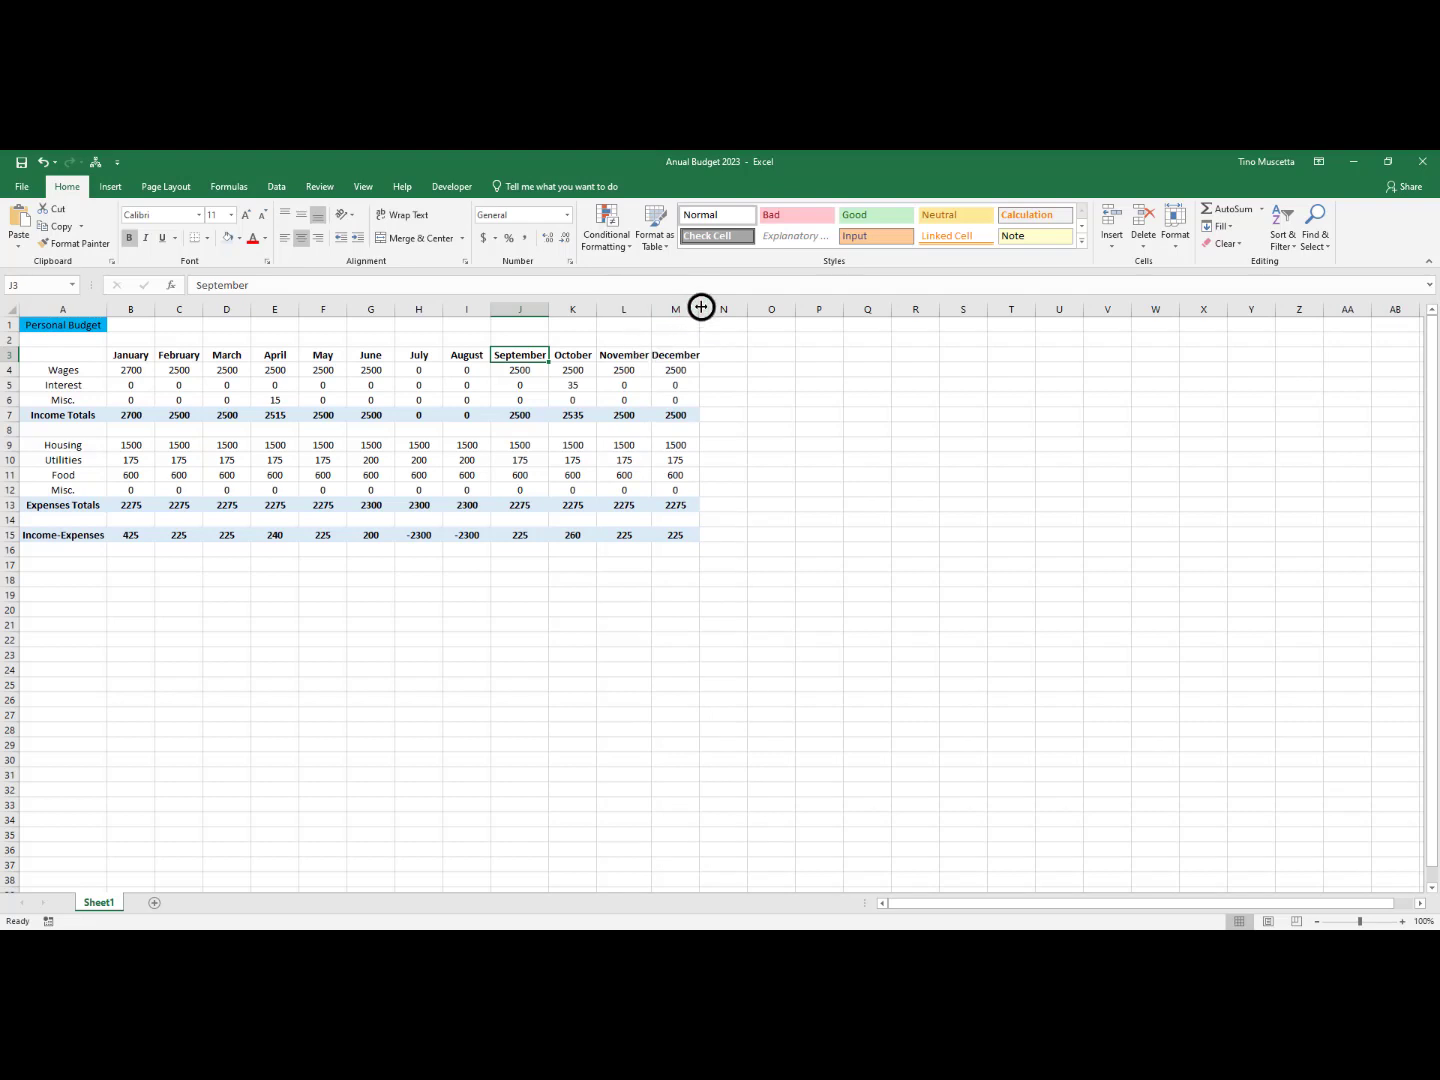
left_click_drag(701, 308, 704, 308)
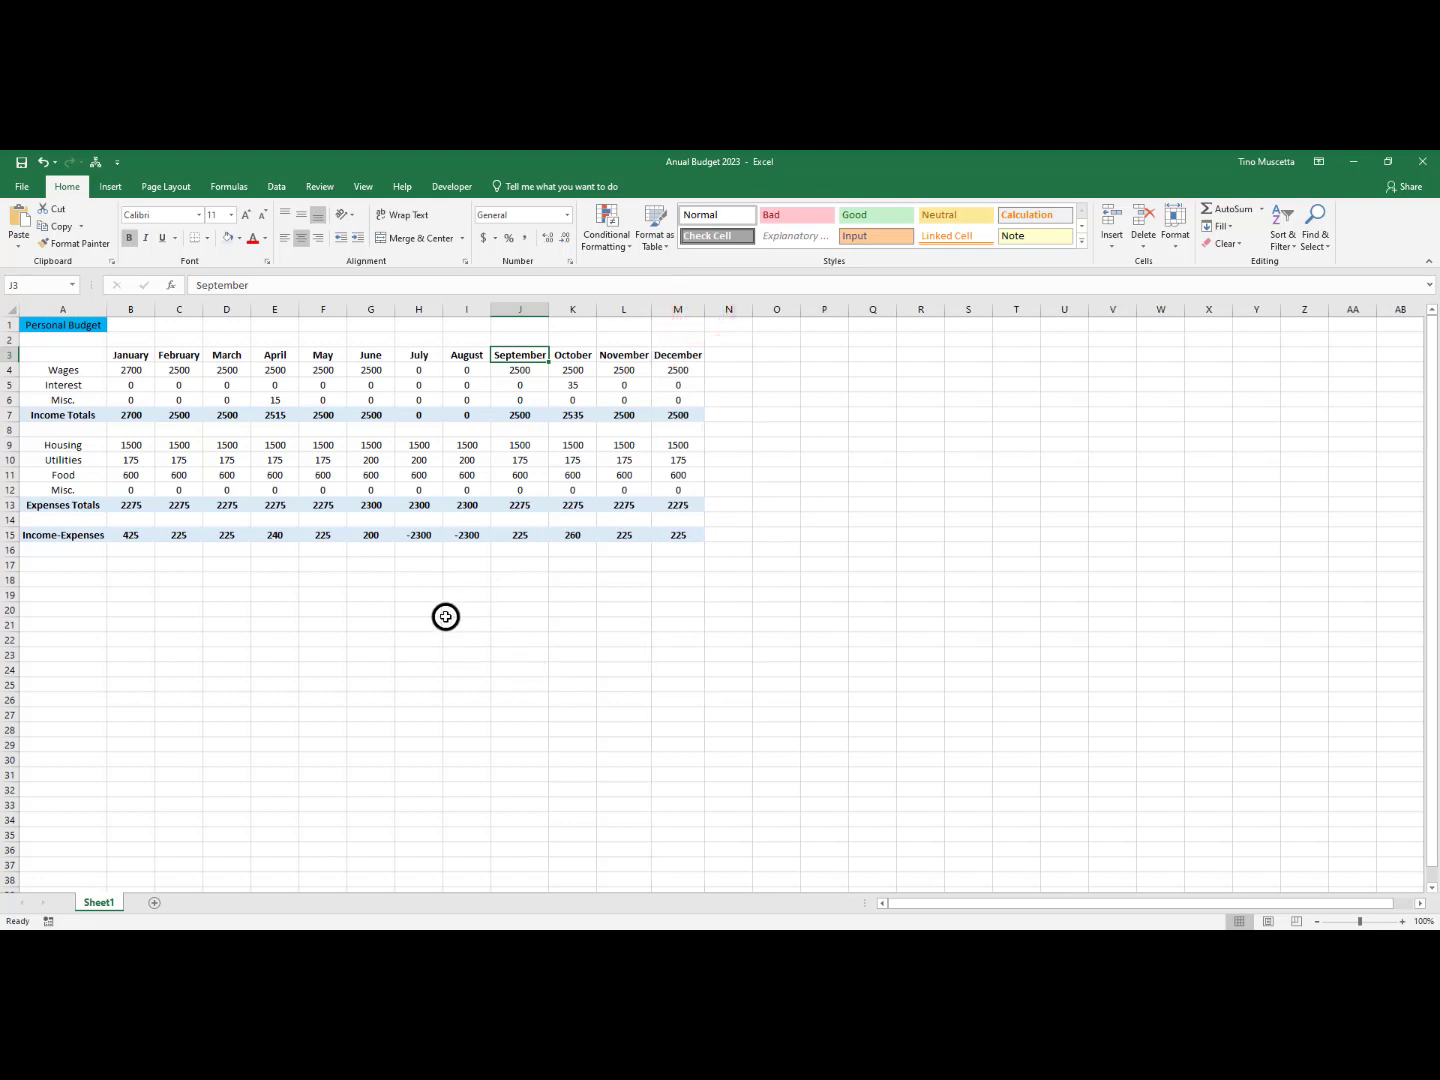
Format the budget amounts in B4:M15 as dollars with the Accounting Number Format
left_click(131, 371)
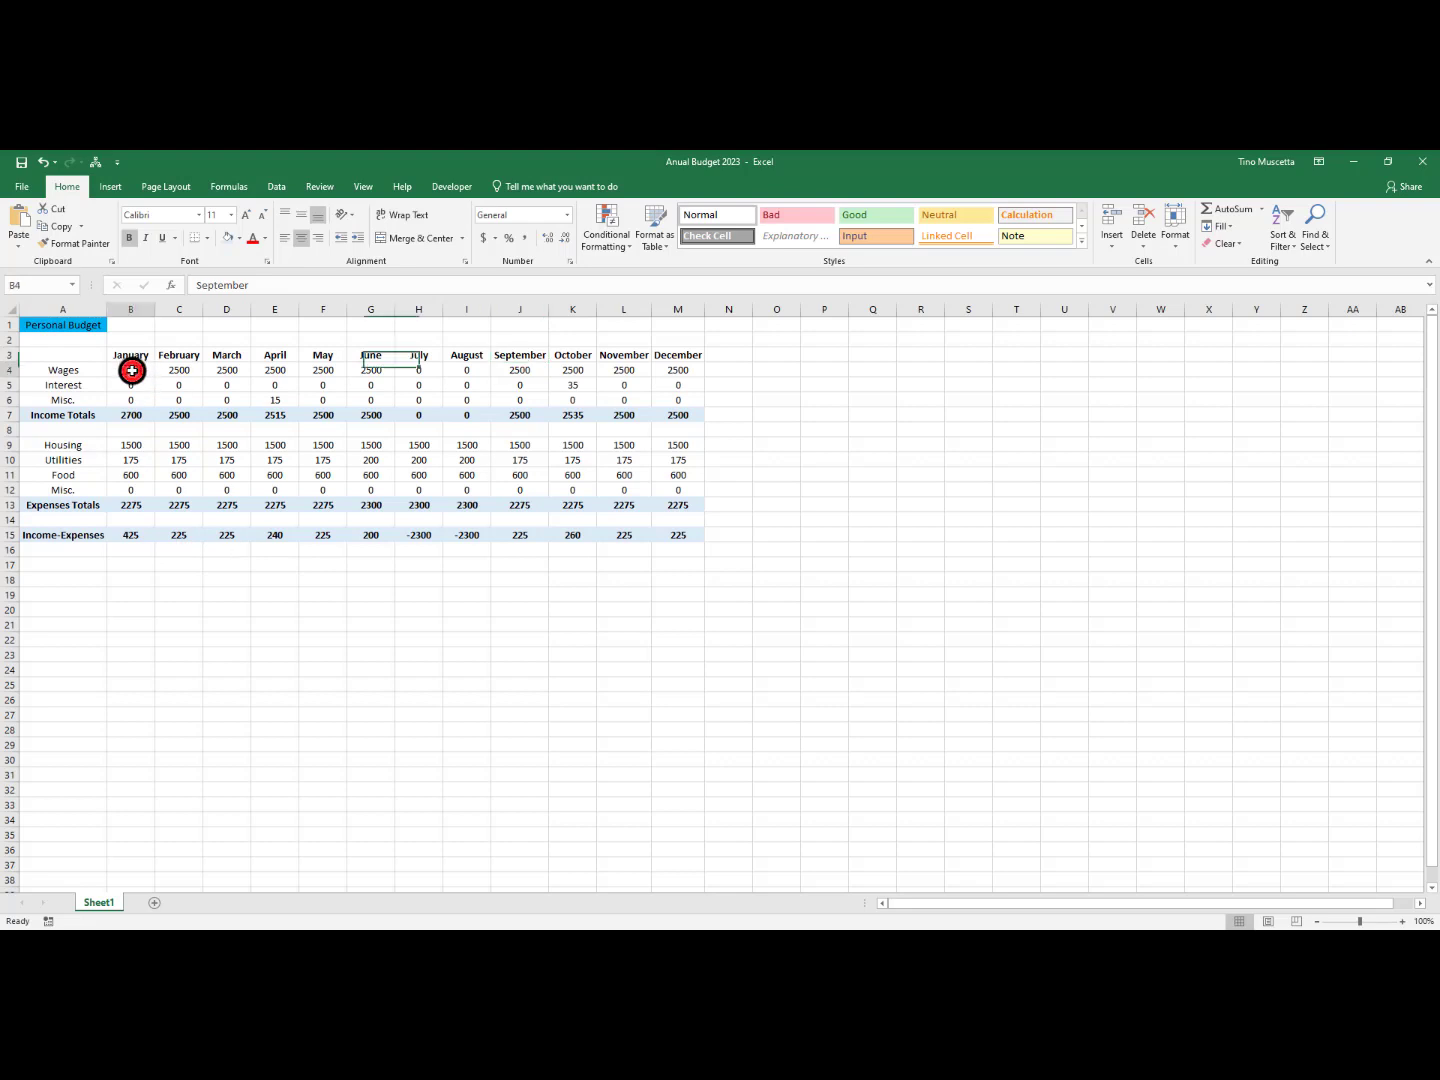
left_click(131, 458)
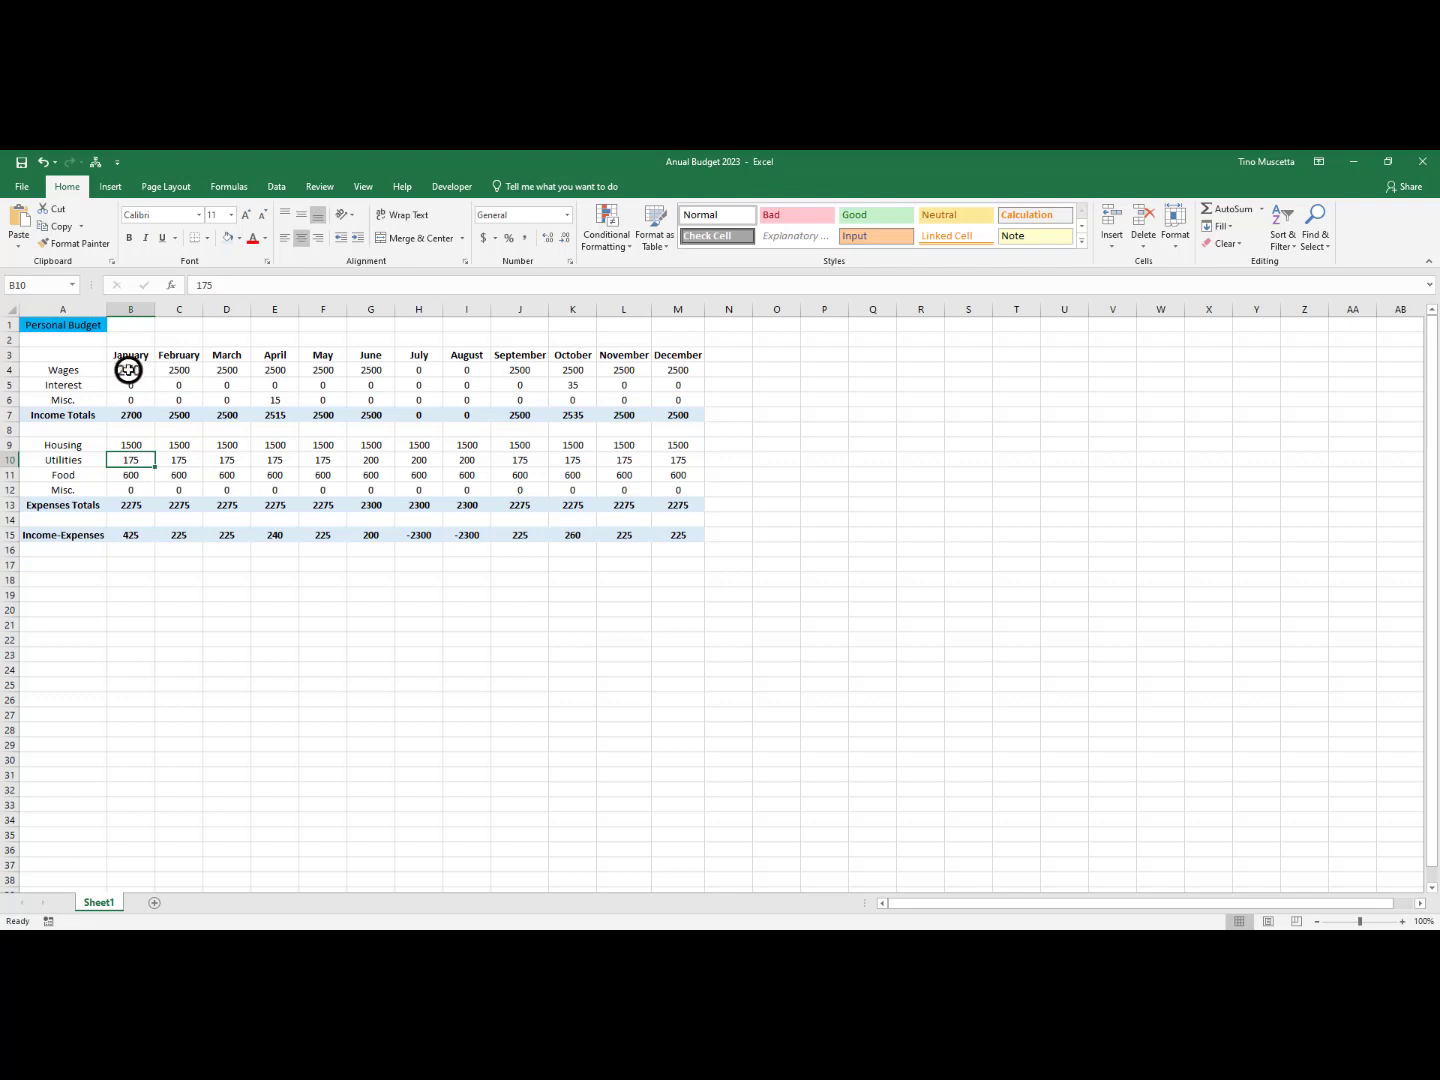
left_click(128, 370)
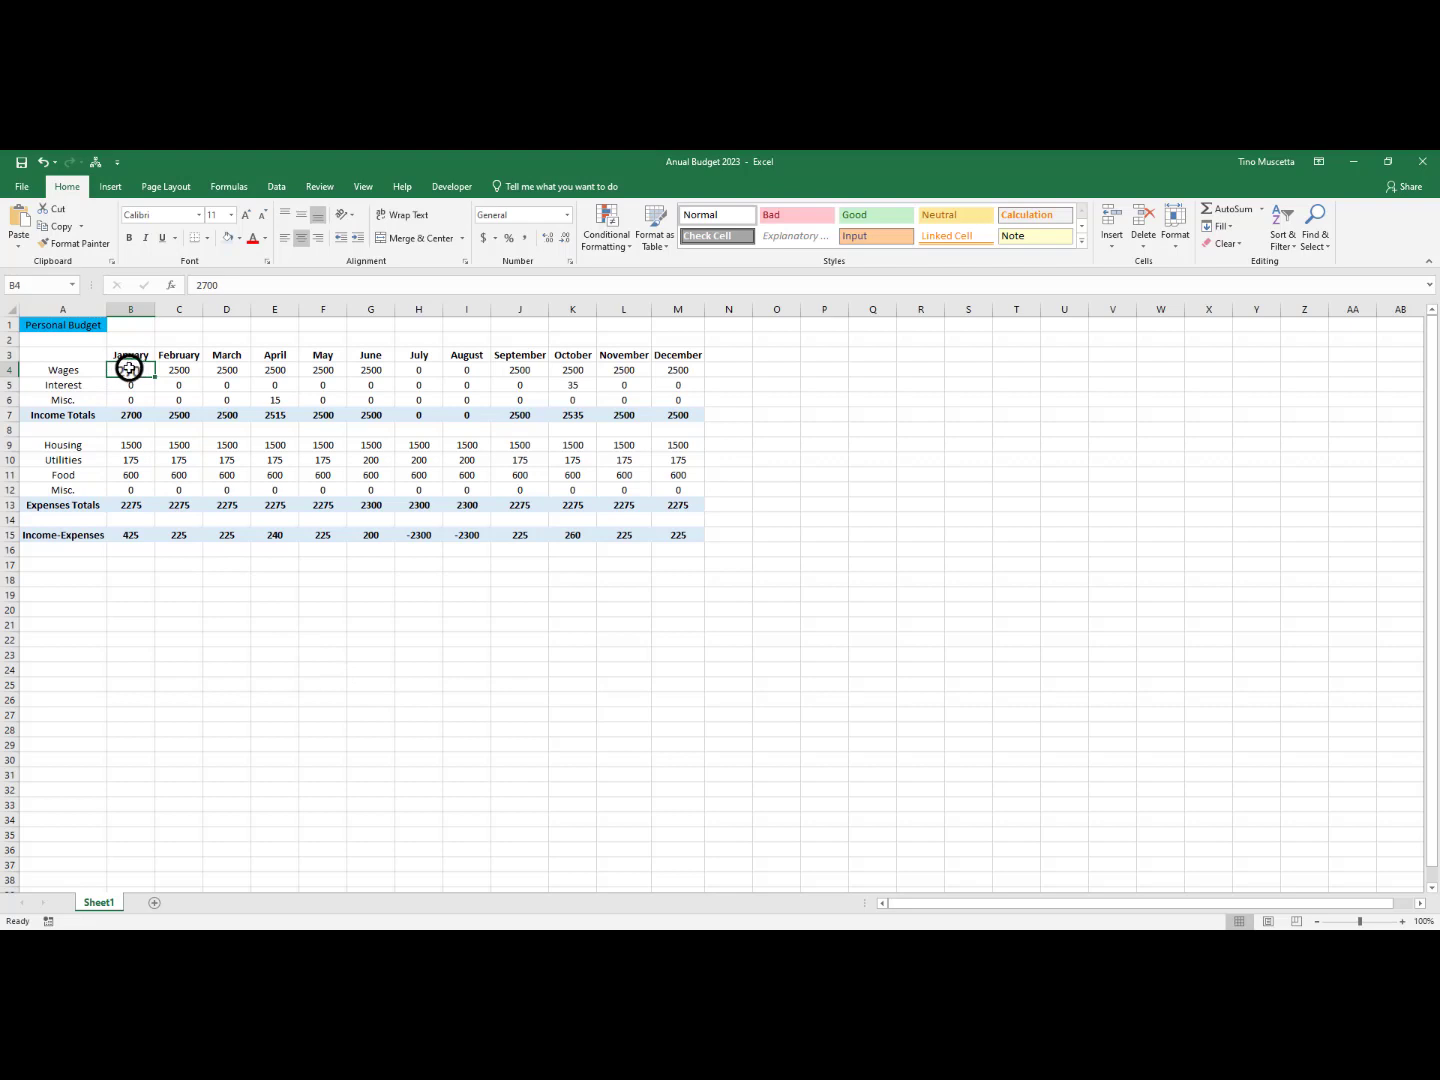
left_click_drag(129, 369, 683, 537)
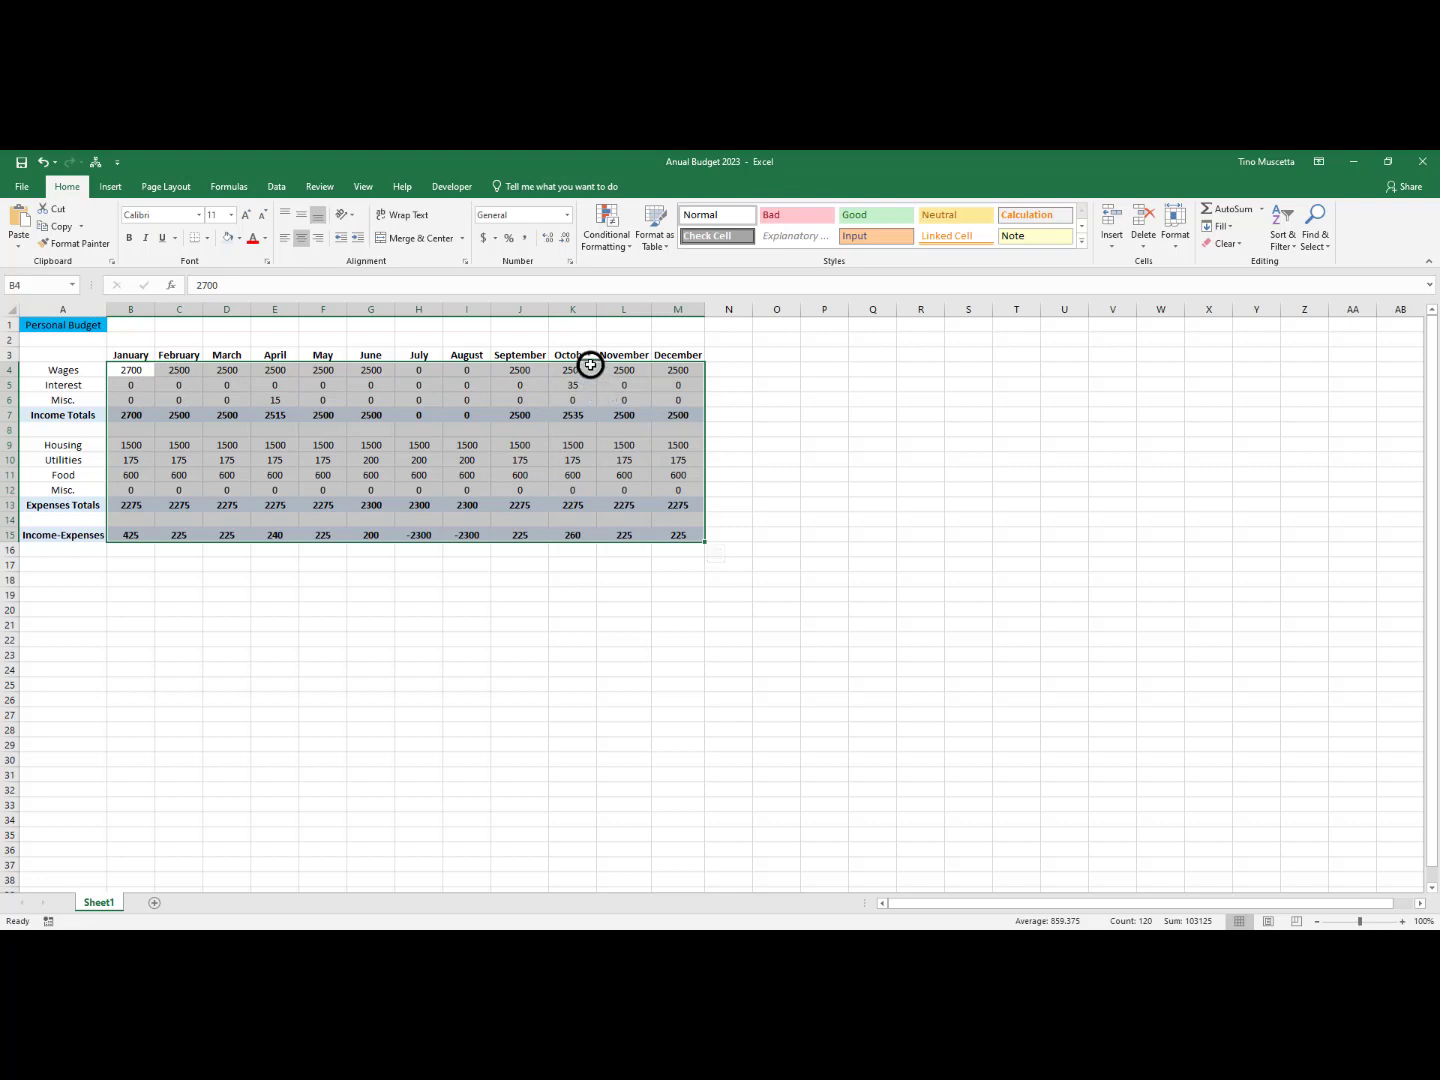
left_click(483, 238)
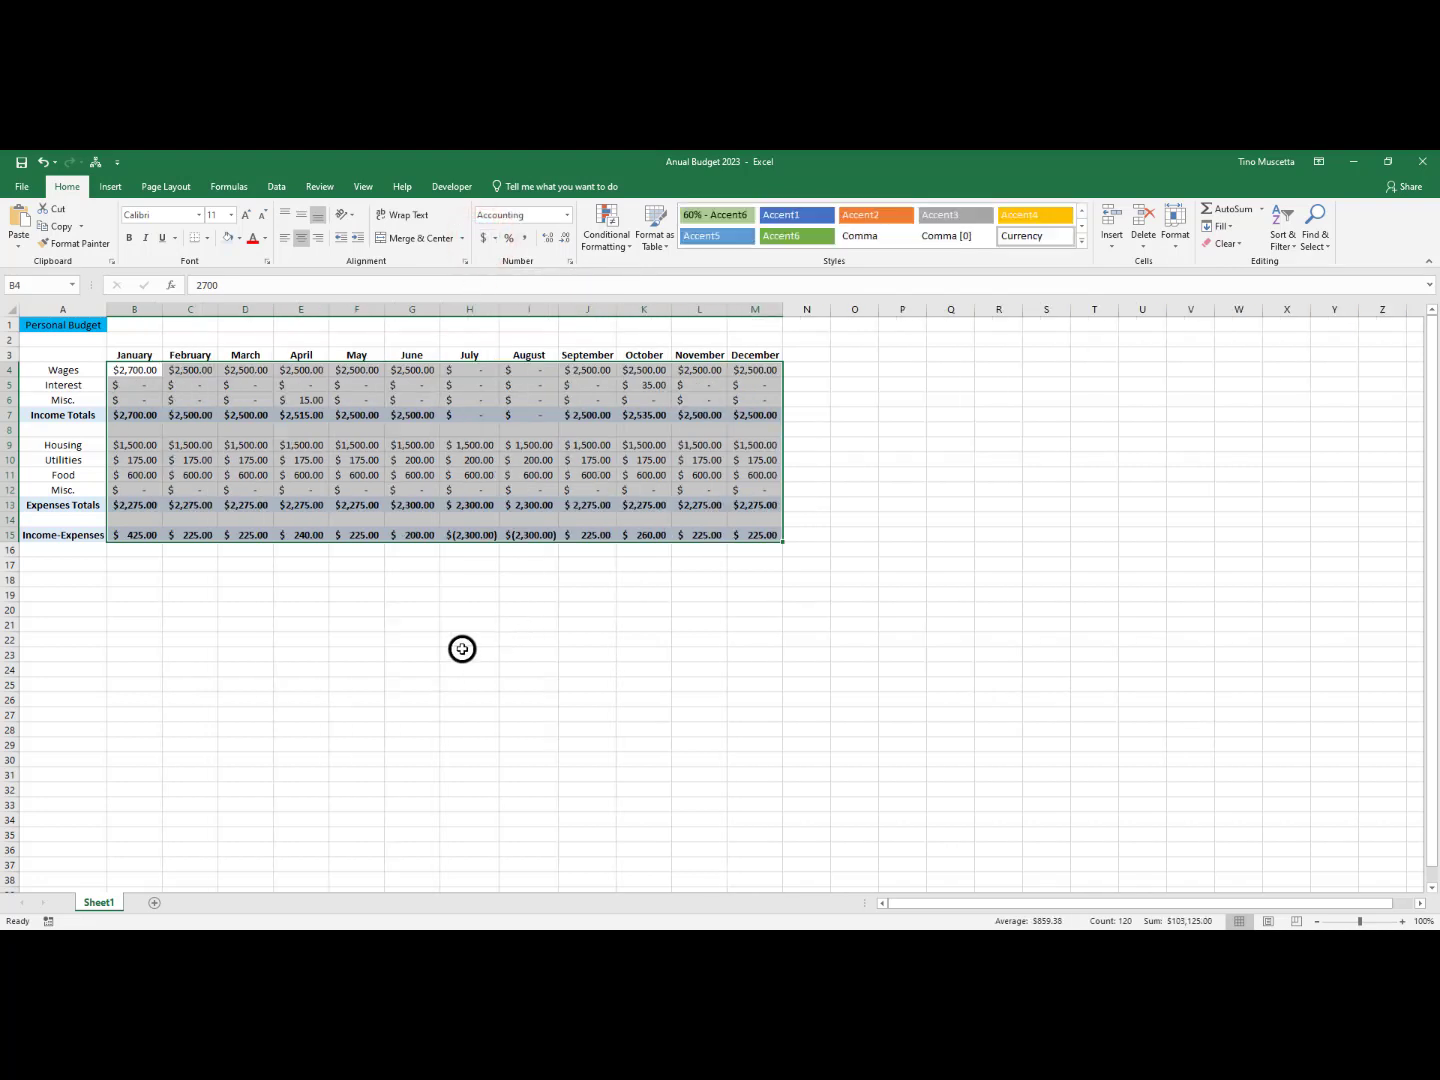
left_click(174, 596)
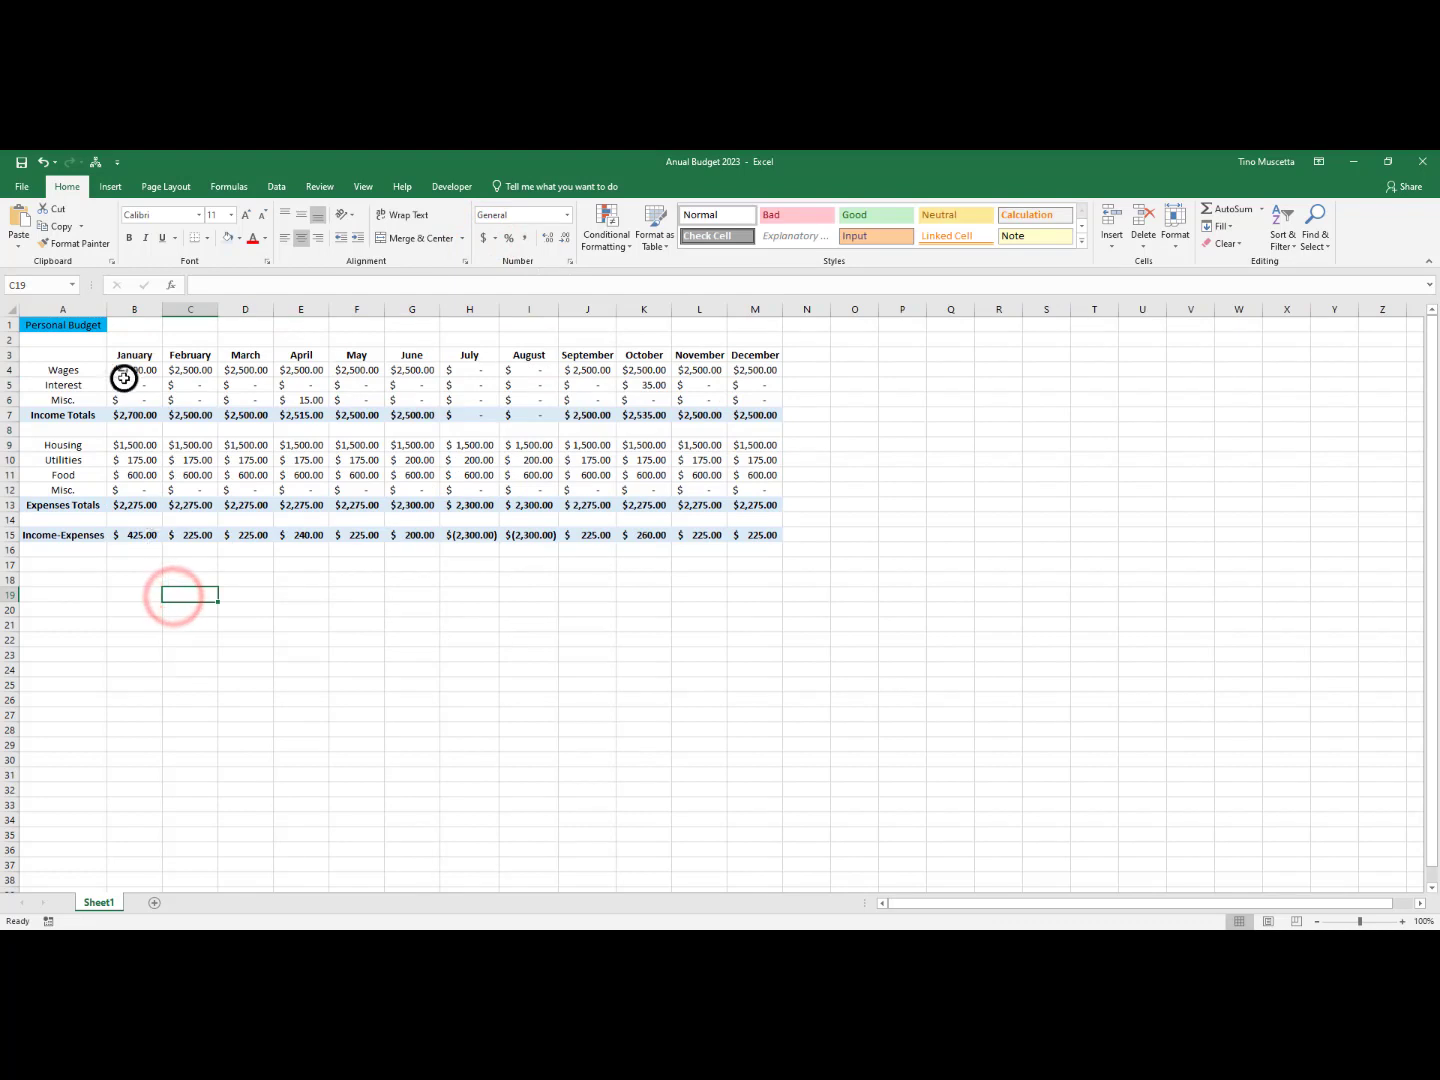
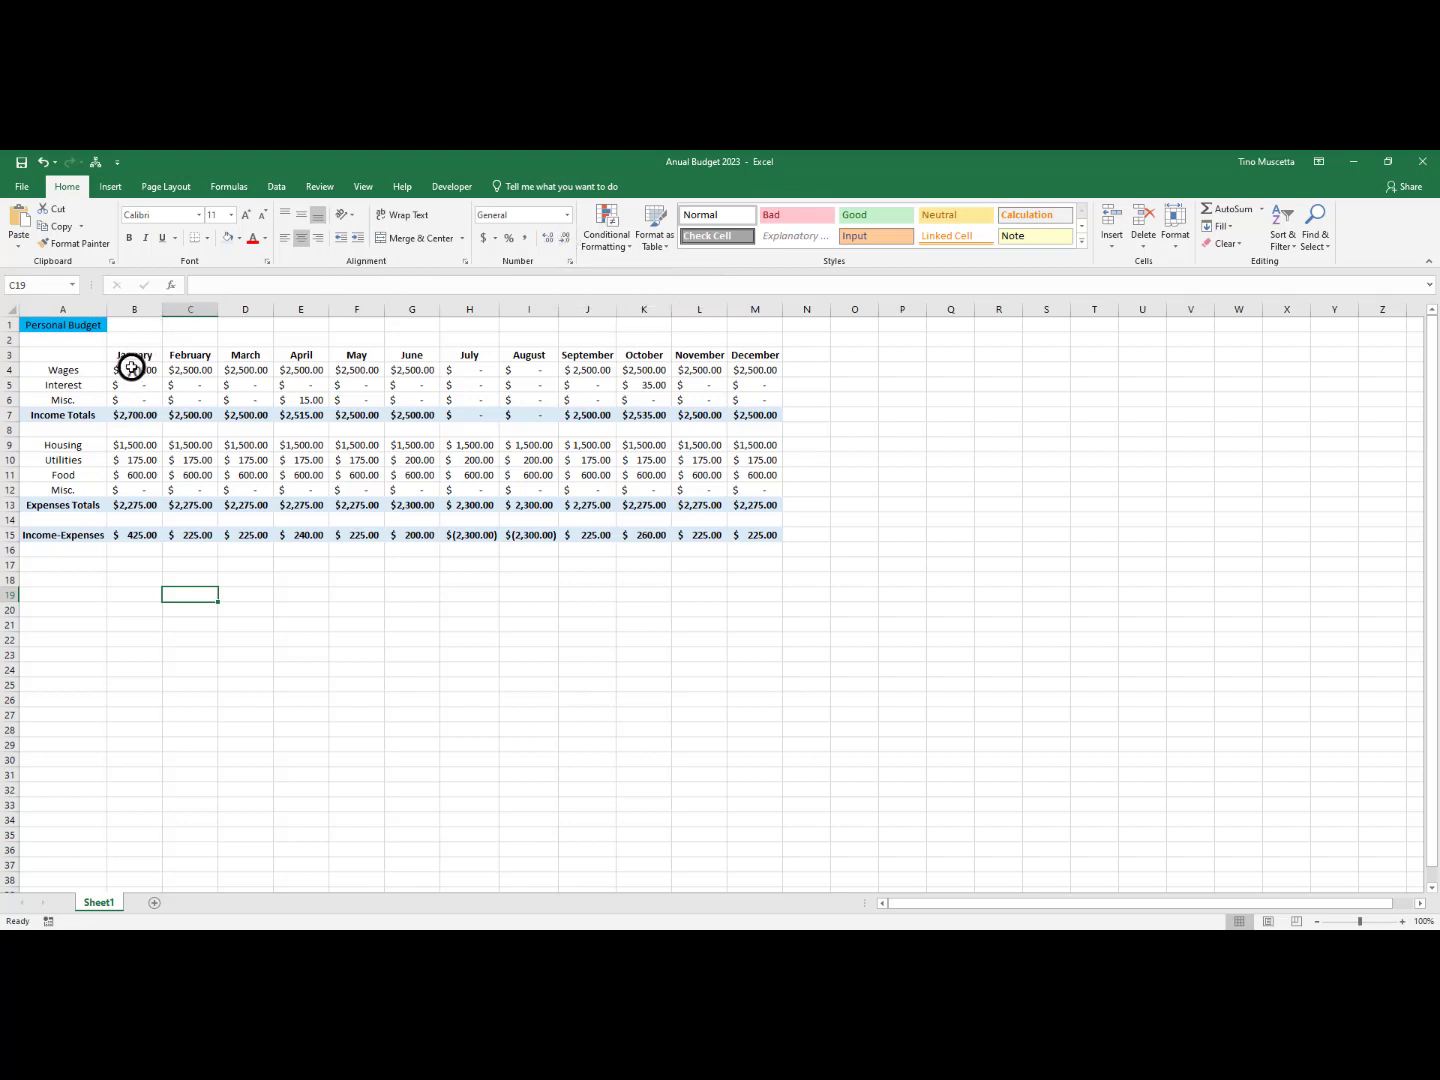
Reduce the budget amounts in B4:M15 to zero decimal places and restore them to two decimal places
left_click_drag(130, 367, 762, 534)
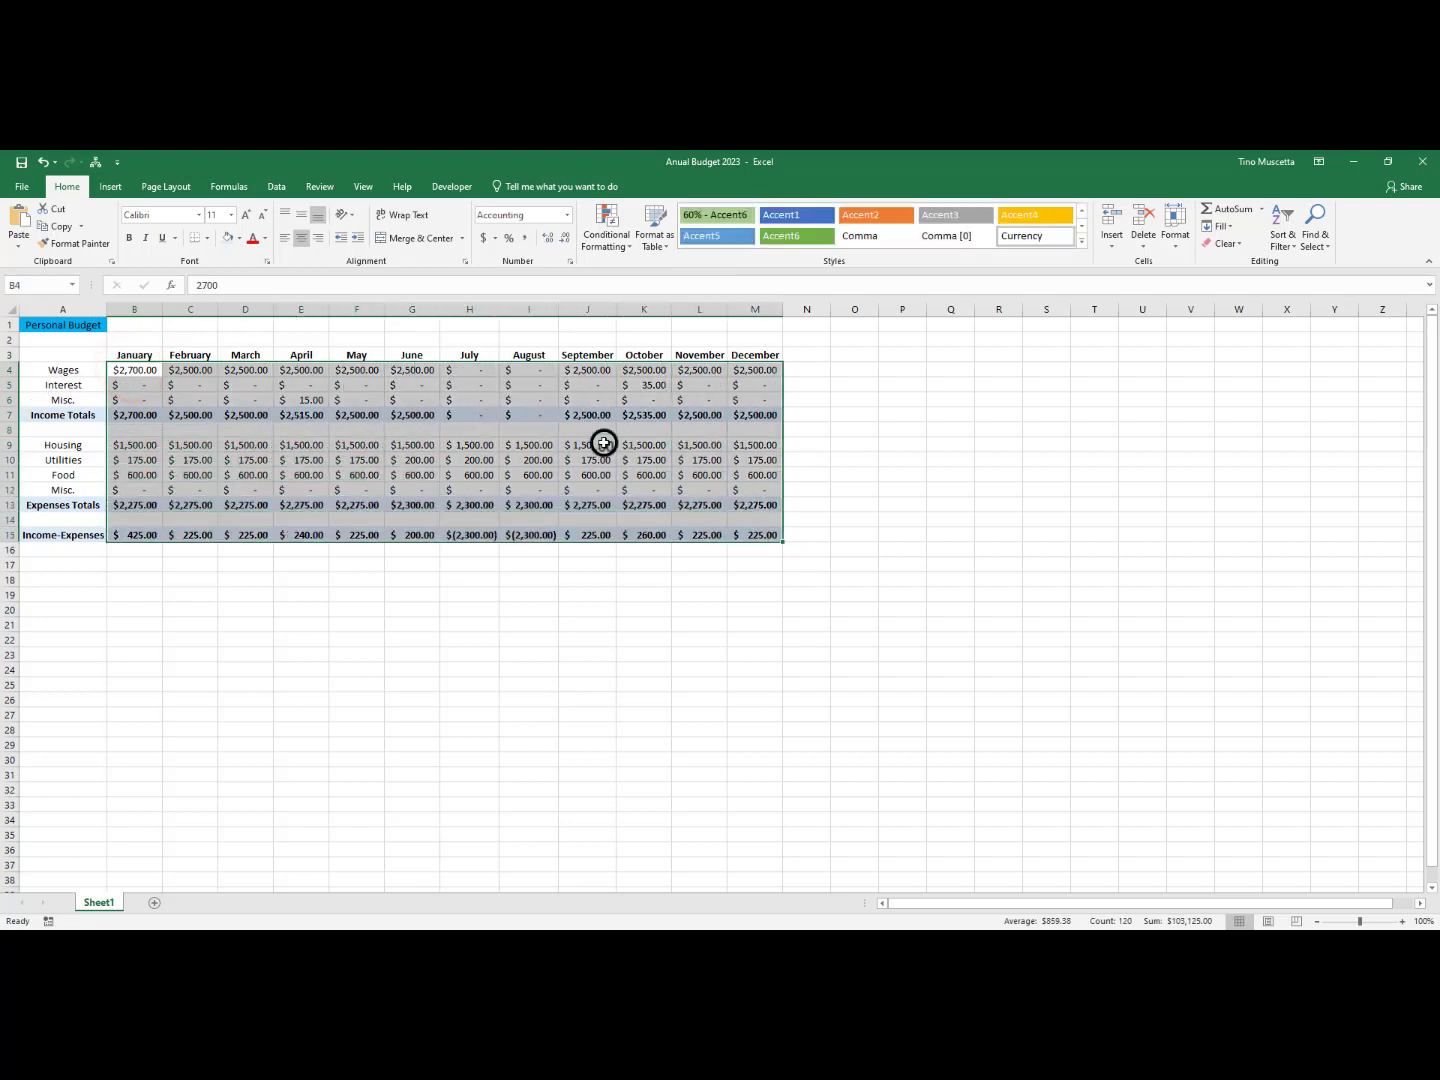
left_click(564, 239)
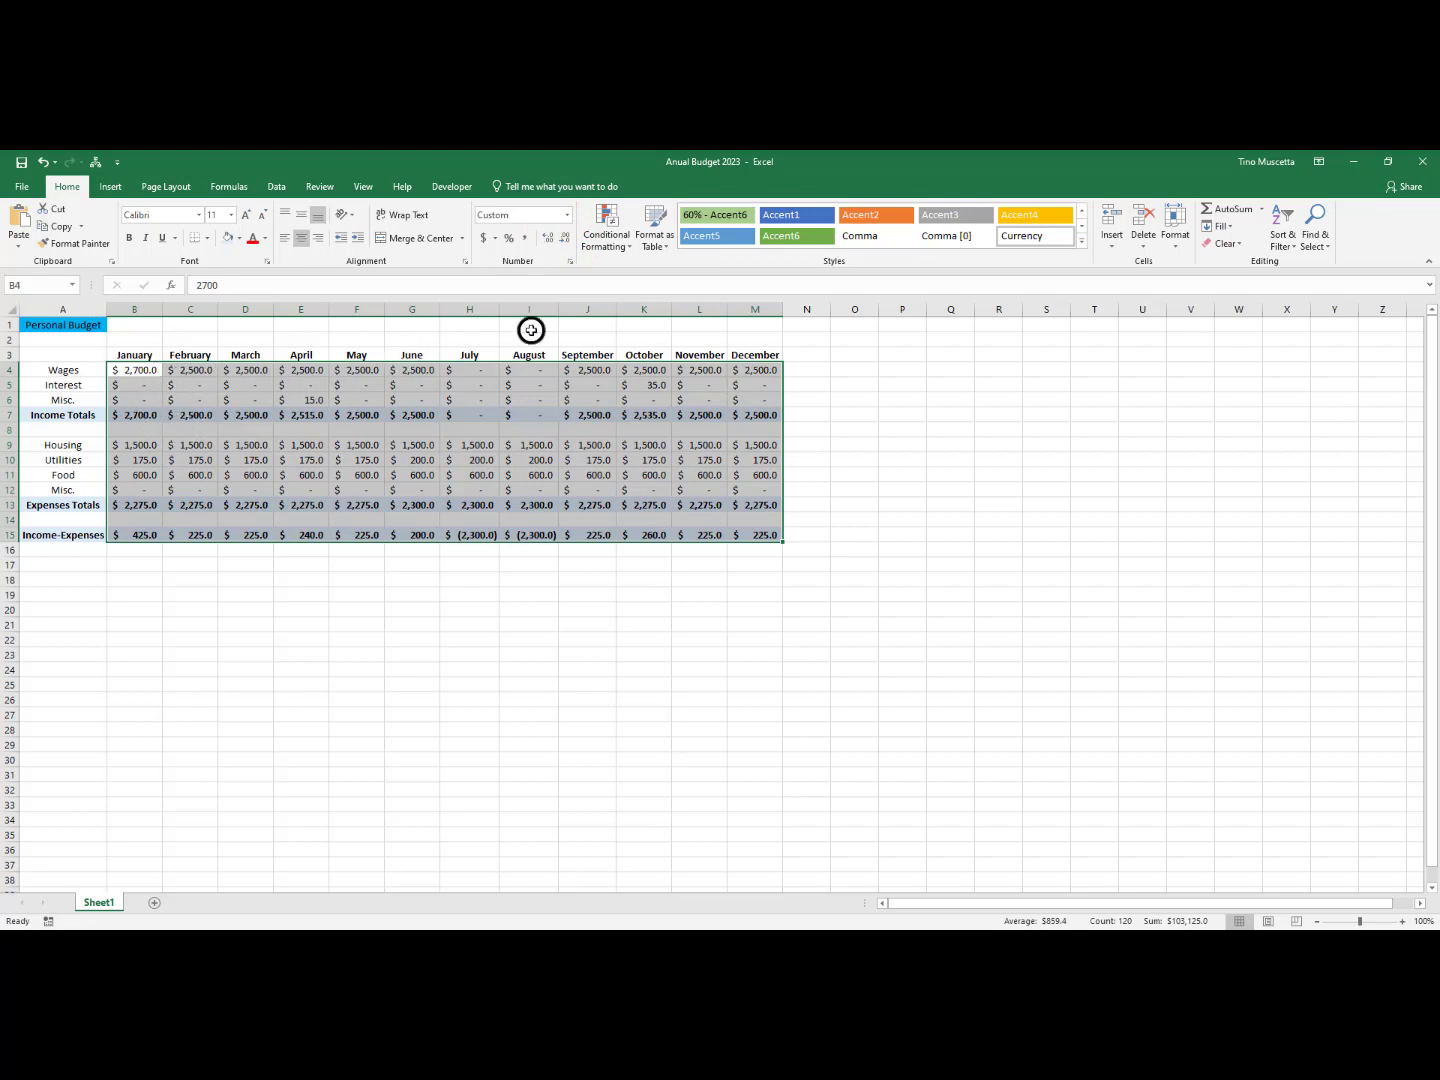
left_click(567, 241)
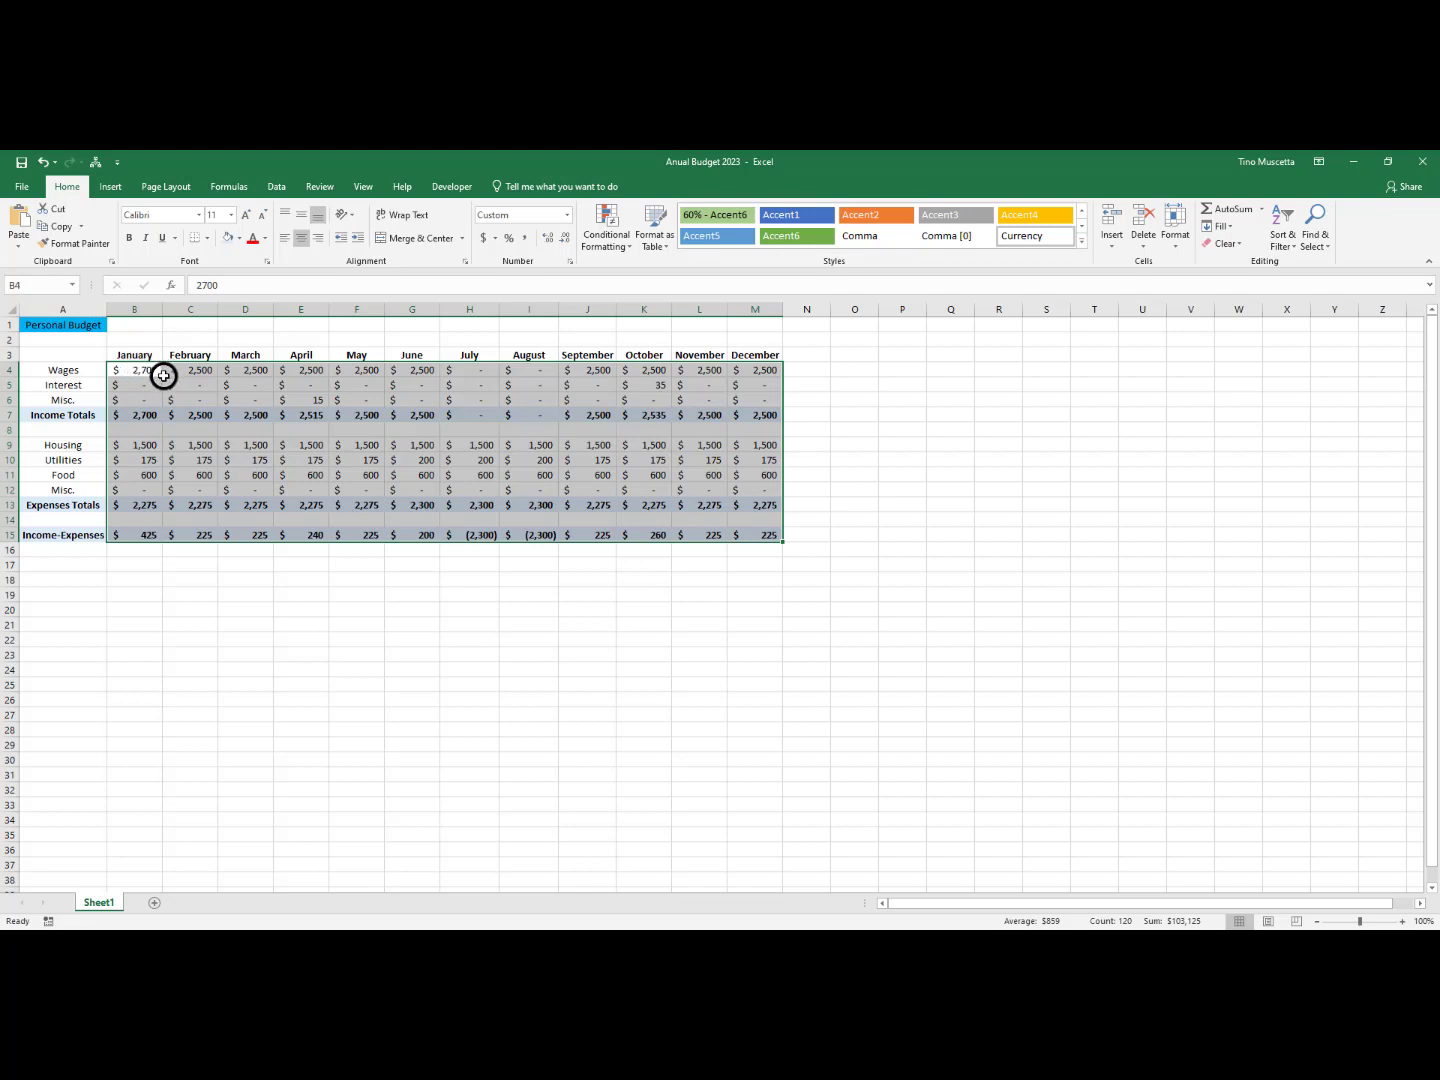
left_click(548, 242)
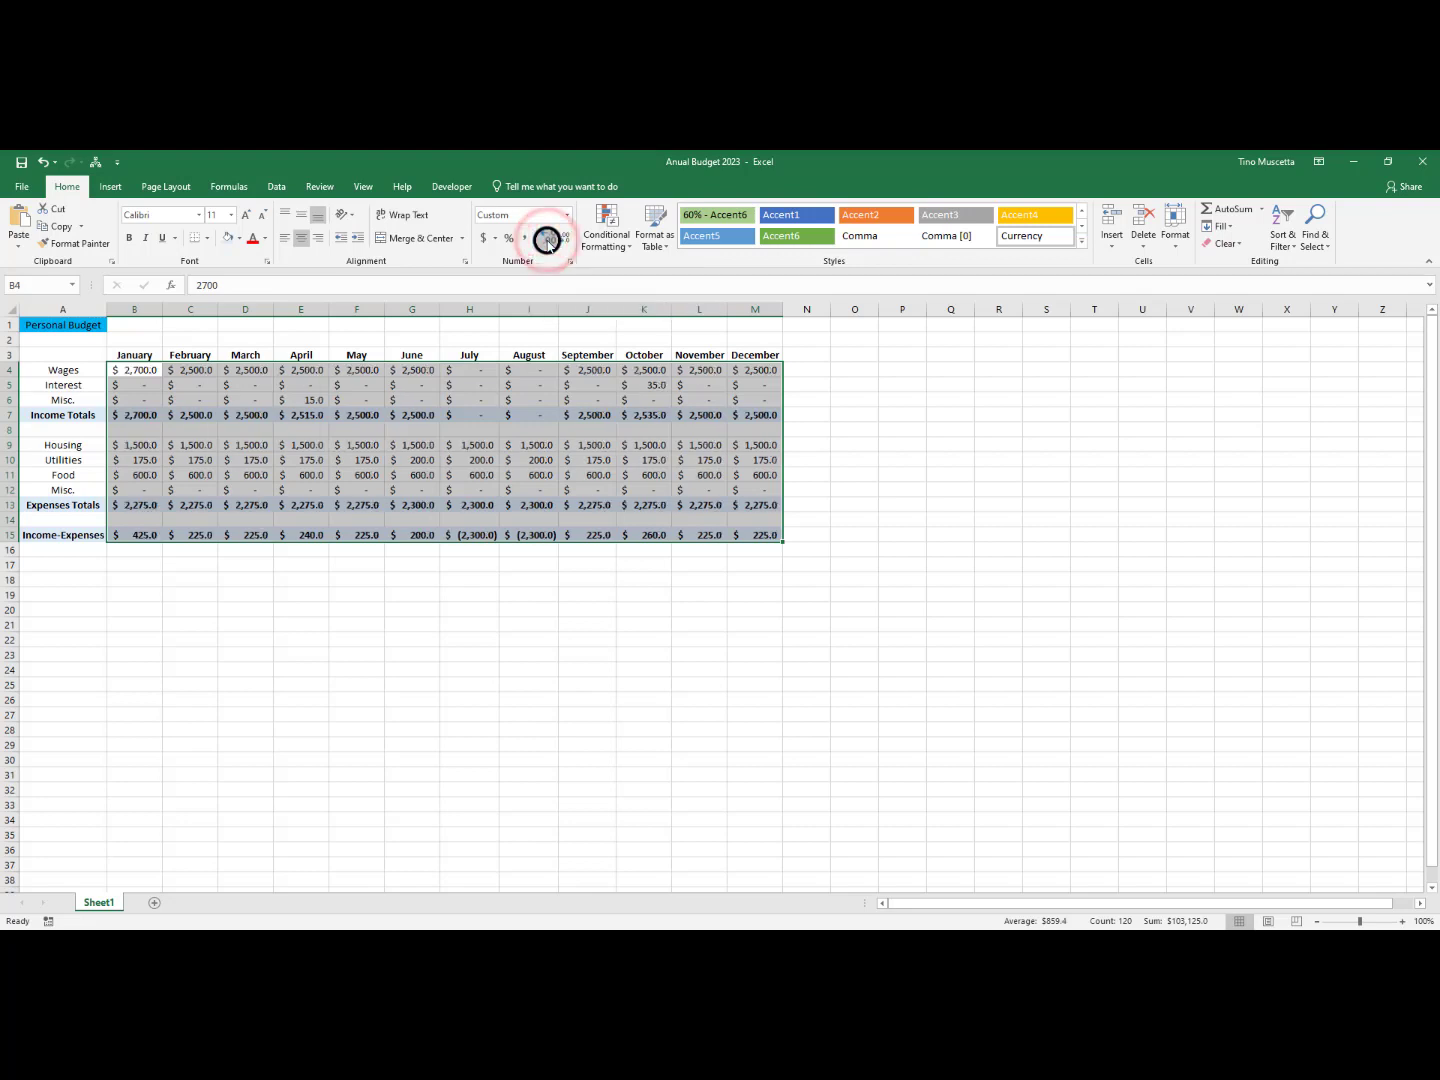
left_click(548, 242)
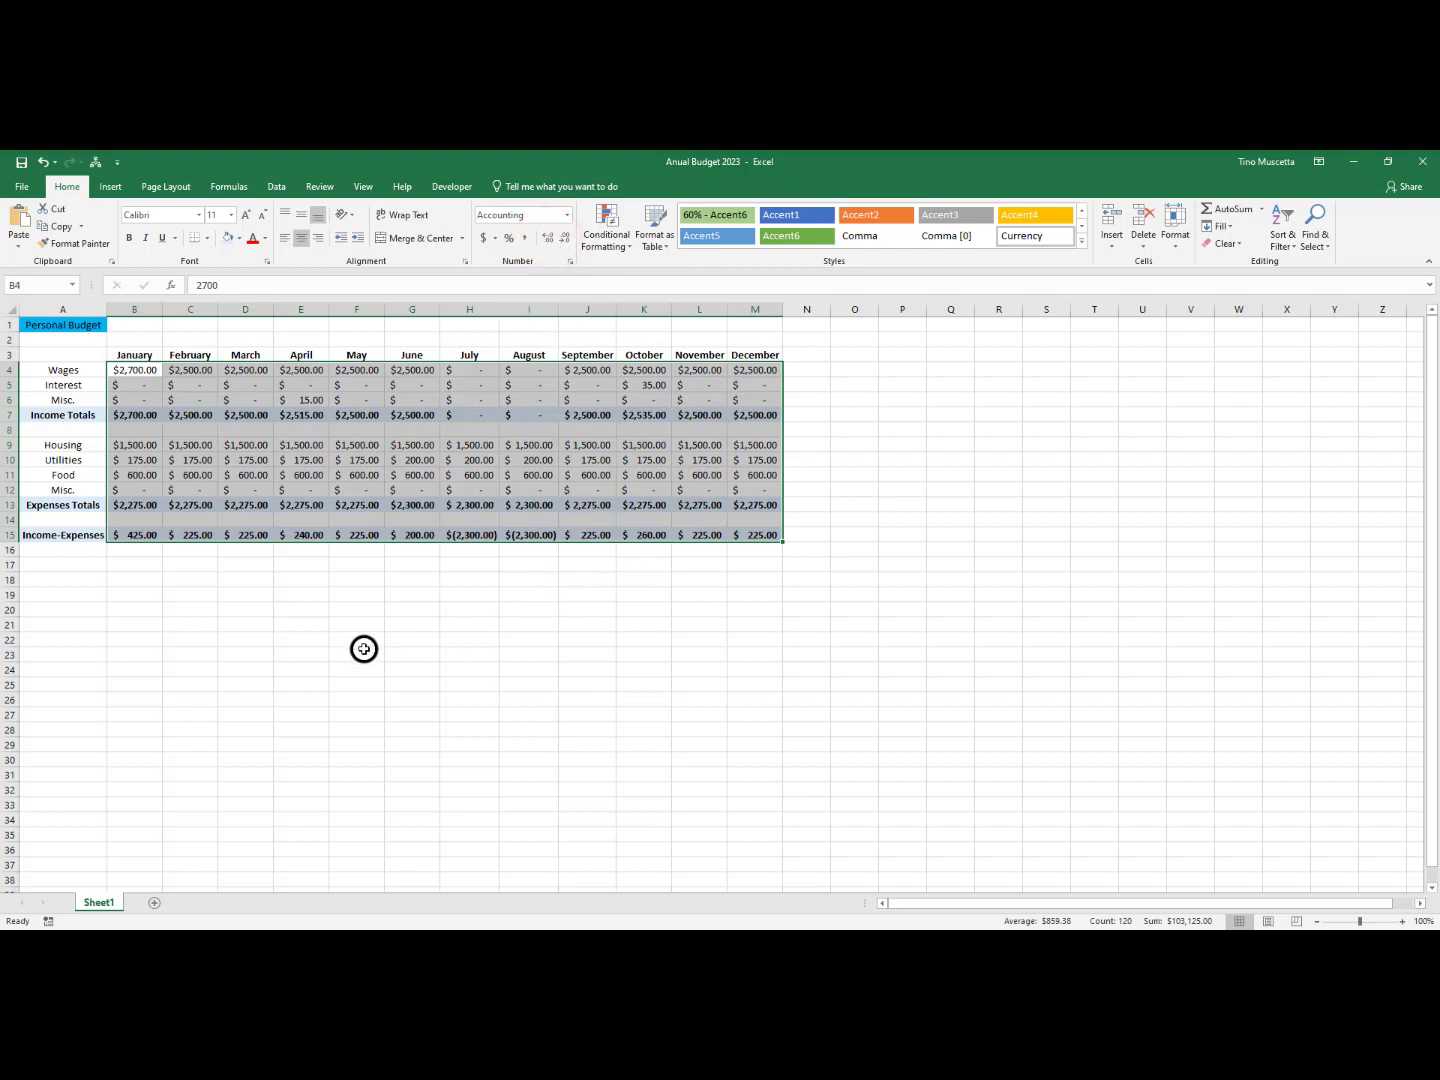
left_click(320, 659)
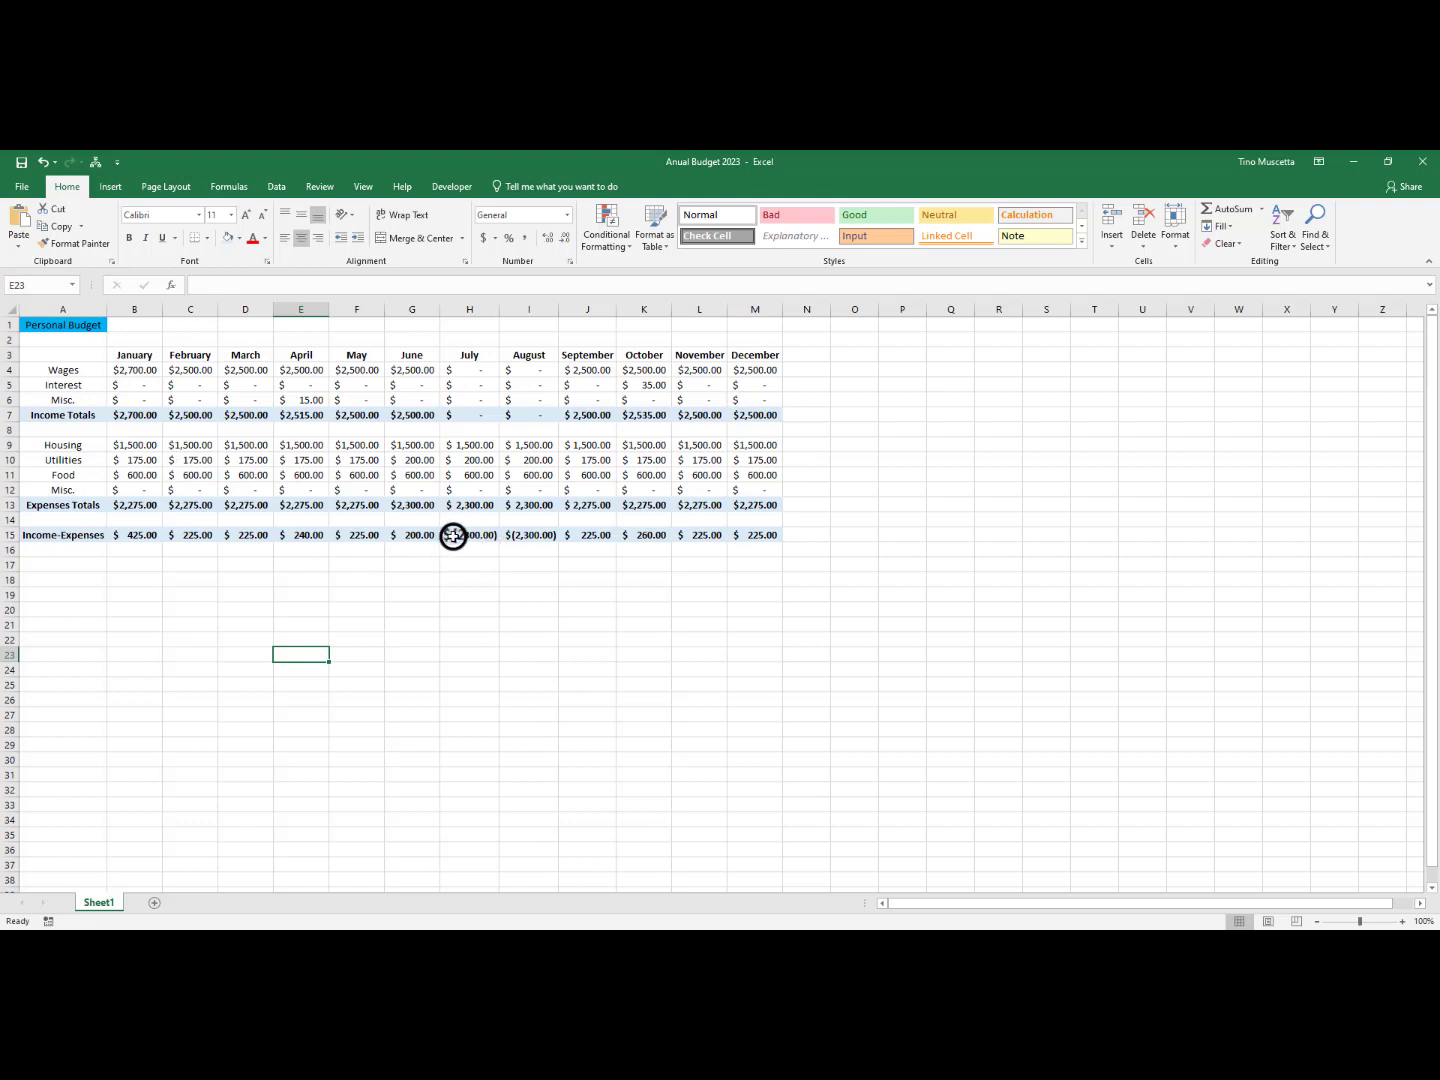
left_click_drag(454, 535, 520, 534)
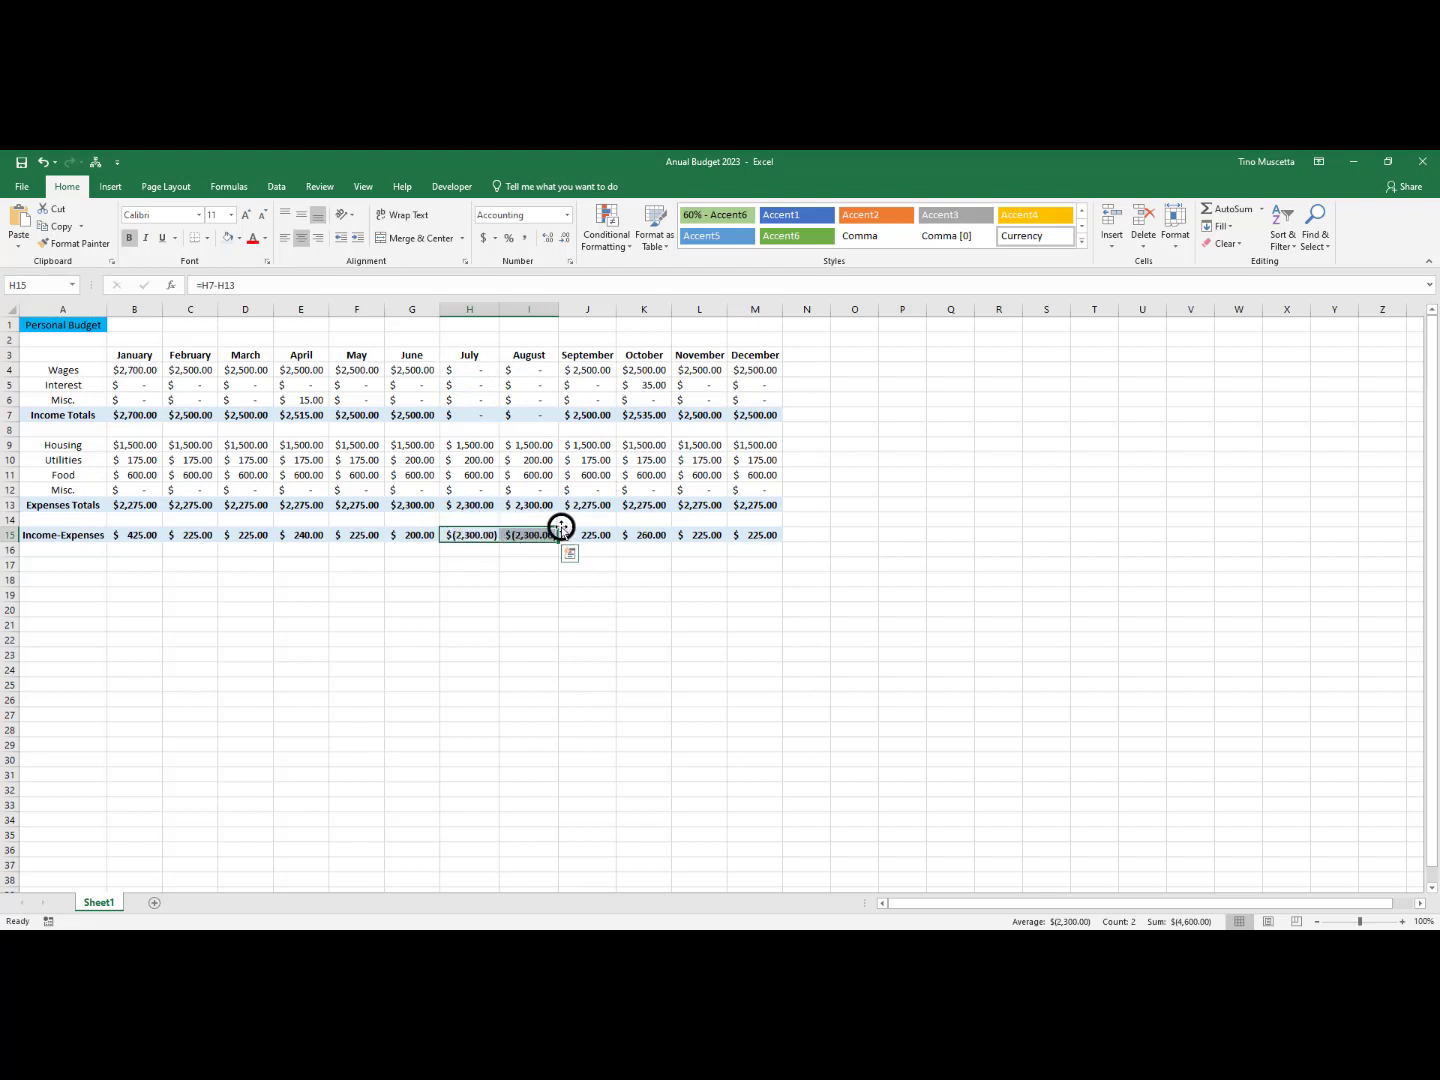
left_click(375, 599)
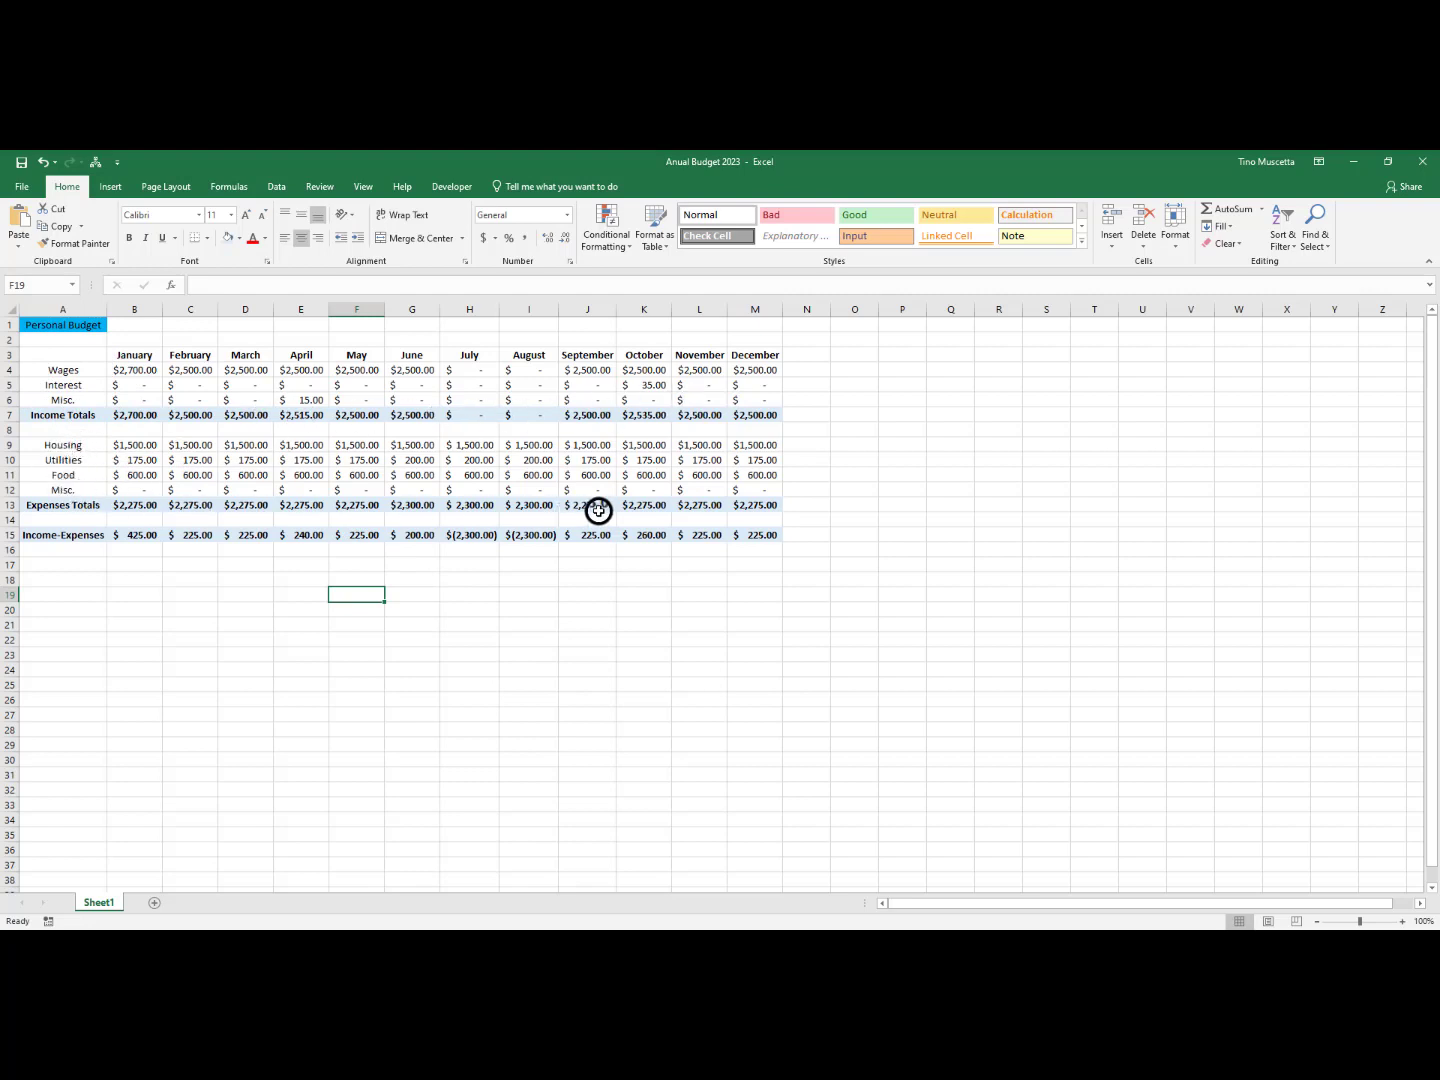
left_click(57, 341)
left_click(49, 427)
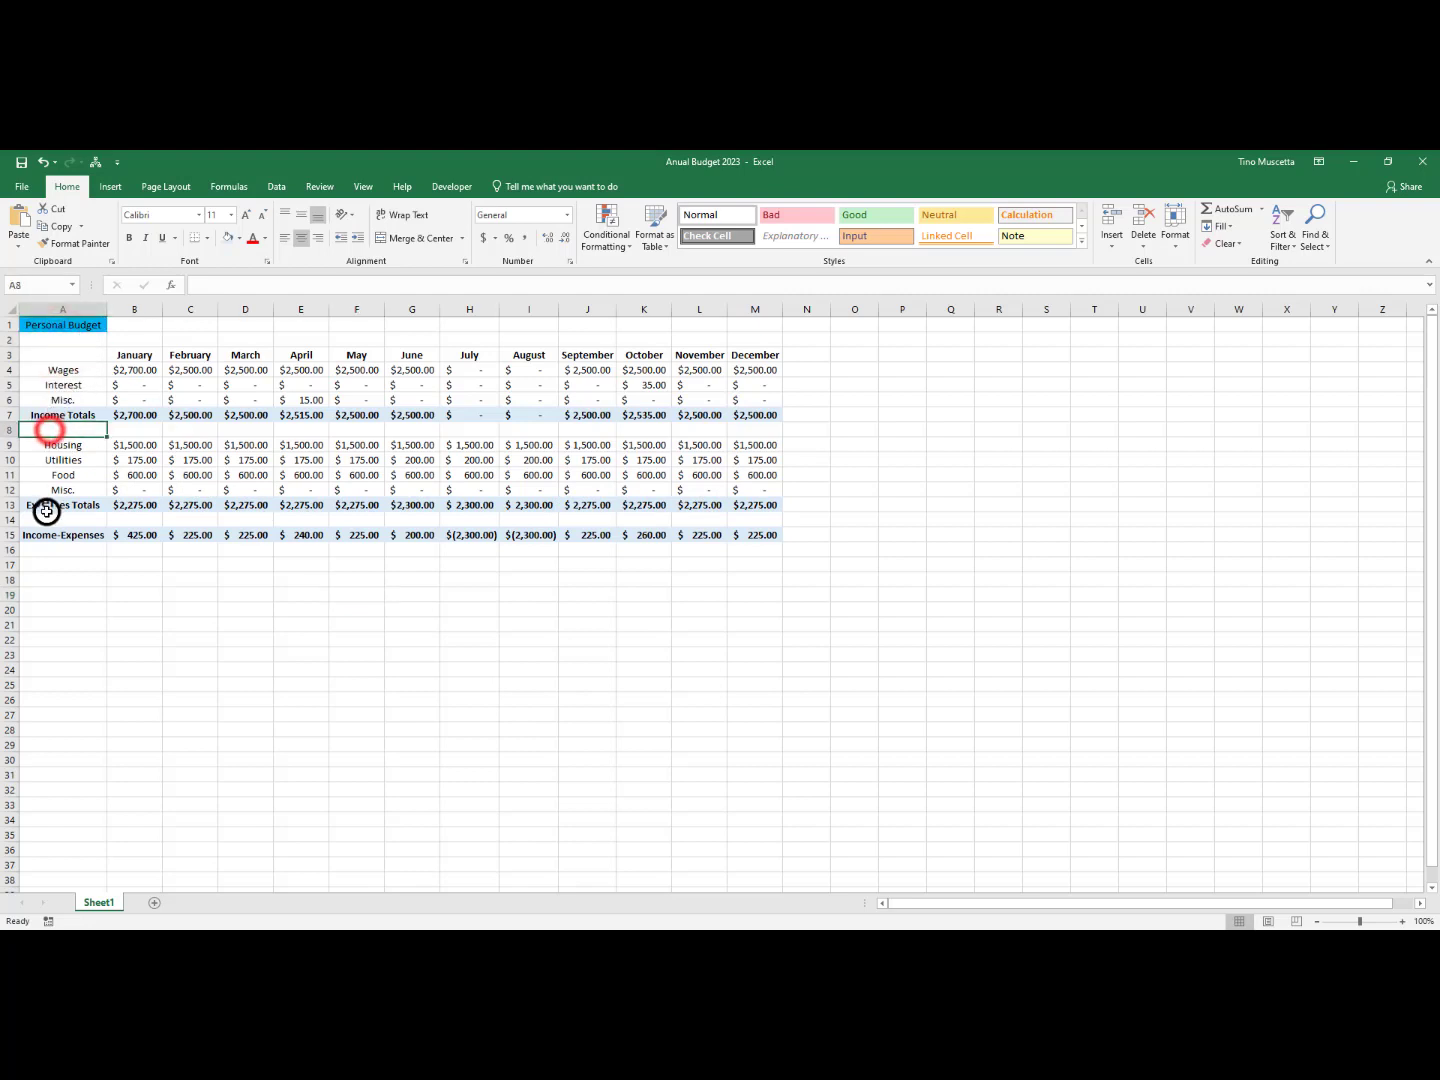
left_click(46, 517)
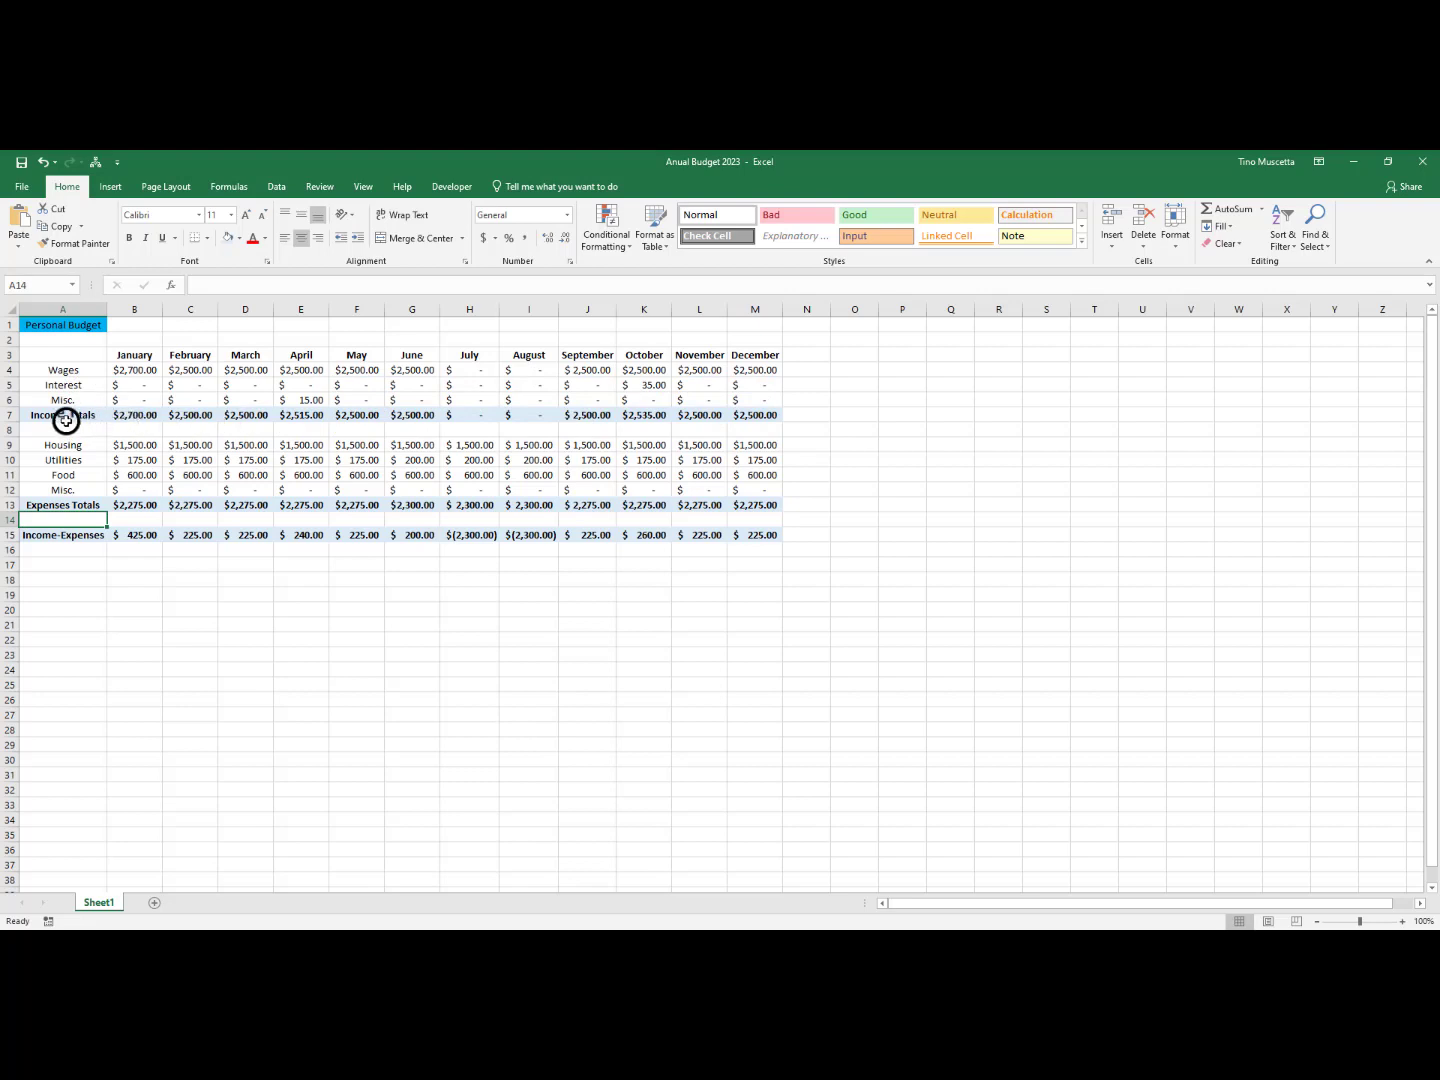
Apply All Borders to the income block A4:M7
left_click_drag(58, 367, 748, 412)
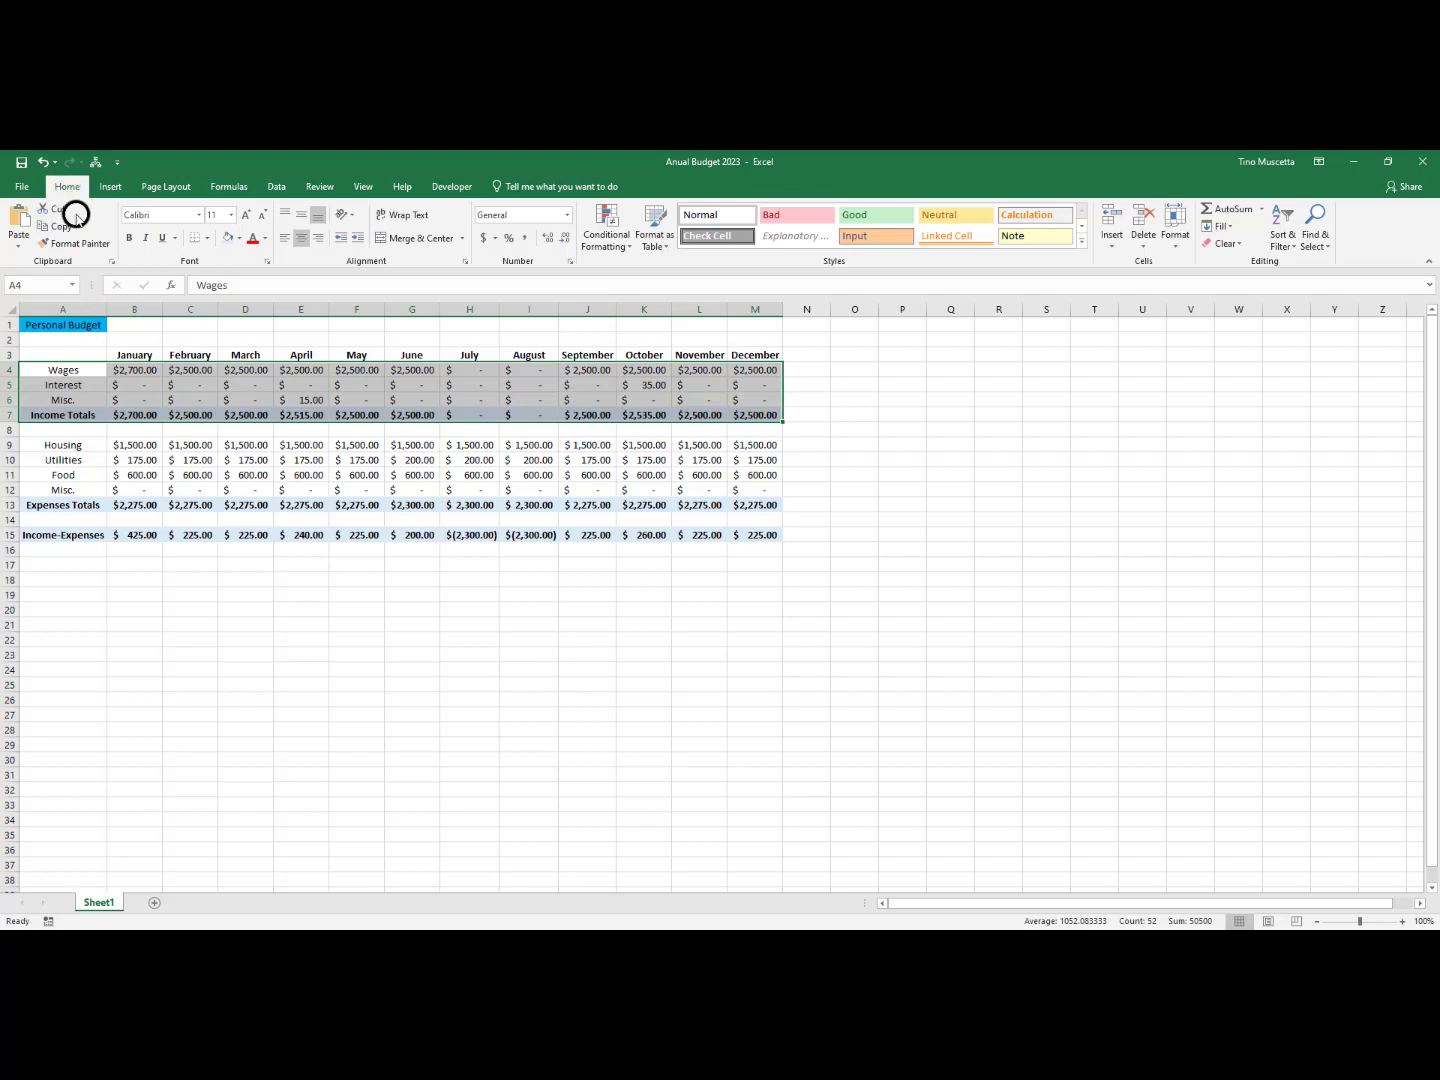
left_click(209, 244)
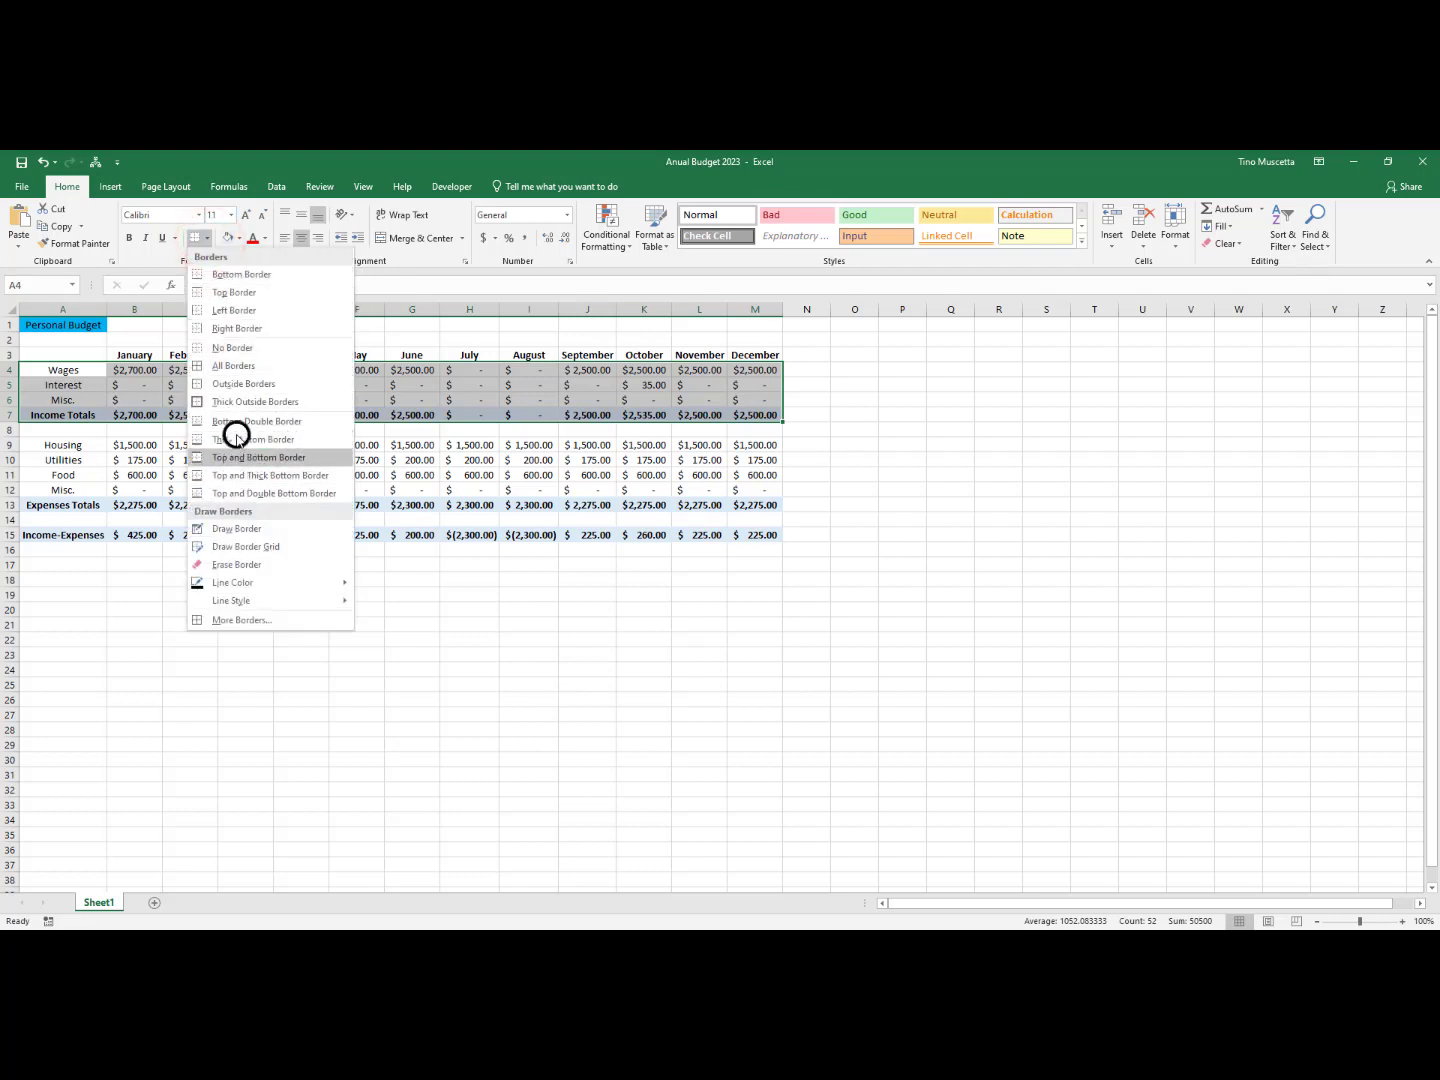
left_click(239, 367)
left_click(356, 654)
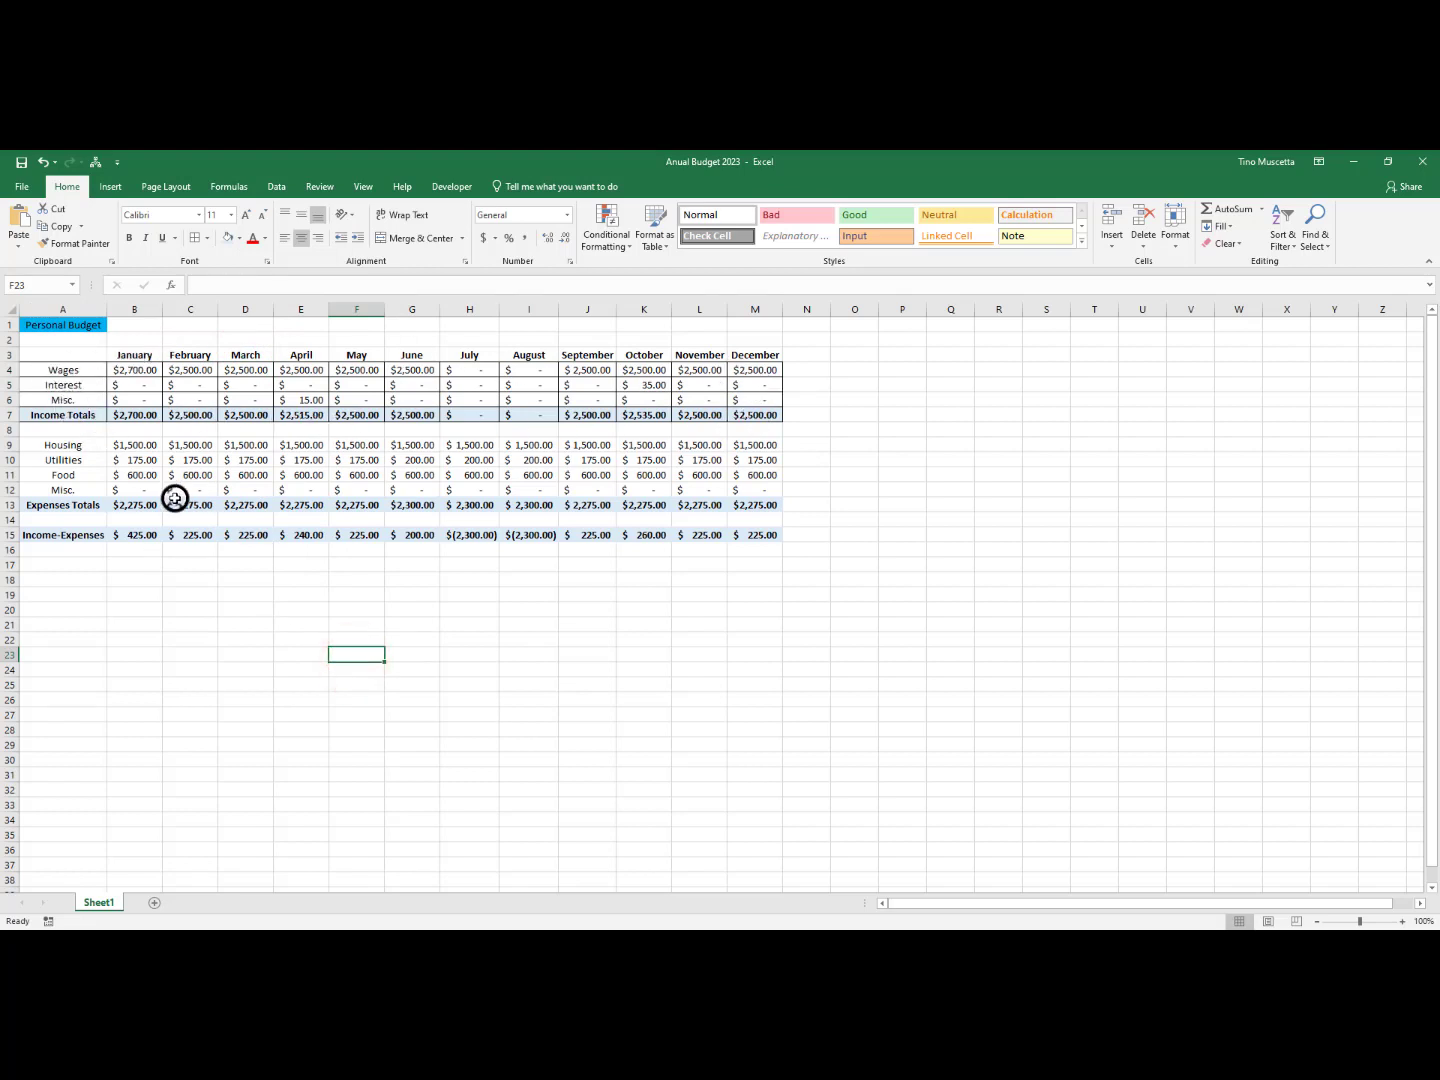
Apply All Borders to the expenses block A9:M13 and to the Income-Expenses row A15:M15
left_click_drag(54, 444, 734, 502)
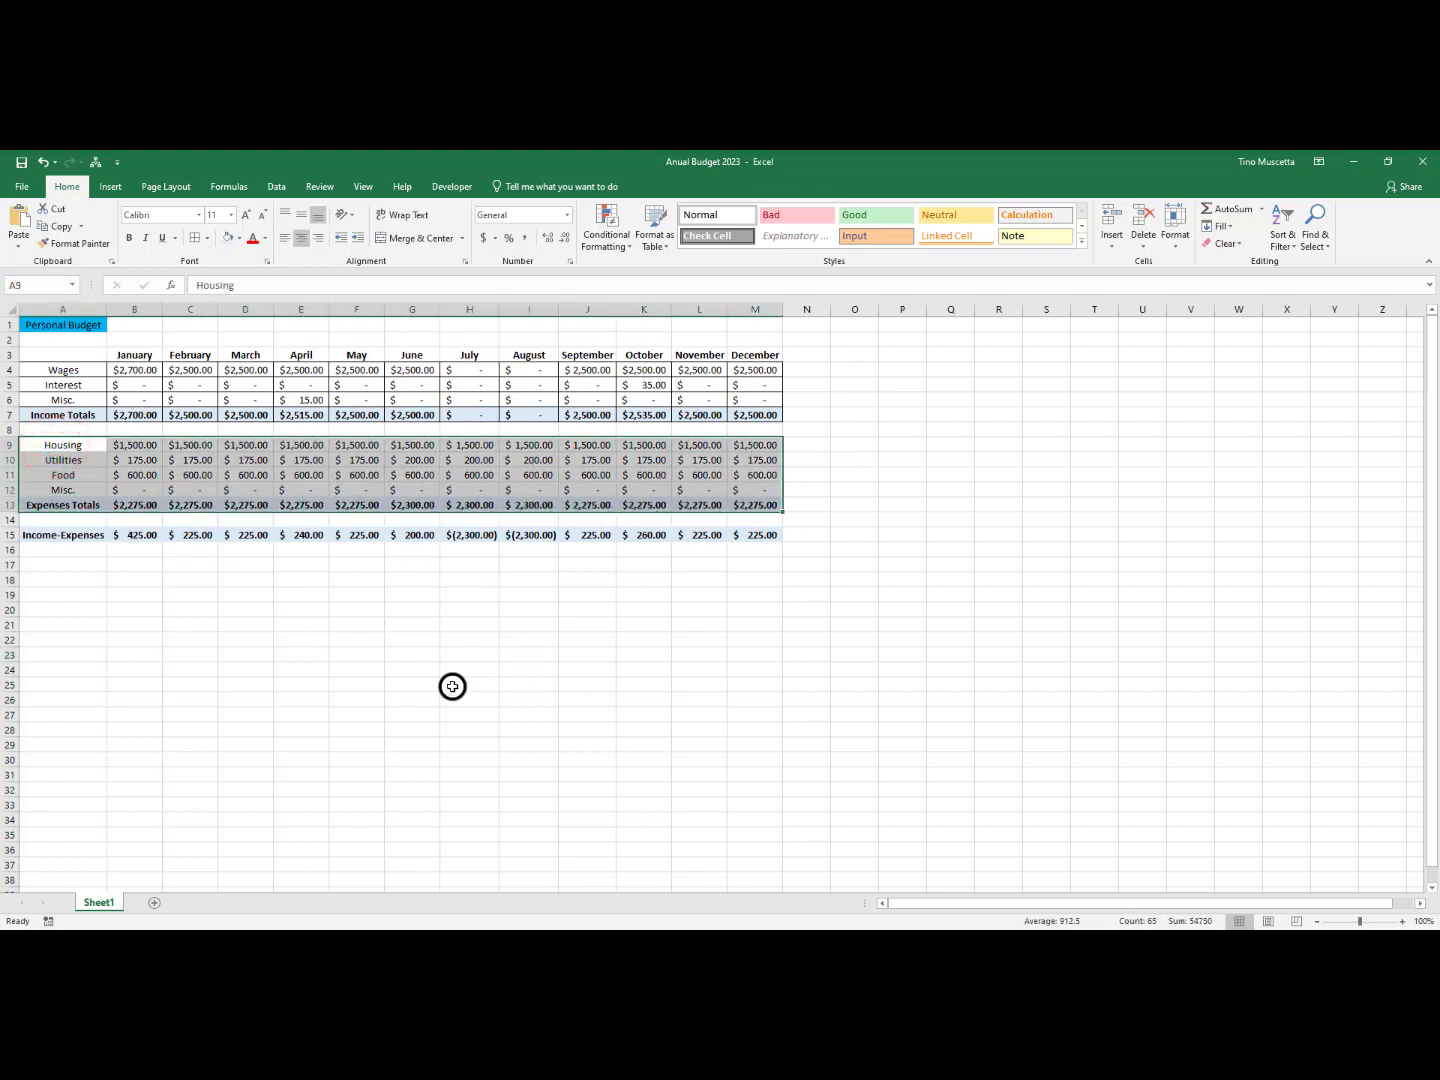
left_click(195, 239)
left_click(275, 683)
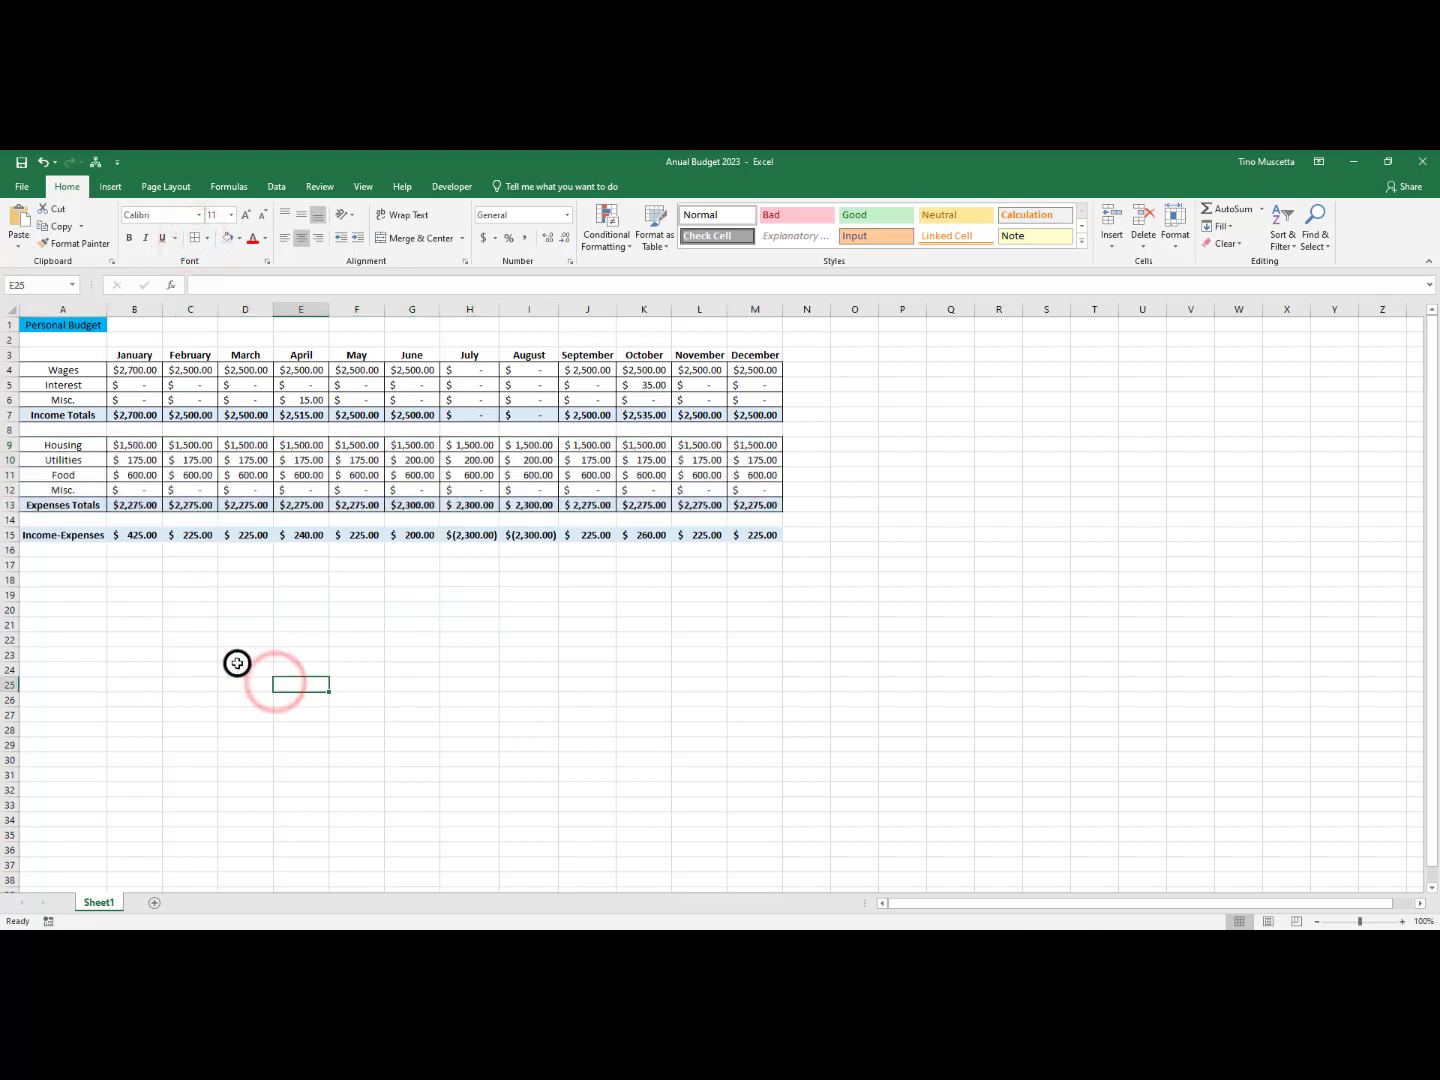
left_click_drag(45, 534, 744, 535)
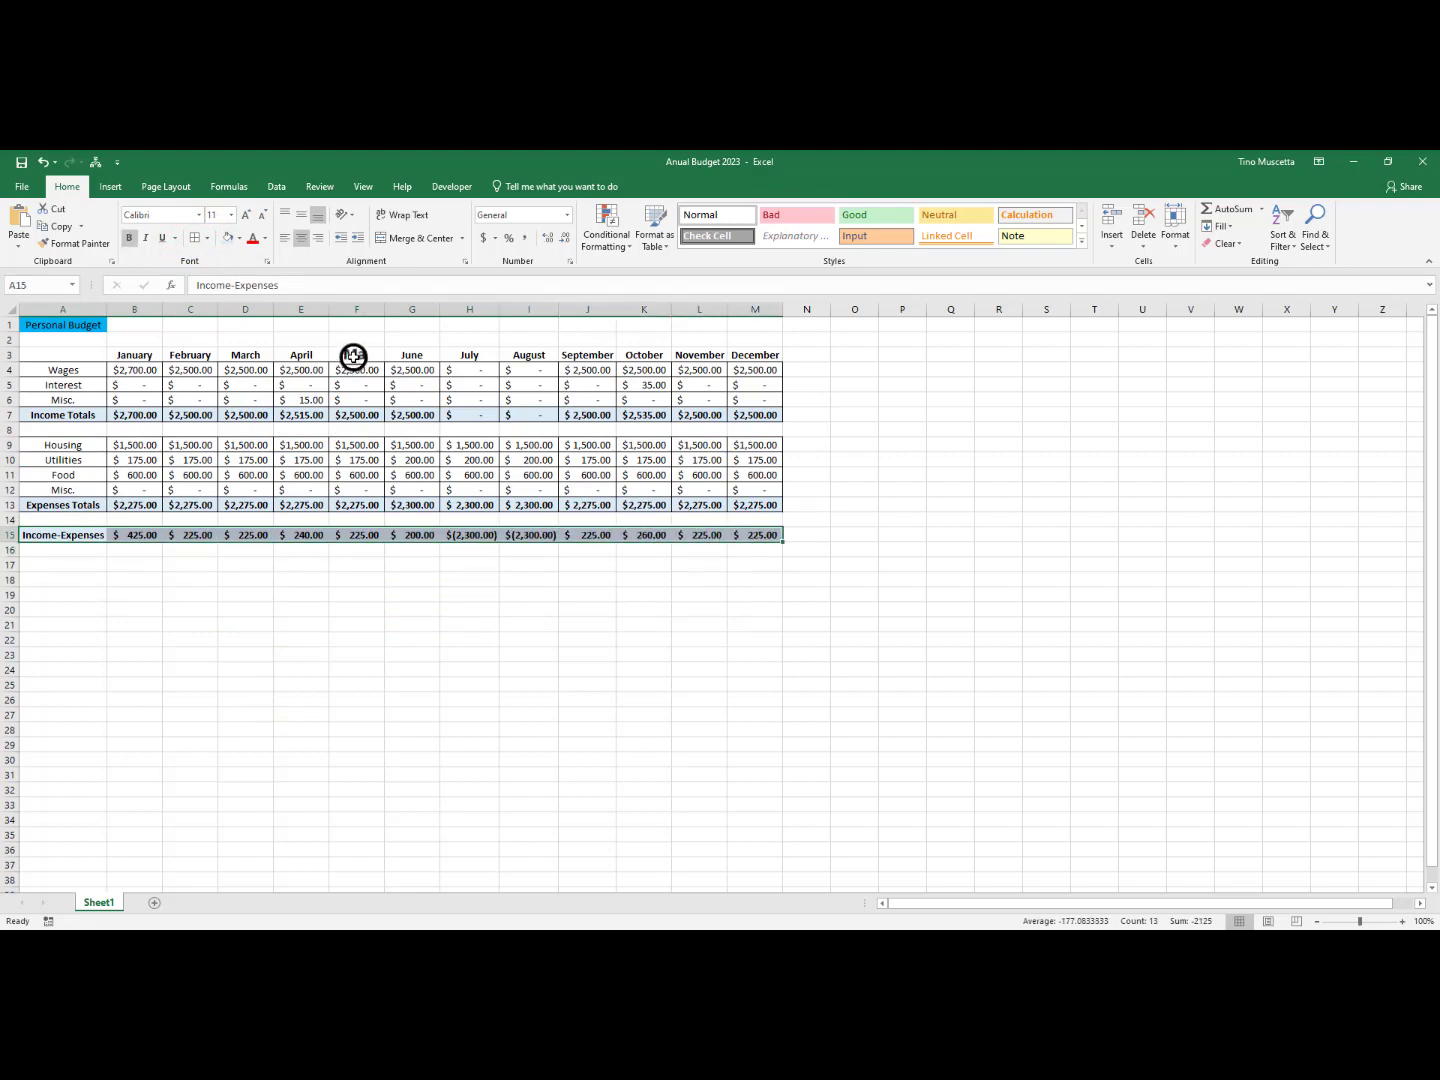
left_click(194, 239)
left_click(470, 745)
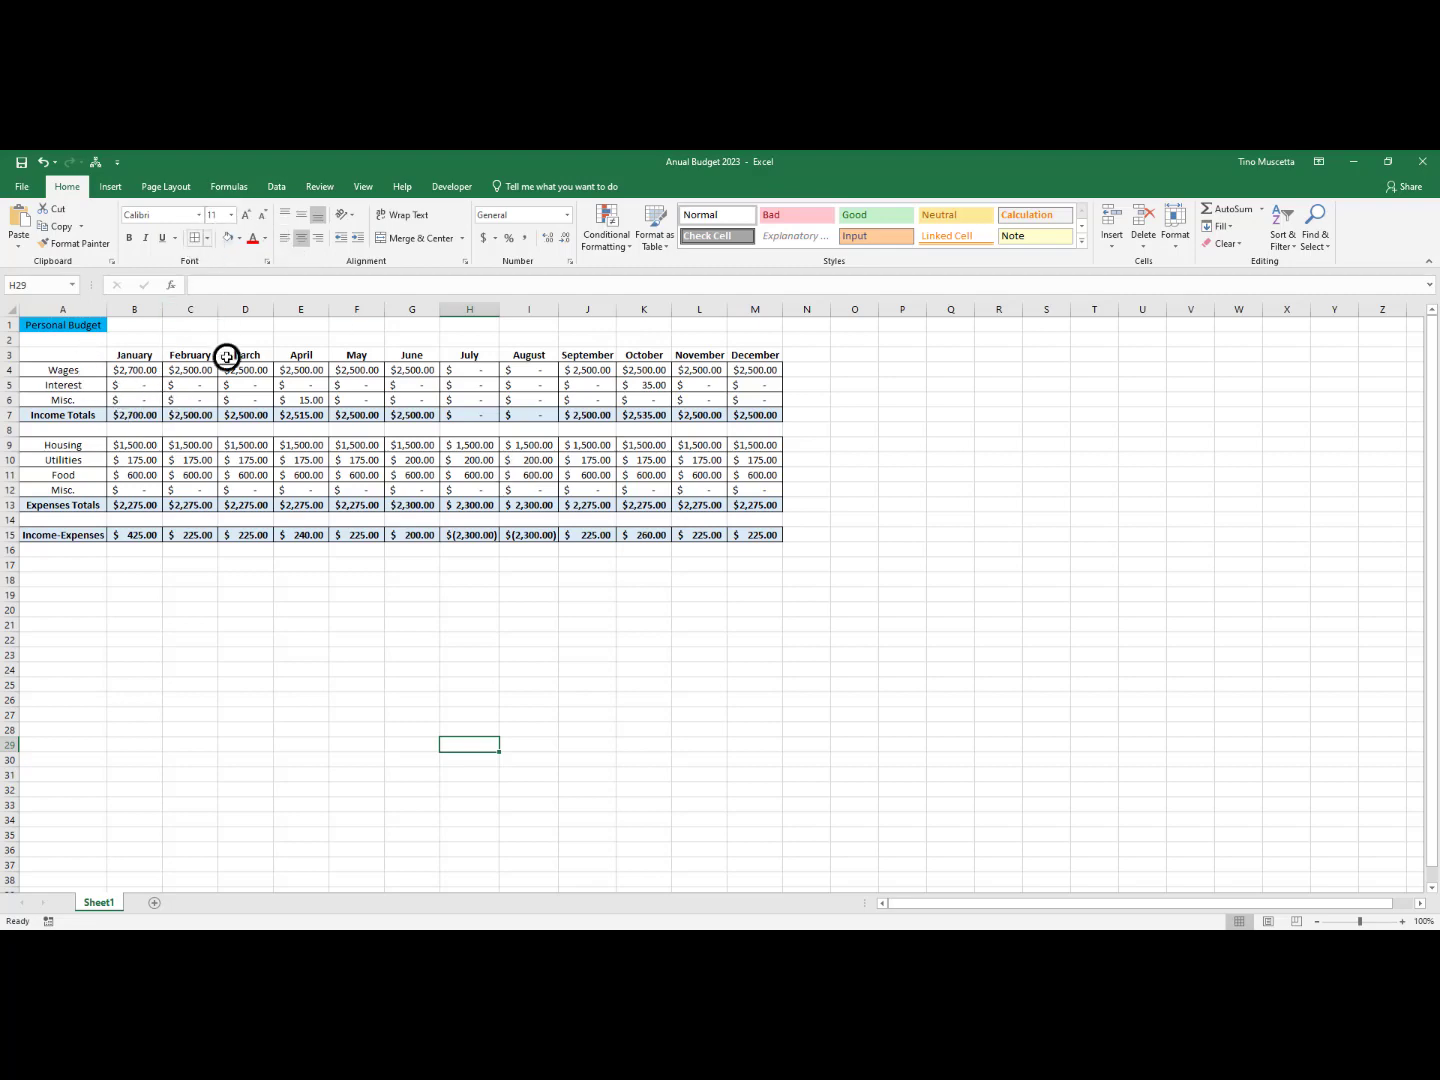
left_click(67, 357)
left_click_drag(71, 366, 745, 413)
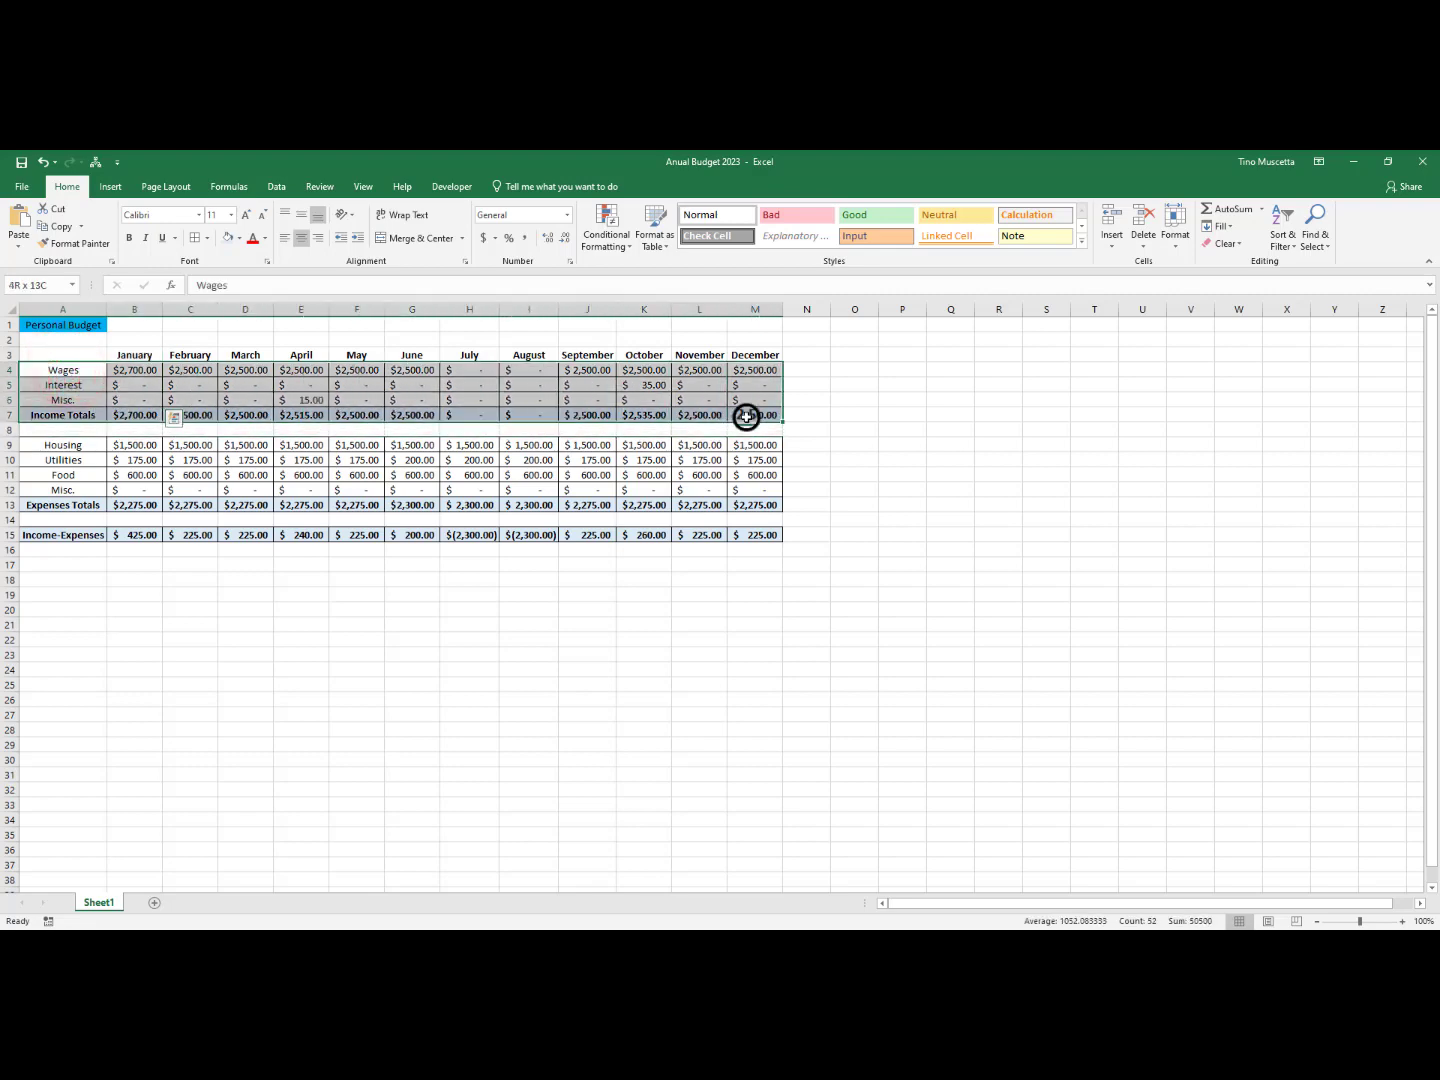
left_click(204, 238)
left_click(89, 381)
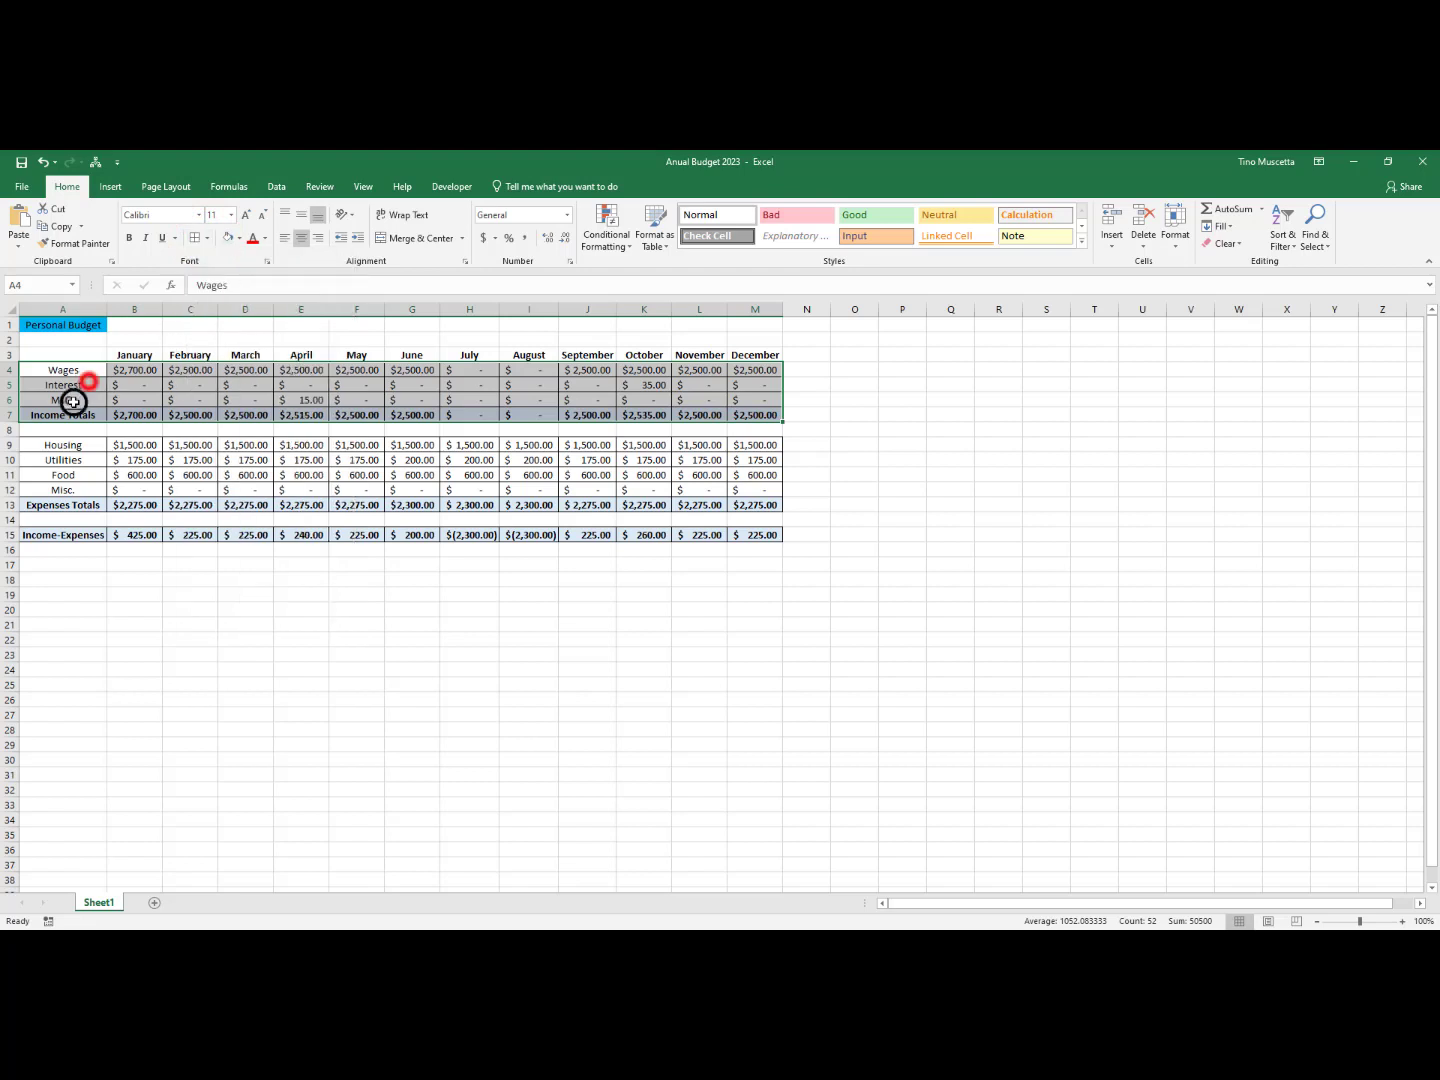
left_click_drag(59, 414, 760, 419)
left_click(752, 368)
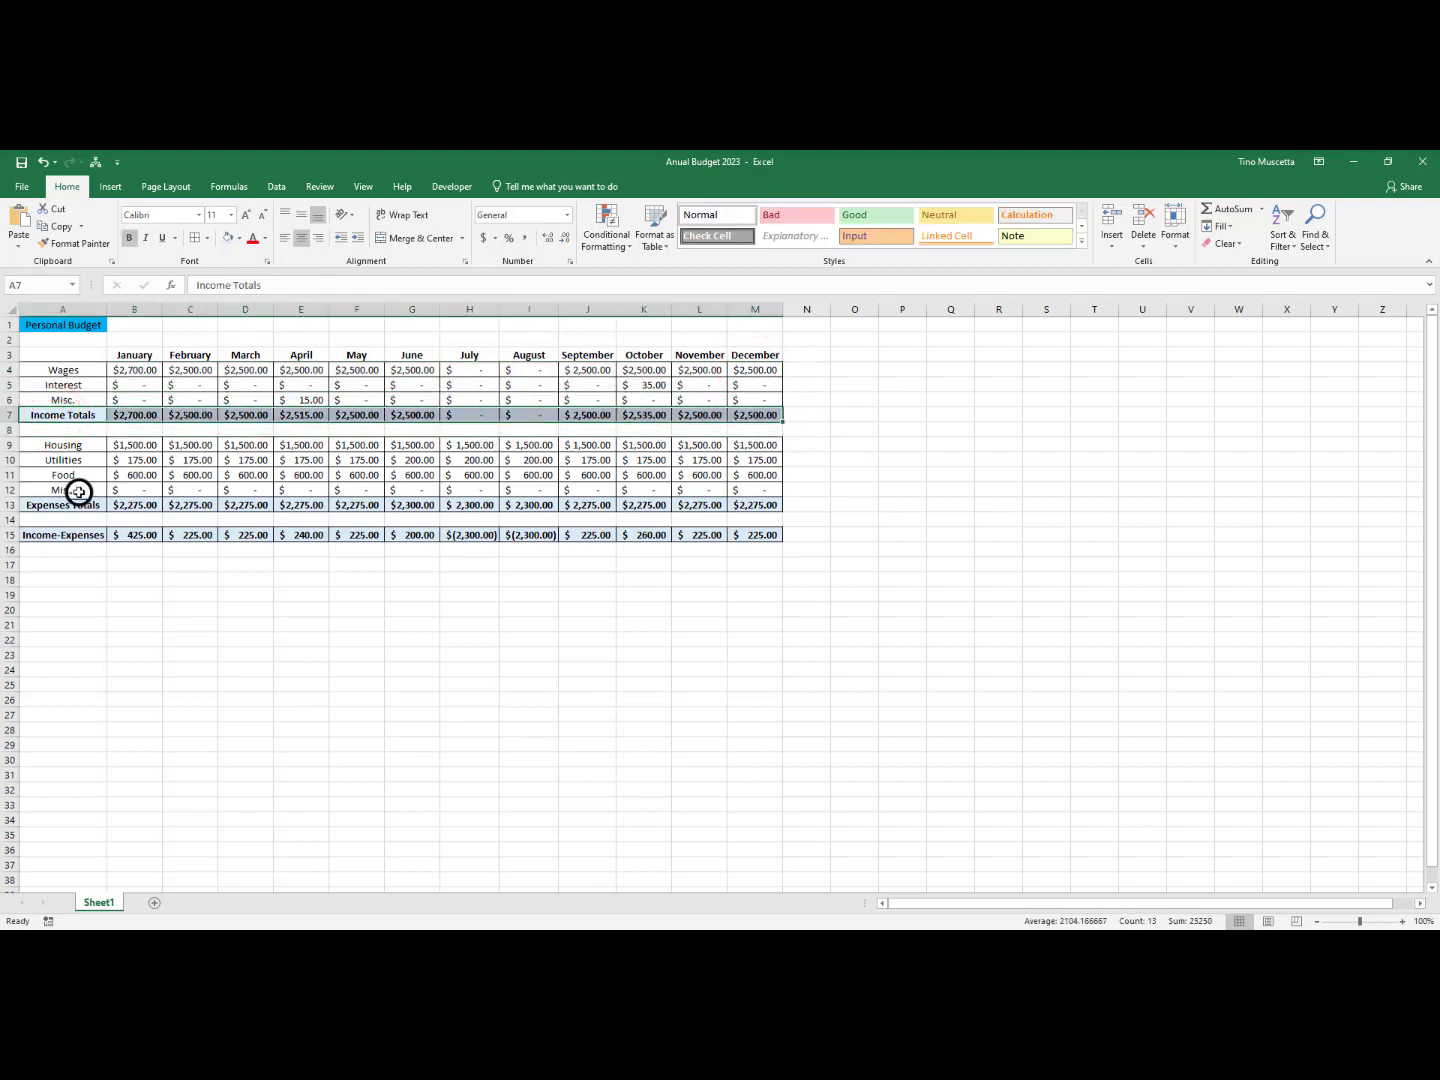
left_click_drag(60, 505, 762, 508)
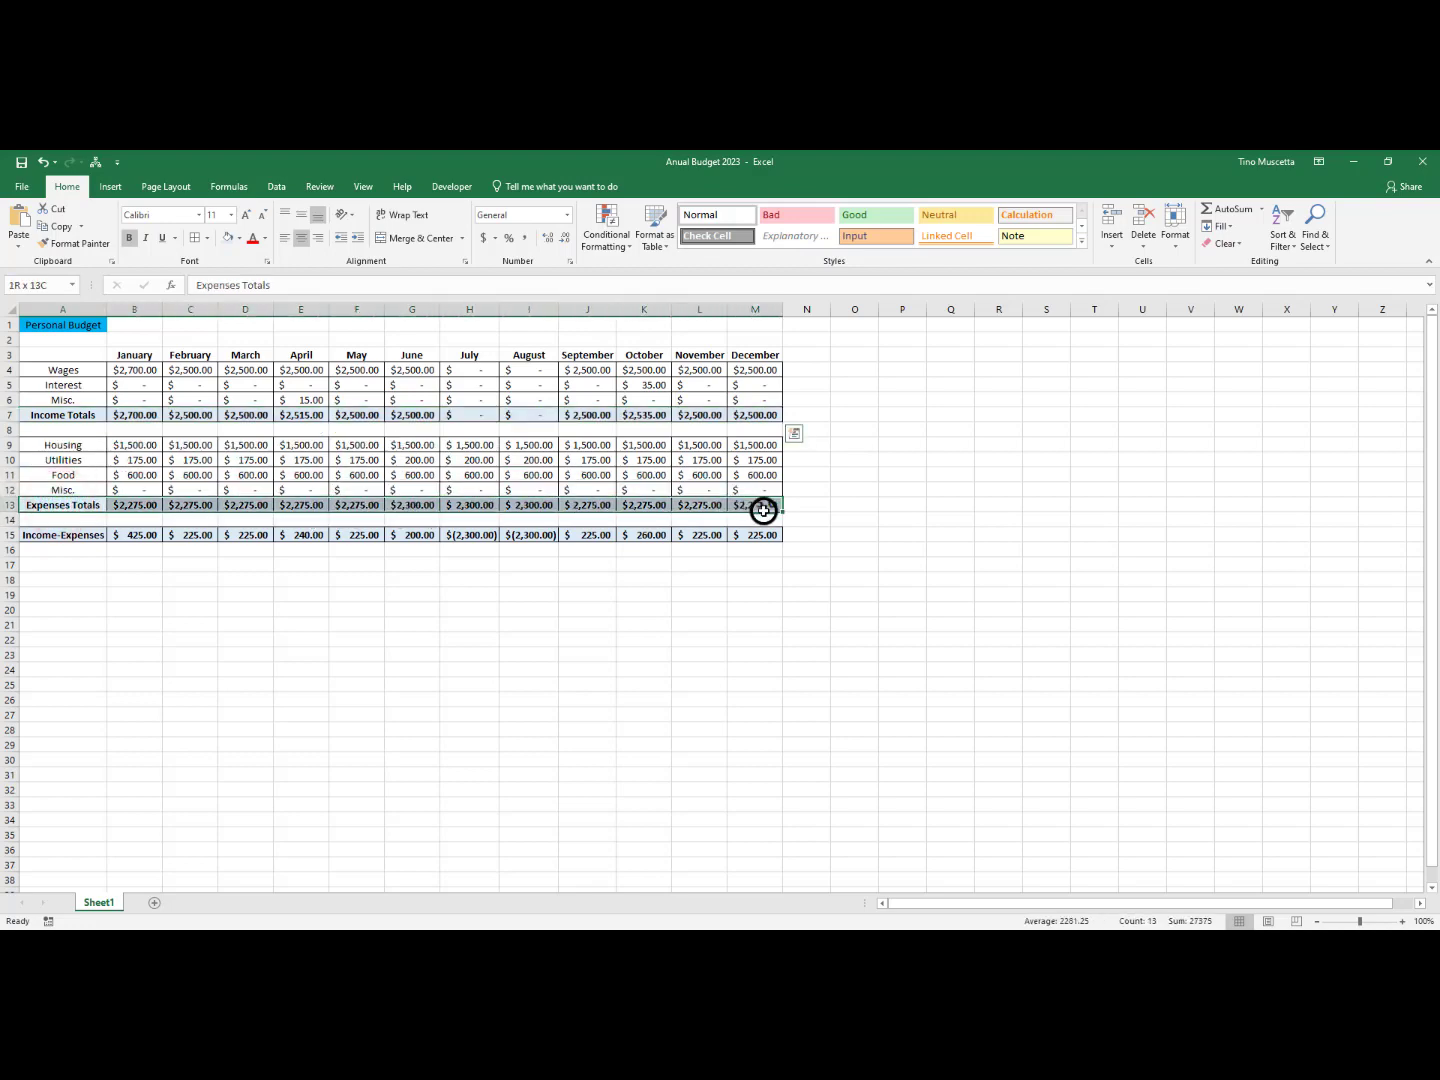
Deselect the Expenses Totals row and save the budget workbook under its existing name
left_click(489, 577)
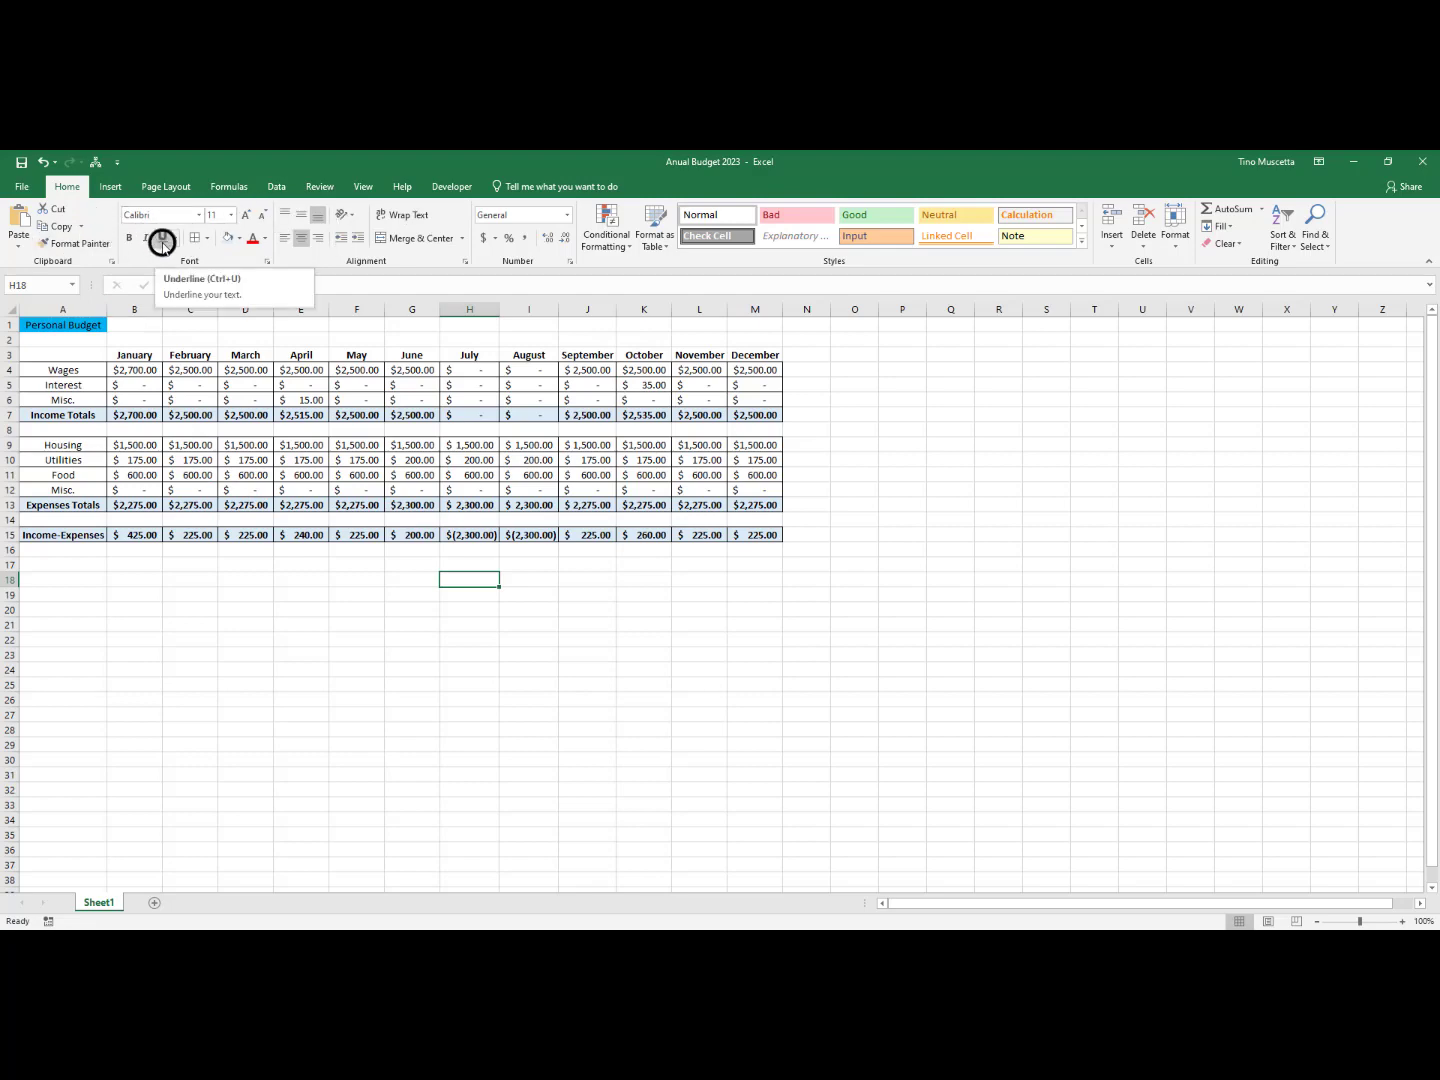
left_click(21, 163)
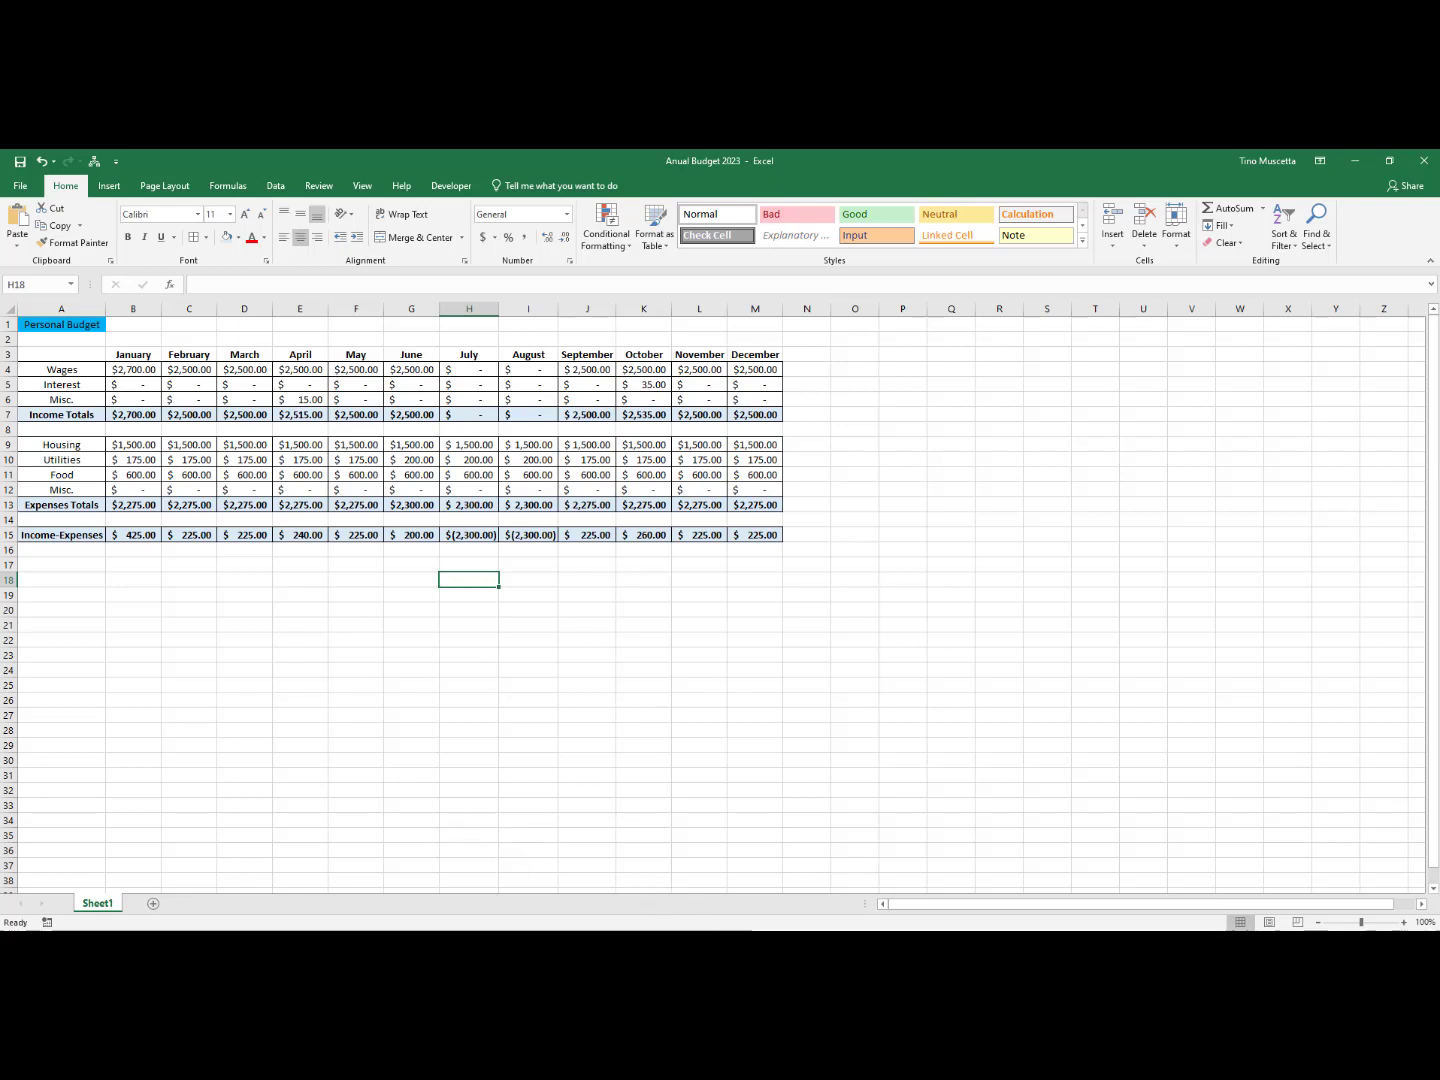
Switch to the Chrome browser, open the library's Calendar of Events & Programs and browse the upcoming events
left_click(720, 945)
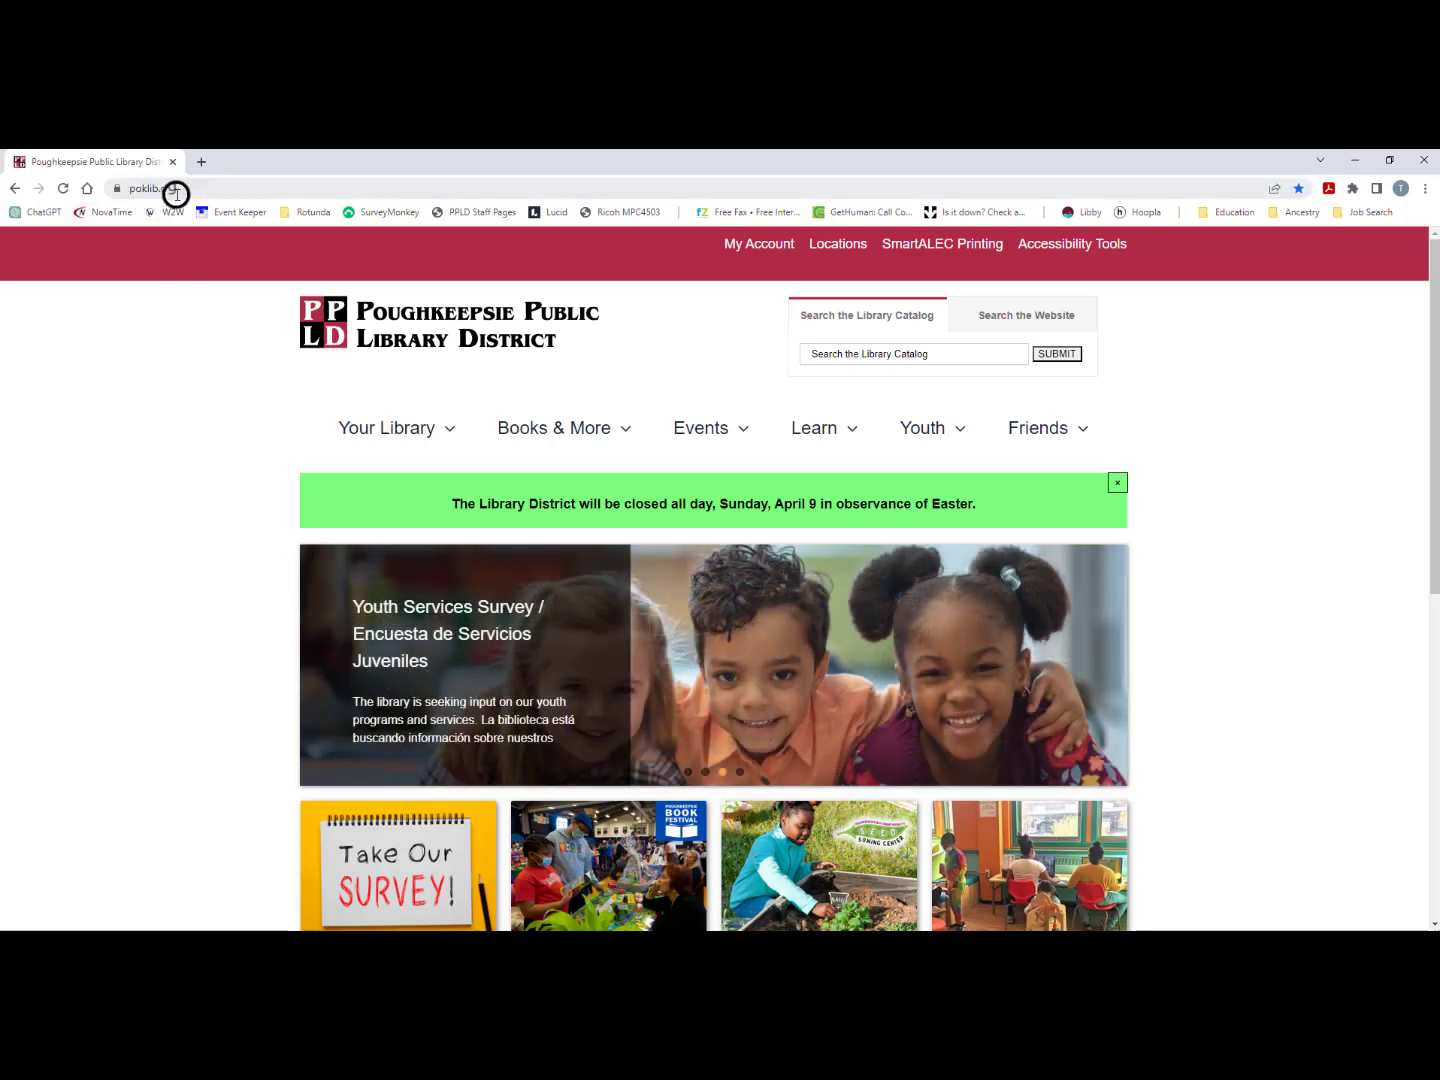
mouse_move(670, 426)
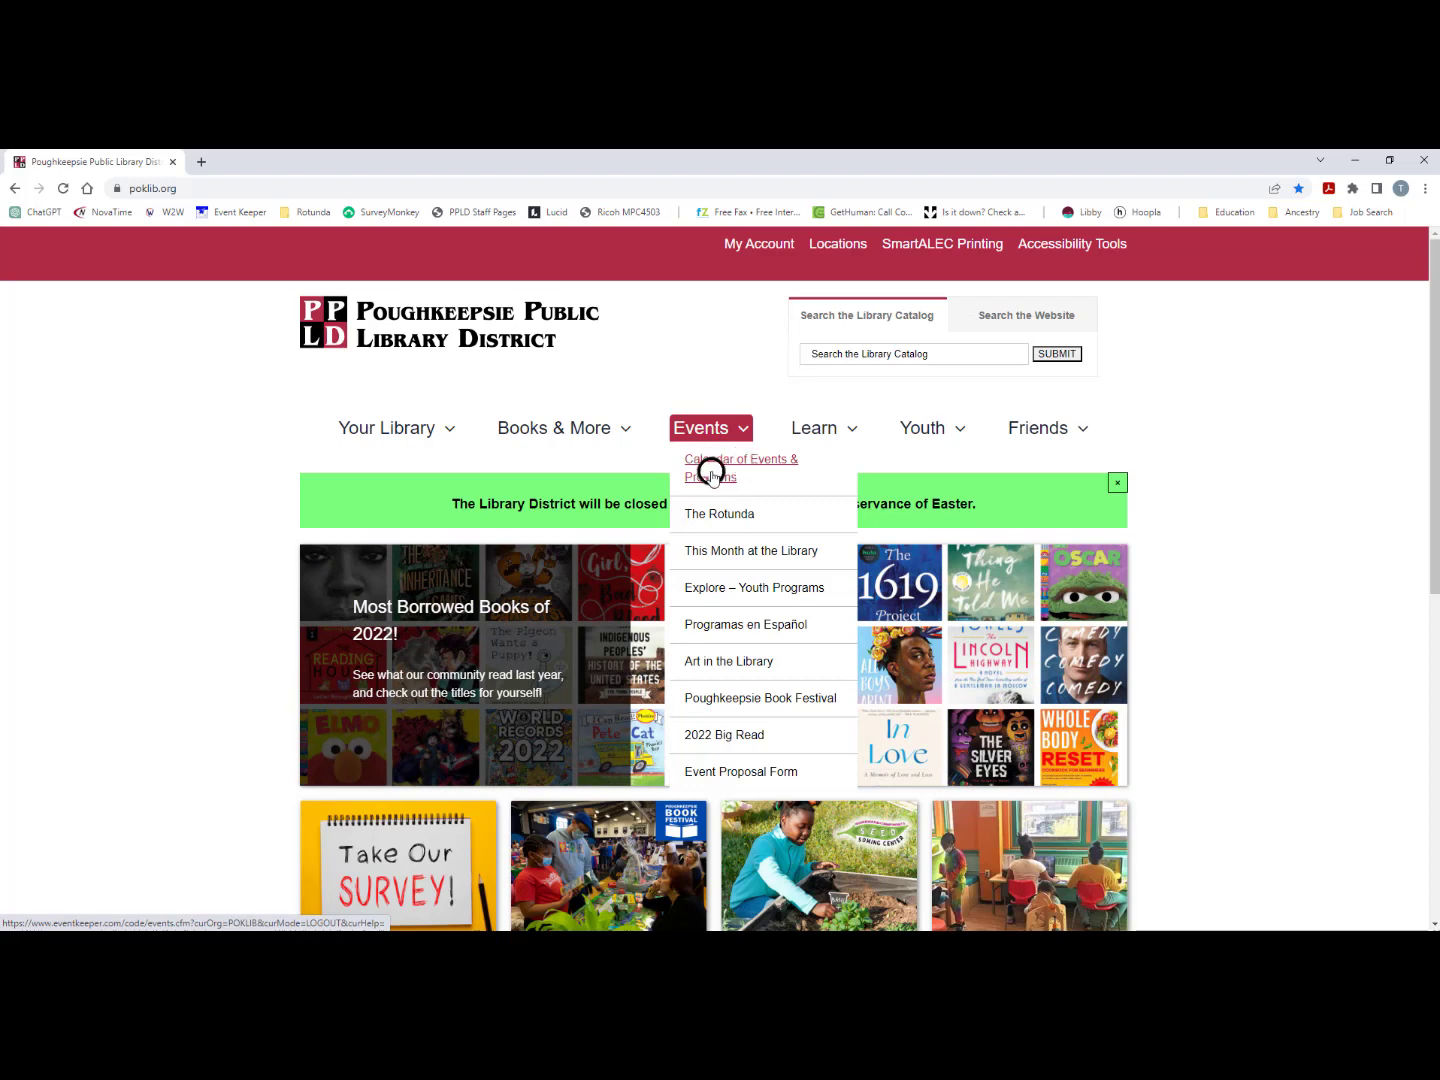
left_click(711, 474)
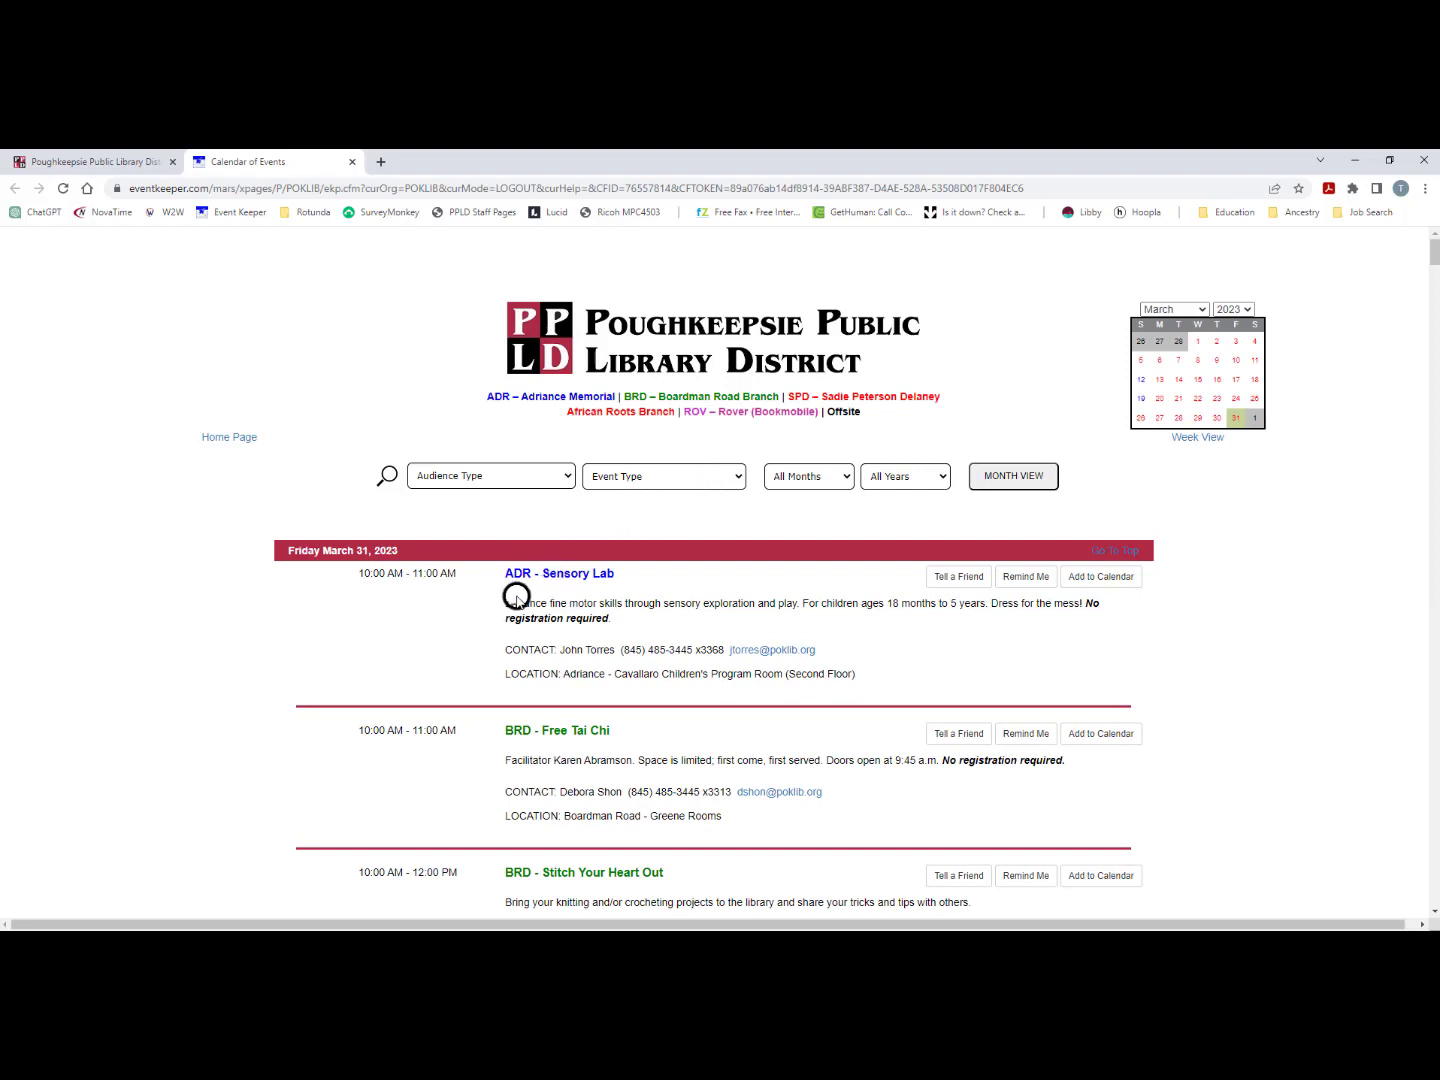
scroll(720, 631, "down", 3)
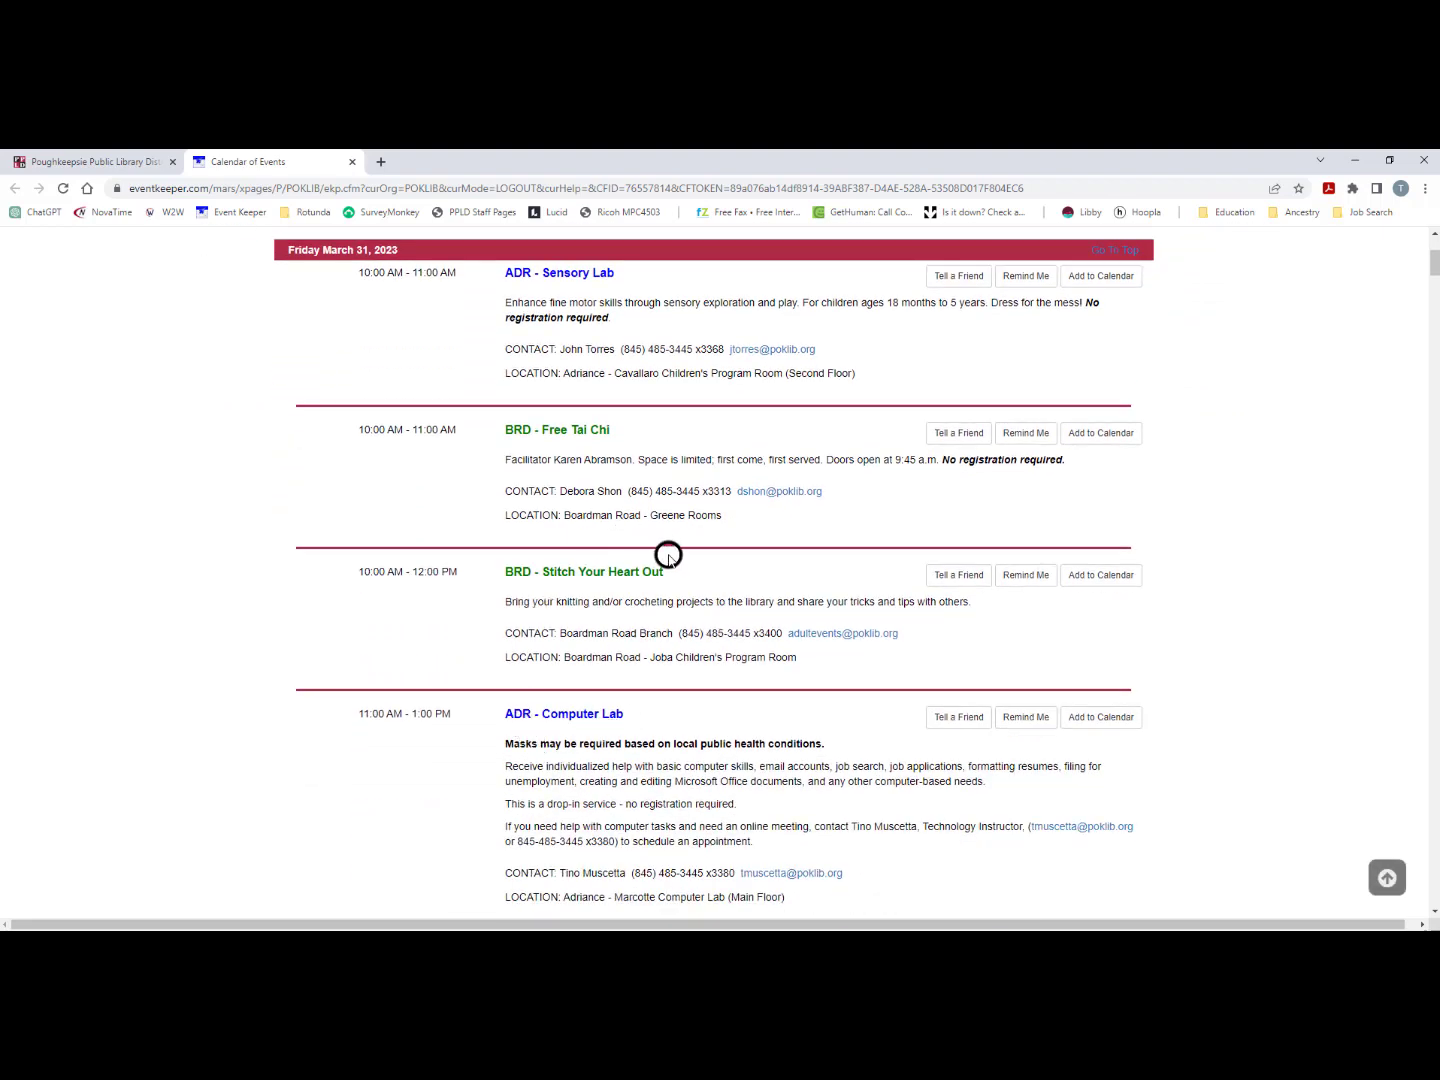
scroll(668, 556, "down", 5)
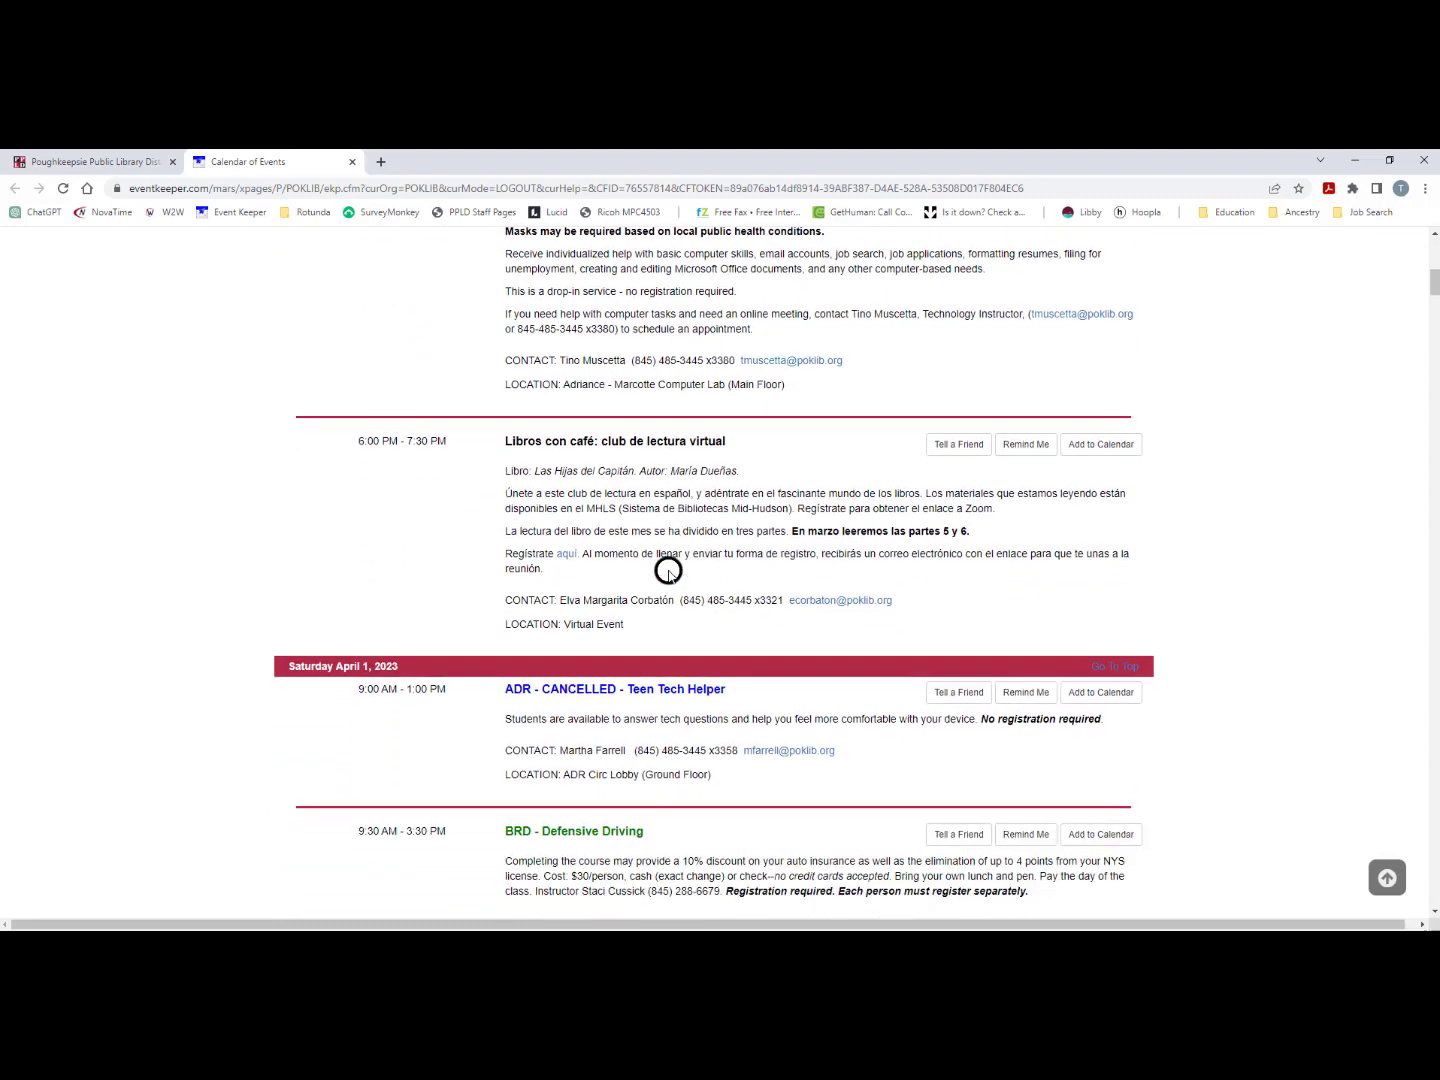
scroll(668, 572, "down", 8)
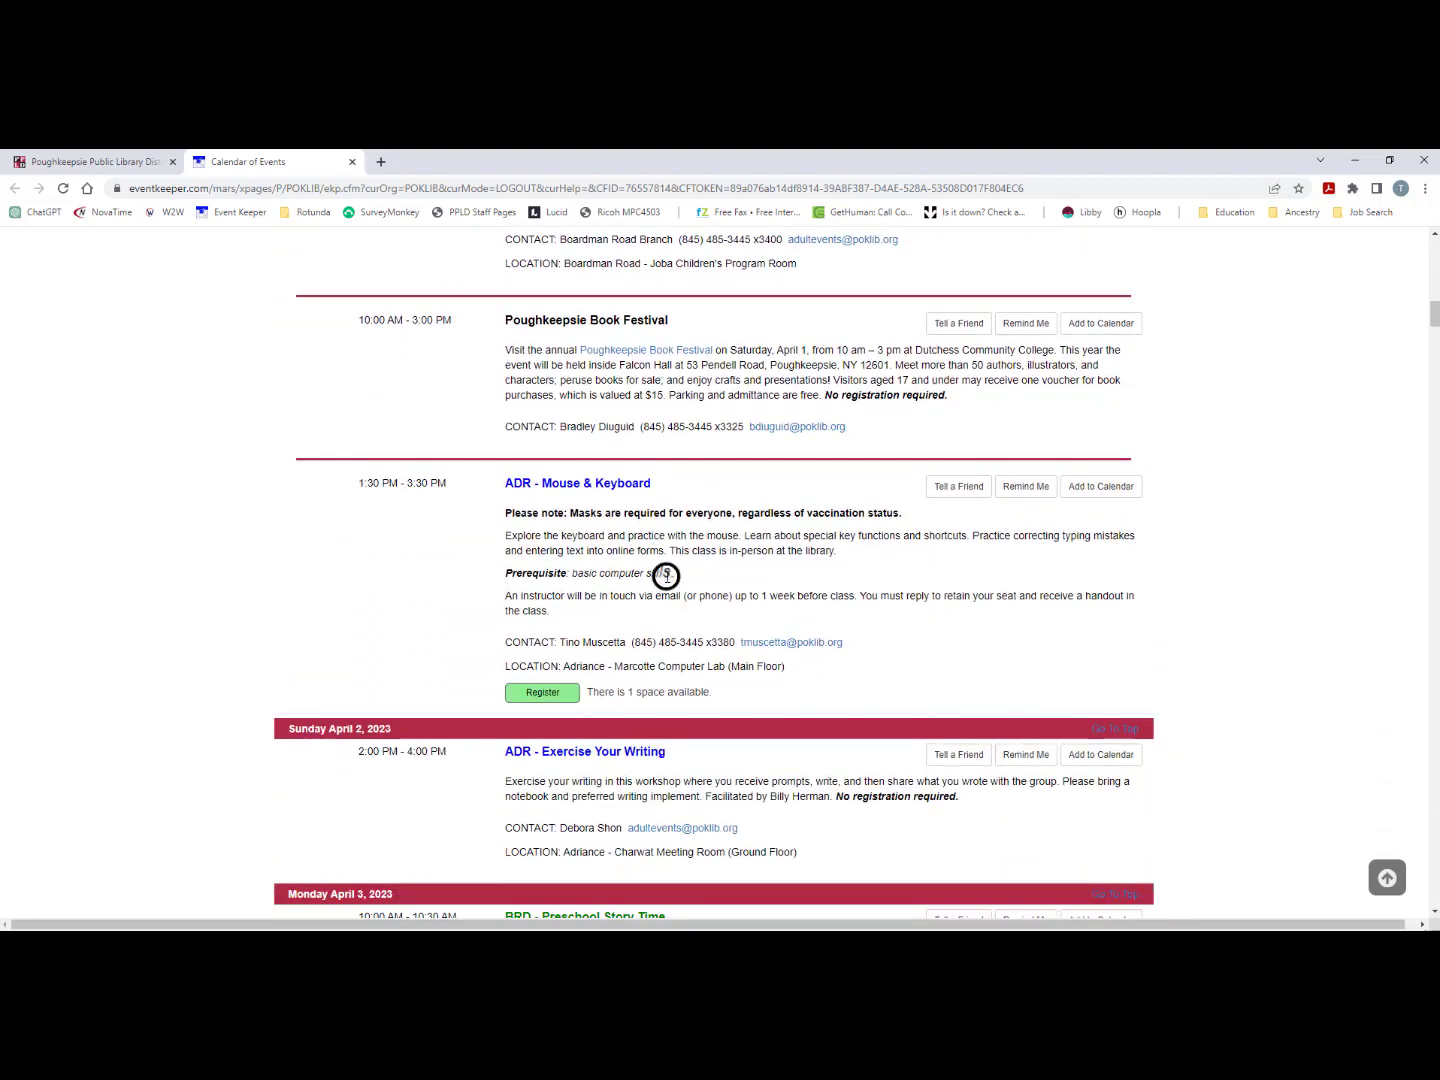